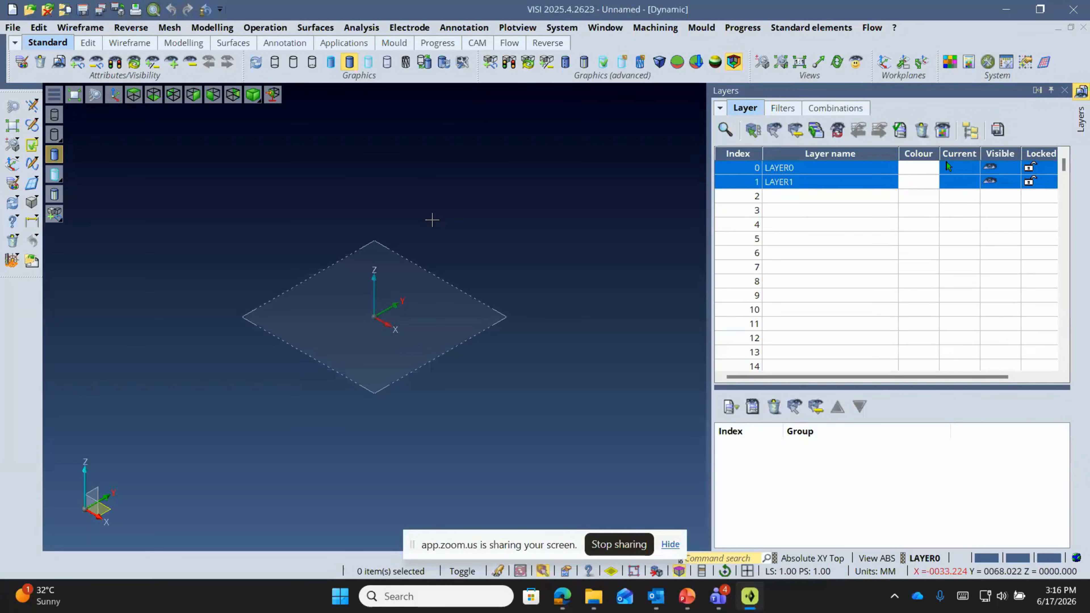
- Open PDemo2.wkf from the 01.Part Unfolding folder inside VISI Progress webinar -2026 on the Desktop
left_click(13, 28)
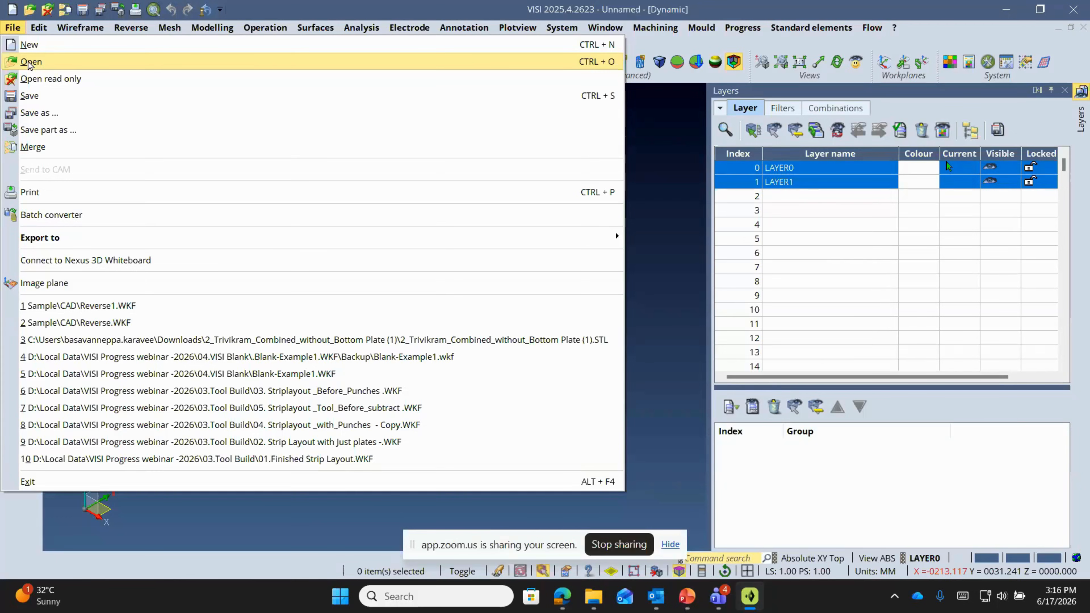
left_click(30, 63)
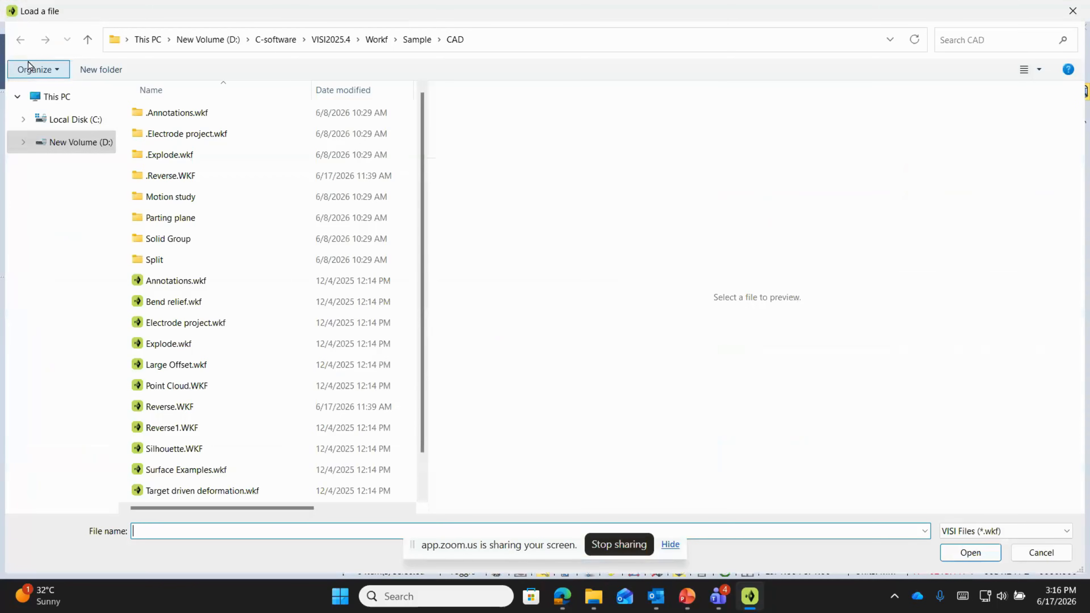
left_click(68, 210)
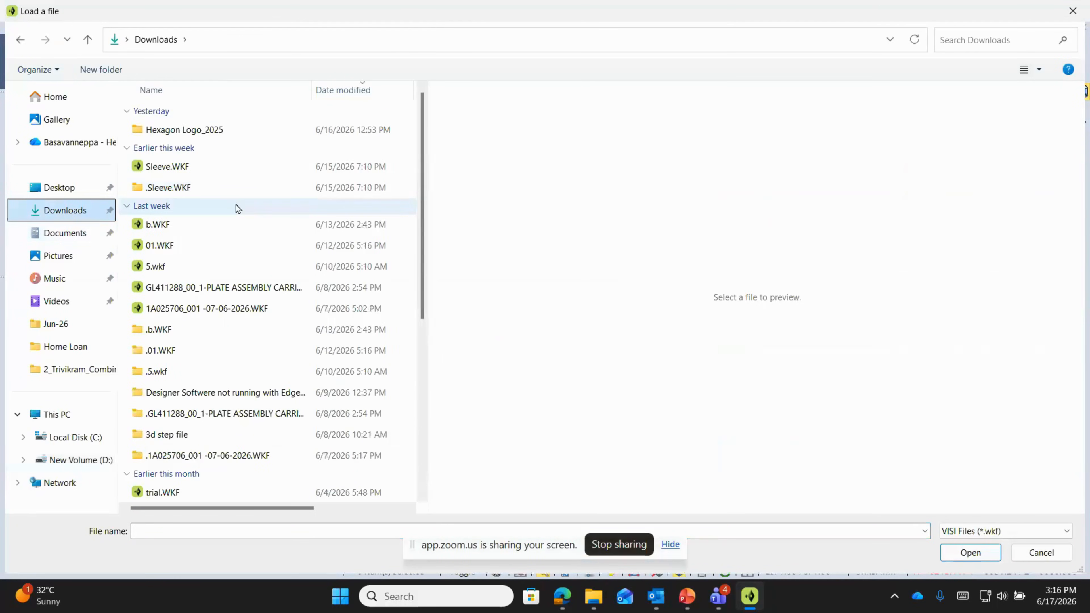
scroll(206, 327, "down", 3)
left_click(62, 187)
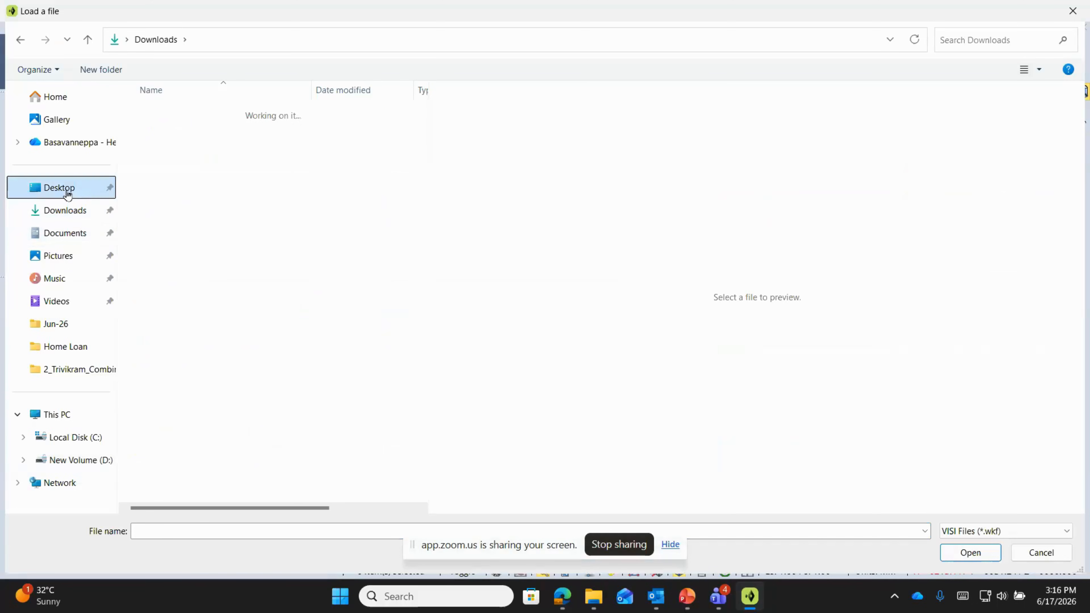
double_click(168, 112)
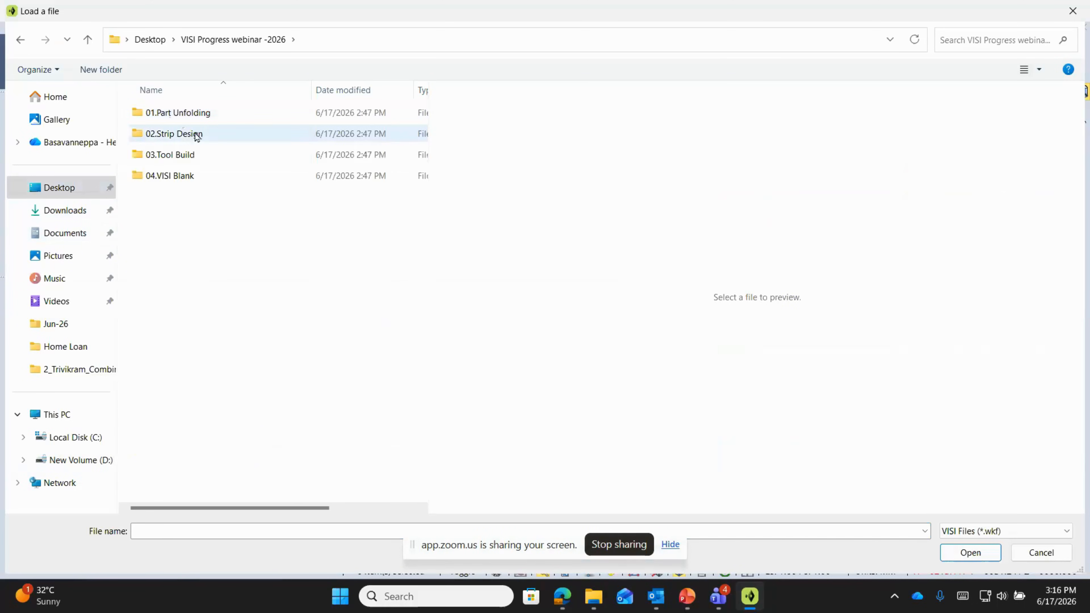
double_click(182, 112)
left_click(191, 241)
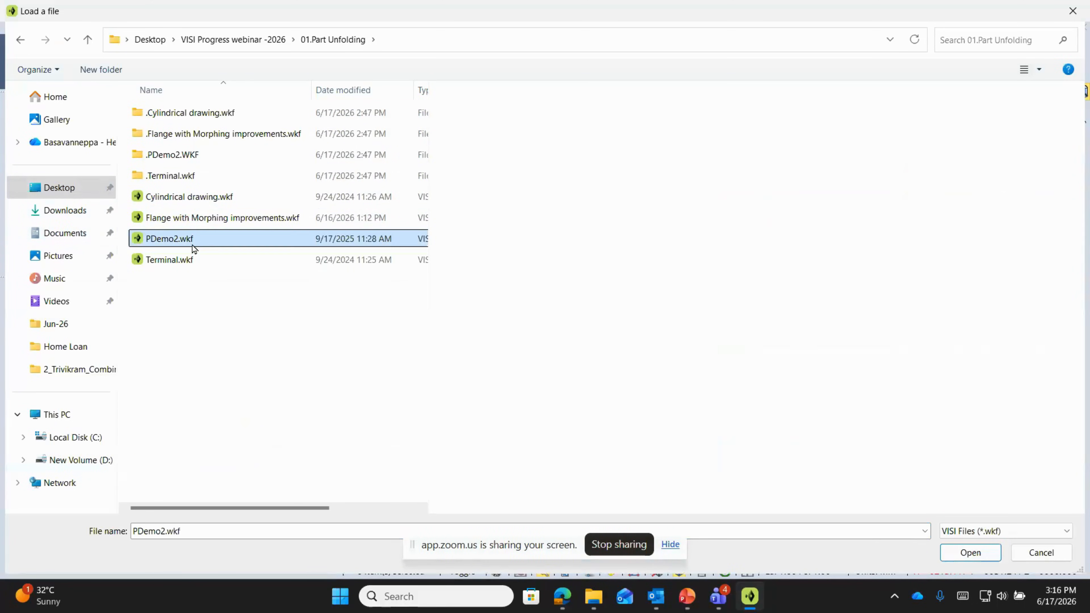
left_click(970, 553)
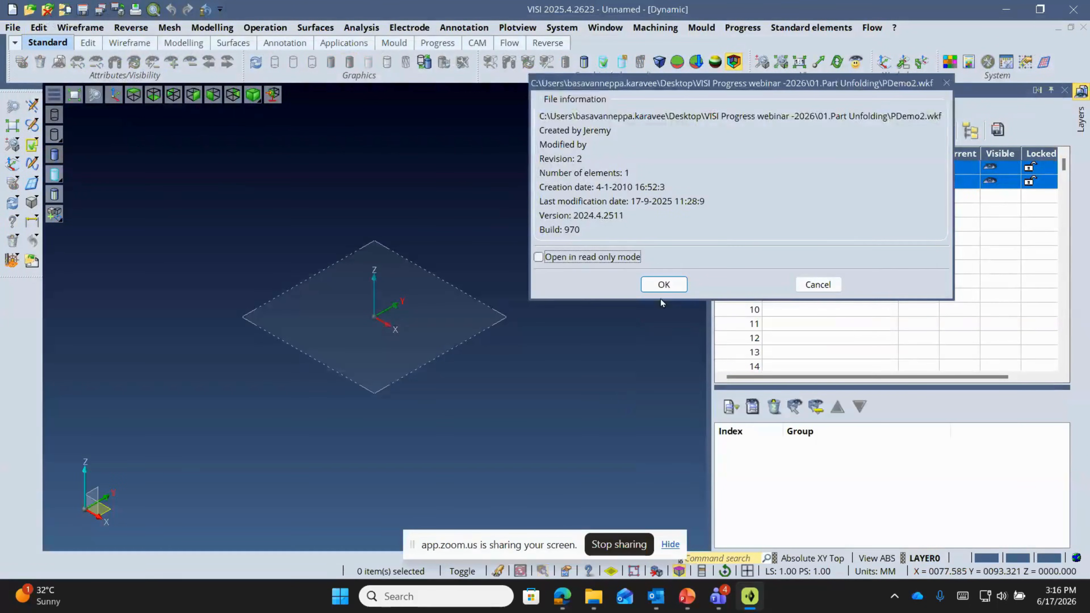
left_click(660, 284)
scroll(610, 306, "down", 2)
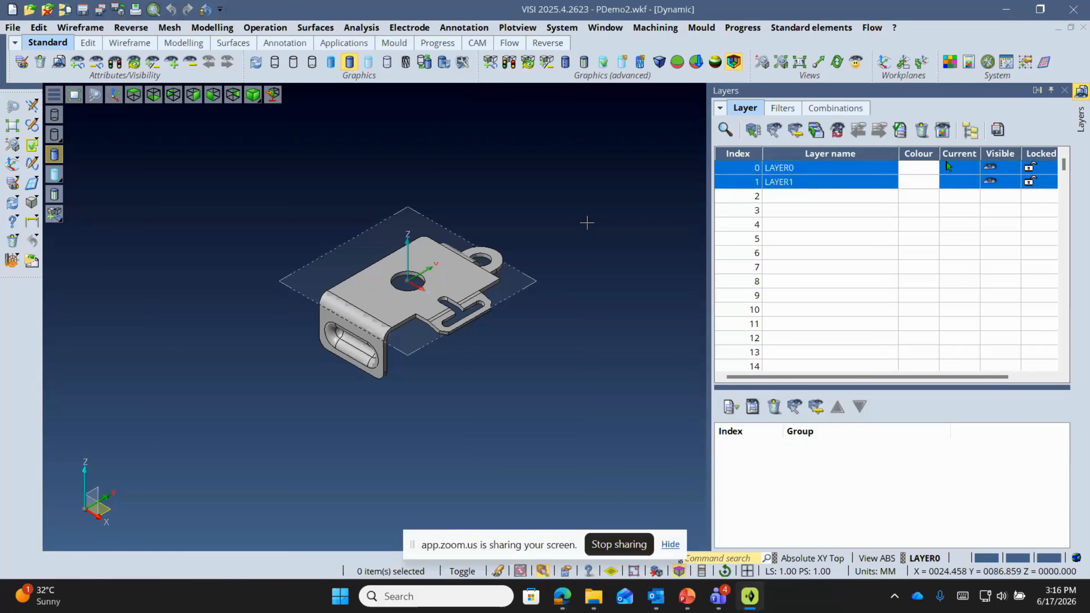
- Start a Part analysis of the sheet metal bracket, using its large flat upper face as the starting face
left_click(743, 27)
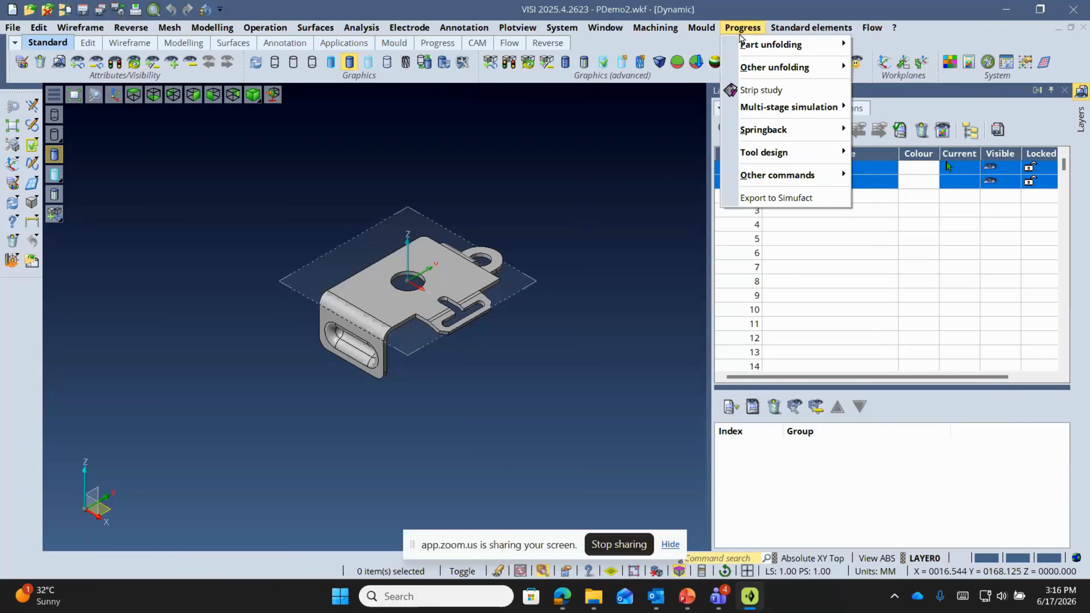
mouse_move(744, 51)
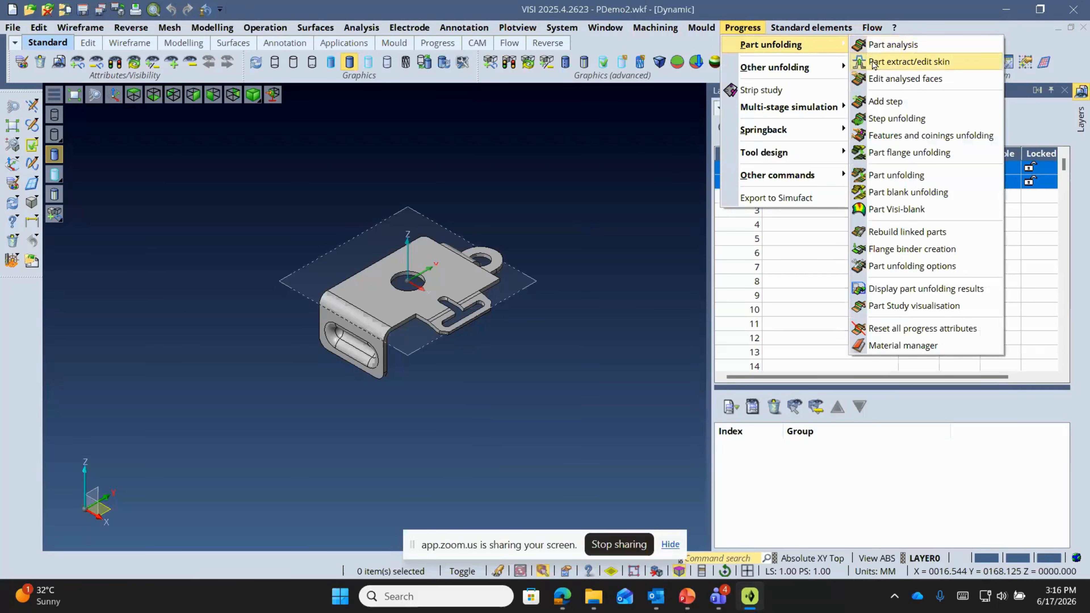
left_click(905, 49)
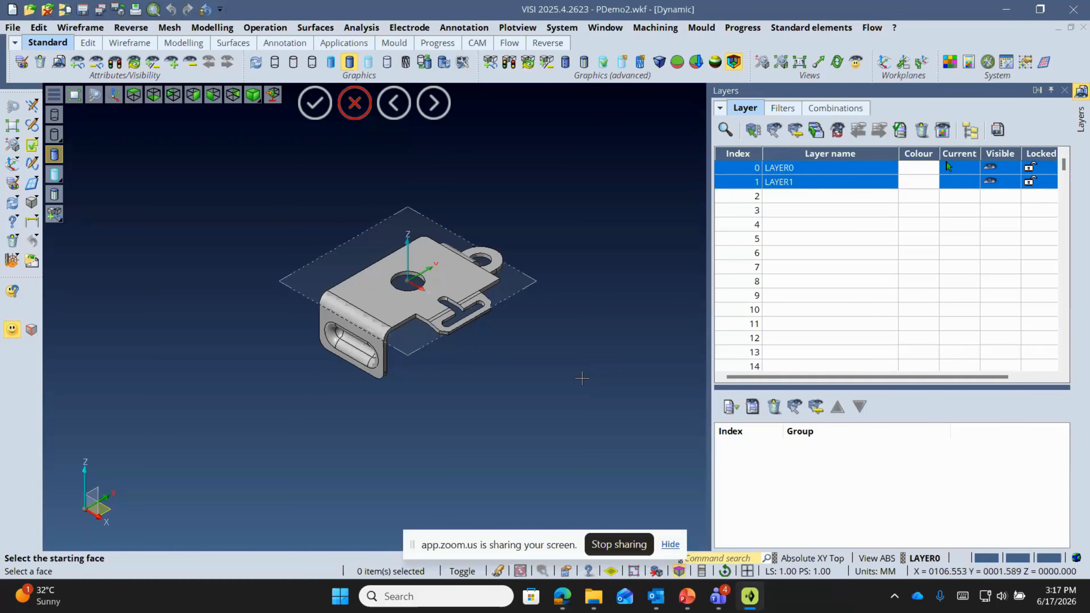
left_click(443, 273)
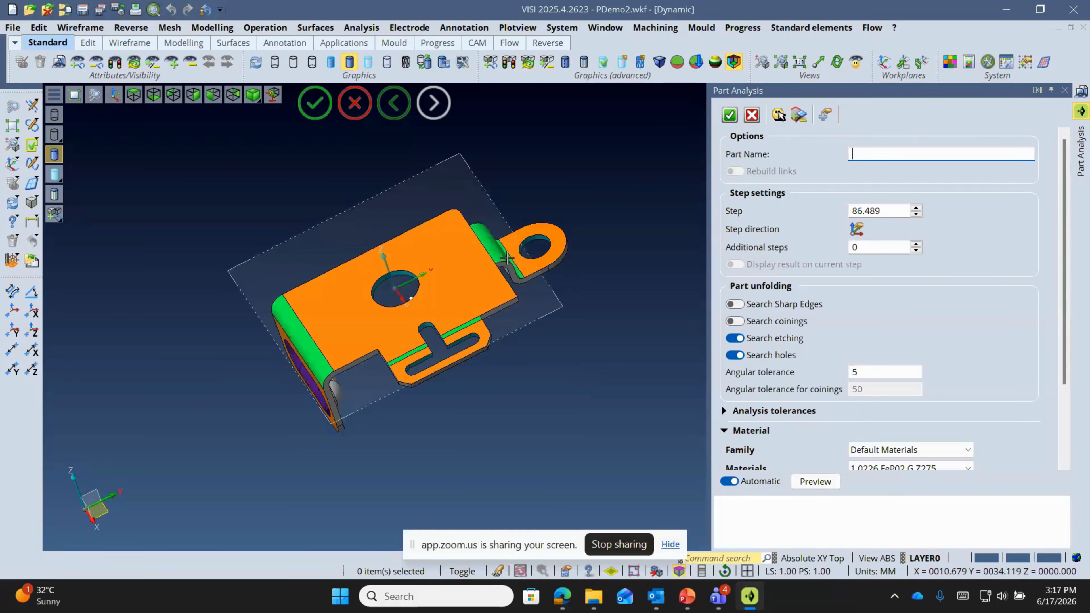
middle_click_drag(399, 288, 423, 260)
scroll(330, 379, "up", 1)
scroll(330, 379, "down", 2)
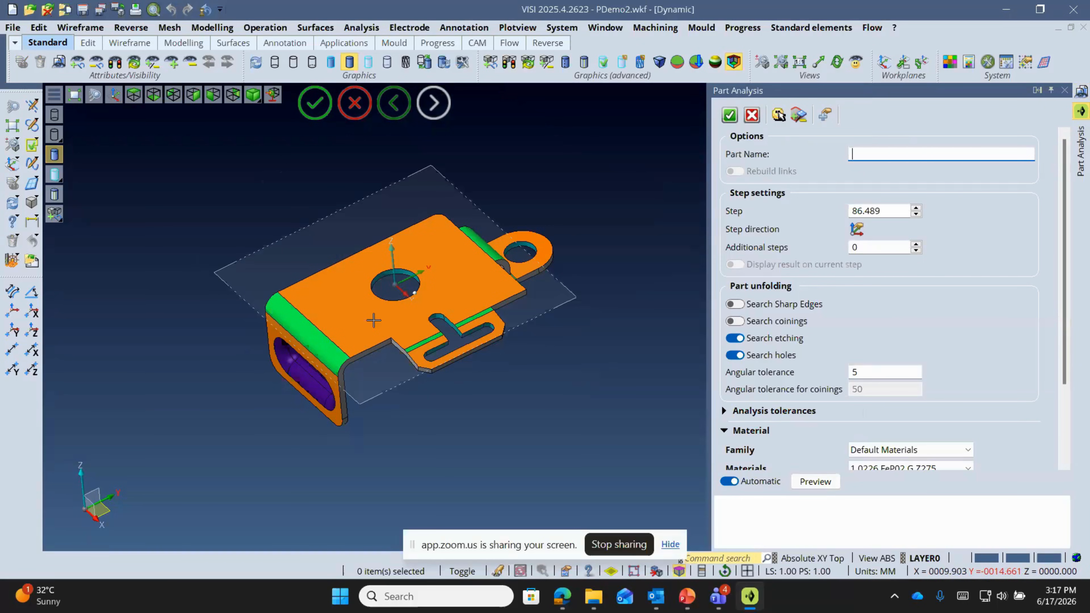
- Set the analysis origin point at the centre of the large round hole in the bracket's main face
left_click(411, 315)
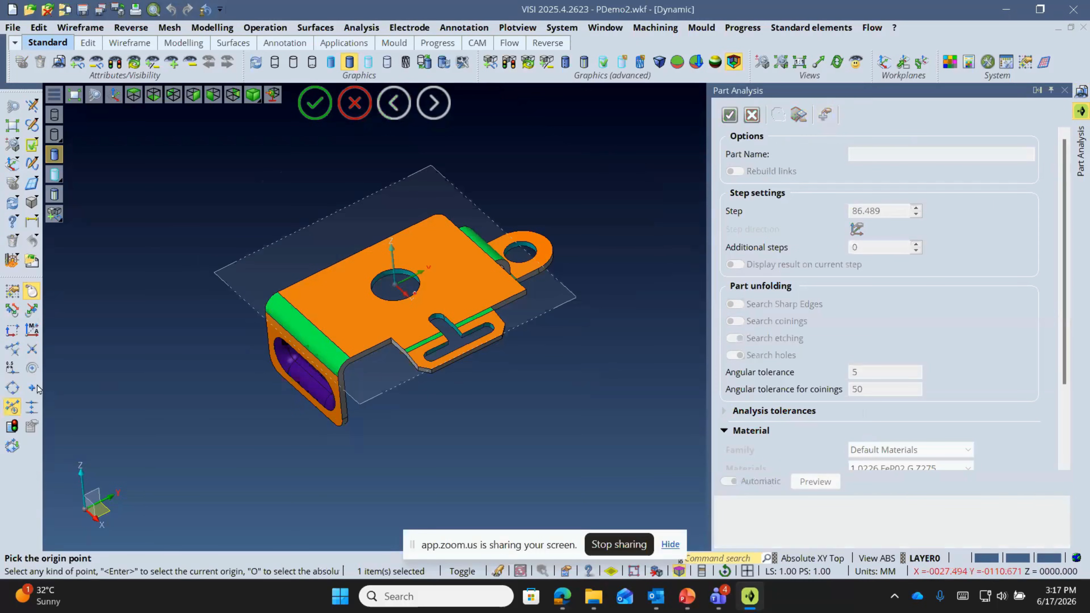
scroll(435, 249, "up", 3)
left_click(350, 302)
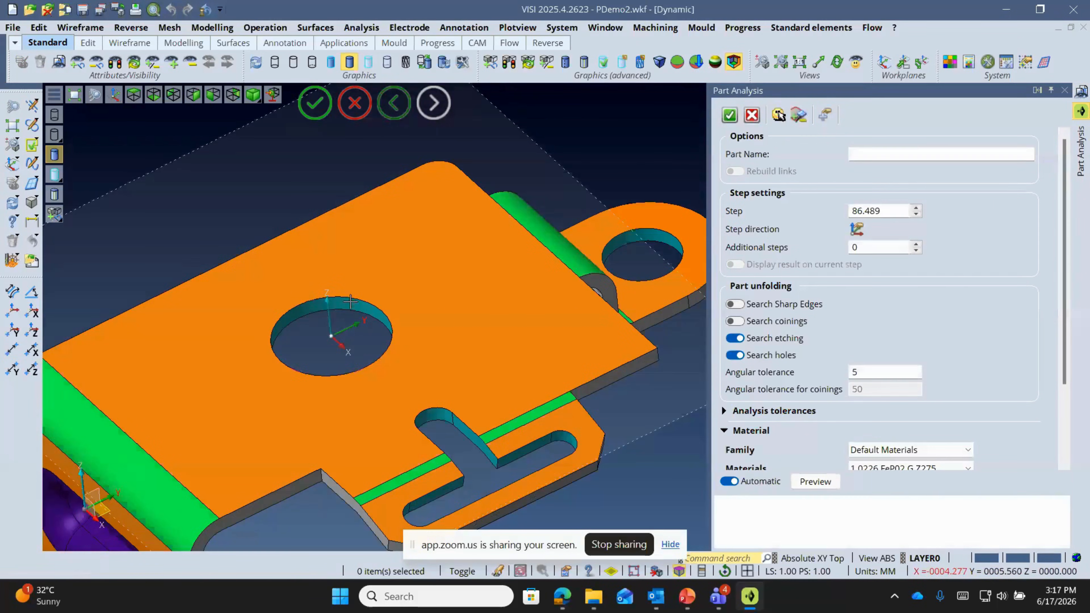
scroll(350, 302, "down", 3)
- Set the part's material family to Stainless Steel and the material to Stainless 304
scroll(937, 346, "down", 3)
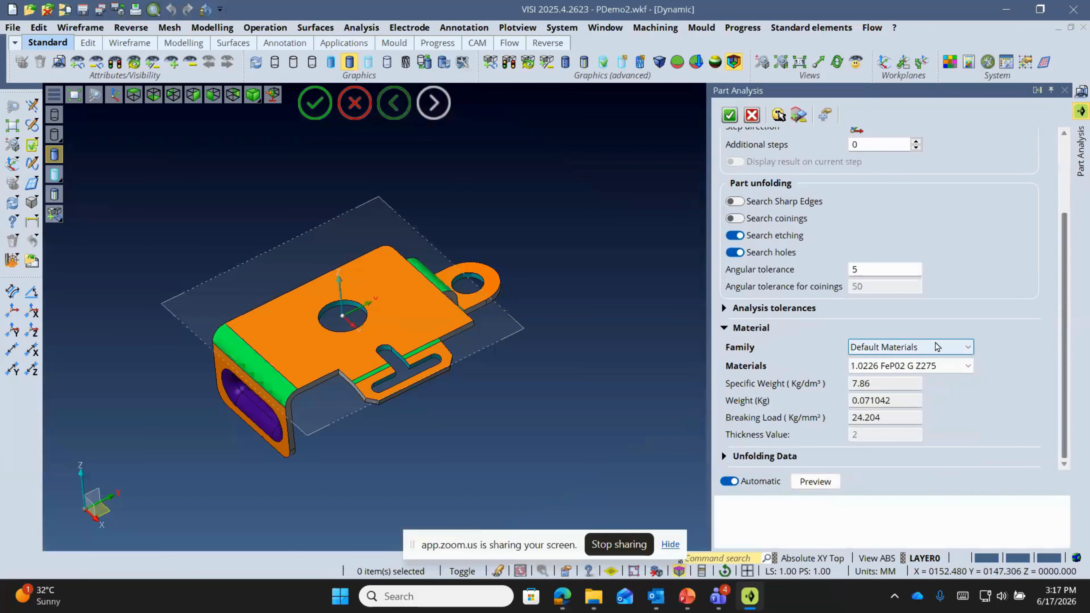
left_click(937, 347)
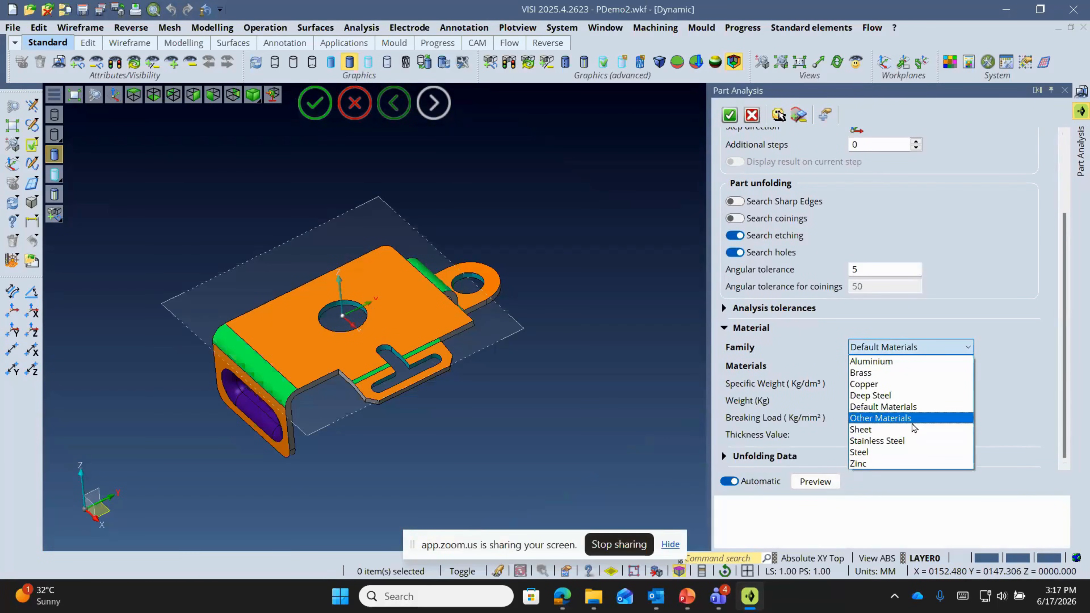
left_click(908, 441)
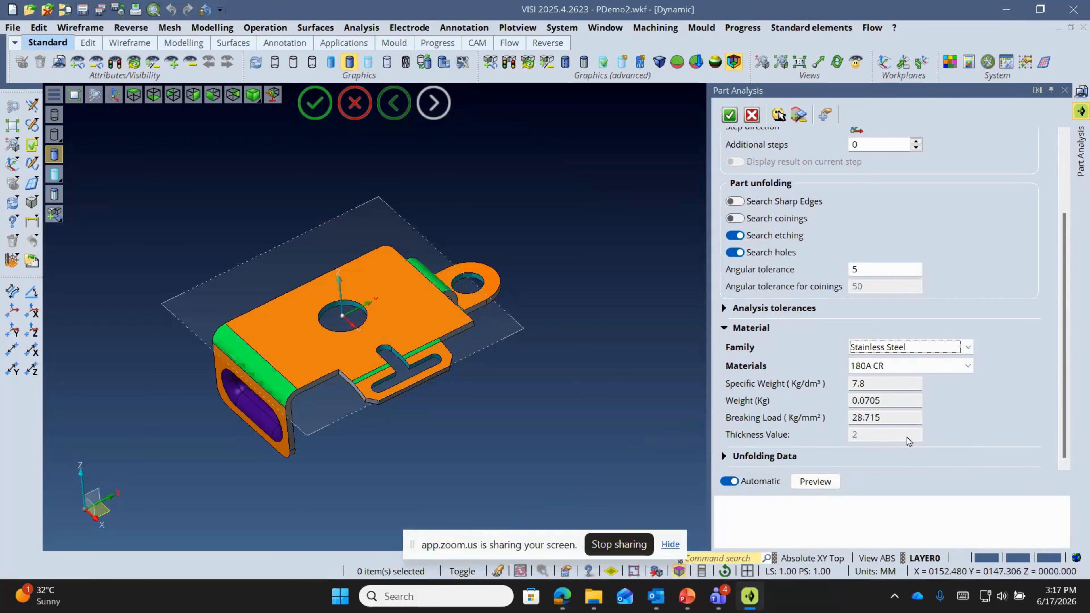
left_click(905, 367)
scroll(900, 290, "down", 3)
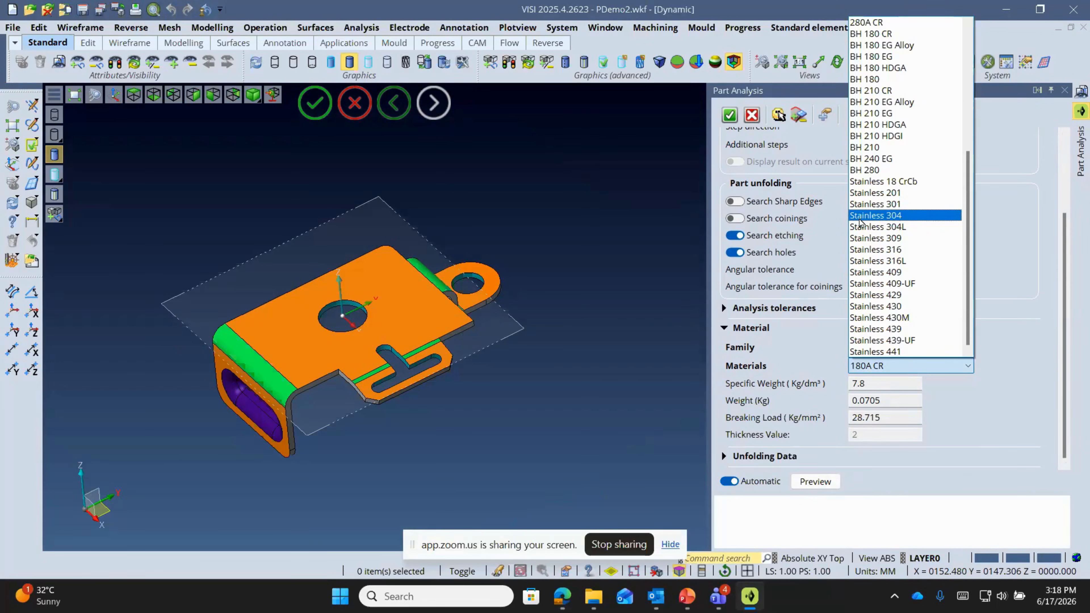
left_click(884, 218)
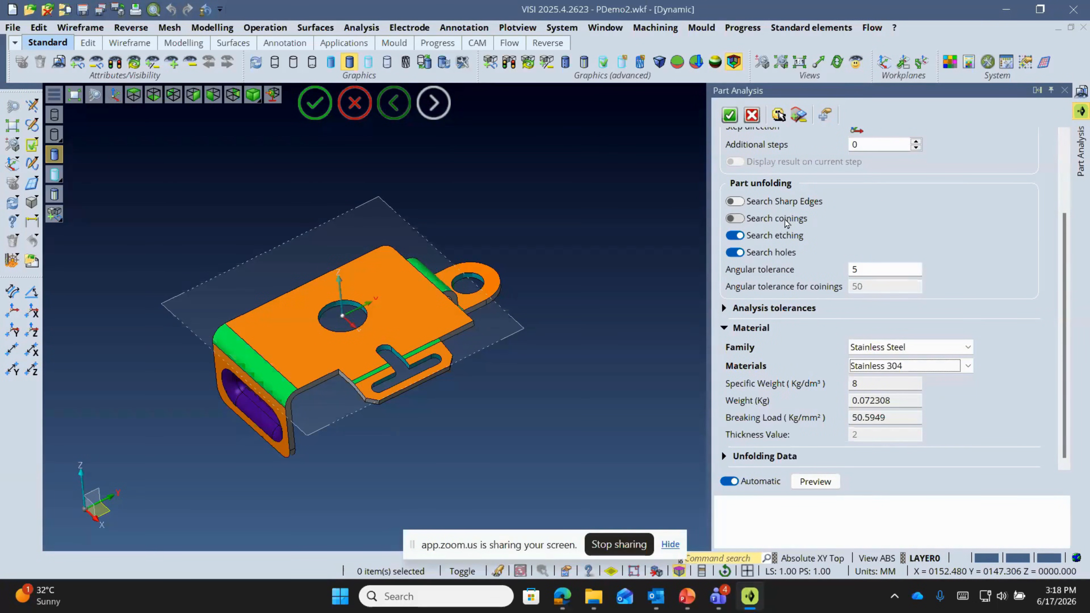
- Set the unfolding data to the Values neutral fibre method with a neutral fibre of 1/3, and confirm the part analysis
left_click(725, 457)
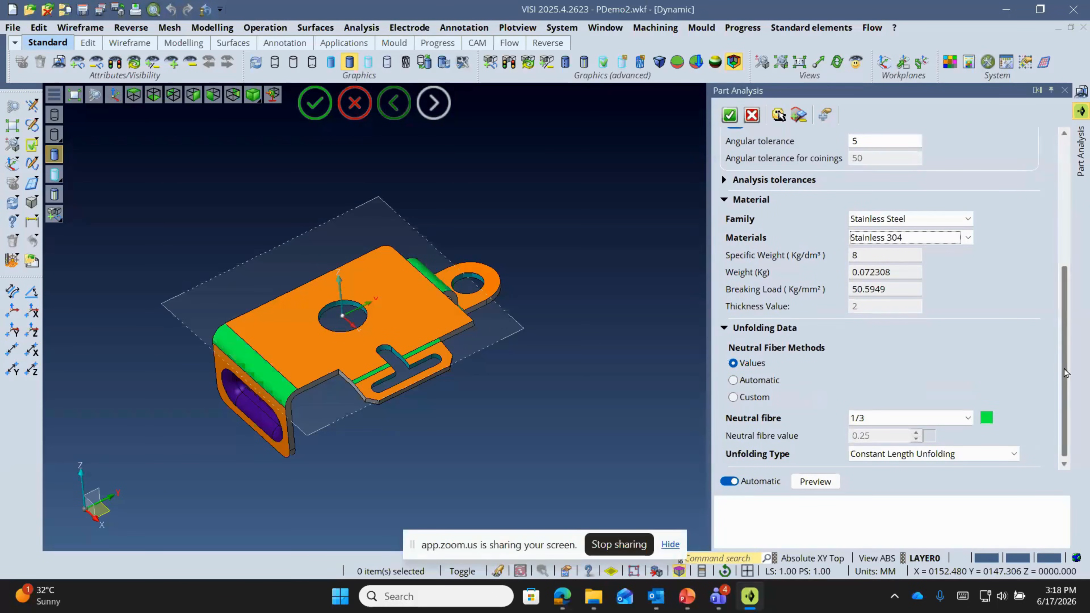
left_click(894, 419)
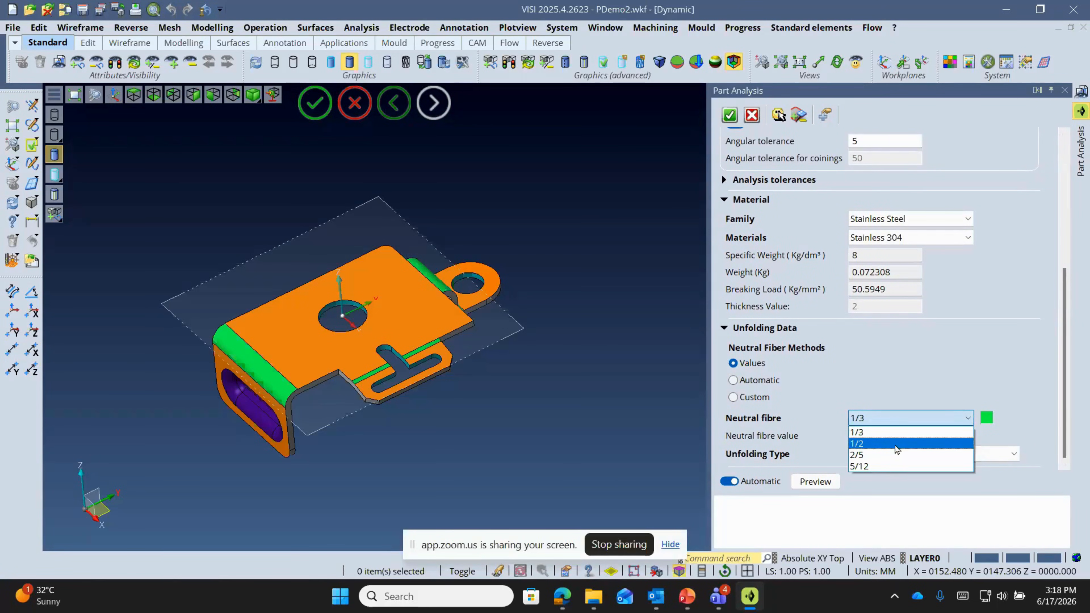
left_click(894, 433)
left_click(760, 402)
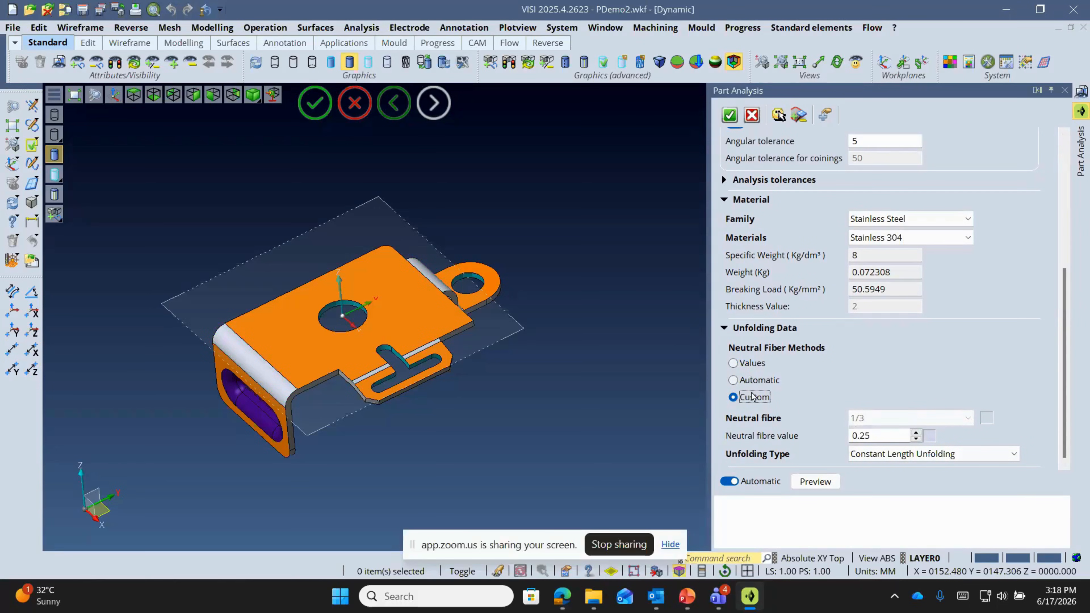
left_click(749, 381)
left_click(750, 364)
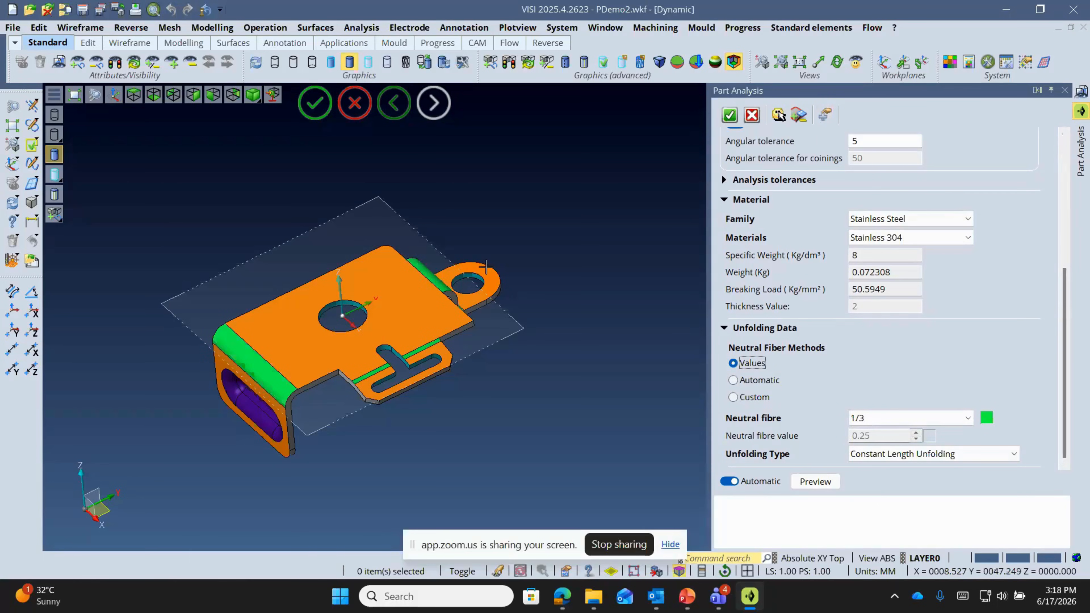
left_click(729, 115)
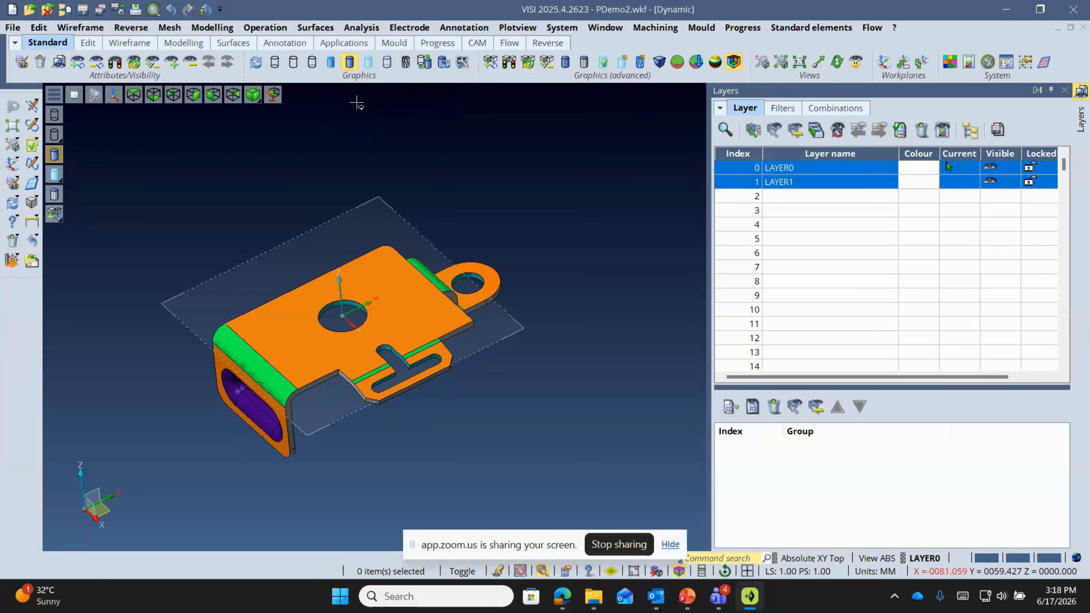
- Start Part unfolding on the analysed bracket to preview its flat pattern
middle_click_drag(553, 214, 557, 219)
scroll(533, 203, "up", 1)
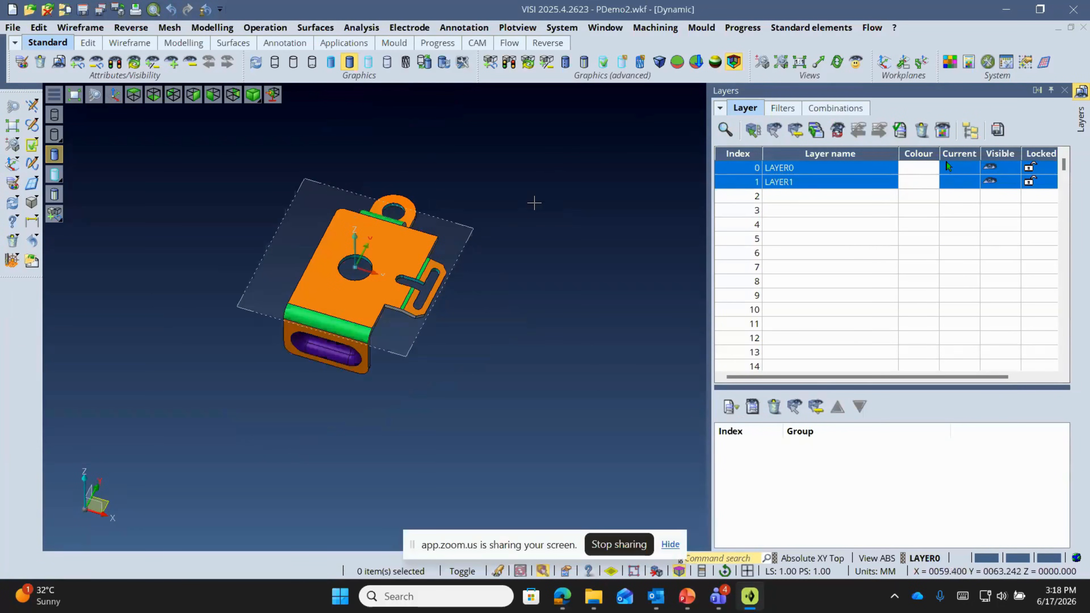
middle_click_drag(511, 246, 533, 252)
scroll(533, 253, "down", 2)
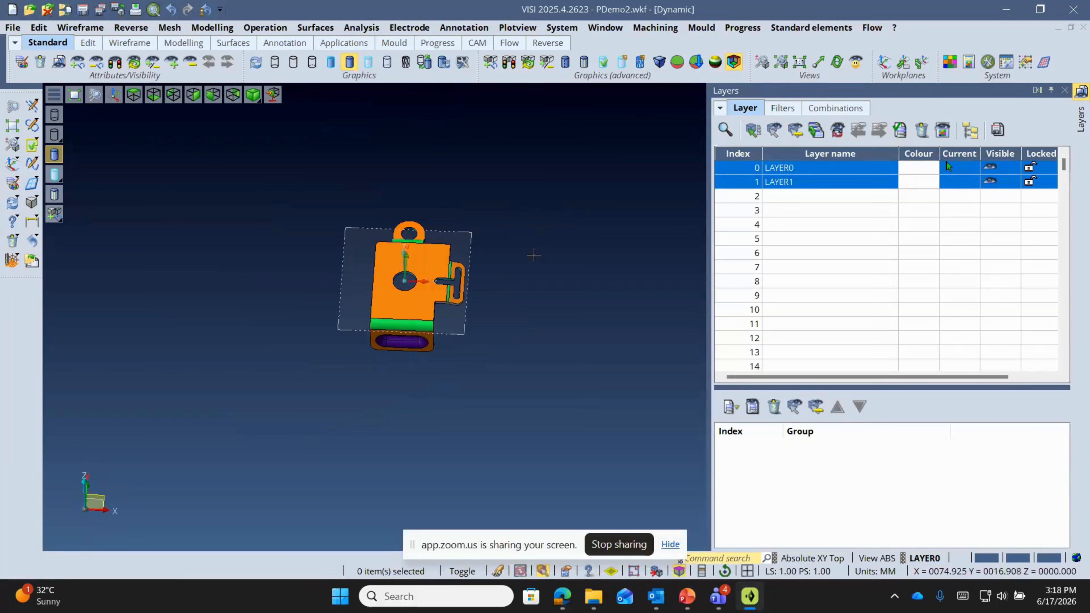
left_click(742, 27)
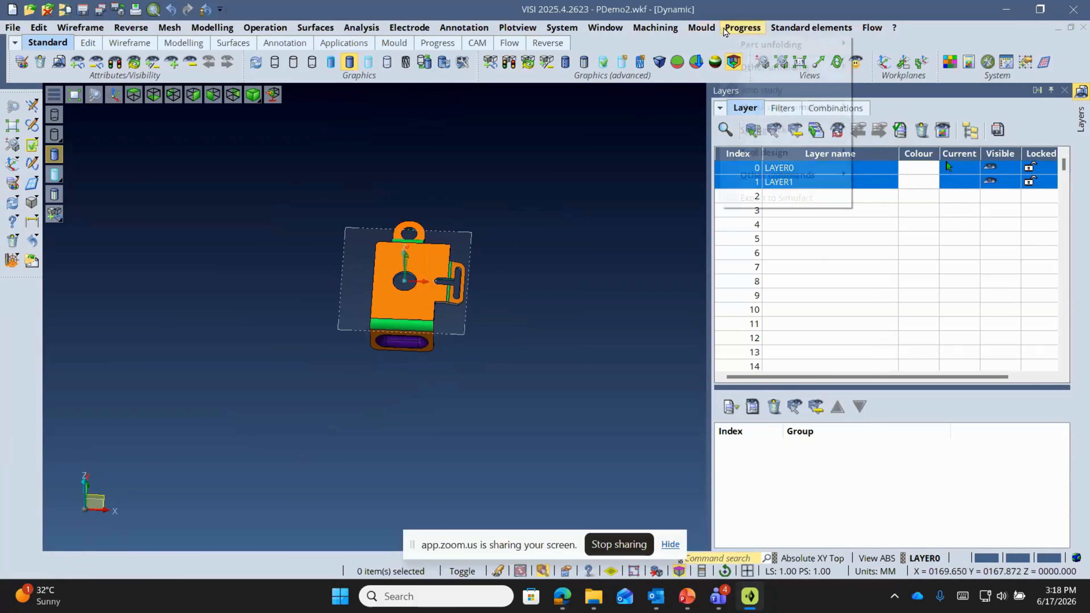
mouse_move(770, 44)
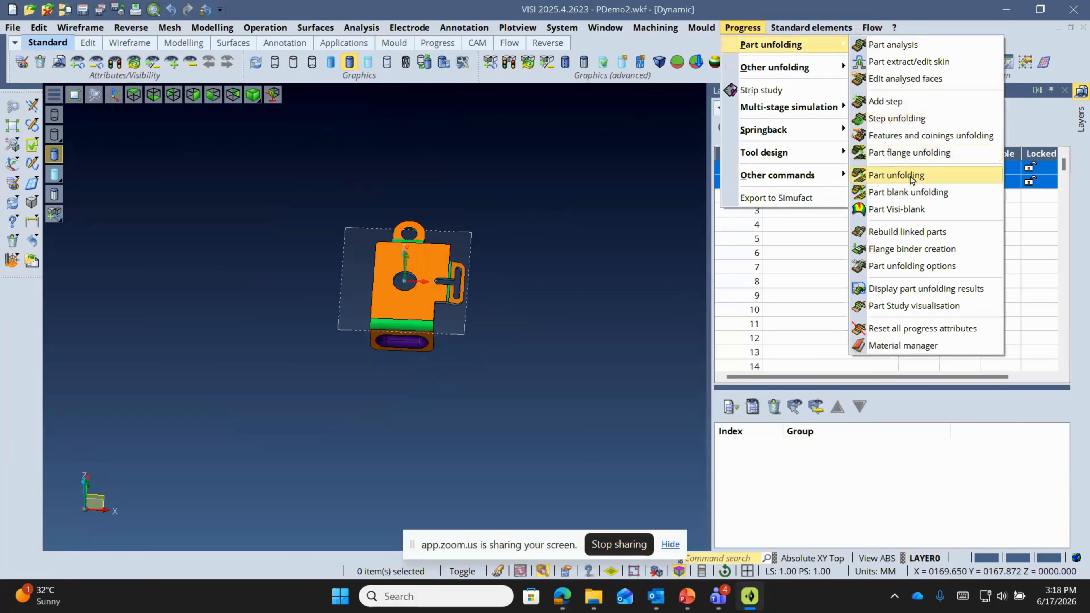
left_click(887, 178)
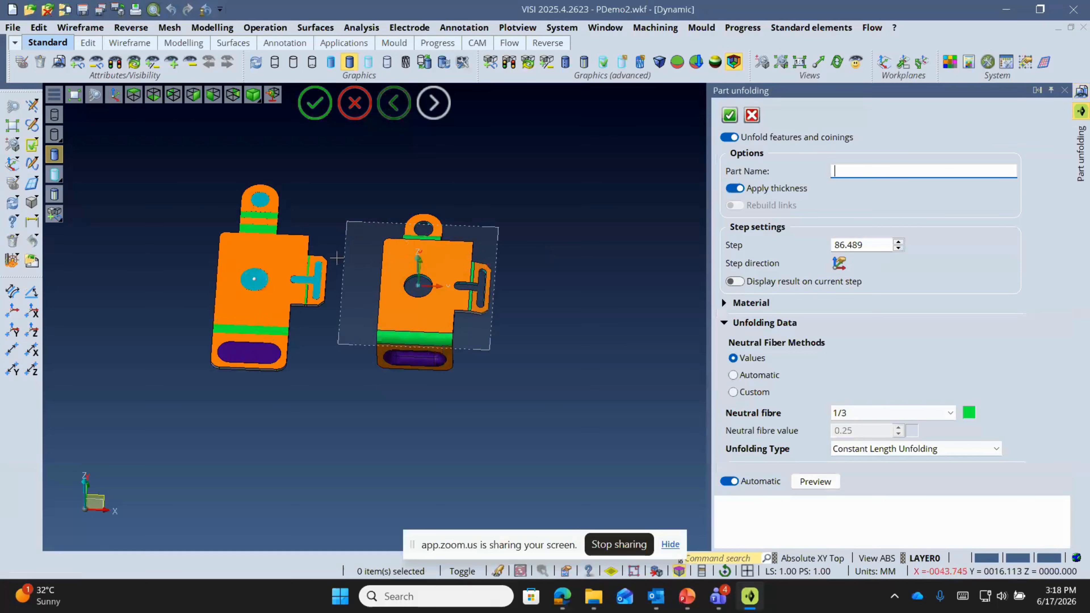
middle_click_drag(233, 324, 272, 284)
- Turn off Apply thickness, reverse the step direction to place the flat pattern on the bracket's other side, and confirm the unfolding
left_click(734, 188)
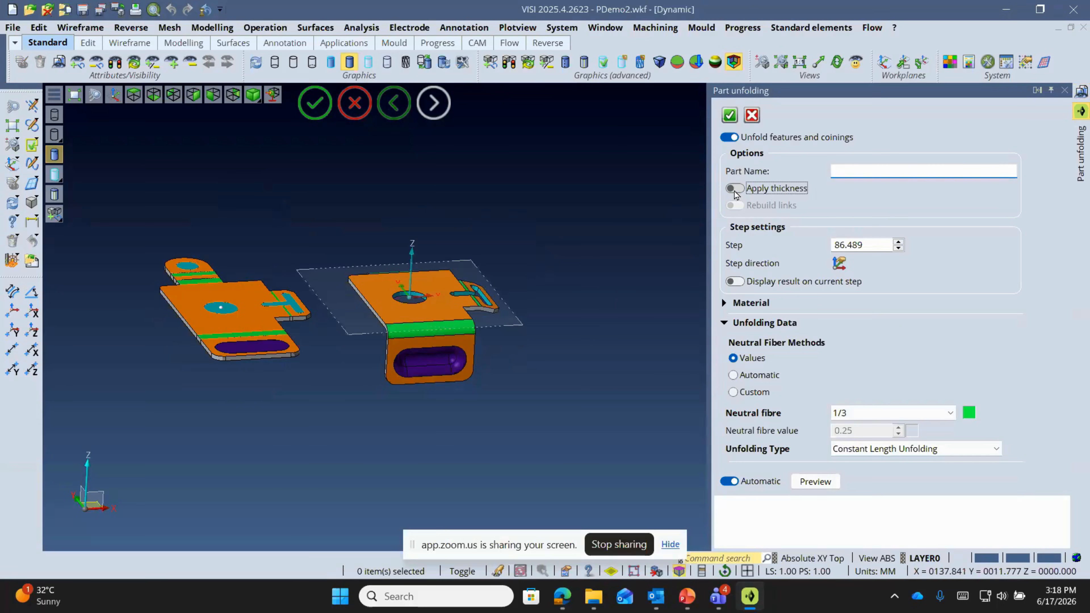
left_click(735, 282)
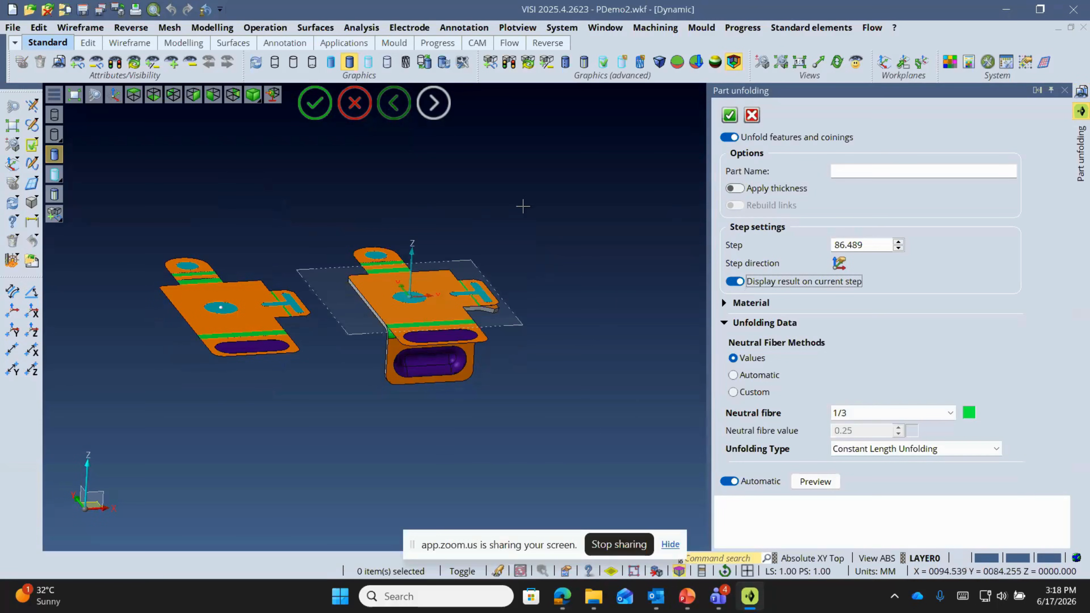
left_click(734, 281)
left_click(839, 263)
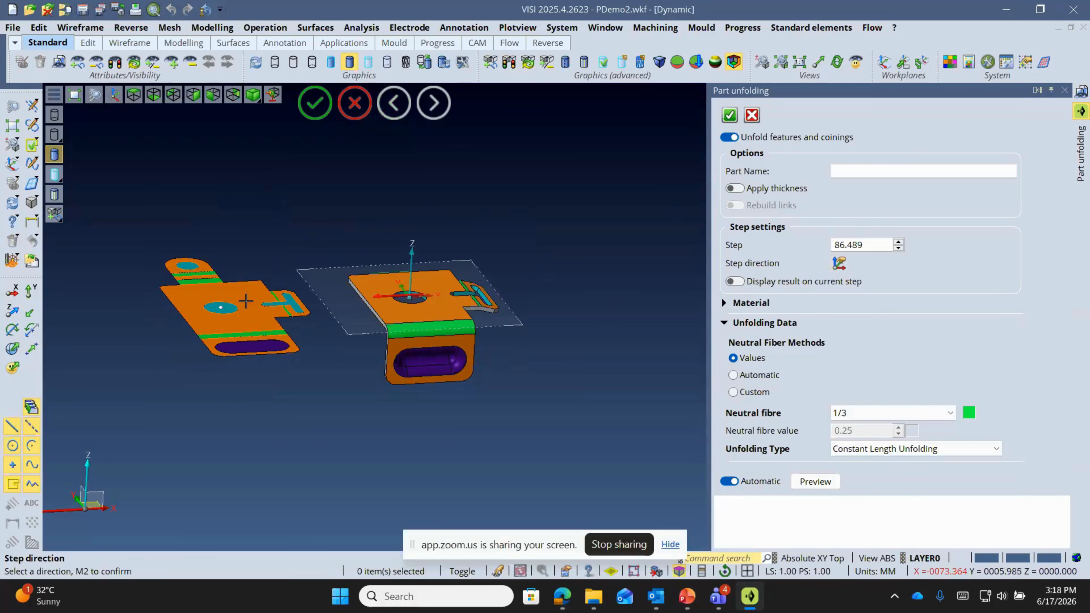
left_click(32, 327)
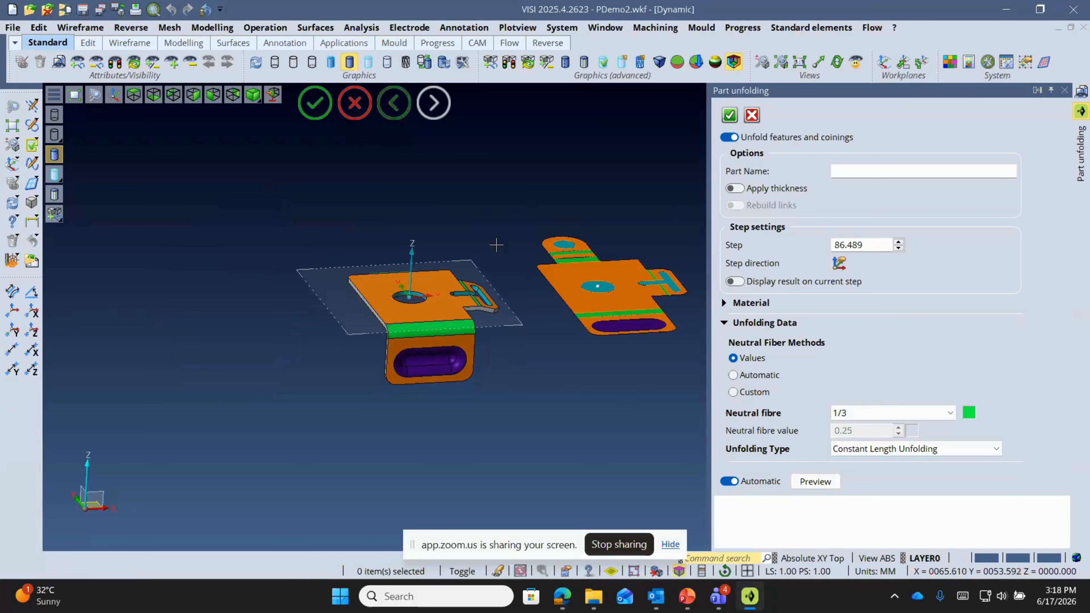
left_click(729, 115)
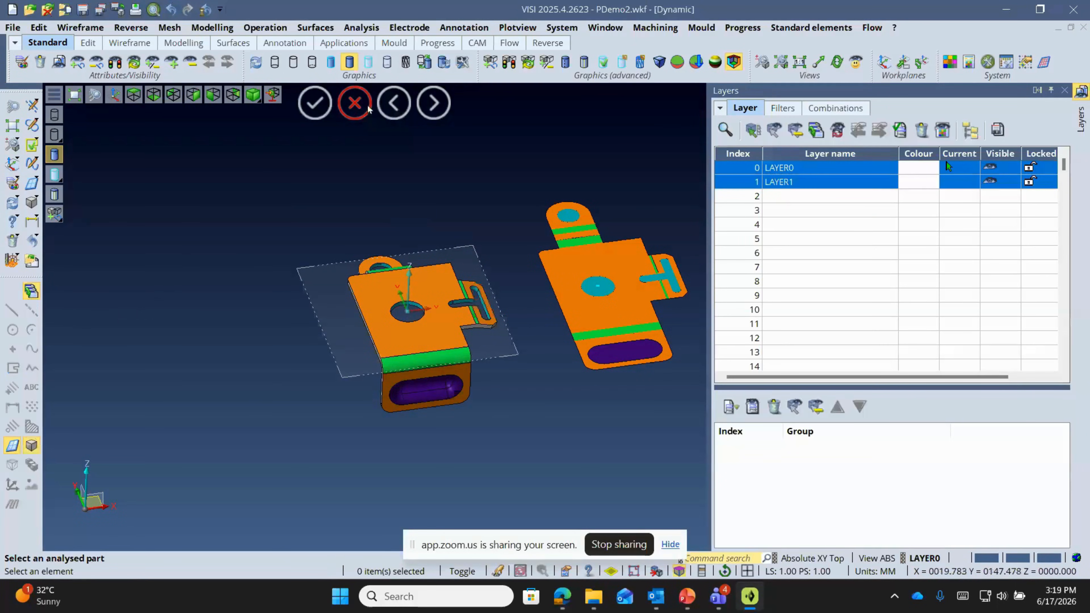
- Use Step unfolding on the large end flange's bend and open it to a new angle of 45°
scroll(484, 340, "up", 2)
middle_click_drag(438, 338, 452, 335)
left_click(742, 27)
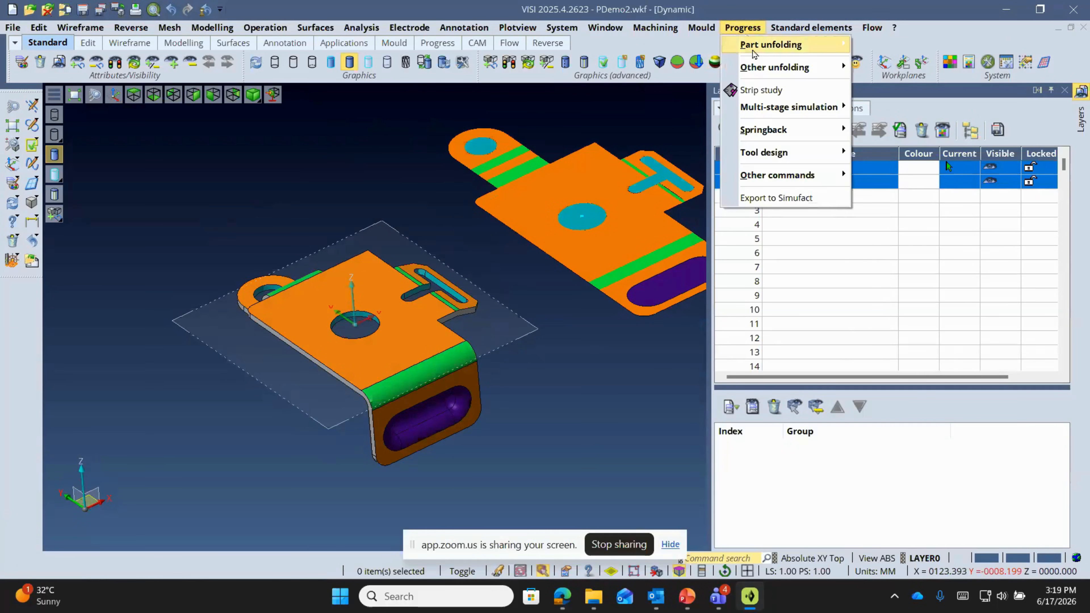
left_click(897, 118)
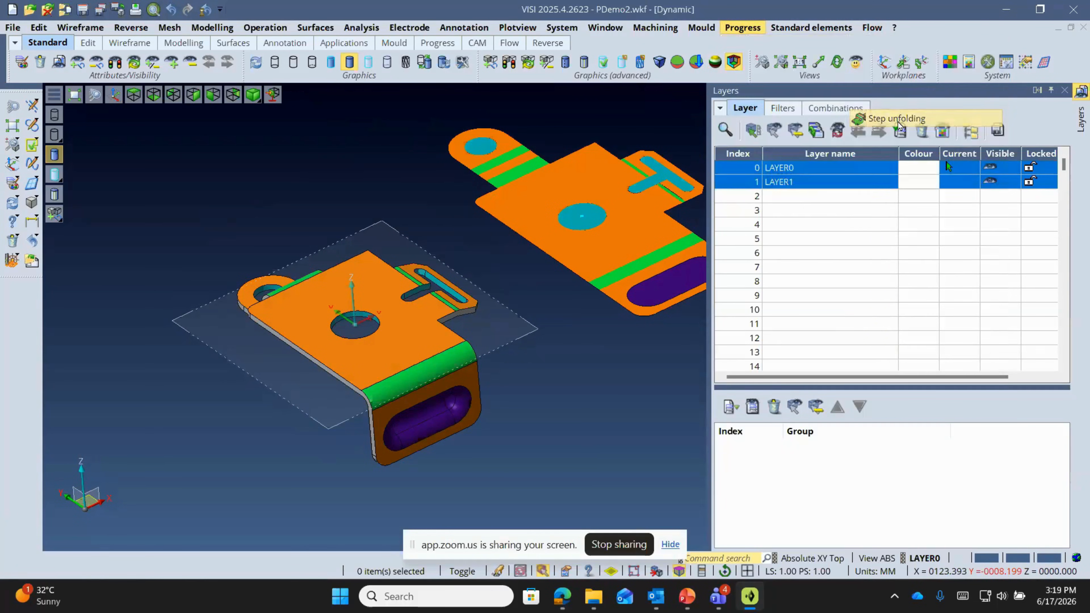
left_click(458, 360)
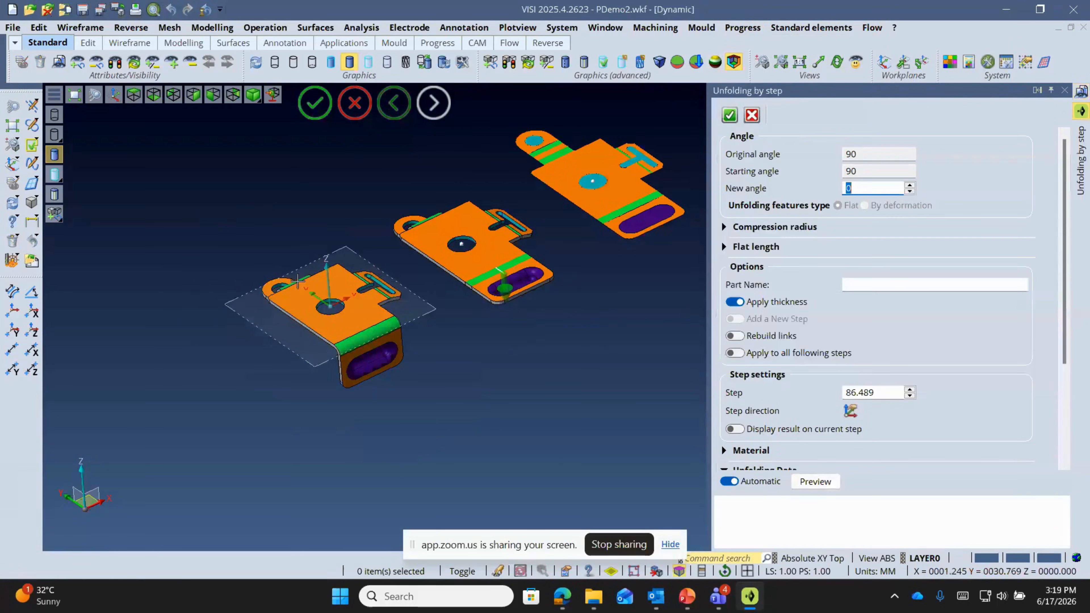
type("45")
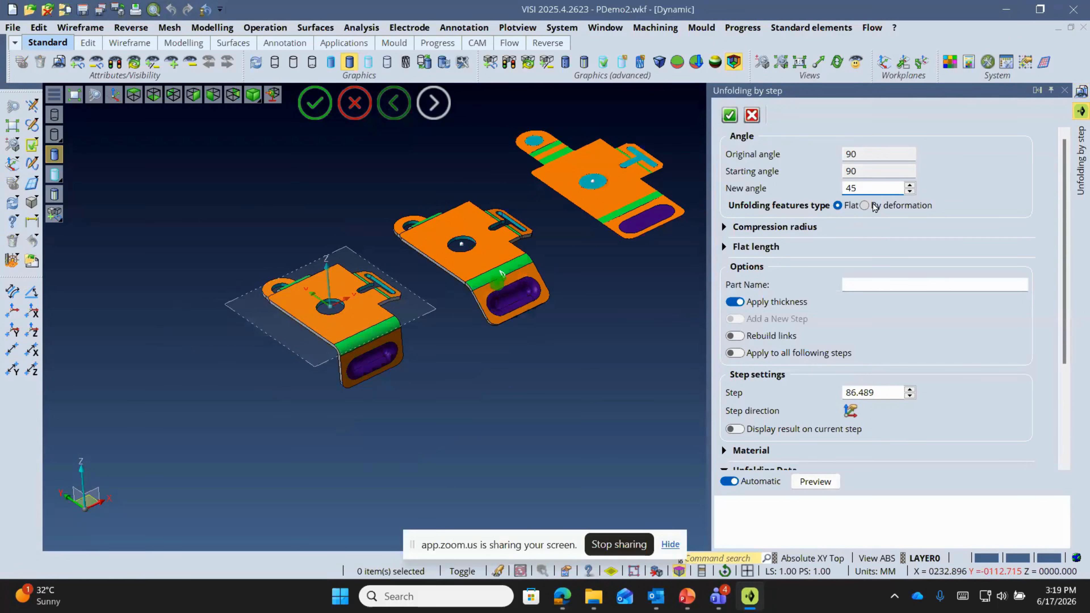
scroll(430, 338, "down", 2)
scroll(503, 253, "up", 3)
middle_click_drag(503, 252, 481, 270)
scroll(442, 406, "up", 5)
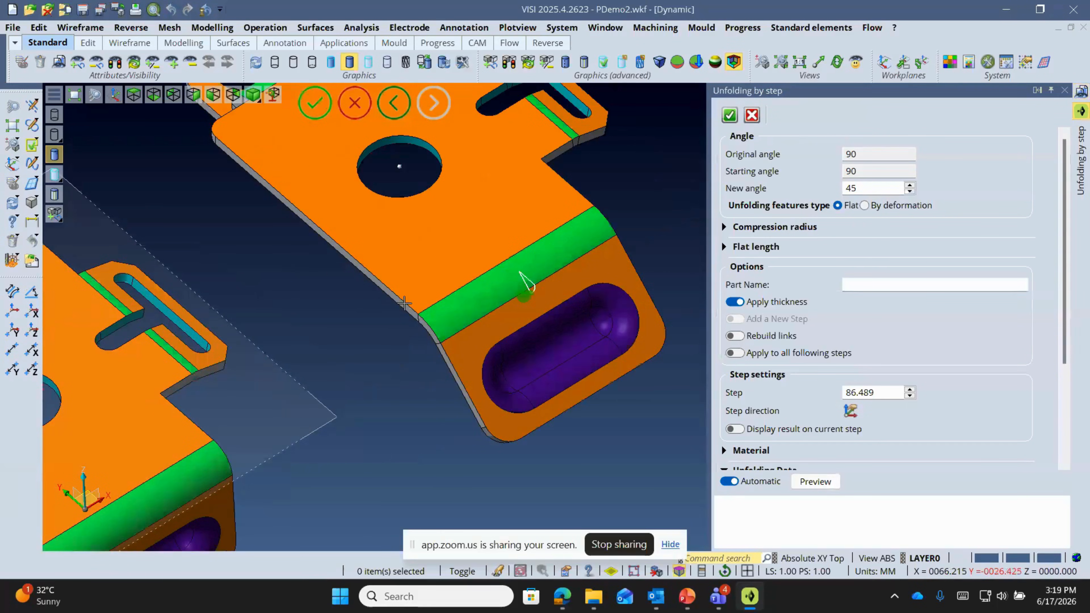
scroll(459, 415, "down", 5)
right_click(480, 246)
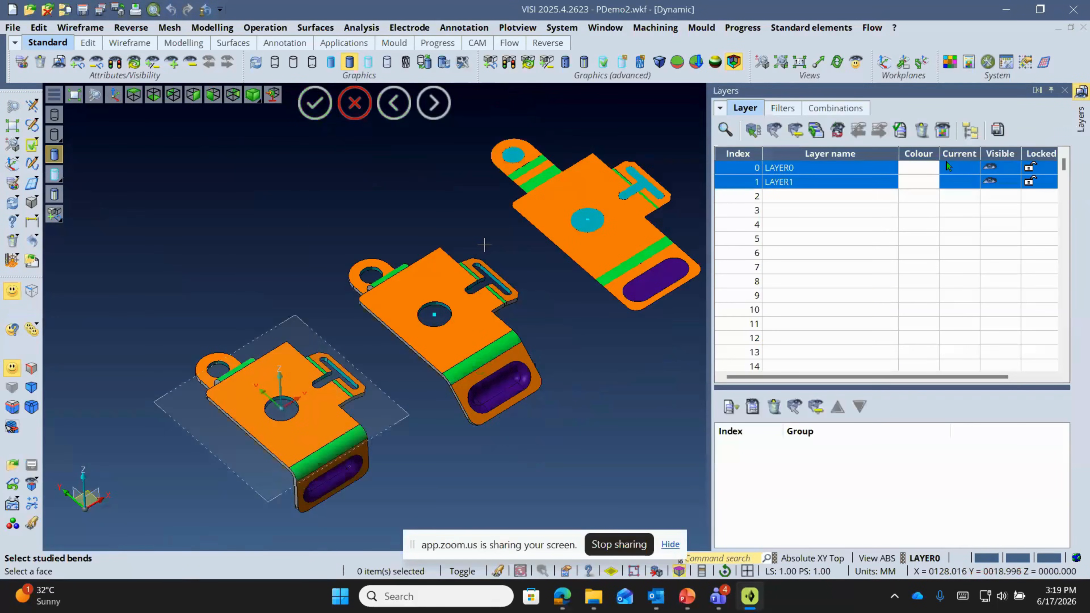
- In the same unfolding step, set a new angle of 45° for the bend joining the round-holed tab to the plate
scroll(432, 229, "up", 1)
scroll(433, 229, "up", 2)
left_click(363, 289)
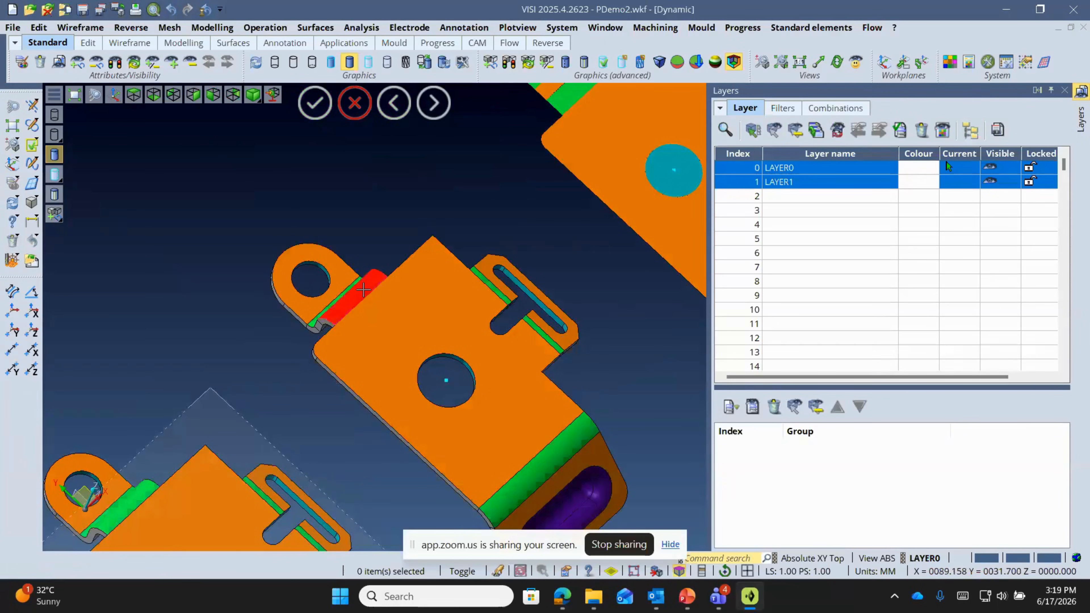
scroll(362, 289, "down", 3)
type("45")
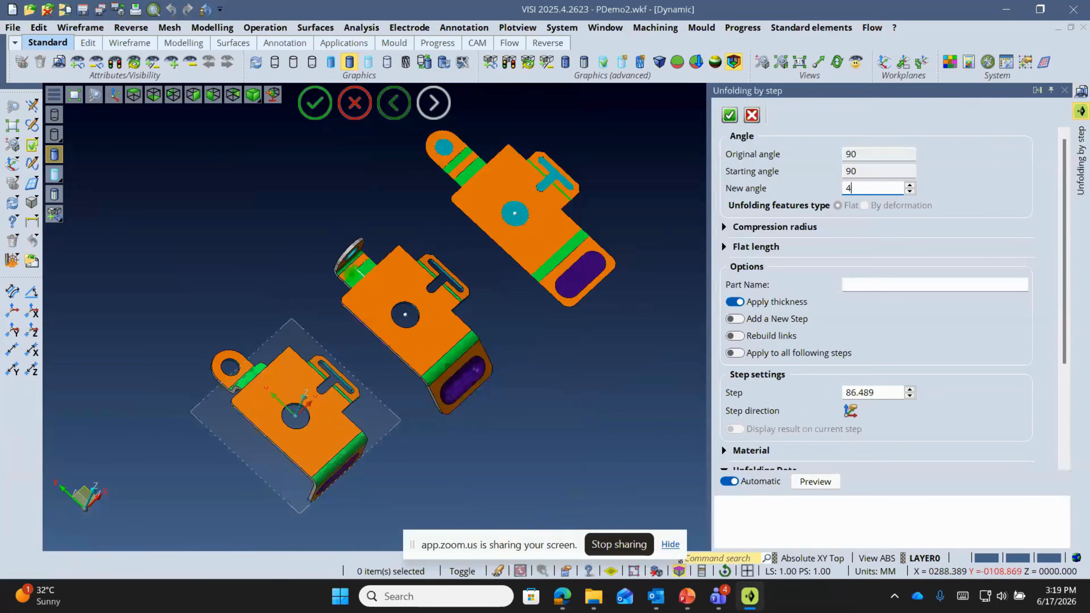
middle_click_drag(486, 287, 467, 260)
right_click(467, 260)
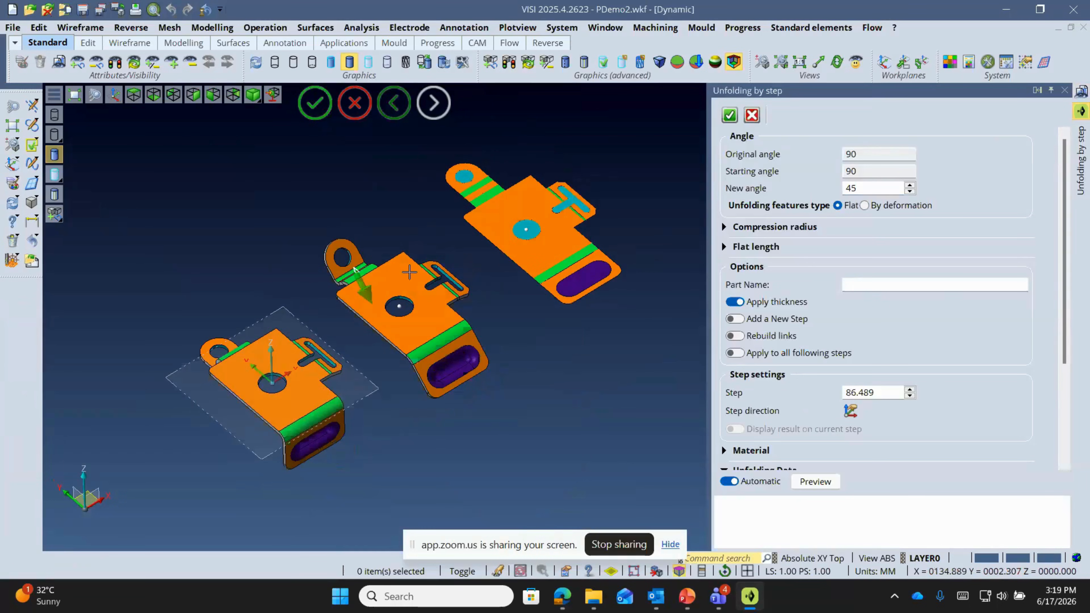
- Unfold the large flange bend and both bends of the round-holed tab to 0°, with Add a New Step turned on
scroll(419, 277, "down", 1)
scroll(419, 277, "up", 2)
left_click(457, 371)
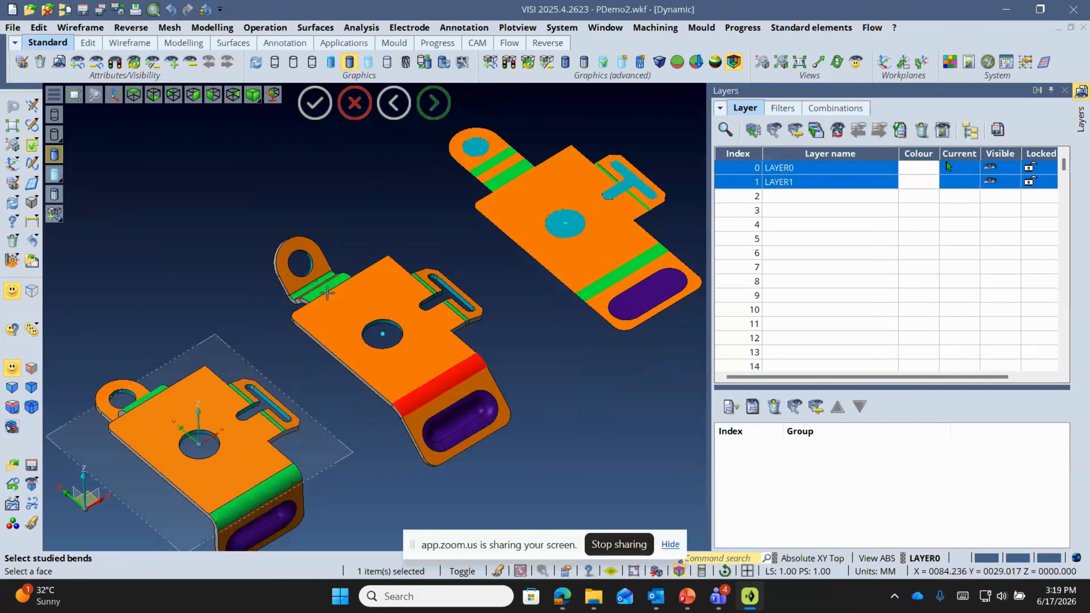
scroll(321, 287, "up", 1)
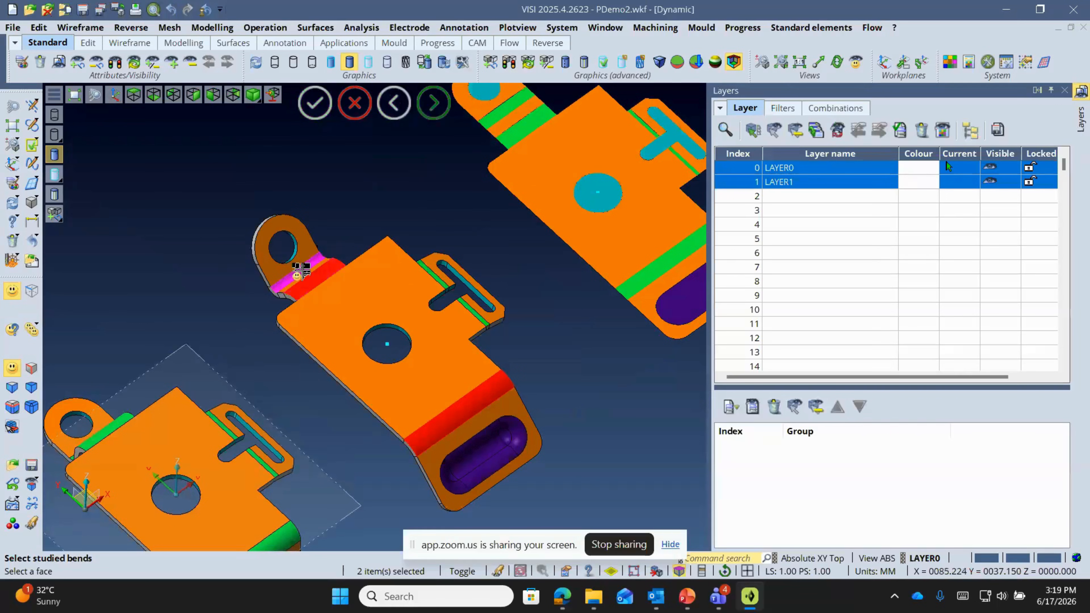
left_click(302, 271)
right_click(302, 270)
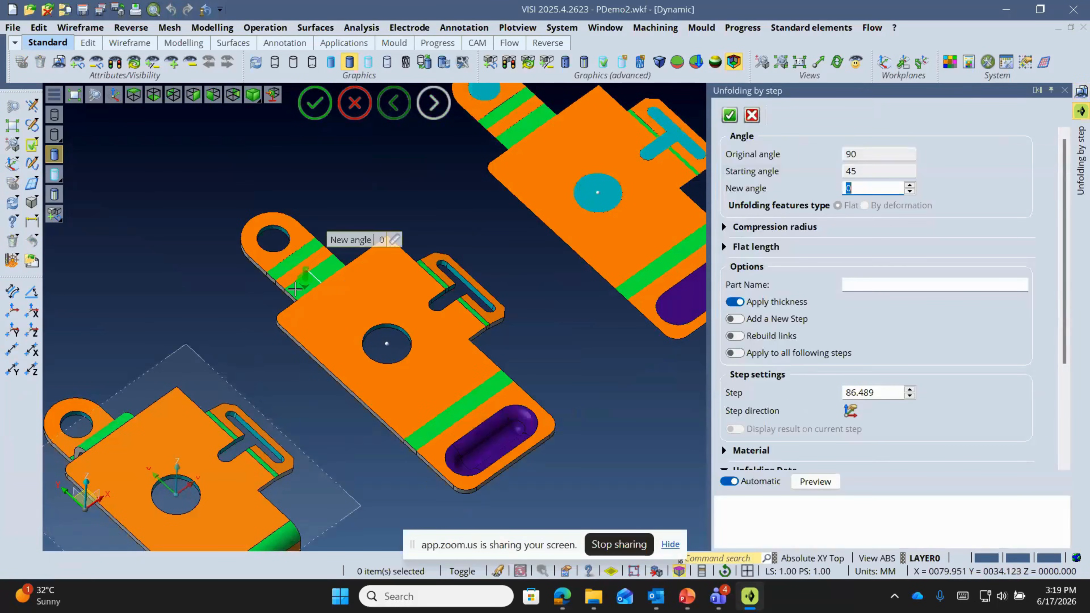
scroll(294, 292, "down", 3)
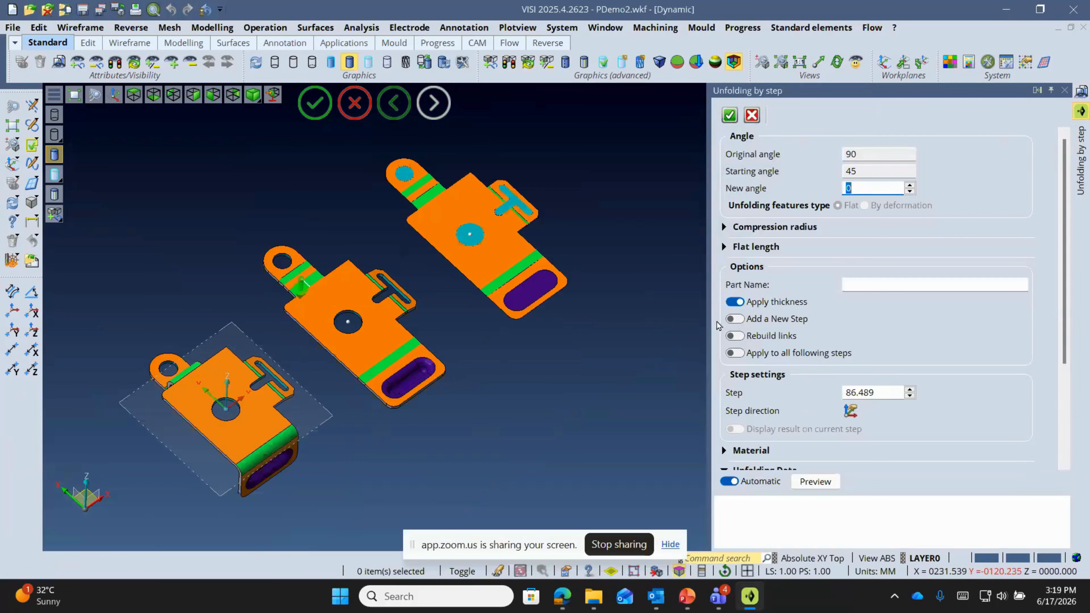
left_click(733, 322)
middle_click_drag(611, 296, 536, 315)
right_click(539, 316)
scroll(453, 313, "down", 1)
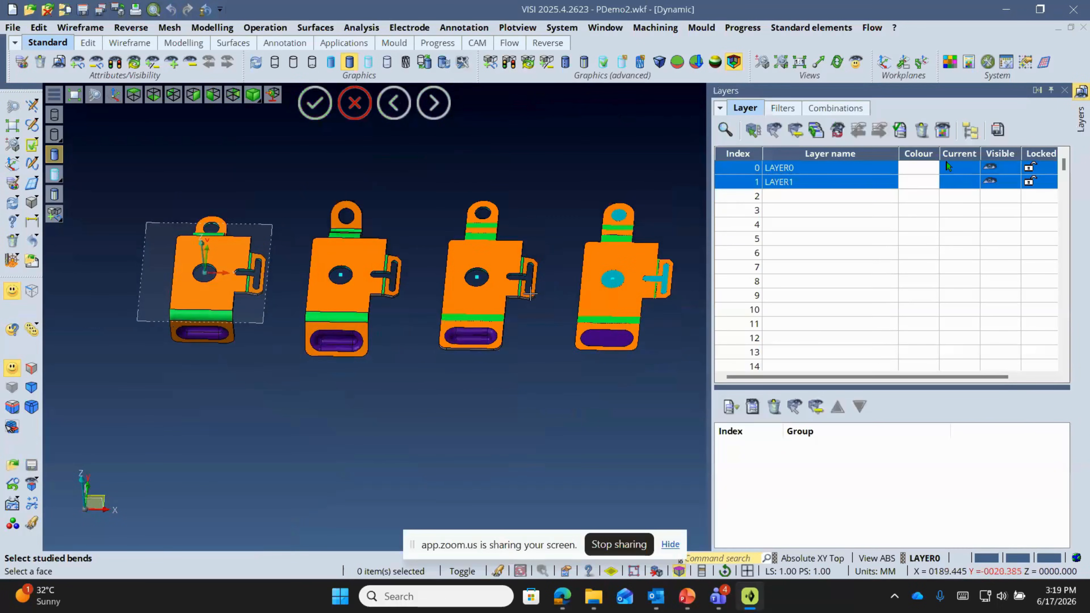
- Unfold the T-slotted side tab's bend to 0° as another new step and finish Step unfolding
scroll(545, 271, "up", 4)
scroll(499, 258, "up", 4)
left_click(494, 257)
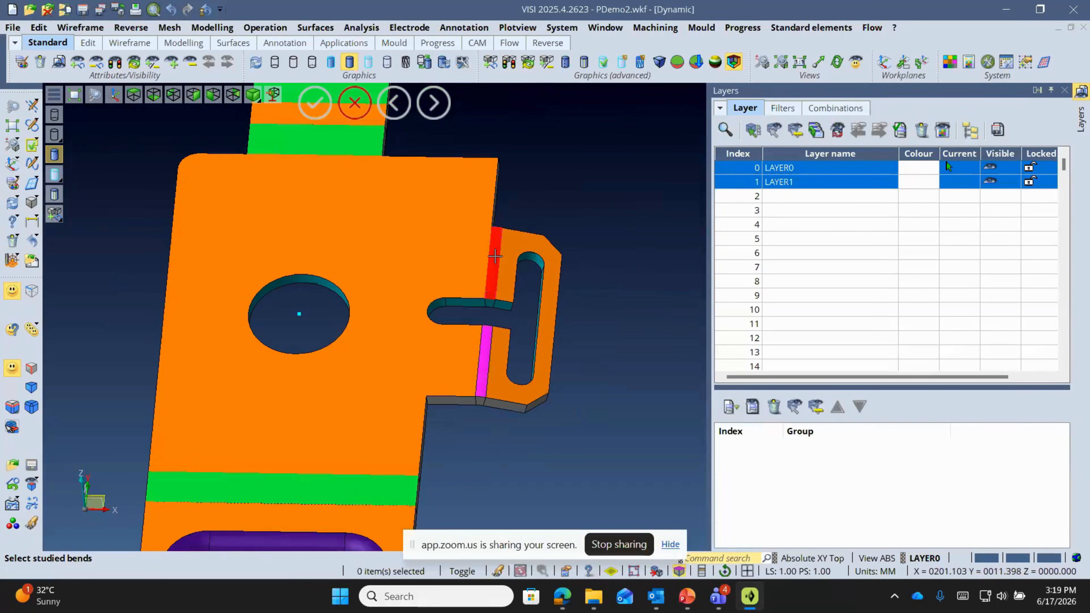
scroll(284, 251, "down", 4)
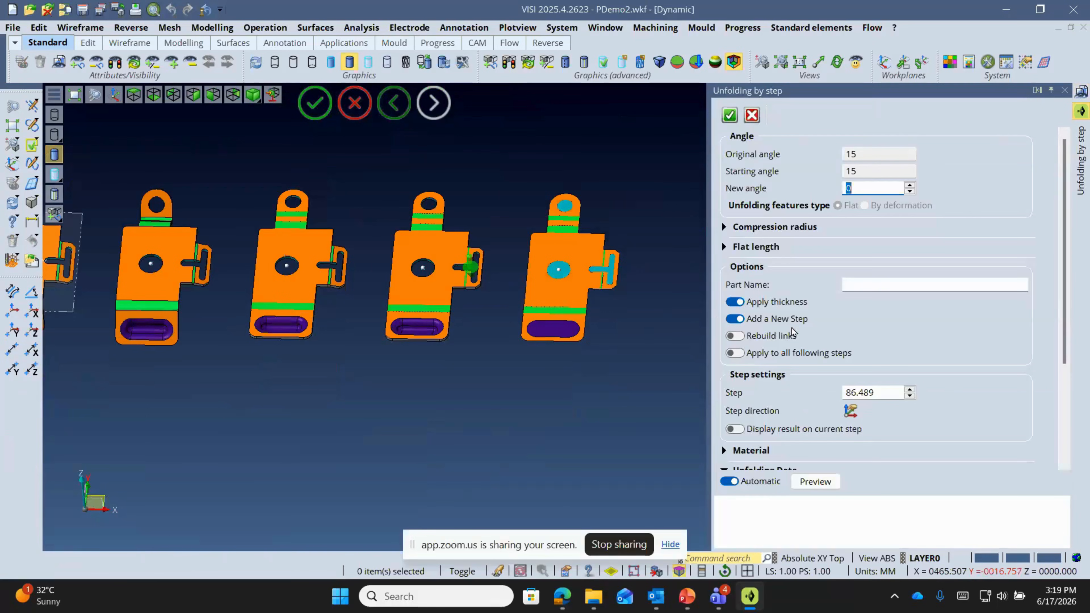
middle_click_drag(405, 312, 403, 291)
right_click(403, 291)
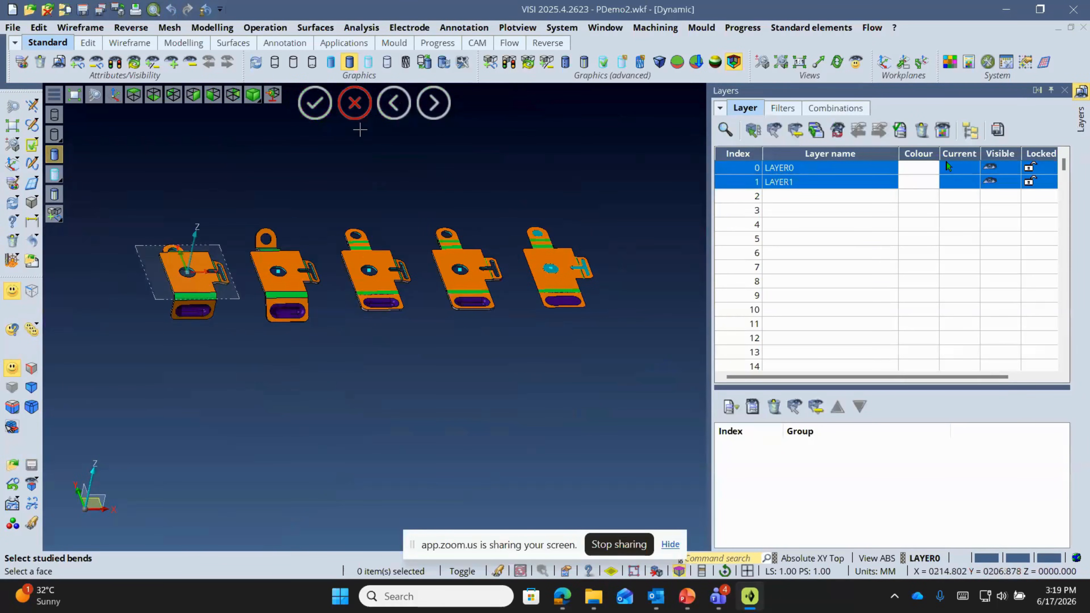
left_click(349, 111)
- Cut a rectangular notch from the original bracket's plate corner above the T-slotted tab by subtracting a cuboid
left_click(133, 94)
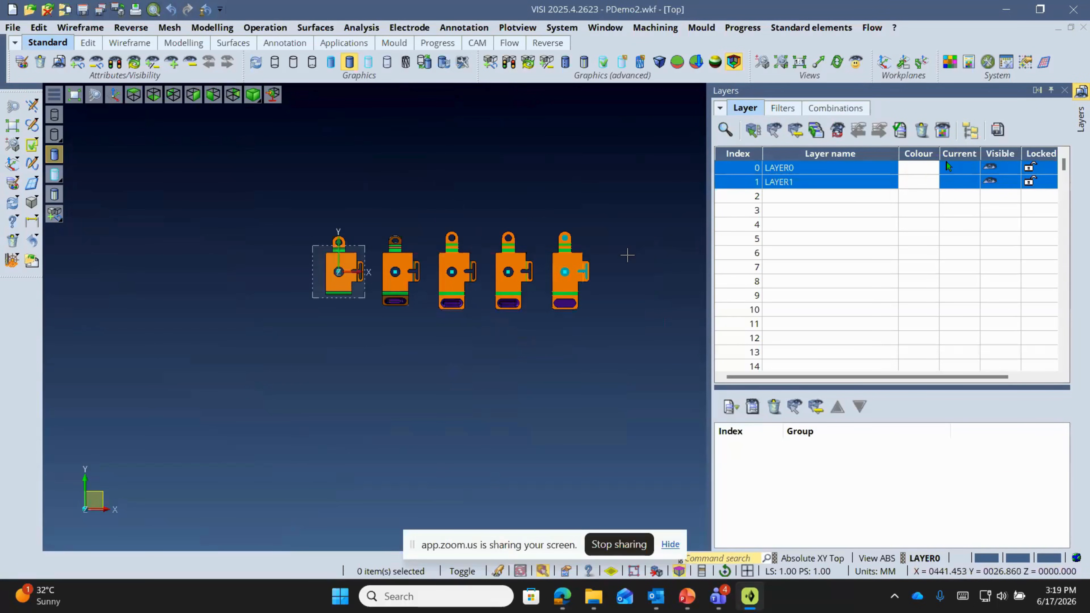
scroll(365, 251, "up", 5)
left_click(54, 212)
scroll(337, 256, "up", 3)
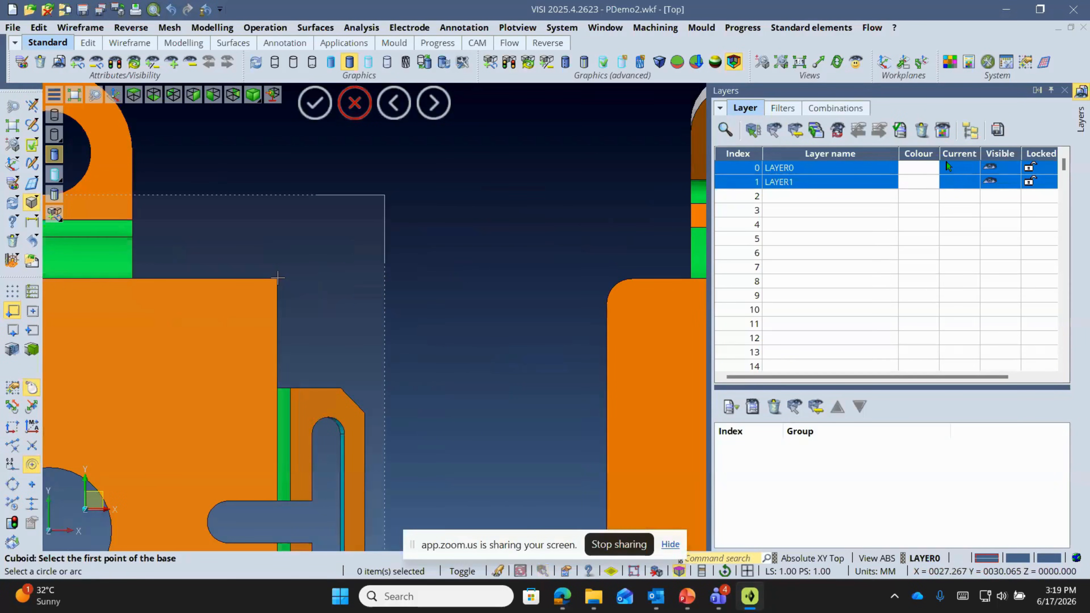
left_click(277, 279)
left_click(187, 349)
middle_click_drag(205, 350, 202, 372)
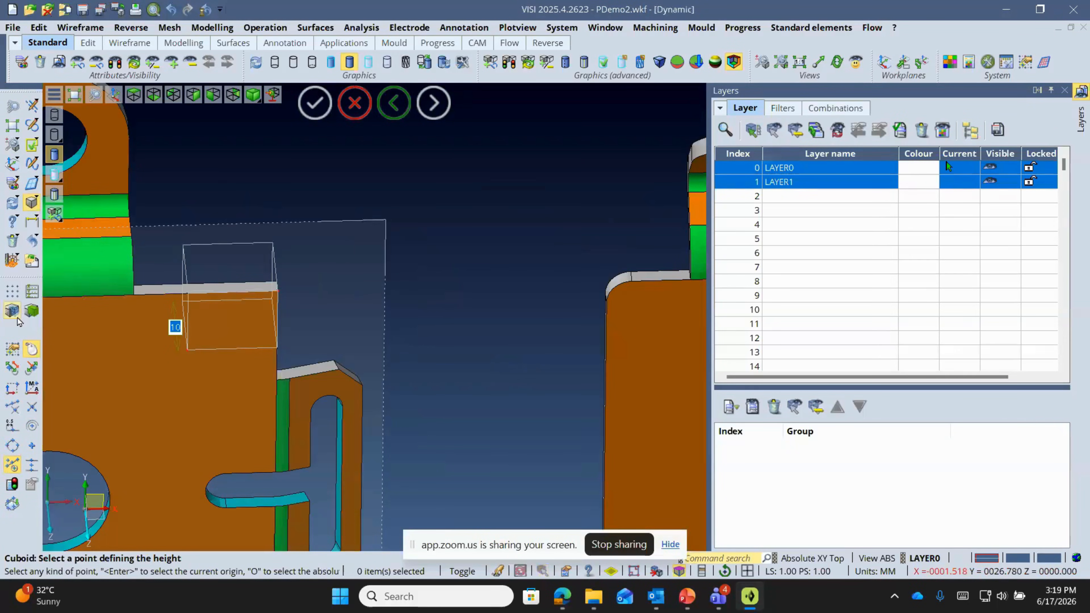
left_click(214, 255)
key("Escape")
scroll(221, 256, "down", 3)
middle_click_drag(249, 265, 248, 222)
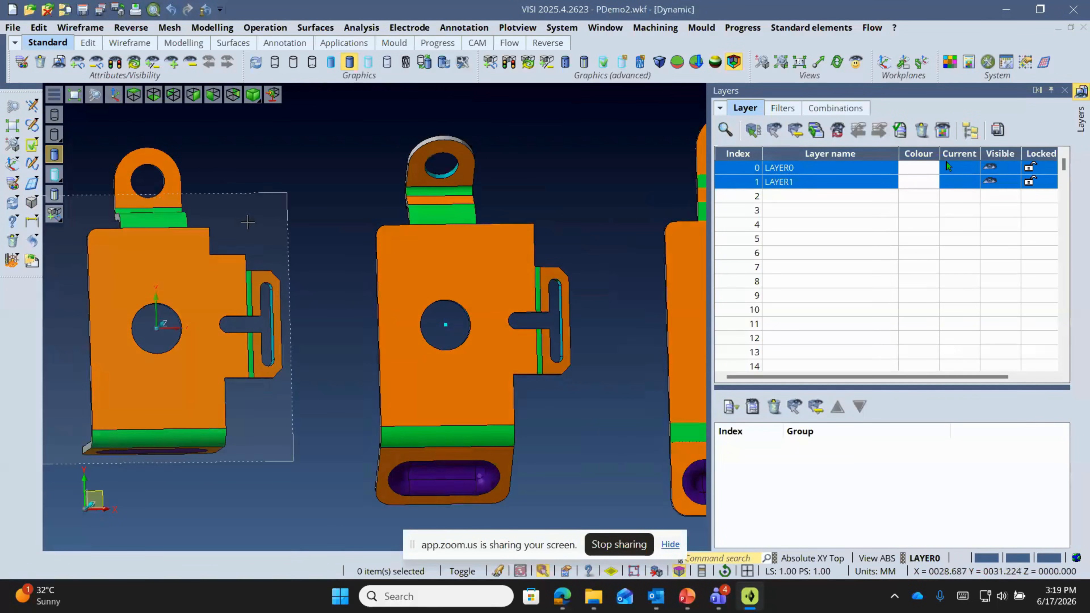
scroll(249, 213, "down", 3)
right_click(249, 213)
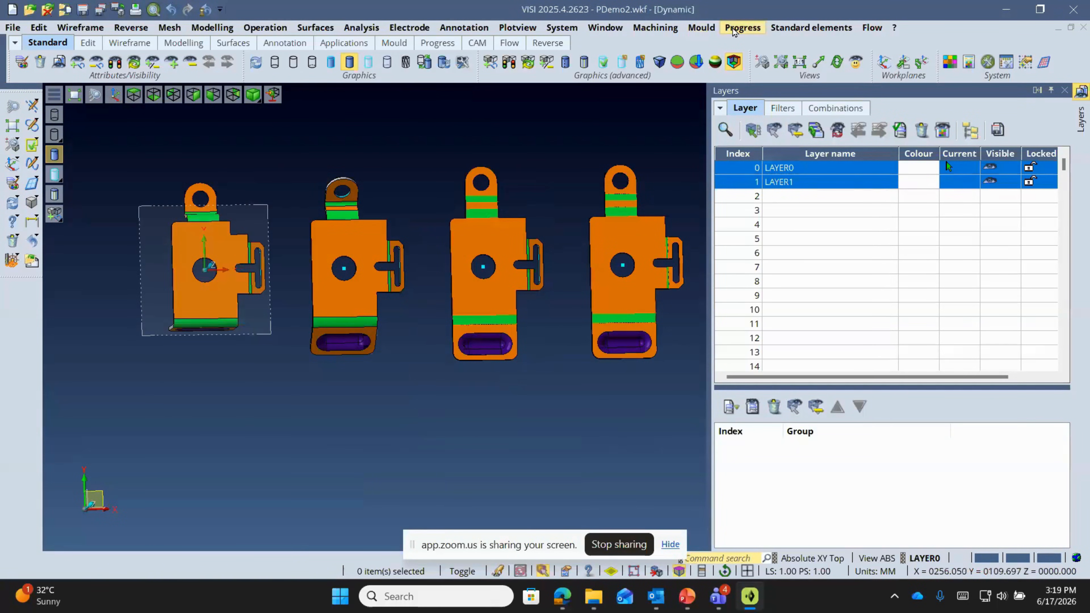
- Rebuild the linked parts from the notched original bracket so the cut carries through the unfolding steps
left_click(742, 27)
mouse_move(748, 50)
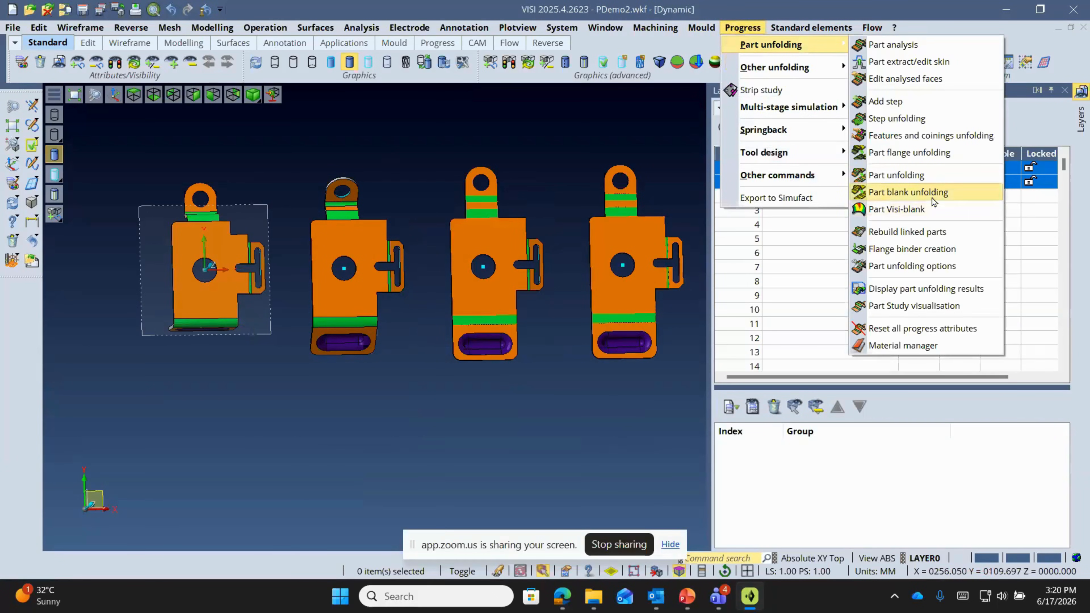
left_click(934, 232)
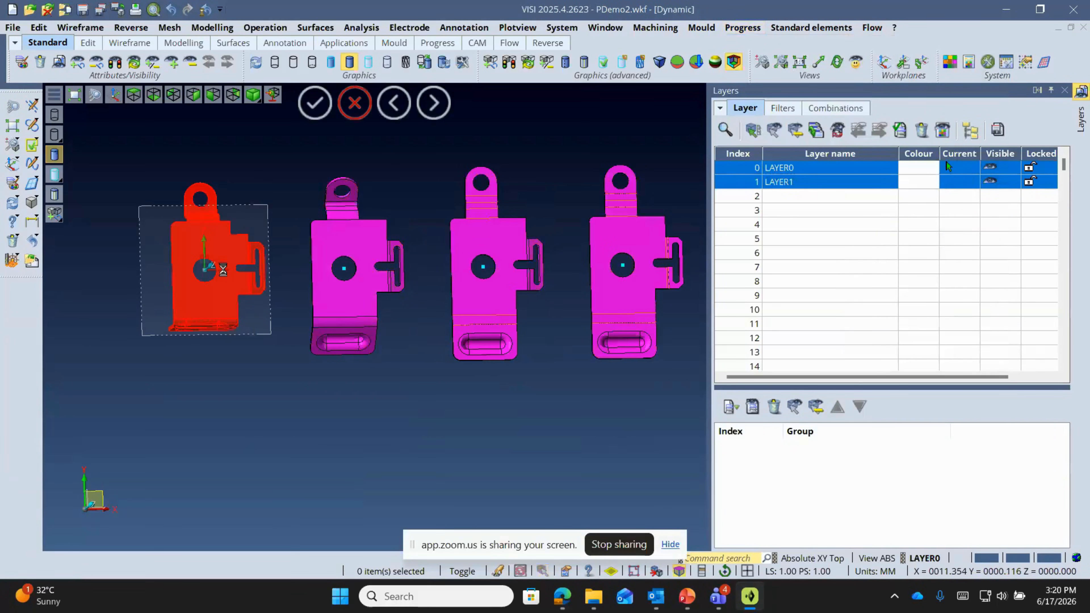
scroll(241, 303, "down", 2)
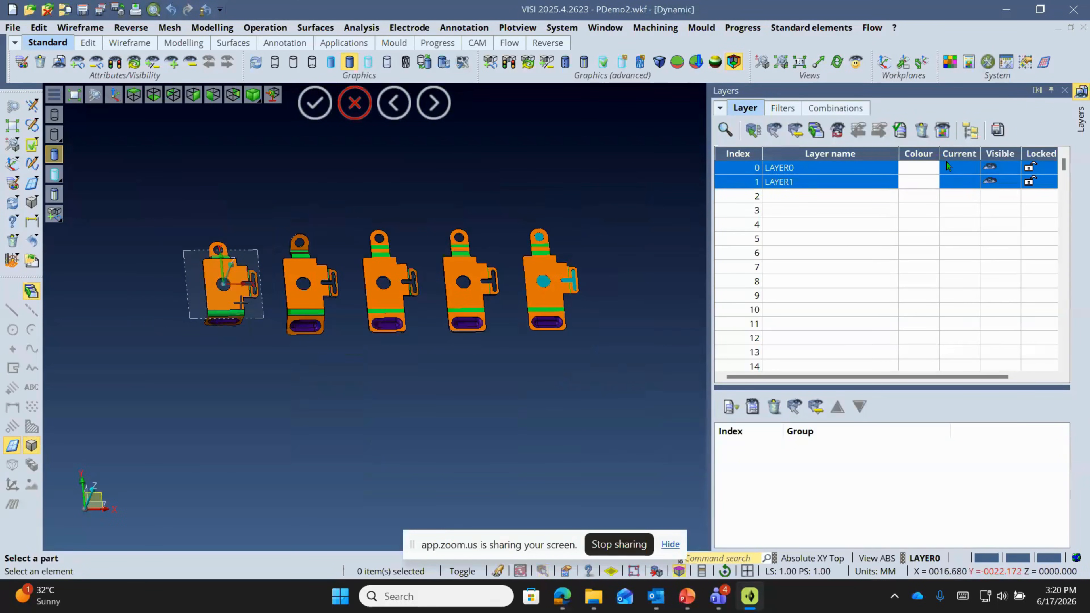
middle_click_drag(479, 374, 470, 387)
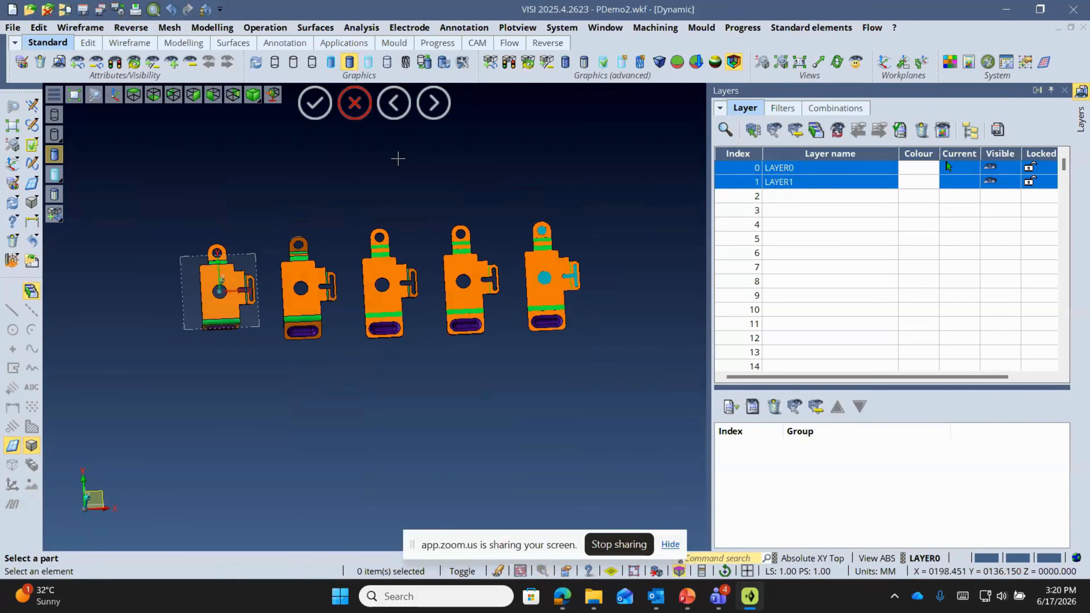
left_click(355, 103)
- Undo the linked-part rebuild and the corner notch, and show the unfolding steps in top view
scroll(247, 293, "up", 3)
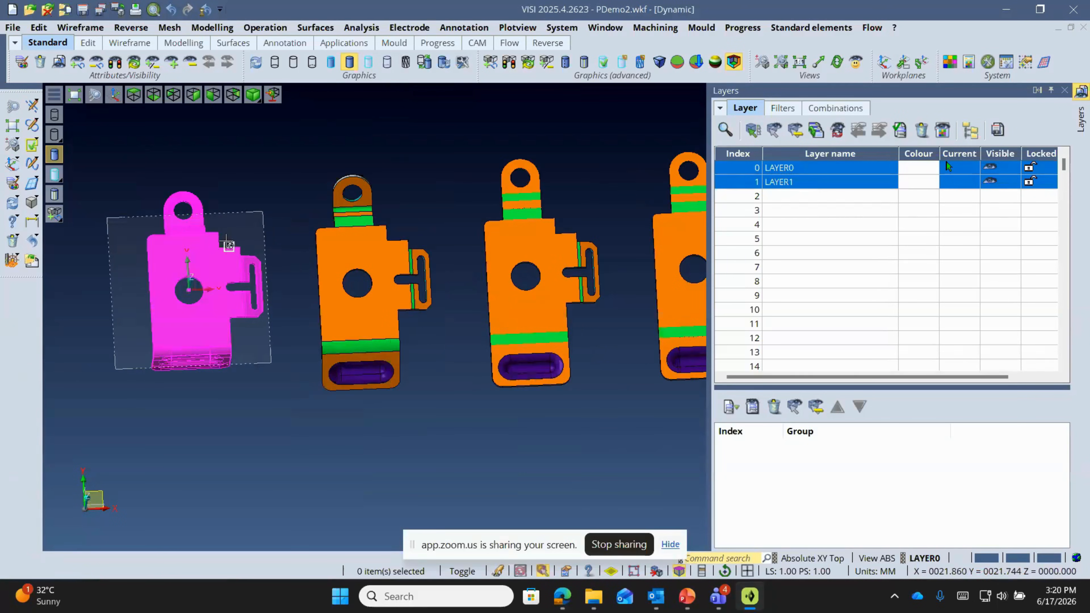
scroll(222, 249, "down", 3)
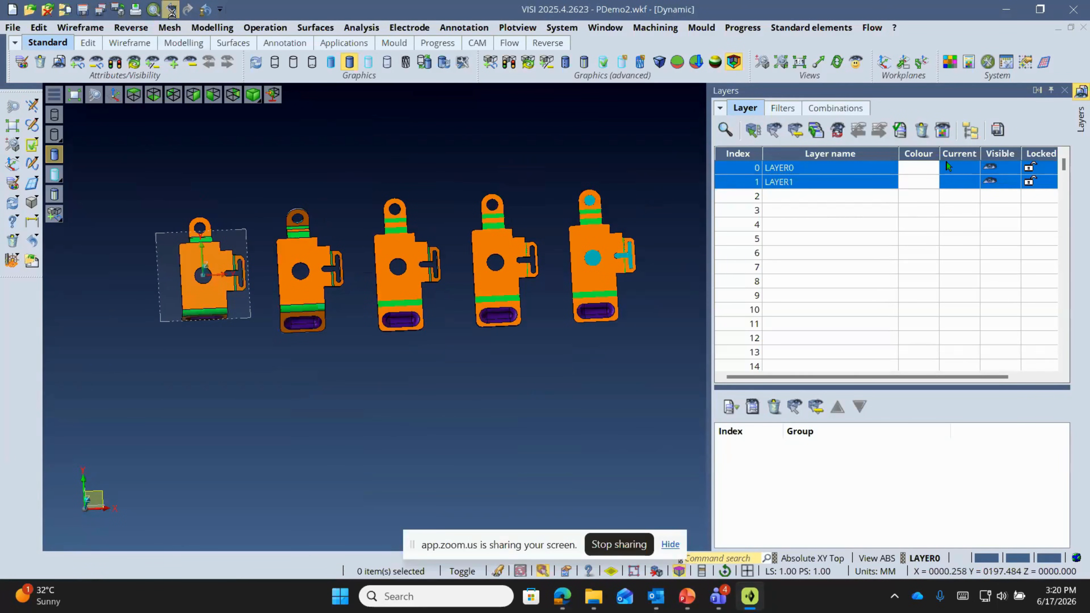
scroll(230, 213, "up", 1)
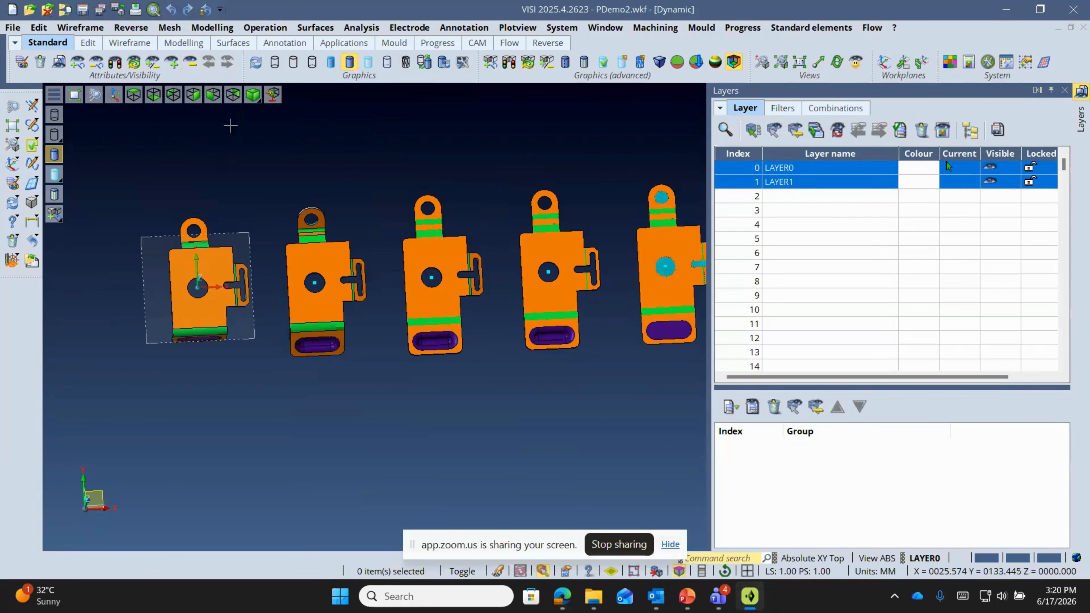
scroll(280, 234, "down", 1)
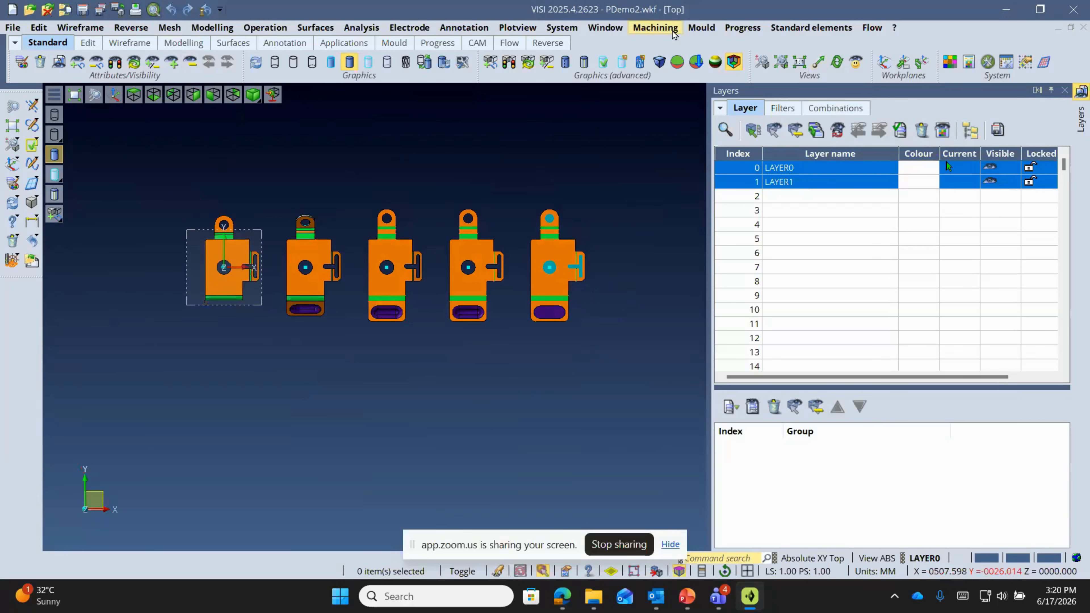
left_click(742, 27)
mouse_move(798, 56)
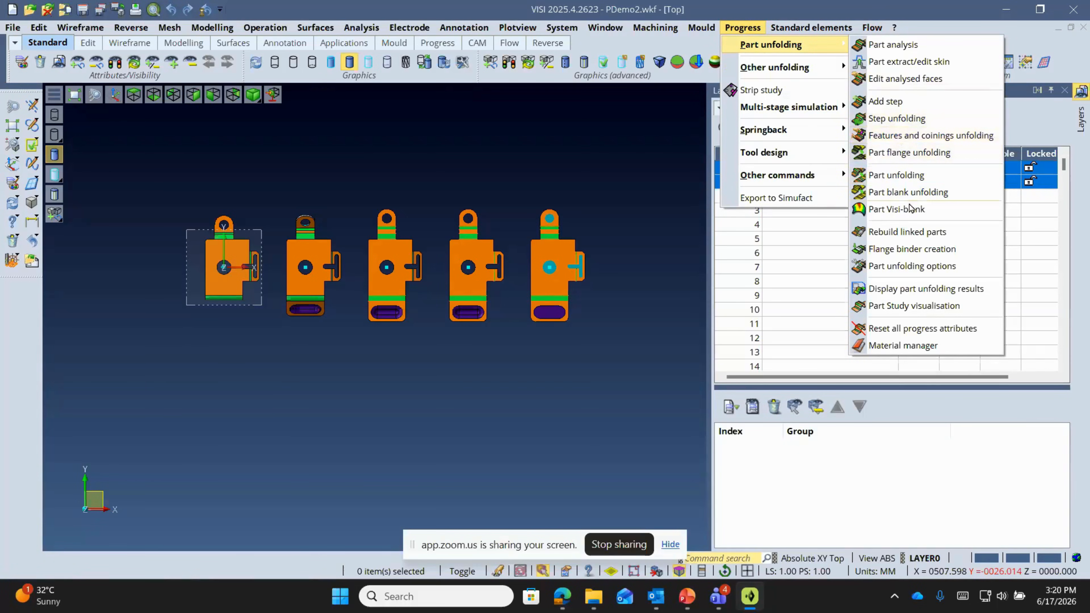
left_click(908, 231)
left_click(210, 263)
scroll(498, 182, "down", 3)
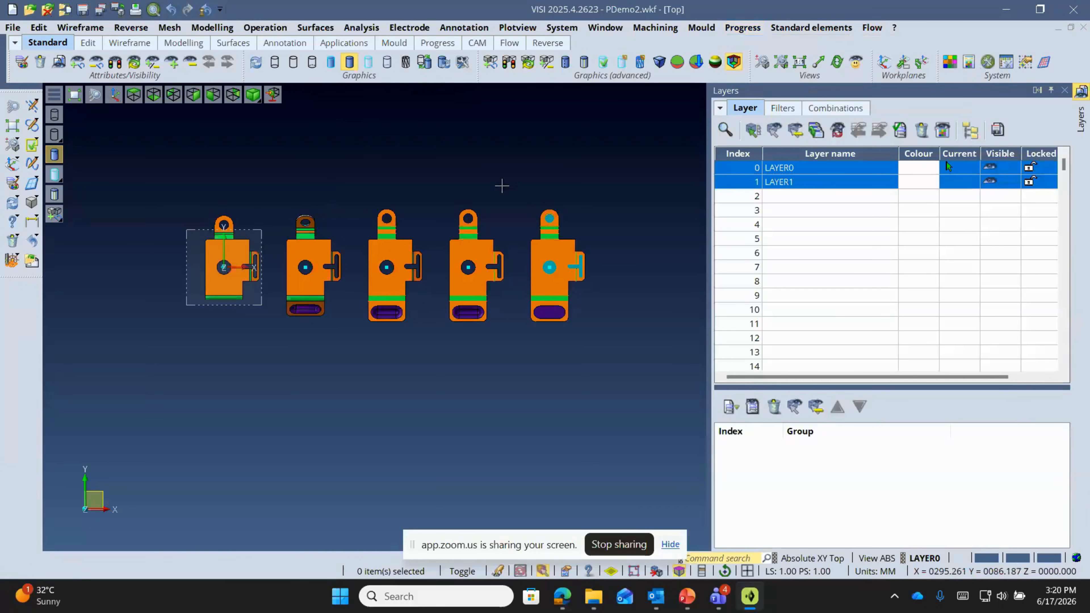
scroll(539, 261, "up", 3)
middle_click_drag(550, 263, 607, 345)
scroll(608, 218, "down", 3)
scroll(548, 239, "up", 4)
scroll(553, 252, "down", 2)
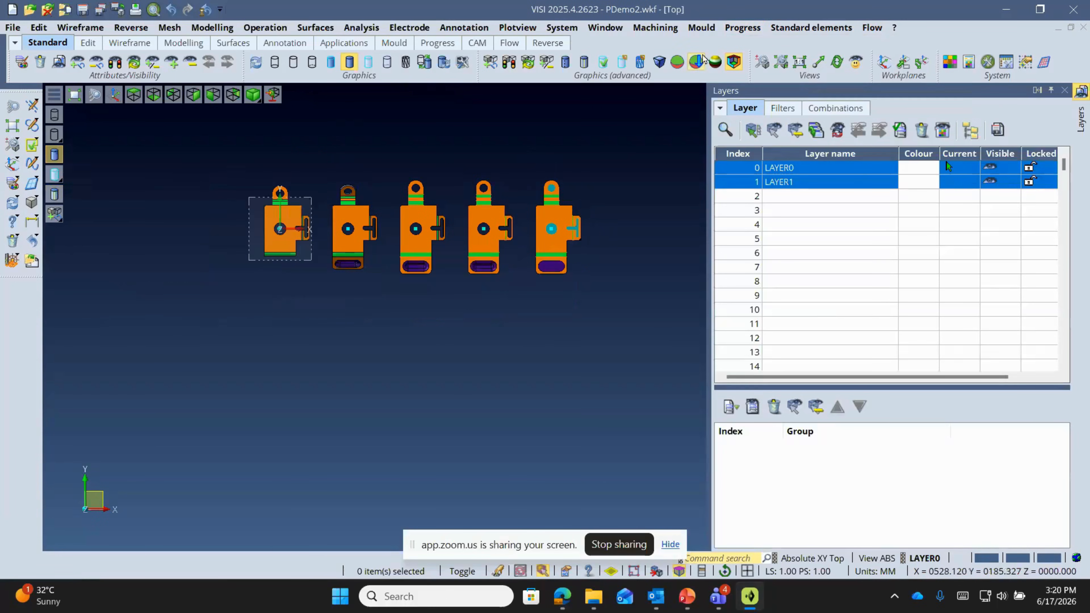
- Open Strip study to lay out the progressive die strip
left_click(743, 27)
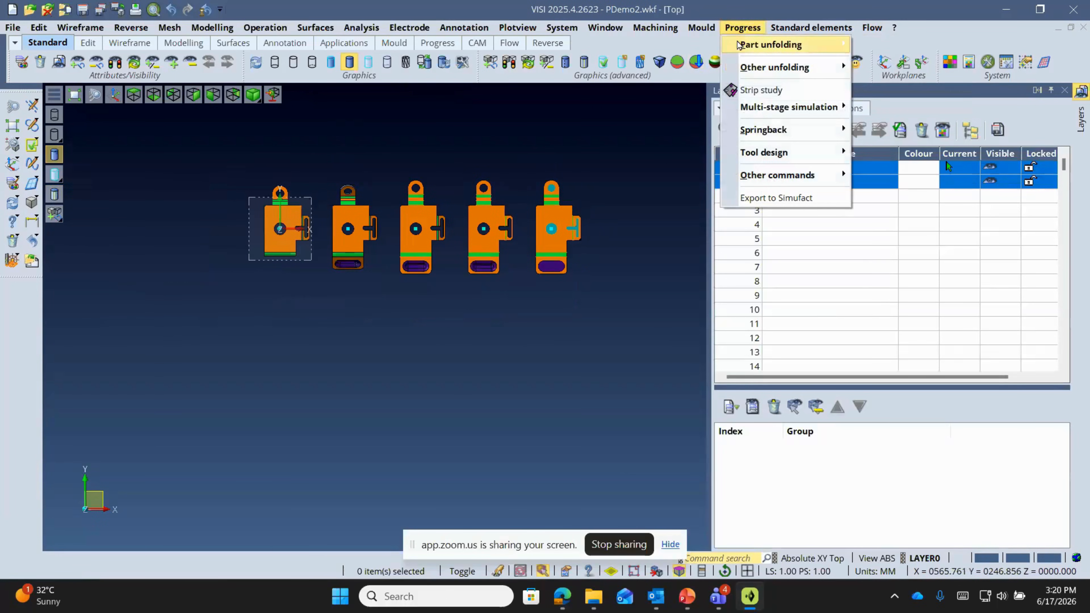
left_click(754, 90)
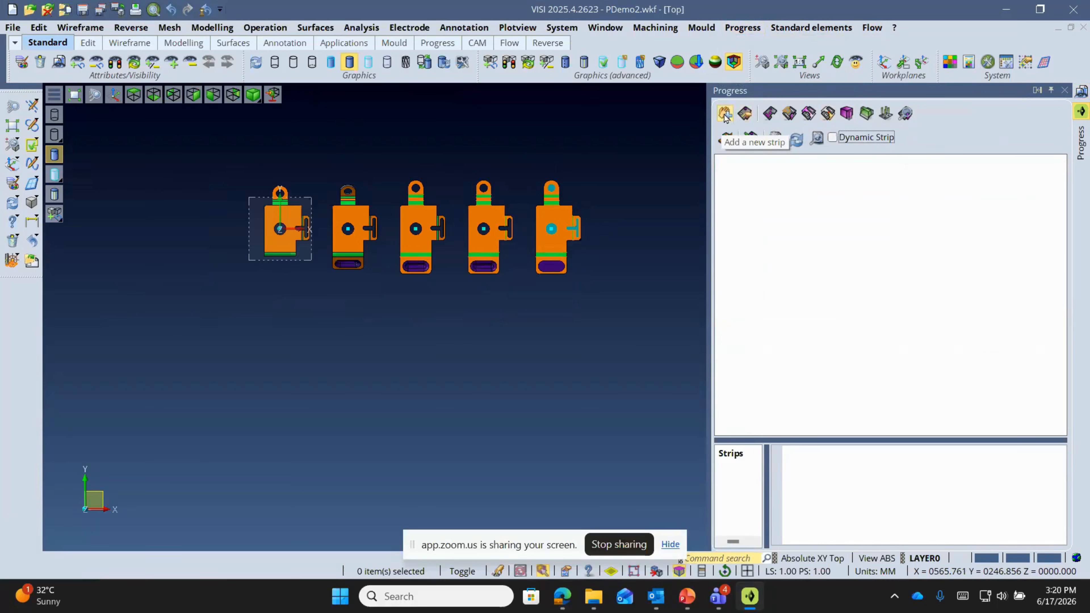
- Try the paired-part arrangements for a new strip made from the fully unfolded flat part, and cancel the strip
left_click(725, 114)
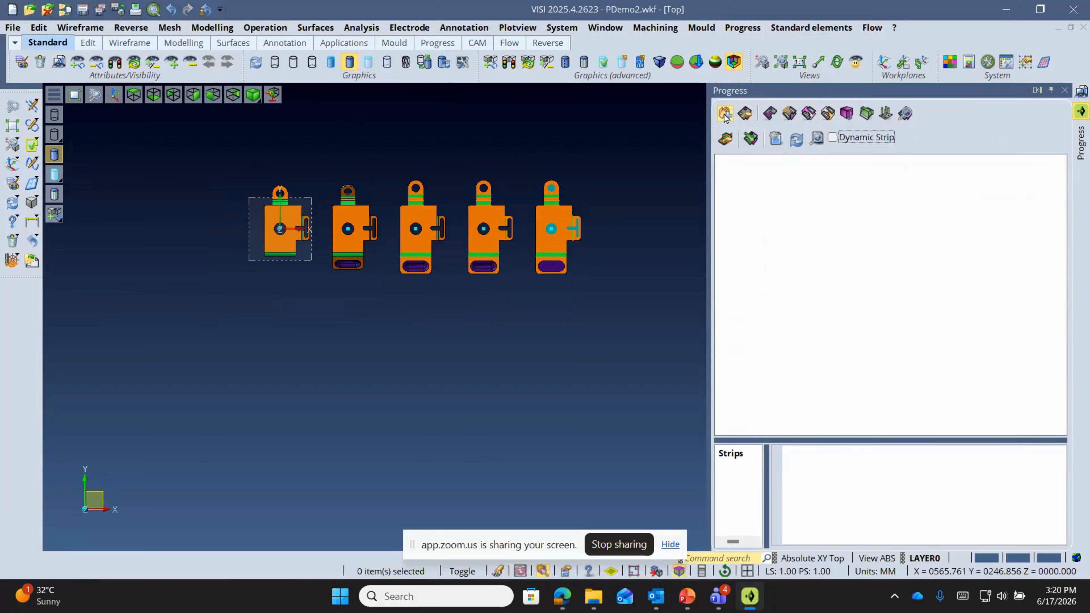
left_click(566, 228)
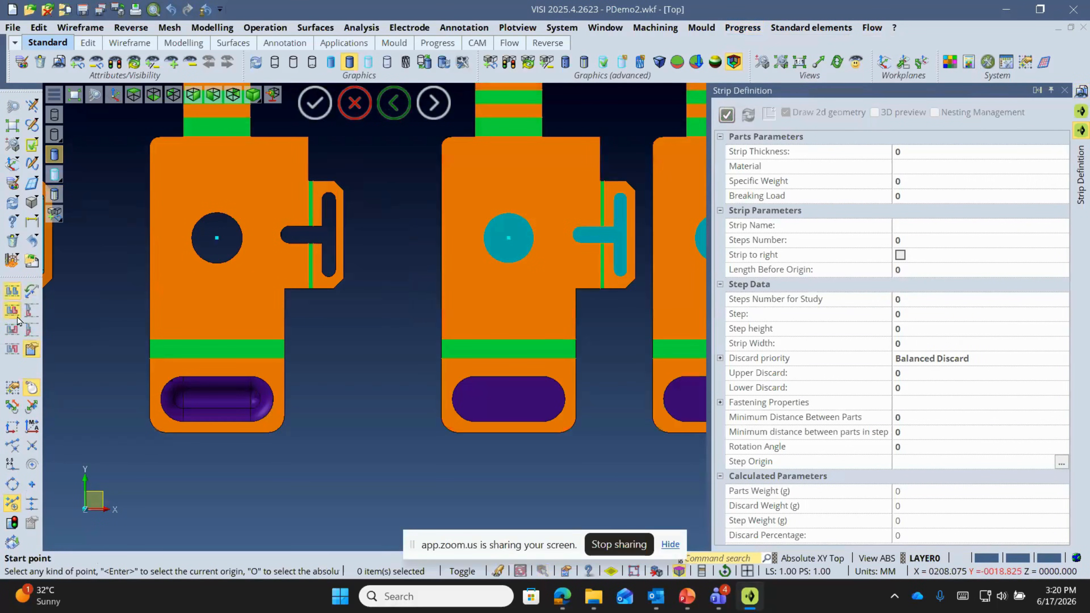
scroll(464, 261, "down", 4)
left_click(29, 327)
left_click(10, 330)
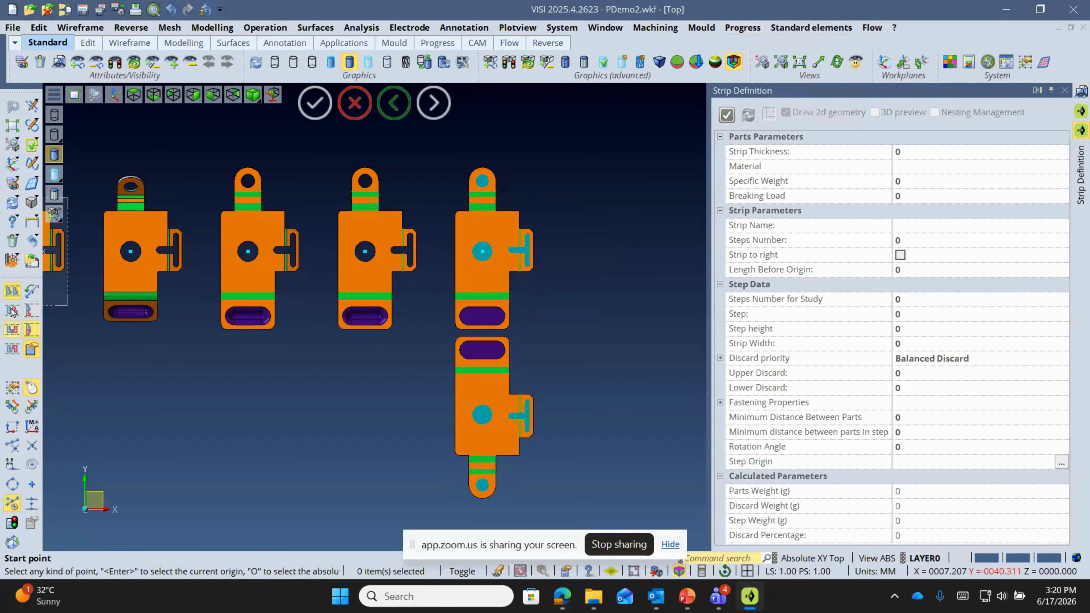
left_click(11, 313)
left_click(12, 296)
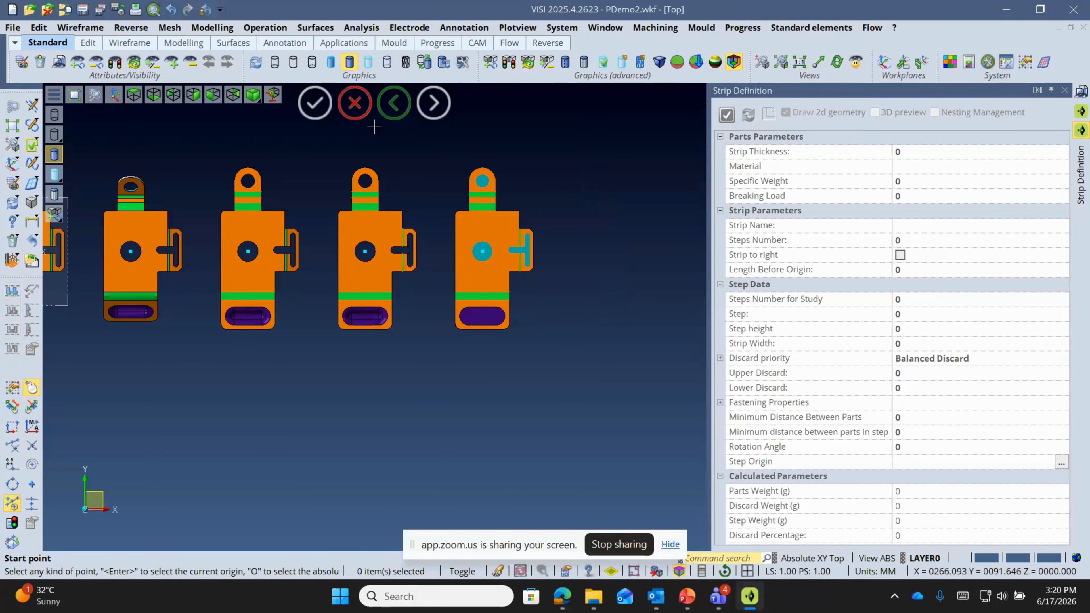
left_click(364, 112)
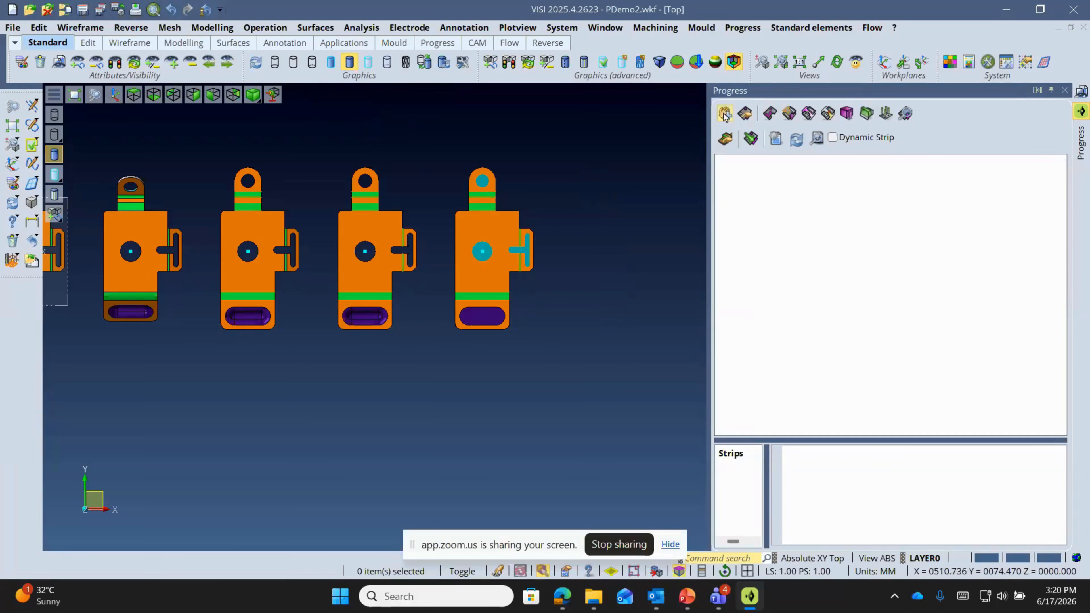
- Start a new strip from the fully unfolded flat part with one part per step, placed below the bending stages
left_click(725, 114)
left_click(492, 274)
scroll(492, 273, "up", 4)
left_click(469, 219)
scroll(502, 292, "down", 4)
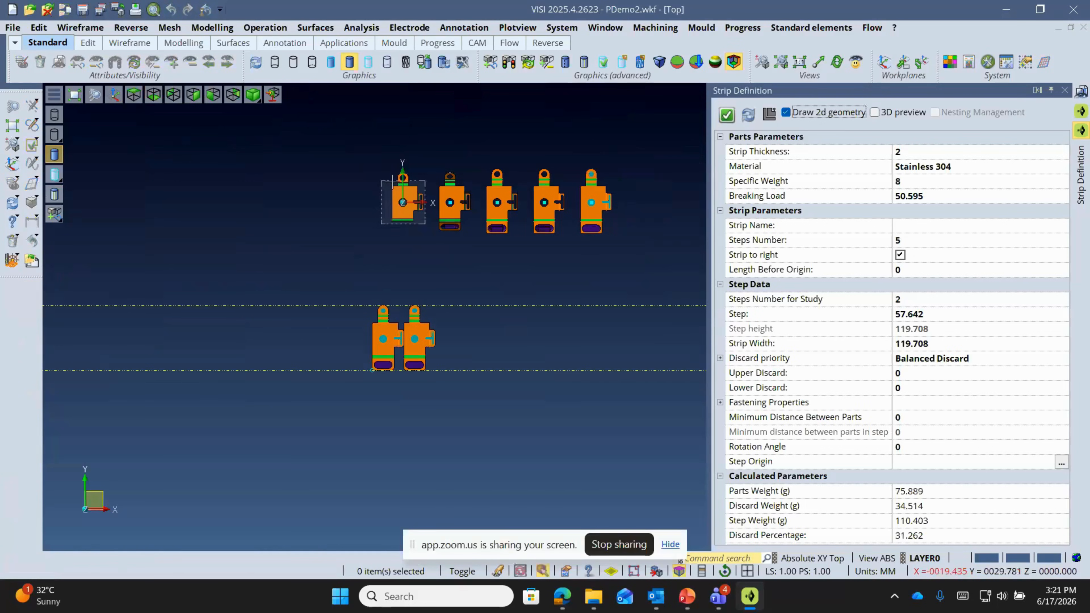
scroll(433, 386, "up", 5)
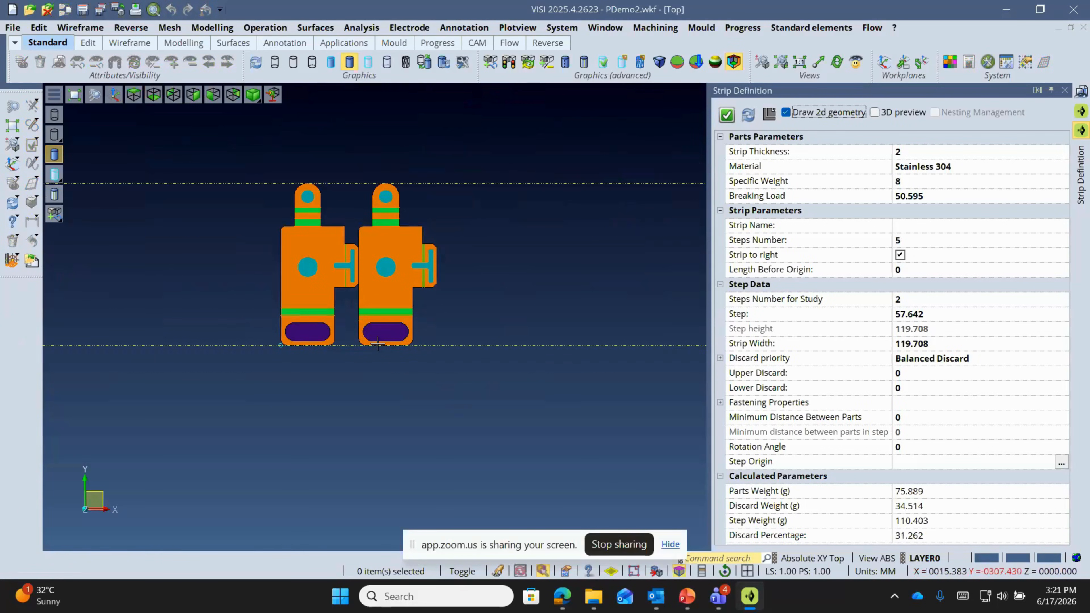
scroll(363, 350, "down", 2)
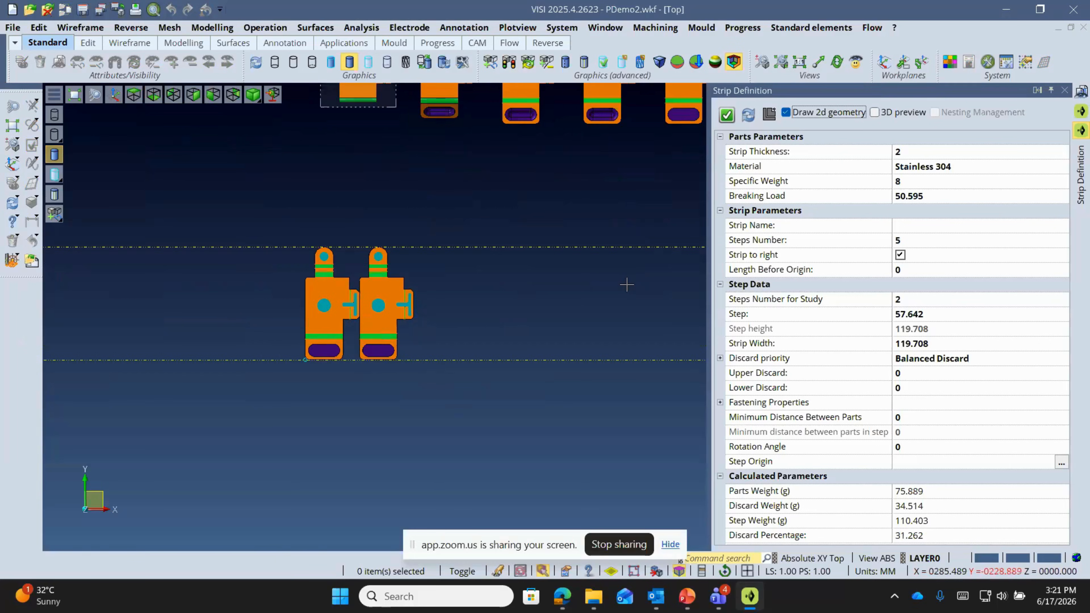
scroll(318, 294, "down", 2)
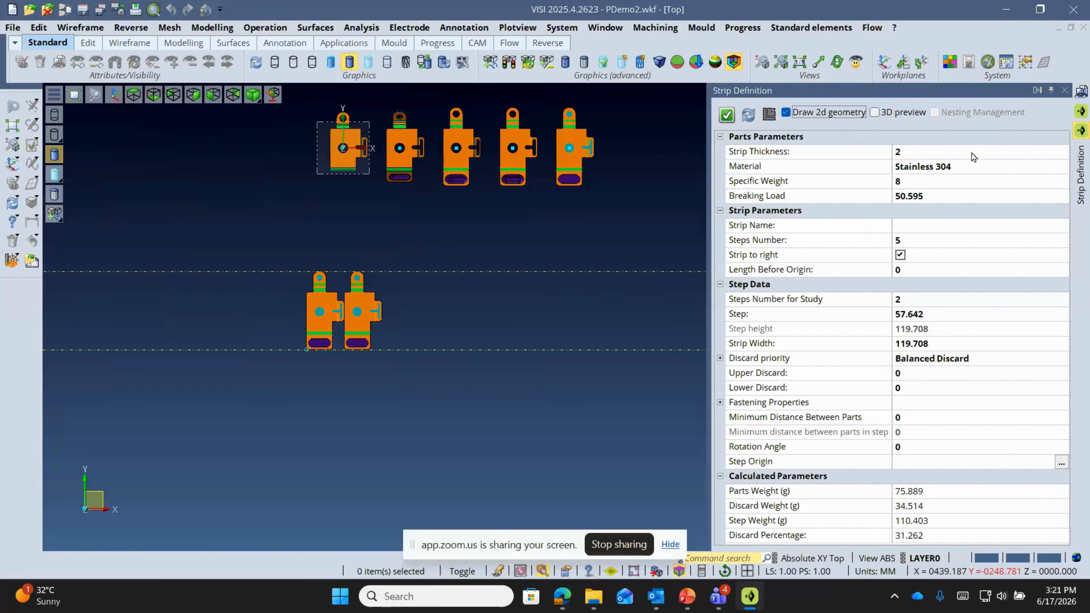
- Set the strip's number of steps to 15 and the length before origin to 50
left_click(931, 245)
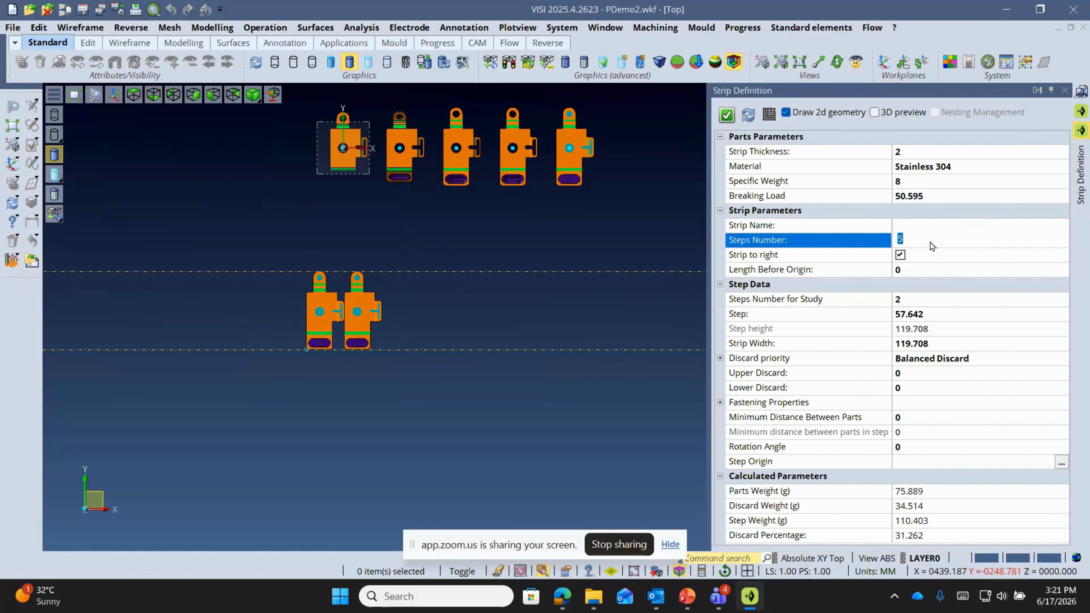
type("15")
left_click(931, 269)
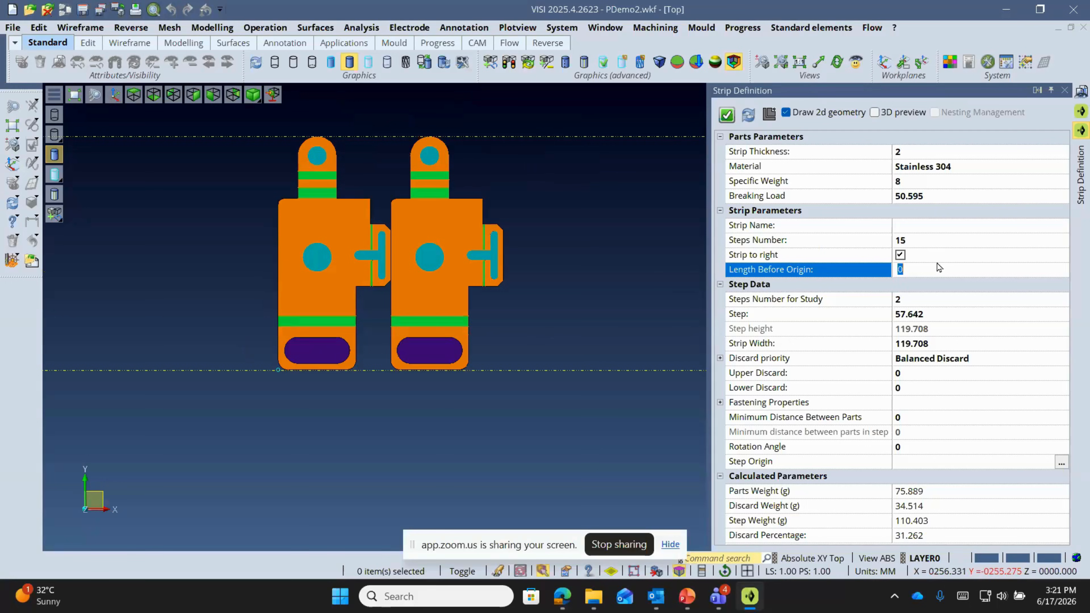
left_click(916, 284)
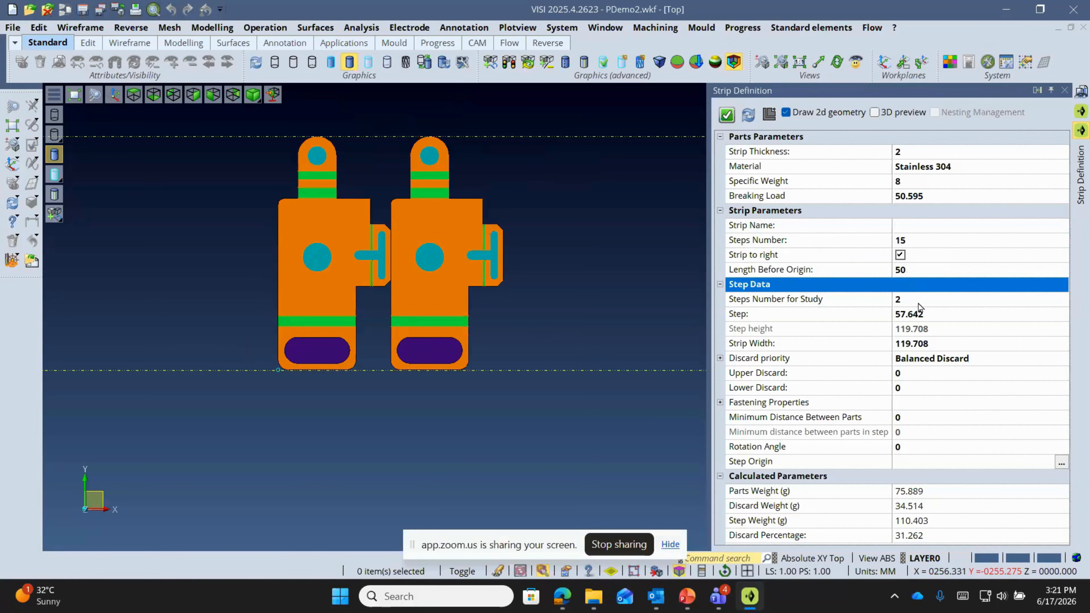
- Set the strip's step to 64 and its width to 130
left_click(919, 314)
left_click(1063, 314)
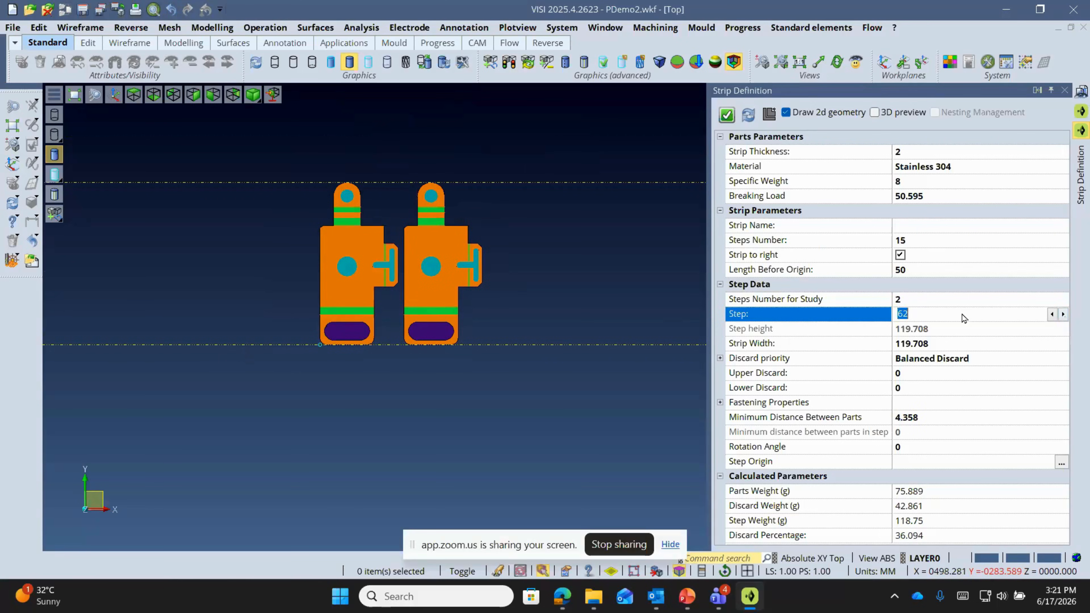
type("4")
left_click(941, 346)
type("130")
key("Return")
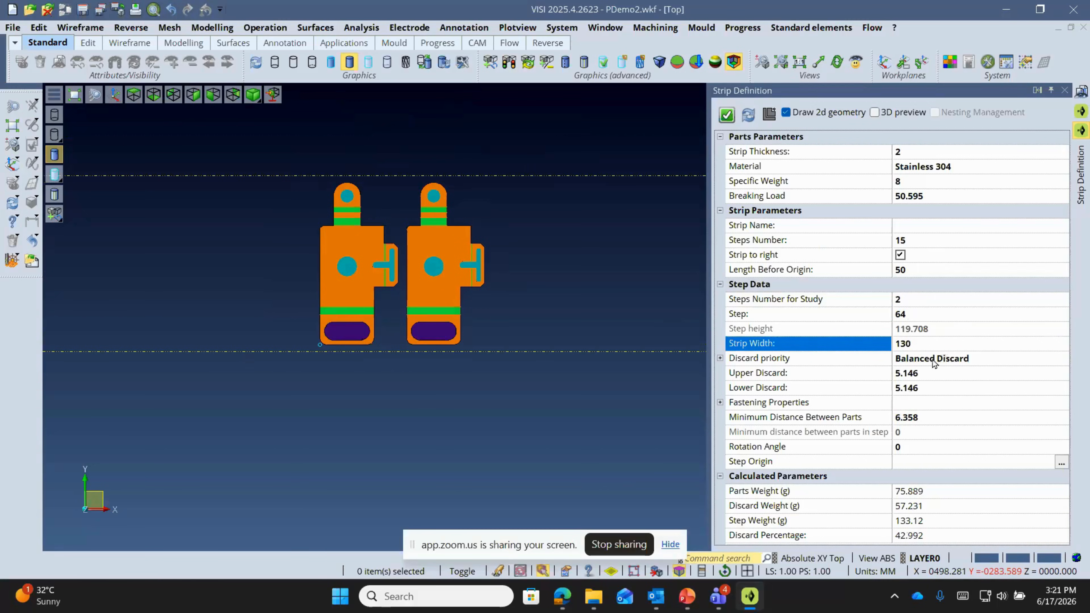
- Try a minimum distance between parts of 6, and return the step to 64
left_click(935, 419)
scroll(405, 284, "up", 6)
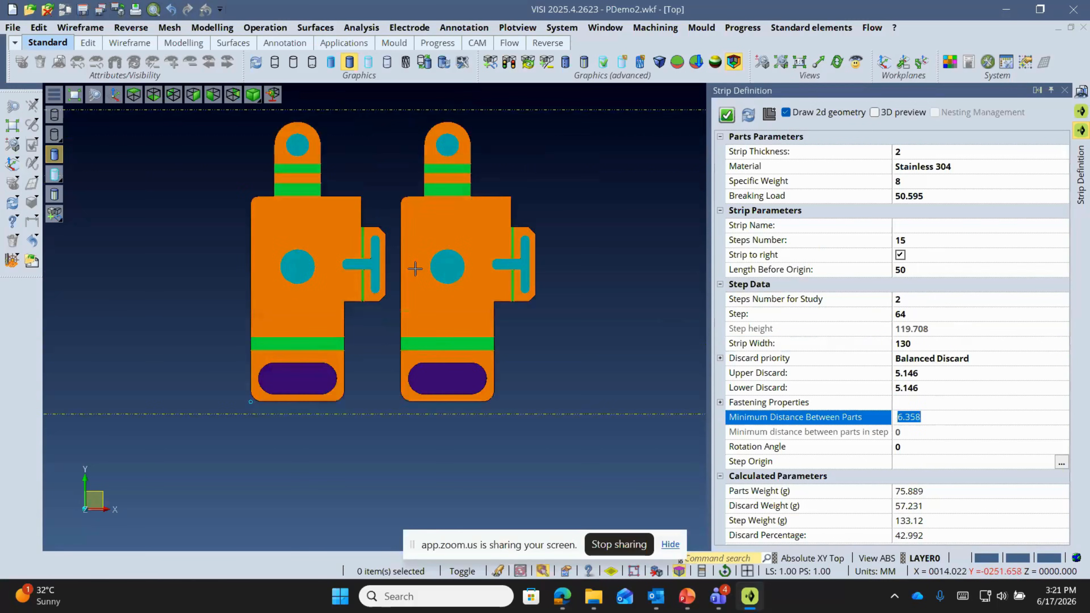
type("6")
key("Return")
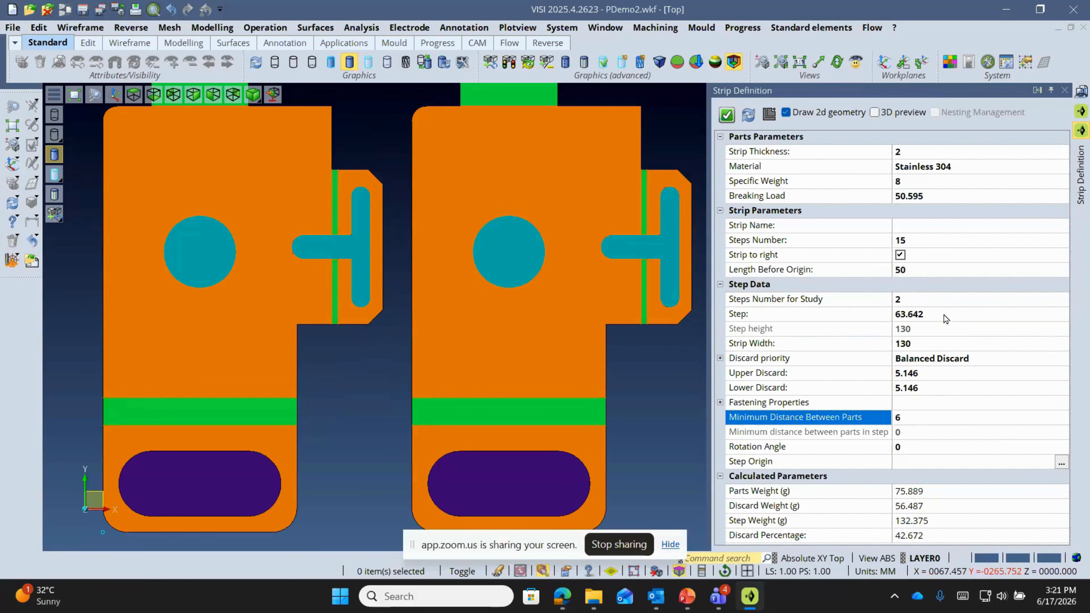
left_click(946, 318)
type("64")
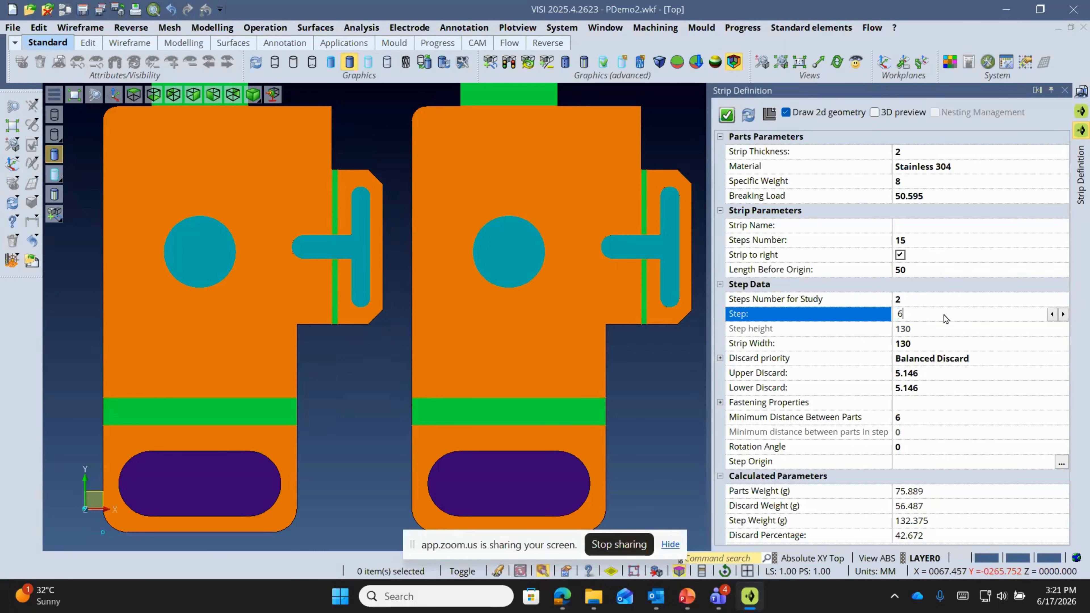
key("Return")
scroll(266, 201, "down", 3)
scroll(266, 200, "up", 1)
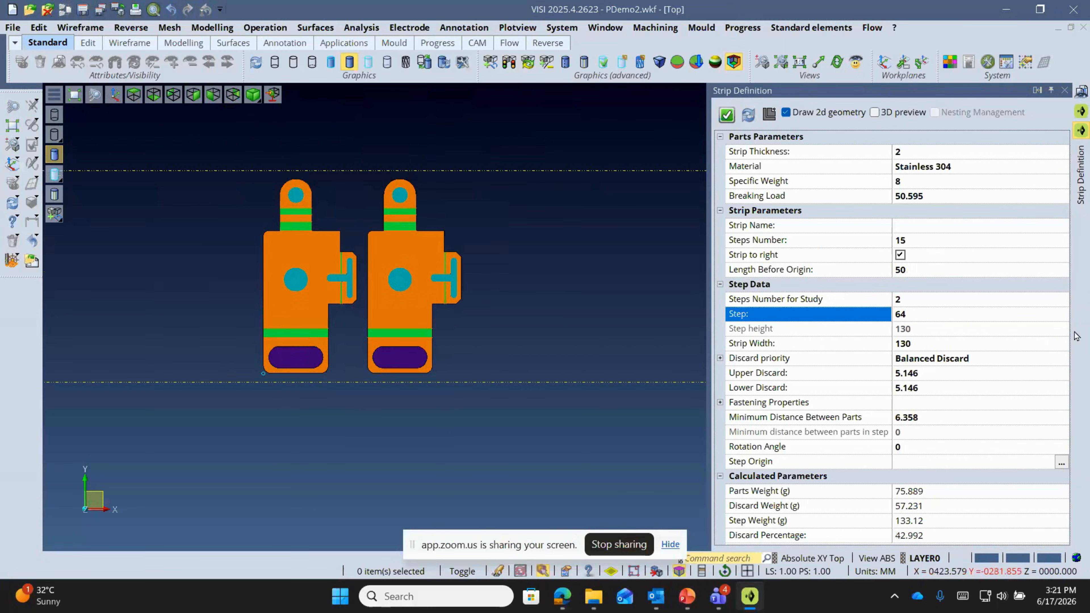
- Generate the 15-step strip layout, and reopen its definition to review the parameters before accepting them again
left_click(941, 243)
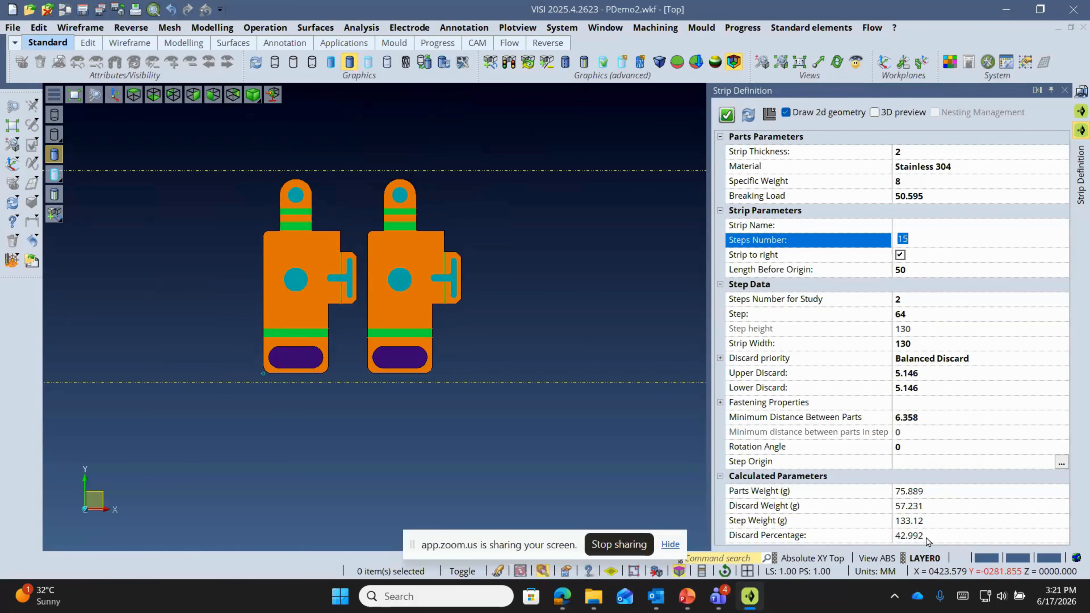
left_click(726, 114)
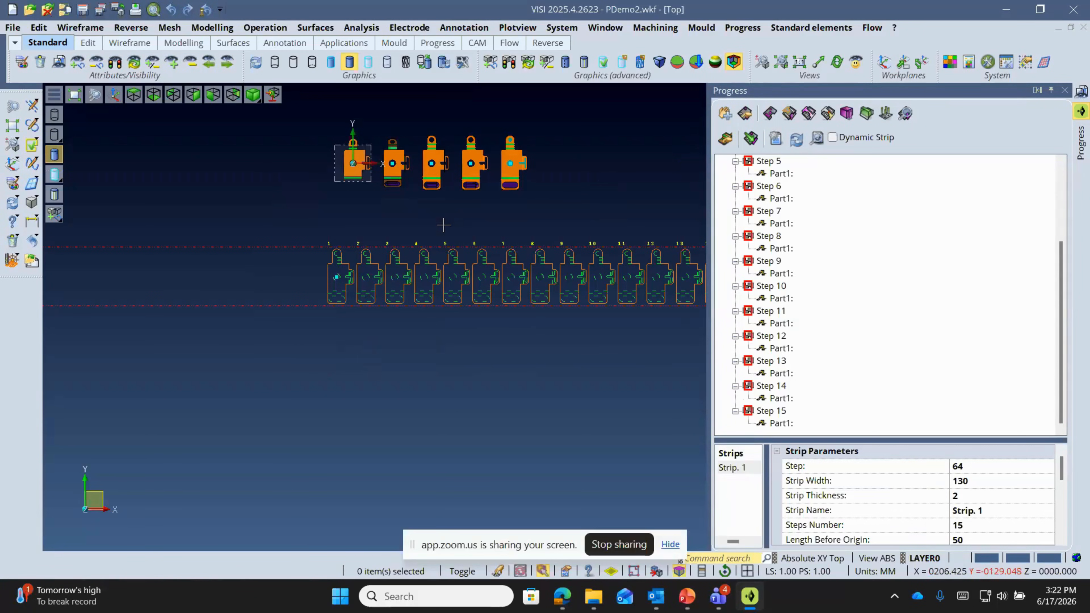
scroll(276, 251, "down", 1)
scroll(302, 256, "up", 3)
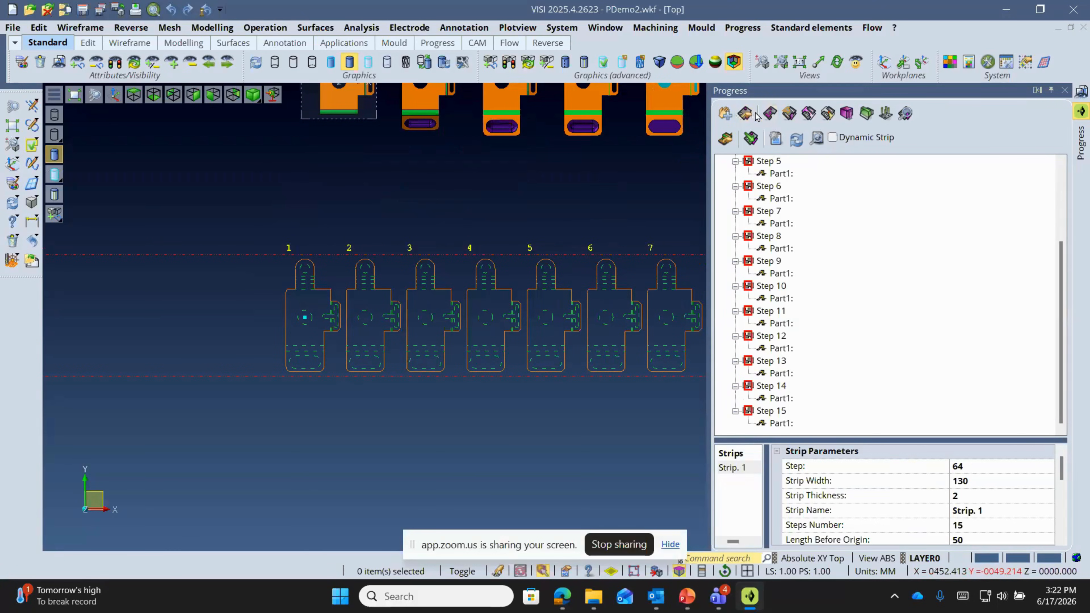
left_click(745, 114)
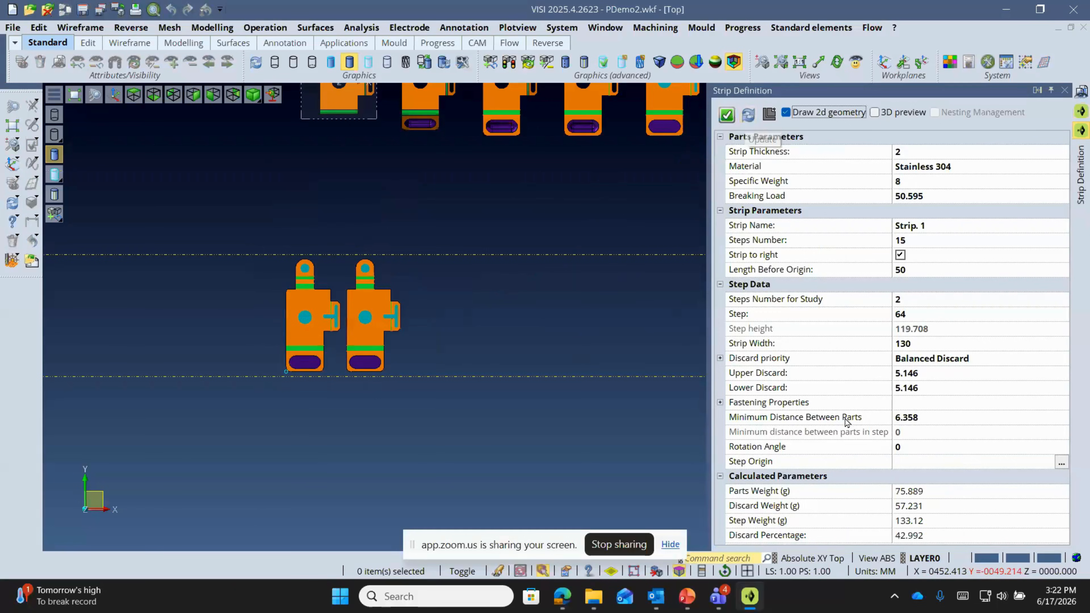
left_click(726, 114)
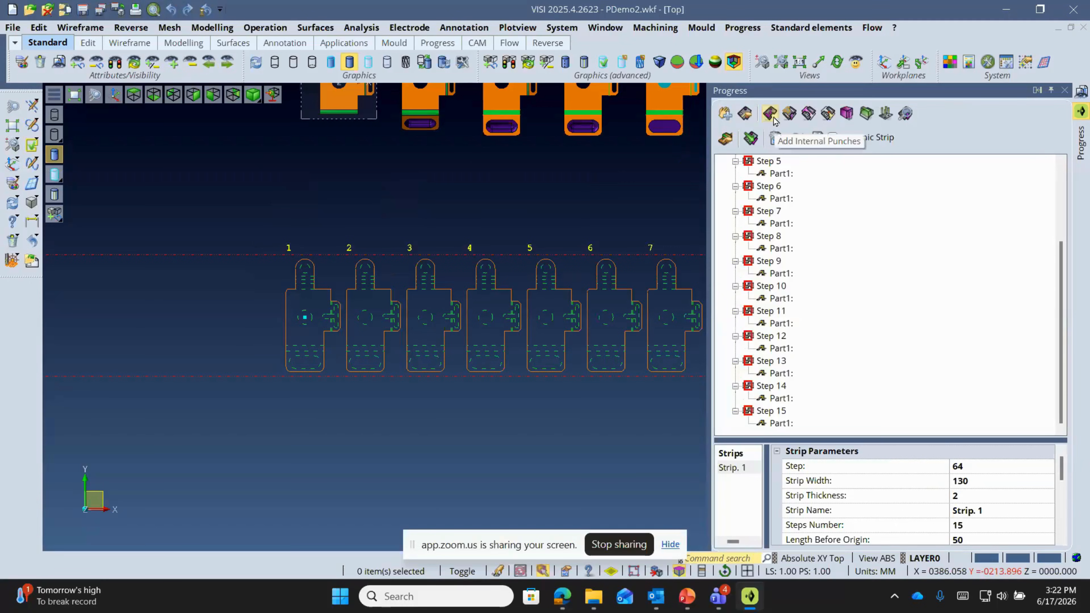
- Add internal punches for the two round holes and the T-shaped slot of the part at step 1
scroll(321, 336, "up", 6)
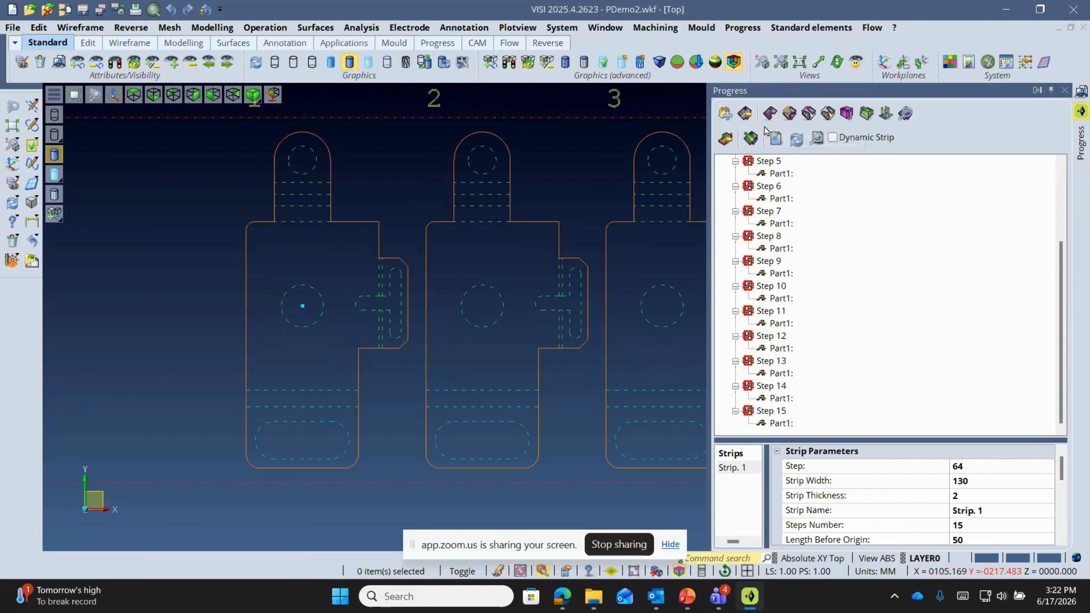
left_click(769, 114)
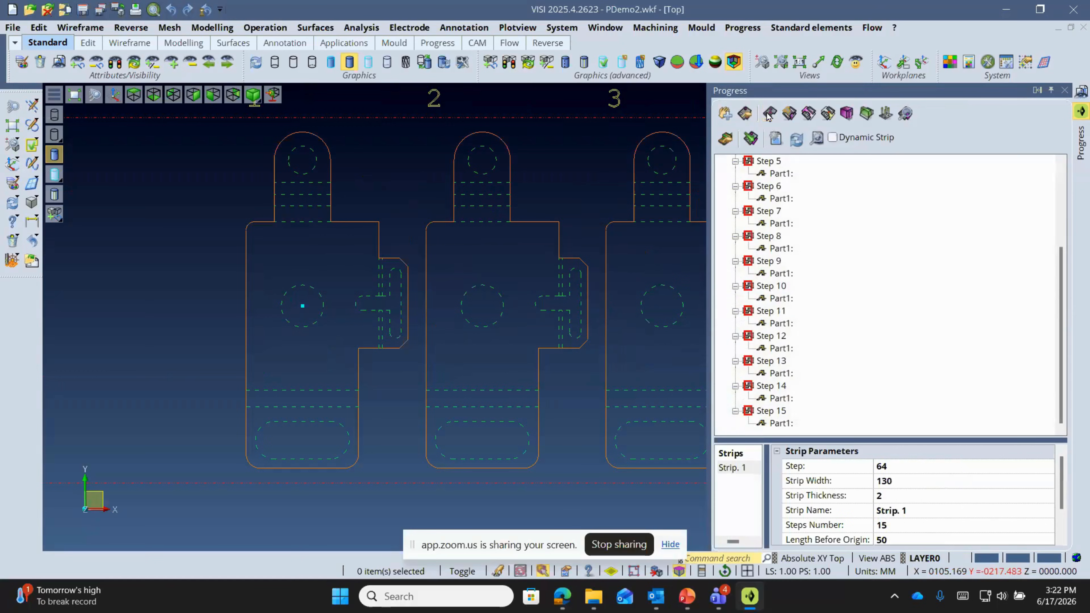
scroll(282, 316, "down", 5)
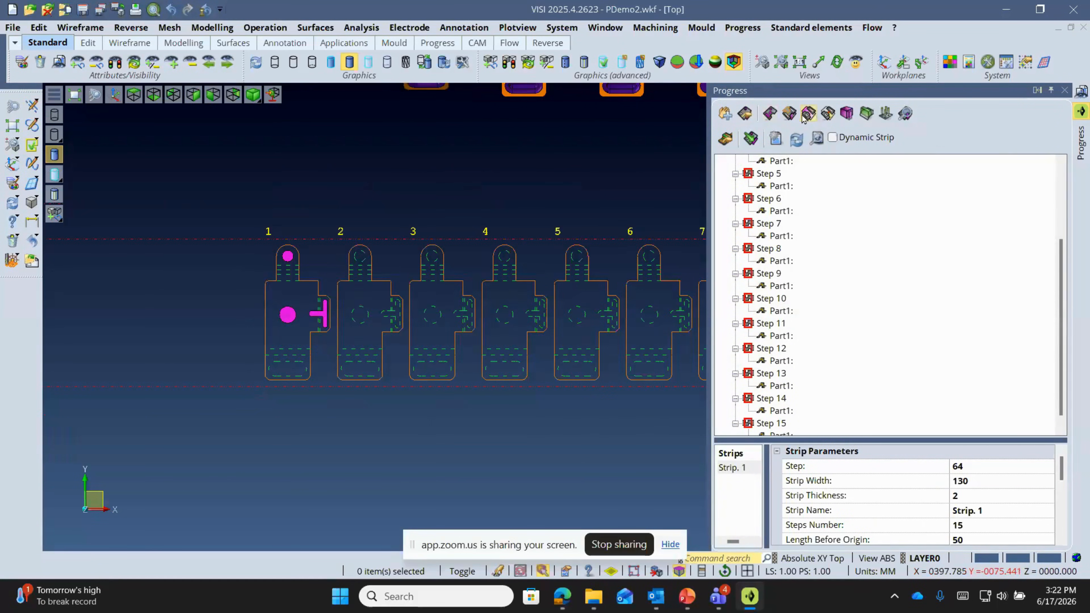
- Draw a three-segment outline from the rounded tab tip of part 2 up past the strip edge, across, and down to part 3's tab tip
scroll(439, 265, "up", 4)
scroll(313, 239, "up", 3)
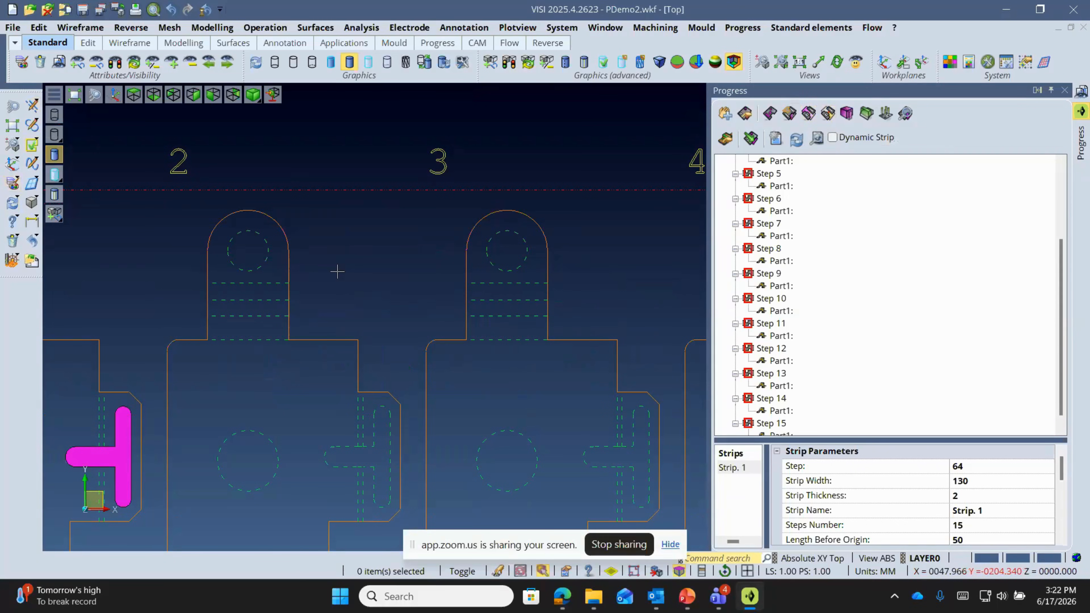
scroll(338, 271, "down", 5)
scroll(343, 269, "up", 2)
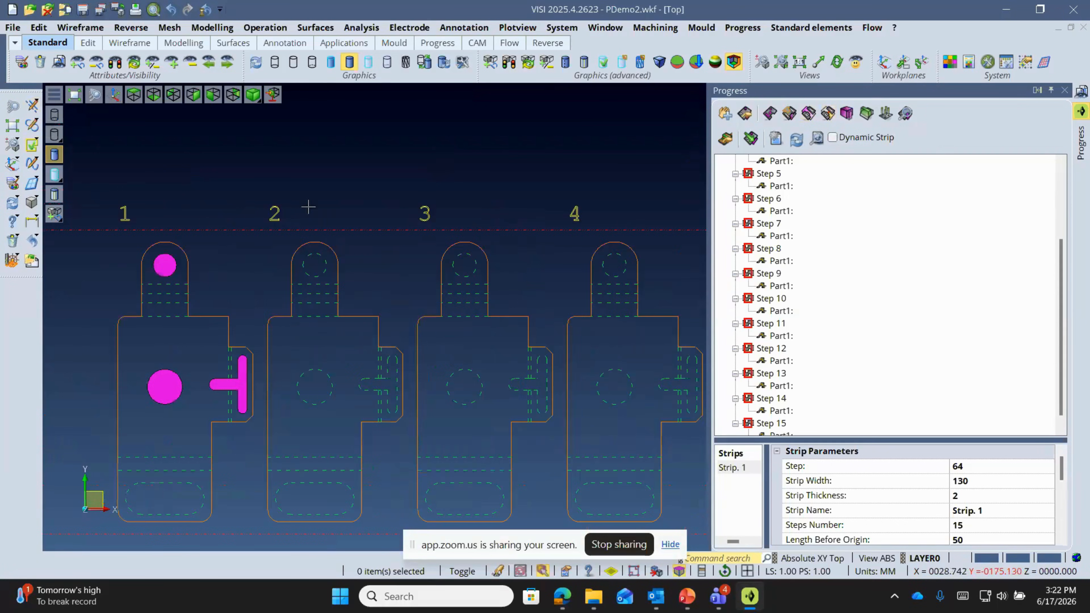
left_click(33, 106)
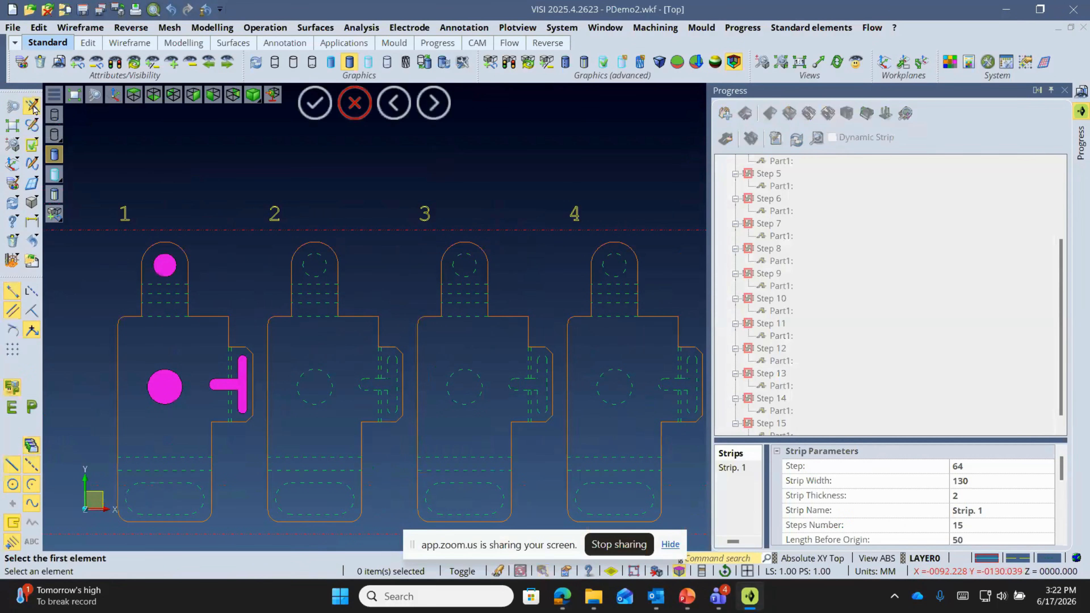
scroll(297, 230, "up", 3)
left_click(315, 242)
left_click(326, 198)
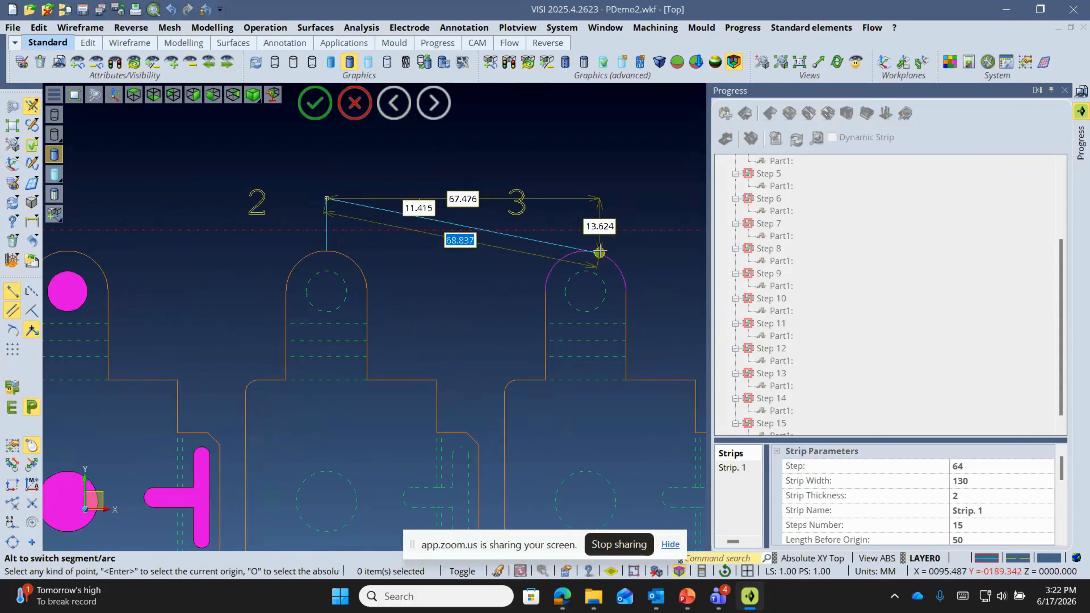
left_click(585, 199)
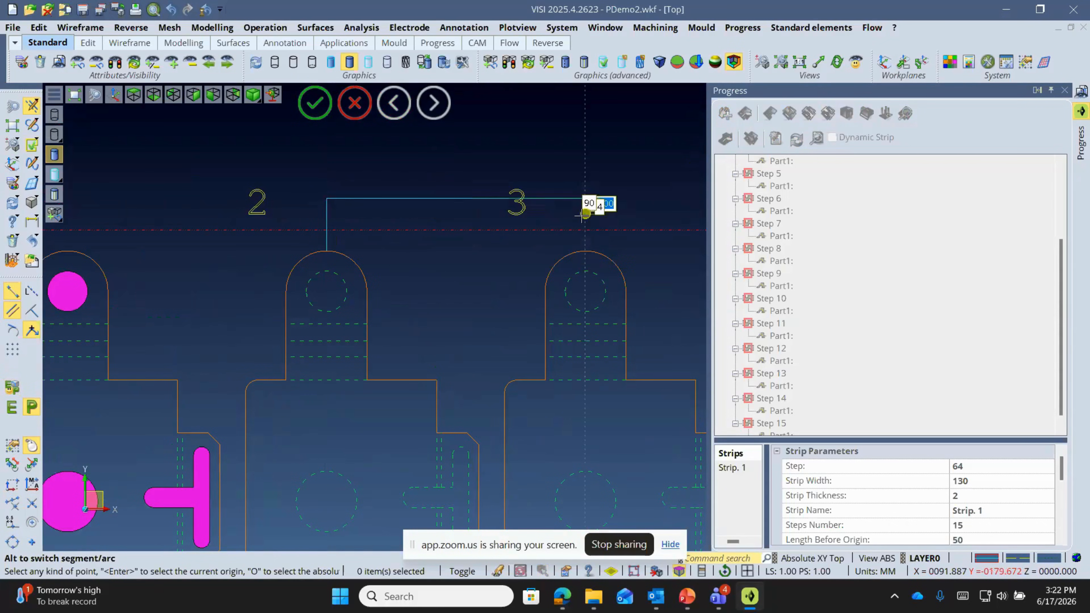
left_click(585, 251)
right_click(638, 285)
- Draw a horizontal segment bridging the gap between the plates of parts 2 and 3, just below their upper edges
left_click(504, 392)
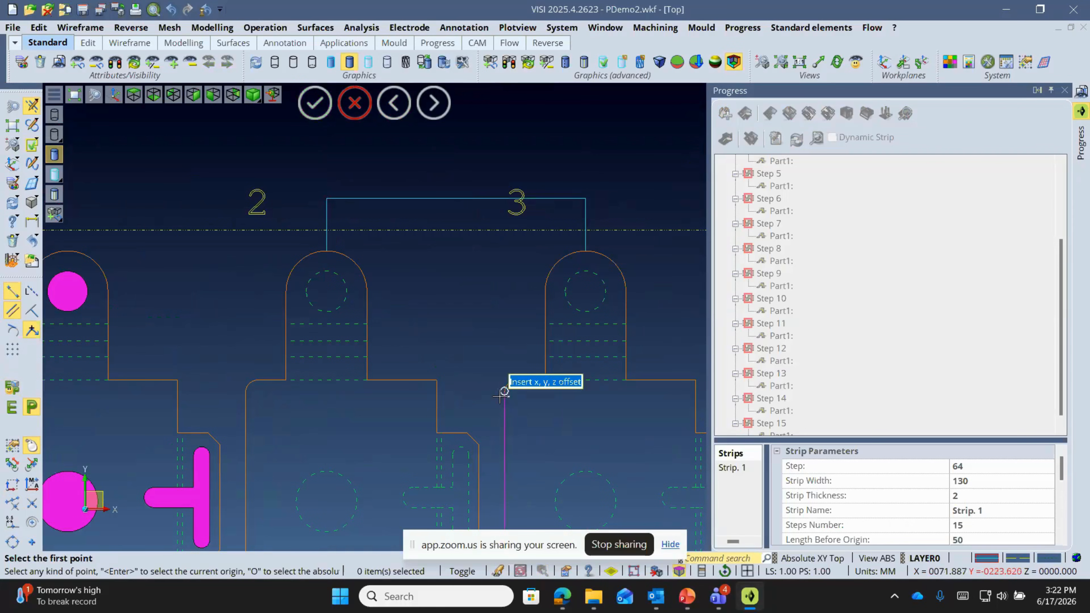
left_click(437, 392)
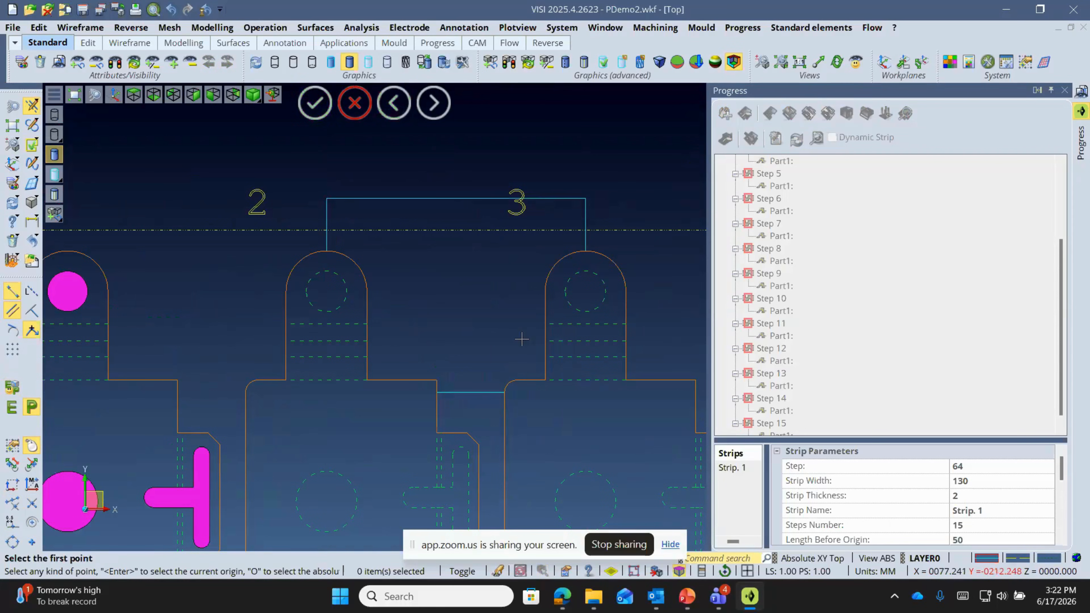
- Create an external punch at step 2 from the area enclosed by the drawn outline between parts 2 and 3
left_click(788, 114)
scroll(277, 244, "down", 3)
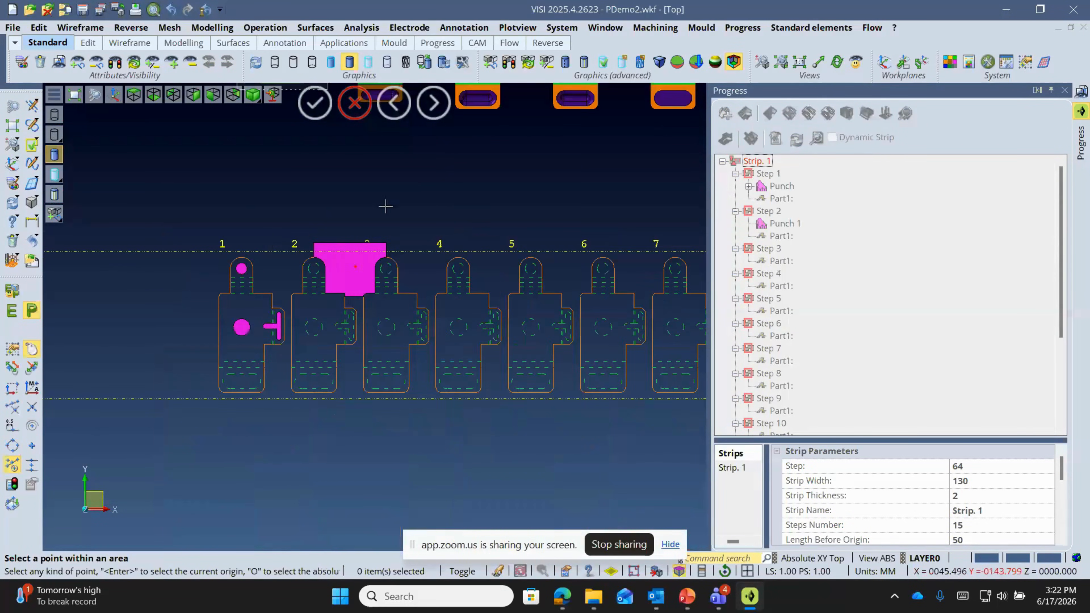
right_click(456, 196)
- Build the solid strip through all of its steps
scroll(330, 253, "up", 4)
middle_click_drag(331, 253, 338, 214)
scroll(313, 240, "down", 3)
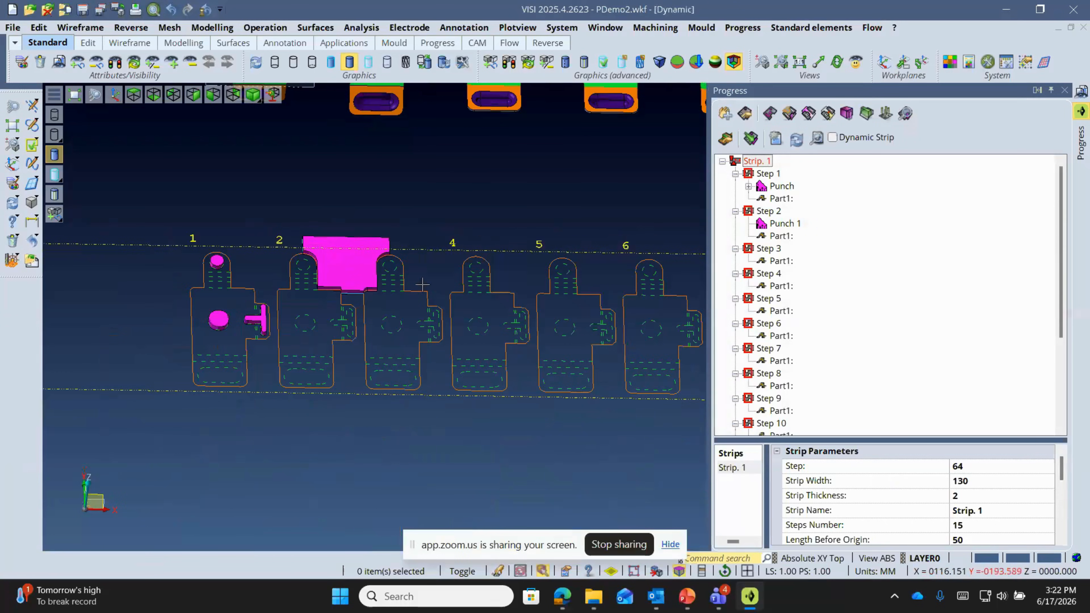
left_click(752, 138)
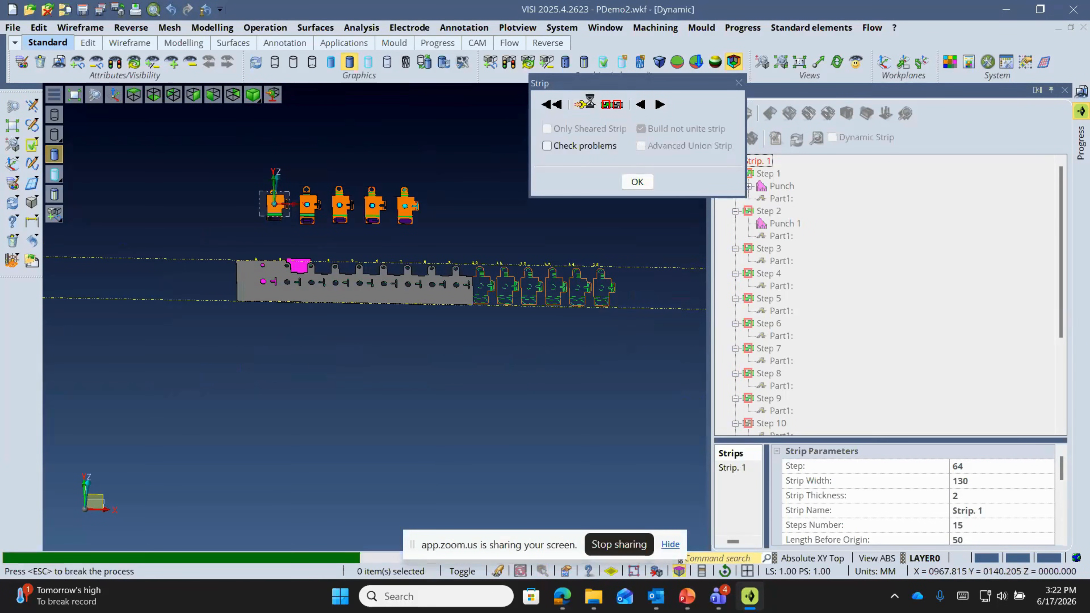
left_click(637, 182)
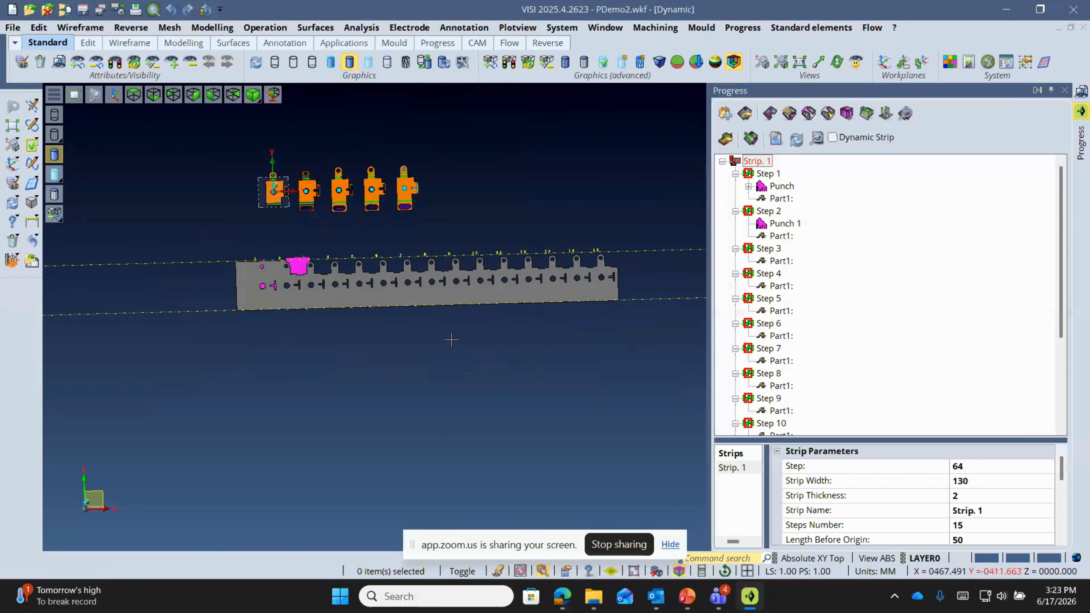
- Move the external punch from step 2 to step 3 and inspect how the strip and the separated part update
left_click(784, 223)
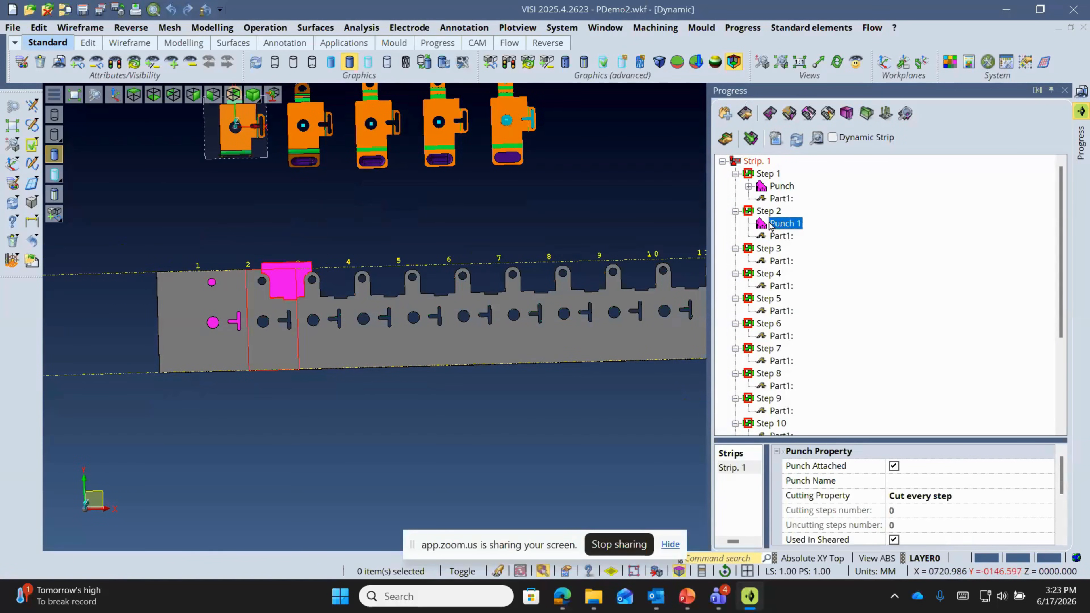
left_click_drag(785, 258, 783, 252)
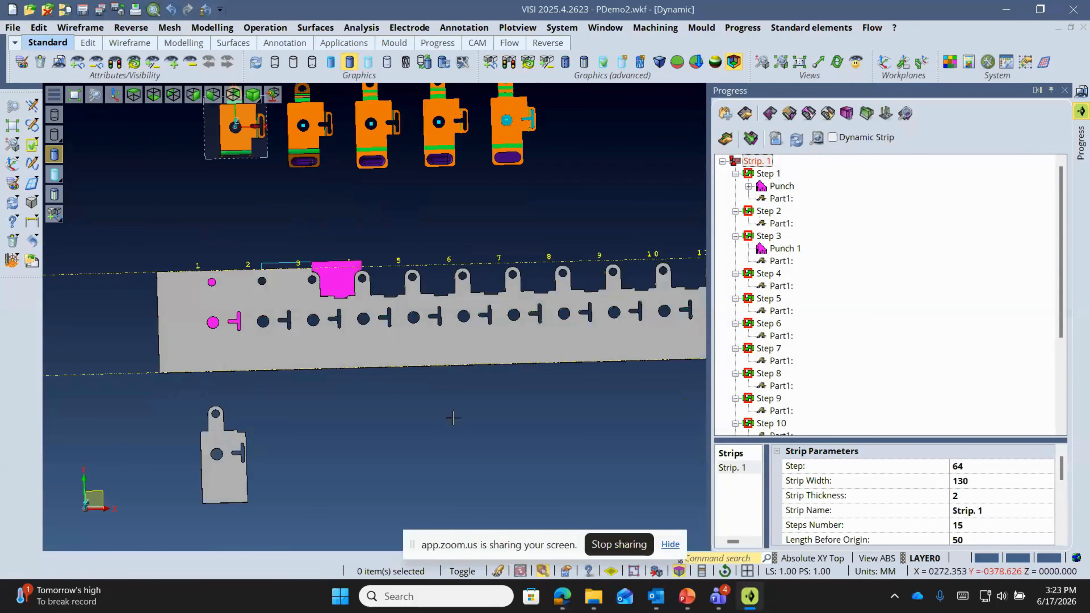
scroll(273, 370, "down", 2)
scroll(235, 445, "up", 5)
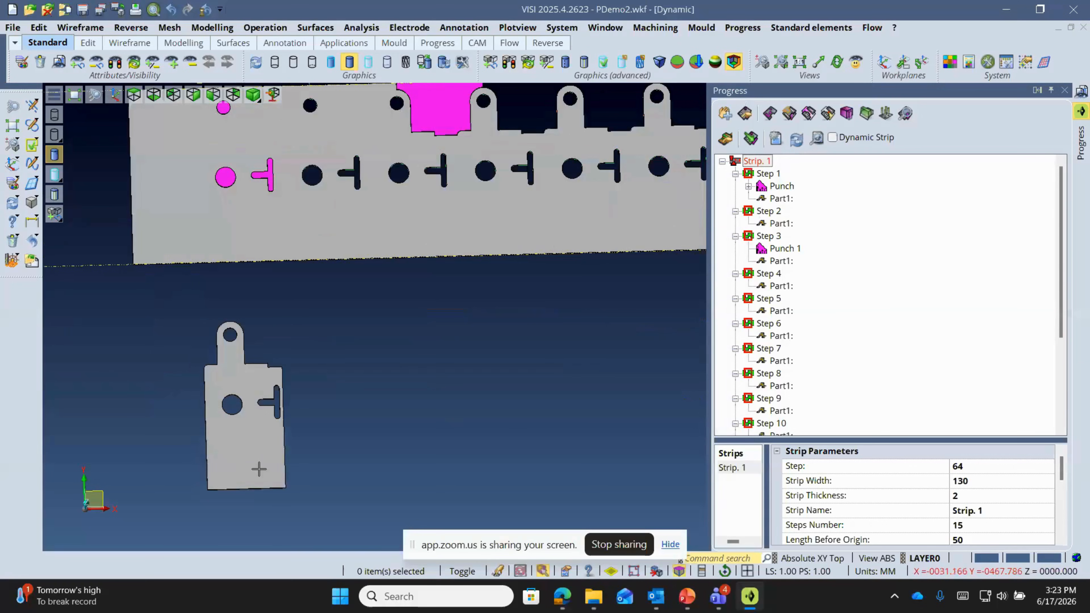
scroll(281, 456, "down", 3)
right_click_drag(363, 430, 397, 422)
scroll(346, 280, "up", 5)
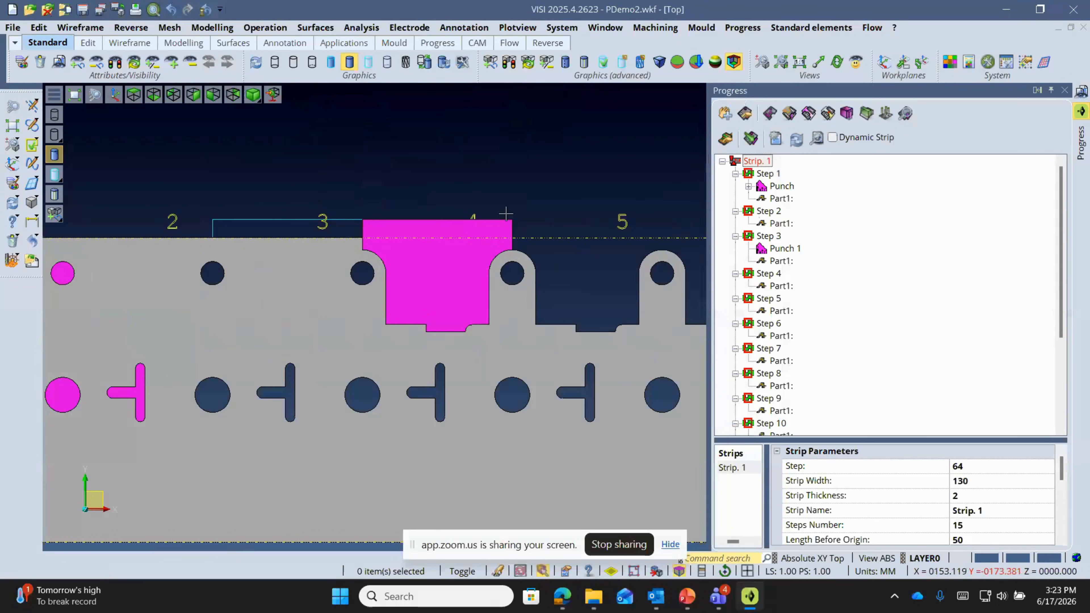
- Erase the external punch between parts 3 and 4
left_click(15, 238)
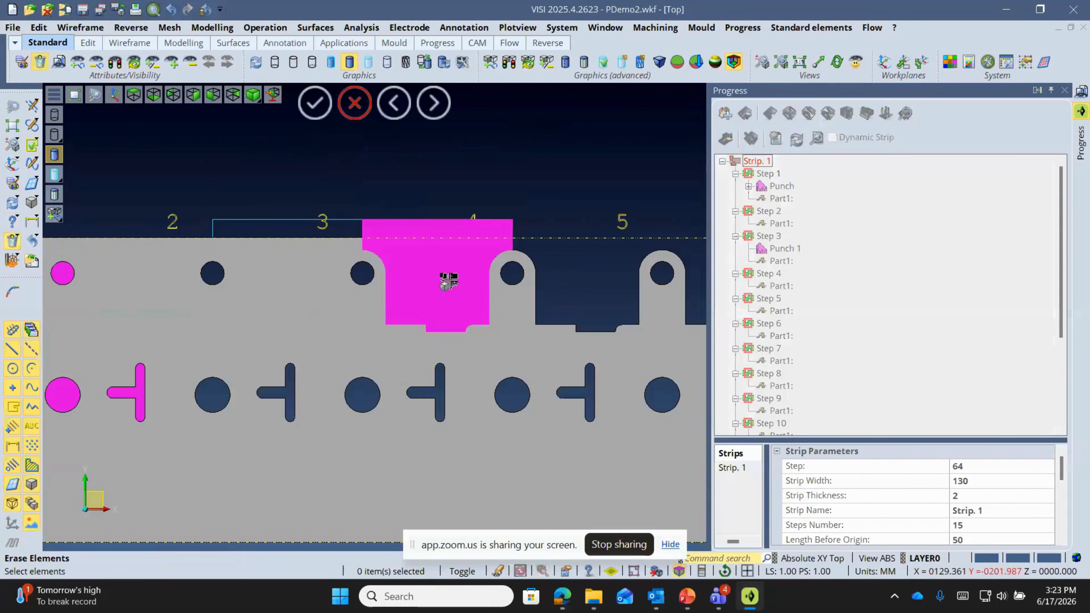
left_click(447, 280)
left_click(784, 144)
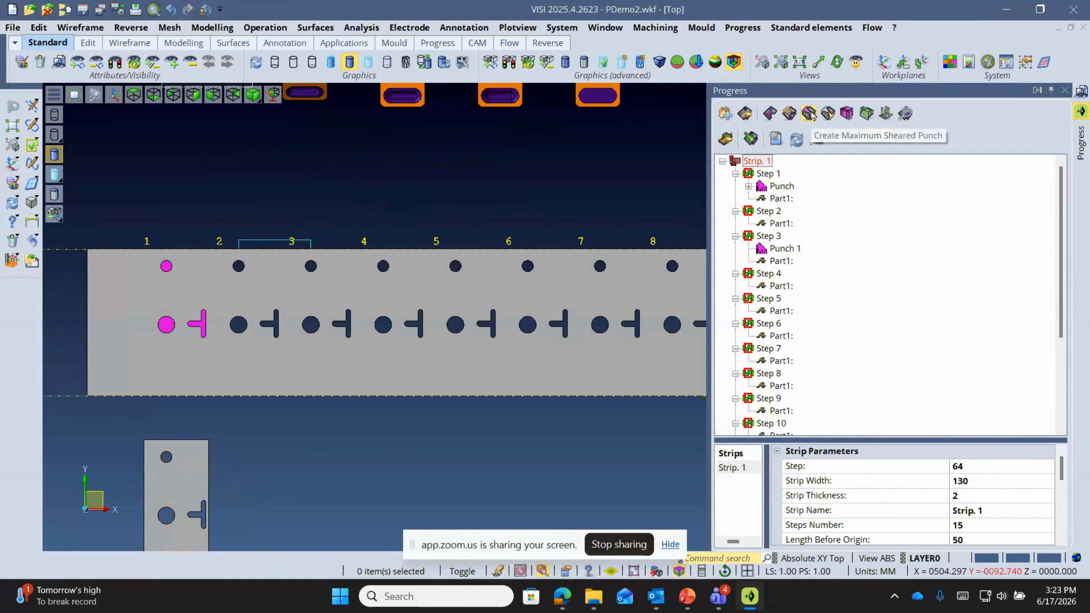
- Create a maximum sheared punch at step 2 with shift value -5, upper and lower gaps of 3, and a gap in strip direction of 1
left_click(809, 113)
scroll(261, 320, "up", 3)
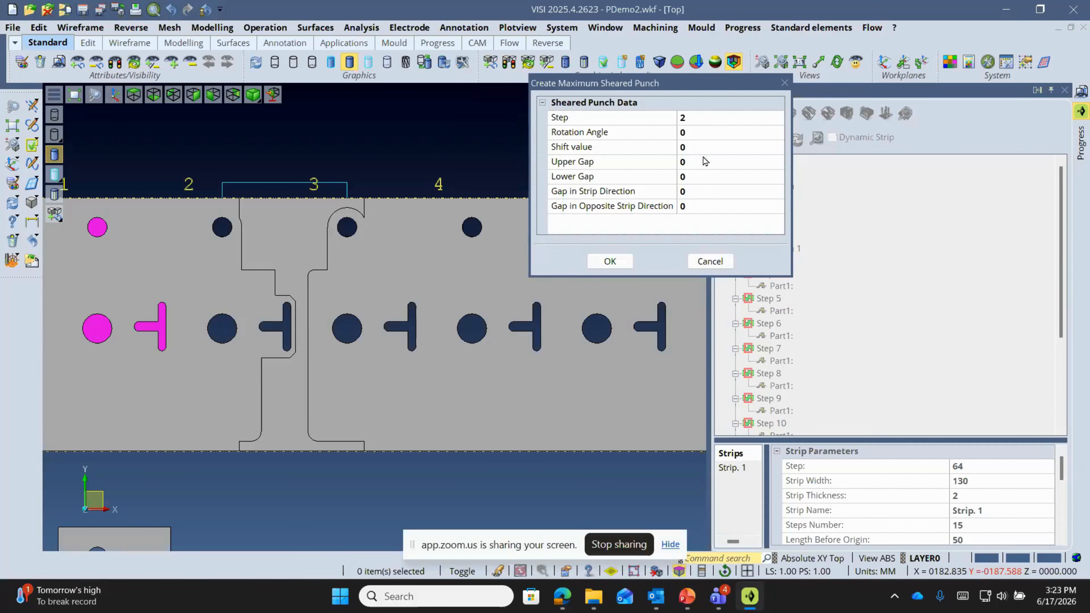
left_click(702, 149)
left_click(766, 147)
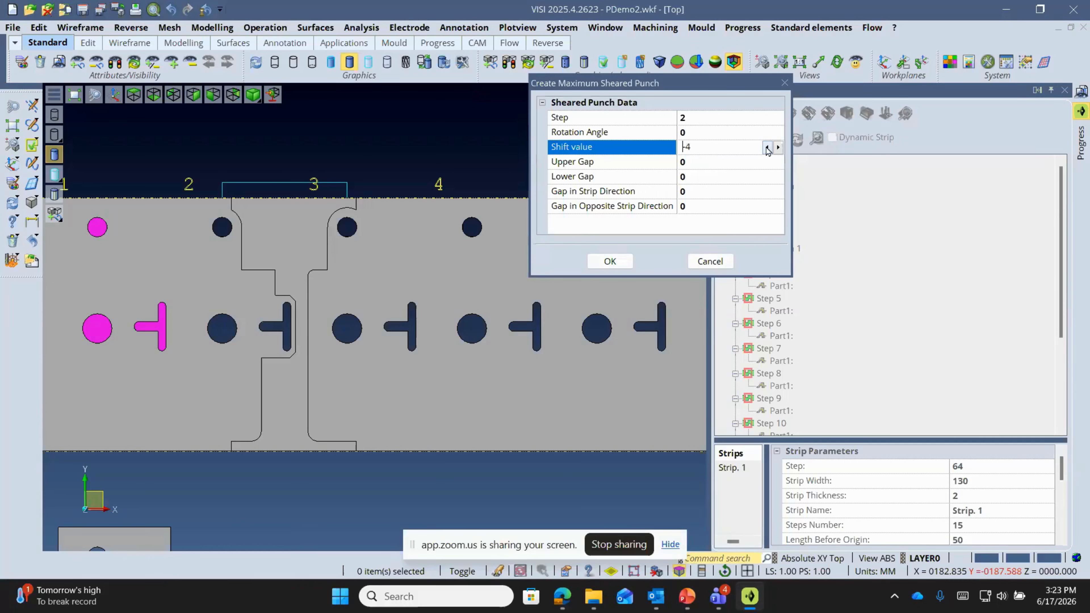
left_click(767, 148)
left_click(721, 167)
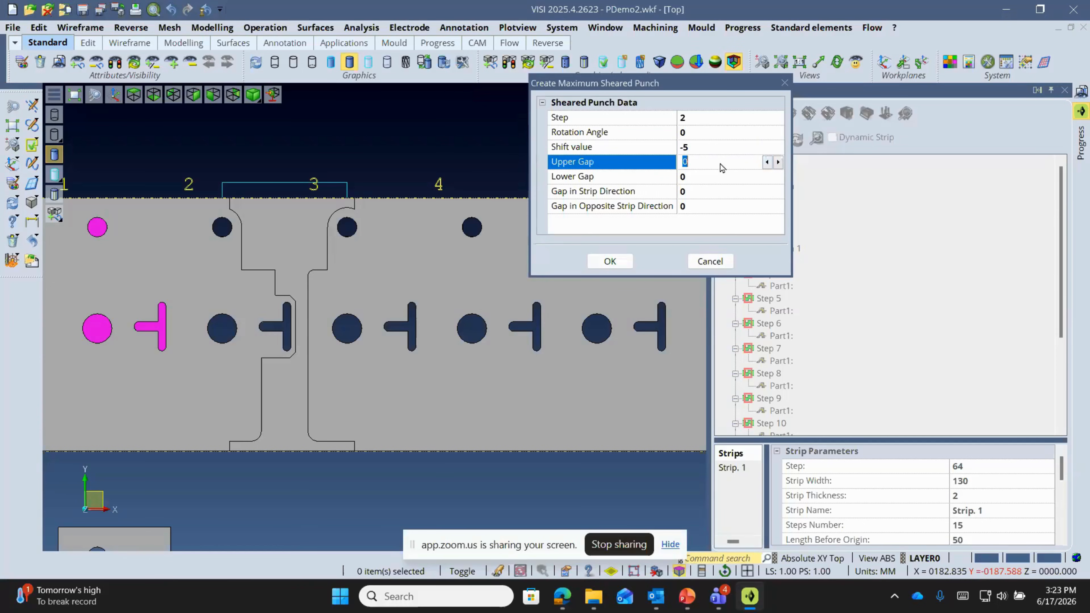
left_click(712, 181)
type("3")
left_click(725, 192)
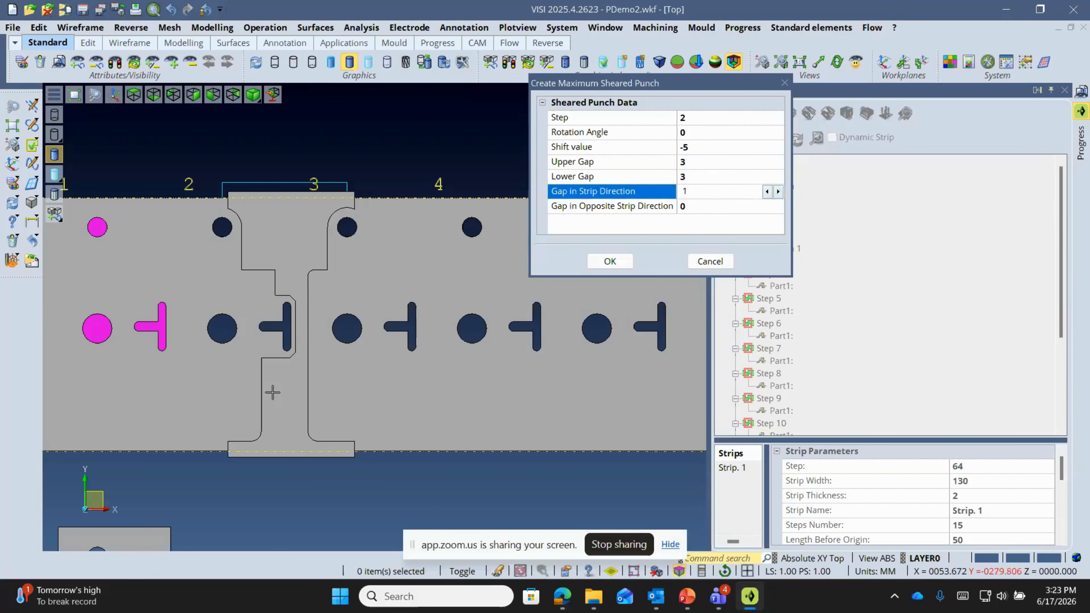
scroll(277, 408, "up", 2)
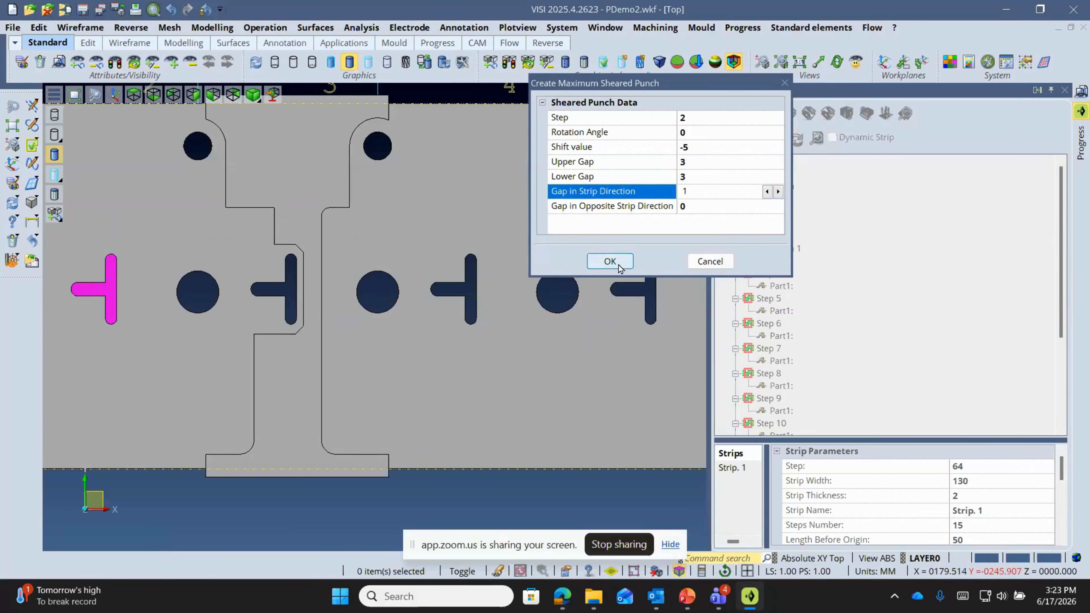
left_click(610, 262)
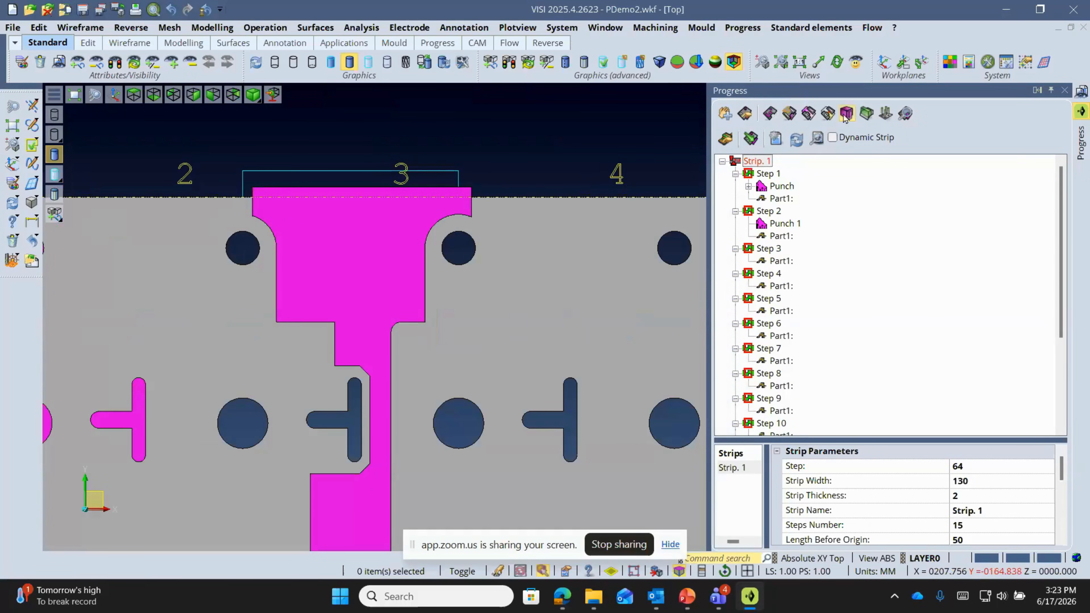
- Place a Y-normal cut plane on the step 2 sheared punch at the end of the neck's fillet, just below the wide head
left_click(828, 113)
scroll(340, 292, "up", 2)
left_click(448, 365)
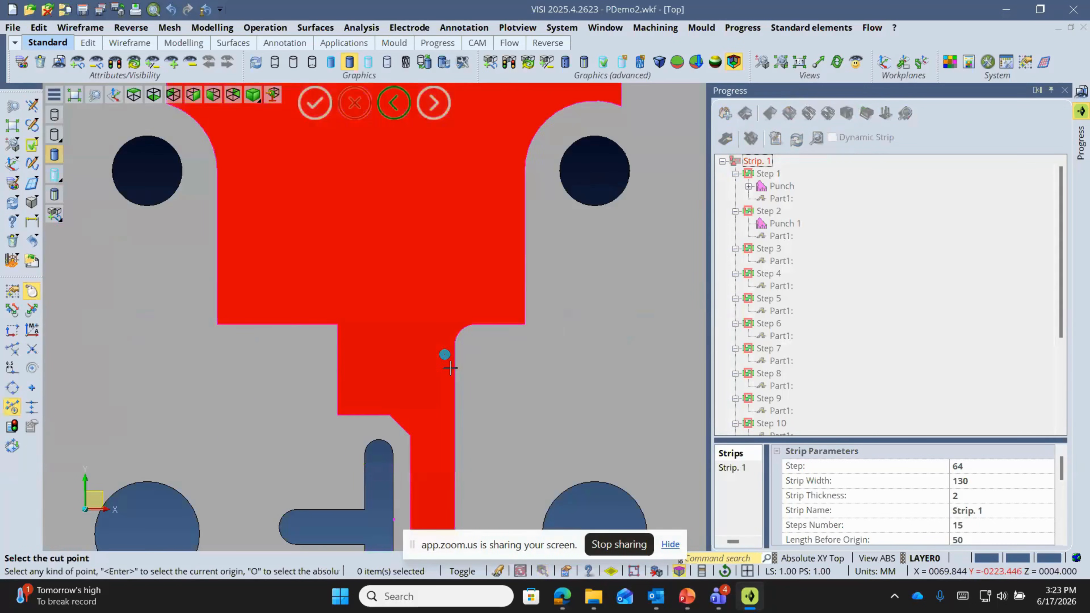
scroll(453, 374, "up", 1)
middle_click_drag(455, 377, 455, 339)
left_click(456, 339)
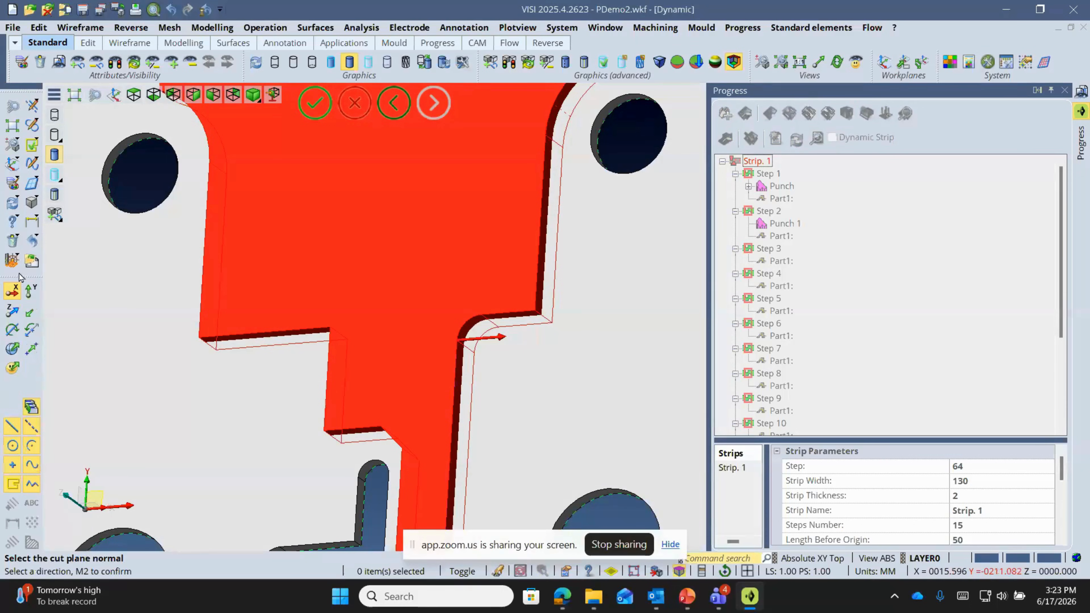
left_click(28, 295)
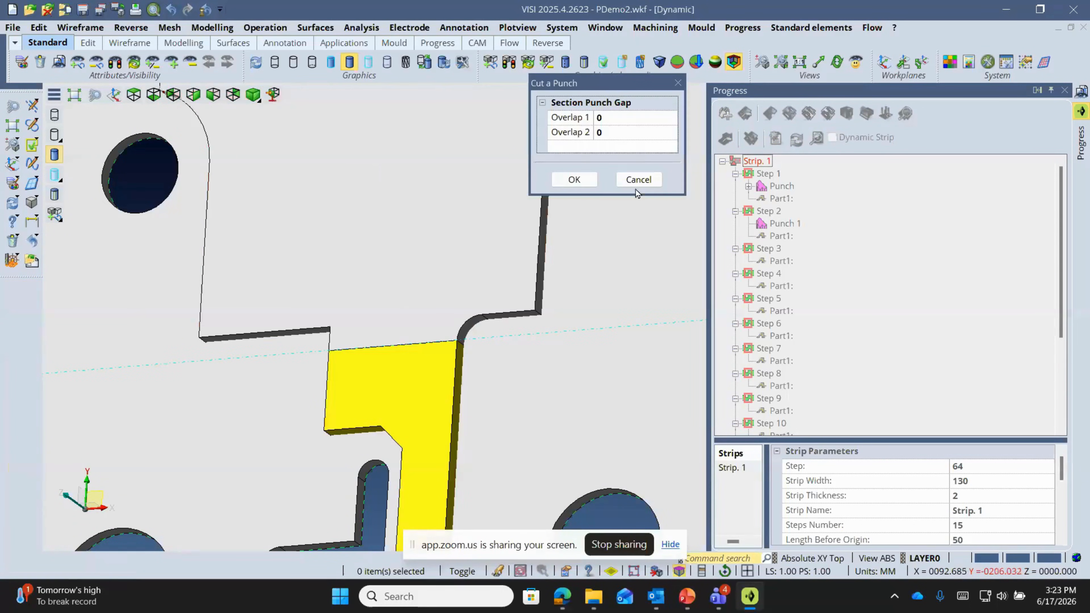
- Apply this punch cut with Overlap 1 set to 0.5 and Overlap 2 set to 0
left_click(611, 136)
type("0")
key("Return")
left_click(618, 118)
type("0.5")
key("Return")
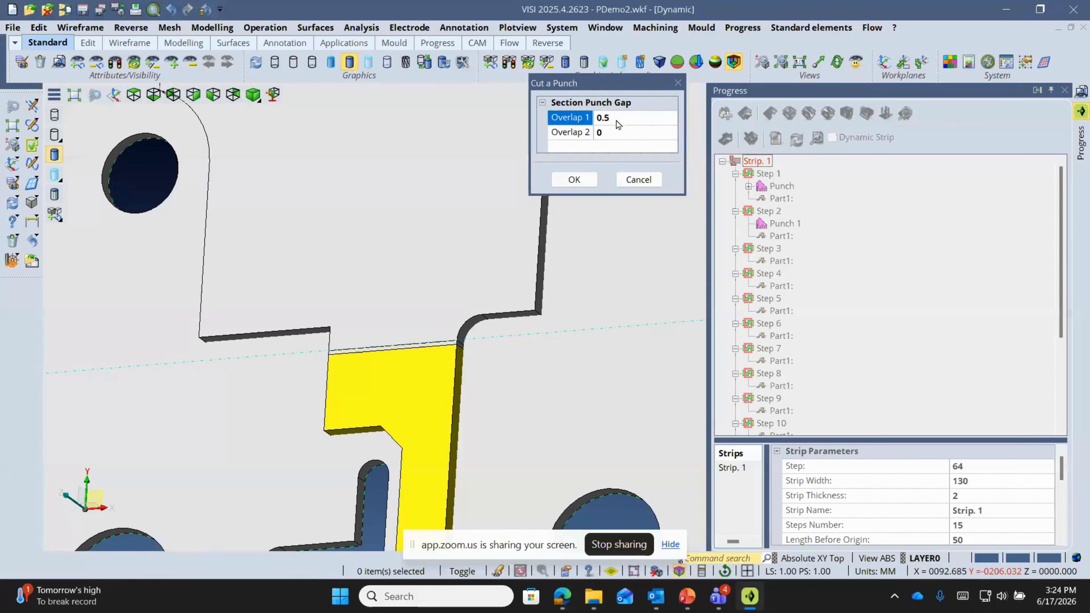
left_click(574, 179)
- Cut the remaining lower punch with a Y-normal plane across the neck just above the T-slot notch, using an Overlap 2 of 0.5
scroll(357, 356, "up", 2)
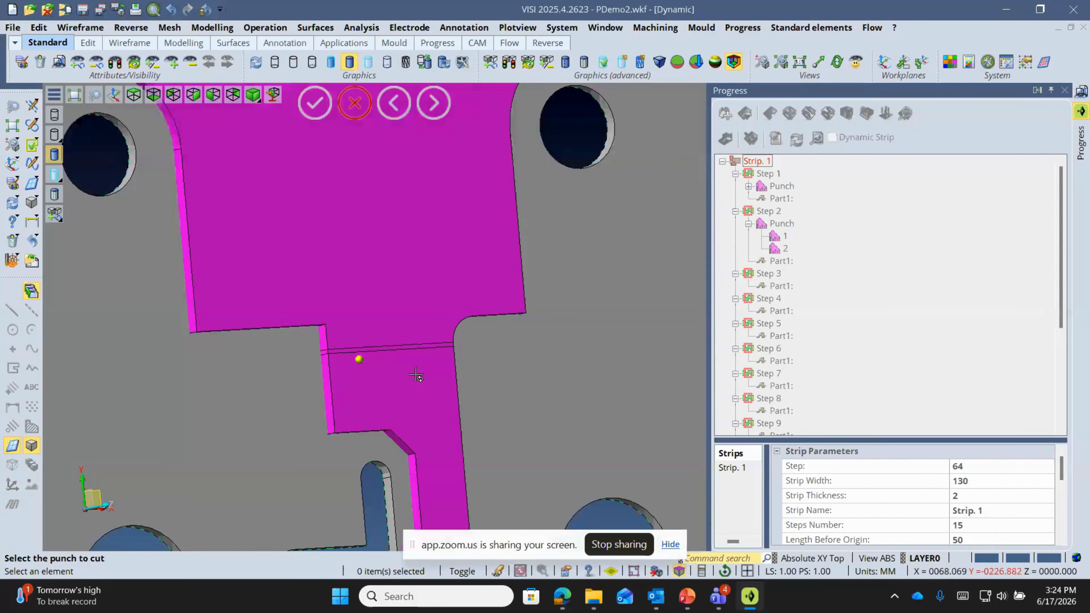
scroll(338, 430, "up", 3)
left_click(336, 436)
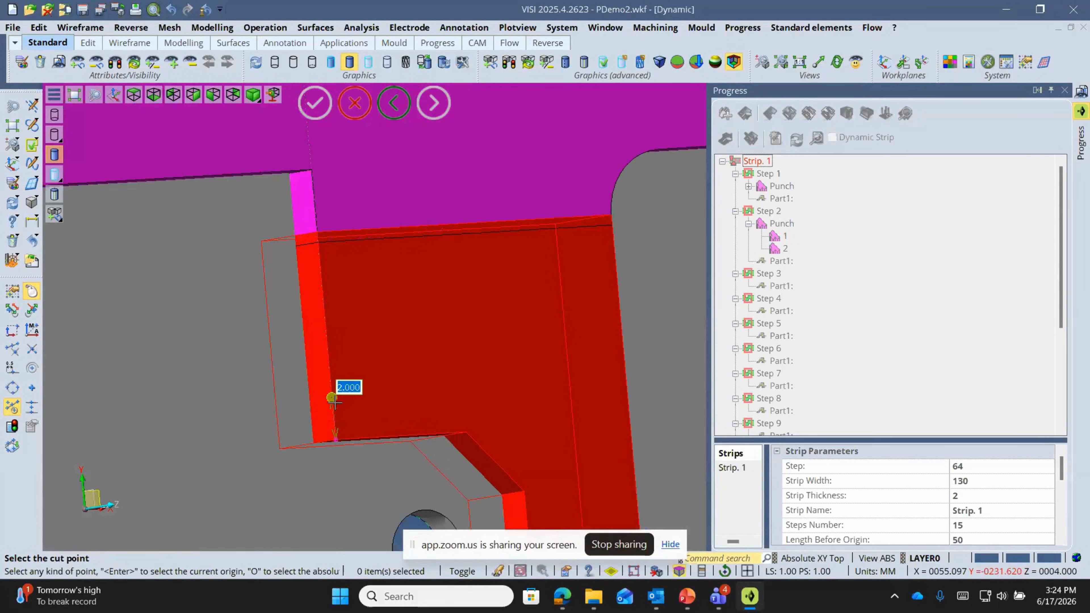
left_click(389, 354)
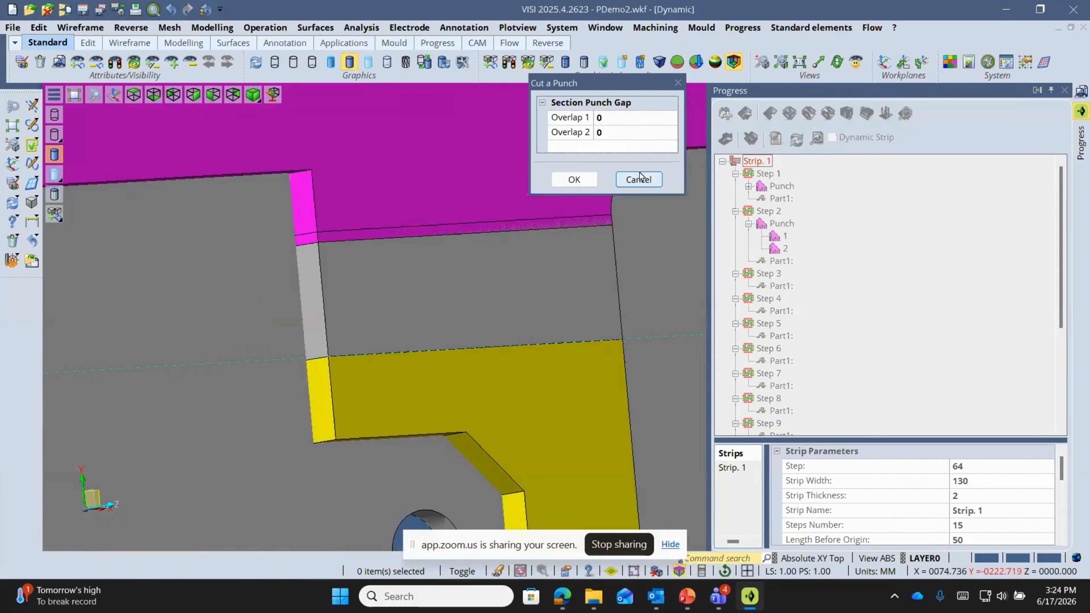
left_click(629, 133)
type(".5")
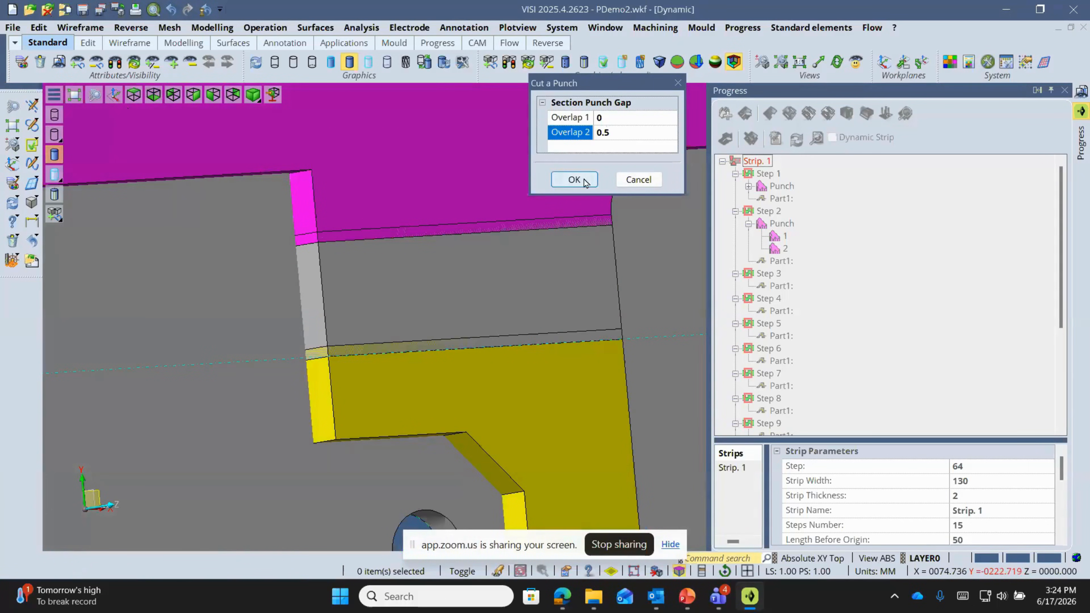
left_click(583, 180)
- In wireframe display, cut the lower punch section with a Y-normal plane above the part's lower bend lines, using an Overlap 2 of 0.5
scroll(388, 241, "down", 6)
scroll(391, 336, "up", 3)
scroll(390, 326, "down", 2)
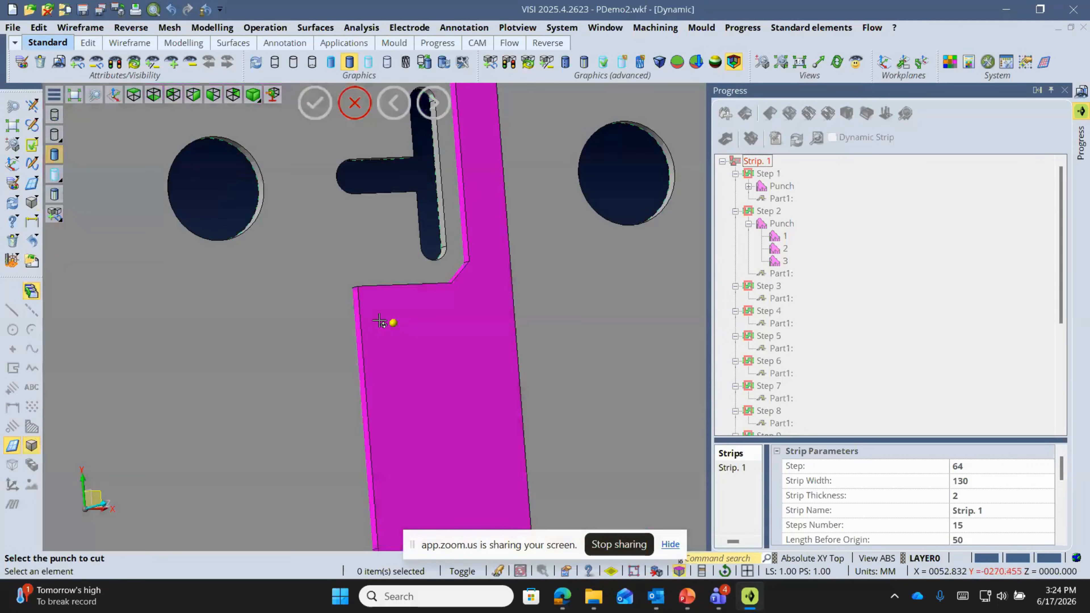
left_click(393, 321)
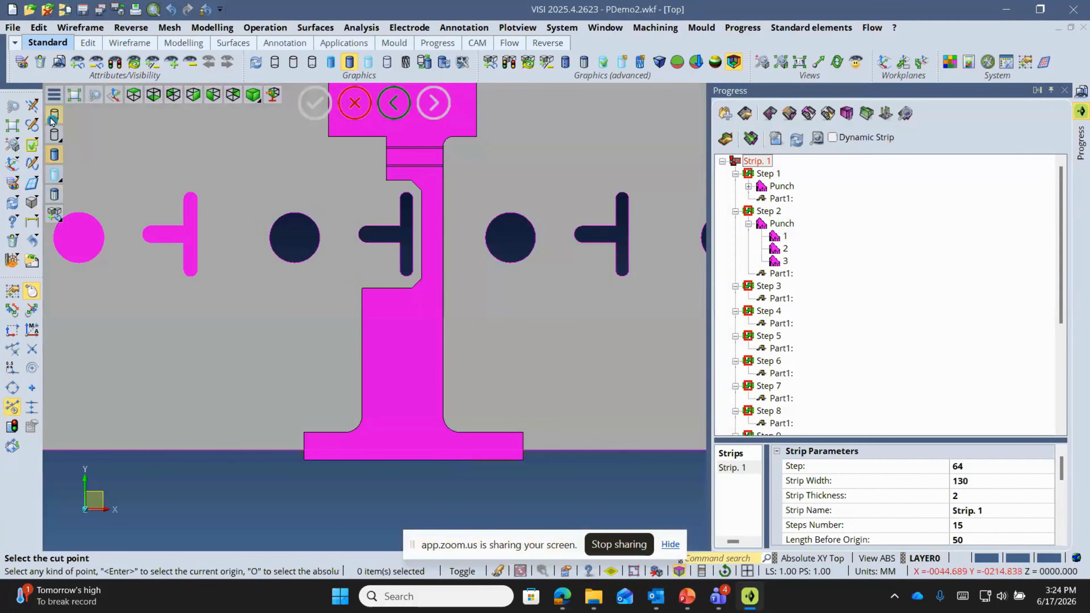
left_click(54, 114)
scroll(291, 260, "up", 2)
left_click(292, 265)
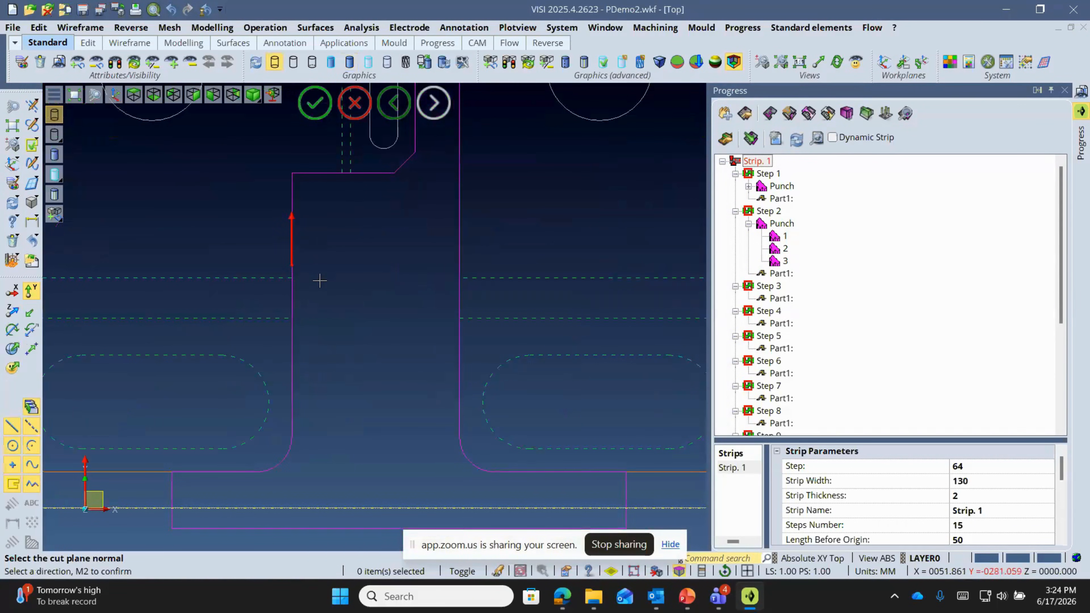
left_click(443, 253)
left_click(617, 138)
type(".5")
left_click(577, 179)
- Place a Y-normal cut plane on the middle punch section, slightly below the horizontal edge under the T-slot
left_click(292, 190)
scroll(291, 190, "up", 3)
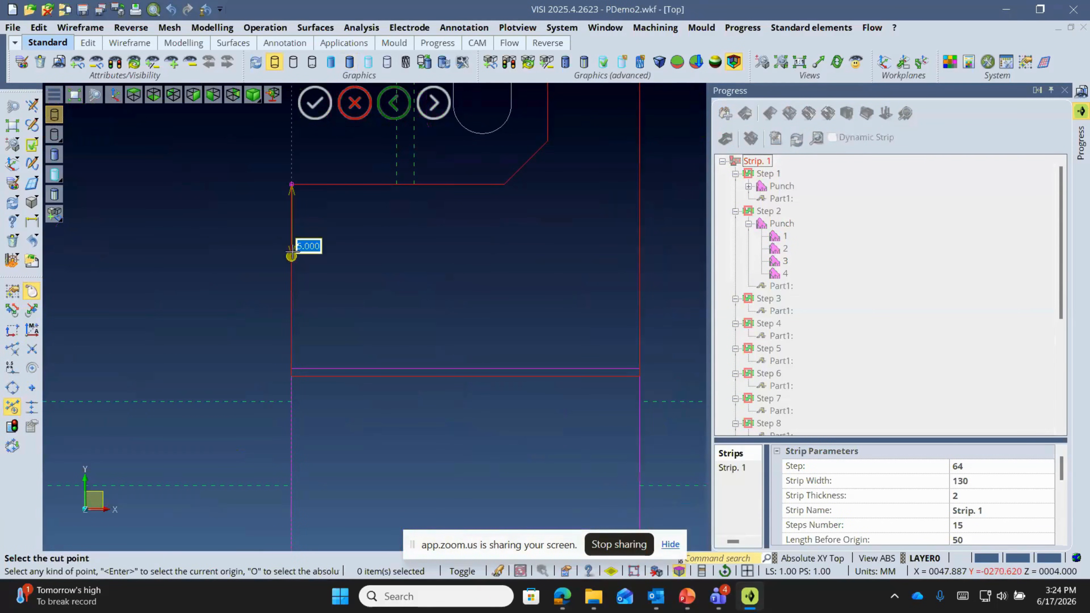
left_click(292, 242)
right_click(348, 260)
- Apply the middle section's cut with Overlap 1 set to 0.5 and Overlap 2 set to 0, and finish cutting punches
left_click(609, 132)
type(".5")
key("Return")
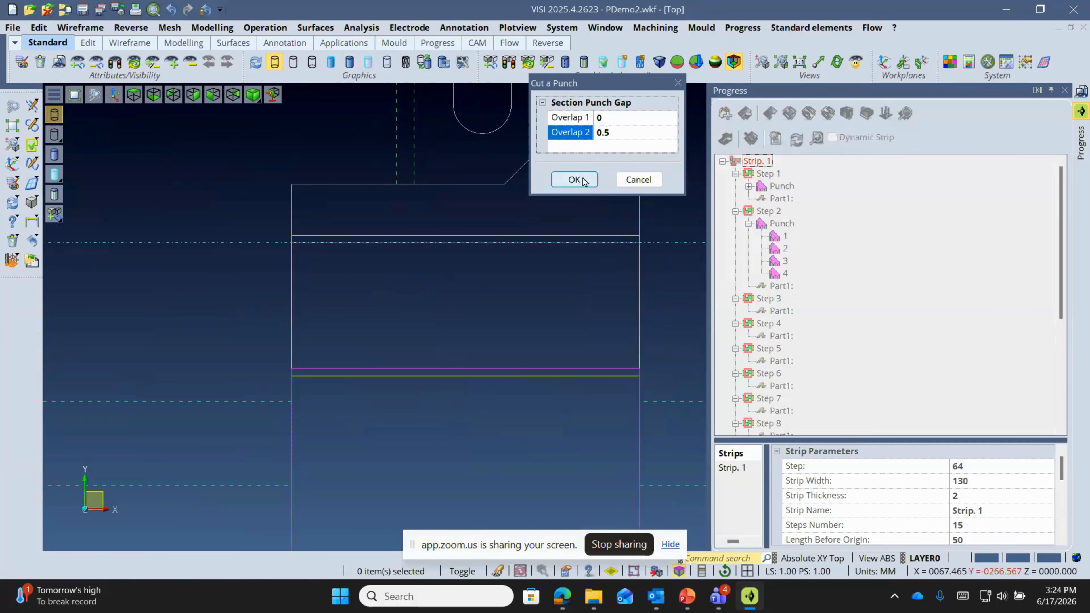
left_click(615, 132)
key("Return")
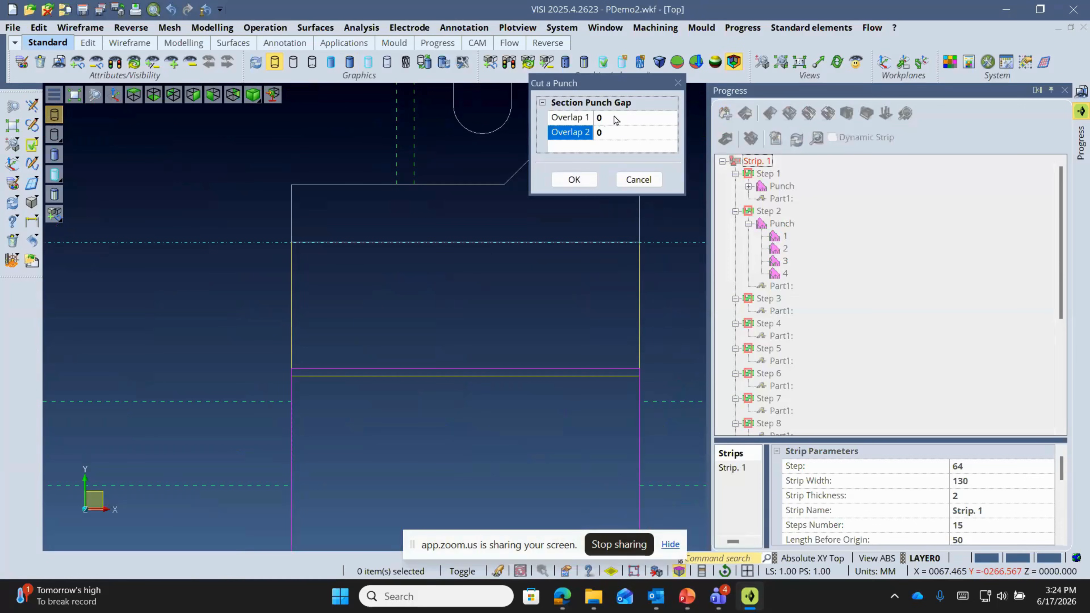
left_click(616, 118)
type("0.5")
key("Return")
left_click(574, 179)
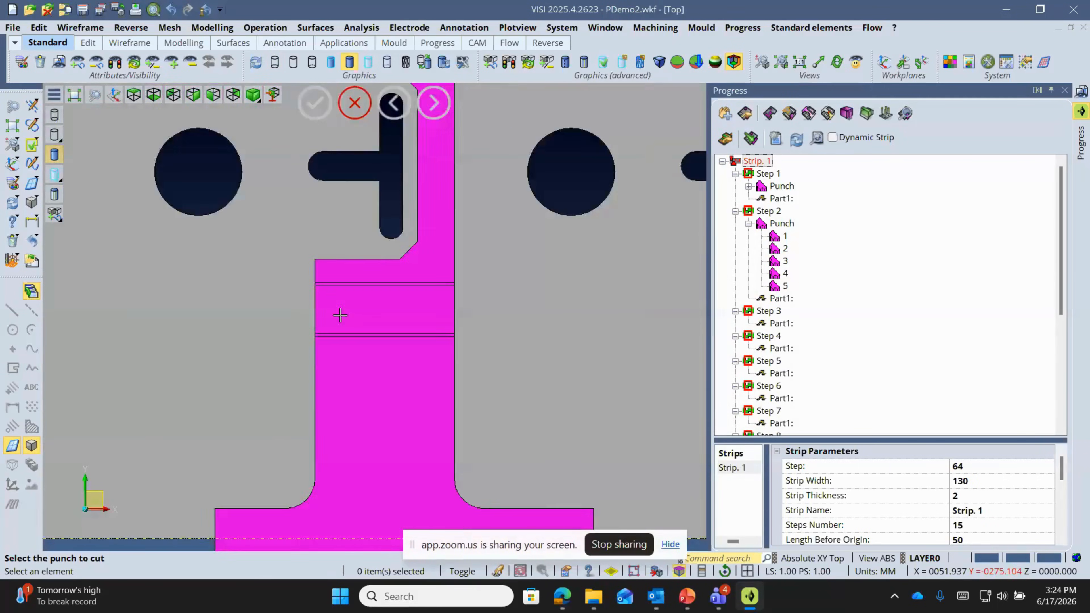
scroll(372, 355, "down", 3)
middle_click_drag(371, 355, 377, 347)
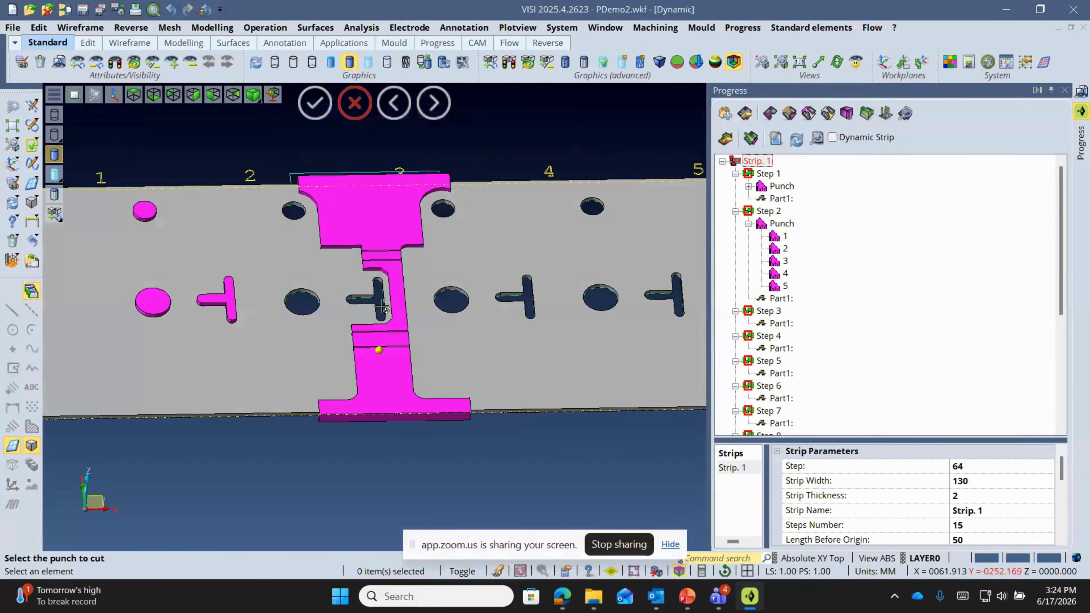
left_click(361, 110)
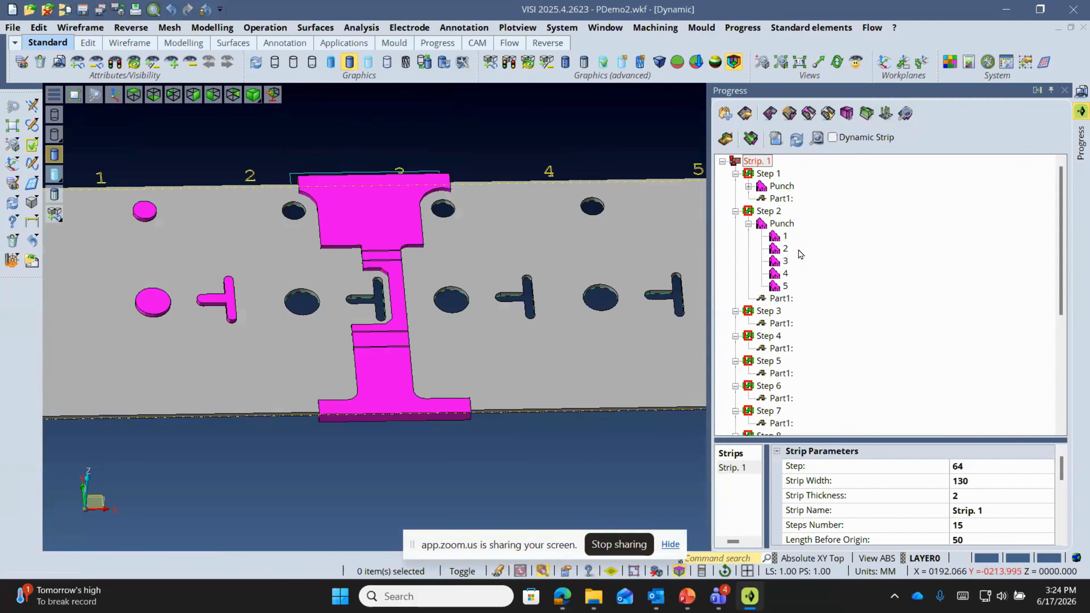
- Move the second section of the step 2 sheared punch to step 8
left_click(785, 248)
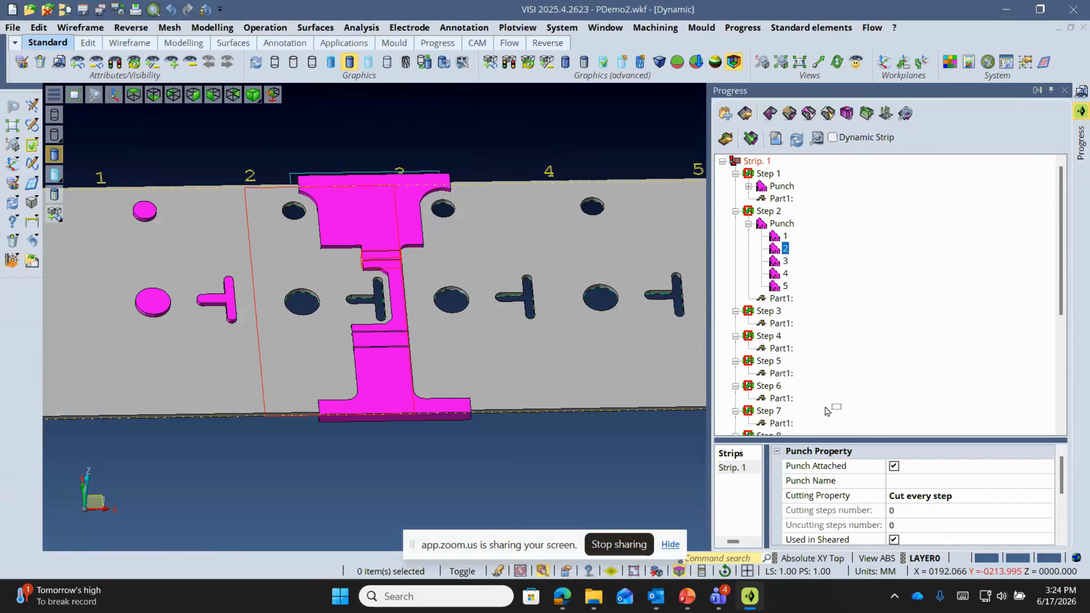
scroll(780, 367, "down", 2)
left_click_drag(781, 361, 781, 362)
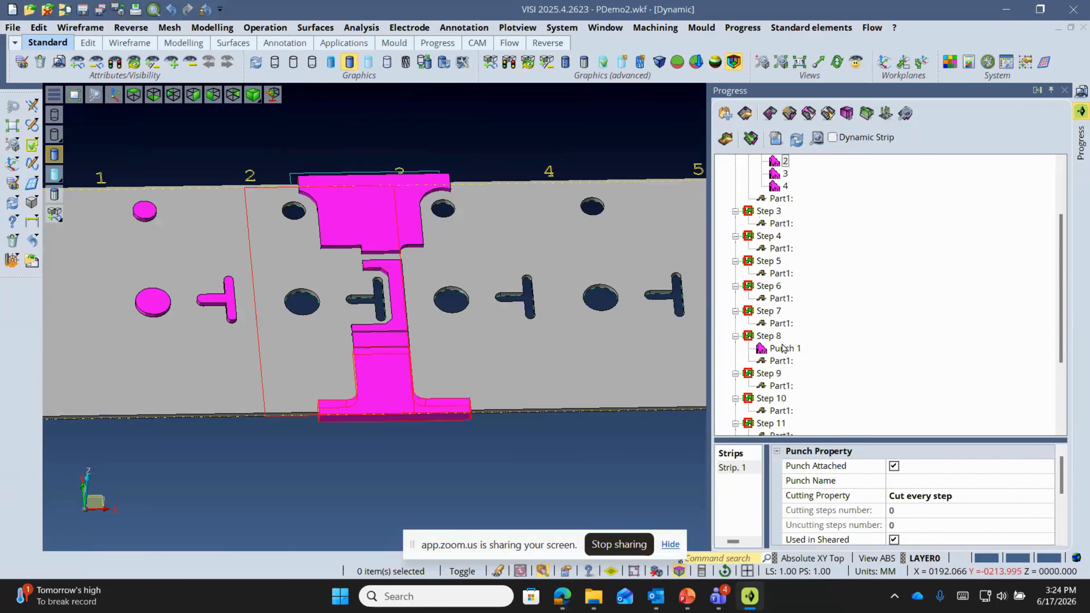
- Move the C-shaped punch section around the T-slot from step 2 to step 3, and the small lower connecting section to step 8
left_click(784, 261)
left_click_drag(778, 309, 777, 310)
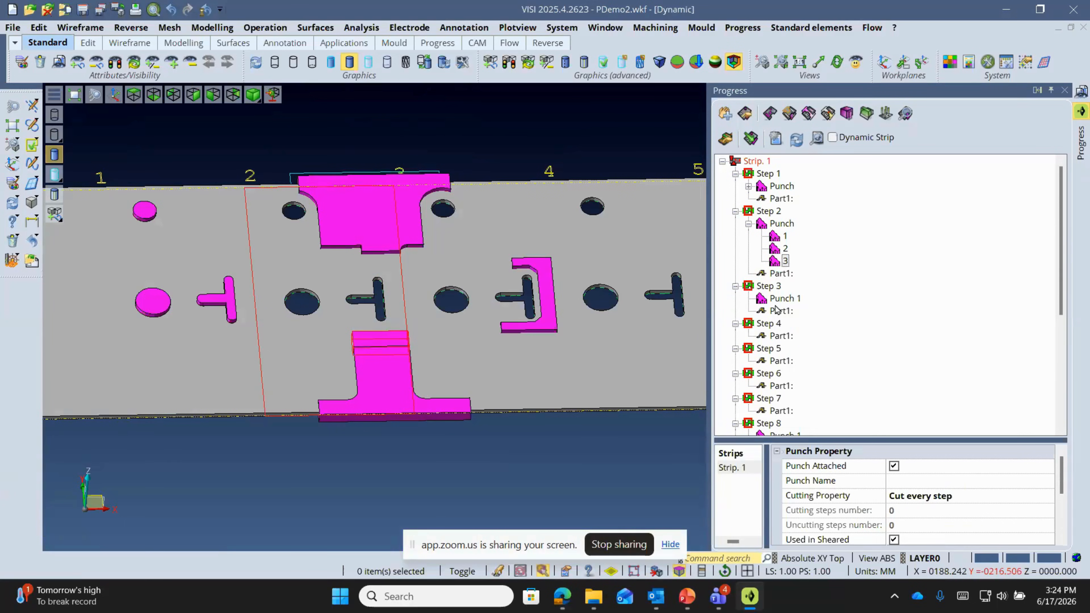
left_click(783, 249)
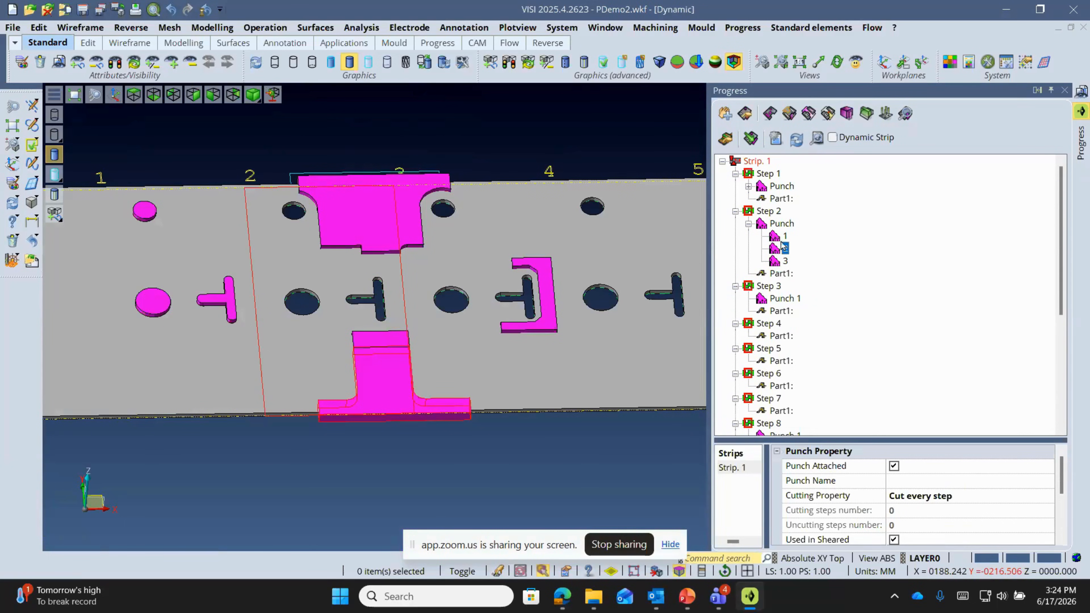
key("Up")
left_click(779, 265)
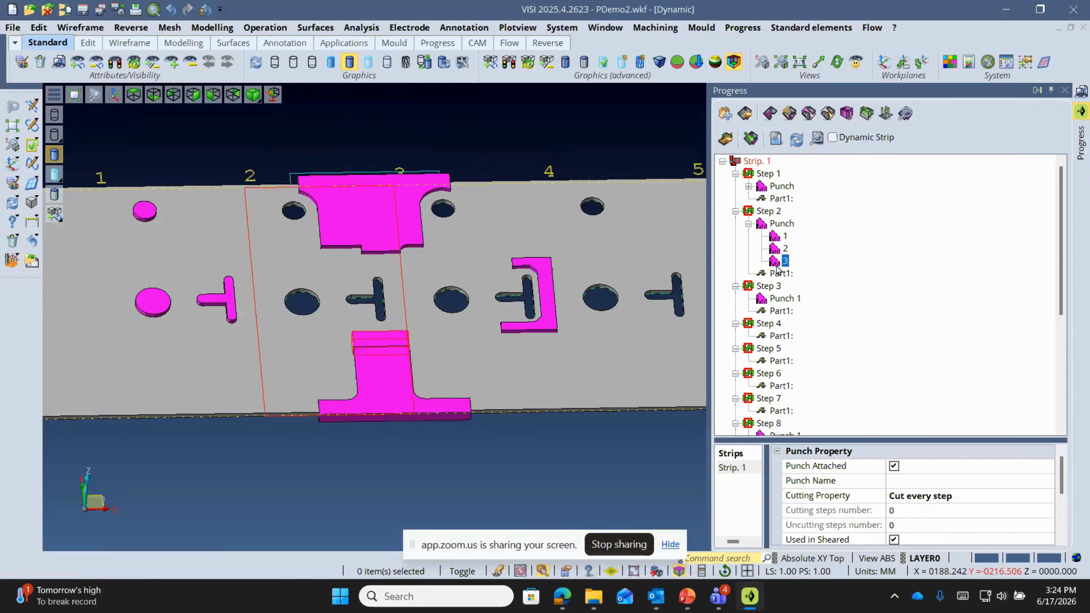
scroll(823, 351, "down", 5)
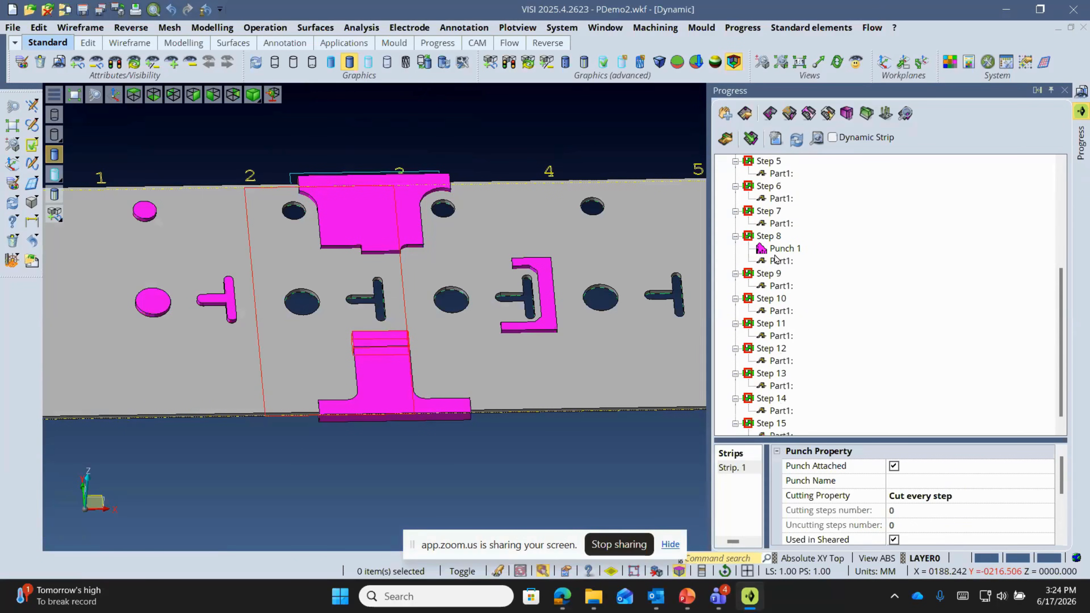
left_click_drag(775, 255, 776, 257)
- Update the strip with the redistributed punches and check the cutting sequence in the top view
scroll(305, 257, "down", 6)
middle_click_drag(382, 275, 377, 253)
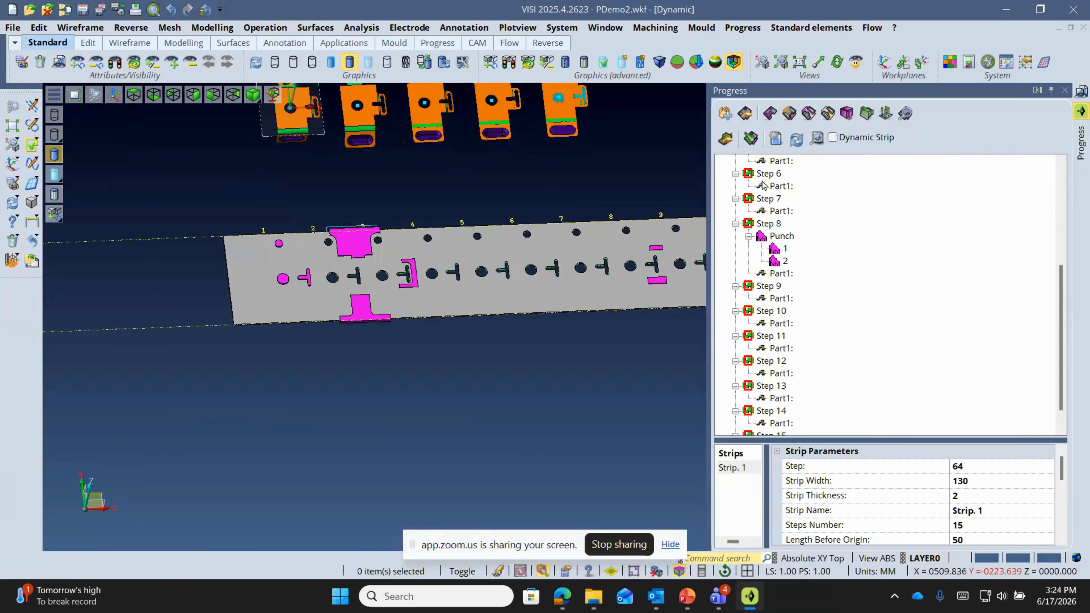
left_click(795, 141)
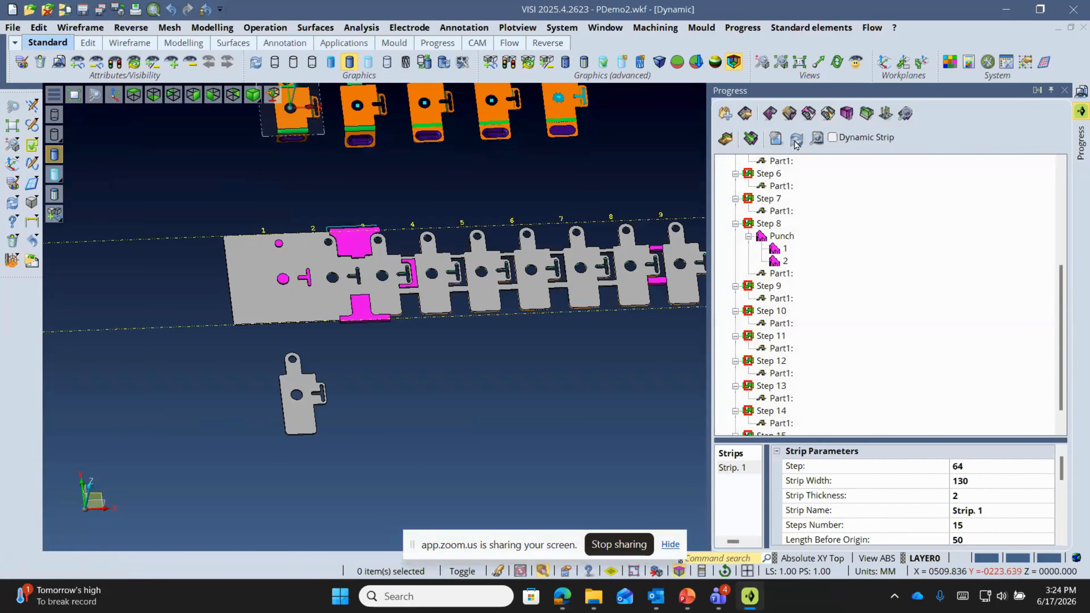
scroll(422, 285, "up", 4)
key("ctrl+t")
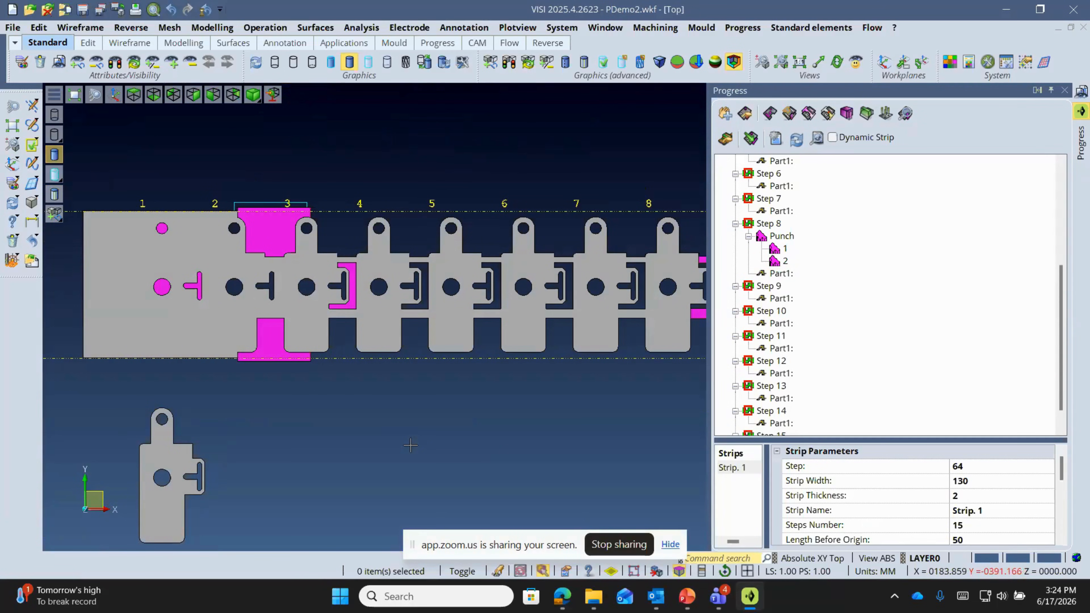
scroll(280, 258, "up", 2)
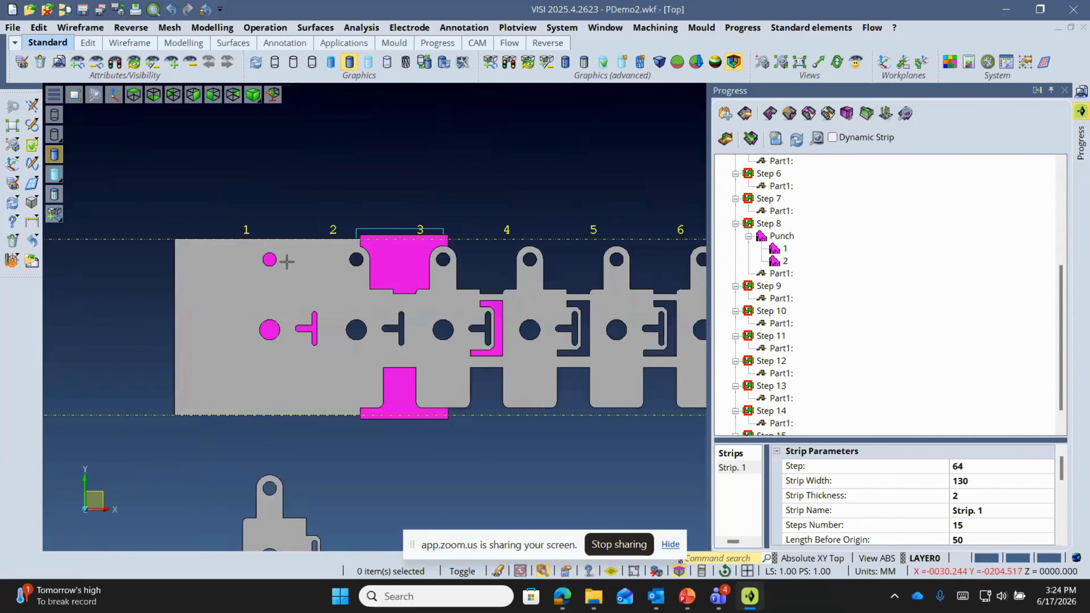
scroll(788, 235, "up", 5)
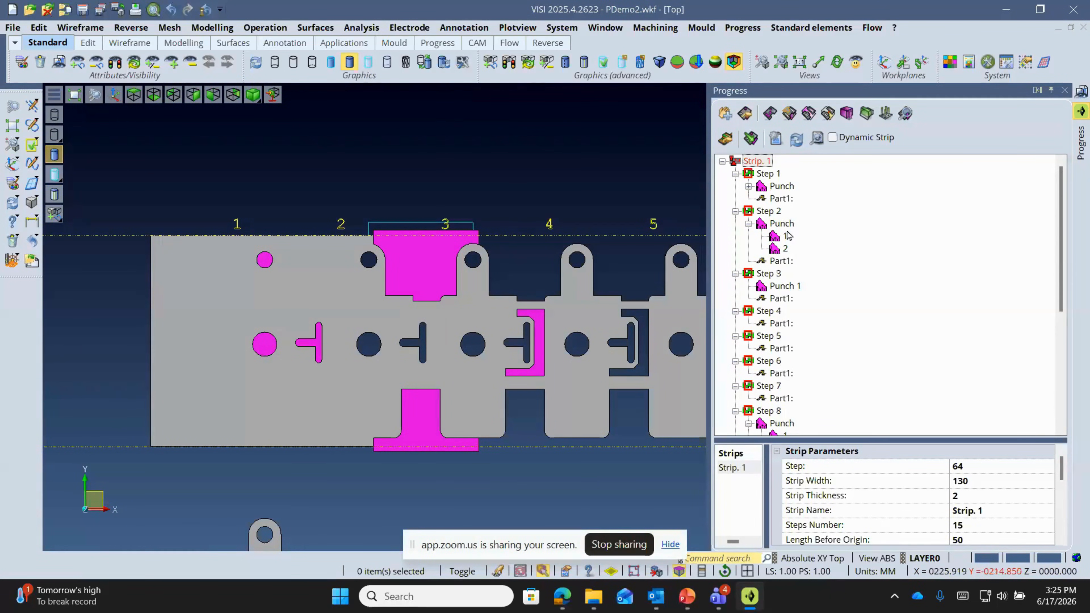
- Insert an additional step after step 1 of the strip and update the strip geometry
right_click(768, 175)
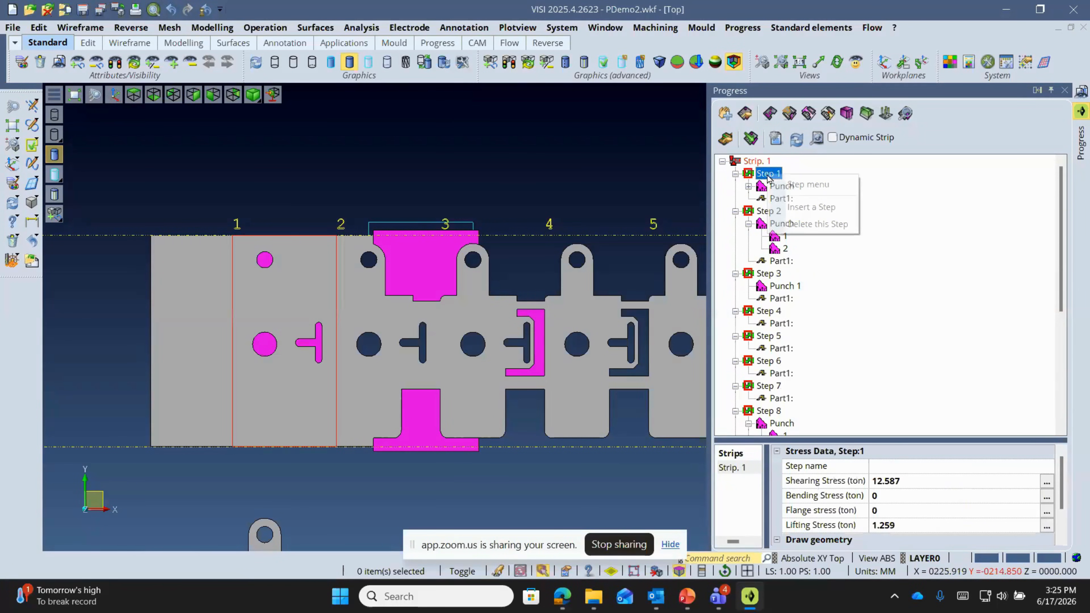
left_click(804, 207)
left_click(796, 145)
scroll(236, 251, "down", 5)
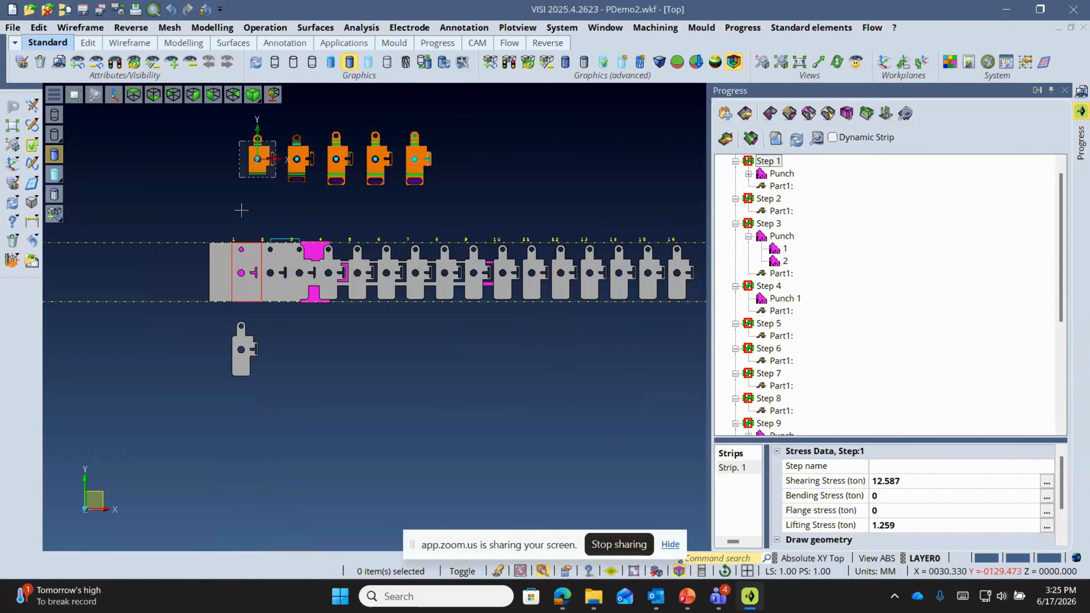
- Attach the fourth bracket model above the strip, the flat one with the formed slot-shaped emboss, to step 2
scroll(646, 206, "up", 3)
scroll(349, 271, "down", 1)
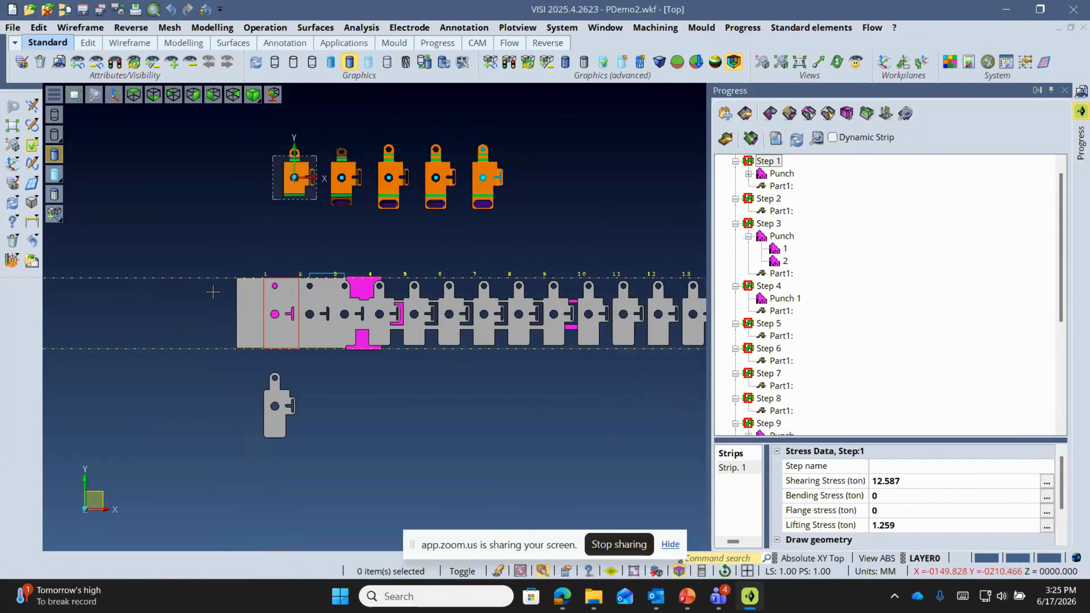
scroll(275, 214, "up", 1)
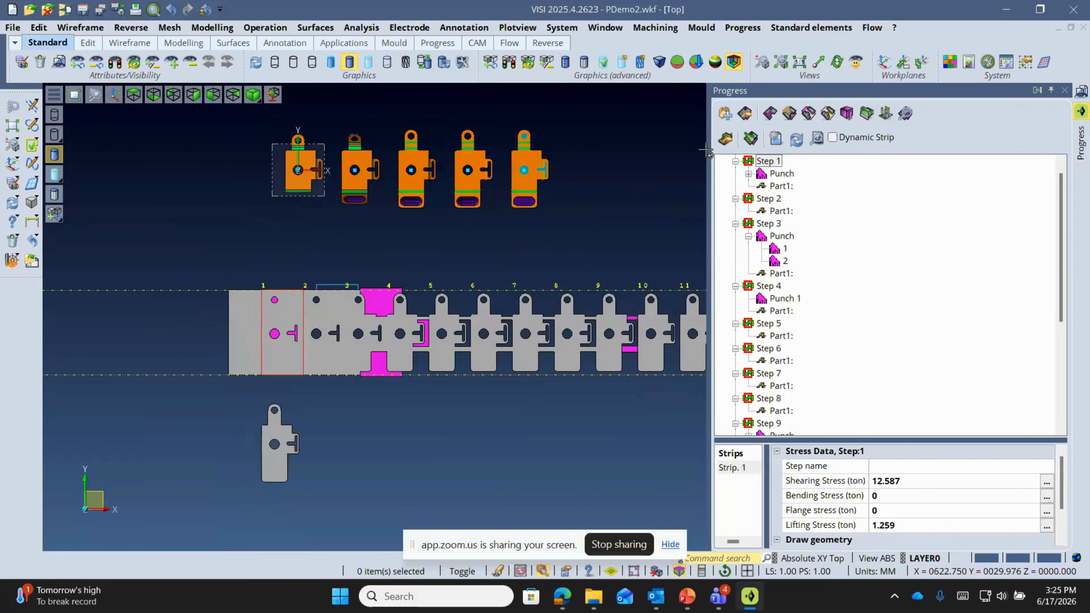
left_click(726, 141)
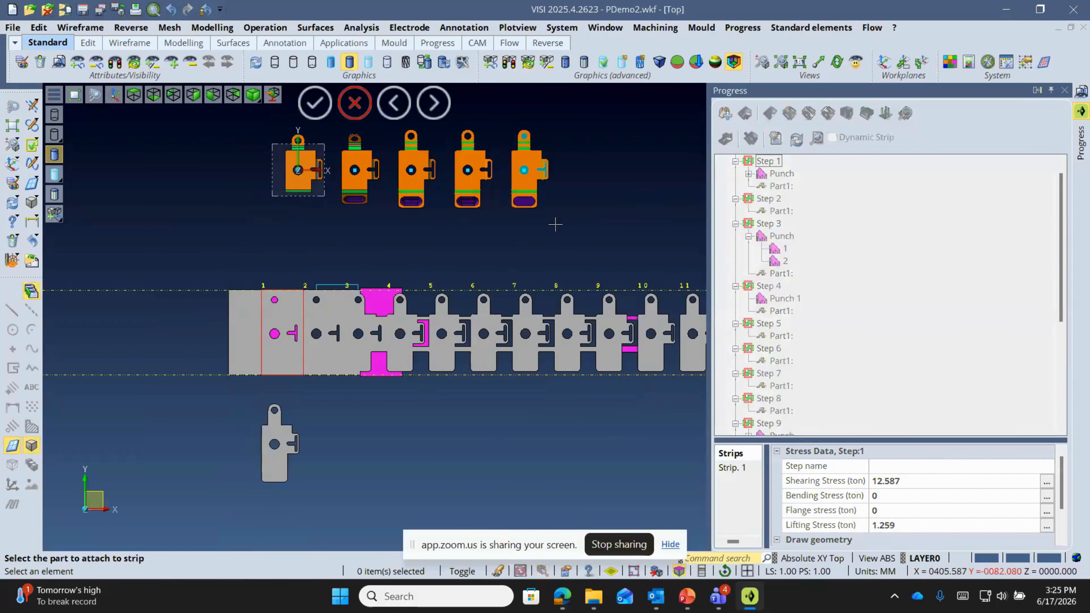
scroll(438, 269, "down", 1)
scroll(479, 153, "up", 5)
scroll(397, 349, "down", 2)
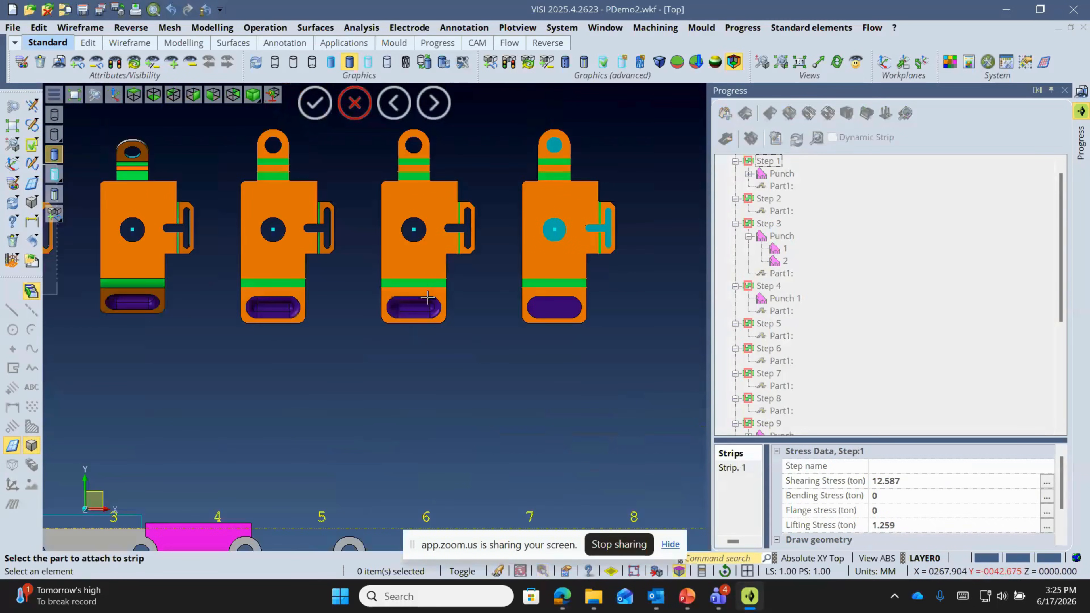
middle_click_drag(427, 296, 422, 258)
scroll(418, 303, "up", 4)
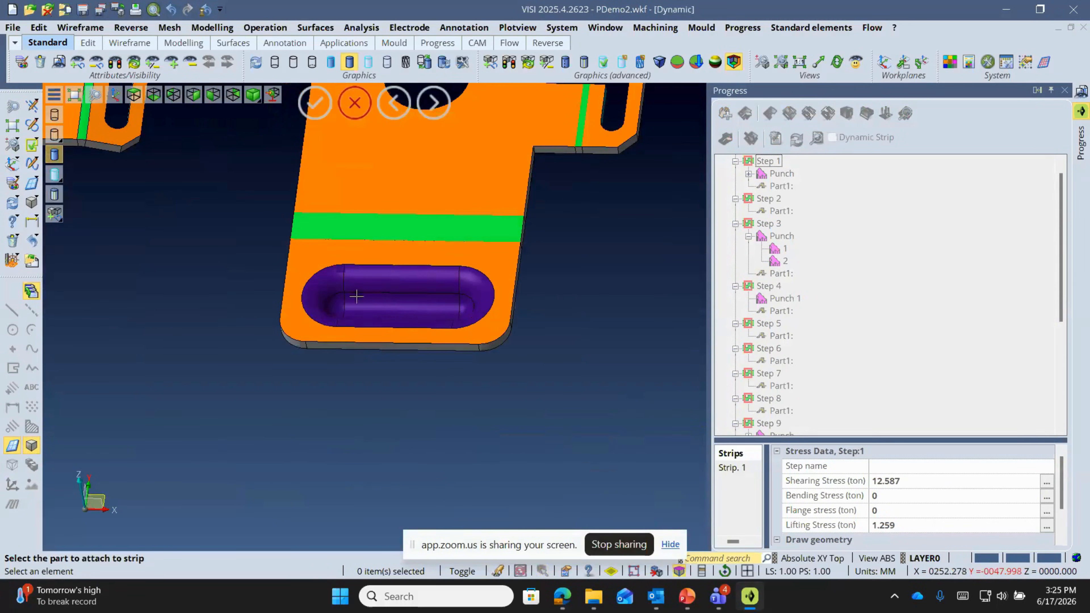
scroll(404, 268, "down", 6)
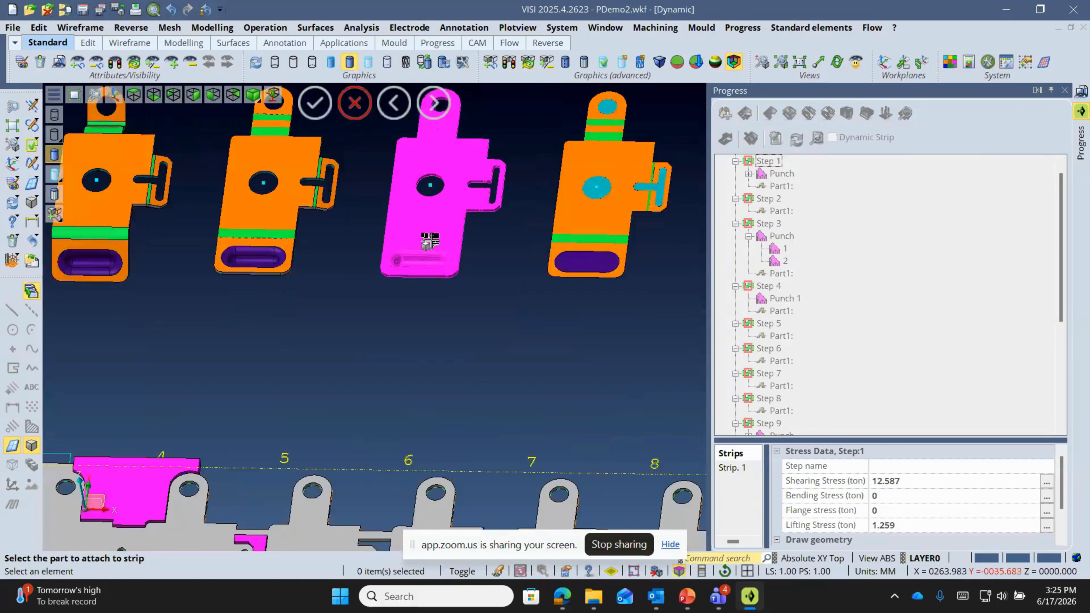
scroll(428, 240, "up", 1)
scroll(427, 241, "up", 1)
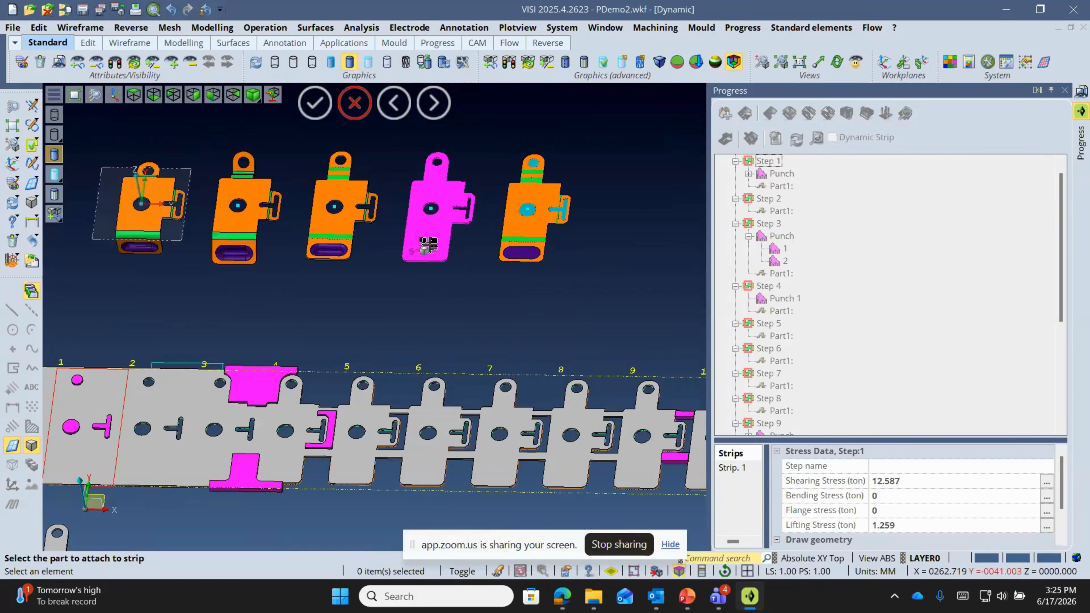
left_click(427, 244)
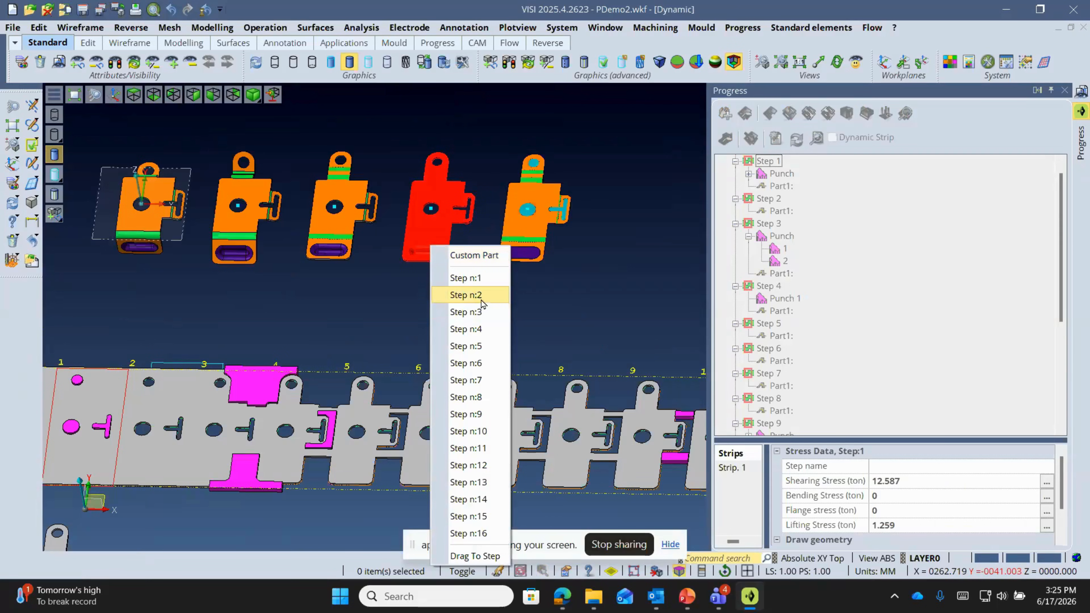
left_click(479, 294)
- Attach the third, second and first bracket models above the strip to steps 6, 7 and 8 respectively, and update the strip
left_click(346, 242)
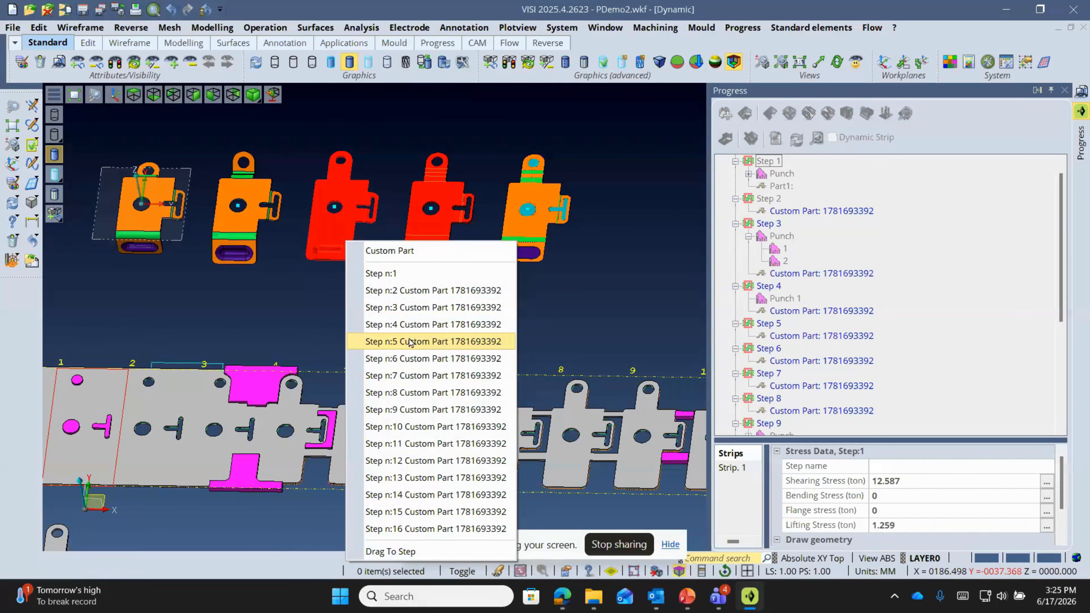
left_click(419, 360)
left_click(250, 229)
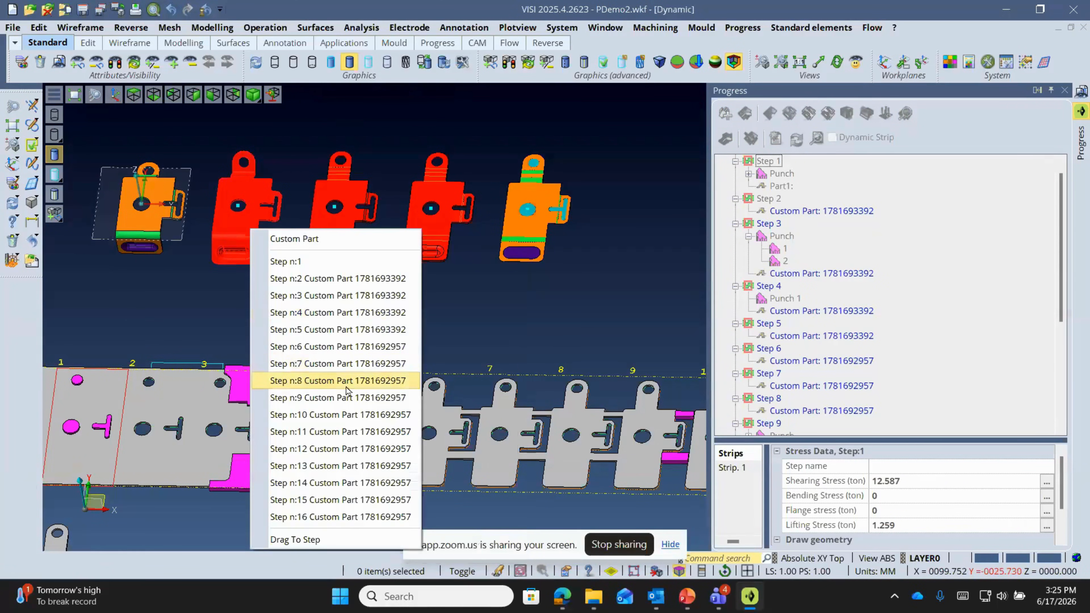
left_click(301, 363)
left_click(153, 237)
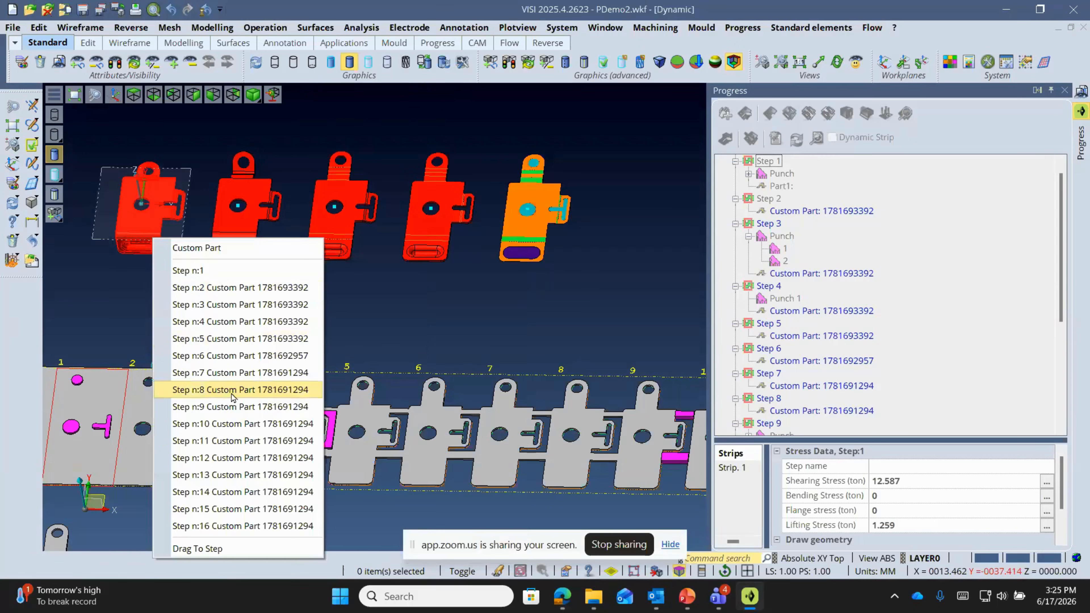
left_click(230, 390)
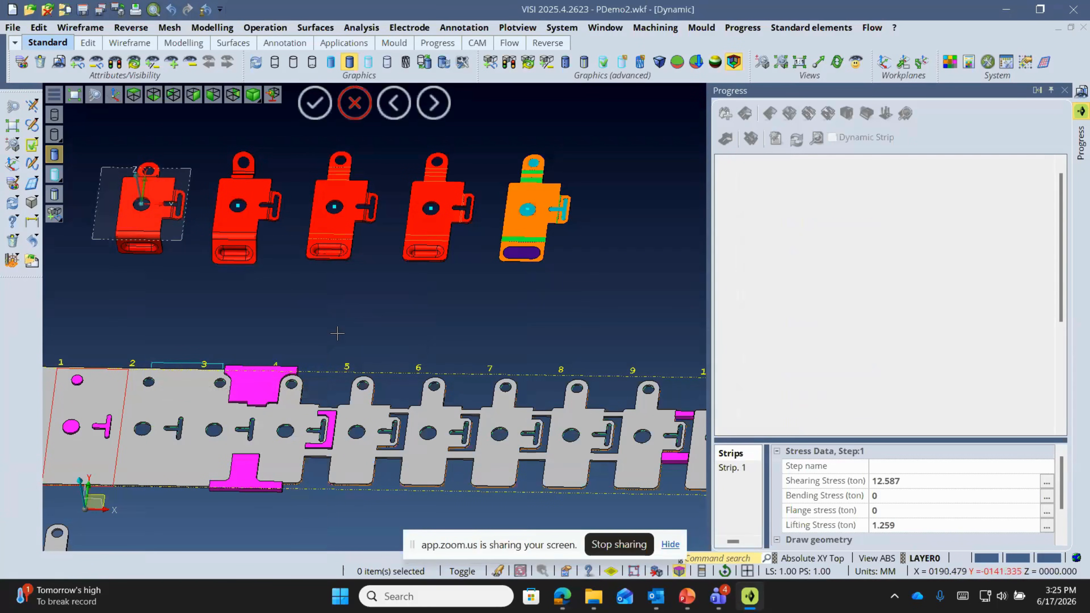
left_click(795, 145)
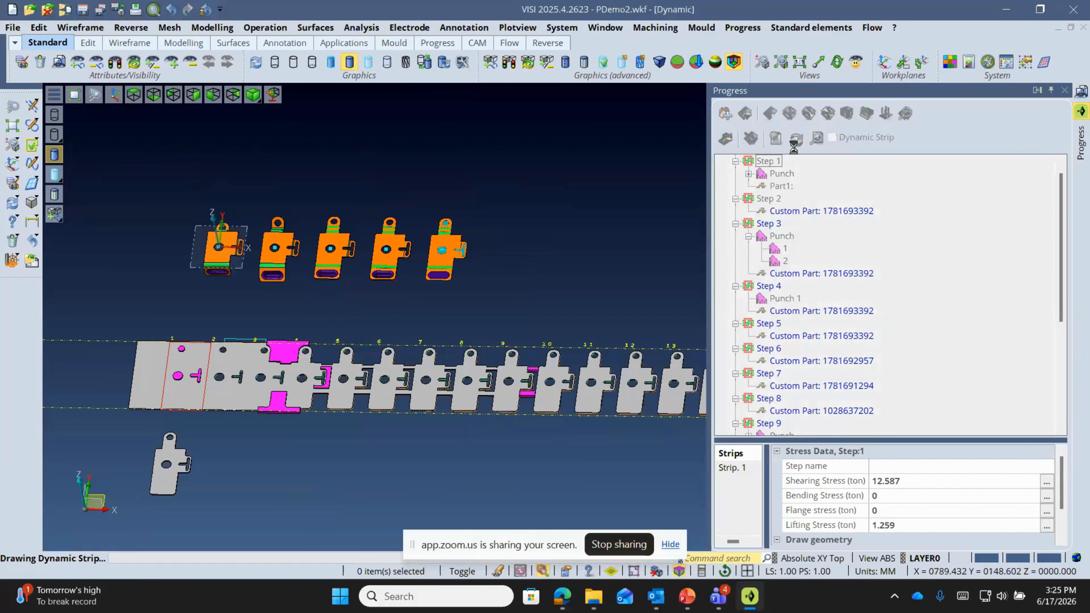
- Examine the formed parts along the updated strip and the connecting webs between stations in top and tilted views
scroll(274, 400, "up", 5)
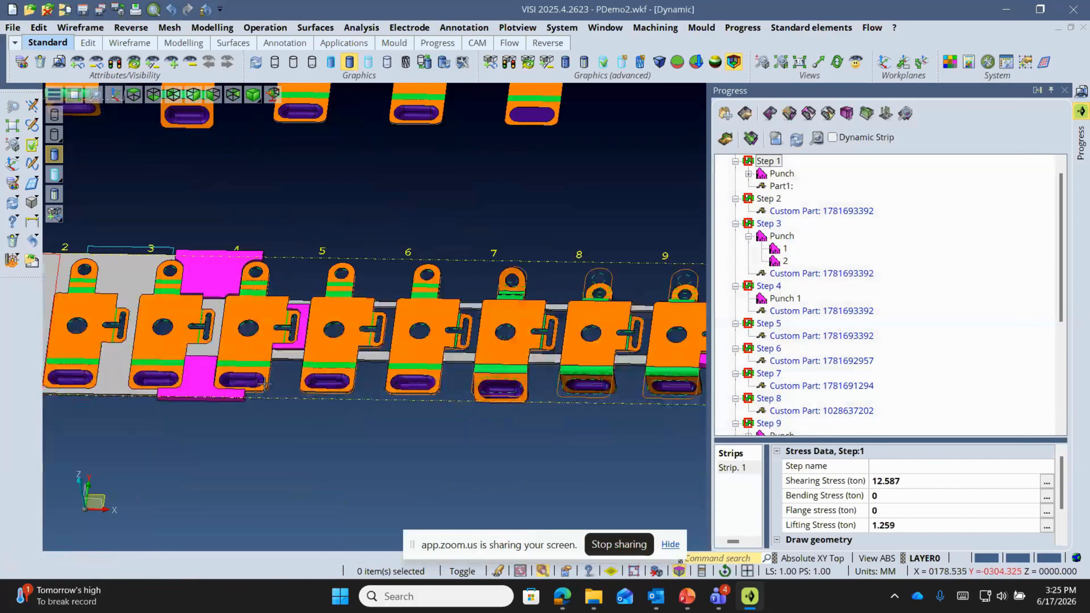
right_click_drag(287, 406, 333, 454)
scroll(254, 334, "down", 3)
scroll(254, 334, "down", 4)
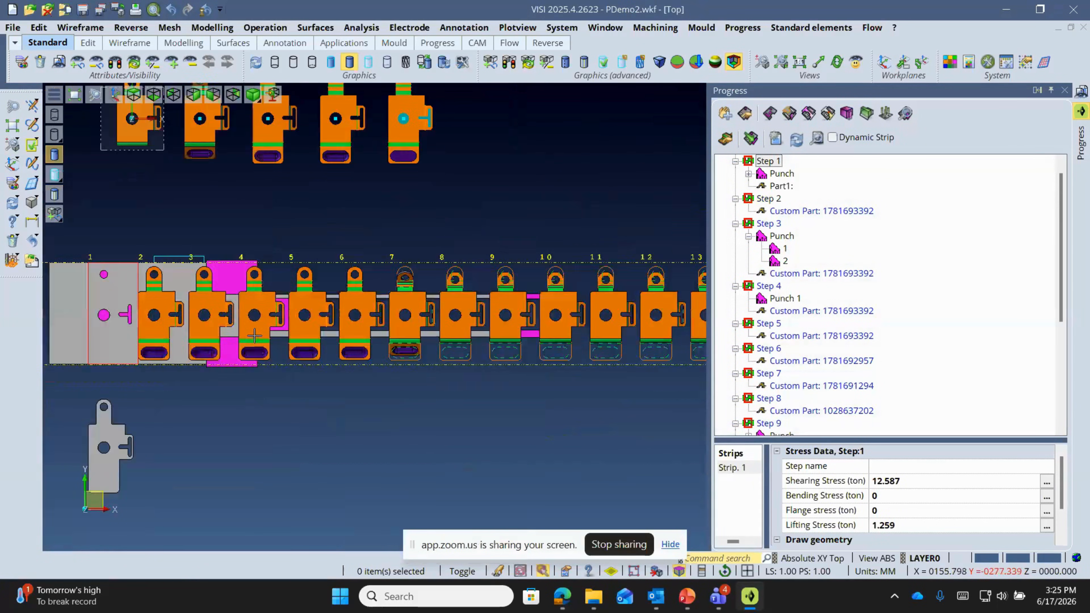
scroll(251, 302, "up", 3)
scroll(251, 302, "down", 3)
scroll(419, 300, "up", 5)
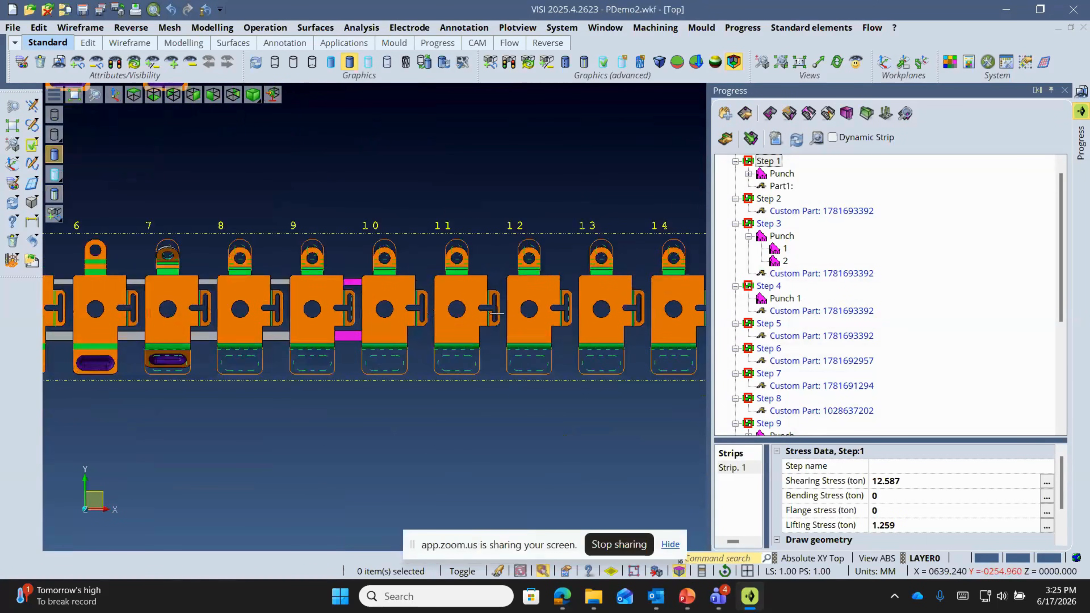
middle_click_drag(188, 214, 184, 164)
scroll(188, 183, "up", 2)
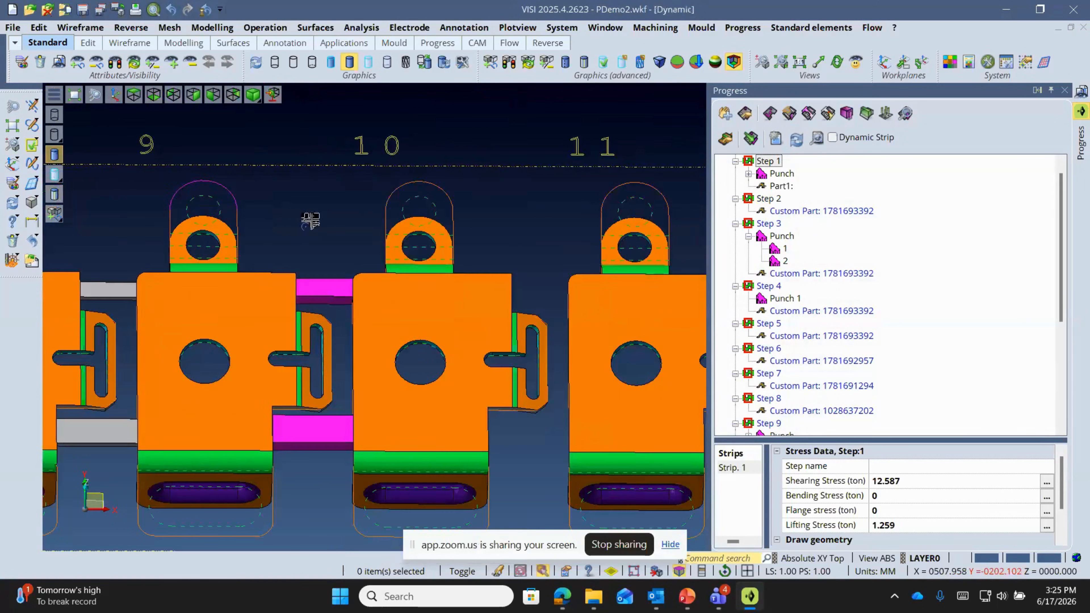
middle_click_drag(323, 231, 331, 244)
scroll(362, 258, "down", 4)
scroll(350, 245, "up", 2)
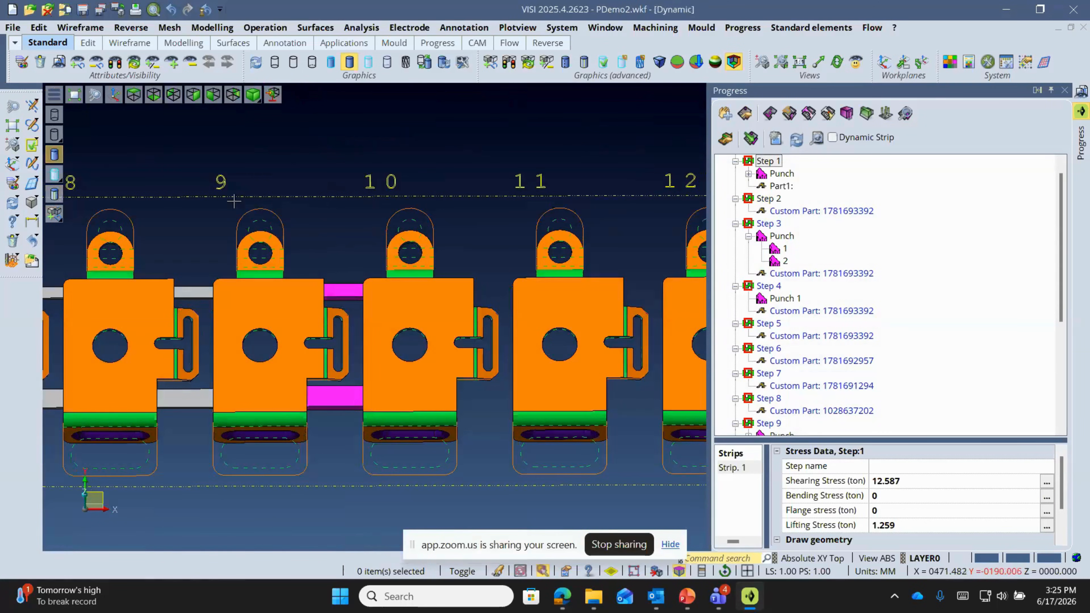
scroll(216, 303, "down", 4)
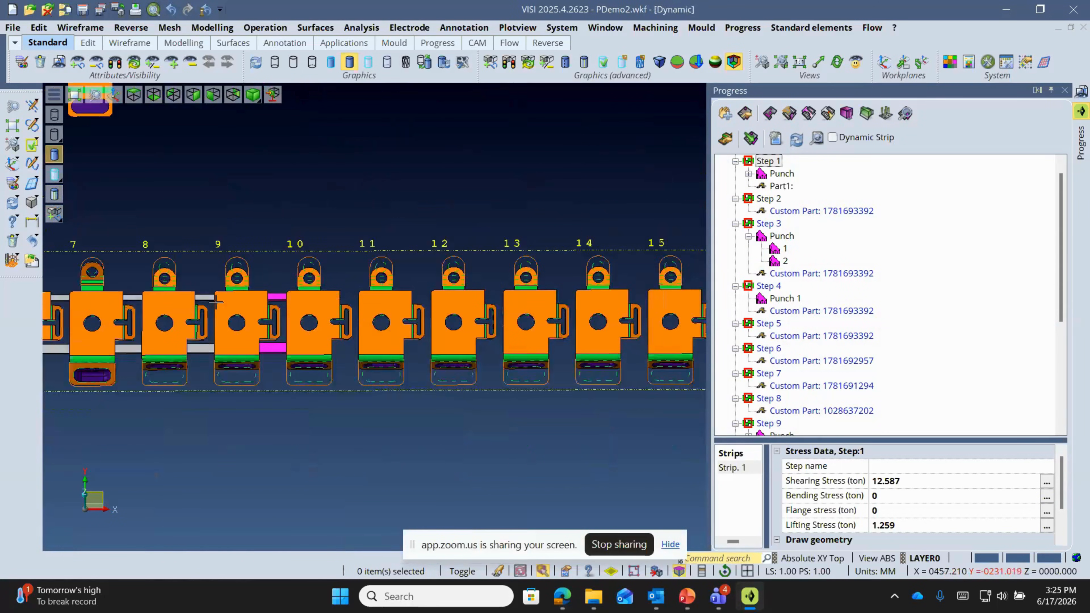
scroll(251, 256, "up", 2)
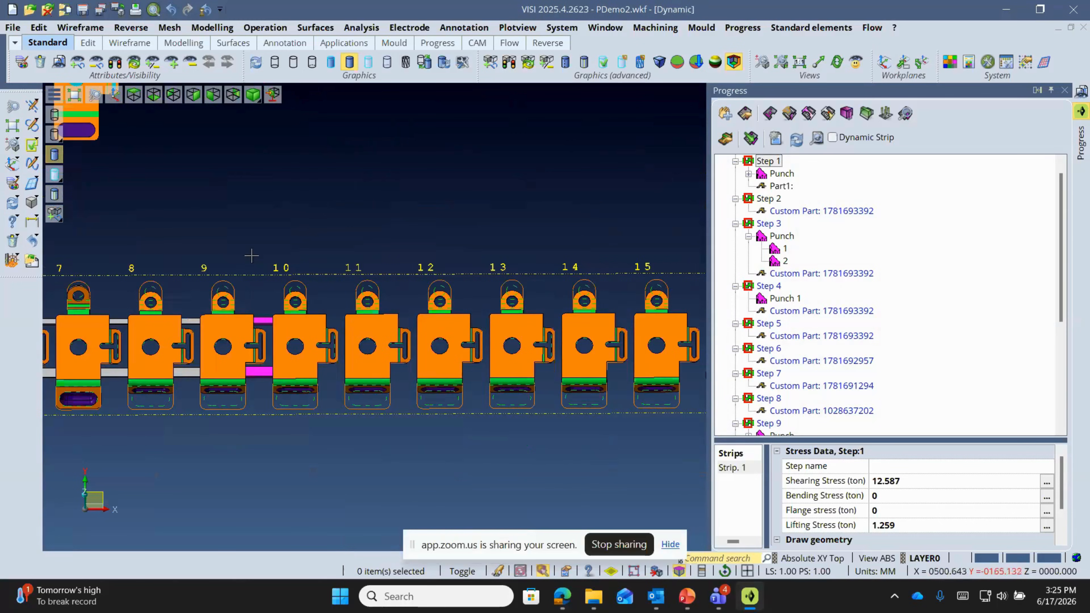
- Reduce the strip definition's number of steps to 11 and update the strip
left_click(745, 113)
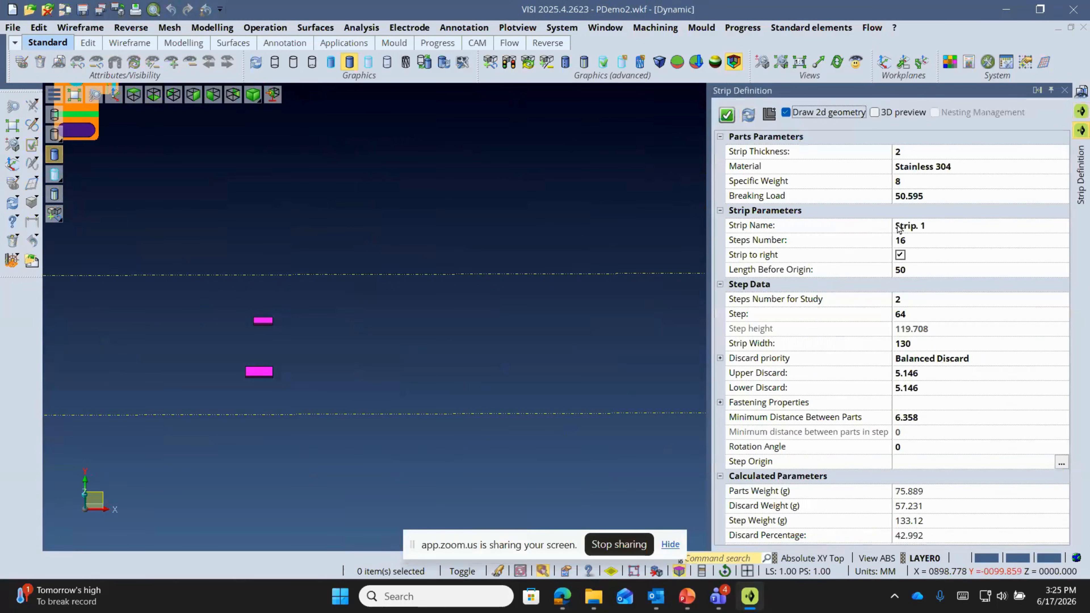
left_click(917, 244)
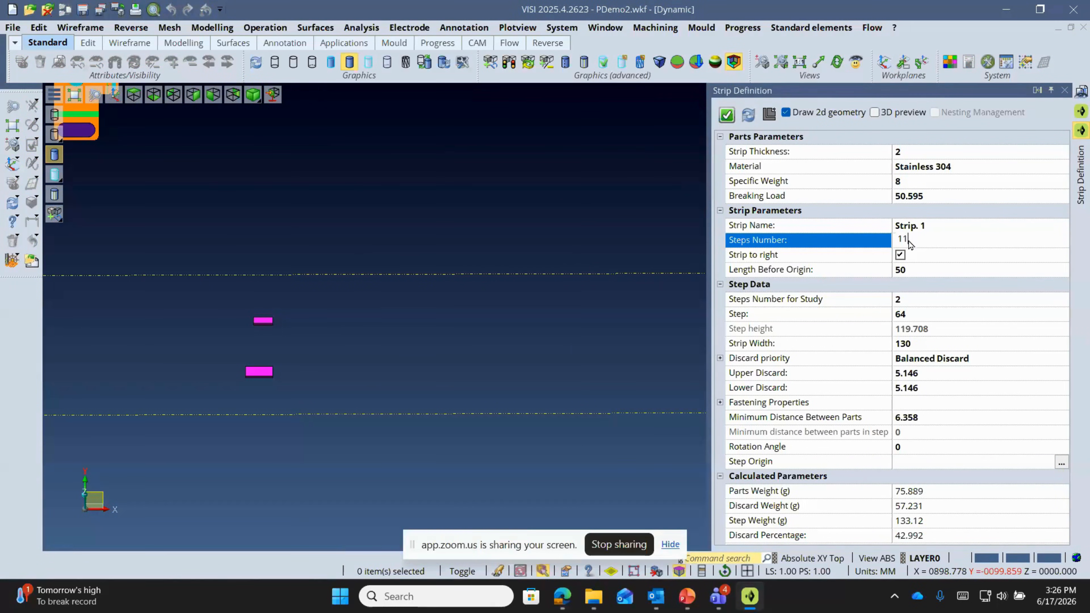
left_click(725, 114)
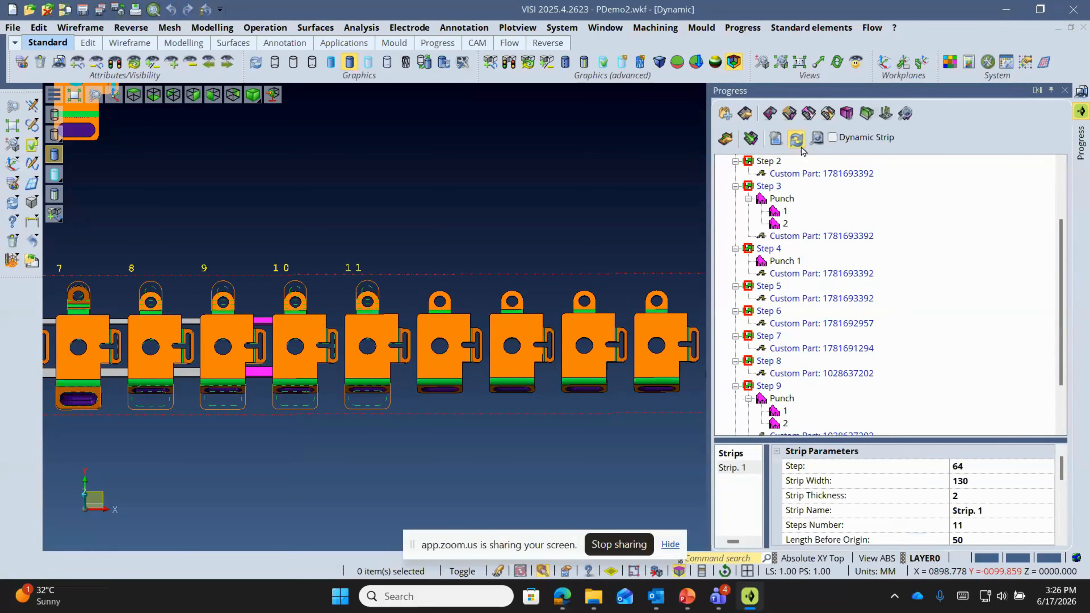
left_click(799, 145)
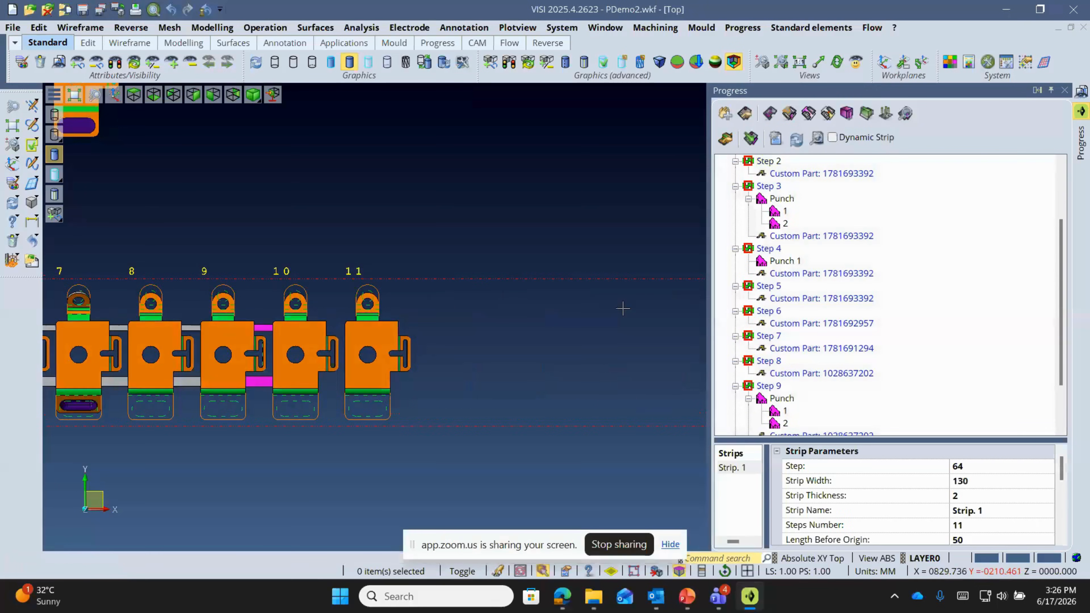
- Create a new bend punch from the inner faces of the slot-shaped emboss on the step 2 part
scroll(622, 308, "down", 5)
scroll(390, 340, "up", 3)
scroll(299, 286, "down", 2)
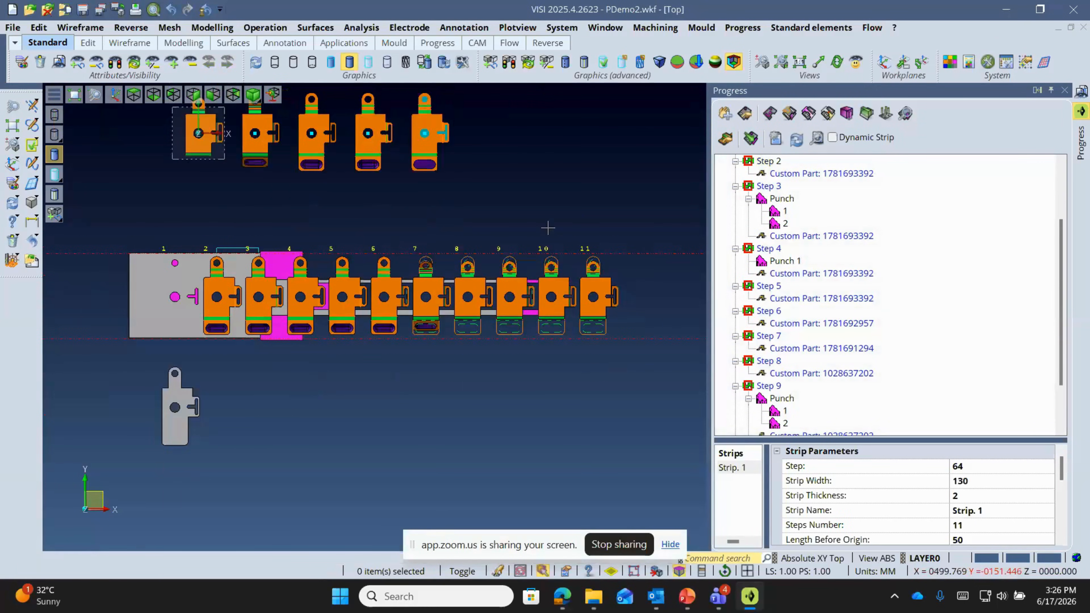
scroll(226, 242, "up", 3)
scroll(428, 331, "down", 3)
scroll(324, 300, "up", 4)
middle_click_drag(324, 301, 300, 348)
scroll(300, 365, "up", 4)
scroll(331, 343, "up", 3)
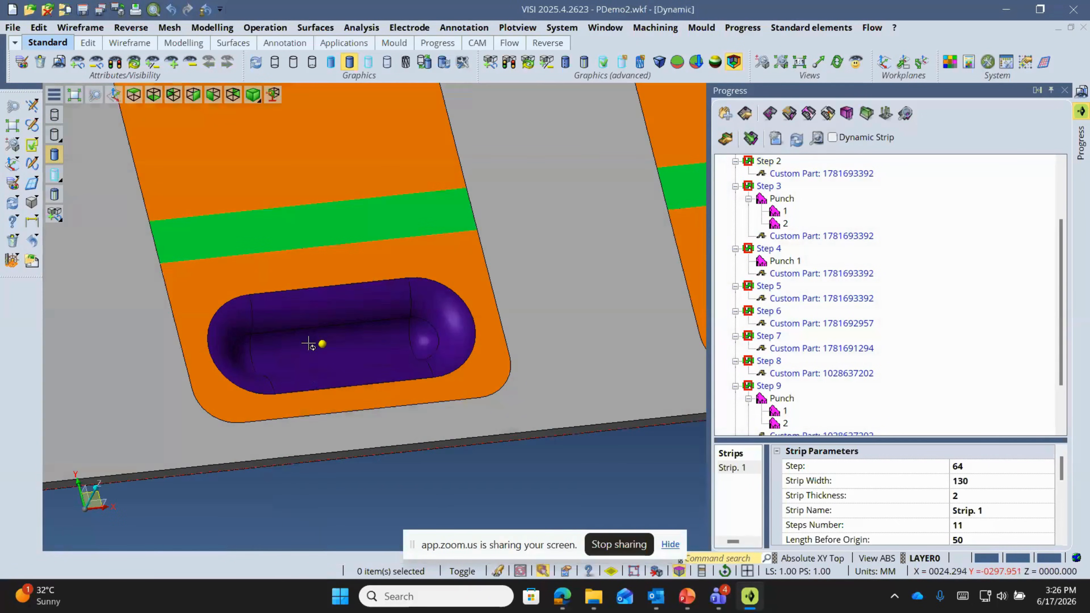
left_click(867, 113)
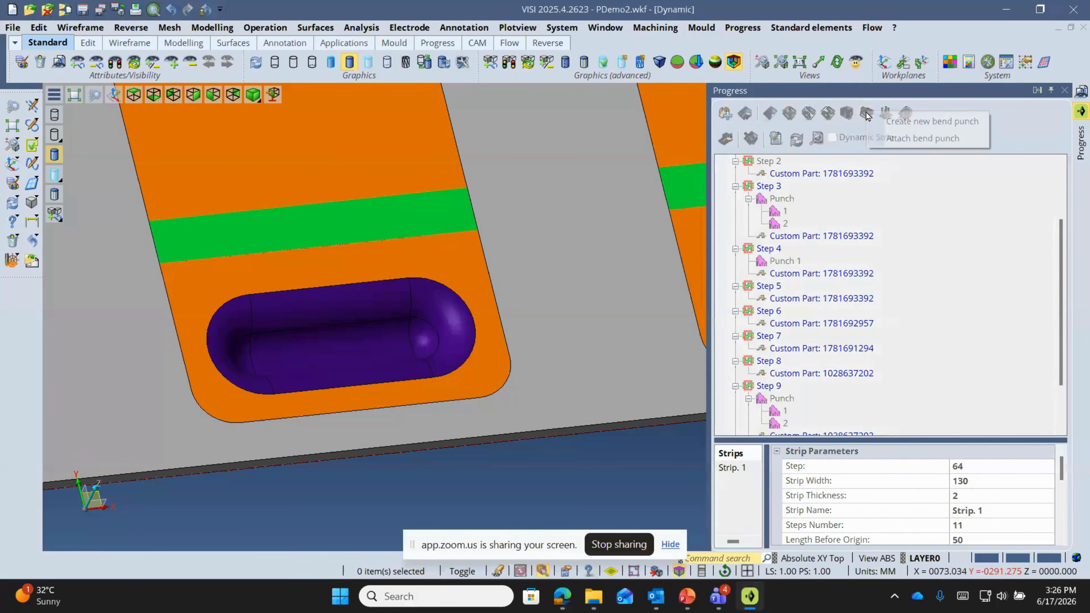
left_click(892, 124)
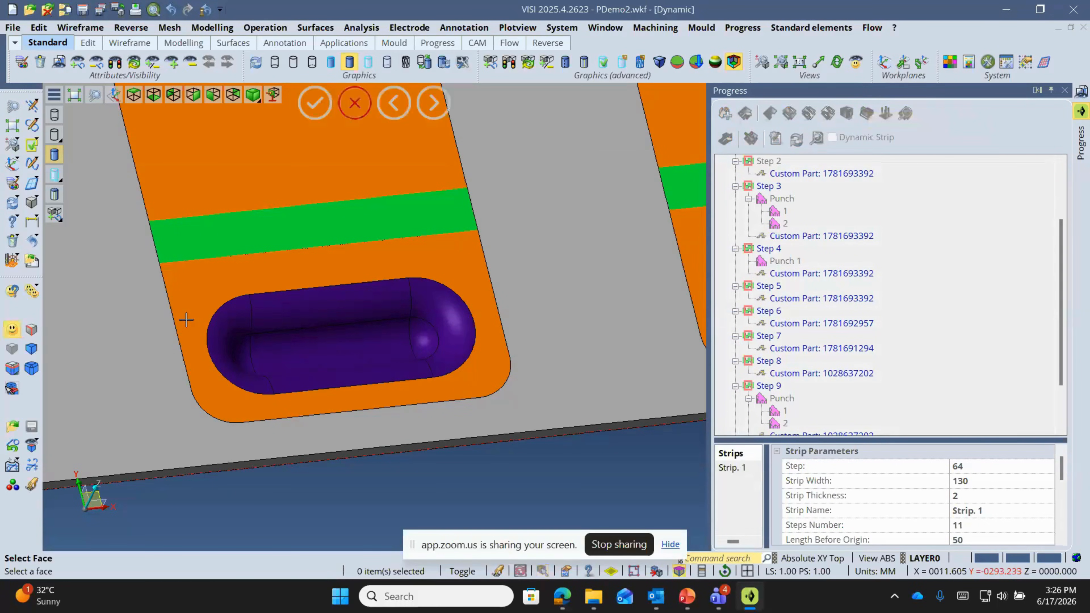
scroll(284, 329, "up", 3)
left_click(300, 329)
left_click(372, 314)
left_click(372, 382)
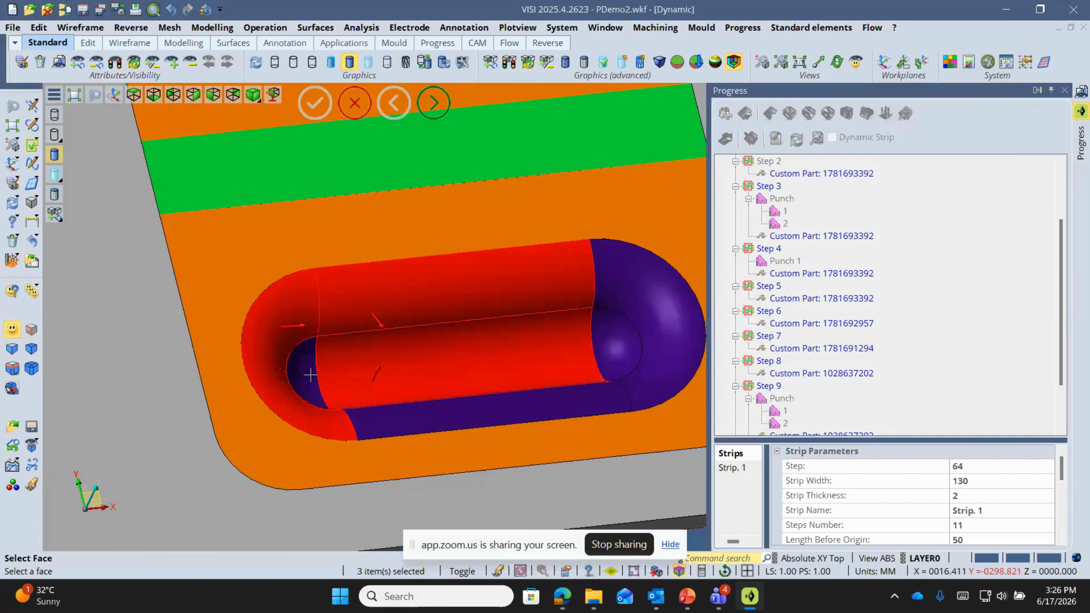
left_click(310, 375)
left_click(410, 421)
left_click(646, 387)
left_click(623, 355)
right_click(623, 355)
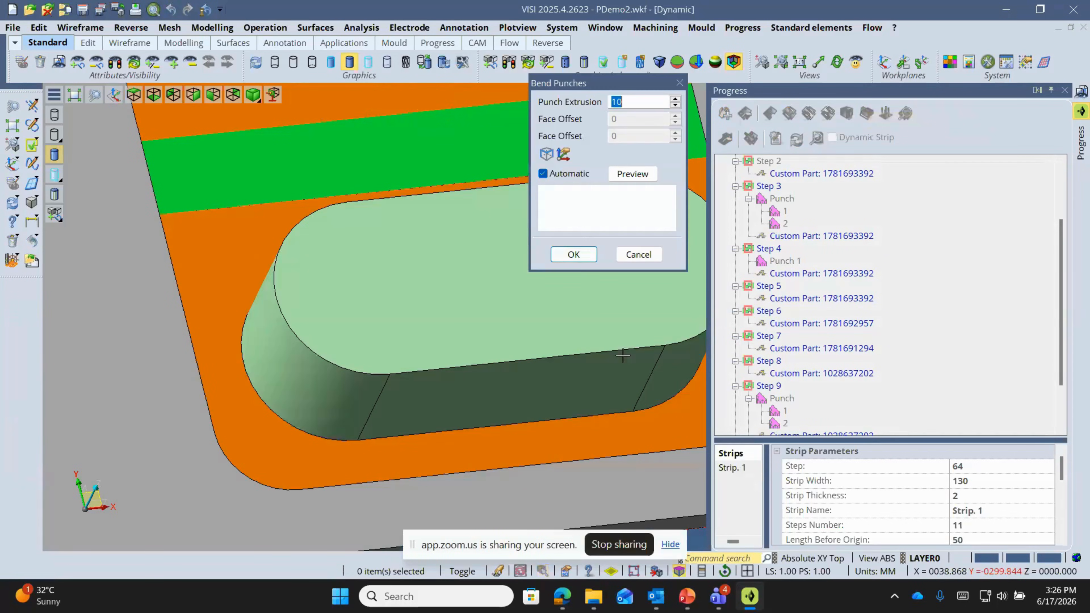
- Set the step 2 emboss punch's extrusion to 14 mm and accept it
scroll(373, 336, "down", 2)
left_click(675, 100)
left_click(676, 101)
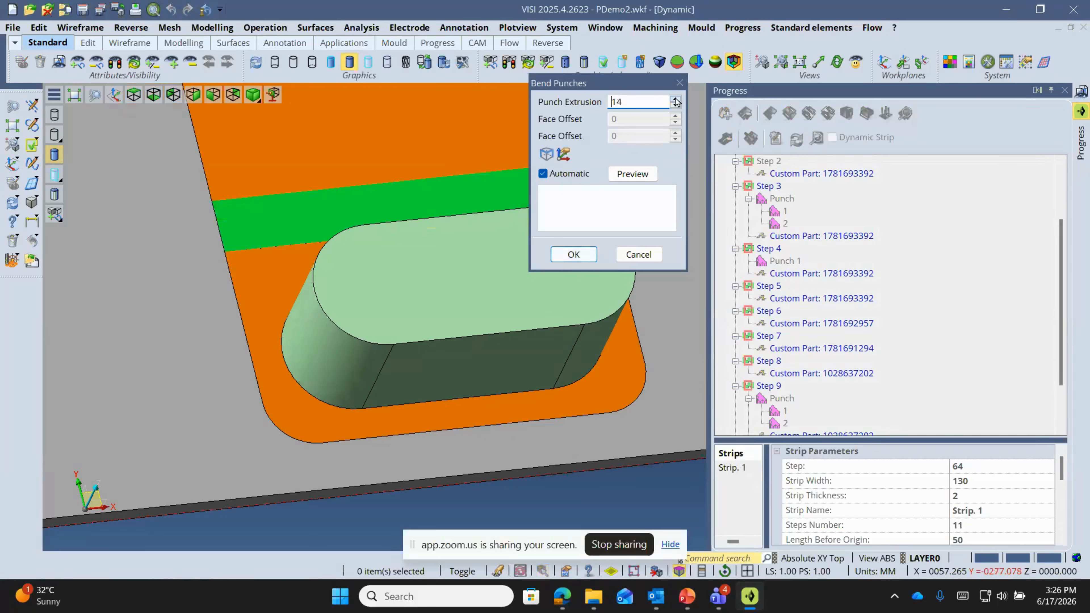
left_click(574, 254)
- Generate a bend punch from the outer bend faces of the partly bent embossed flange at step 7
scroll(214, 292, "down", 2)
scroll(214, 292, "down", 4)
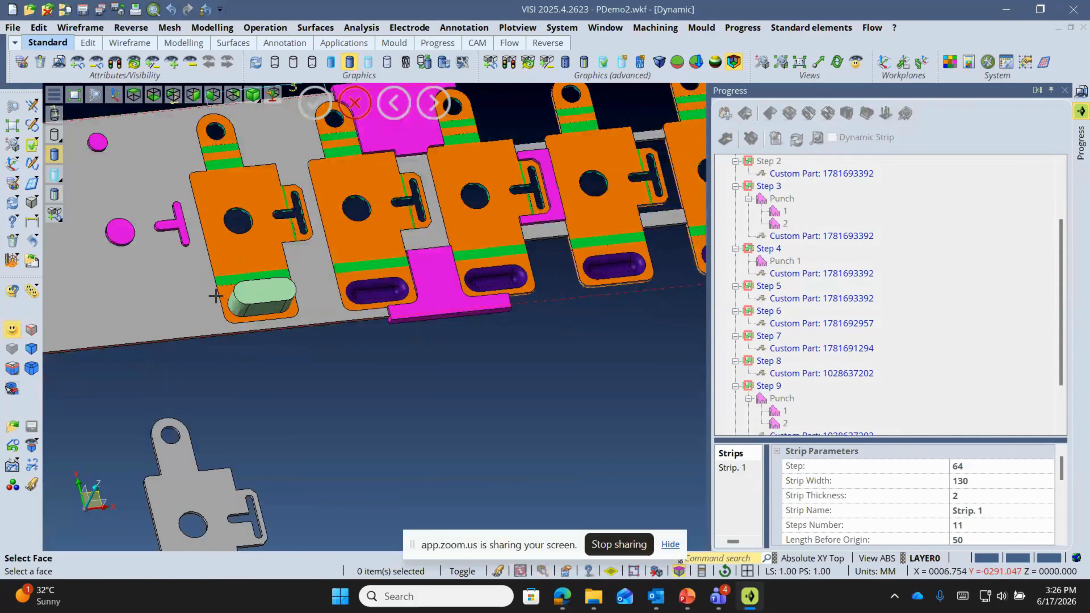
scroll(505, 256, "up", 3)
scroll(371, 268, "up", 5)
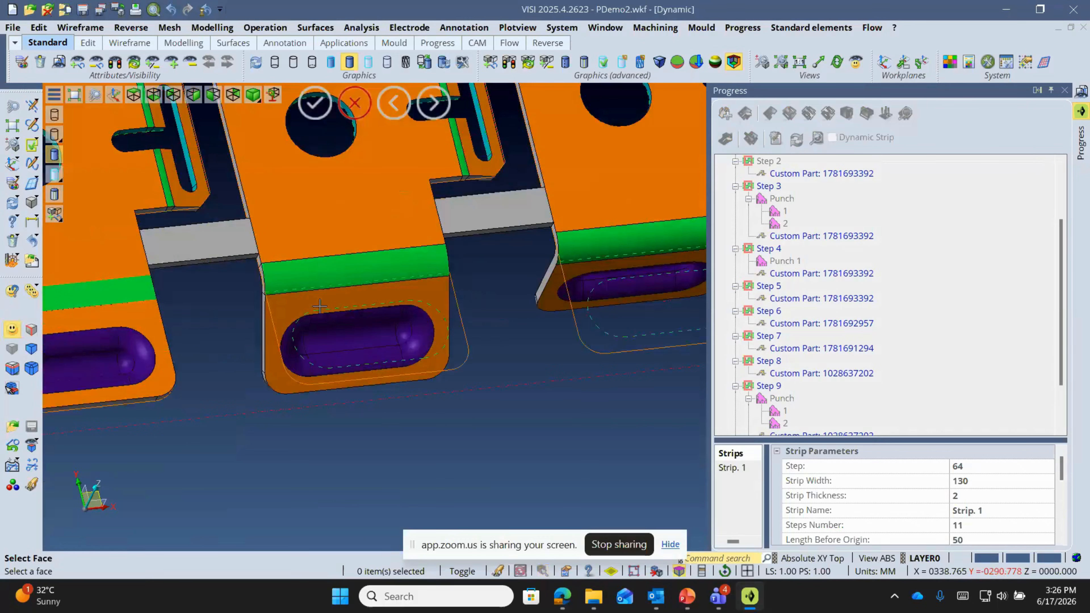
middle_click_drag(316, 304, 328, 279)
left_click(328, 282)
left_click(331, 260)
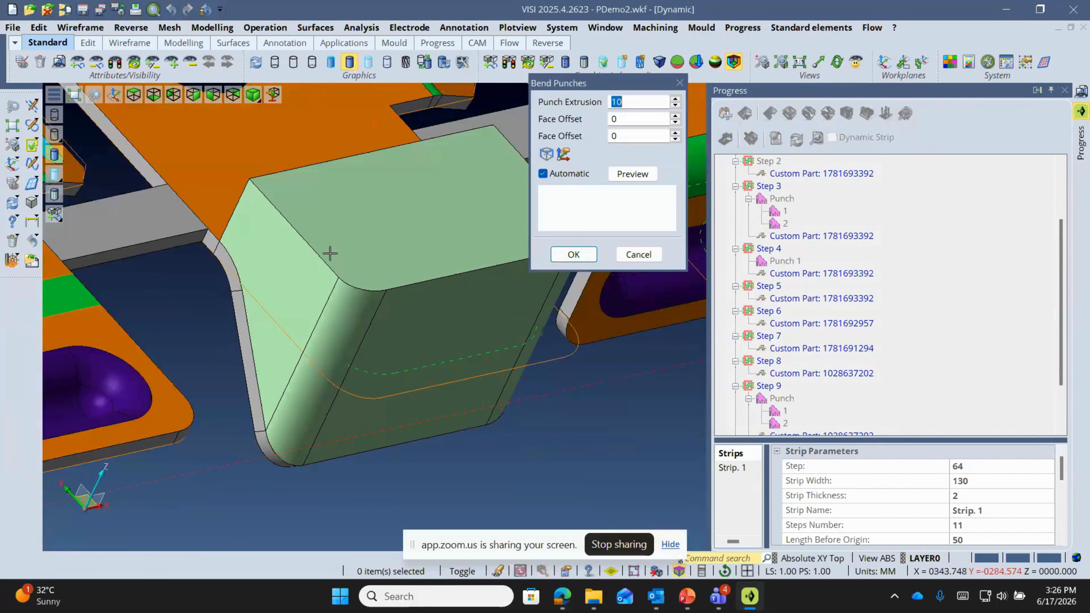
- Give the step 7 flange punch a 13 mm extrusion and 2 mm for both face offsets, and accept it
scroll(346, 353, "down", 2)
left_click(674, 99)
left_click(673, 99)
left_click(673, 99)
left_click(674, 116)
left_click(674, 116)
middle_click_drag(373, 252, 324, 250)
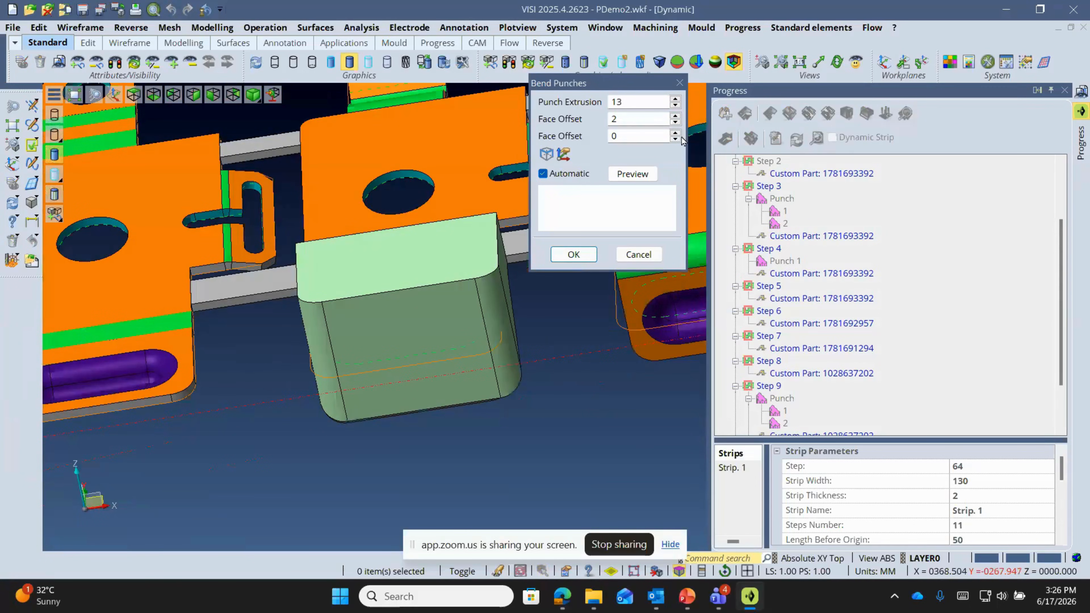
left_click(675, 133)
left_click(676, 137)
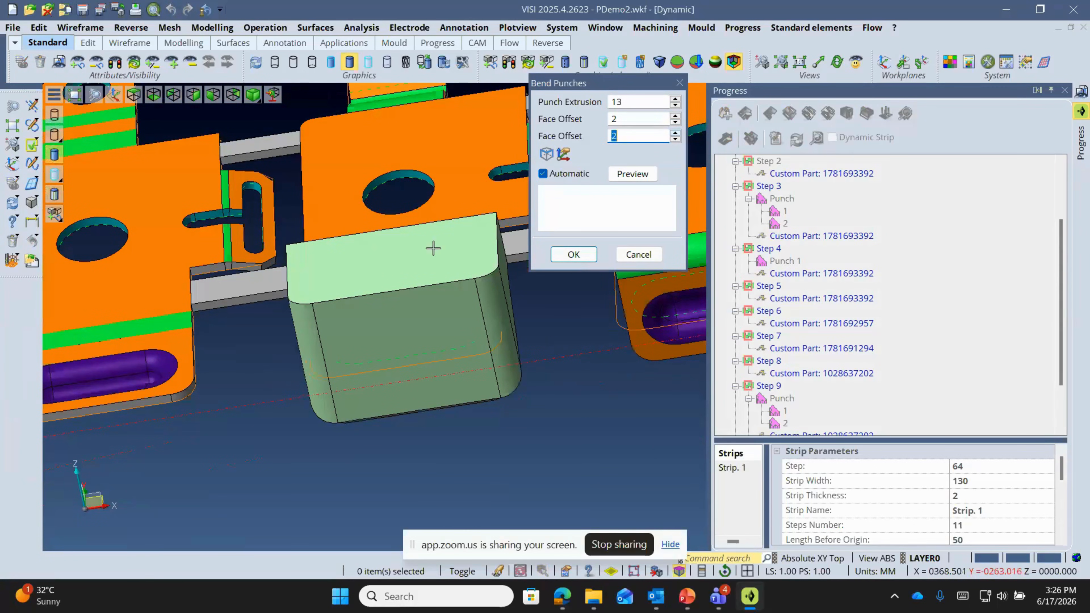
middle_click_drag(433, 246, 345, 173)
left_click(583, 259)
- Select the bend, flange and emboss faces on the underside of the step 7 part for an opposing bend punch
scroll(322, 309, "down", 2)
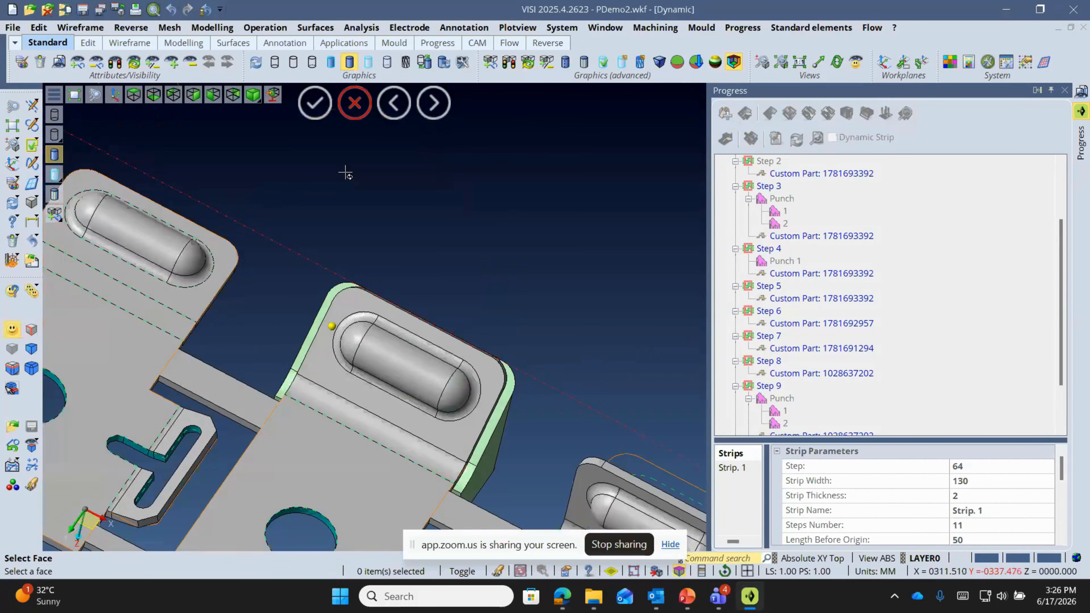
scroll(343, 396, "up", 3)
left_click(306, 422)
left_click(322, 382)
left_click(330, 335)
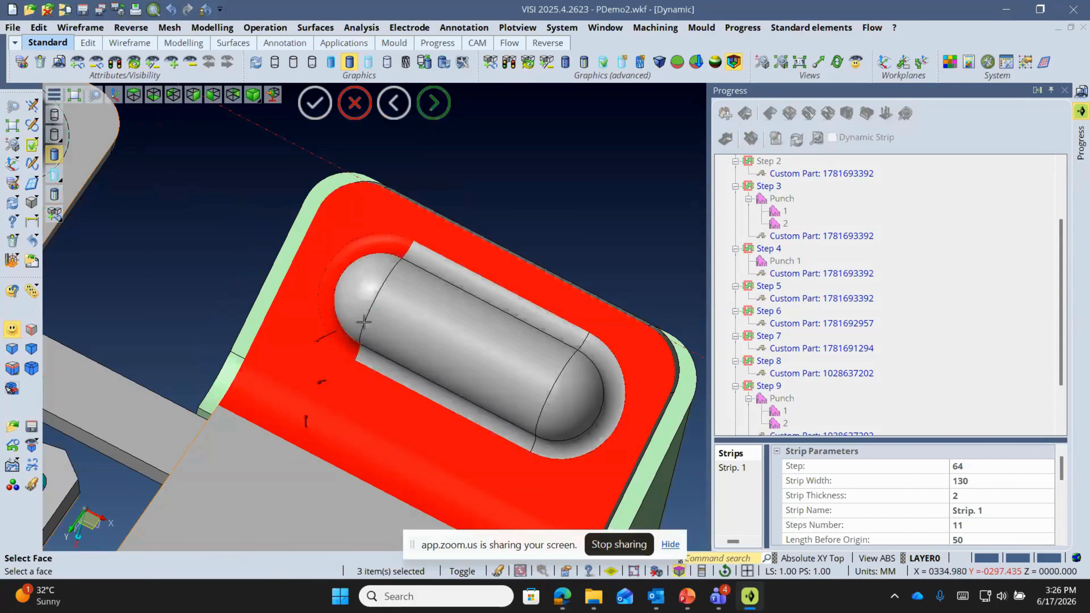
left_click(380, 305)
left_click(365, 283)
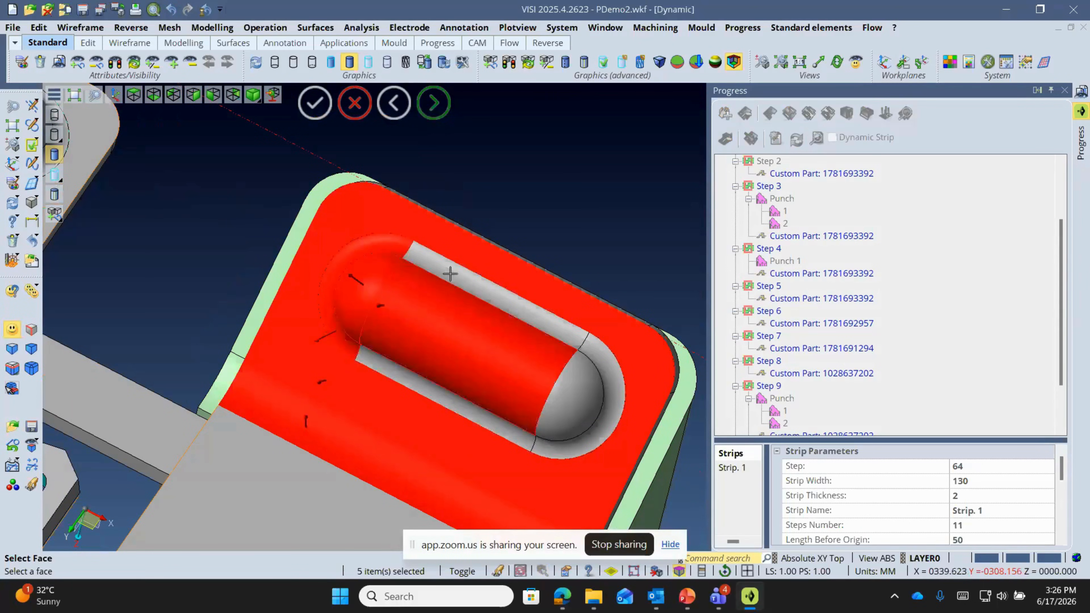
left_click(450, 274)
left_click(589, 356)
left_click(572, 385)
left_click(486, 420)
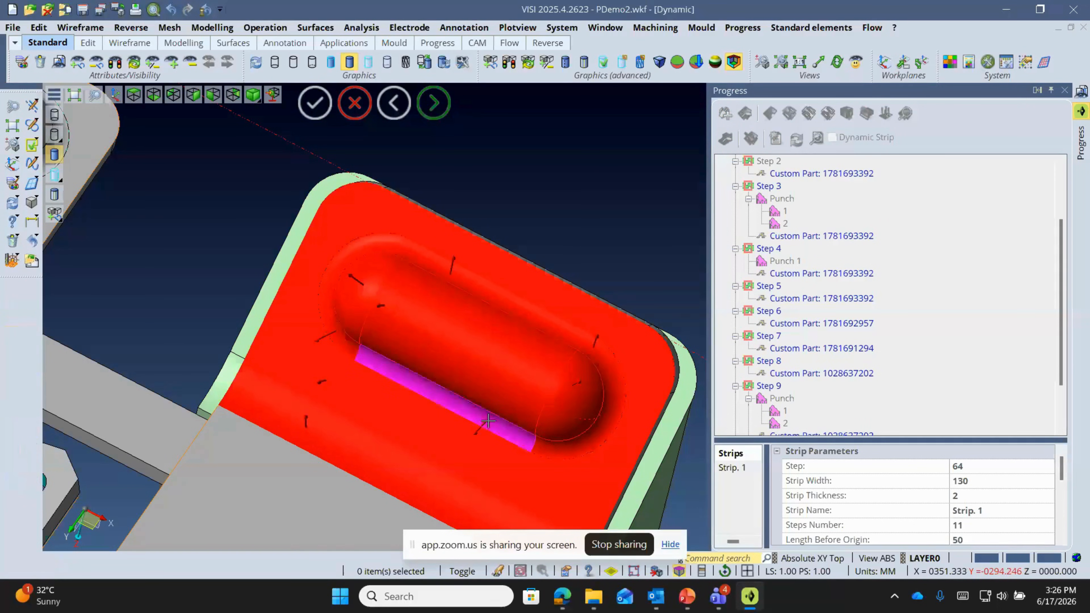
right_click(486, 420)
- Align the opposing step 7 punch's extrusion direction with the Z axis
scroll(427, 280, "down", 1)
scroll(427, 280, "down", 3)
left_click(562, 154)
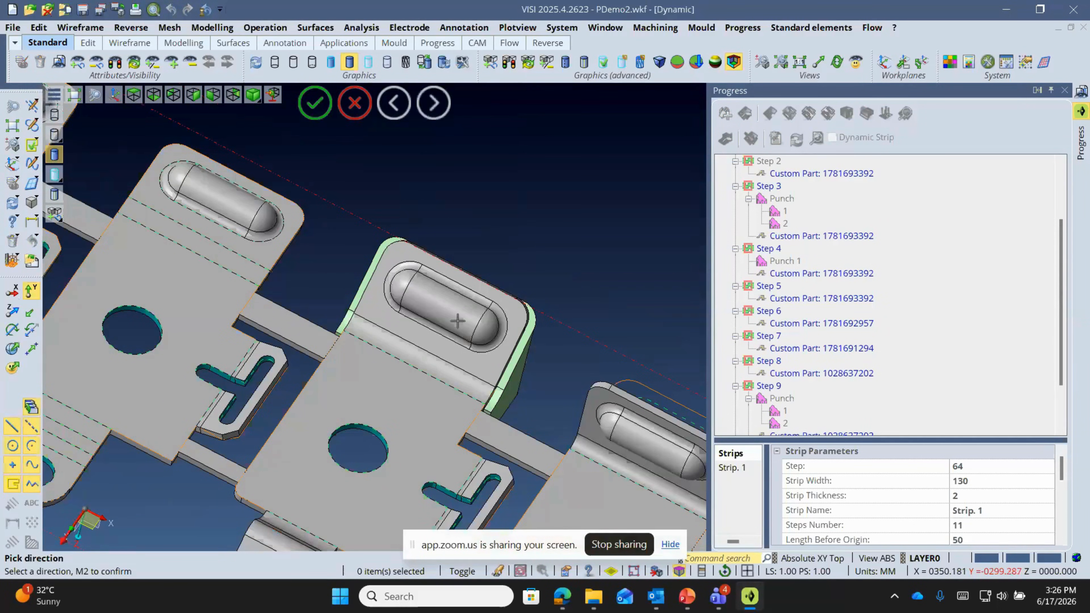
middle_click_drag(457, 320, 446, 300)
left_click(13, 309)
right_click(511, 261)
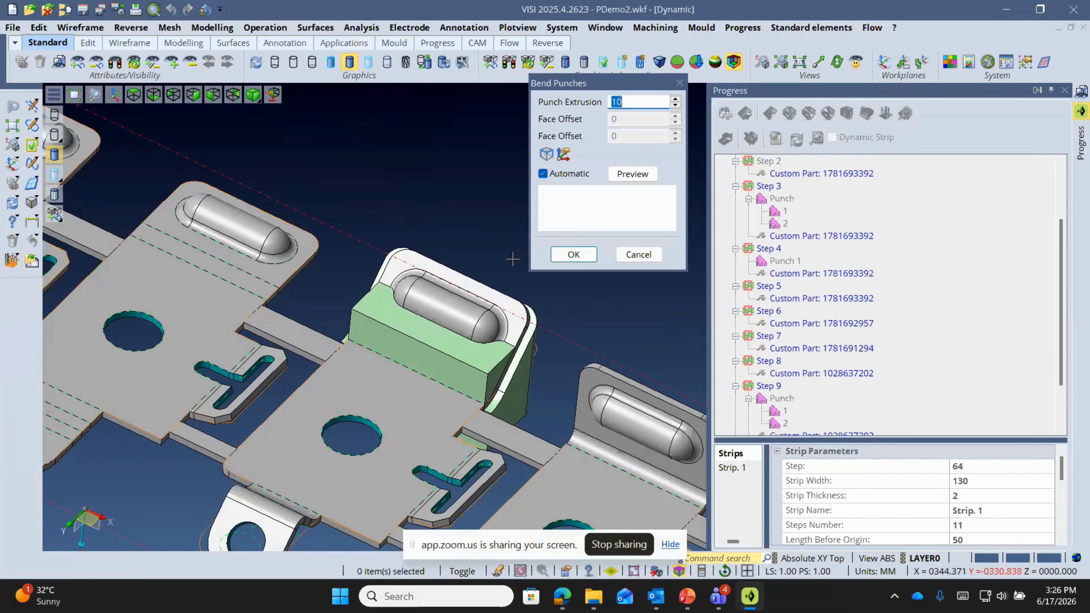
- Set the opposing step 7 punch's extrusion to 30 mm, accept it and finish creating bend punches
type("30")
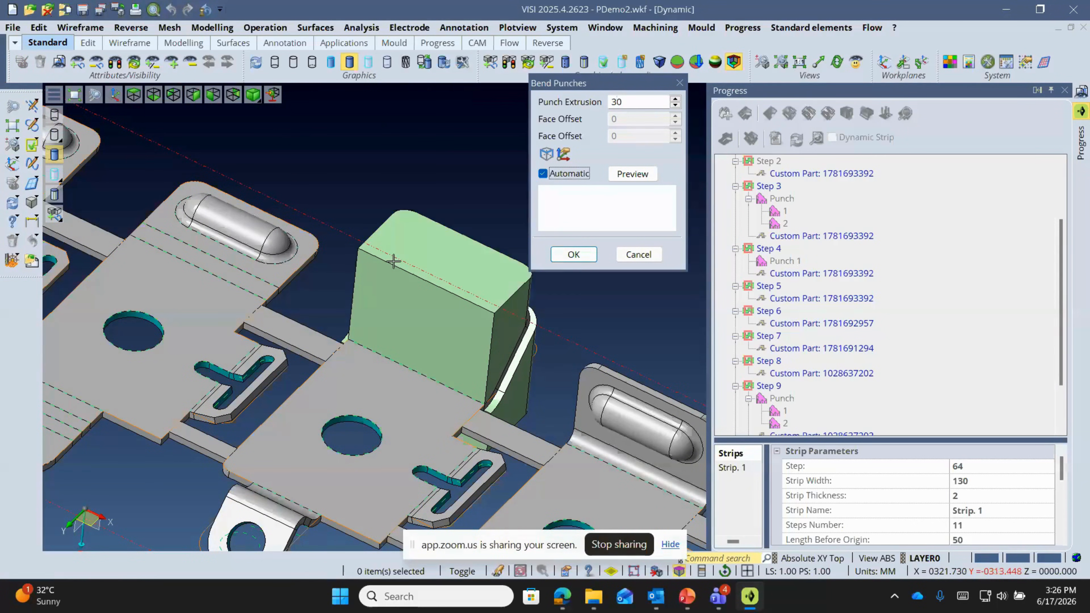
scroll(388, 301, "up", 2)
middle_click_drag(388, 302, 382, 439)
left_click(567, 260)
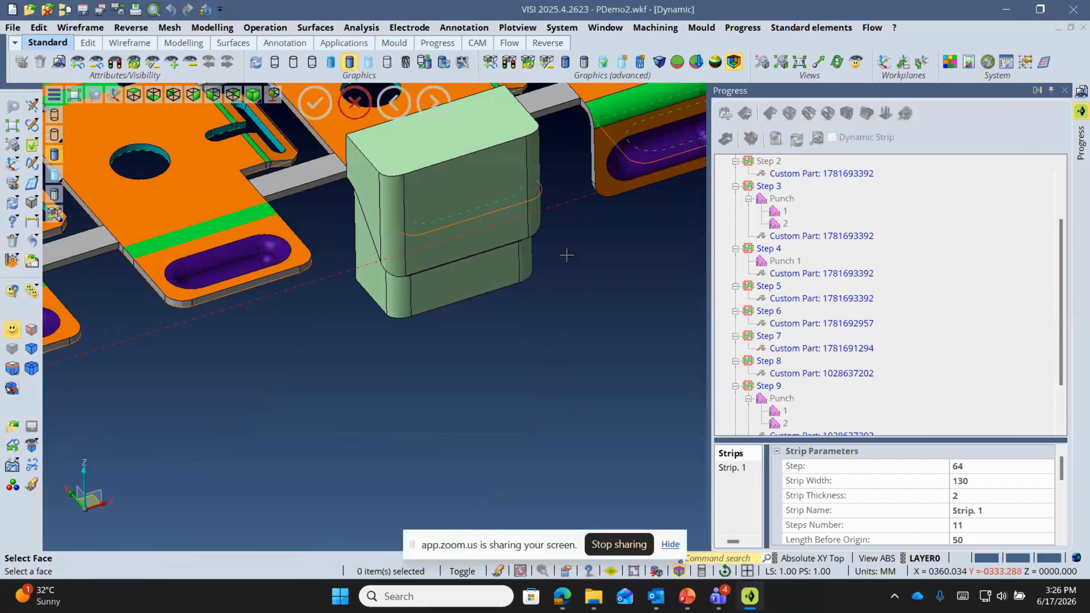
scroll(460, 352, "down", 3)
right_click(464, 355)
- Show the strip's HTML report in the browser and return to the VISI model
scroll(465, 355, "down", 3)
middle_click_drag(317, 258, 302, 275)
scroll(302, 275, "down", 1)
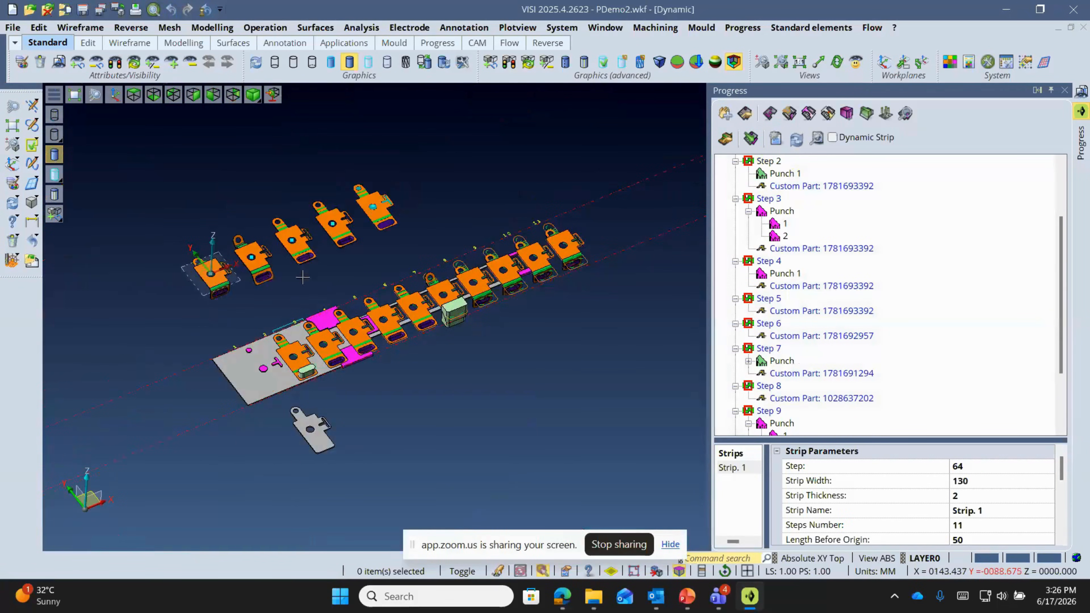
middle_click_drag(610, 340, 594, 341)
left_click(815, 139)
left_click(852, 146)
left_click(578, 333)
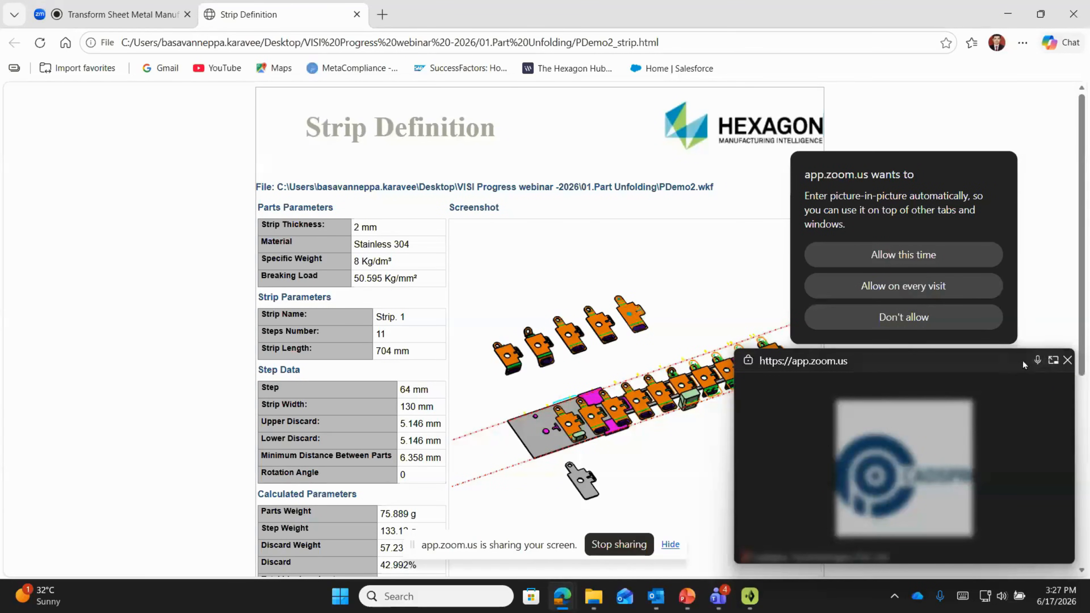
left_click(1054, 360)
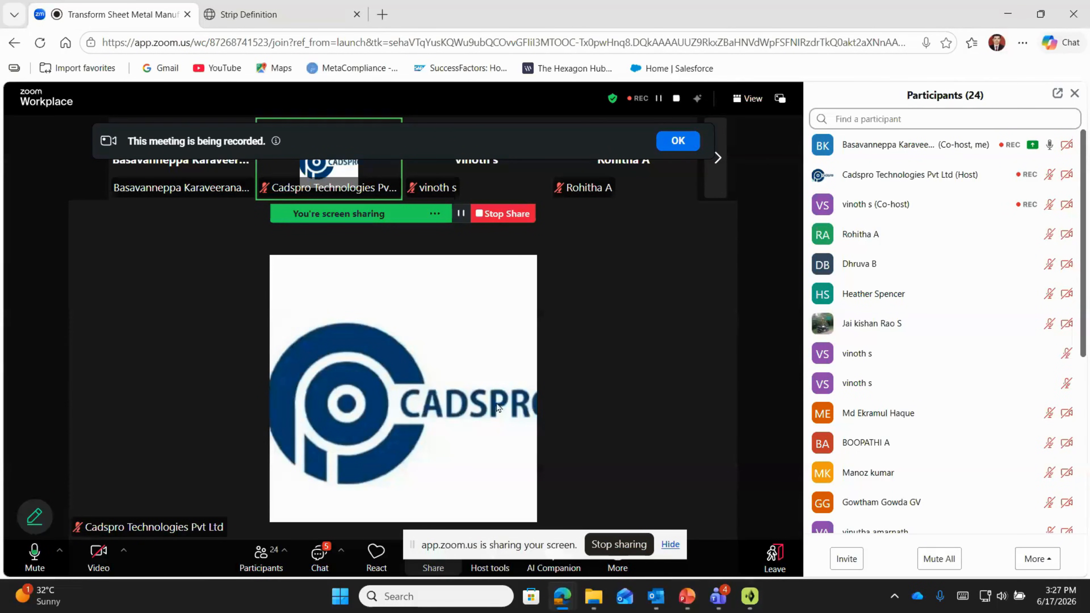
left_click(1008, 14)
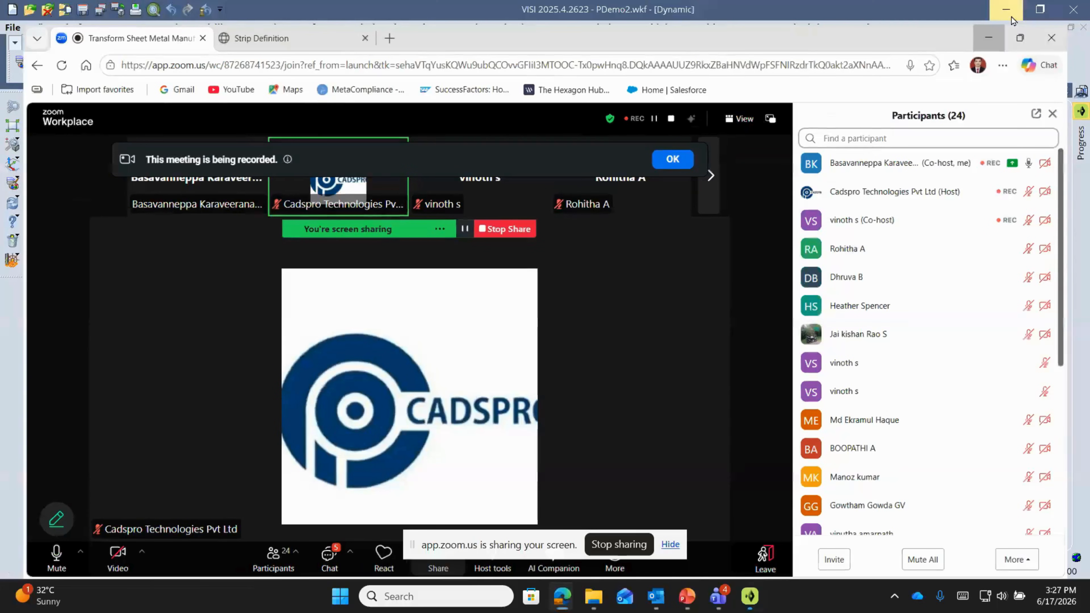
- Show the HTML report for a closer view of the strip and allow the meeting's picture-in-picture this time
scroll(510, 277, "up", 2)
left_click(817, 138)
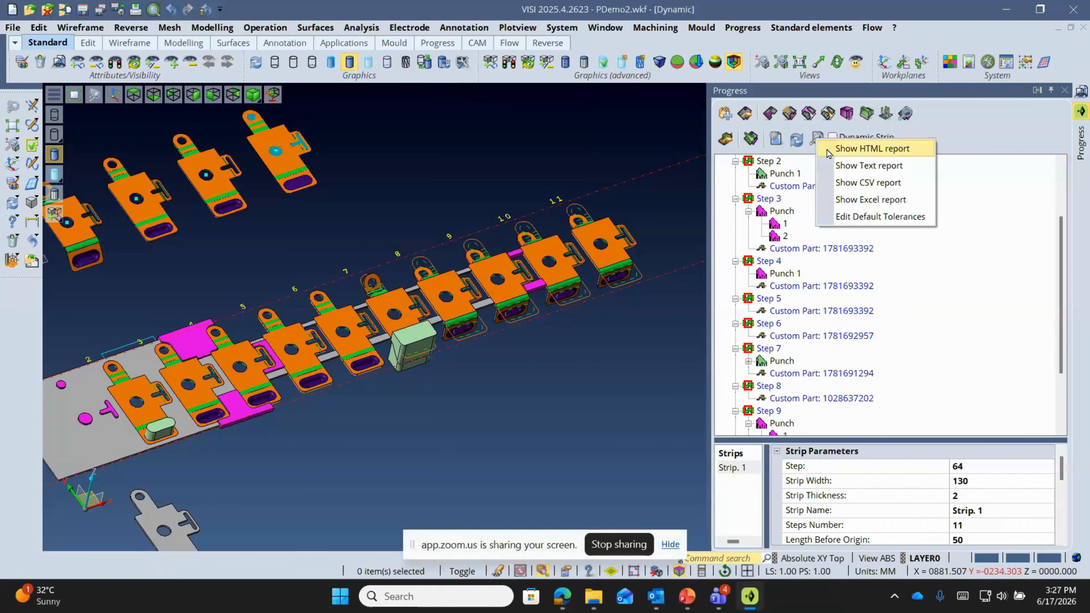
left_click(830, 149)
left_click(575, 330)
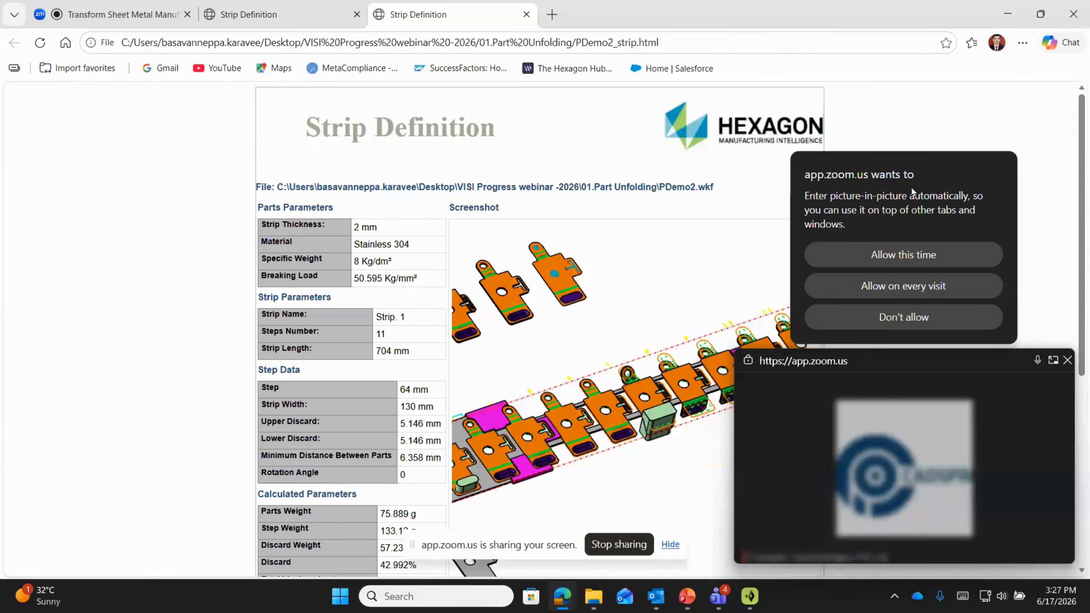
left_click(890, 260)
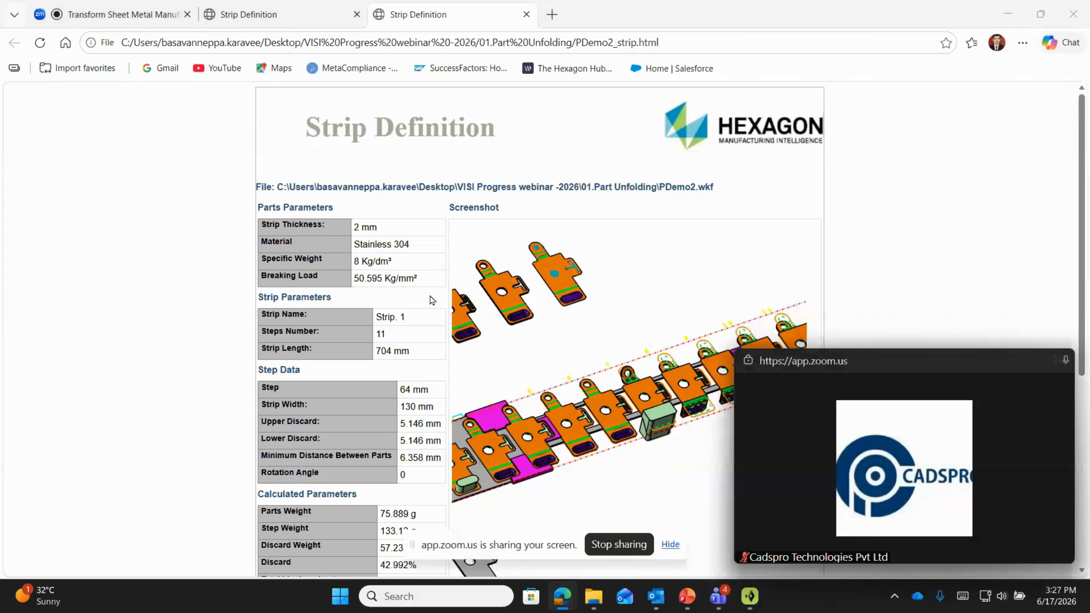
- Examine the report's calculated parameters, strip stress data and punch perimeters, highlighting the individual stress values
scroll(434, 301, "down", 6)
mouse_move(1085, 307)
left_mouse_down()
mouse_move(1084, 180)
mouse_move(1088, 313)
left_mouse_up()
left_click_drag(367, 322, 401, 363)
left_click(370, 361)
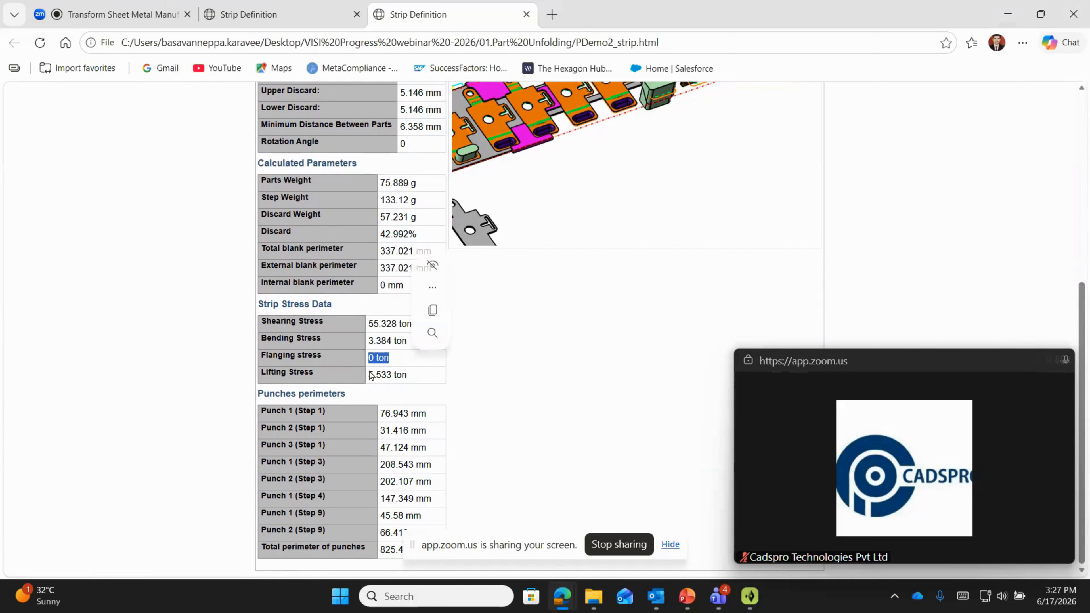
left_click_drag(368, 324, 421, 347)
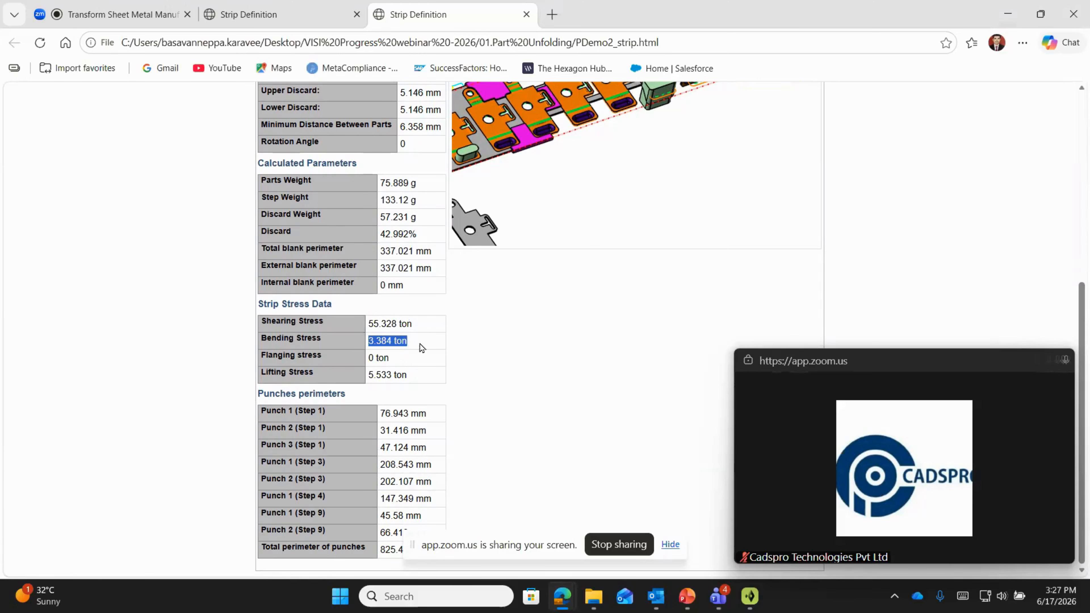
- Close both Strip Definition report pages and switch back to VISI
left_click(527, 14)
left_click(356, 14)
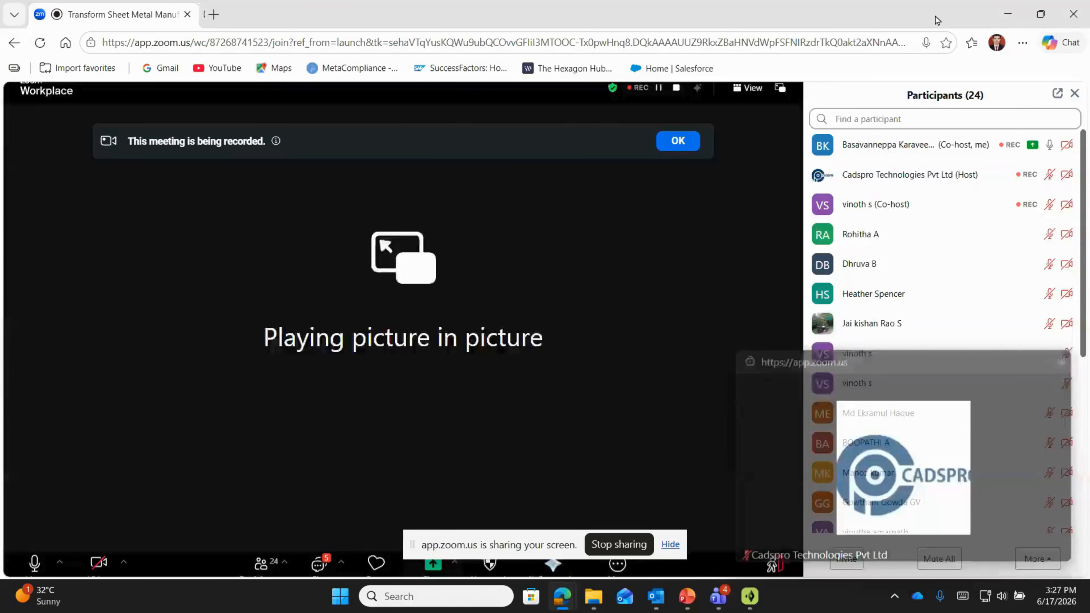
left_click(1006, 16)
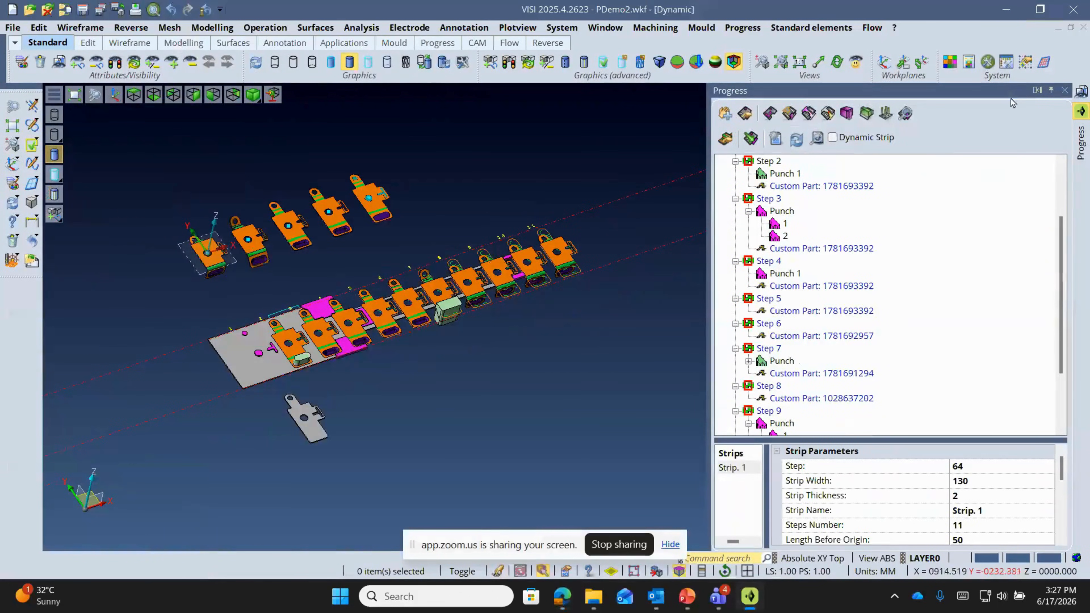
- Close the Progress view of the strip and start a new empty document
left_click(1065, 90)
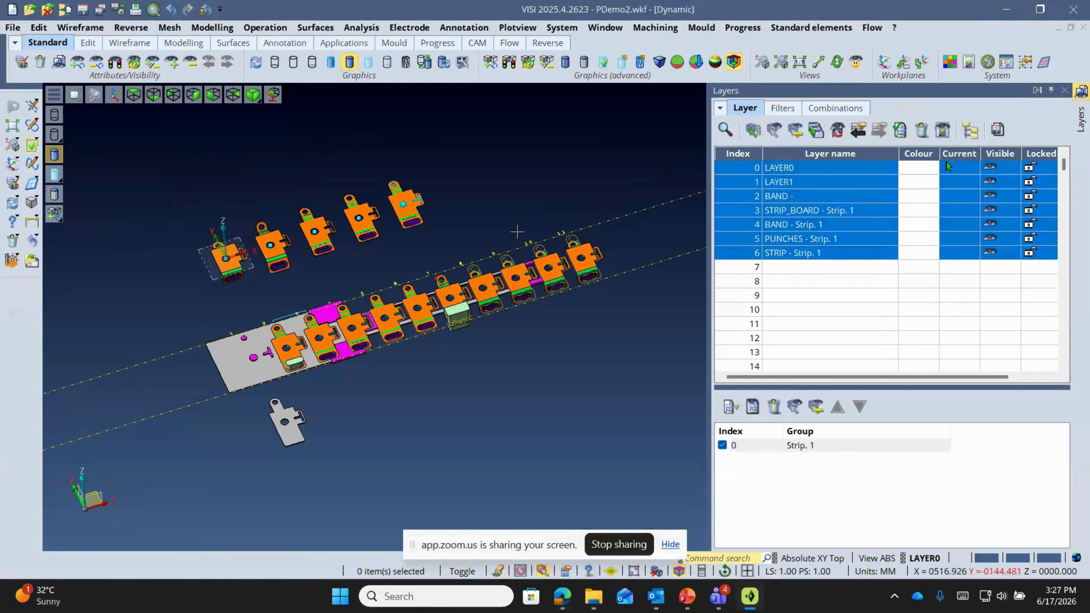
left_click(12, 27)
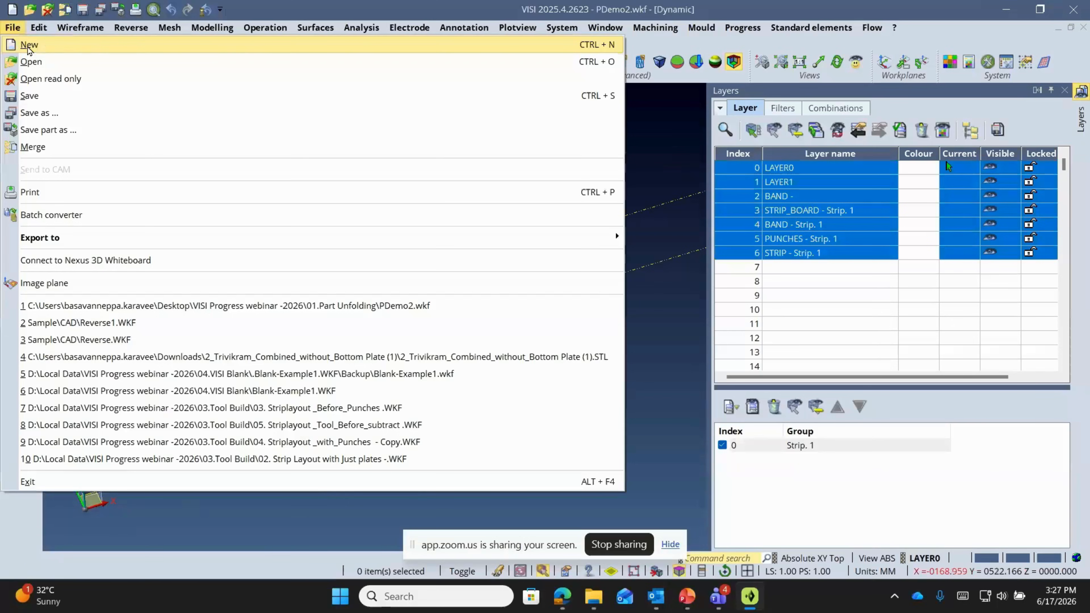
left_click(29, 46)
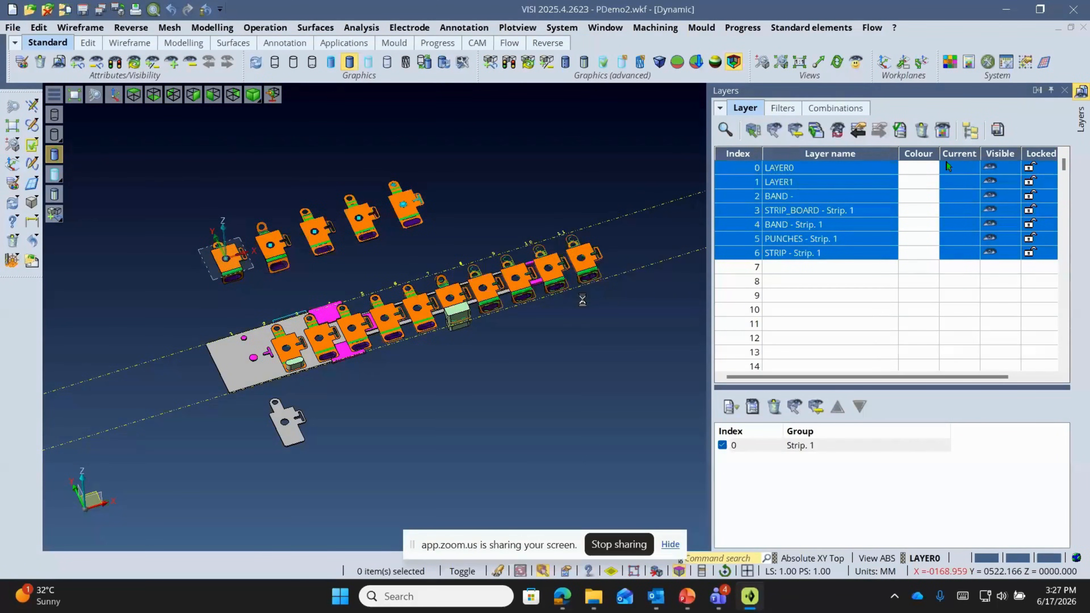
- Open the file 01.Finished Strip Layout.WKF from the 03.Tool Build folder of the webinar files
left_click(12, 27)
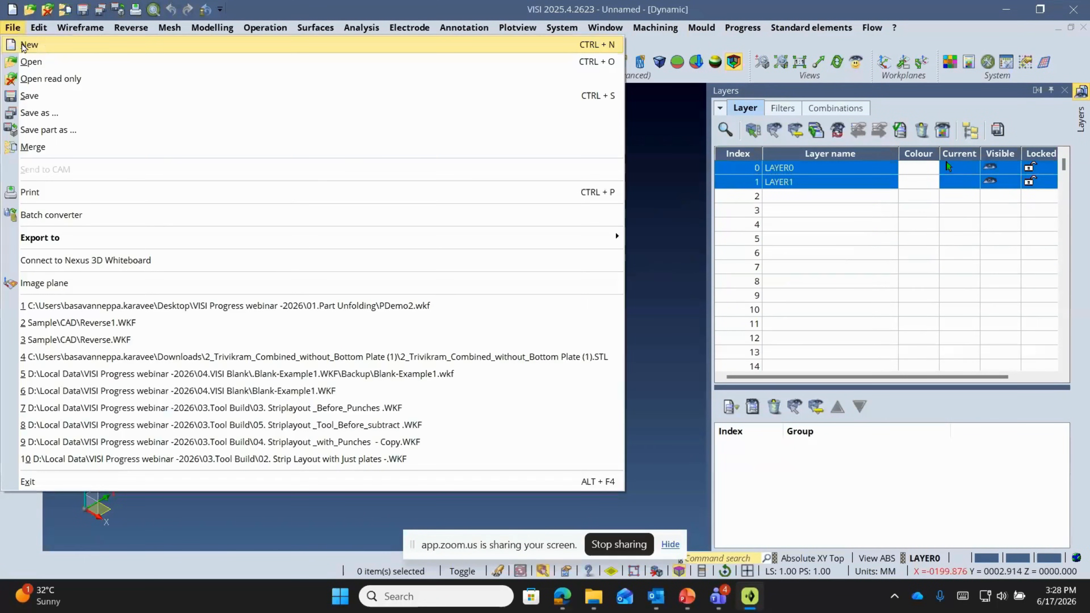
left_click(27, 61)
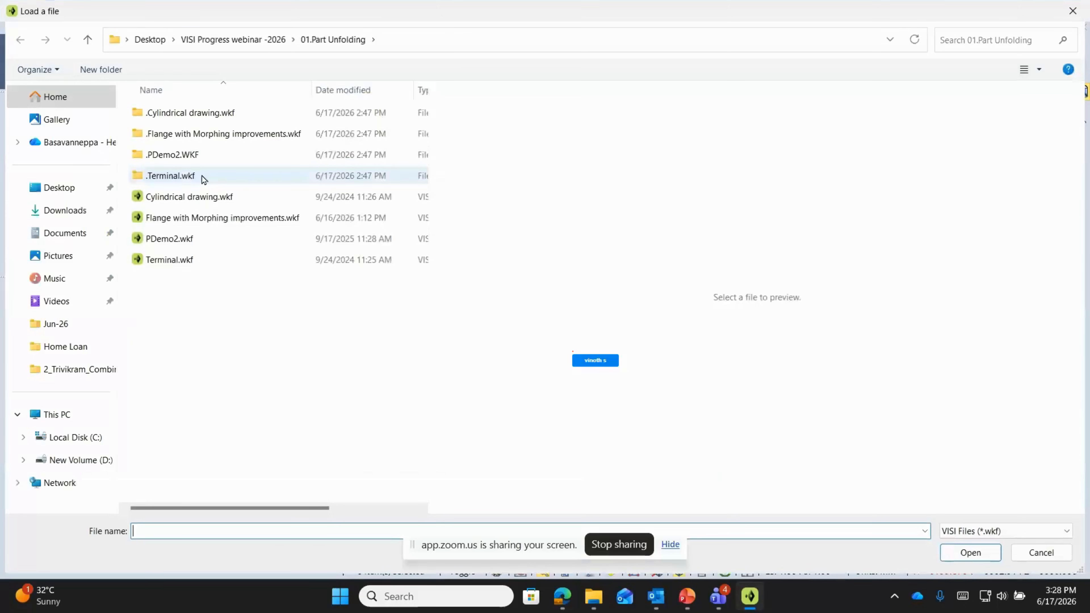
left_click(274, 43)
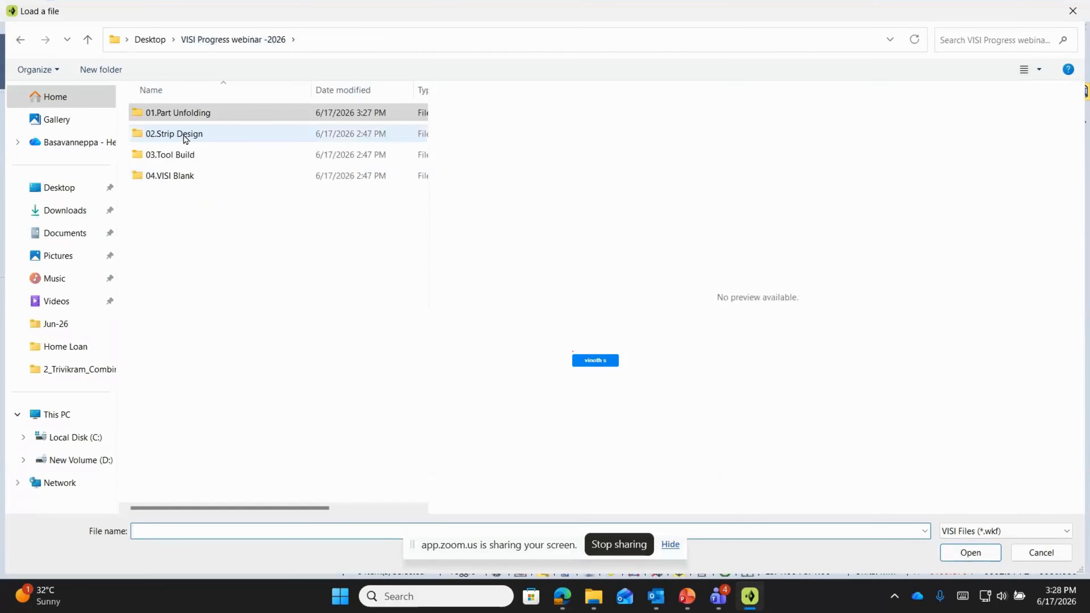
double_click(189, 160)
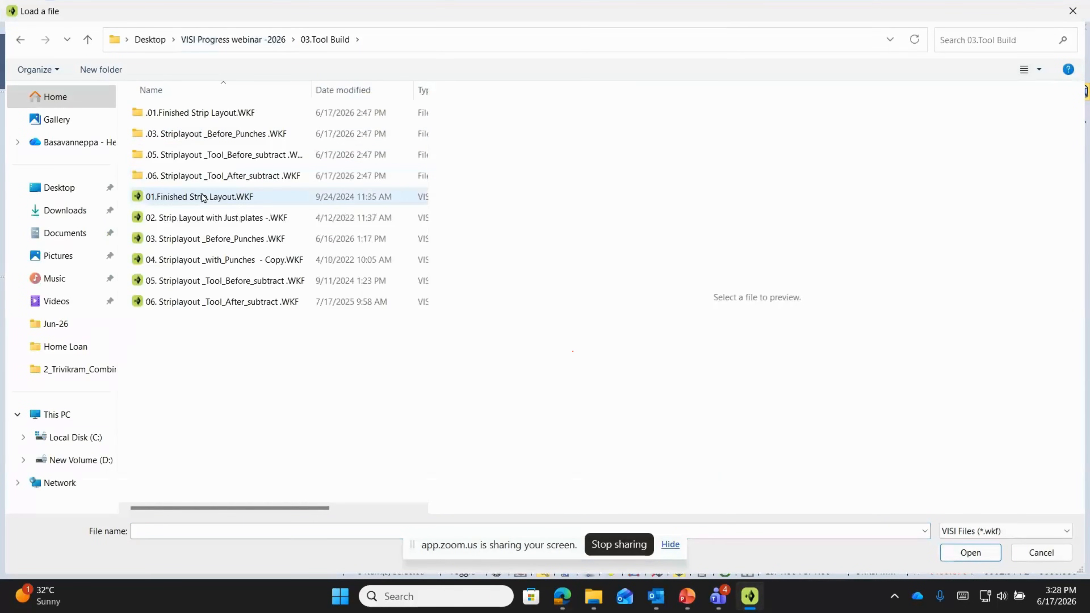
left_click(203, 198)
left_click(976, 552)
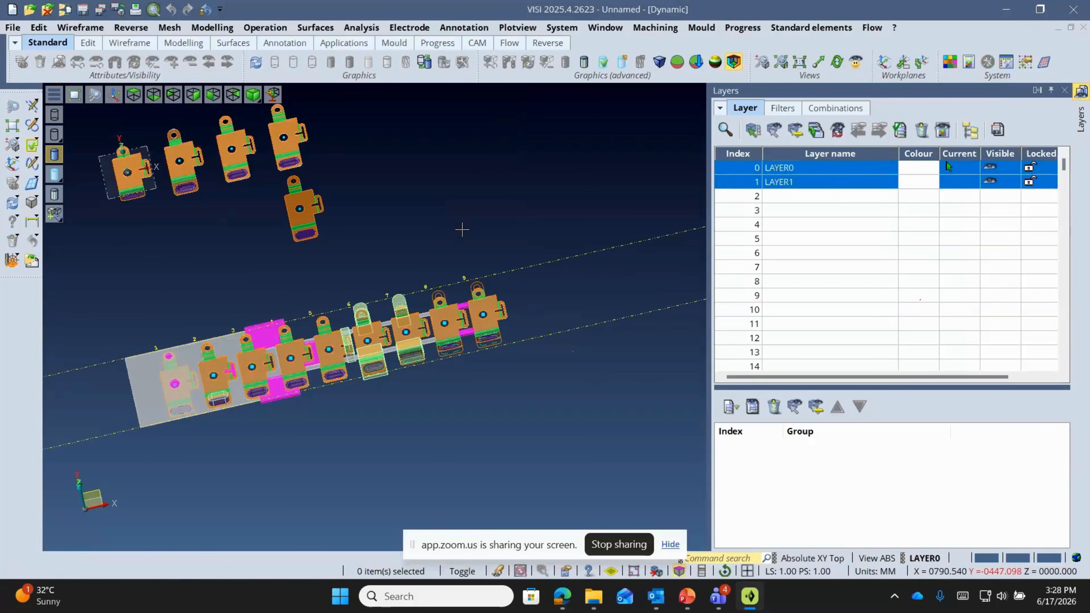
- Display the finished strip layout as opaque shaded solids and inspect its bend stations
middle_click_drag(462, 229, 151, 214)
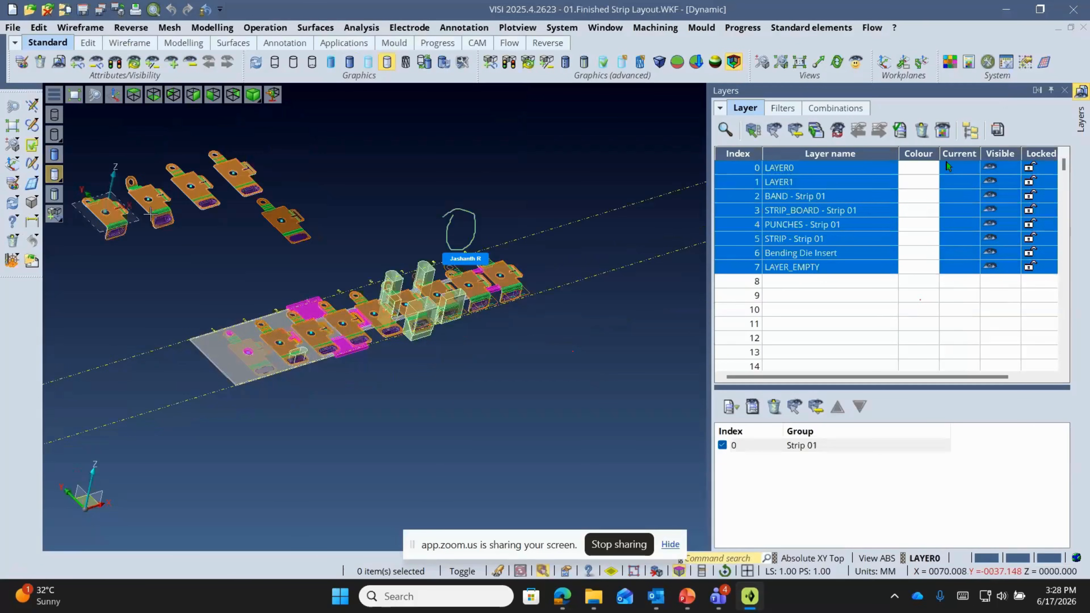
left_click(54, 154)
scroll(325, 304, "up", 2)
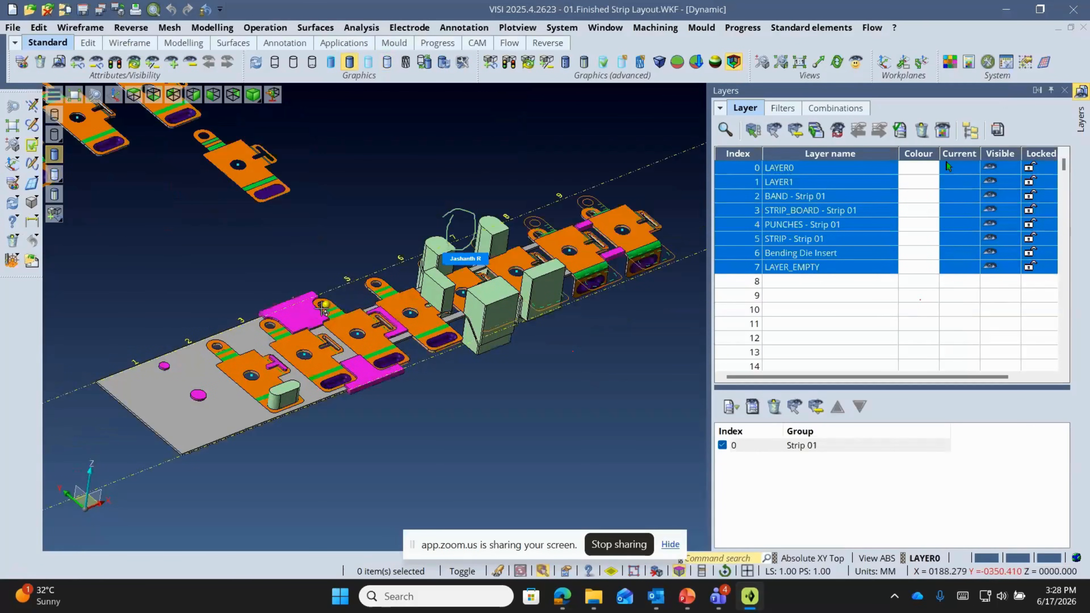
scroll(466, 326, "down", 2)
- Hide four bending die inserts beneath the strip around the bend stations
key("ctrl+h")
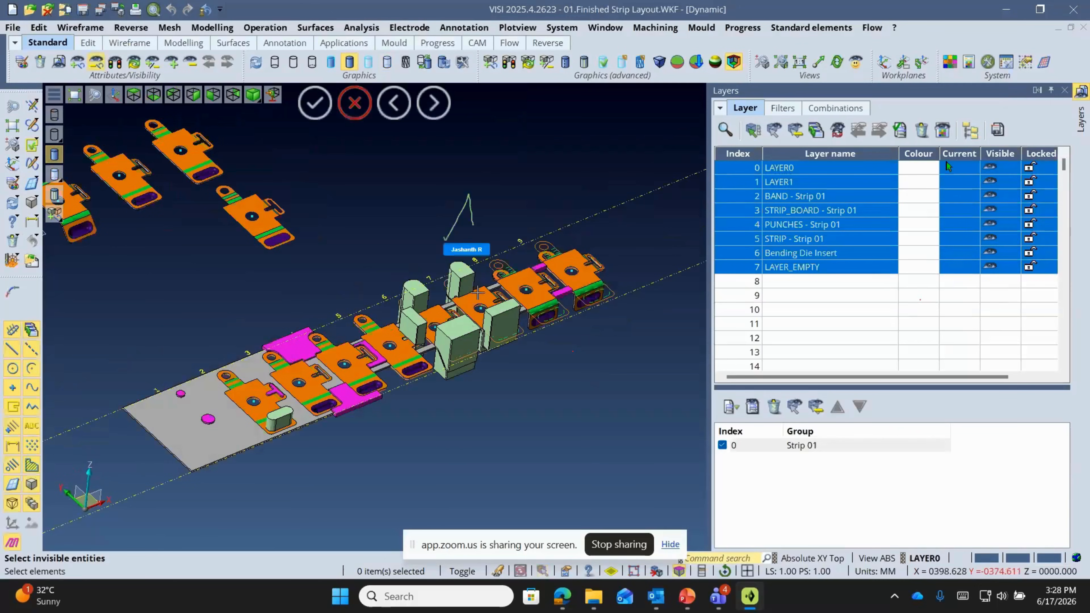
scroll(504, 344, "up", 4)
left_click(284, 413)
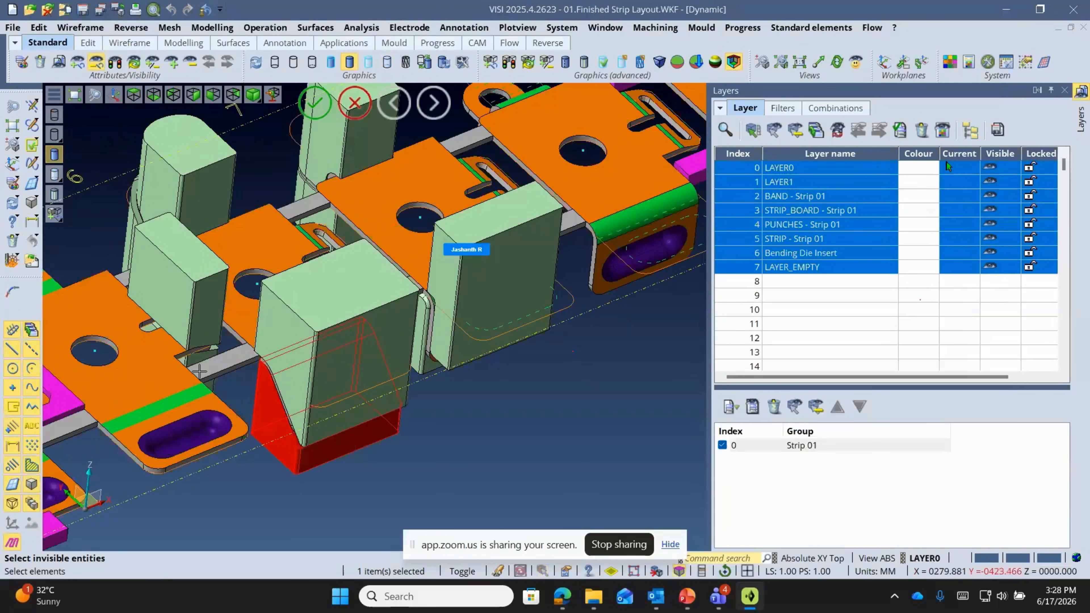
middle_click_drag(199, 371, 233, 483)
left_click(225, 468)
left_click(233, 483)
left_click(429, 483)
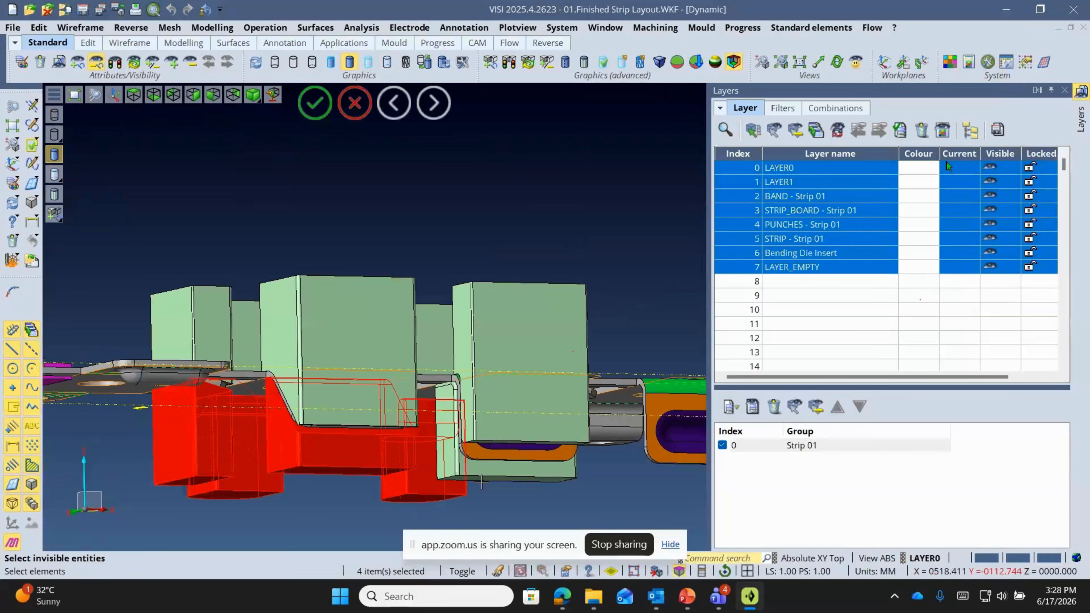
right_click(482, 483)
scroll(517, 294, "down", 4)
right_click(516, 294)
middle_click_drag(516, 294, 470, 124)
scroll(470, 125, "down", 3)
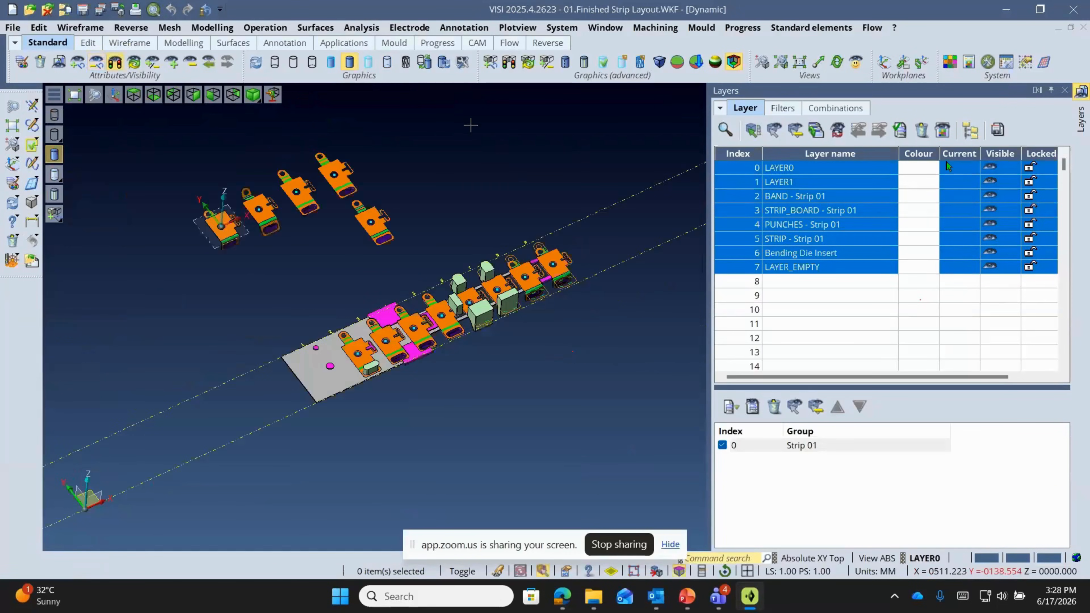
- Start the Progress tool design for the strip and choose No supplier for the plates
left_click(742, 27)
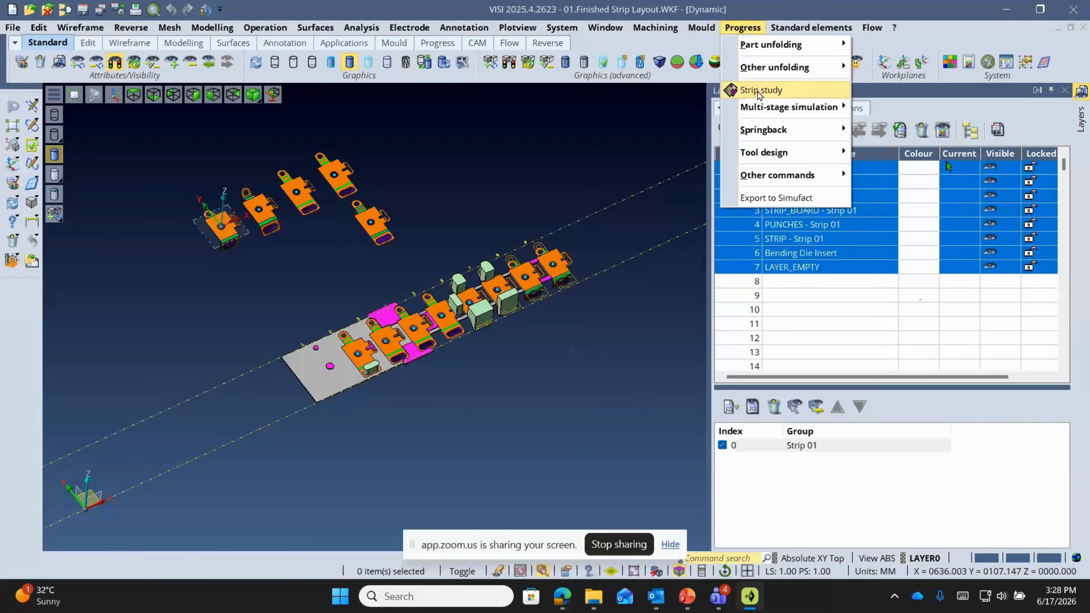
mouse_move(774, 152)
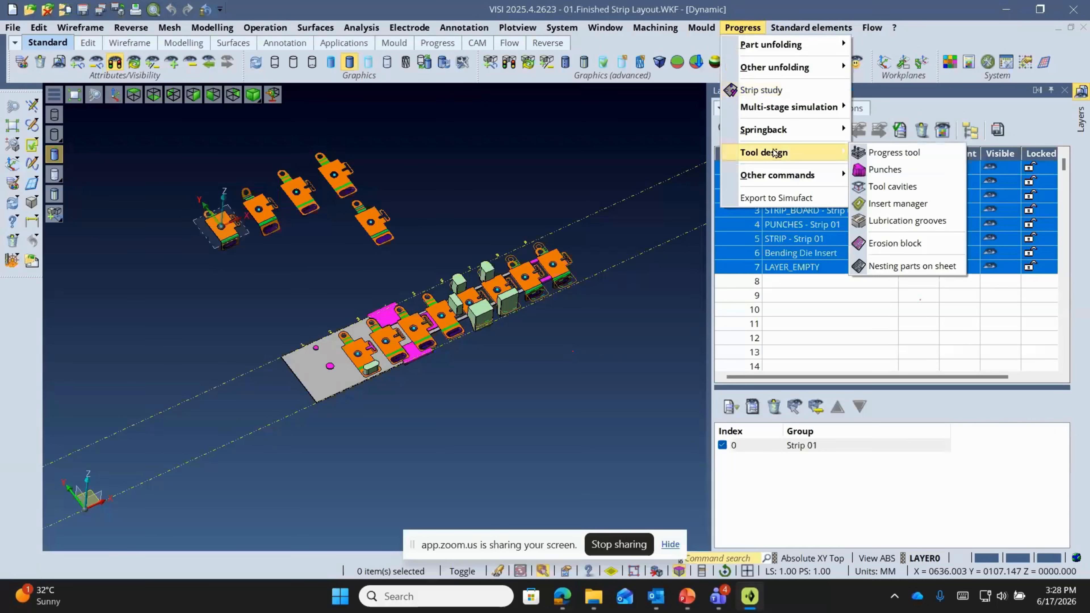
left_click(887, 158)
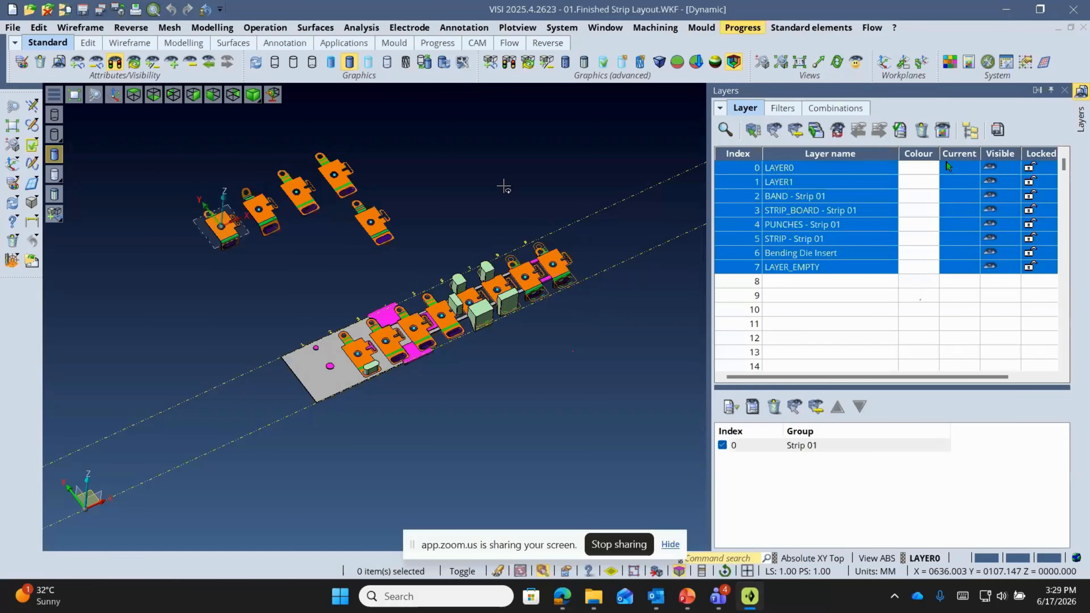
middle_click_drag(525, 238, 480, 243)
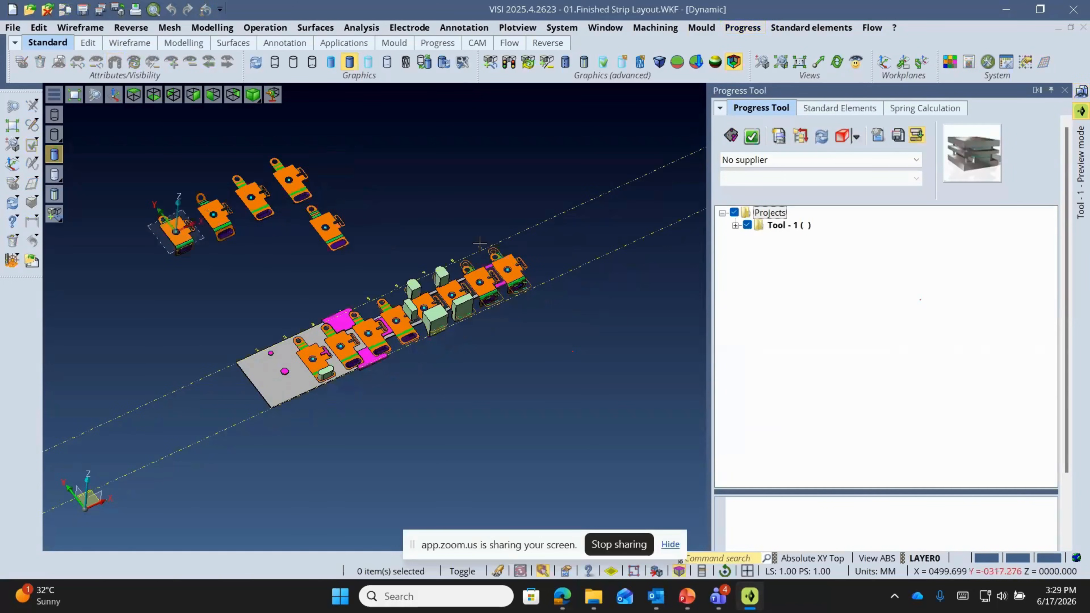
scroll(479, 243, "up", 3)
left_click(771, 161)
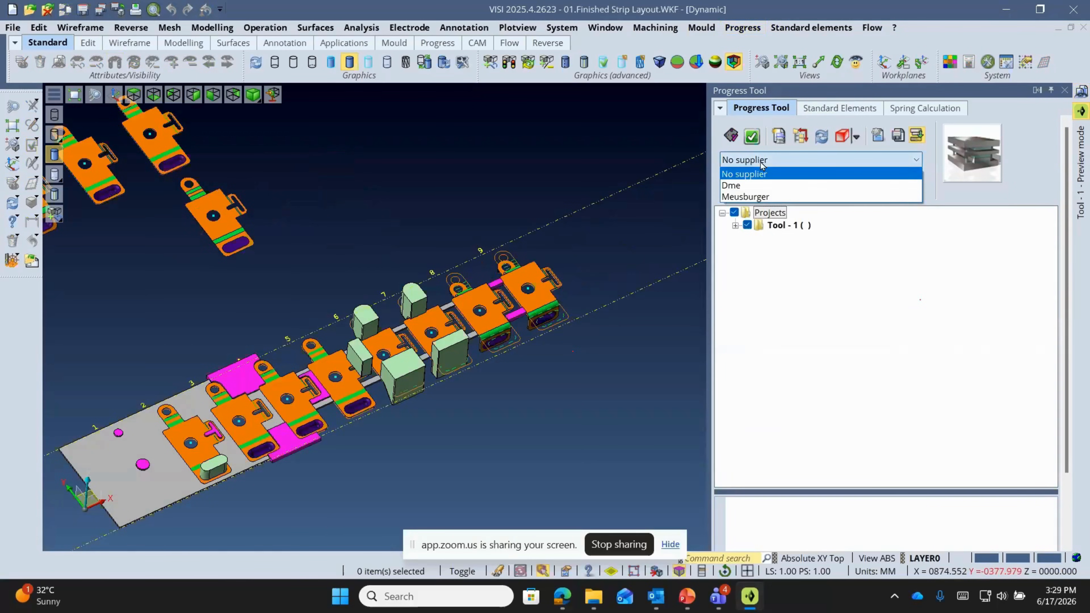
left_click(765, 174)
- Base the tool on the strip project Strip 01 and apply the T4 plate configuration
left_click(731, 136)
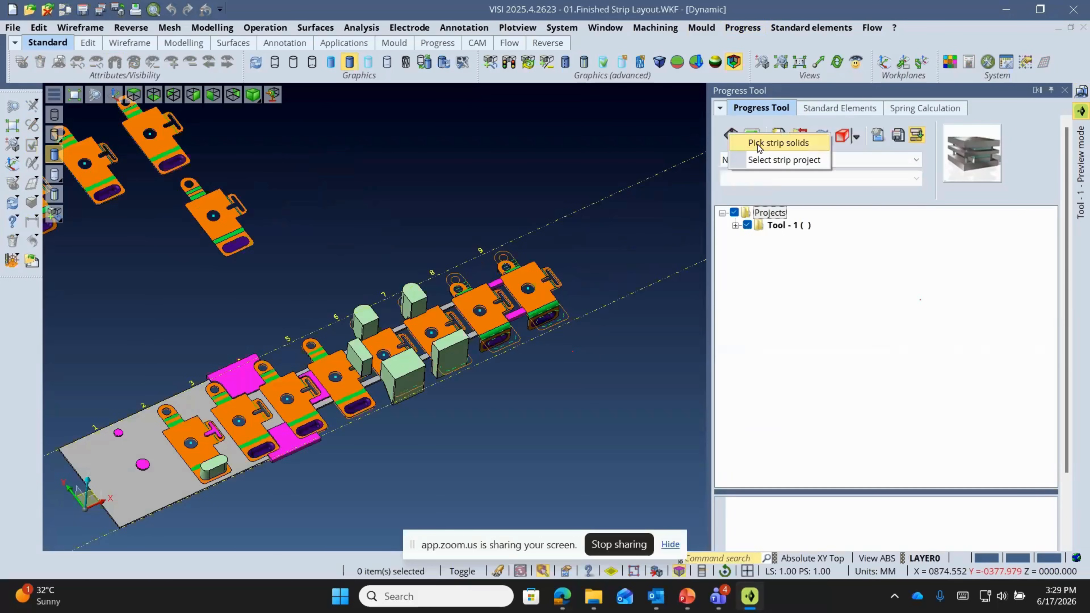
left_click(762, 160)
left_click(553, 103)
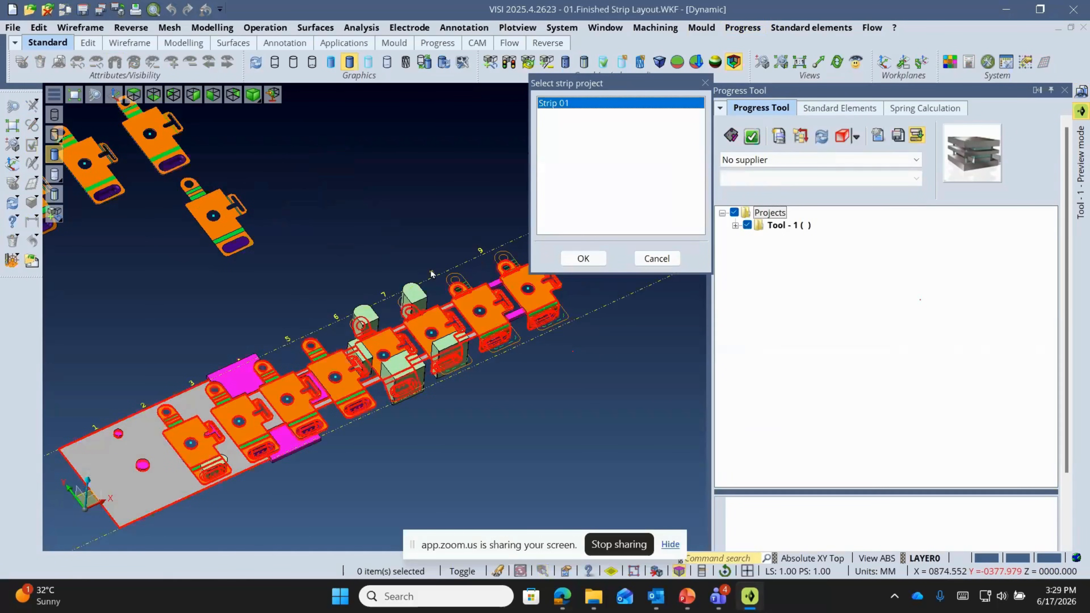
left_click(582, 258)
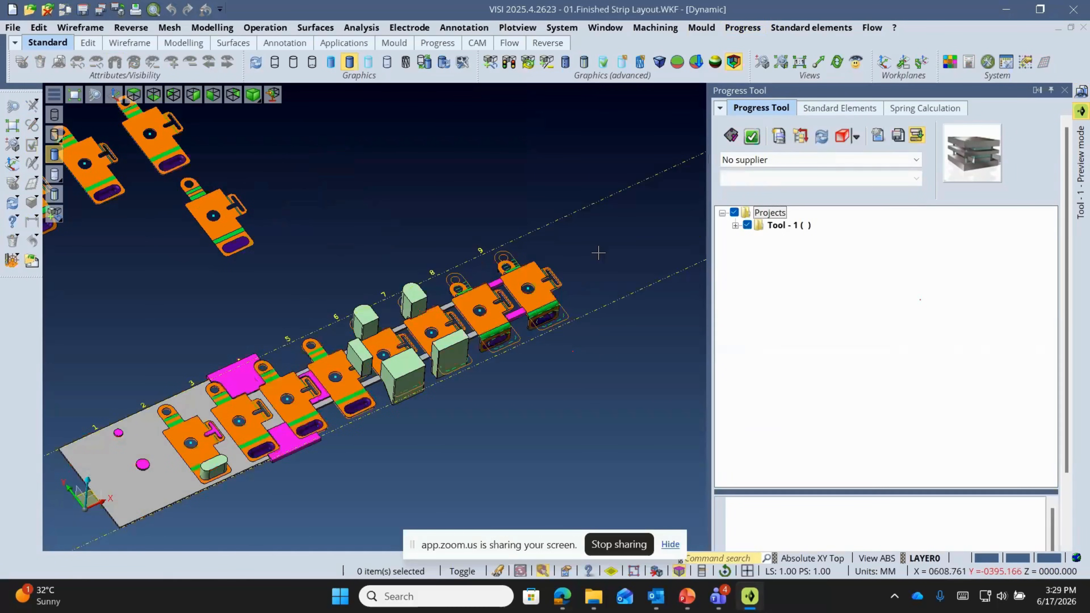
left_click(966, 168)
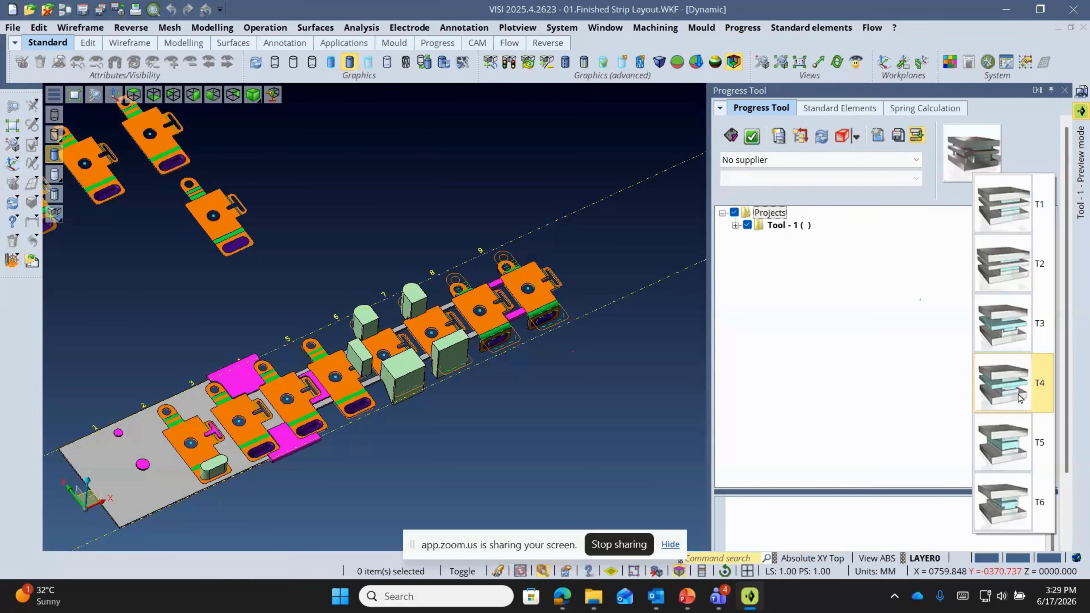
left_click(1021, 361)
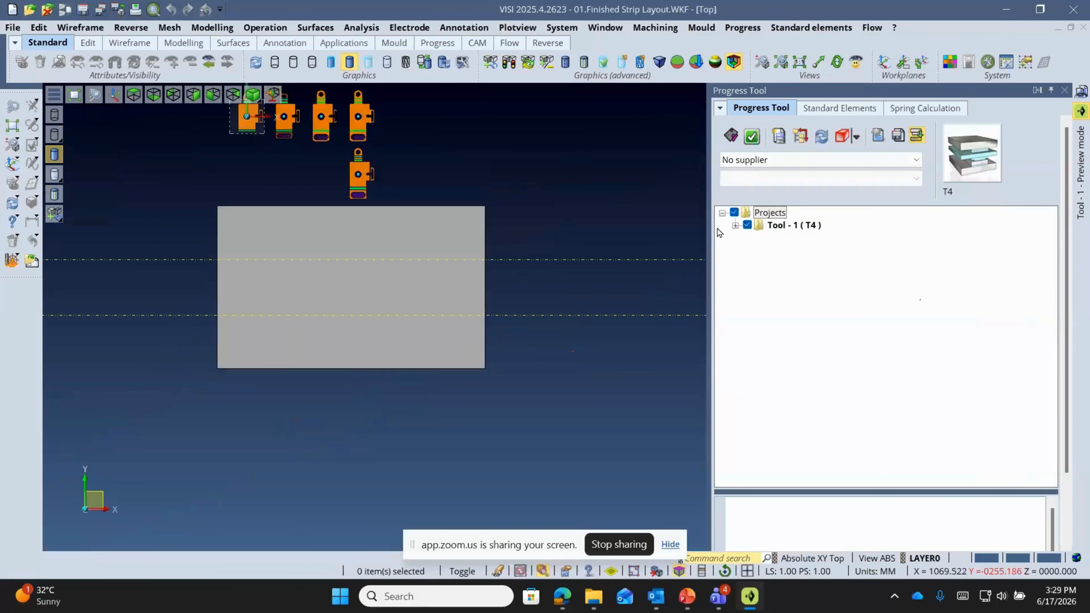
- Set the strip length to 700 in the parameters of Tool - 1
left_click(794, 225)
left_click_drag(850, 491, 857, 337)
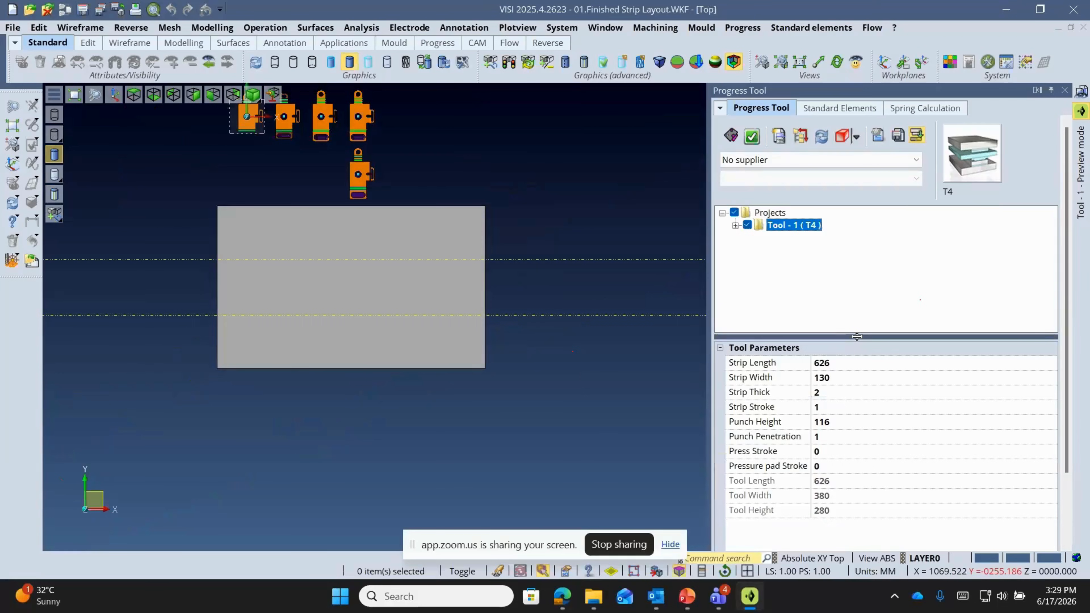
left_click(849, 366)
type("7")
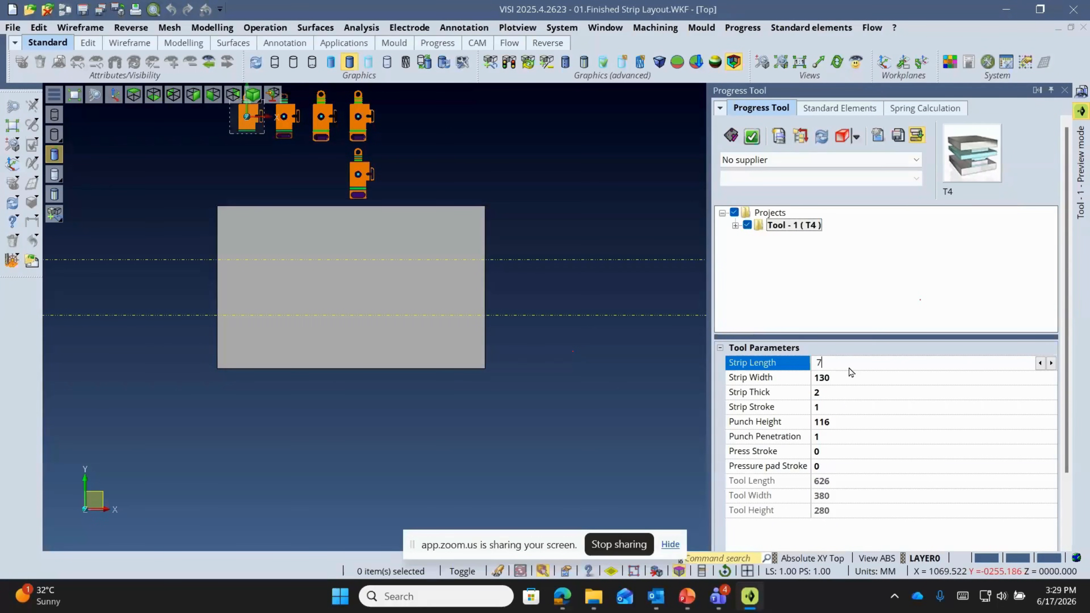
type("00")
key("Return")
- Set the height of the Top Plate in the tool's top assembly to 35
middle_click_drag(434, 326, 423, 294)
key("ctrl+Left")
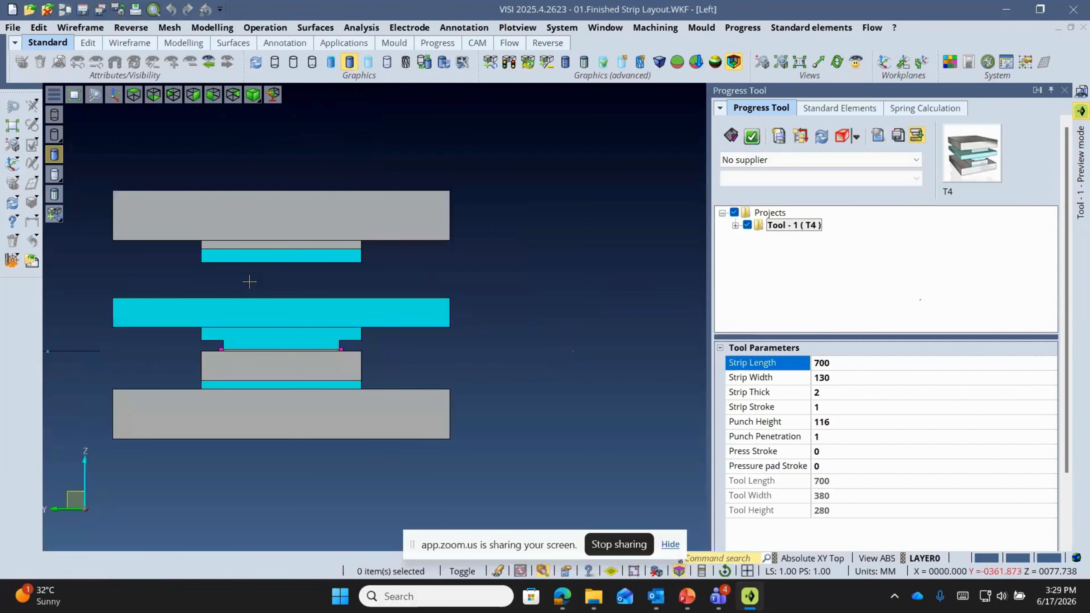
left_click(735, 225)
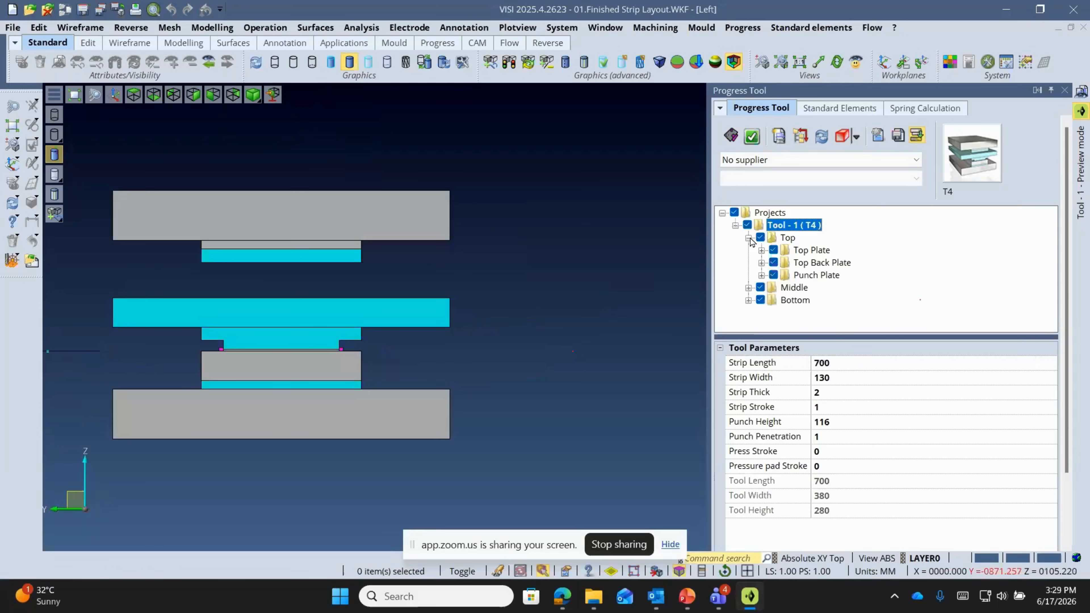
left_click(811, 250)
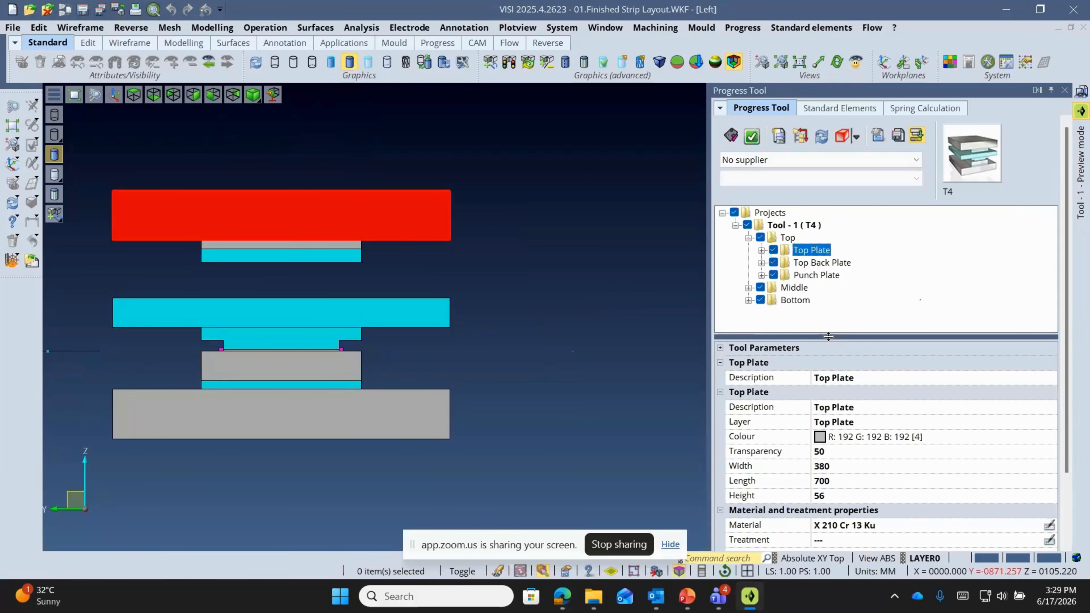
left_click_drag(829, 336, 832, 322)
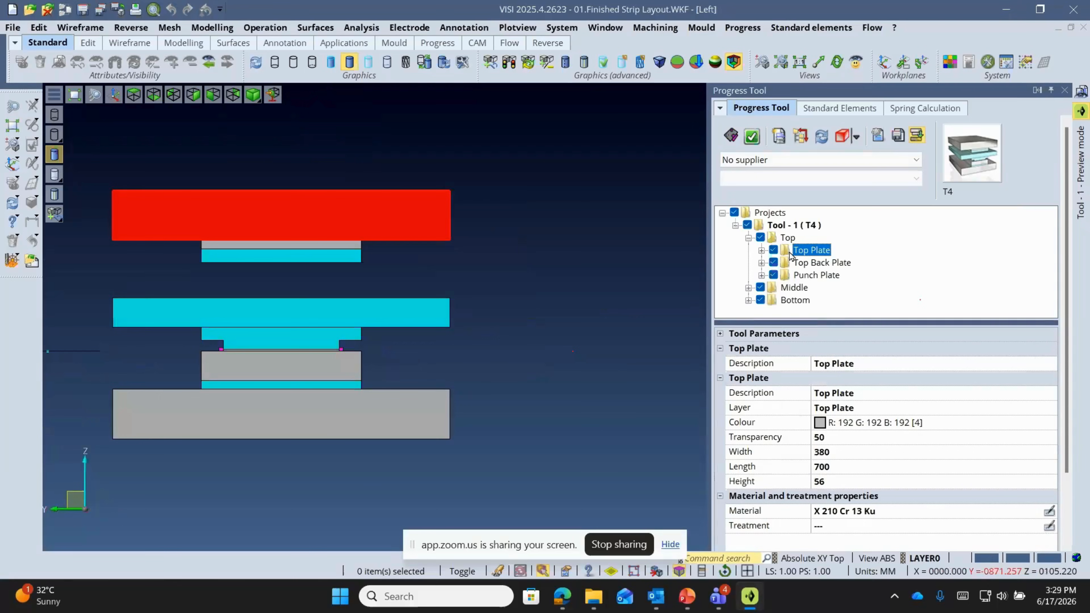
left_click(850, 486)
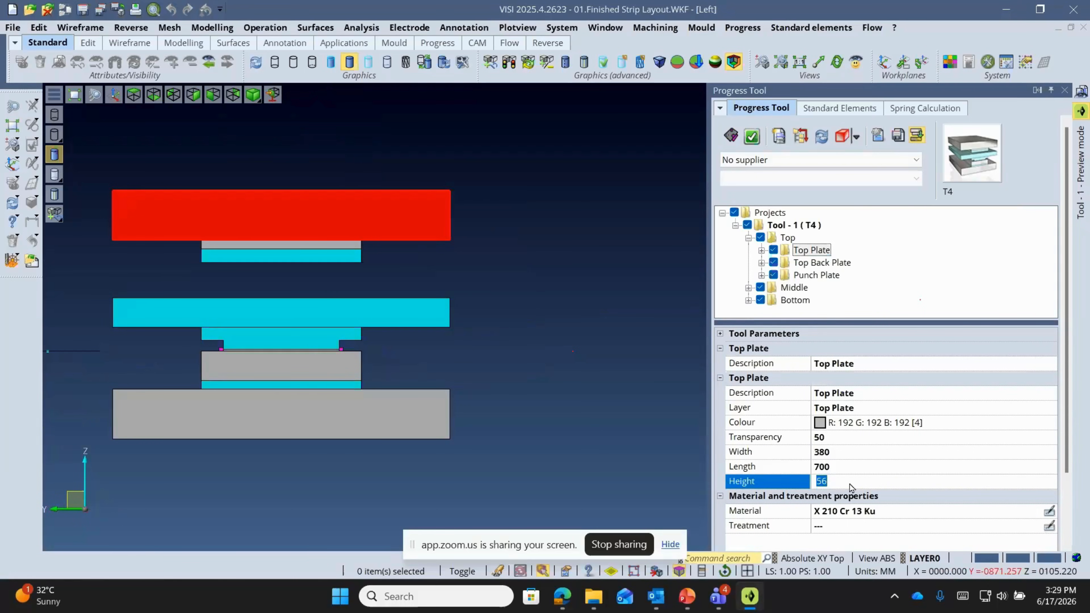
type("35")
key("Return")
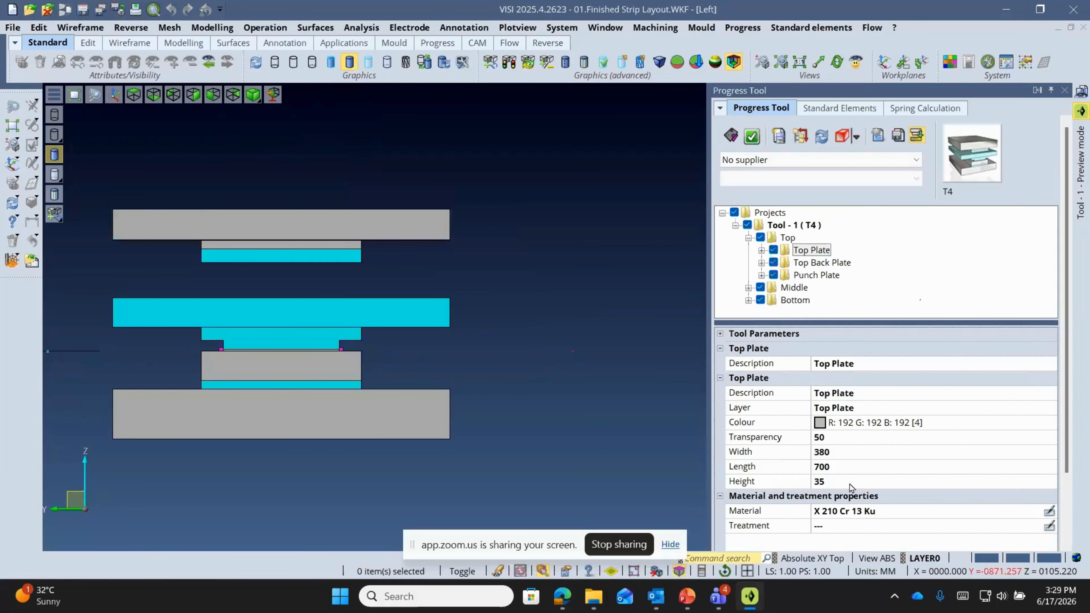
- Set the height of the Top Back Plate to 15
left_click(819, 264)
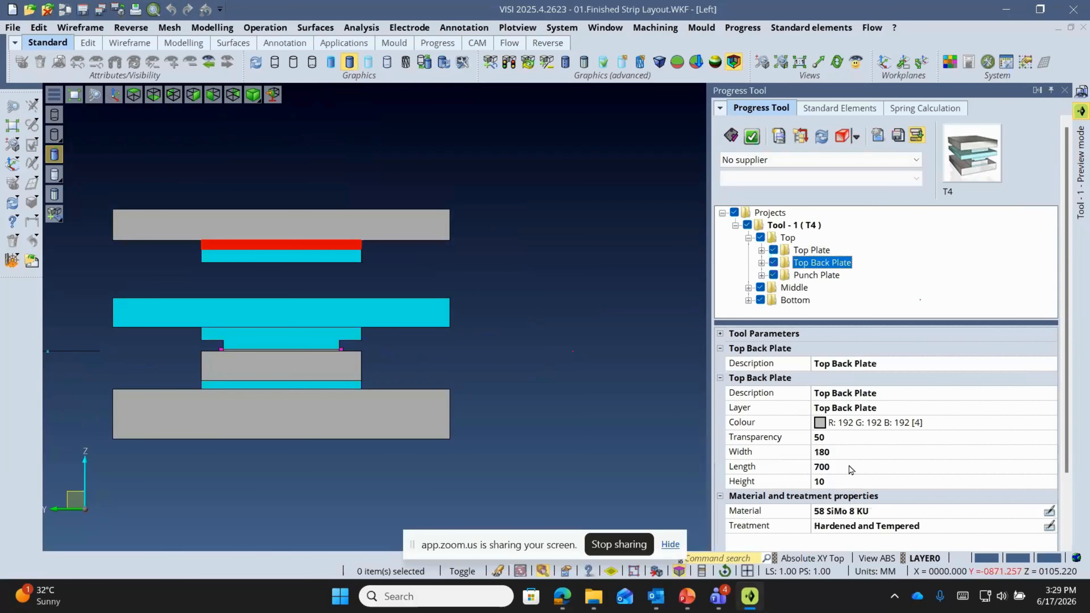
left_click(847, 487)
type("15")
key("Return")
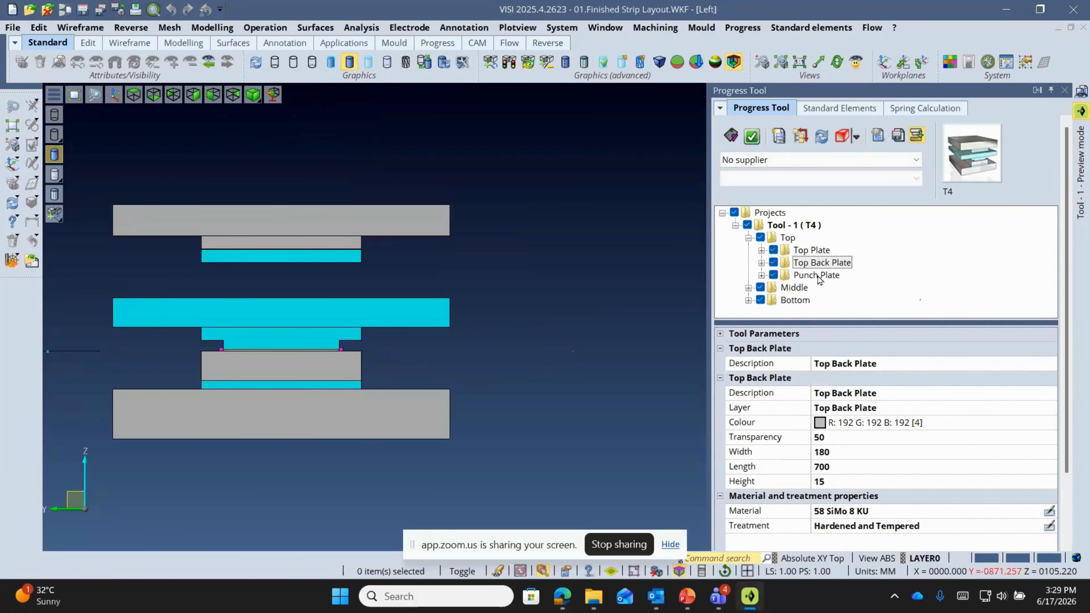
- Set the height of the Punch Plate to 20
left_click(818, 276)
left_click(851, 481)
type("20")
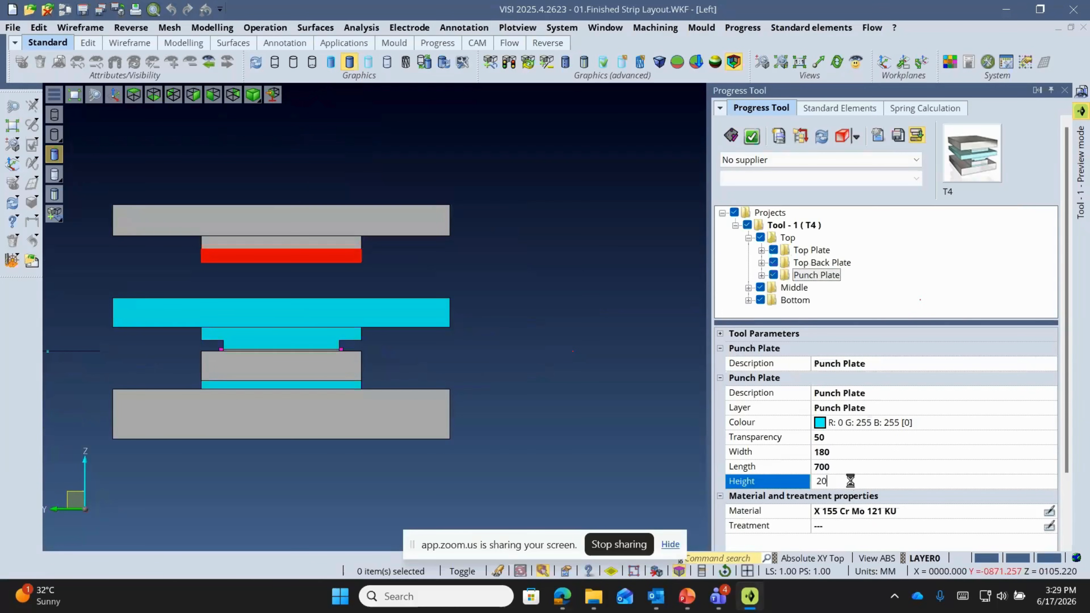
key("Return")
- Set the width of the Guide Plate in the middle assembly to 180 and check the Pressure Pad Plate's parameters
double_click(790, 289)
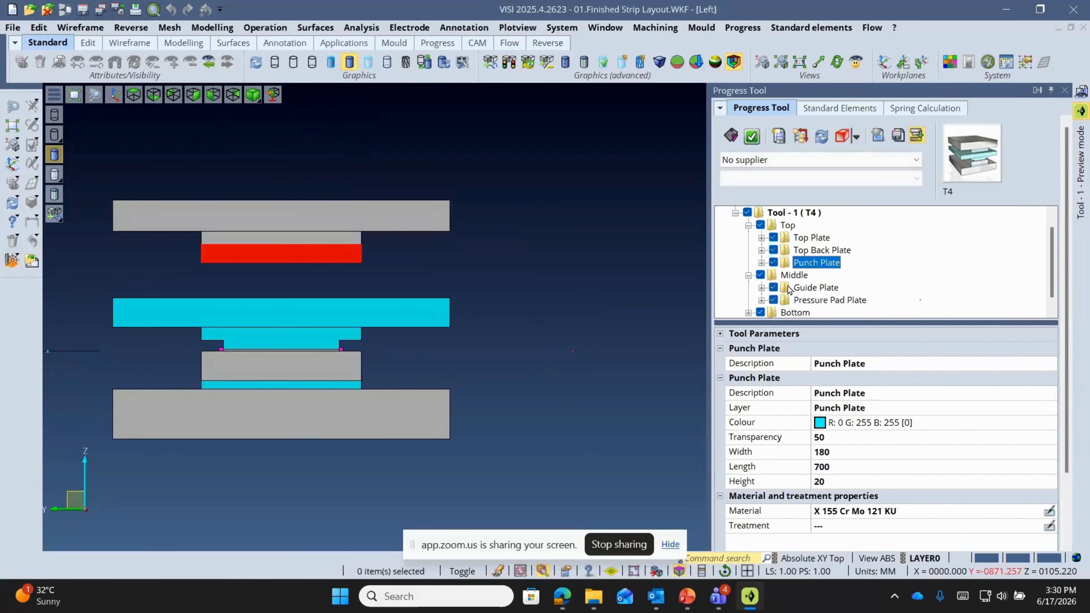
left_click(815, 288)
left_click(848, 438)
type("180")
key("Return")
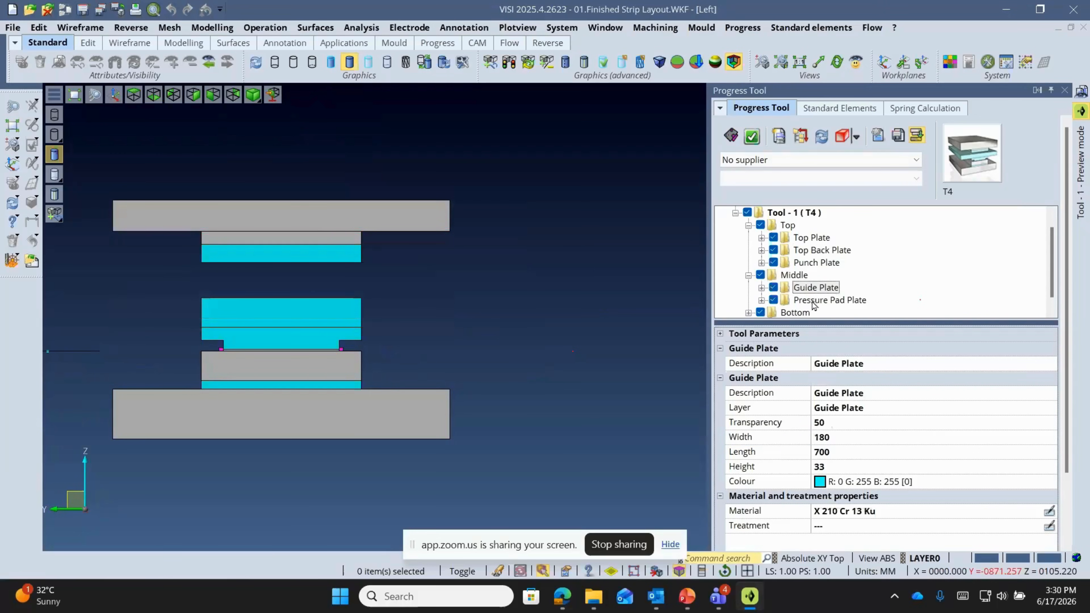
left_click(812, 301)
scroll(787, 303, "down", 1)
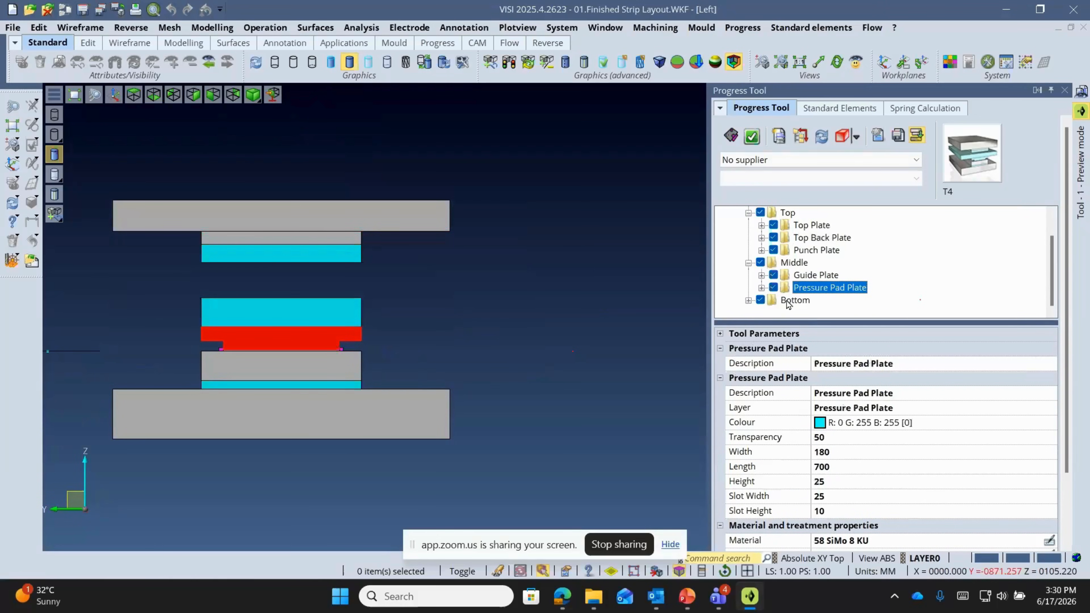
- Change the height of the Die Plate in the tool's bottom assembly
left_click(749, 300)
left_click(807, 276)
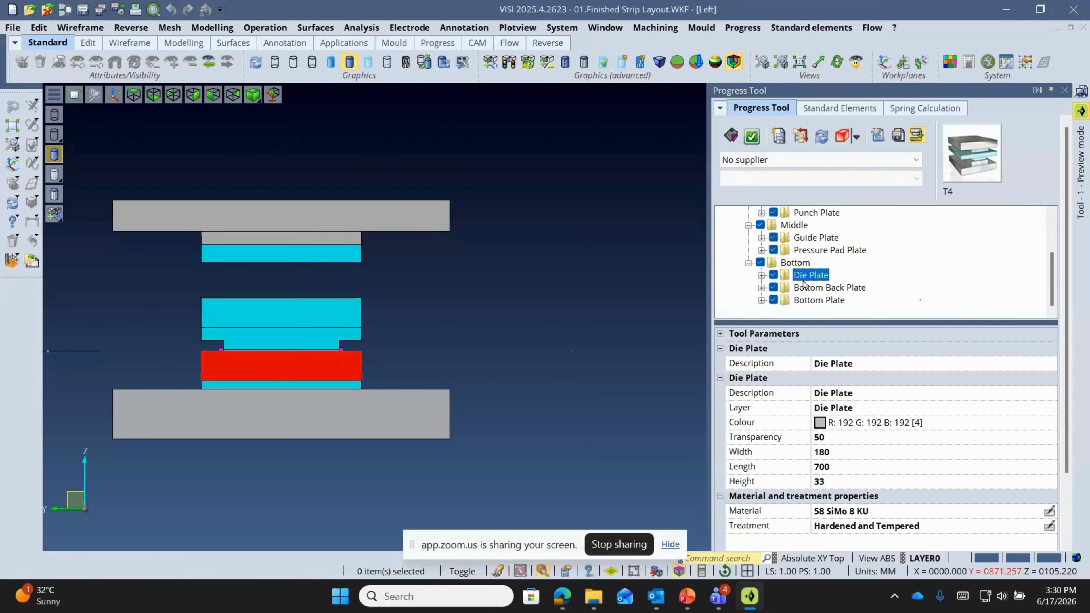
left_click(852, 482)
key("BackSpace")
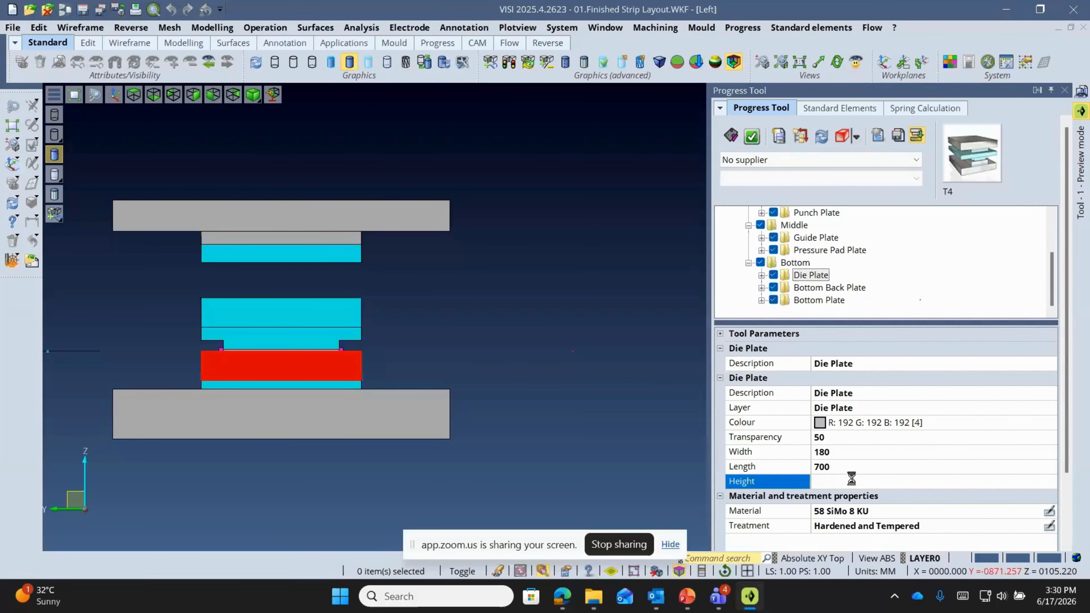
- Remove the Bottom Back Plate from the tool's bottom assembly
left_click(828, 287)
left_click(850, 483)
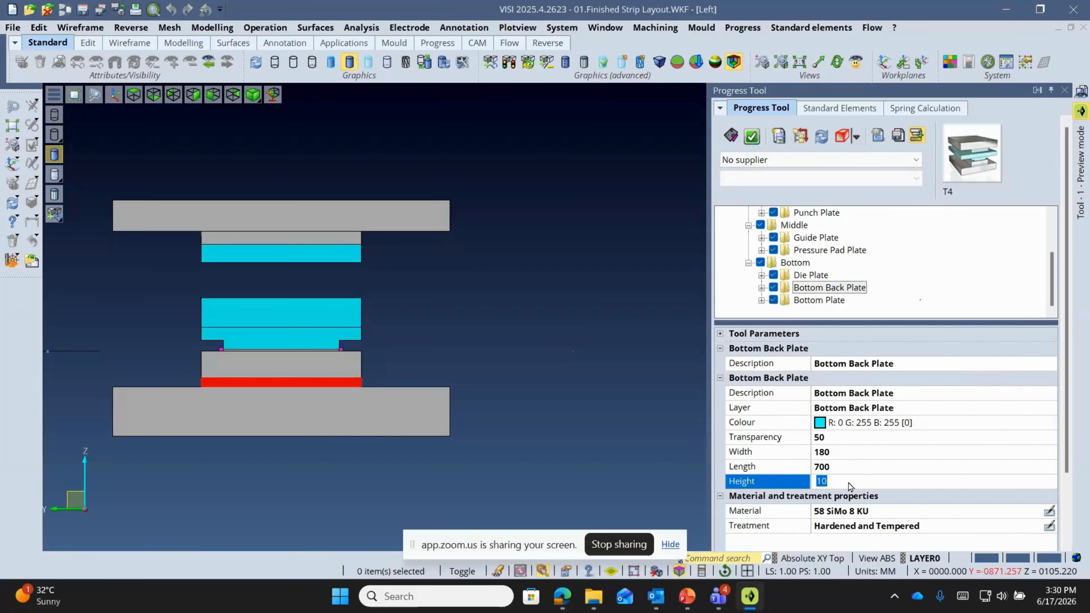
scroll(341, 376, "up", 3)
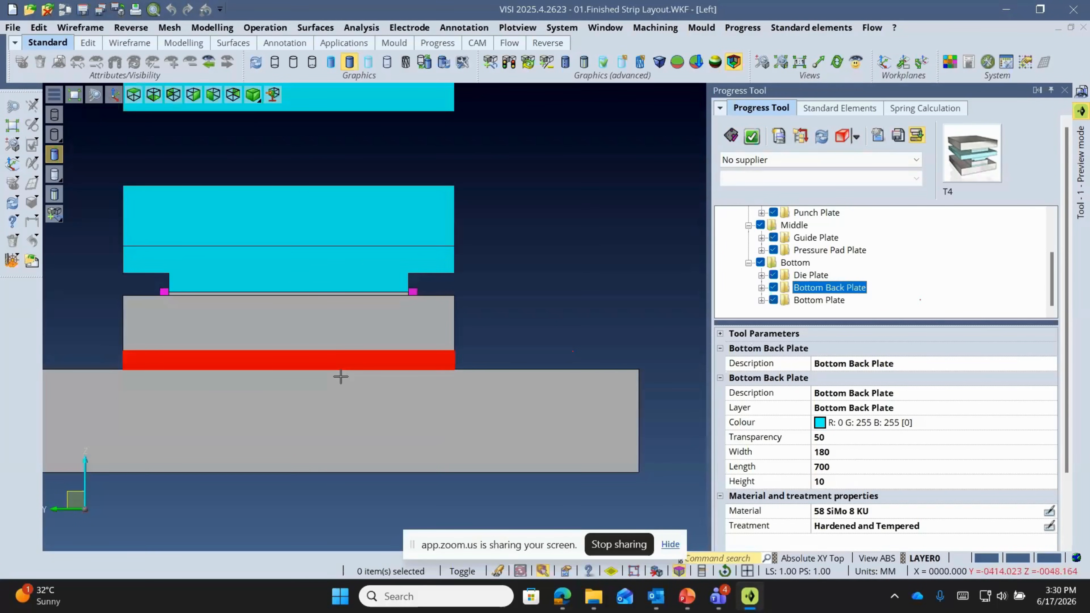
scroll(341, 376, "up", 2)
right_click(795, 290)
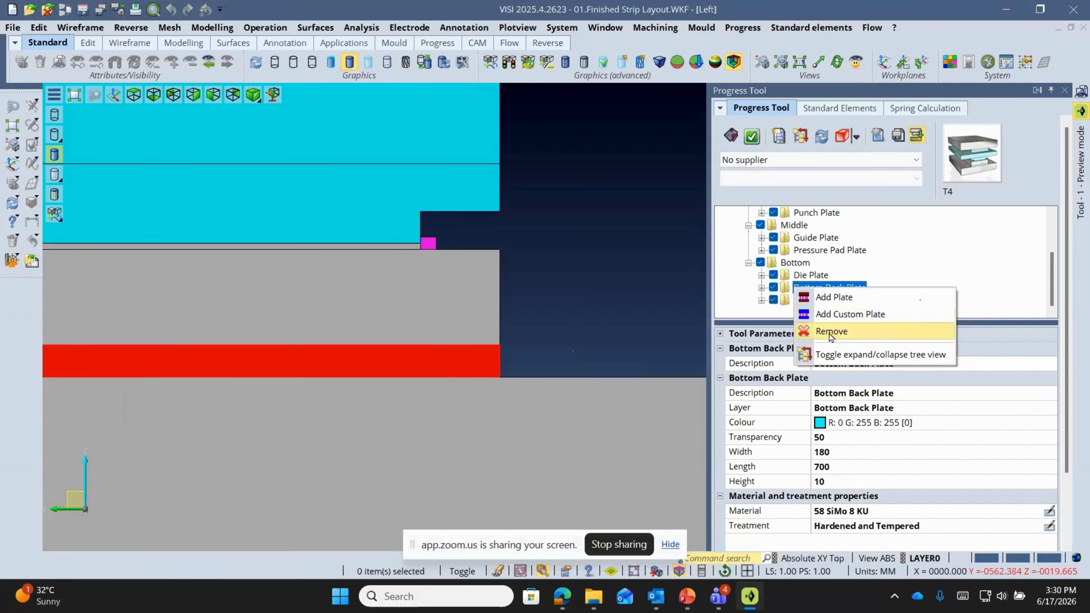
left_click(831, 333)
key("Return")
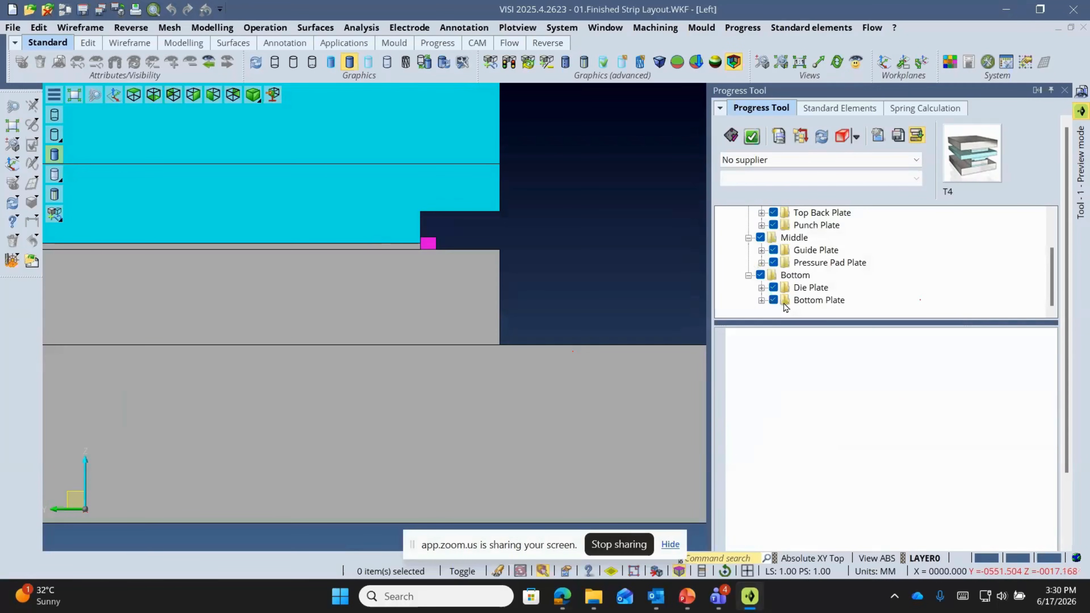
- Set the height of the Bottom Plate in the bottom assembly to 35
left_click(783, 302)
scroll(531, 333, "down", 3)
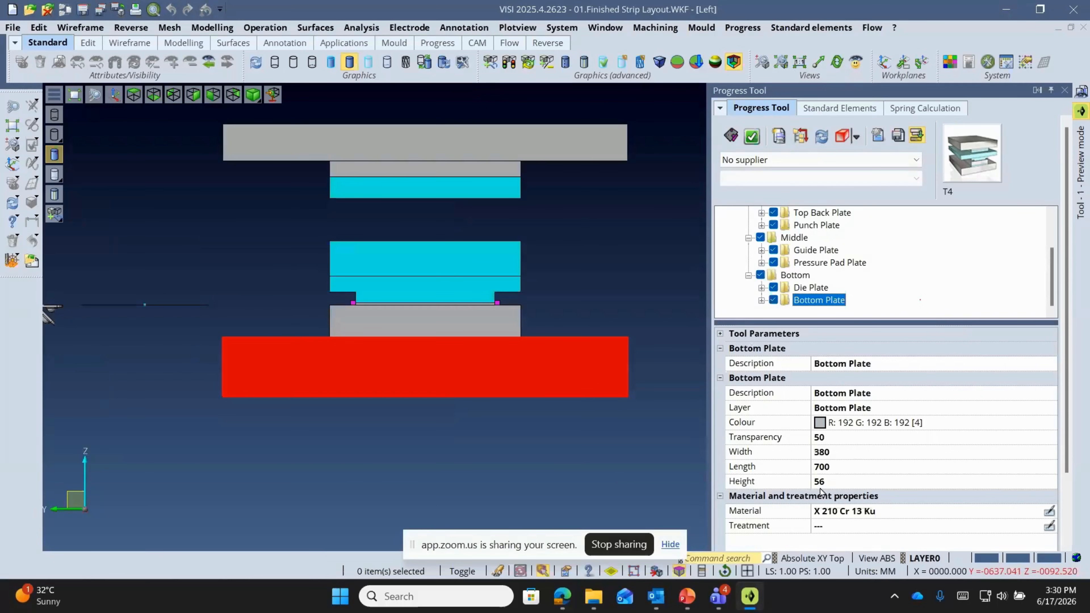
left_click(832, 482)
type("35")
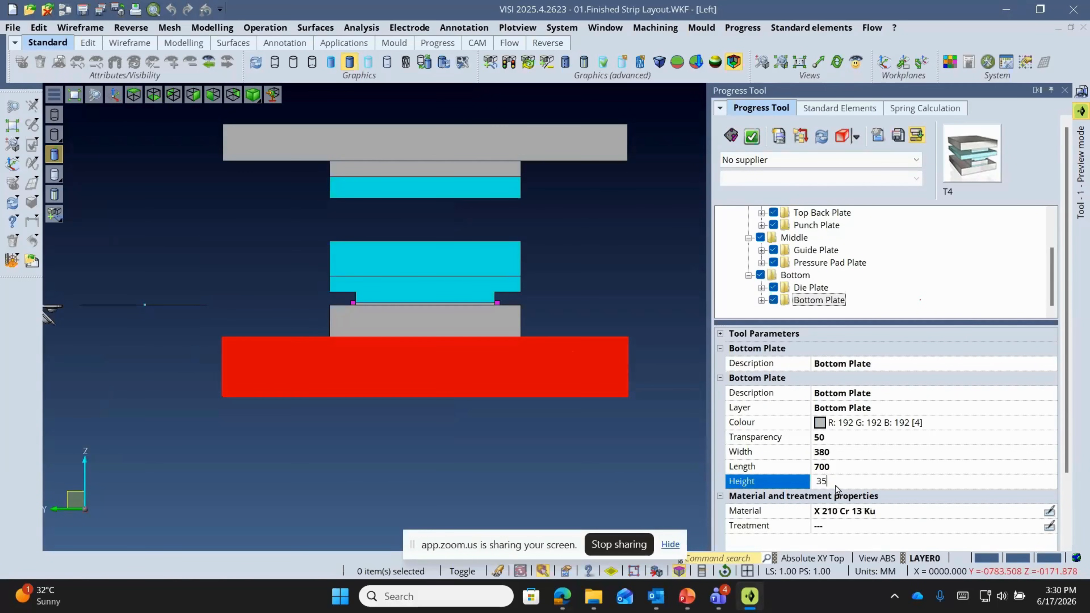
key("Return")
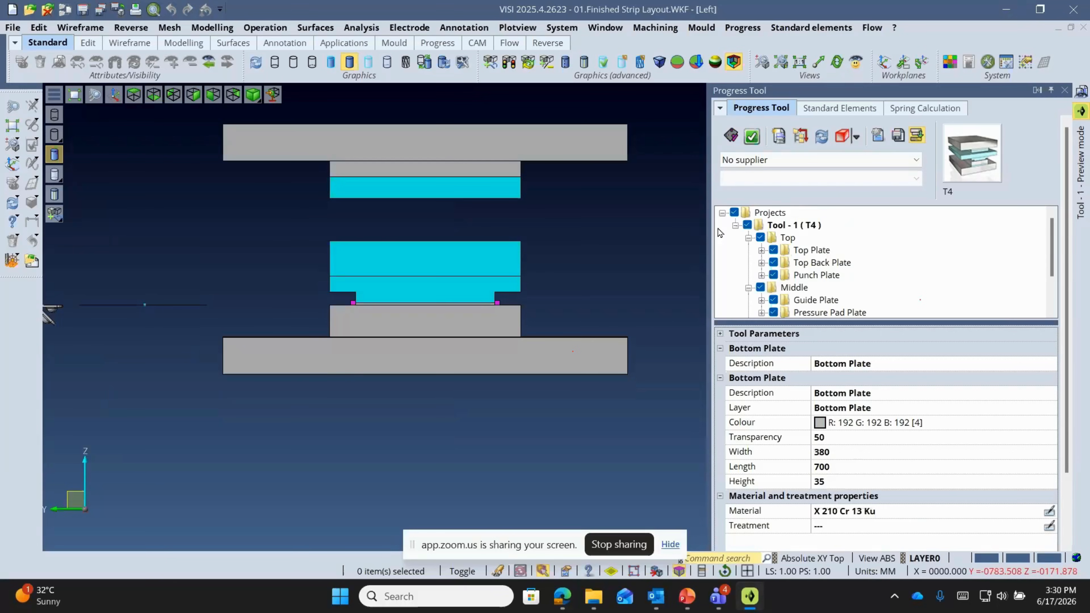
- Set the Punch Height in the parameters of Tool - 1 (T4) to 90
left_click(772, 226)
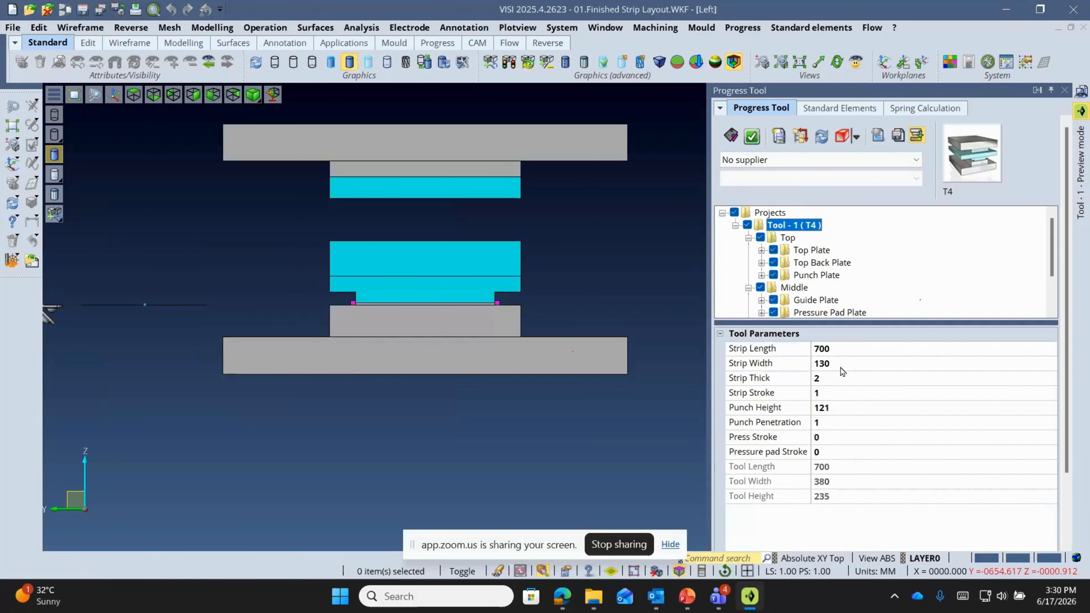
left_click(849, 409)
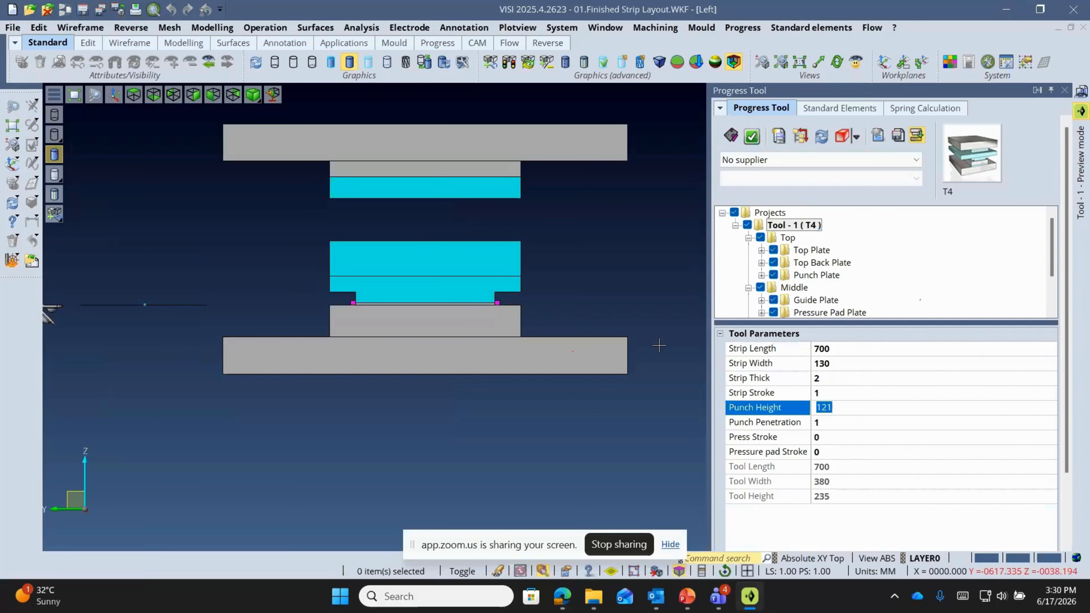
type("90")
key("Return")
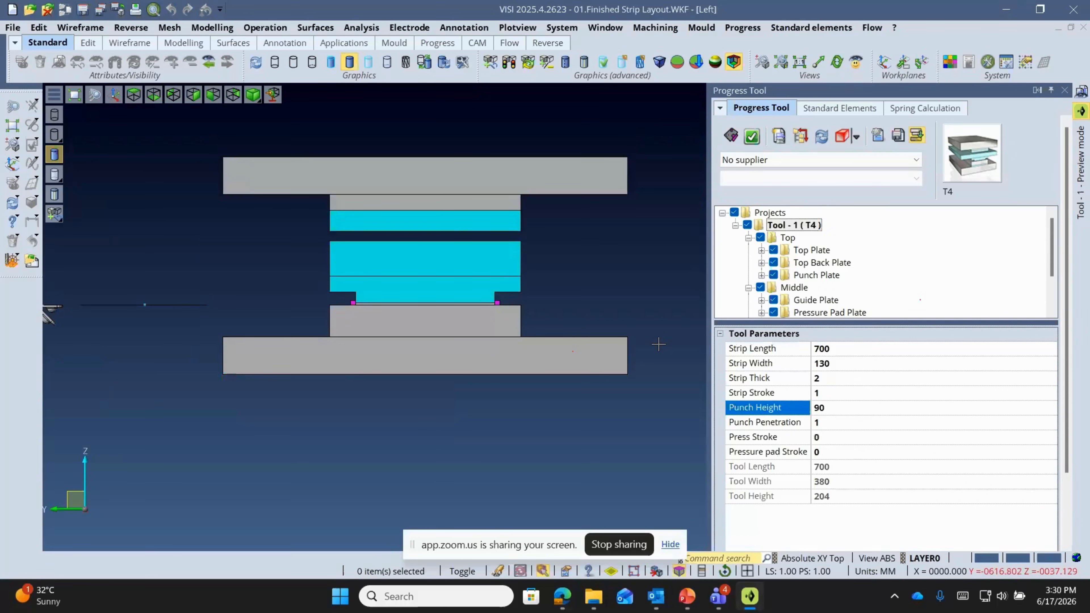
- Build the T4 tool from the previewed plates and display the layer list while inspecting the plate stack
middle_click_drag(646, 268, 533, 326)
left_click(754, 138)
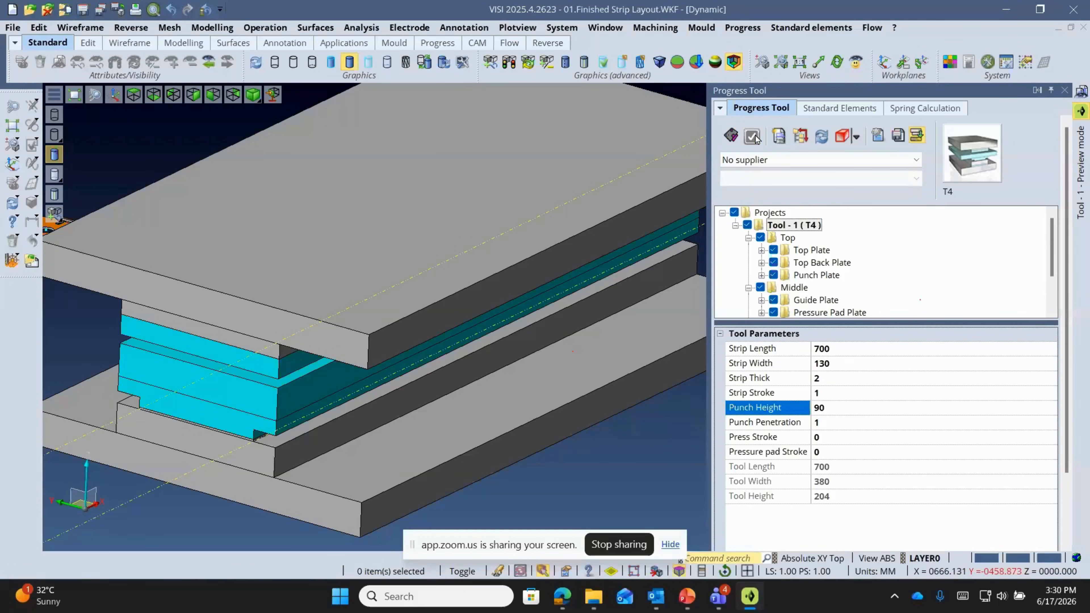
left_click(1080, 91)
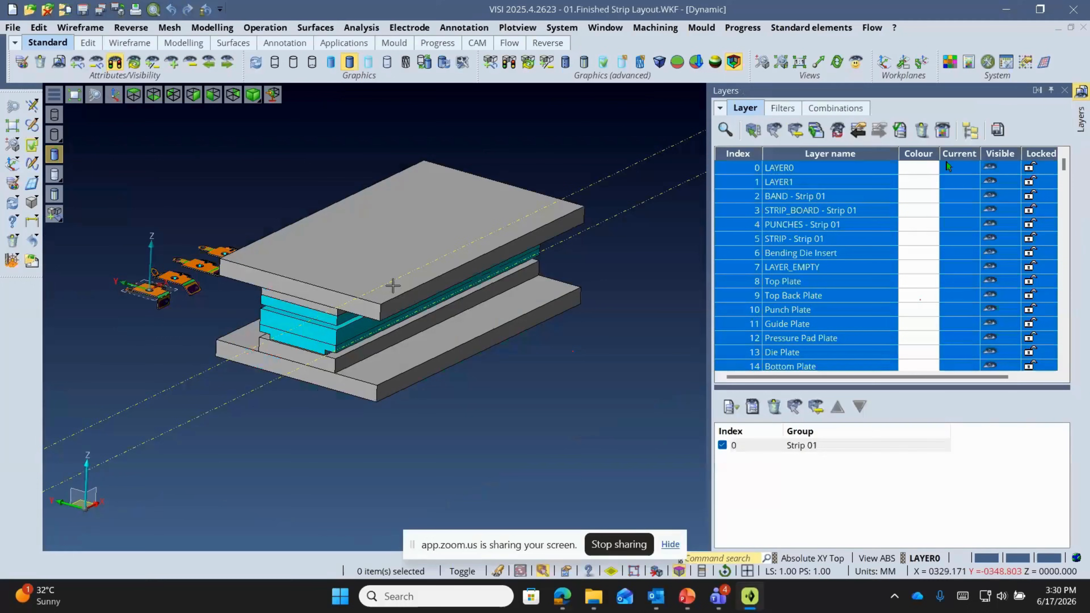
middle_click_drag(393, 285, 380, 308)
scroll(380, 309, "up", 3)
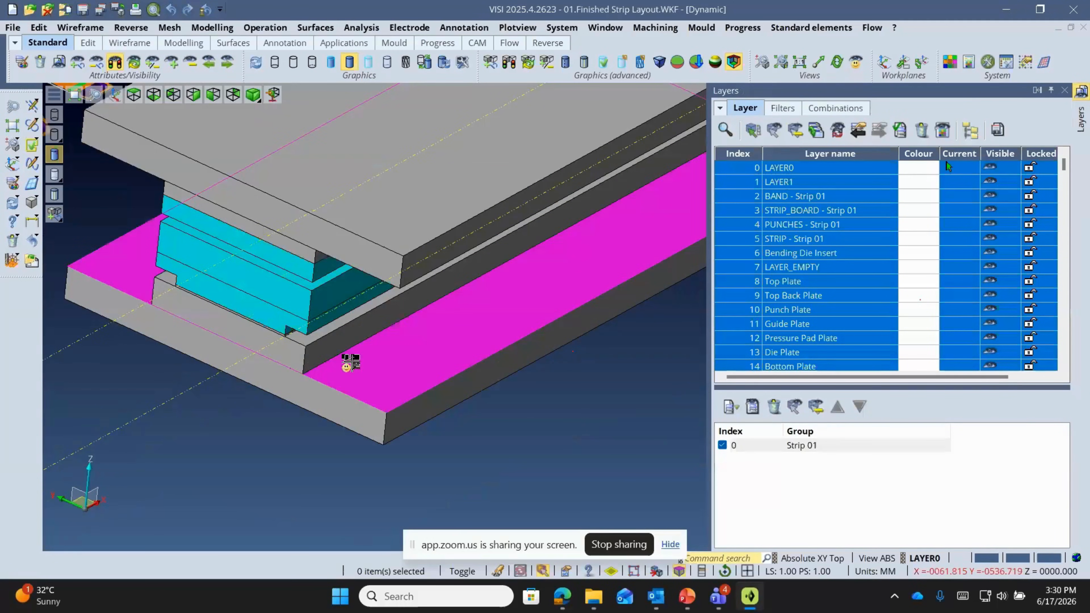
scroll(356, 369, "down", 2)
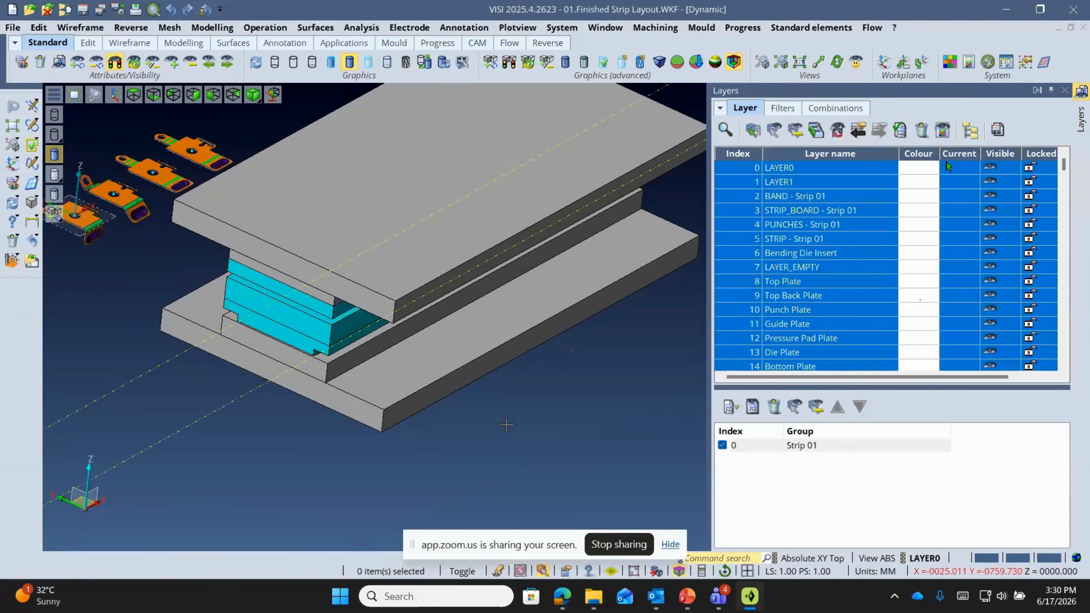
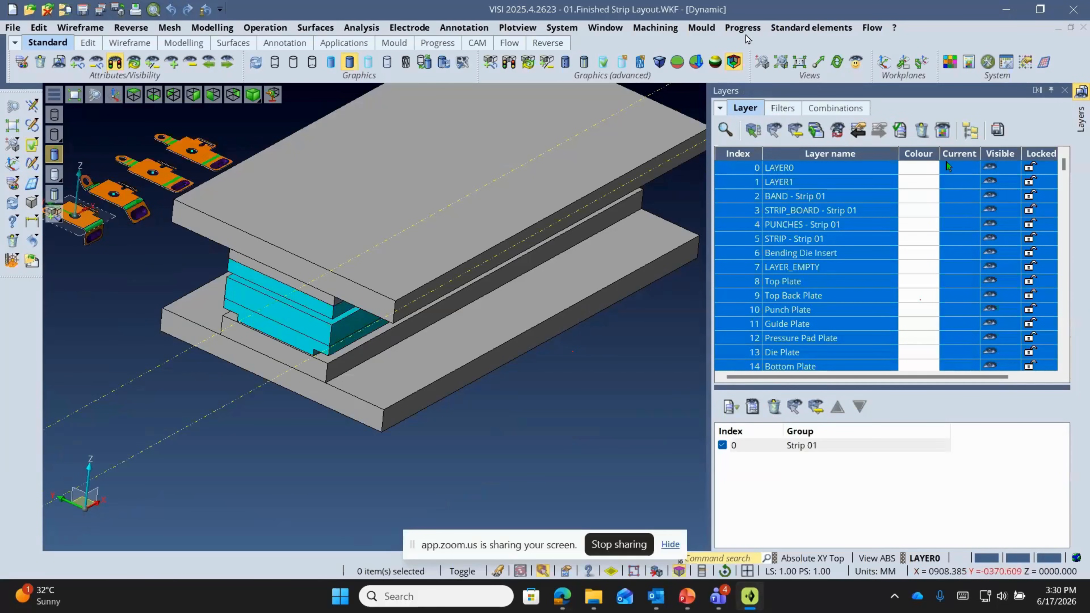
- Open the standard elements library for progressive tools and choose MISUMI as the supplier
left_click(742, 27)
mouse_move(794, 27)
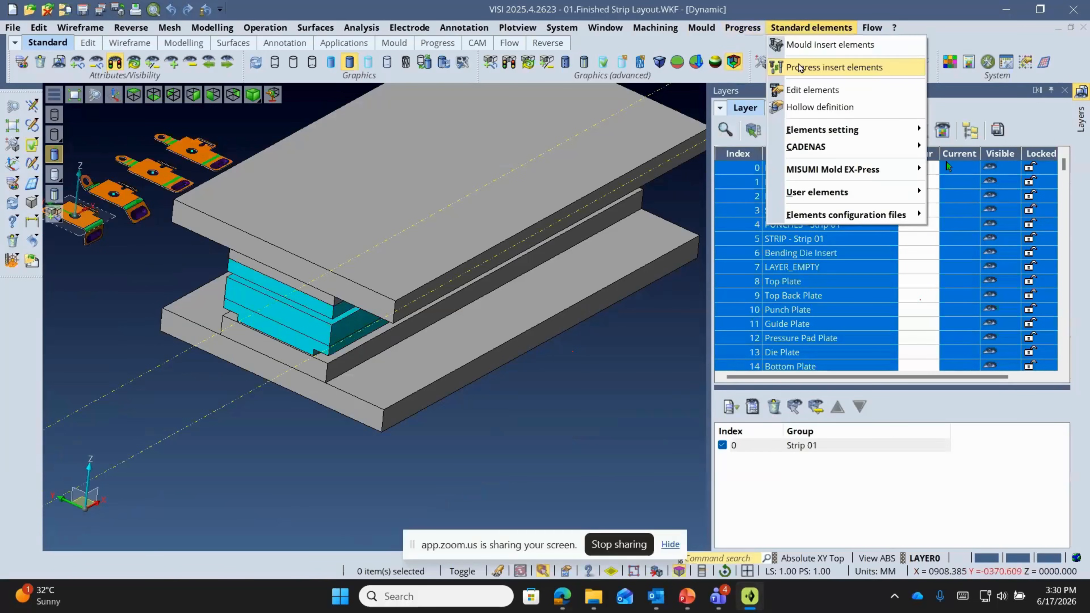
left_click(801, 69)
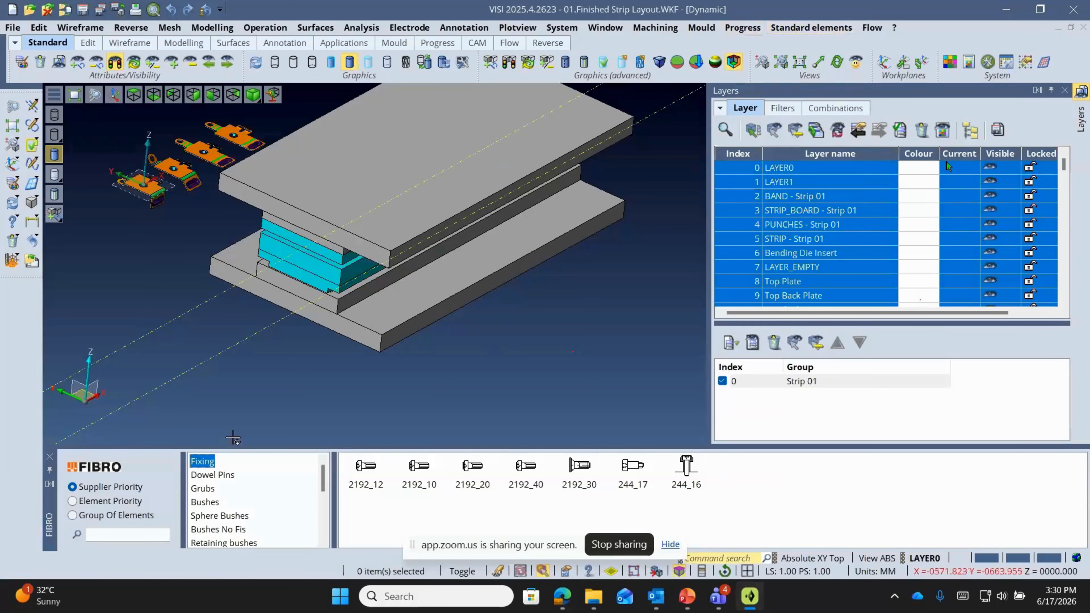
left_click(93, 466)
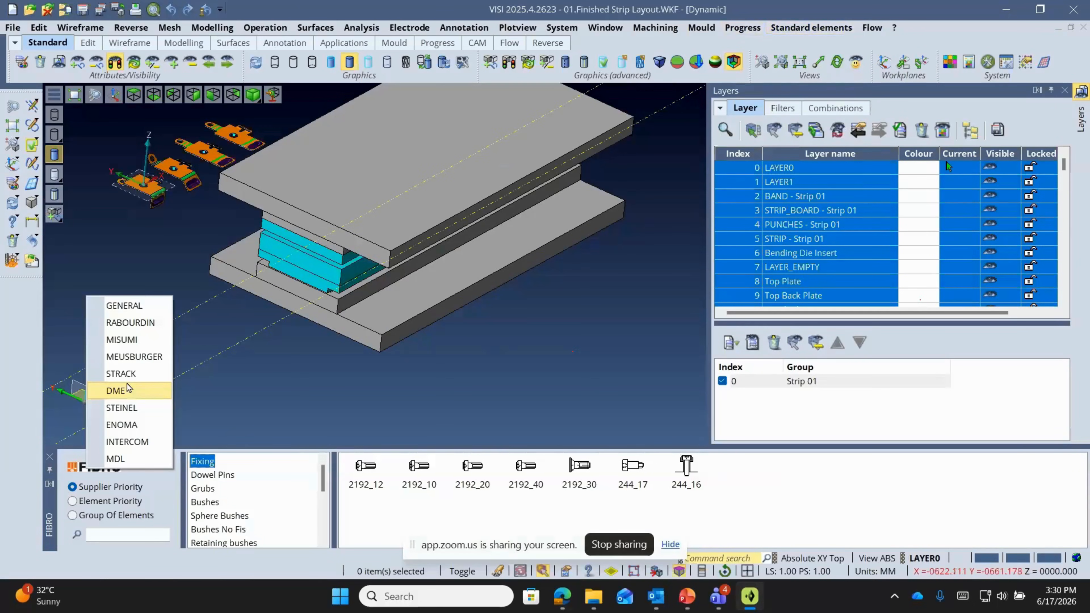
left_click(122, 340)
- Search the MISUMI elements for MYAP and choose the Plain Guide Post Set for insertion
type("K")
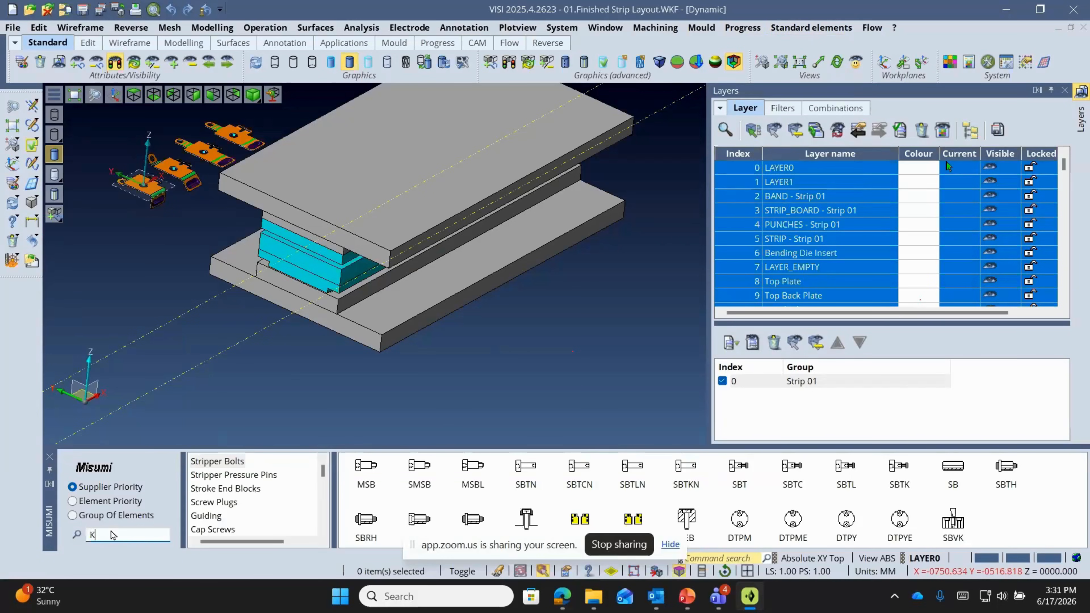
key("BackSpace")
type("M")
type("Y")
type("AR")
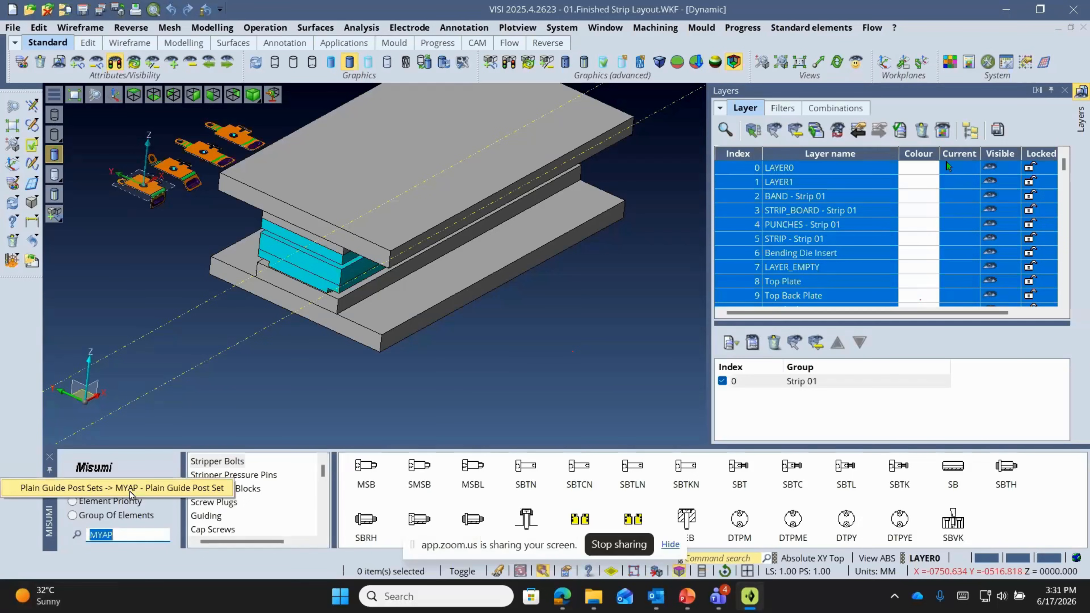
key("Return")
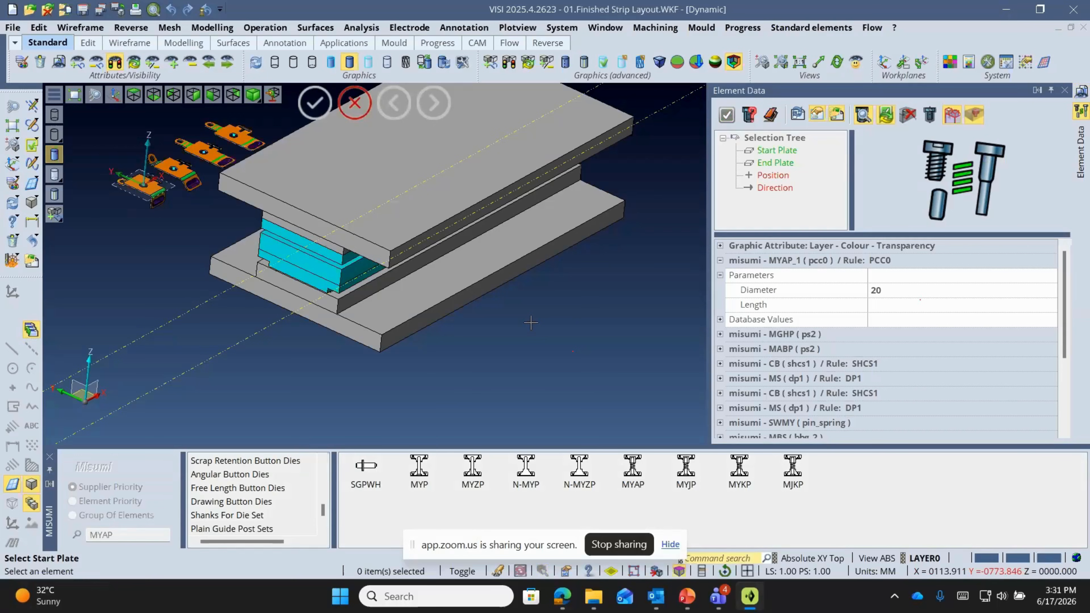
- Place the guide post set from the Bottom Plate to the Top Plate, offset 40,35 from the Bottom Plate's front corner
left_click(384, 315)
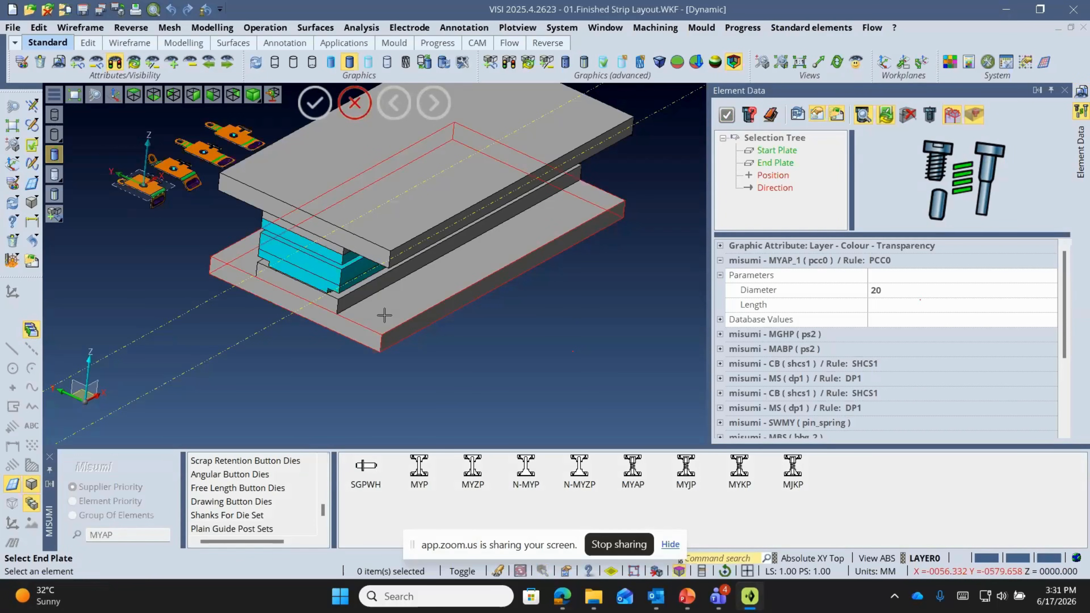
left_click(389, 244)
scroll(389, 245, "up", 3)
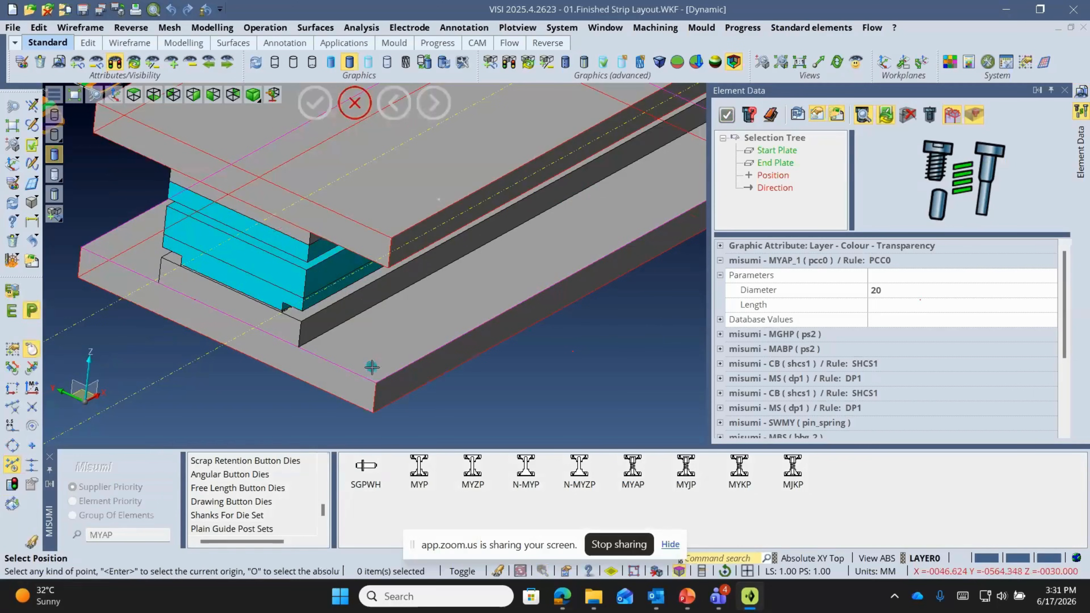
left_click(375, 382)
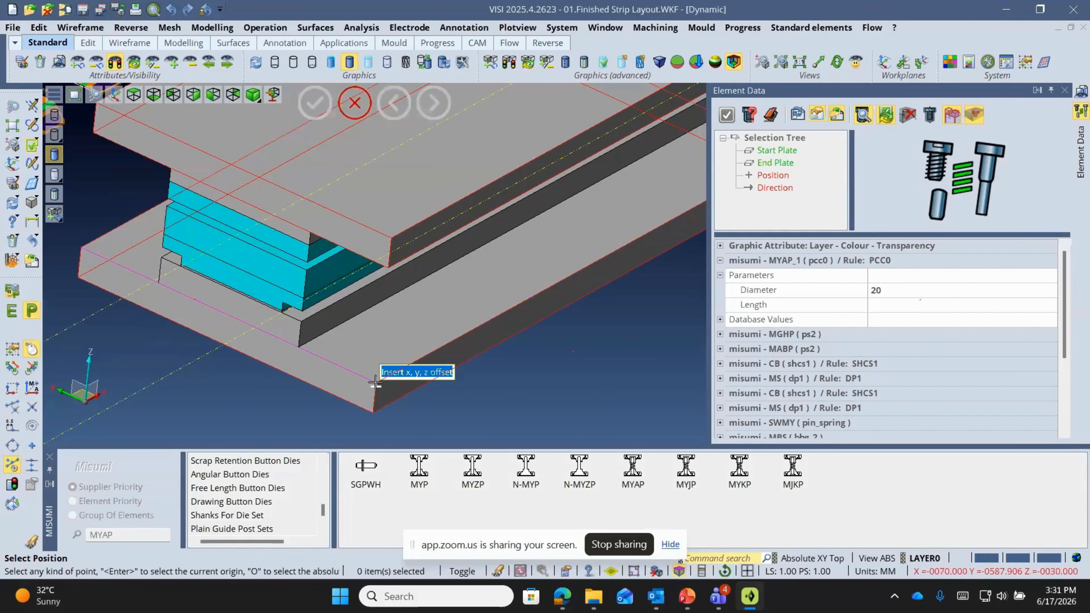
type("40")
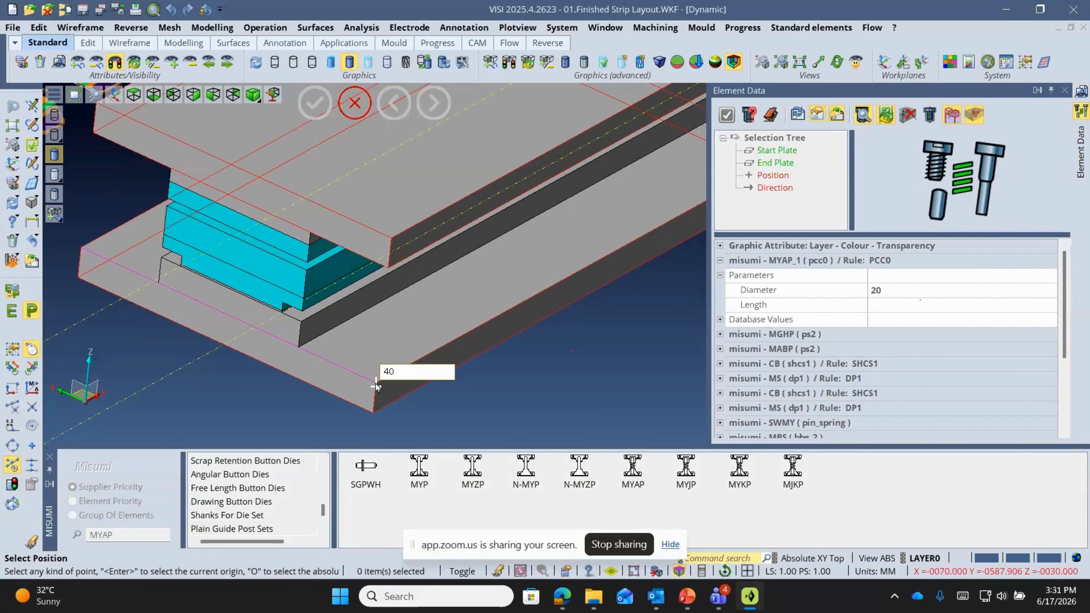
type(",35")
key("Return")
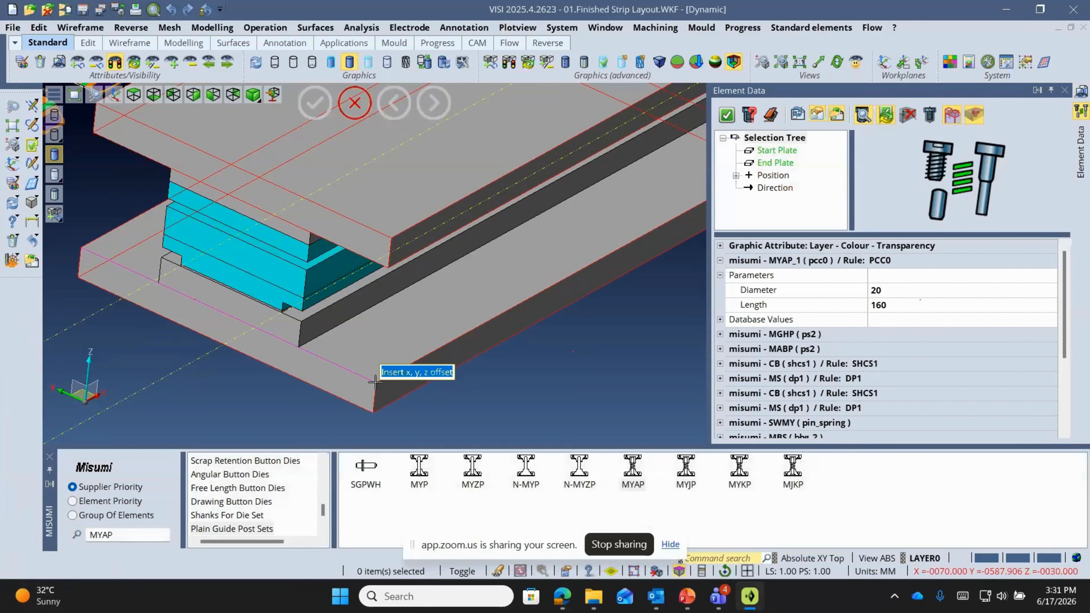
- Try diameter 25 for the guide post set and look at its available lengths
scroll(367, 365, "up", 2)
middle_click_drag(364, 350, 373, 307)
scroll(373, 307, "down", 3)
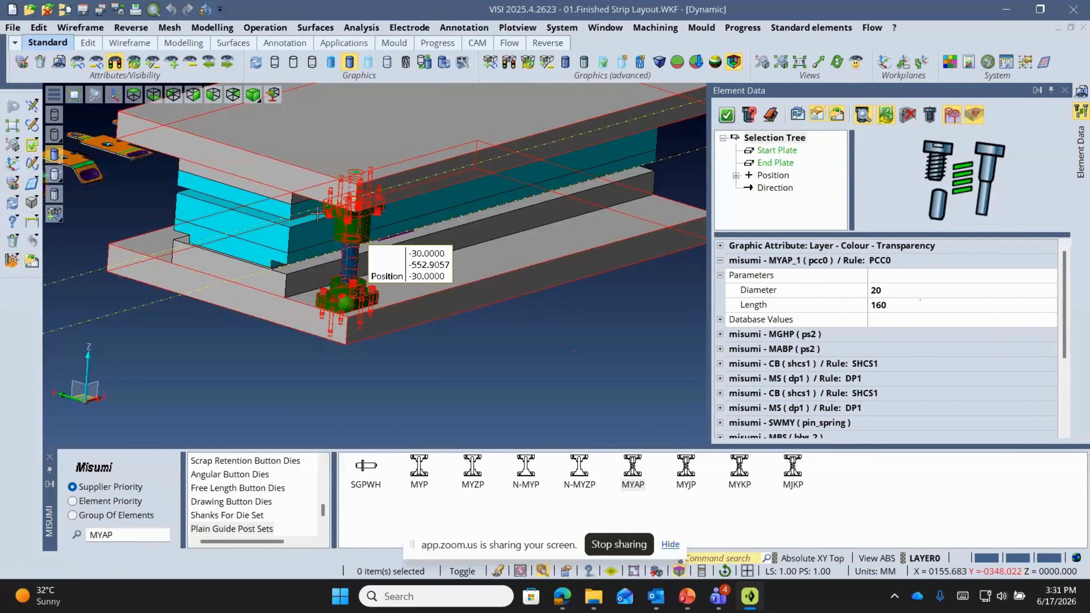
left_click(923, 294)
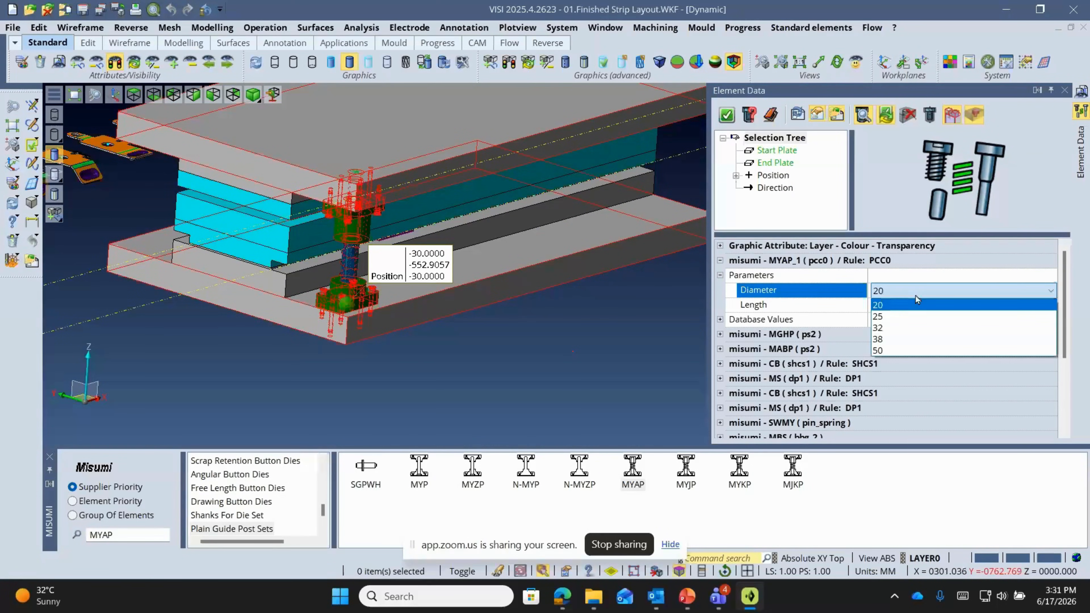
left_click(909, 318)
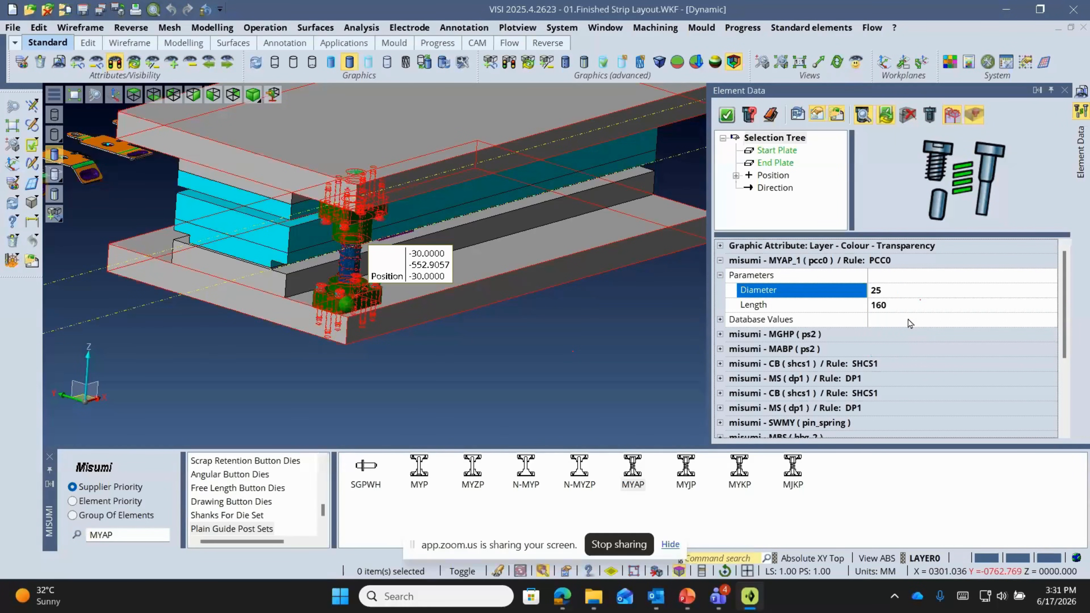
left_click(918, 305)
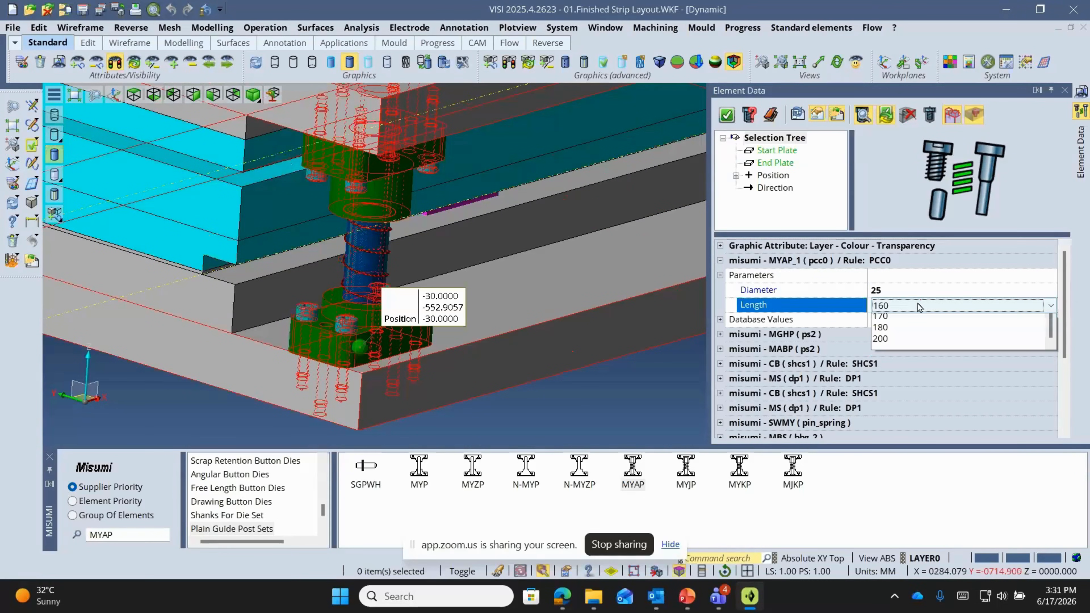
- Set the guide post set's diameter to 20 and insert it at the chosen corner position
left_click(910, 292)
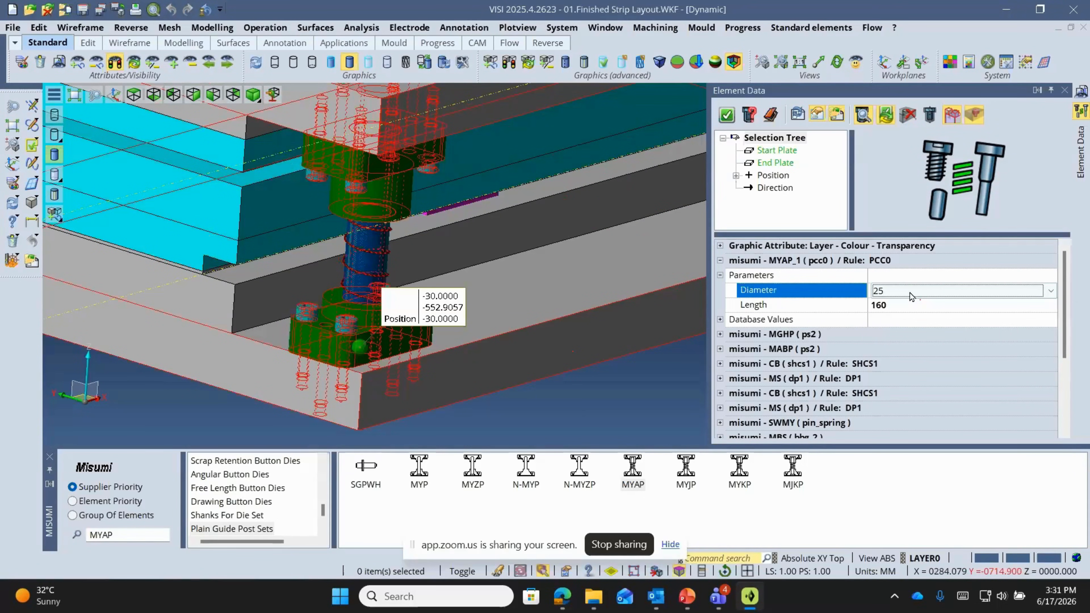
left_click(910, 294)
left_click(910, 306)
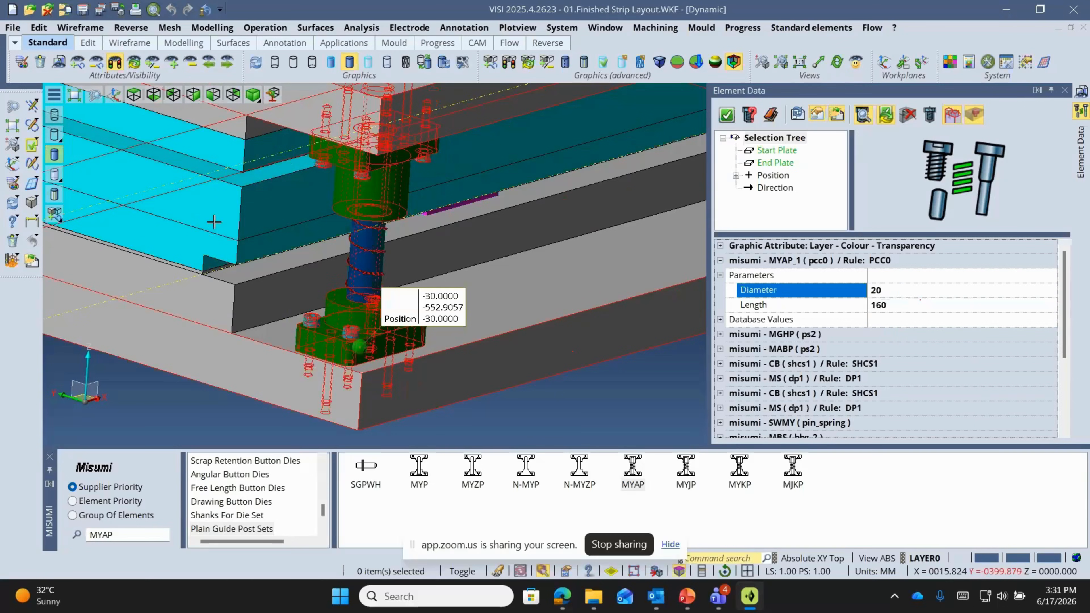
scroll(214, 222, "down", 2)
left_click(726, 115)
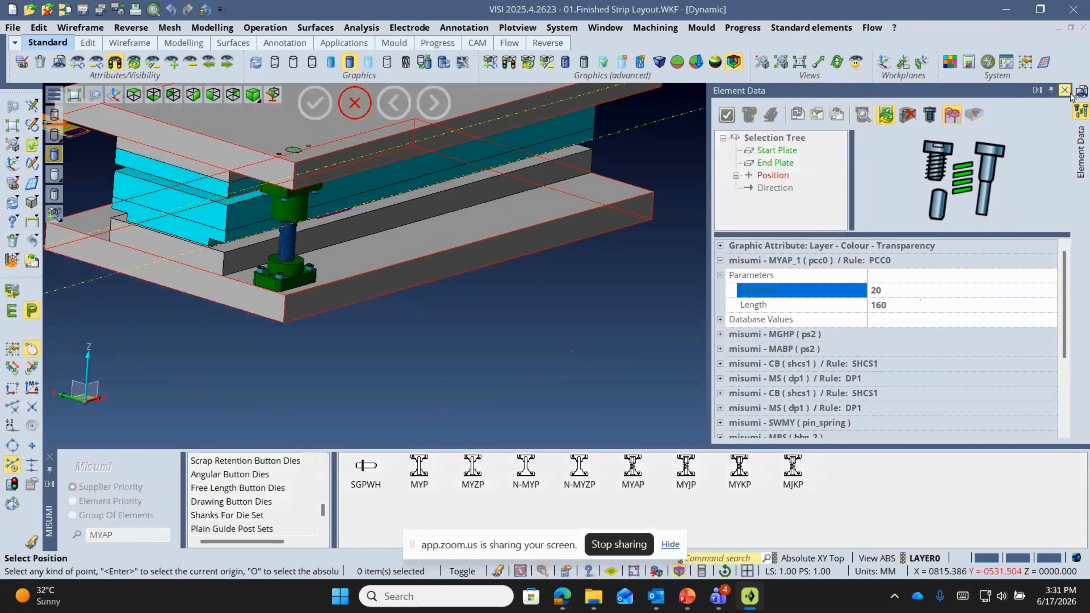
- Mirror the guide post set as copies about the plate centre in X and Y to populate the other three corners
left_click(85, 100)
key("alt+e")
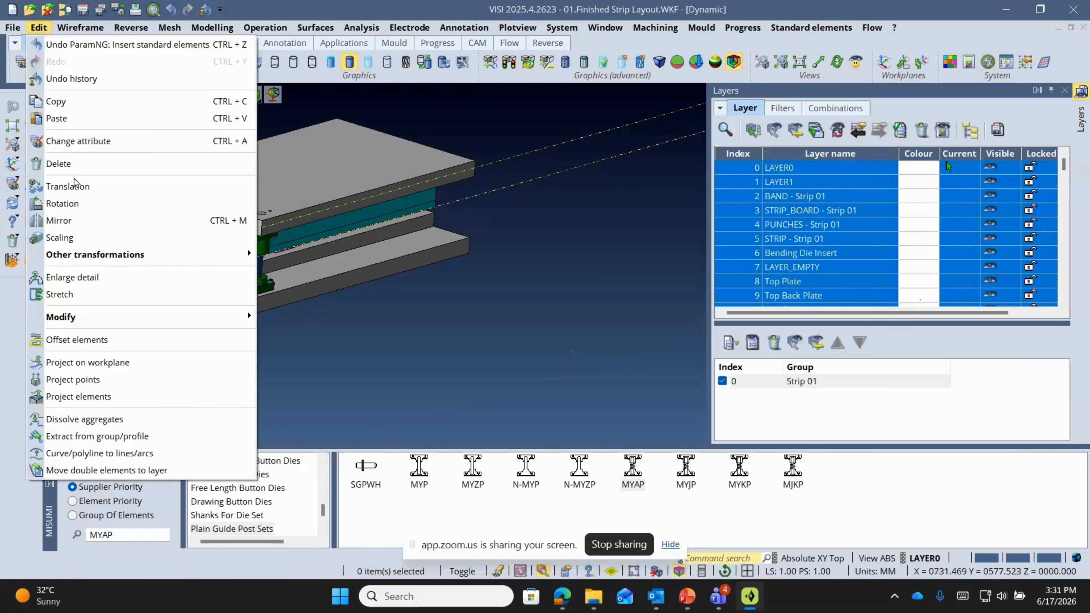
left_click(59, 220)
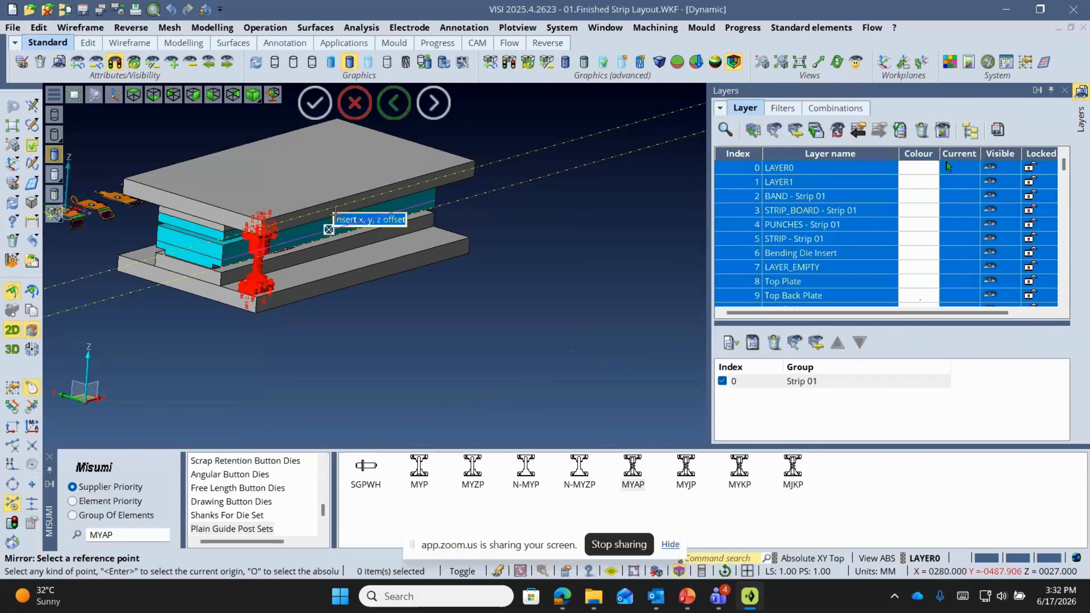
left_click(335, 213)
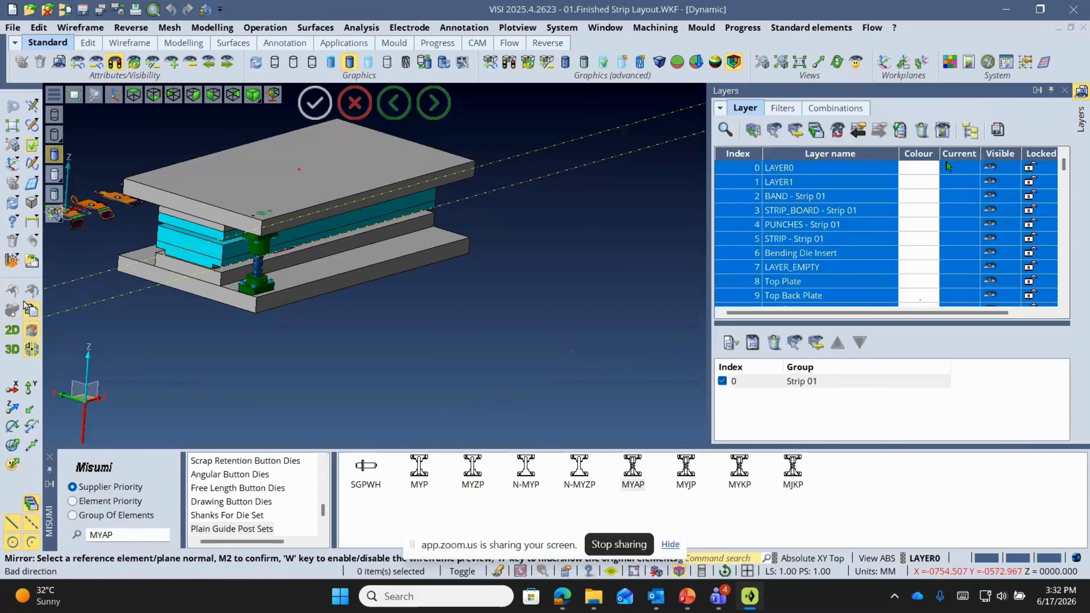
left_click(12, 387)
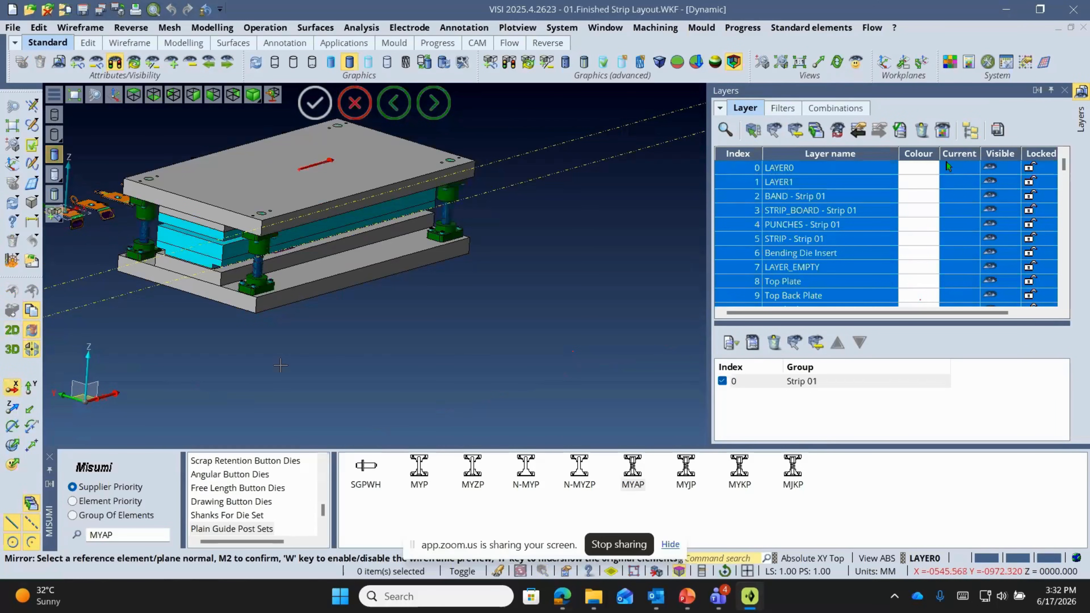
middle_click(385, 347)
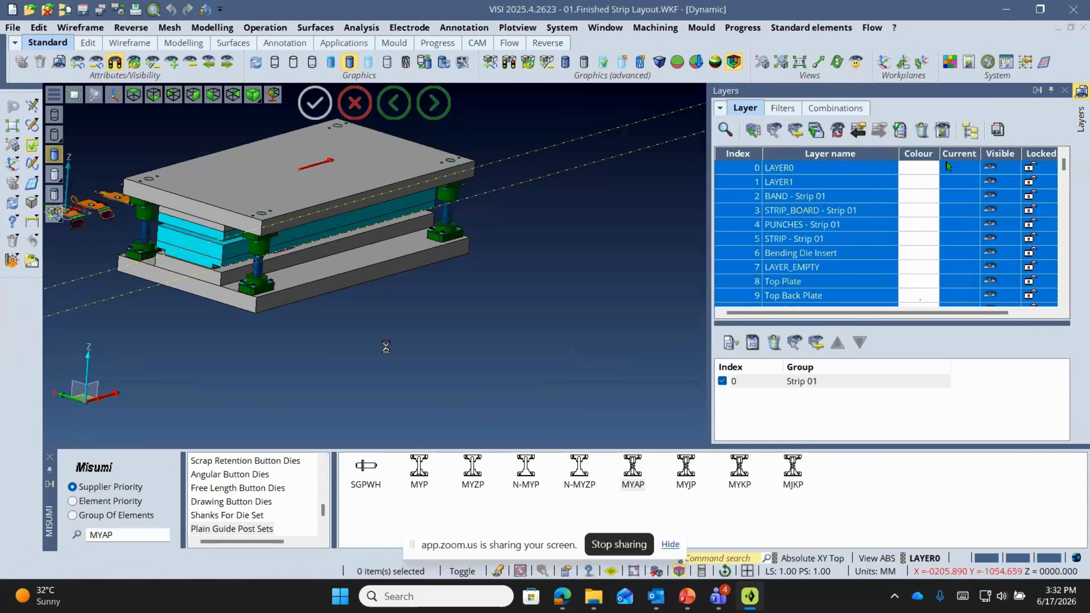
key("Escape")
middle_click_drag(302, 259, 391, 276)
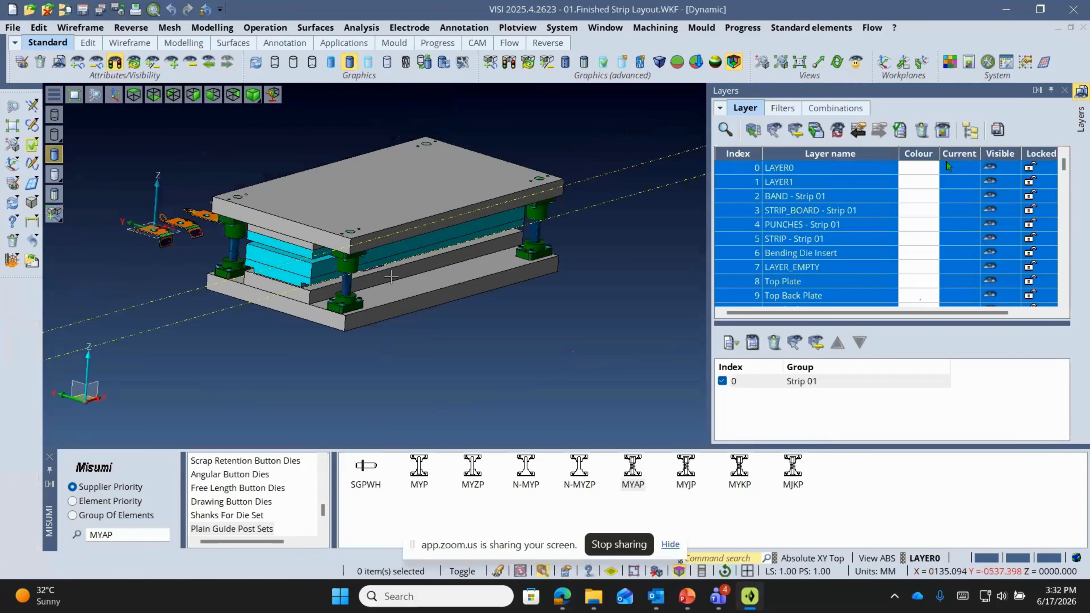
- Switch the standard elements supplier to FIBRO and choose the 2192_12 cap head screw from the fixing elements
scroll(391, 278, "up", 2)
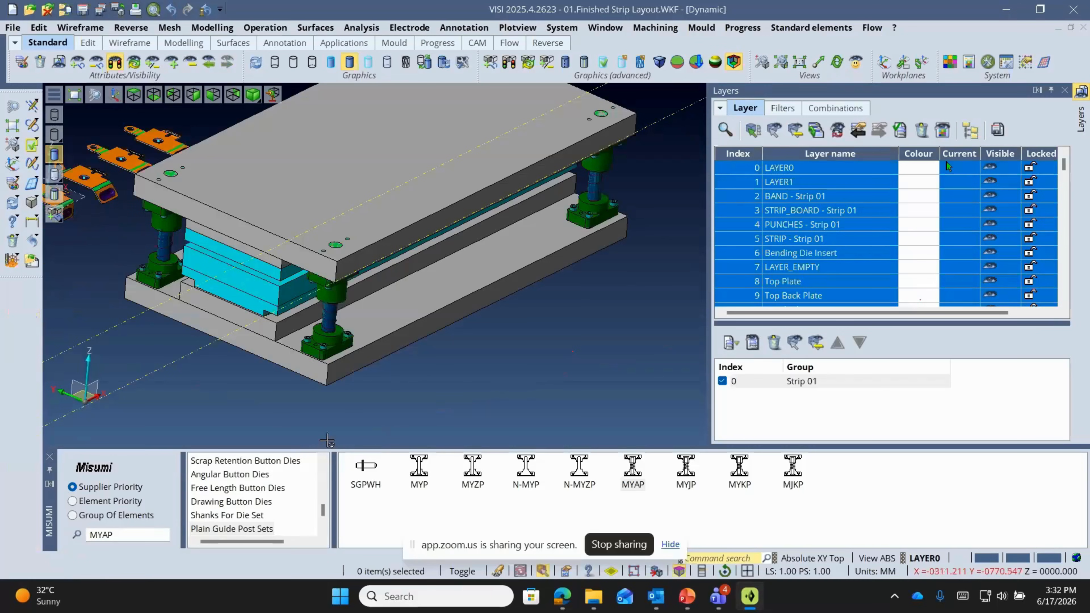
scroll(233, 481, "up", 3)
scroll(233, 481, "up", 3)
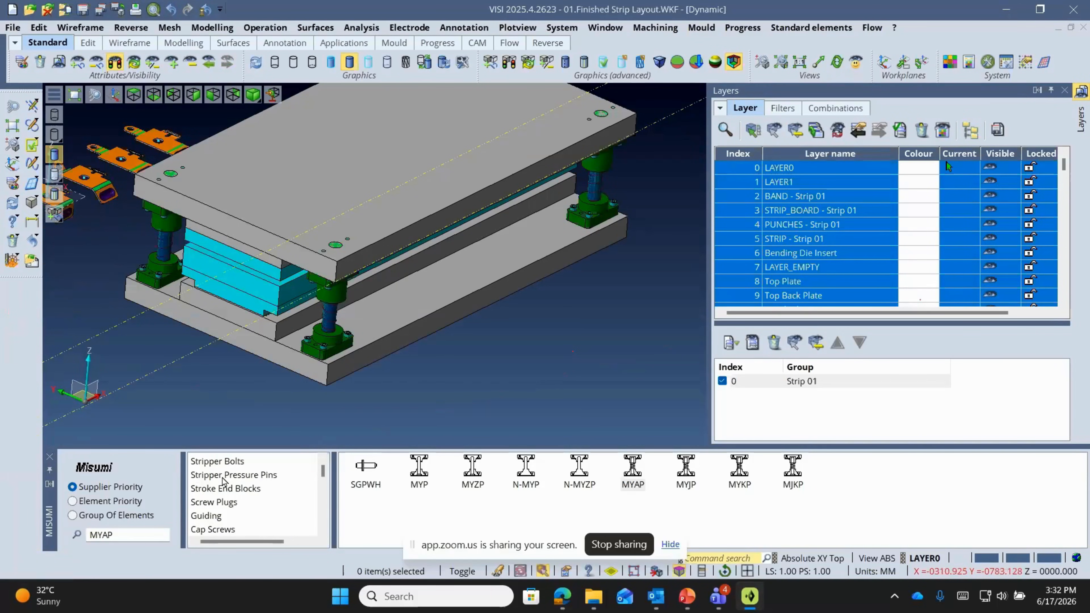
left_click(99, 467)
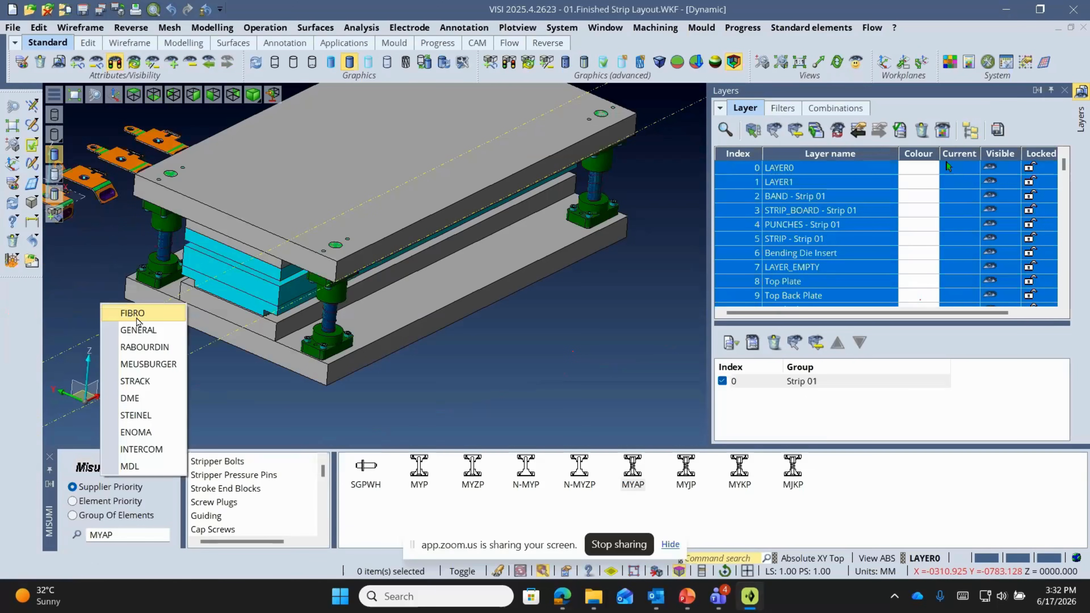
left_click(137, 319)
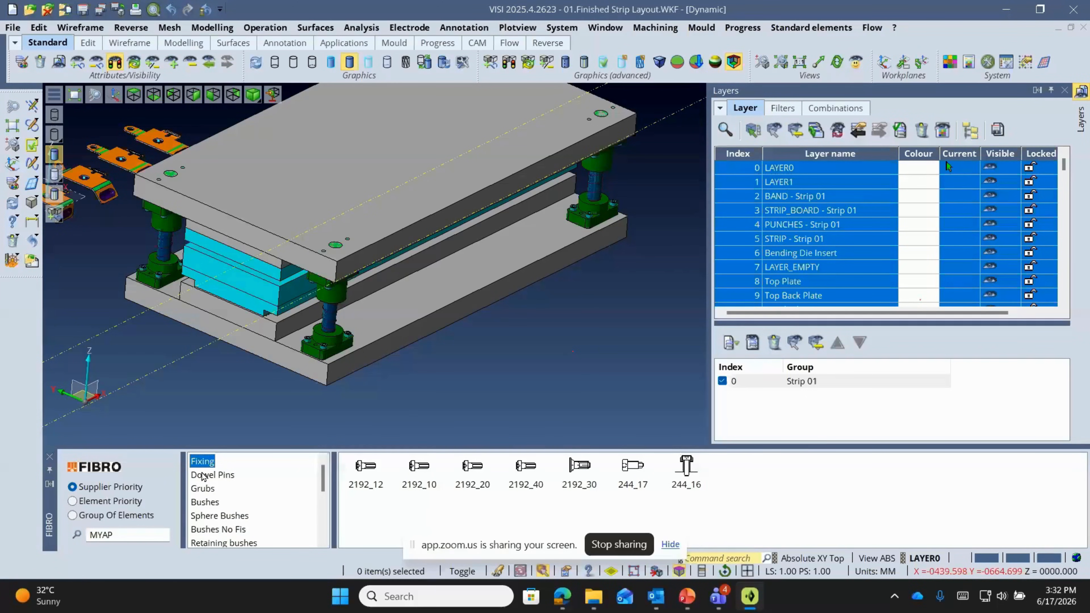
left_click(365, 468)
- Run the cap head screw from the Top Plate to the plate beneath it, with its origin offset 20,20 from the lower plate's front corner
left_click(274, 231)
scroll(278, 289, "up", 5)
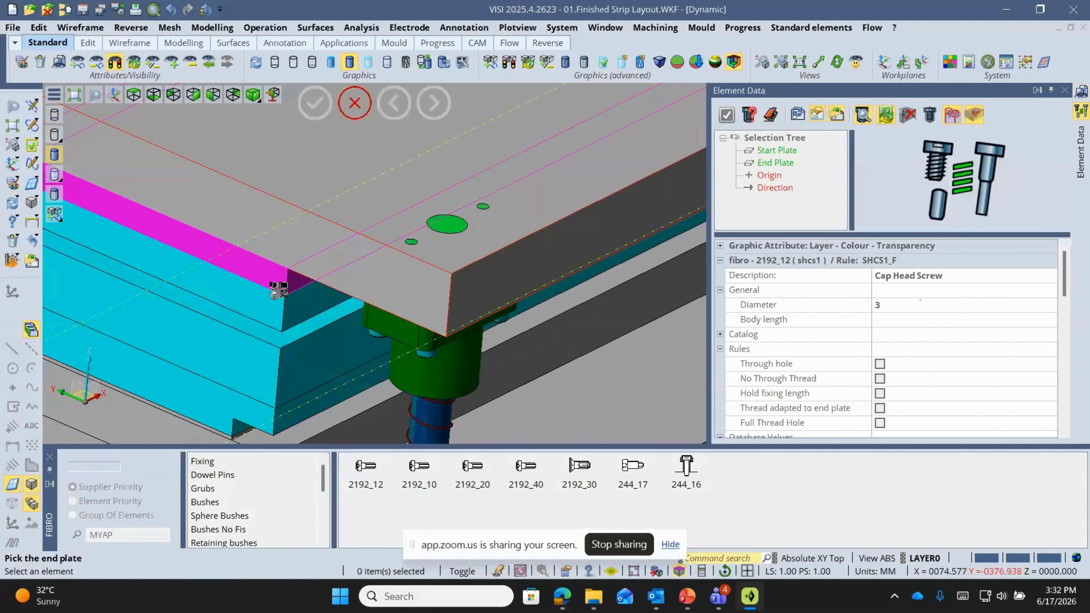
left_click(279, 290)
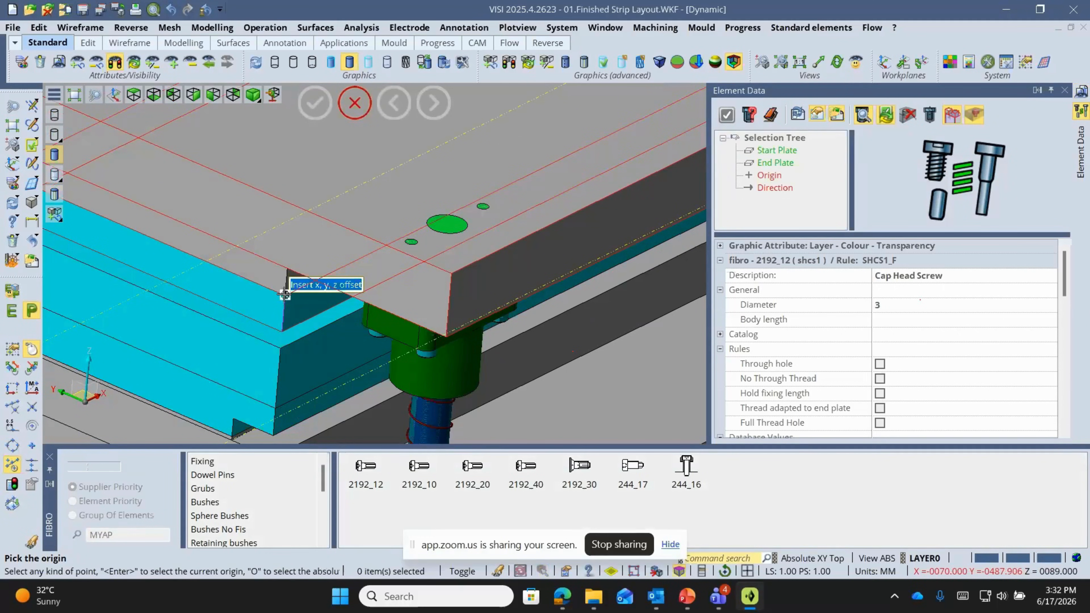
type("20,20")
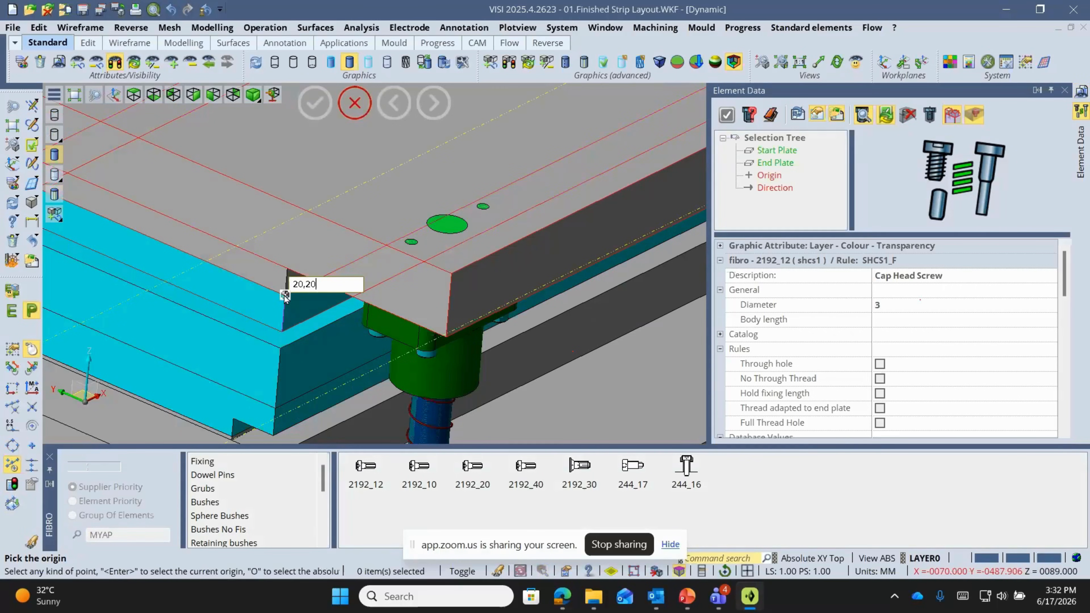
- Insert the 2192_12 cap head screw at a 20,20 offset from the inner plate's corner, with diameter 8
key("Return")
scroll(286, 215, "up", 2)
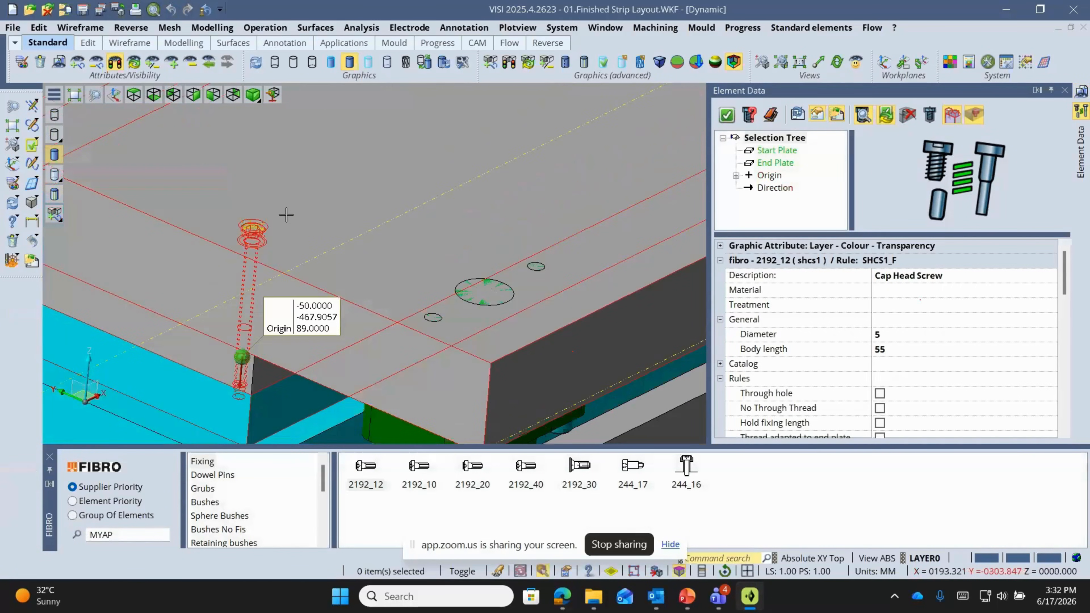
scroll(286, 214, "up", 2)
left_click(932, 339)
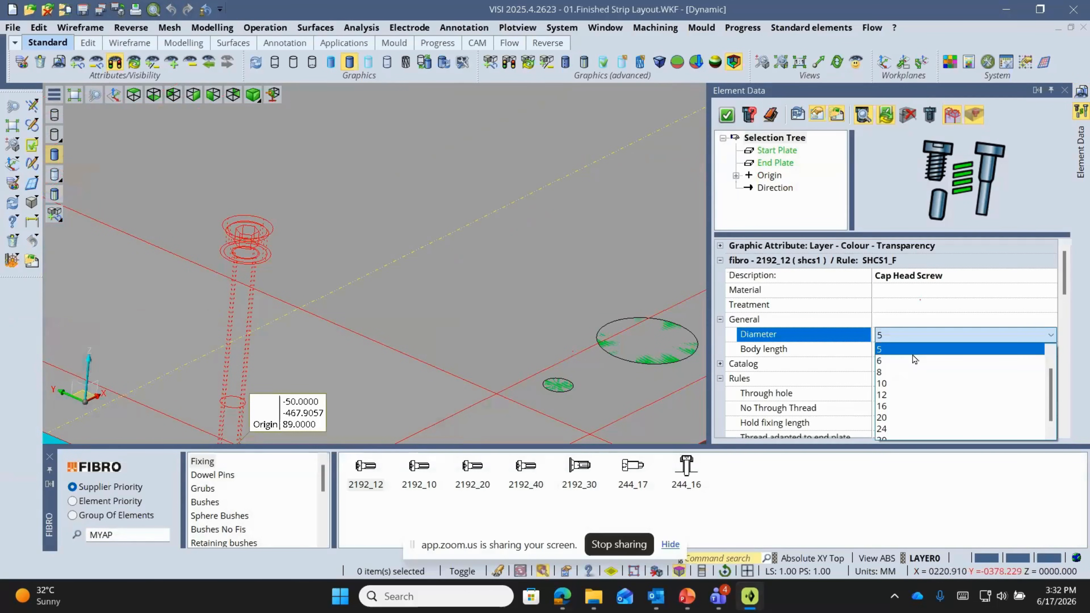
left_click(912, 372)
left_click(733, 116)
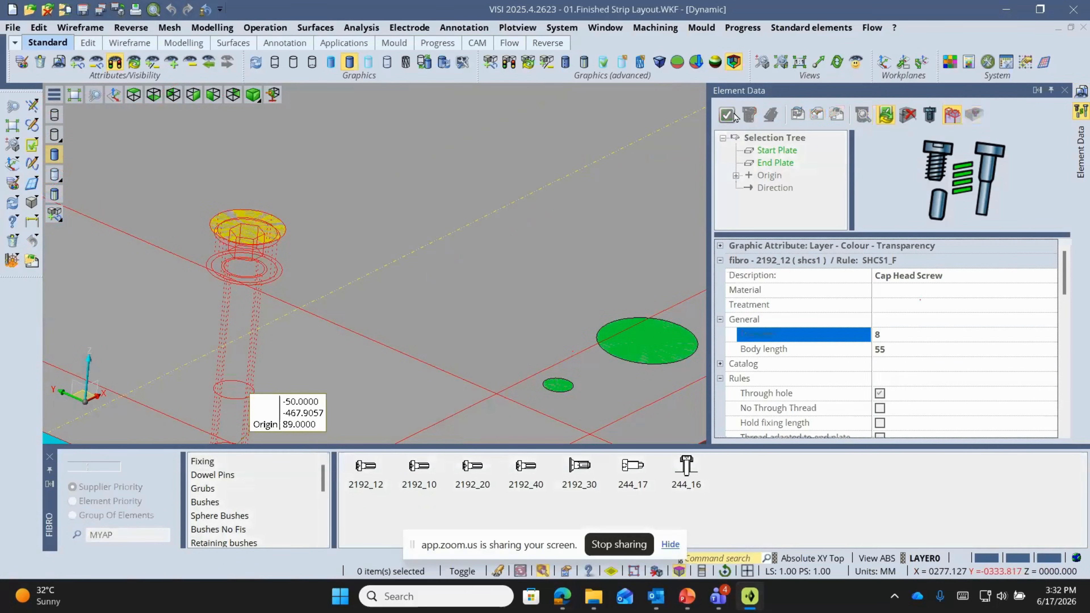
left_click(1065, 90)
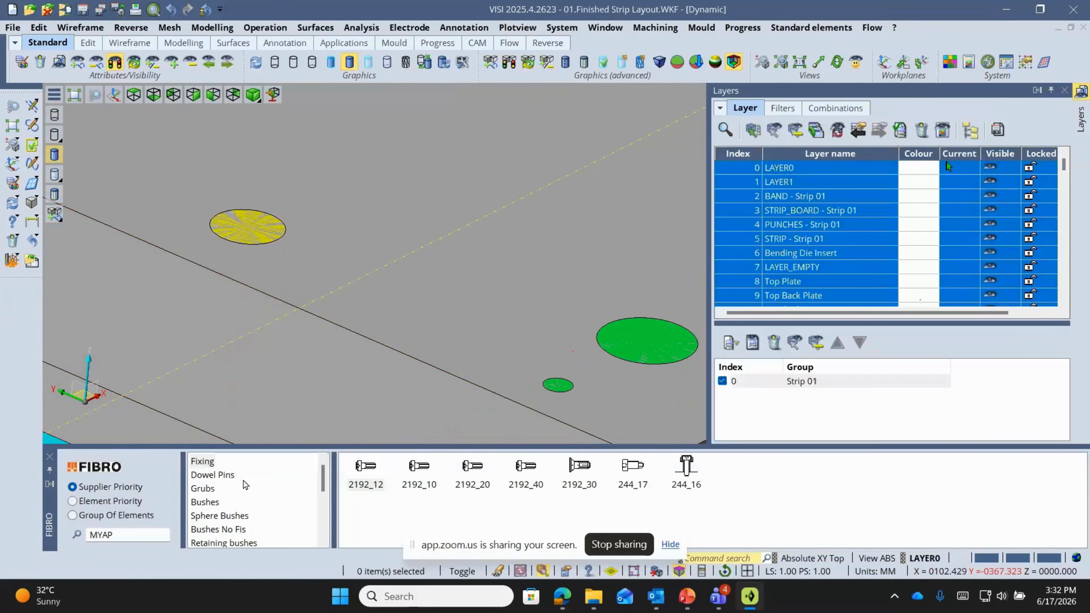
- Position a 235_1 dowel pin through the top plates at an offset of 30 from the cap head screw's centre
left_click(240, 477)
left_click(363, 465)
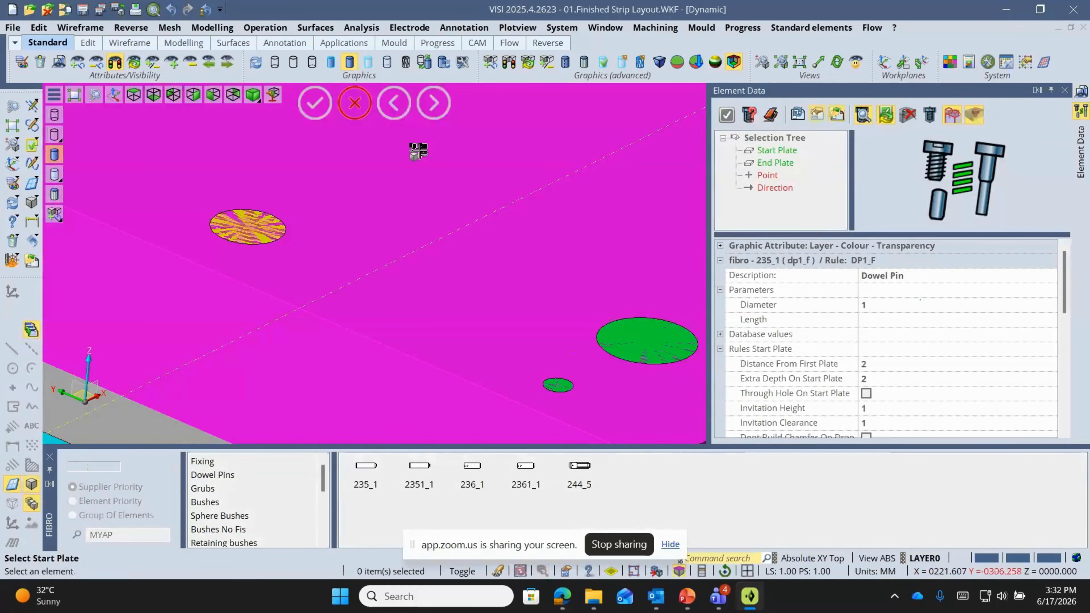
left_click(418, 150)
scroll(307, 285, "down", 5)
left_click(307, 285)
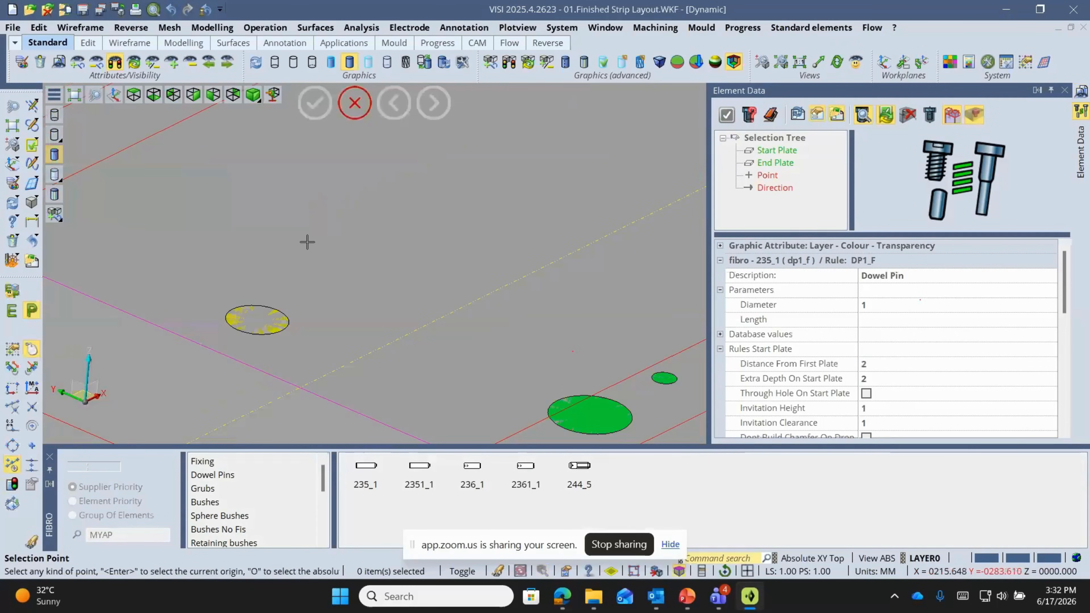
left_click(256, 322)
type("30")
key("Return")
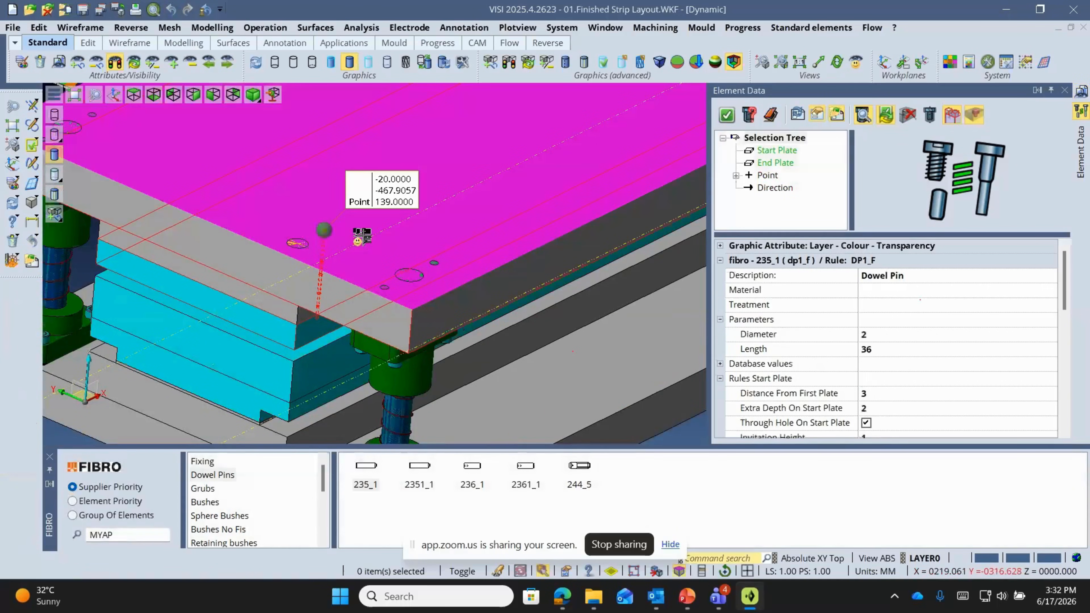
- Set the dowel pin's diameter to 8 and create it
left_click(904, 341)
left_click(905, 341)
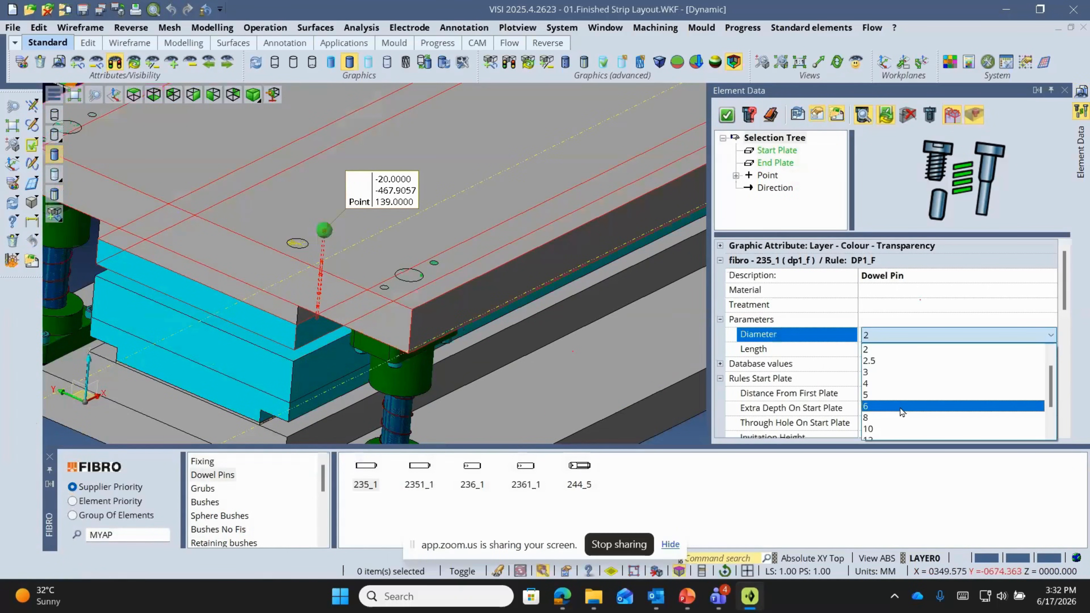
left_click(901, 417)
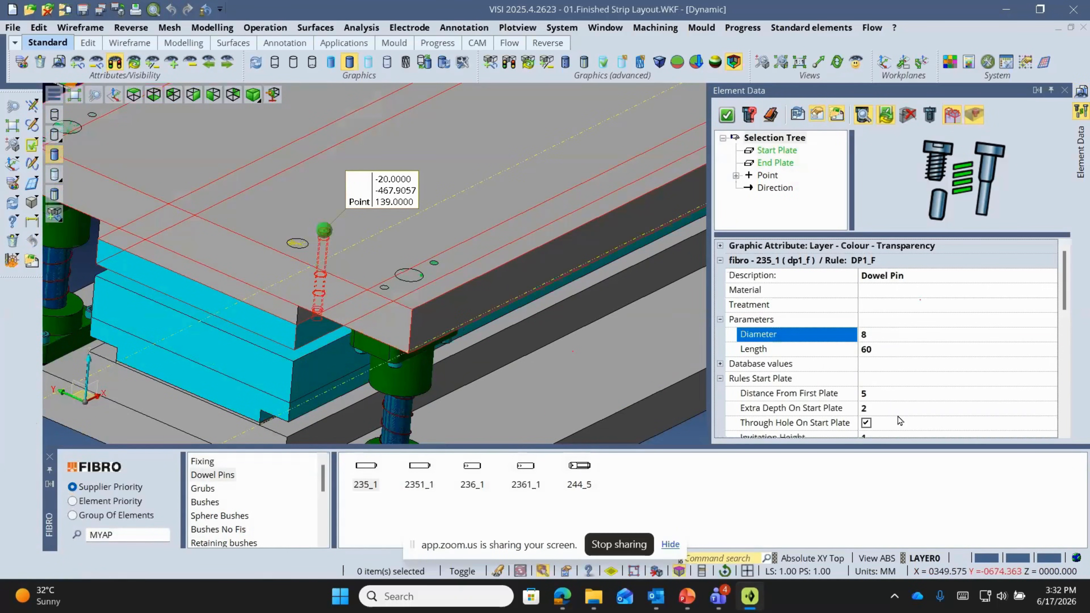
left_click(728, 115)
left_click(1064, 91)
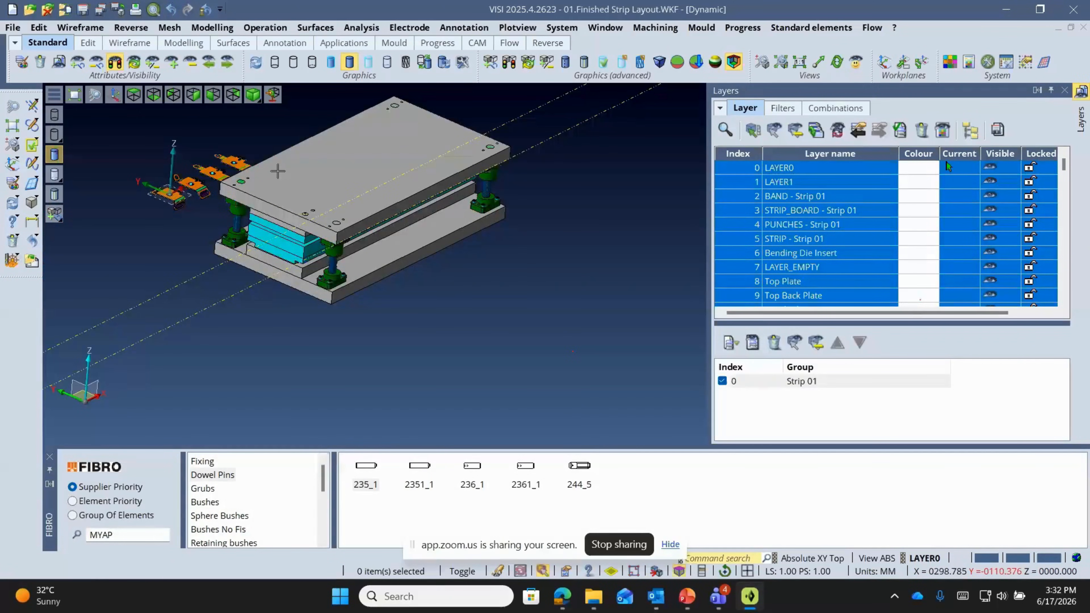
- Subtract the element cavities from the plates, selecting the whole die assembly
left_click(211, 28)
left_click(247, 492)
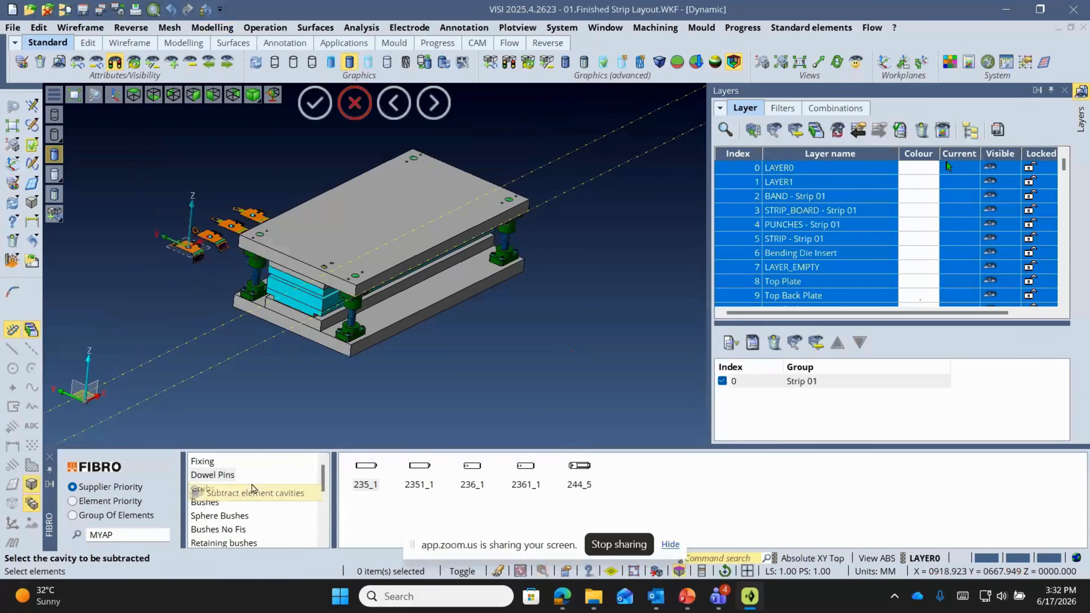
scroll(377, 366, "down", 2)
left_click_drag(237, 159, 596, 416)
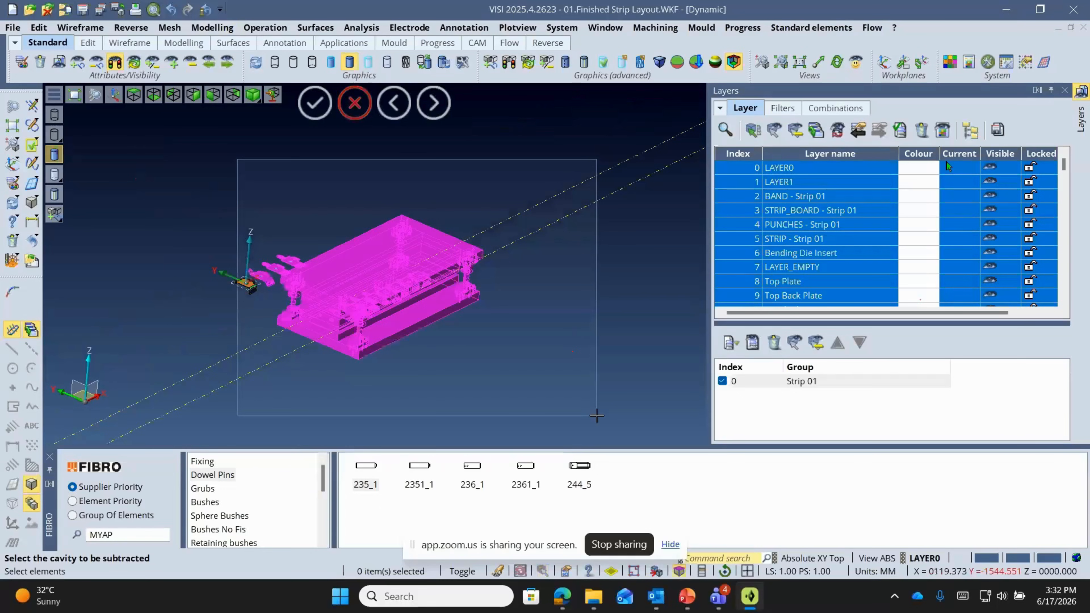
right_click(597, 415)
left_click(578, 298)
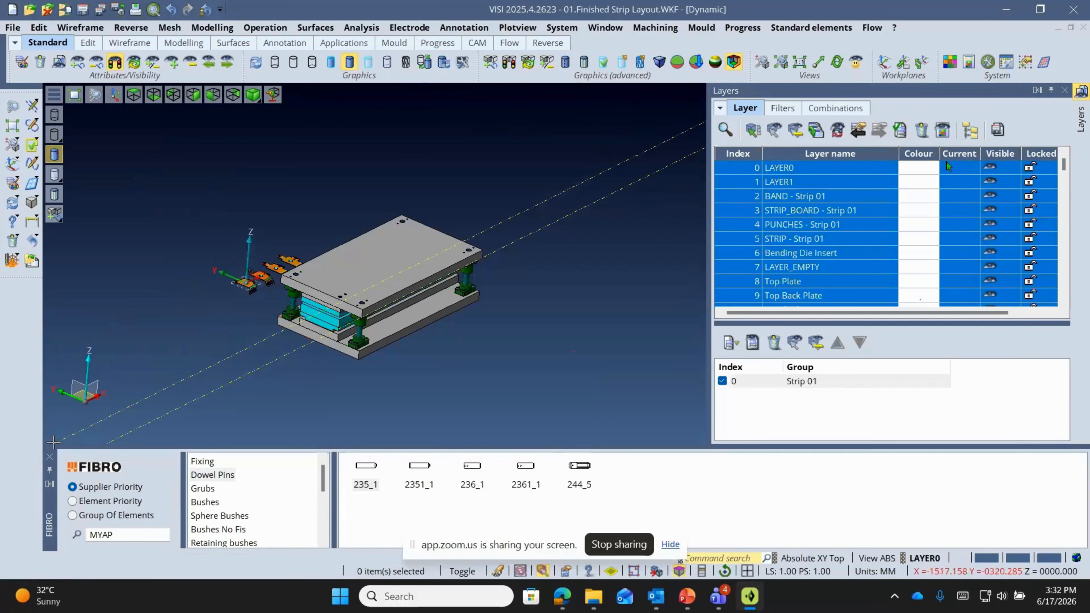
- Examine the counterbored screw hole and the dowel hole in the top plate, with the screw temporarily hidden
scroll(278, 327, "up", 5)
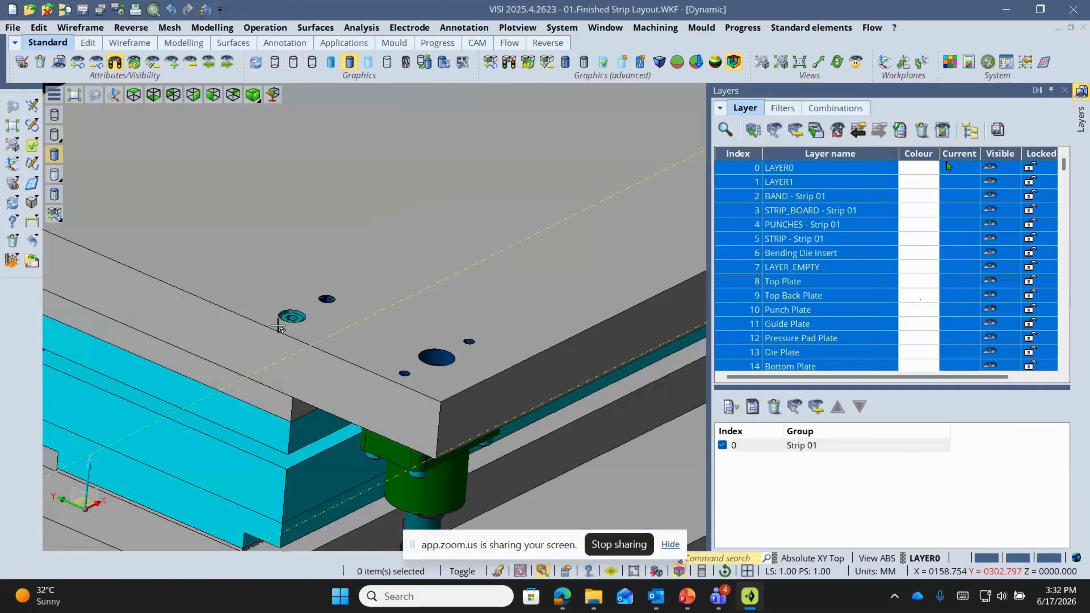
scroll(278, 327, "up", 3)
scroll(247, 308, "up", 3)
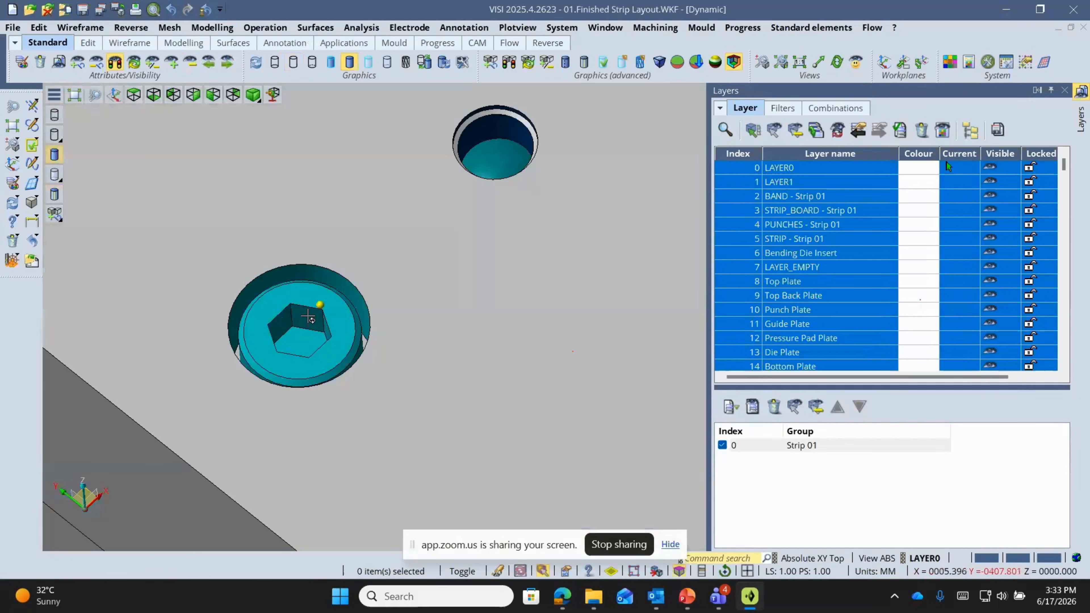
left_click(96, 62)
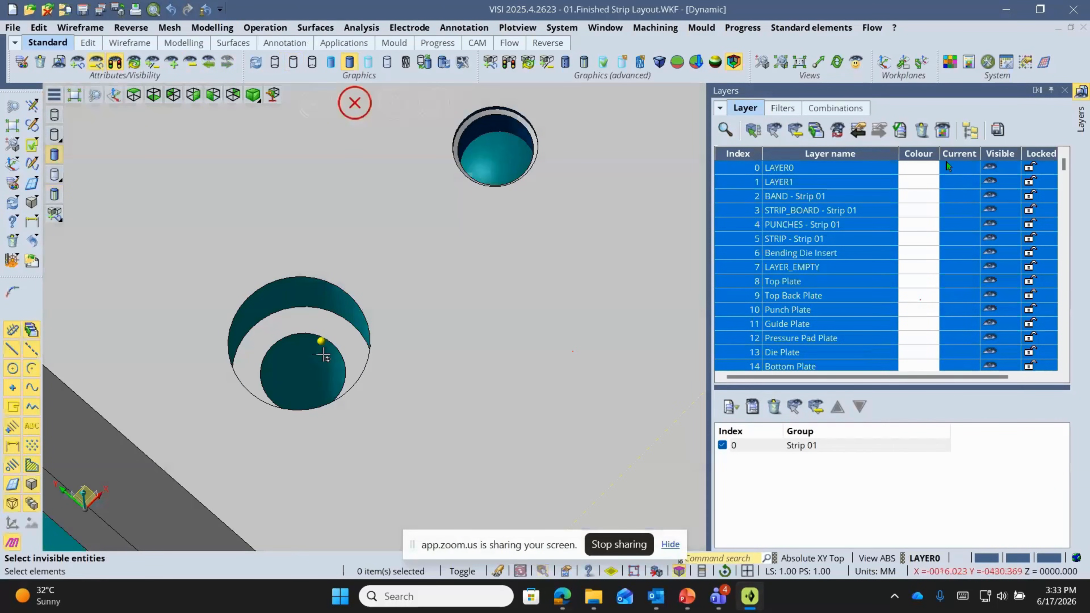
scroll(302, 394, "up", 3)
mouse_move(303, 380)
middle_mouse_down()
mouse_move(299, 389)
mouse_move(316, 398)
middle_mouse_up()
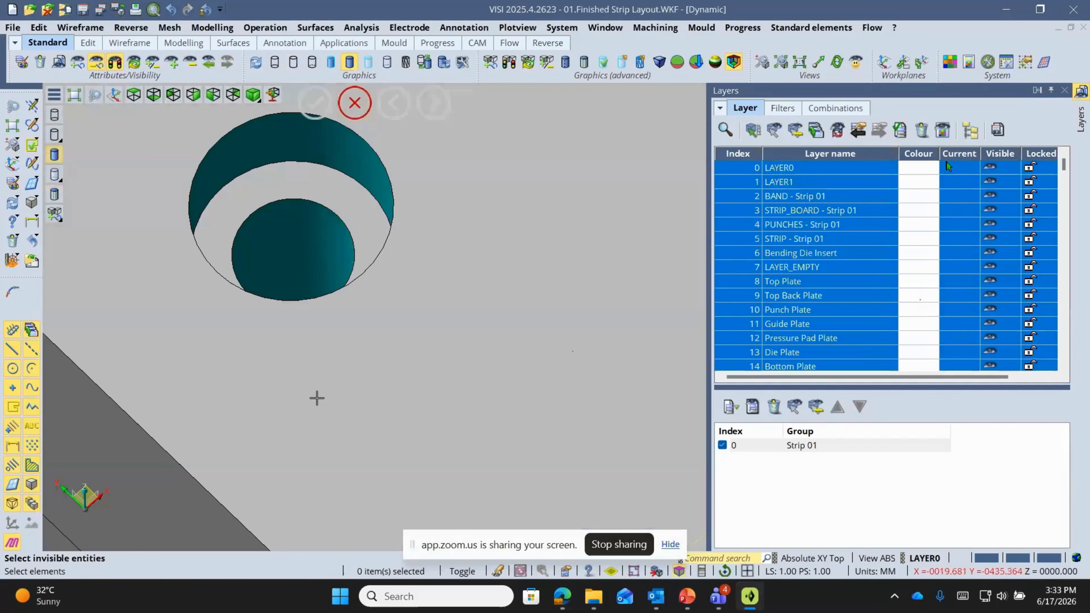
scroll(316, 398, "down", 3)
scroll(87, 206, "down", 3)
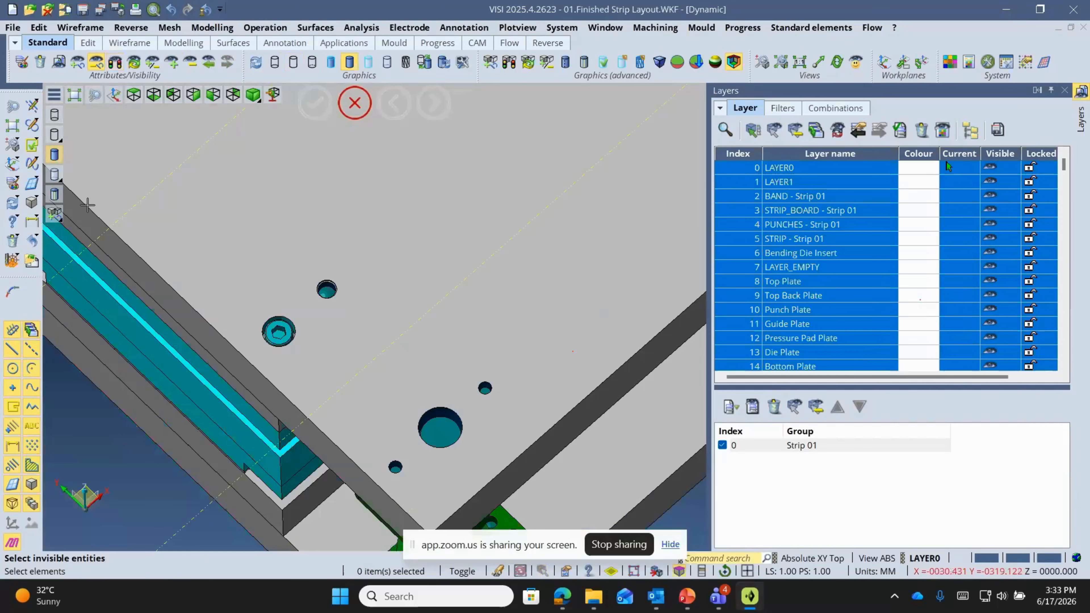
- Check the screw and dowel holes inside the plates in transparent display, and return to shaded display
left_click(54, 174)
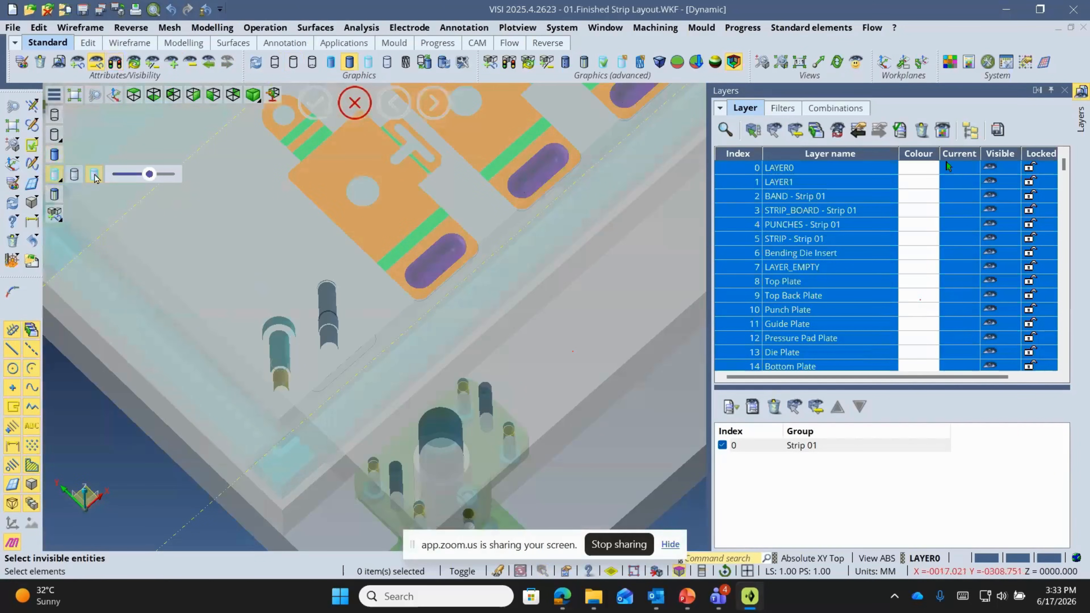
left_click(95, 177)
left_click(54, 154)
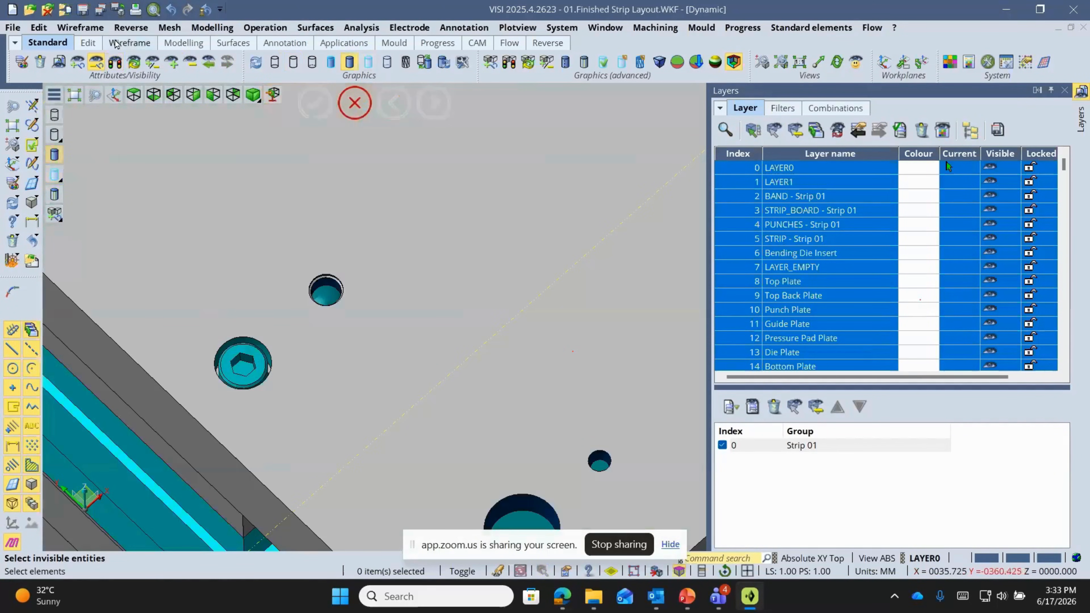
- Set up a translation of the dowel pin by 20 mm along the X axis
left_click(39, 27)
left_click(69, 186)
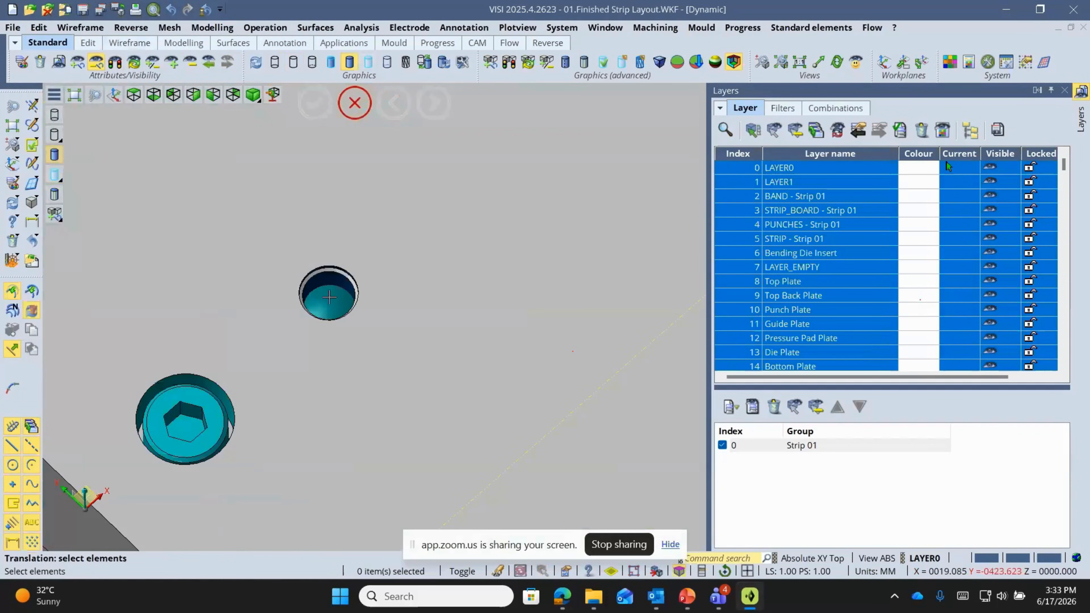
left_click(330, 297)
left_click(796, 122)
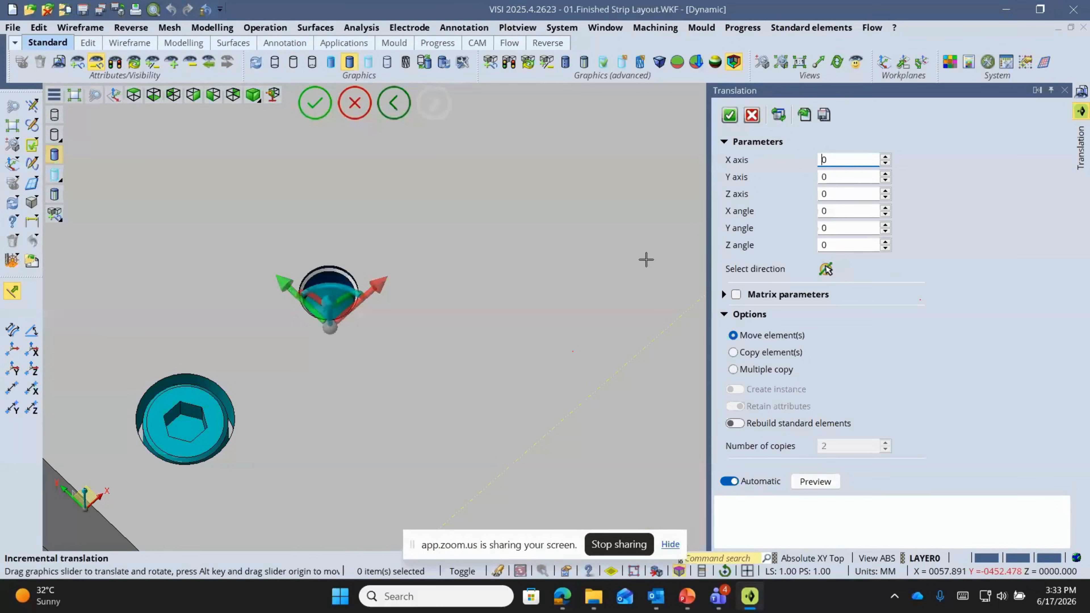
double_click(842, 160)
type("10")
key("Tab")
double_click(843, 160)
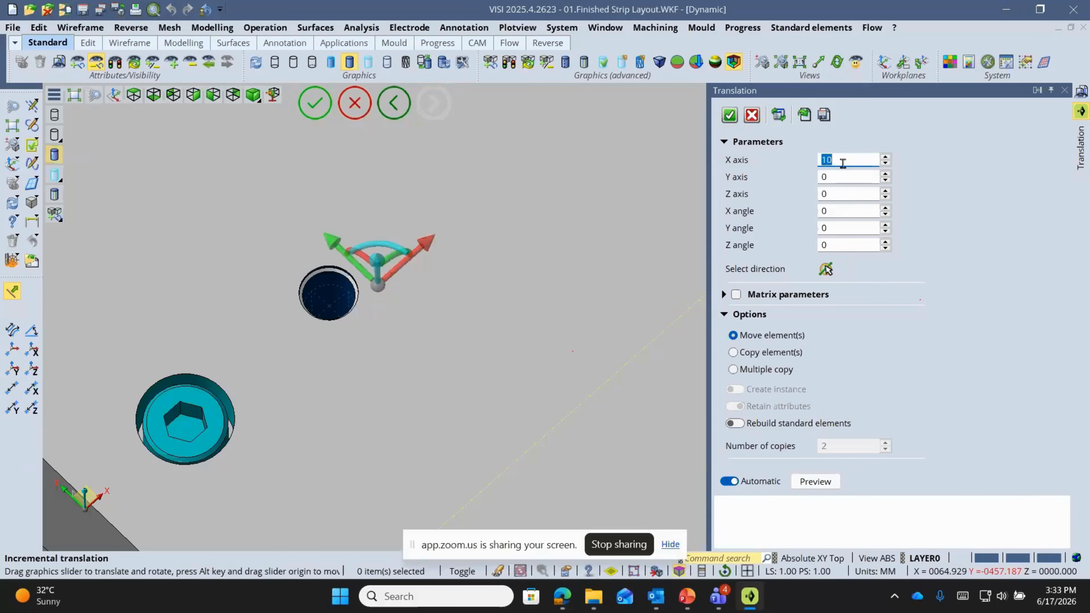
type("20")
key("Tab")
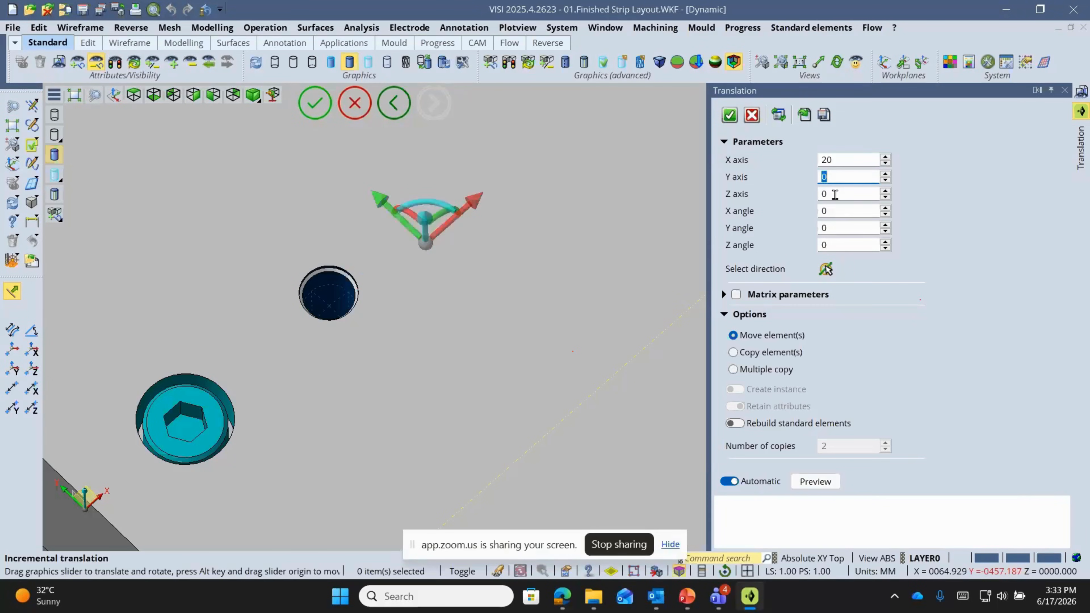
- Apply the dowel pin's move with its standard element rebuilt, so the hole follows the pin
left_click(737, 425)
left_click(737, 424)
left_click(729, 116)
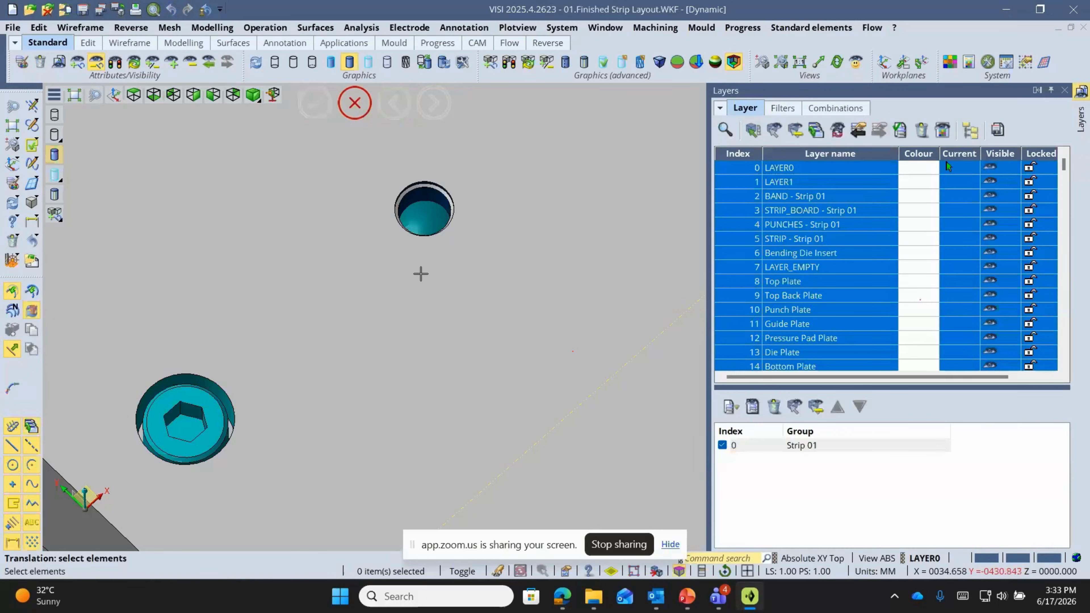
- Examine the moved dowel hole in the top plate and the whole die assembly
scroll(338, 199, "down", 3)
scroll(338, 199, "down", 3)
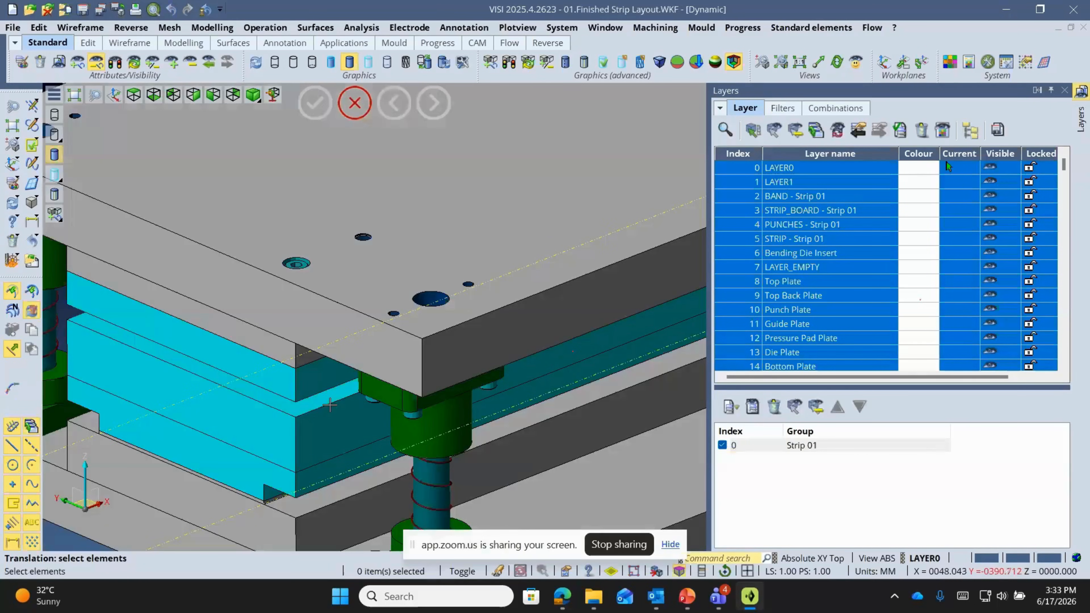
middle_click_drag(343, 263, 379, 342)
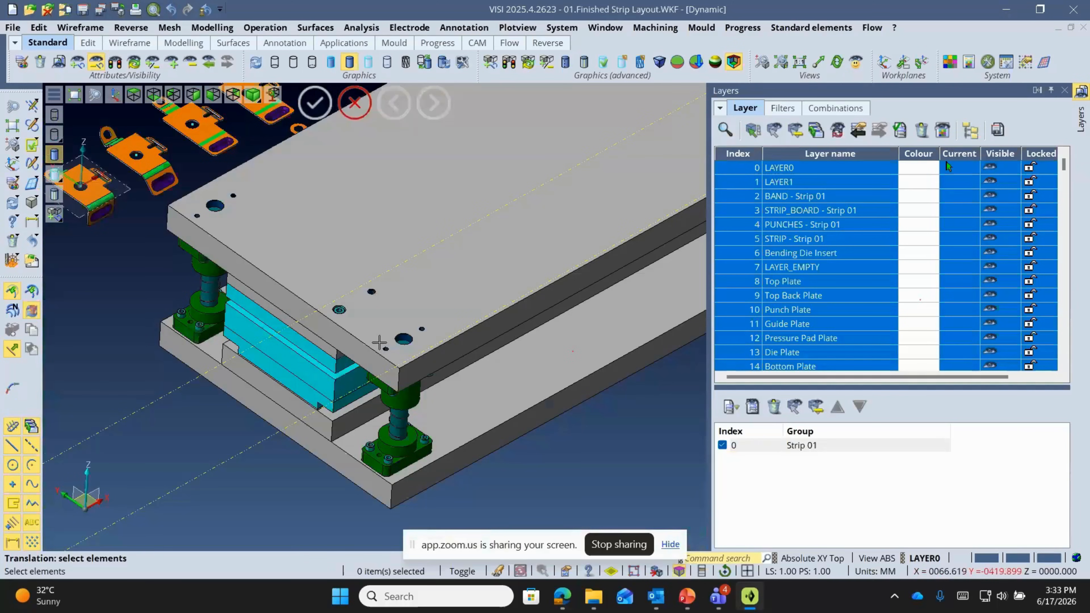
key("ctrl+b")
scroll(276, 305, "down", 3)
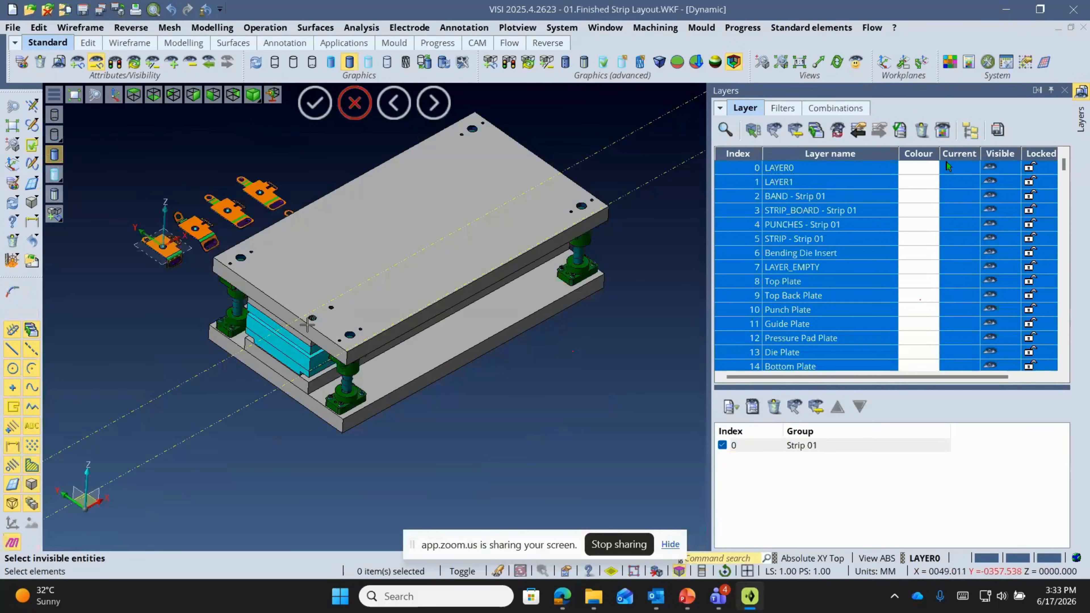
scroll(307, 325, "up", 1)
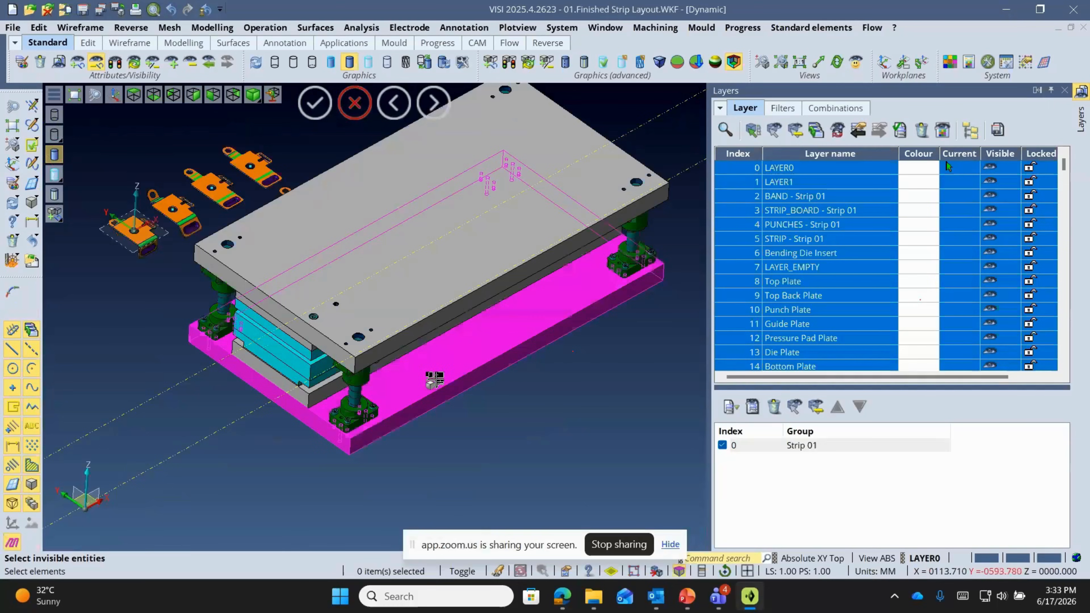
key("Escape")
scroll(374, 311, "down", 2)
- Open the file "03. Striplayout _Before_Punches .WKF" from the 03.Tool Build folder
left_click(12, 27)
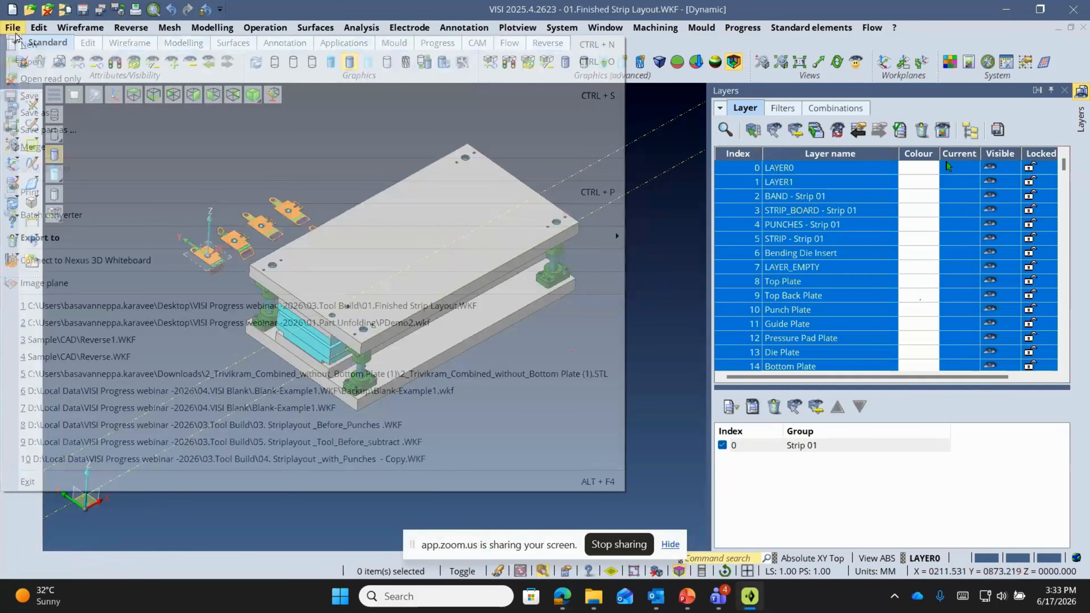
left_click(562, 292)
left_click(576, 304)
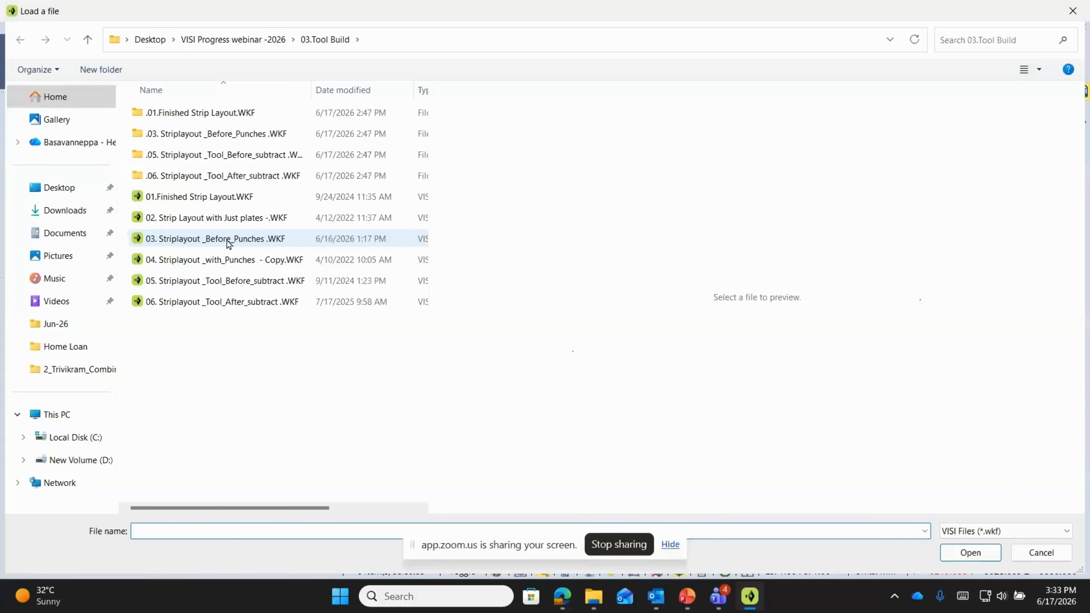
left_click(230, 261)
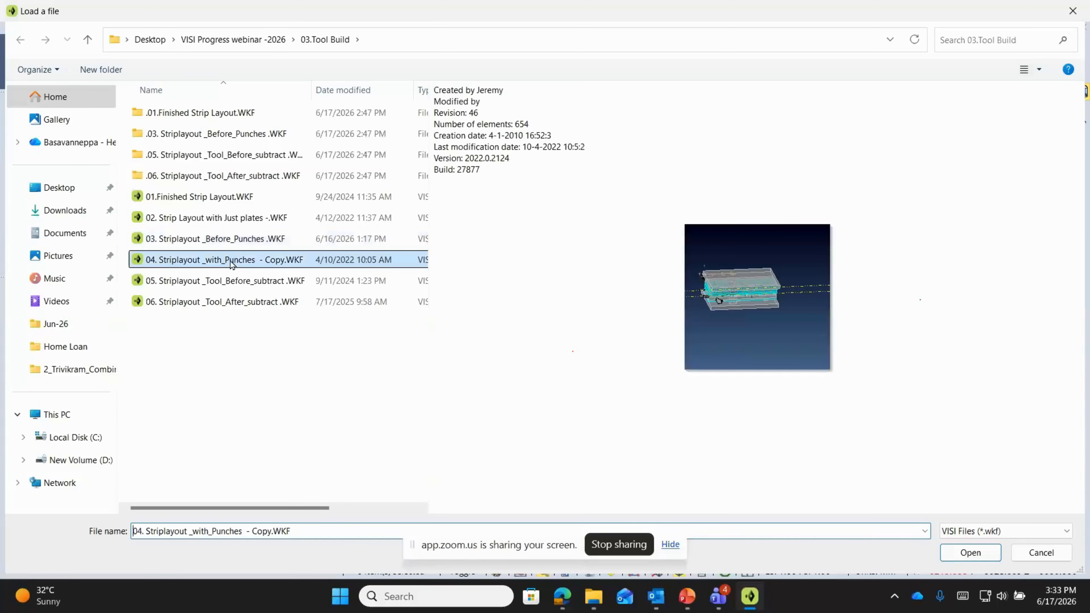
key("Up")
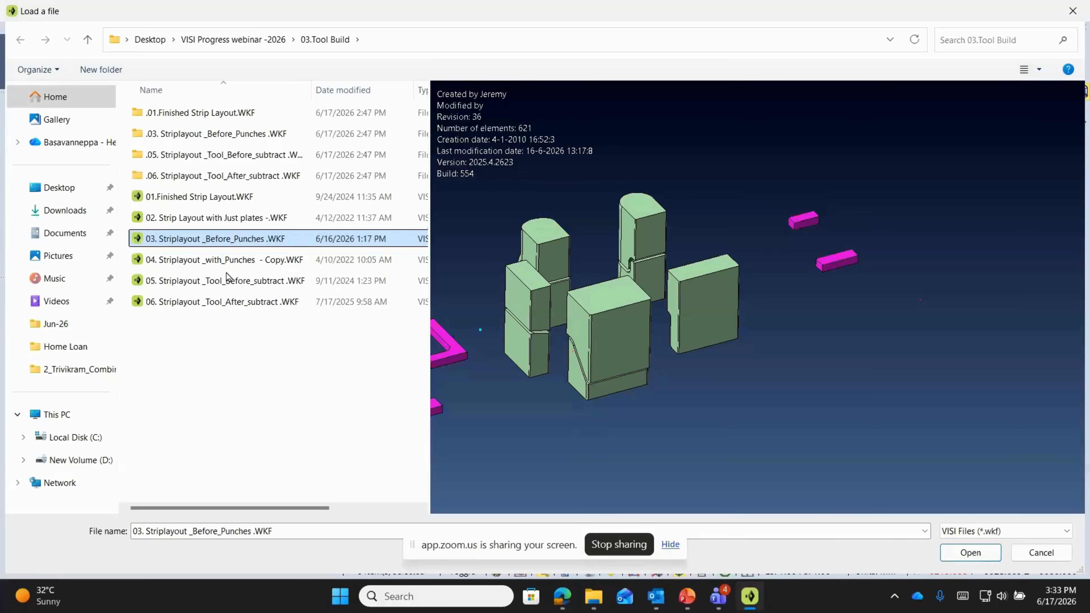
key("Return")
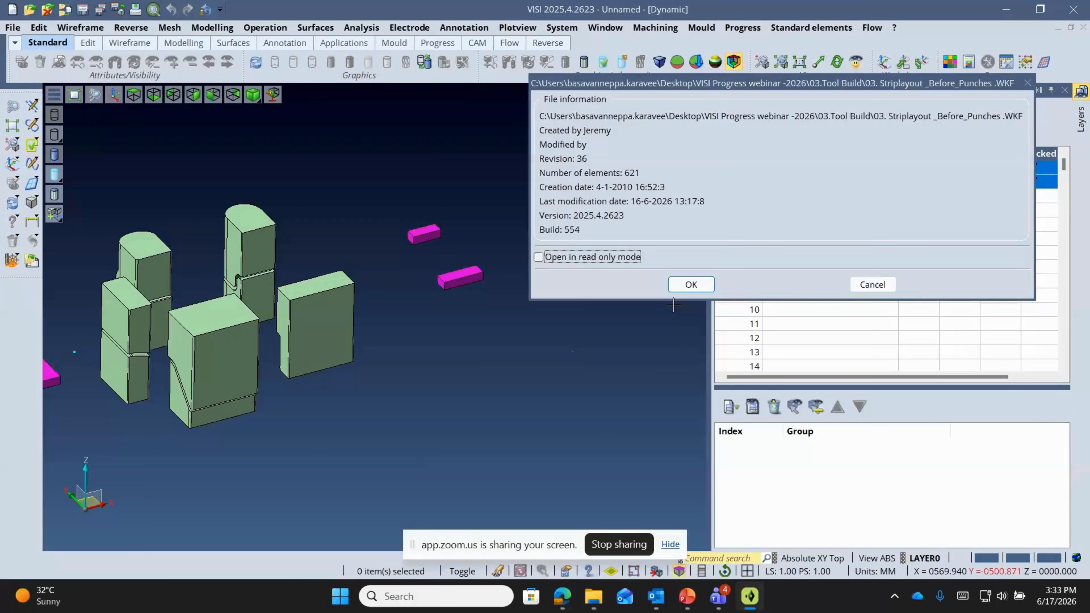
key("Return")
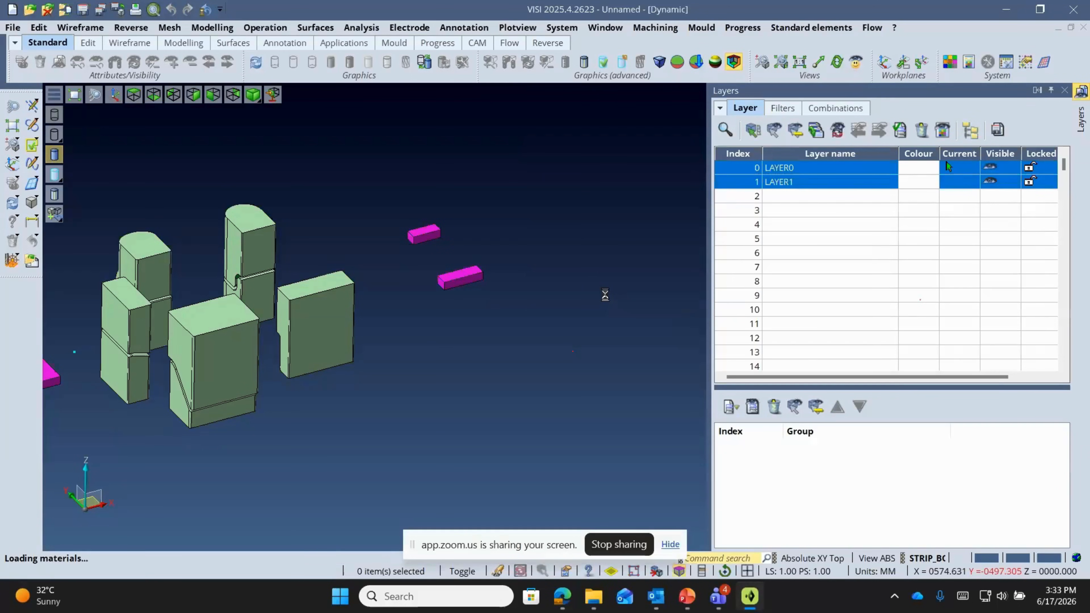
- Hide the four lower die bodies beneath the bend punches
scroll(427, 254, "up", 3)
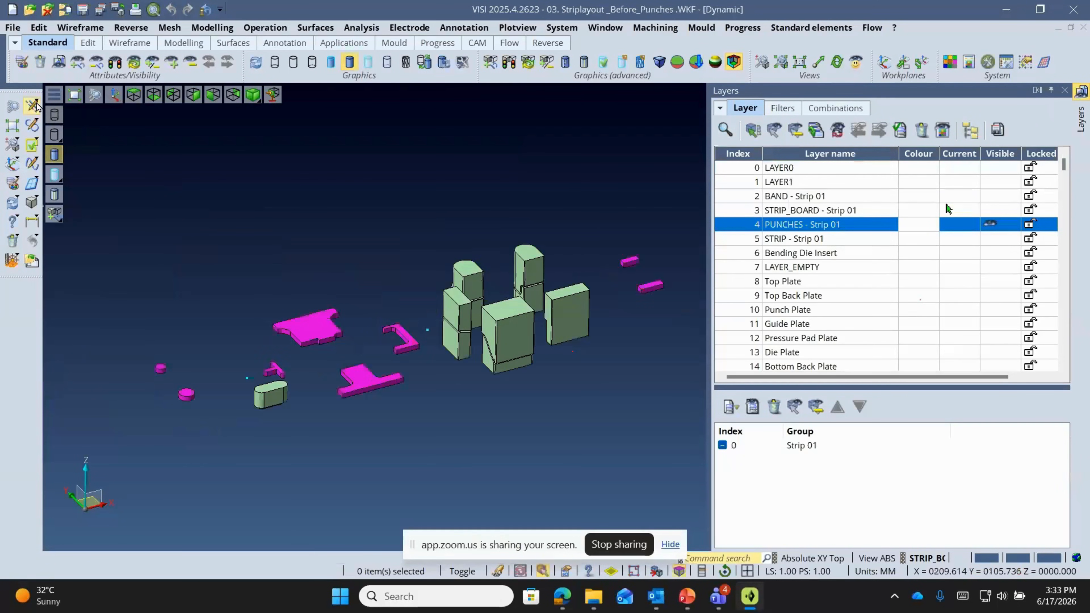
left_click(33, 105)
scroll(538, 329, "up", 5)
left_click(356, 360)
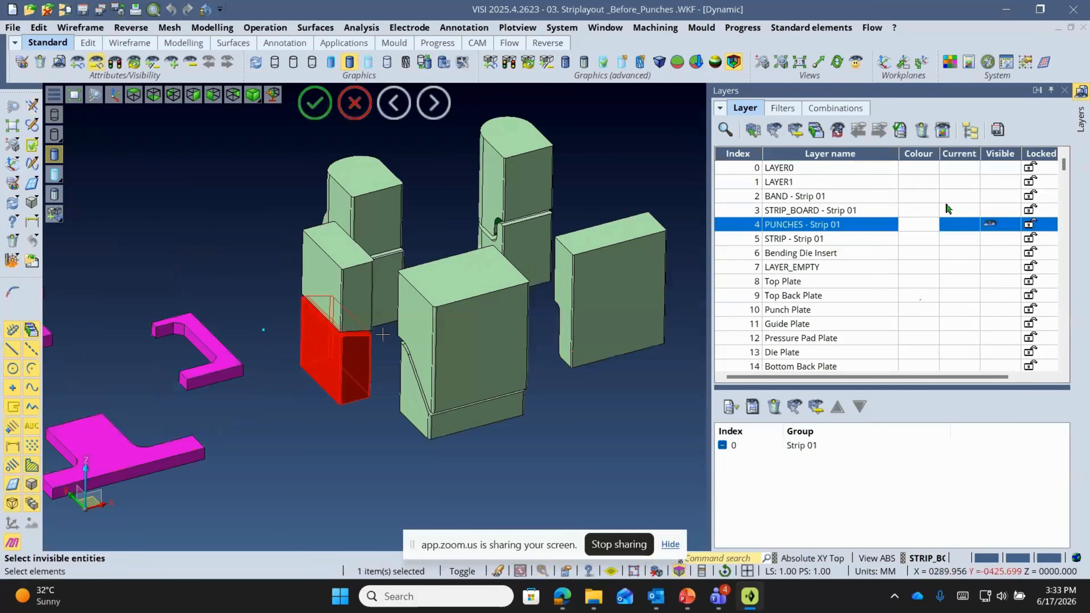
left_click(382, 334)
left_click(464, 430)
left_click(528, 253)
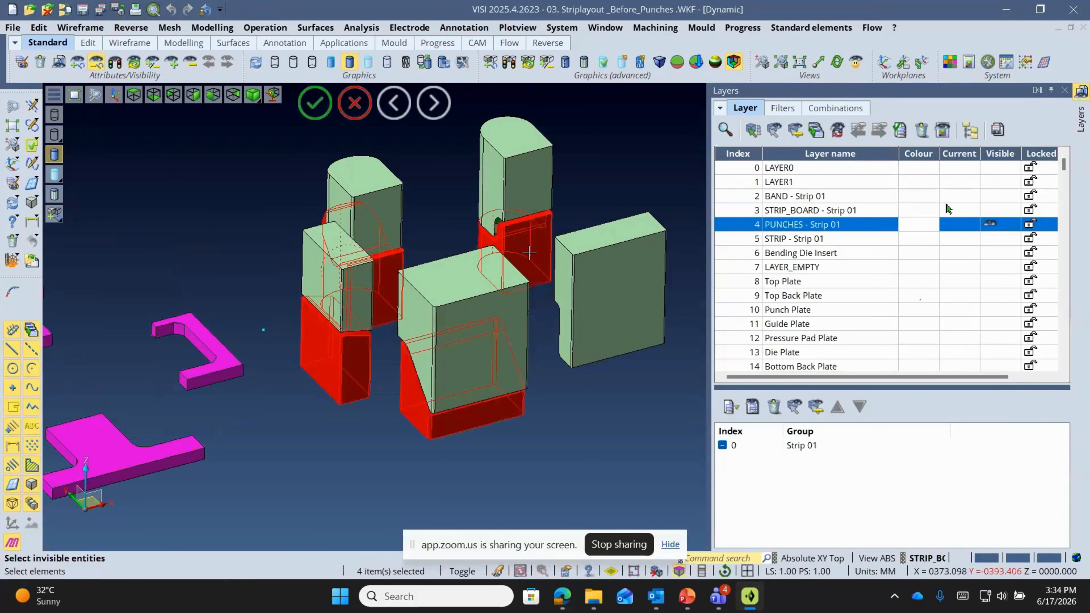
right_click(529, 253)
scroll(513, 303, "down", 6)
middle_click_drag(429, 371, 299, 259)
scroll(299, 259, "down", 1)
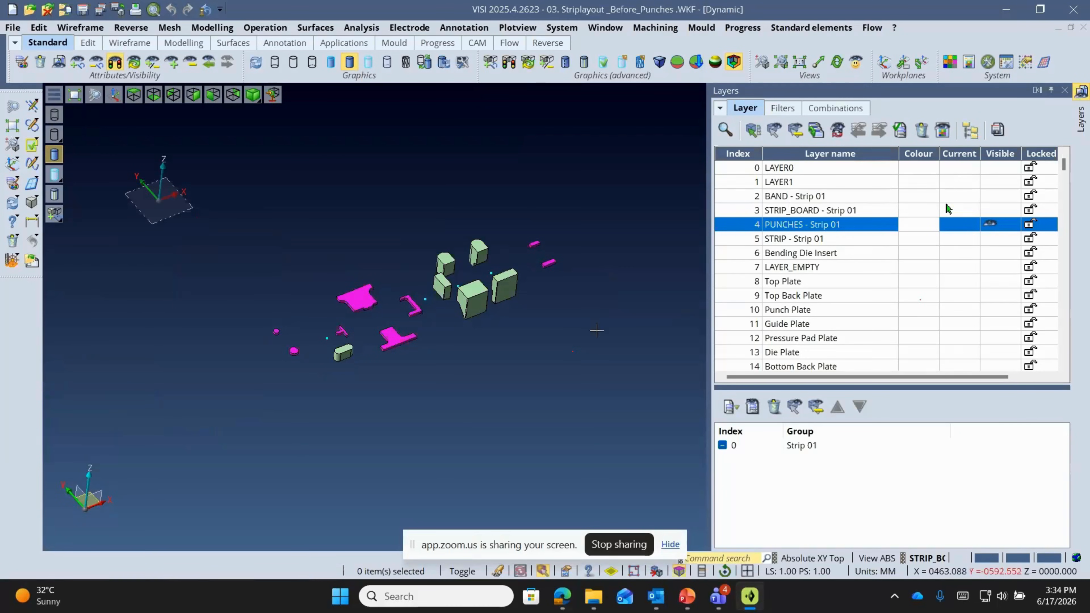
- Make the PUNCHES - Strip 01 layer current and open the punch management tool for tool design
left_click(947, 222)
left_click(742, 27)
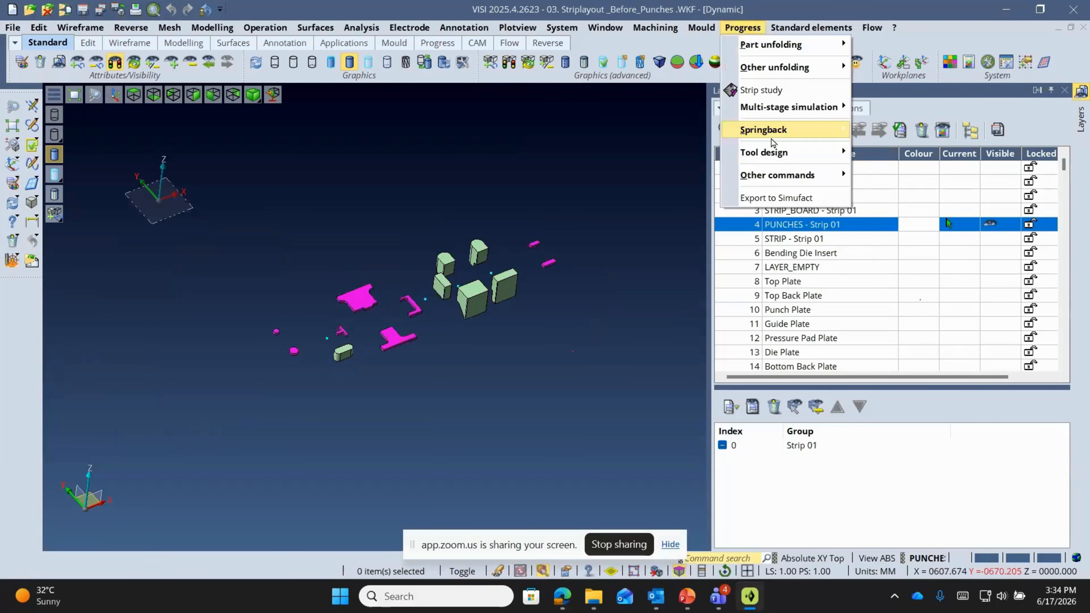
mouse_move(772, 152)
left_click(892, 153)
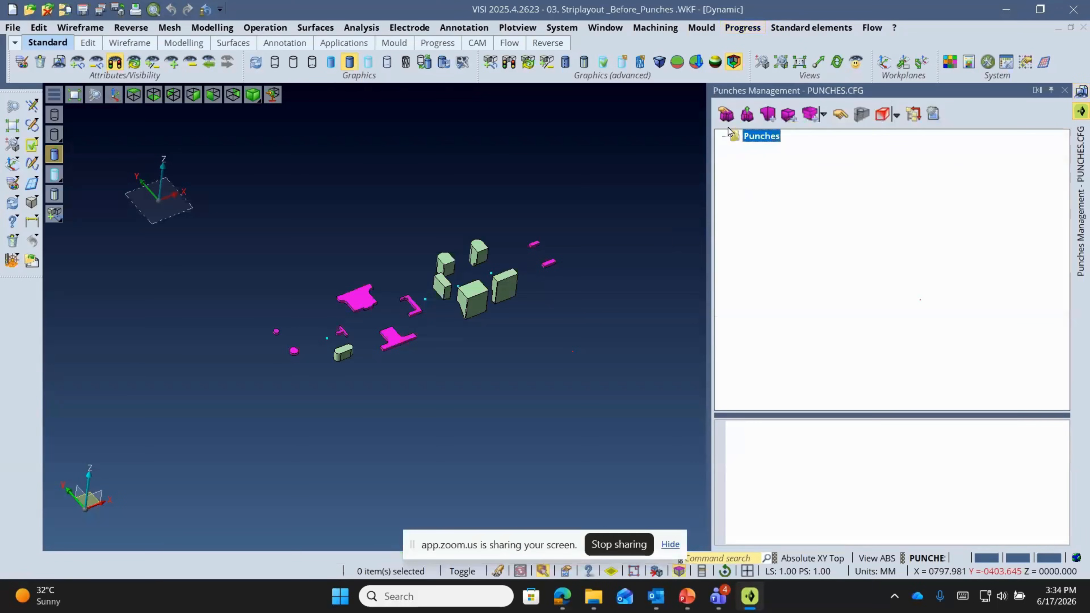
- Add all the visible punch bodies to the punch list and build them to full height with their cavities
left_click(726, 115)
left_click_drag(186, 155, 632, 414)
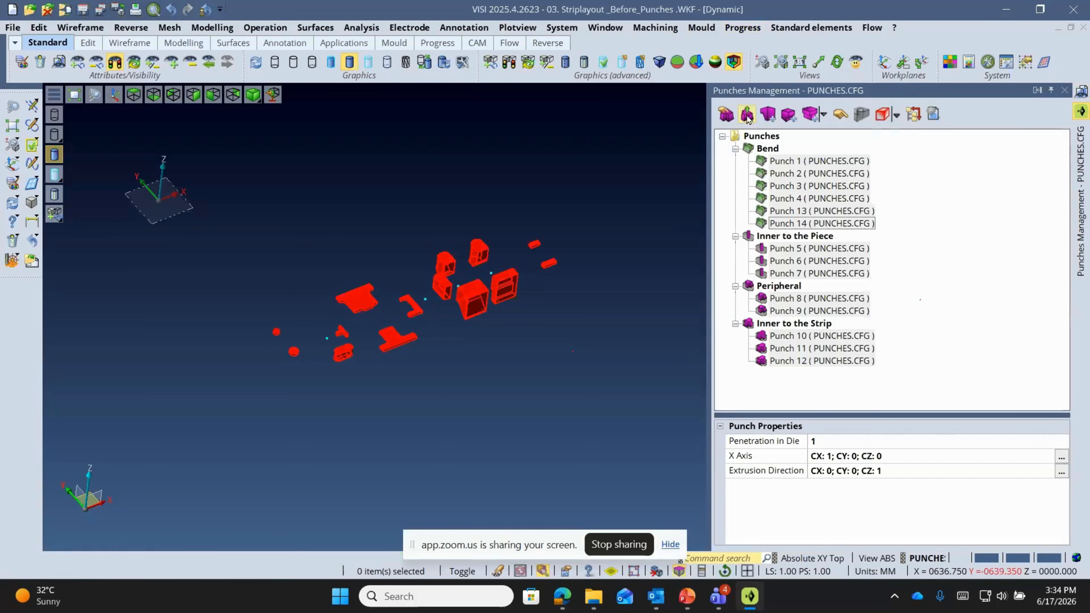
left_click(746, 115)
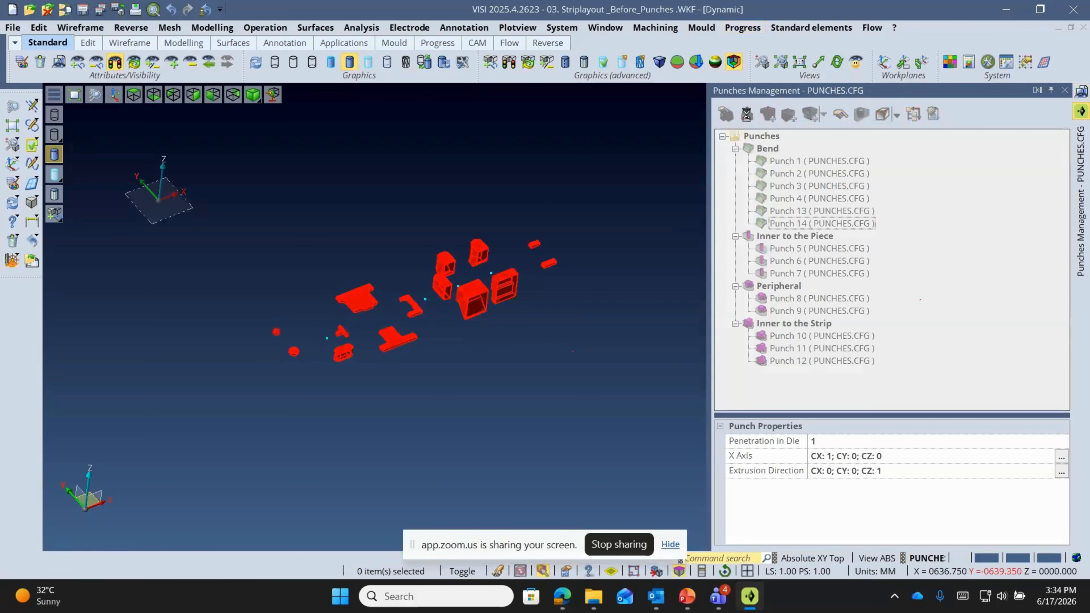
- Examine the built punches and their cavities from the front and in 3D, especially the two narrow punches at the strip's end
middle_click_drag(609, 274, 537, 238)
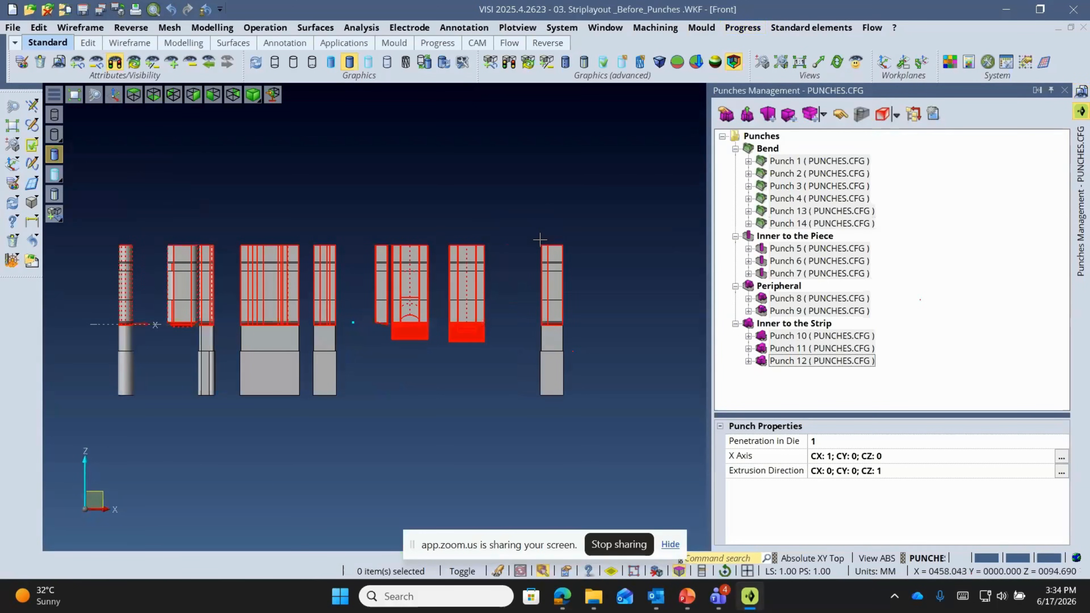
scroll(573, 414, "up", 3)
scroll(573, 414, "up", 3)
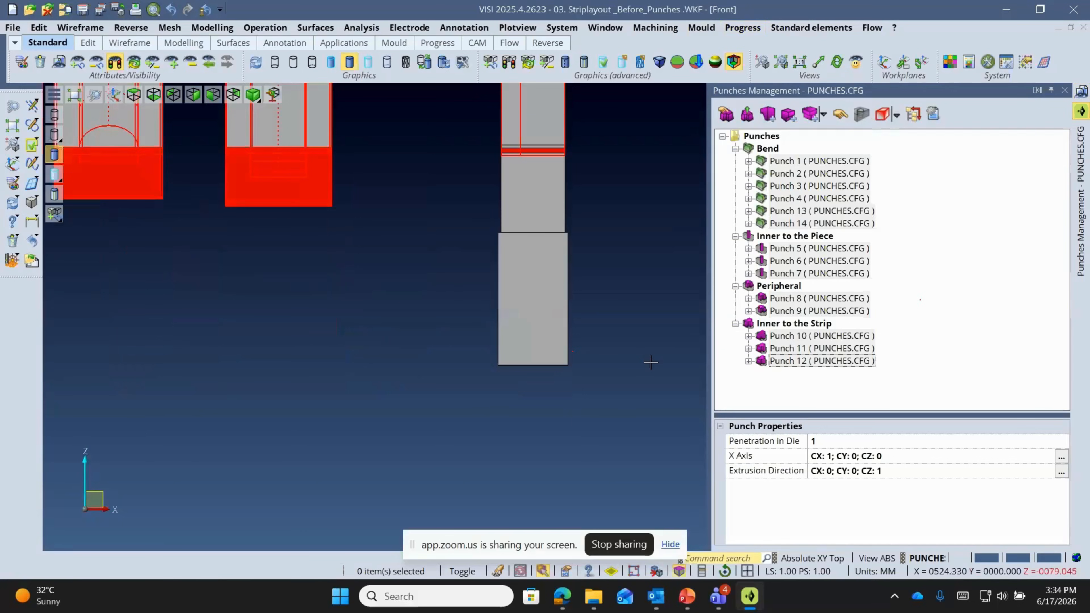
scroll(547, 351, "down", 5)
scroll(527, 356, "up", 8)
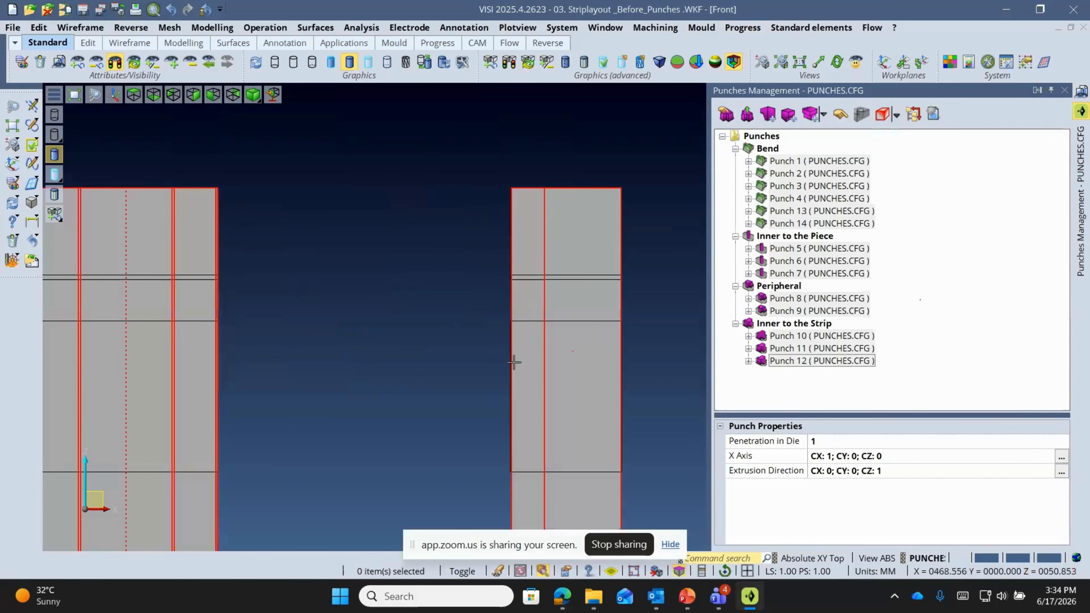
scroll(475, 162, "down", 5)
middle_click_drag(474, 161, 578, 267)
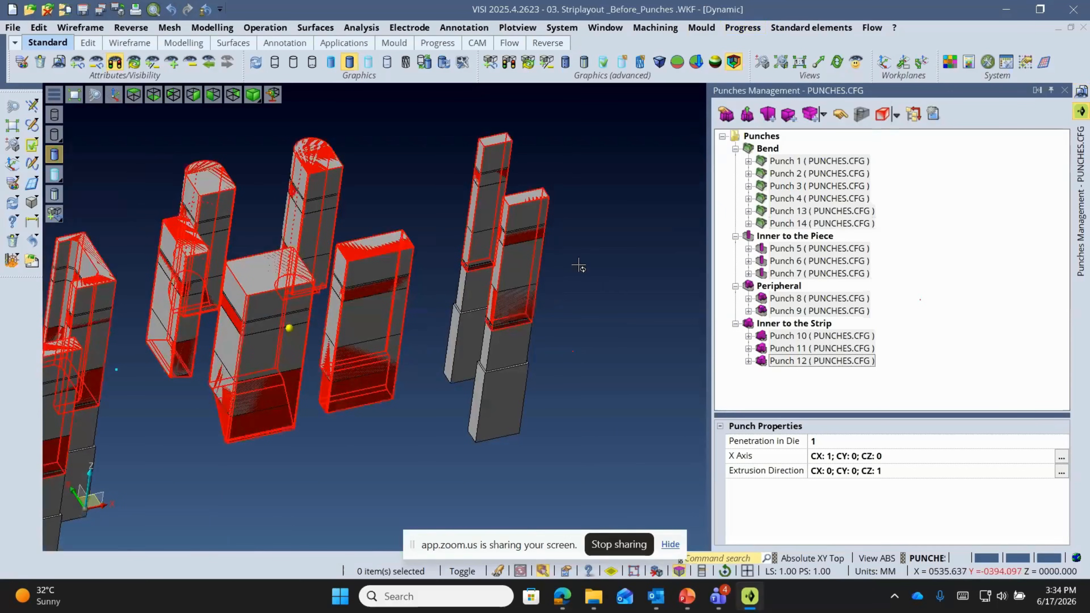
scroll(527, 208, "up", 4)
middle_click_drag(527, 207, 610, 246)
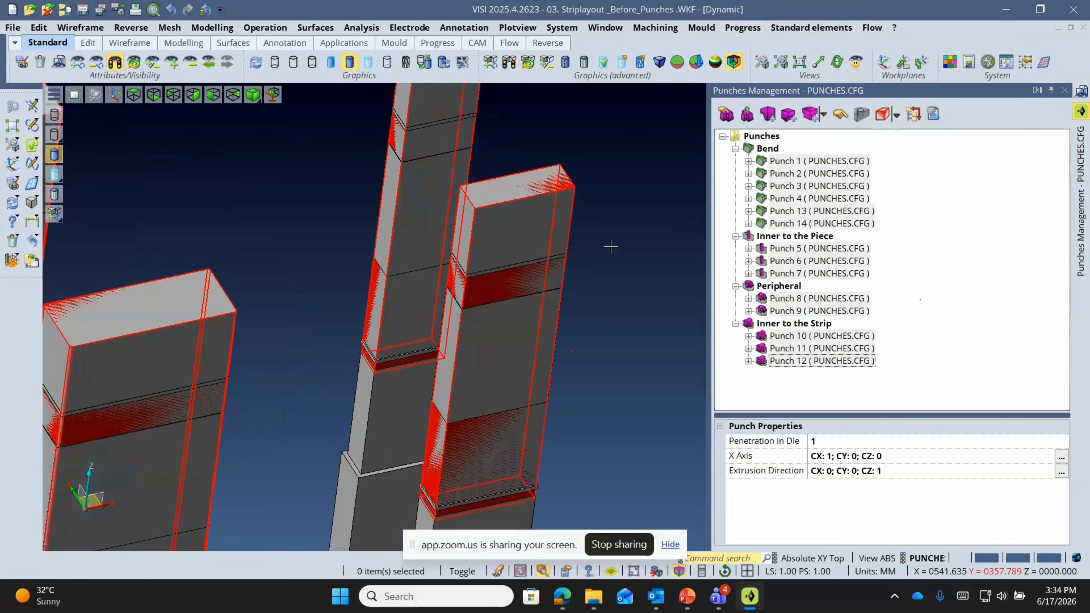
scroll(477, 214, "down", 4)
scroll(476, 214, "up", 2)
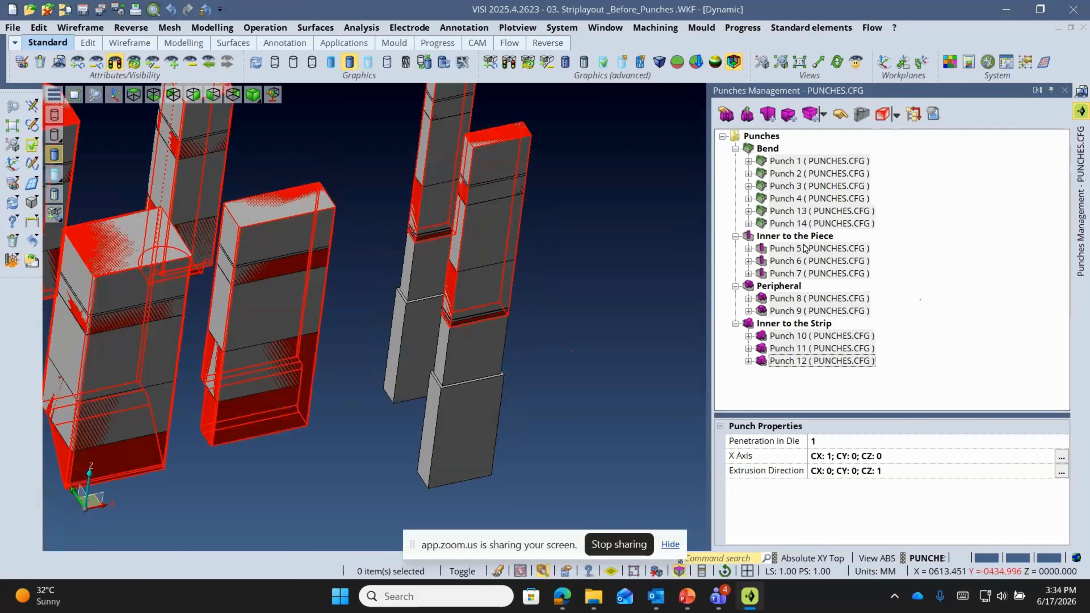
- Find Punch 12 in the Inner to the Strip group and add a Hook Fixing along its long upper edge
left_click(799, 273)
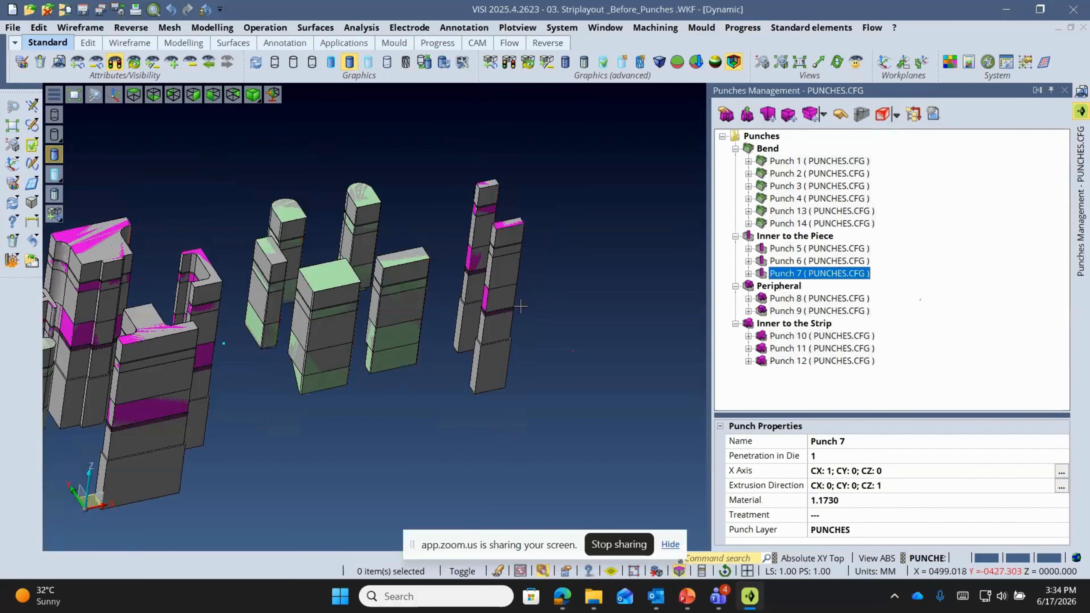
left_click(789, 323)
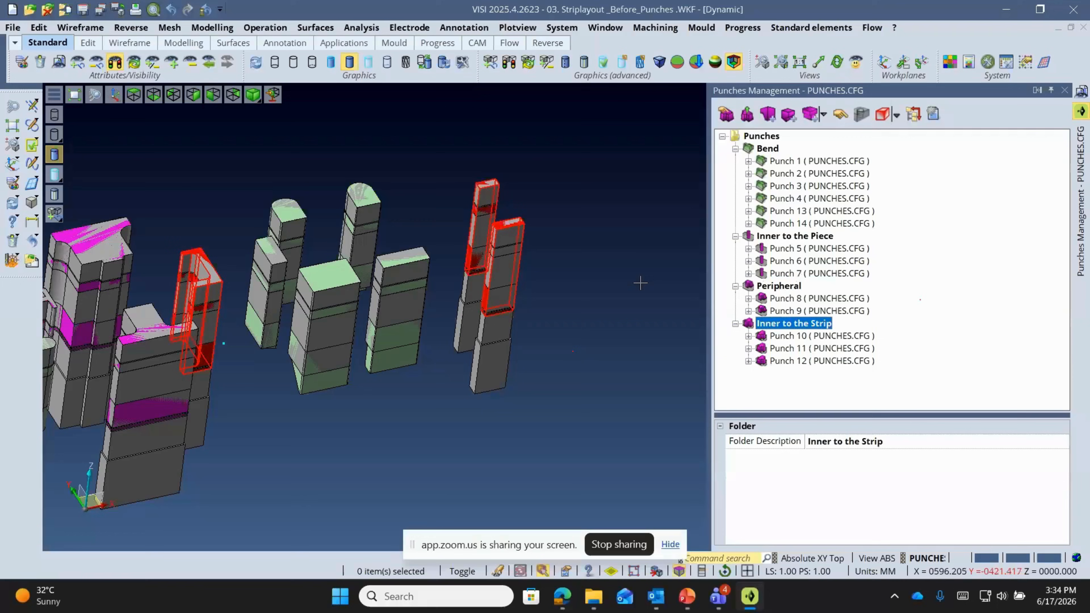
left_click(794, 336)
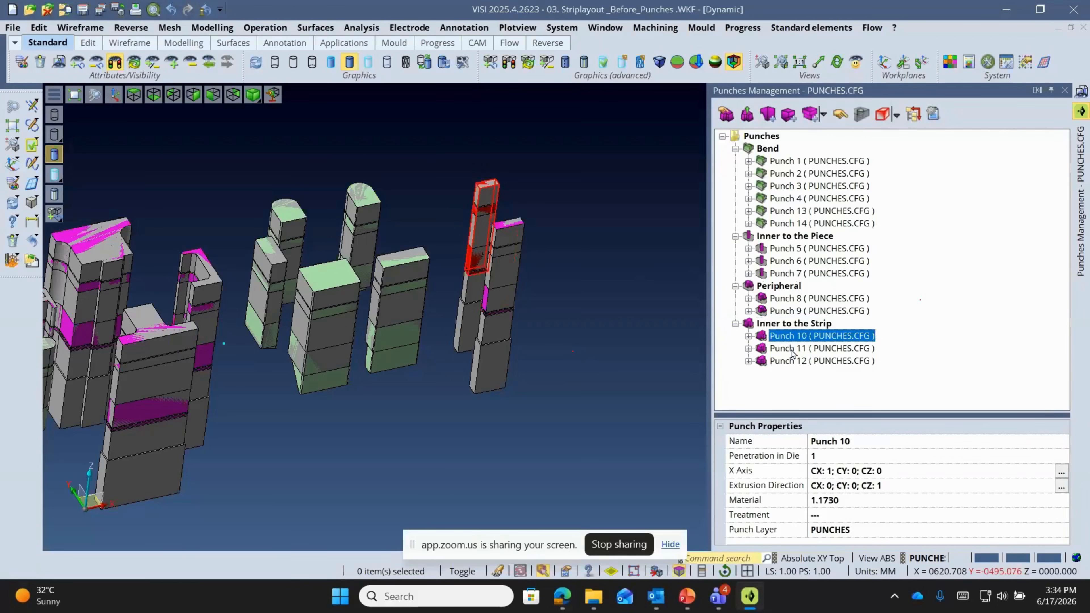
left_click(799, 349)
left_click(800, 361)
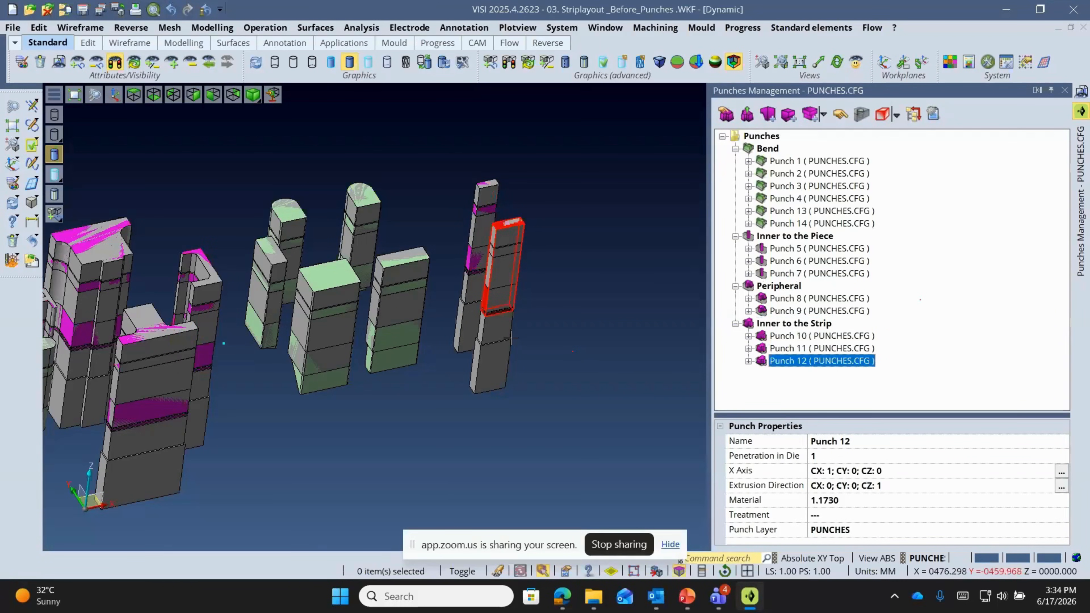
middle_click_drag(510, 339, 573, 215)
scroll(566, 242, "up", 5)
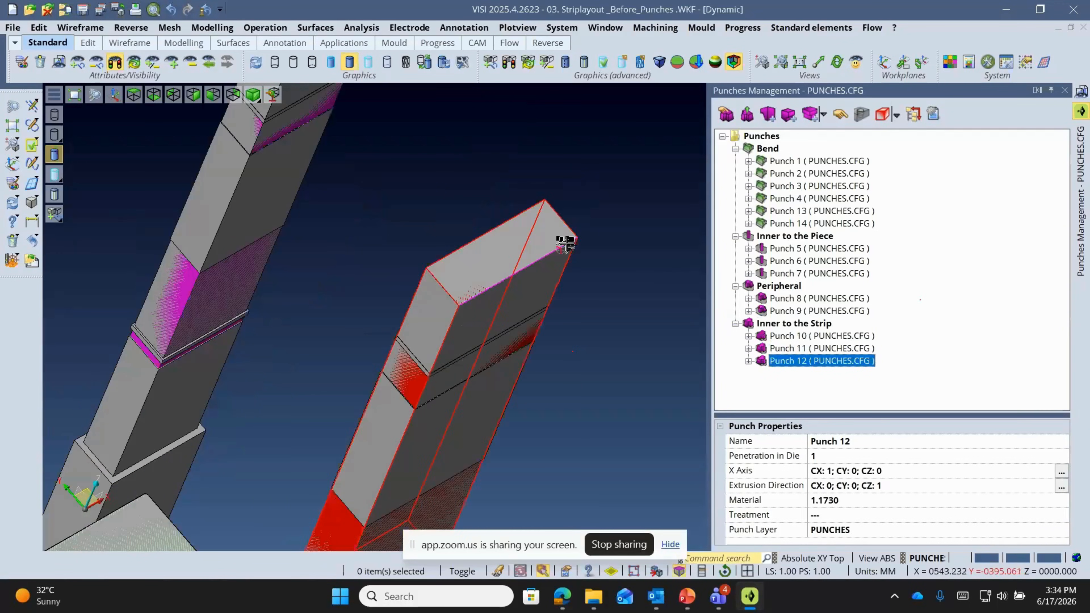
left_click(823, 115)
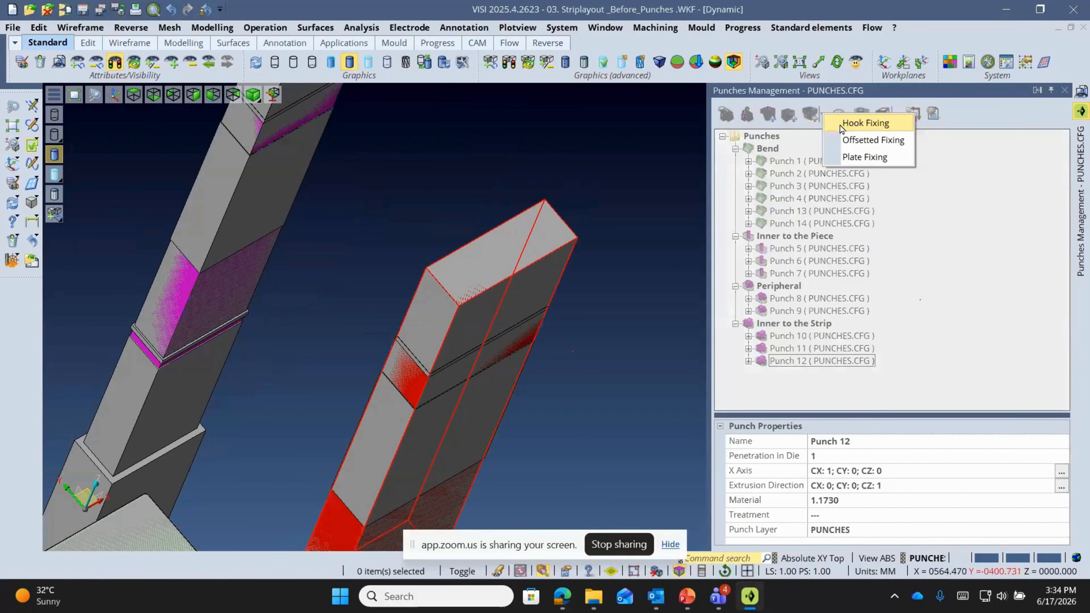
left_click(854, 123)
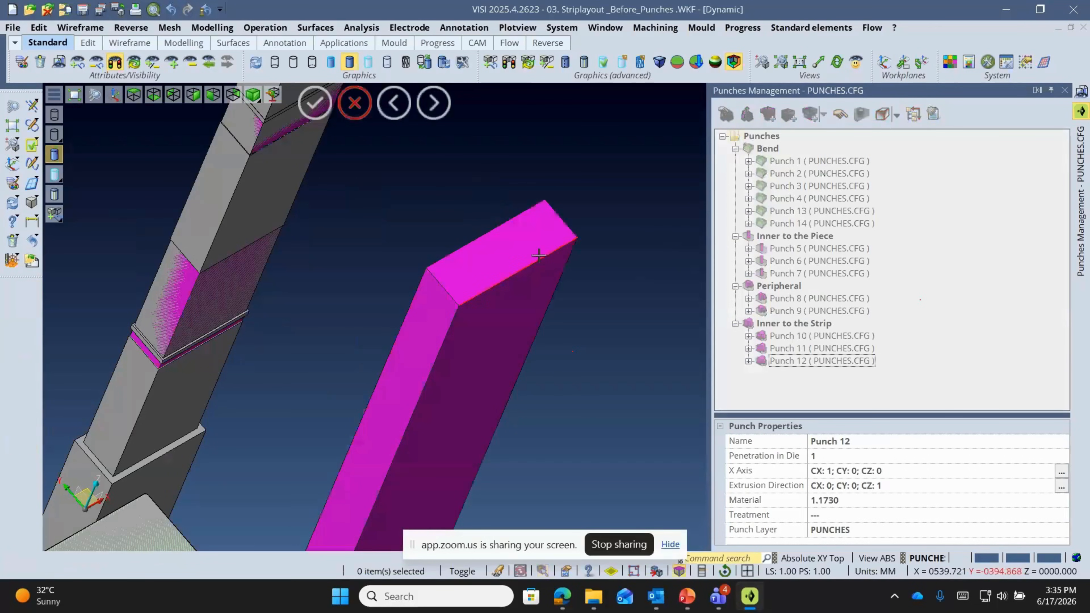
left_click(539, 255)
middle_click_drag(538, 403, 467, 115)
scroll(467, 114, "down", 3)
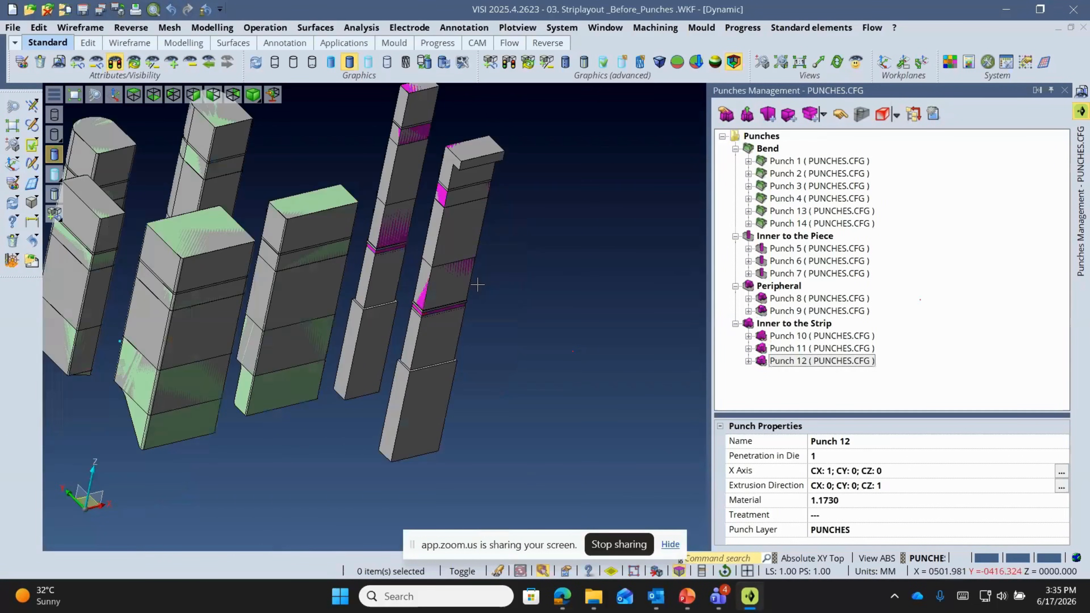
- Examine the Top Cavity and Die Cavity settings of Punch 12, enlarging the properties area to show all plate parameters
left_click(748, 361)
left_click(798, 373)
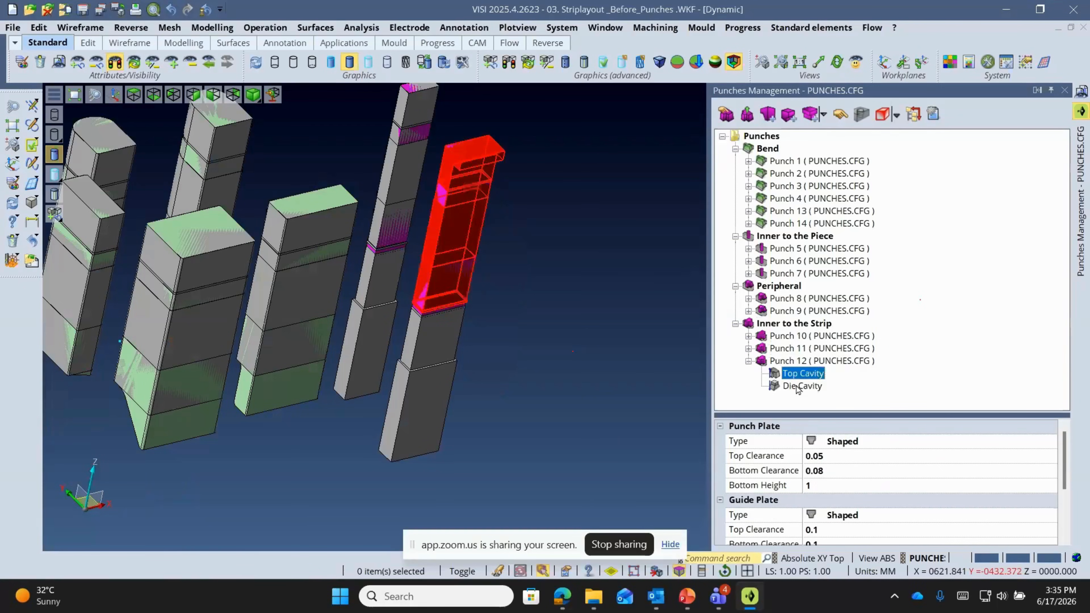
left_click(798, 386)
key("Up")
left_click_drag(892, 415, 893, 253)
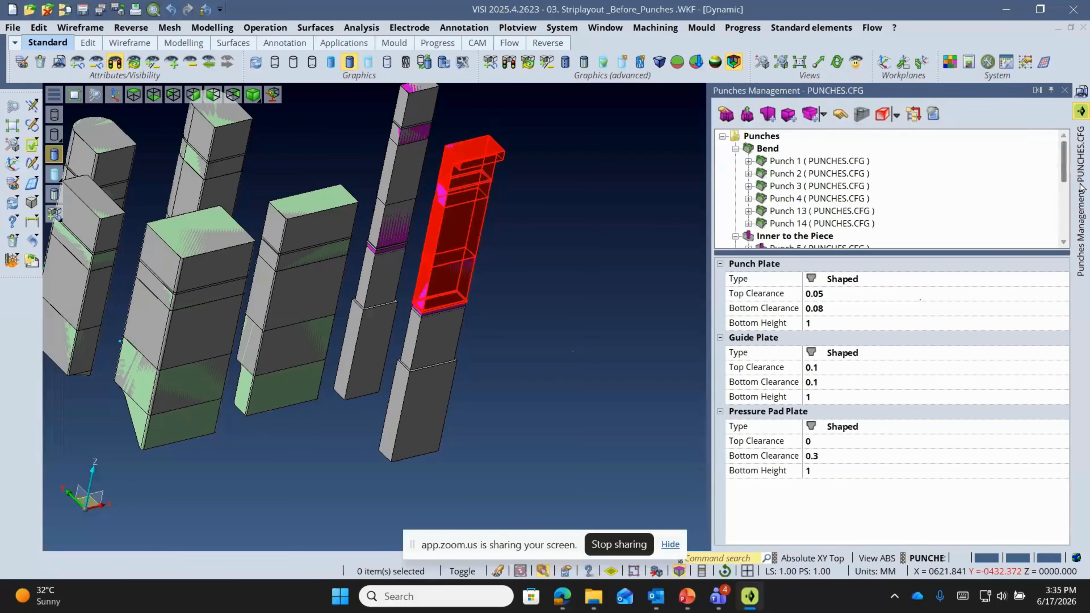
scroll(1064, 196, "down", 1)
scroll(1063, 195, "down", 3)
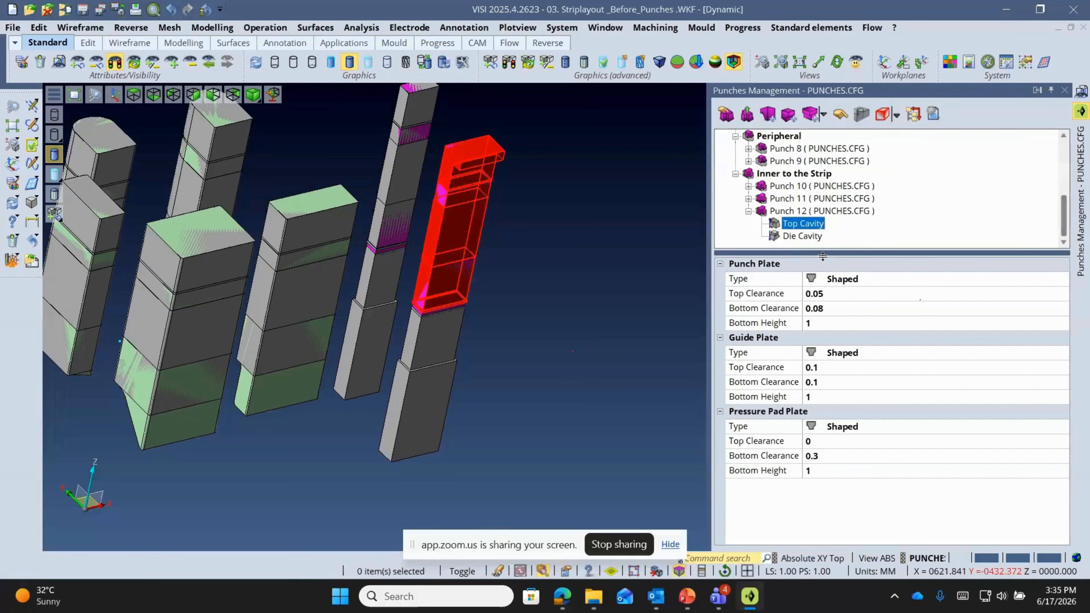
- Set the die plate type of Punch 12's Die Cavity to With Draft and try a cutting height of 4
key("Down")
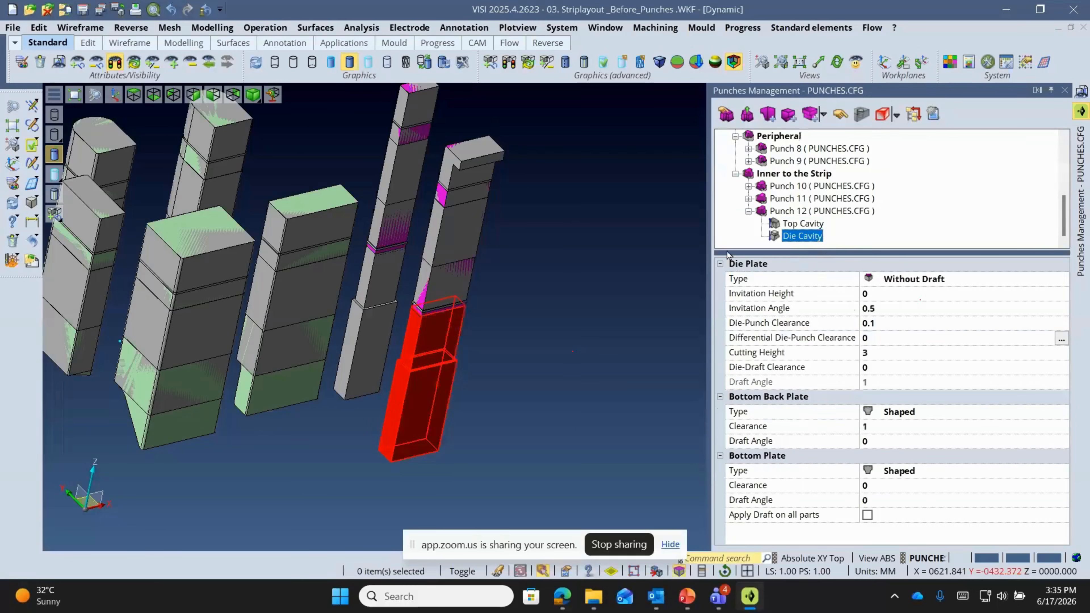
left_click(943, 284)
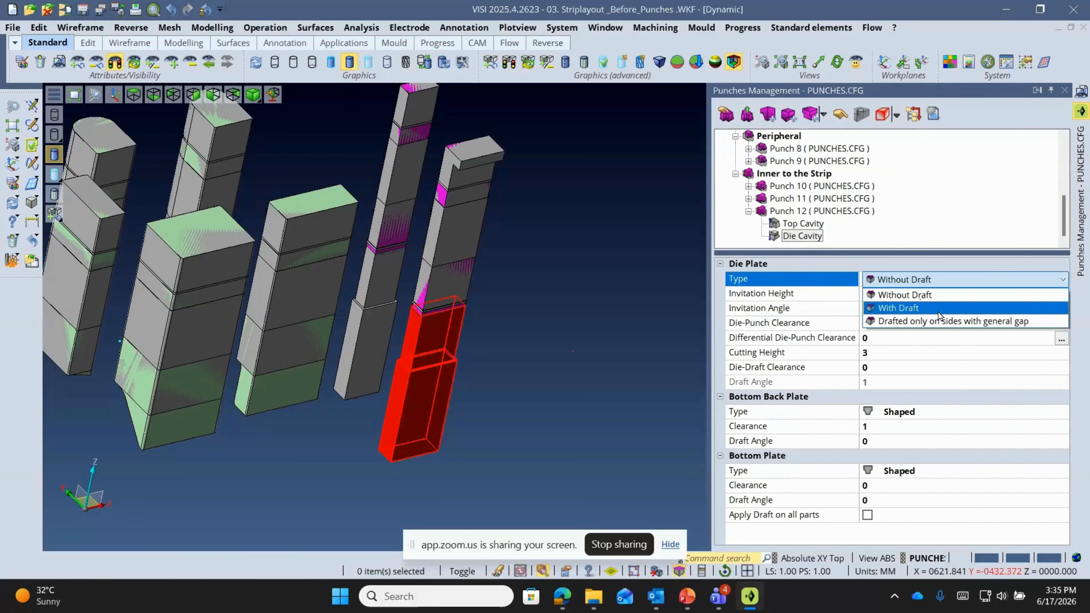
left_click(938, 309)
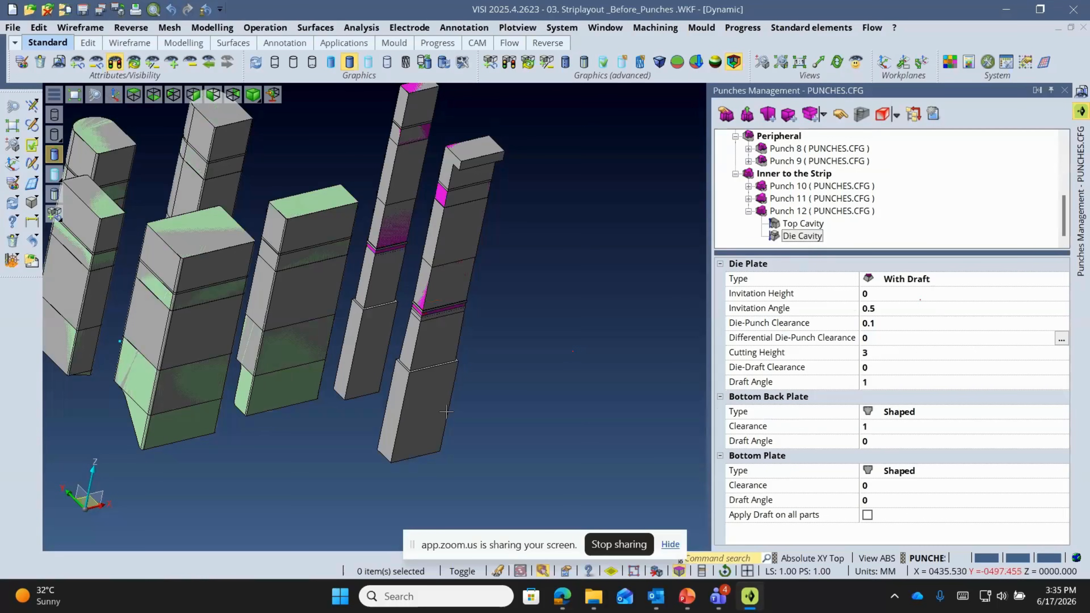
scroll(446, 411, "up", 3)
left_click(918, 353)
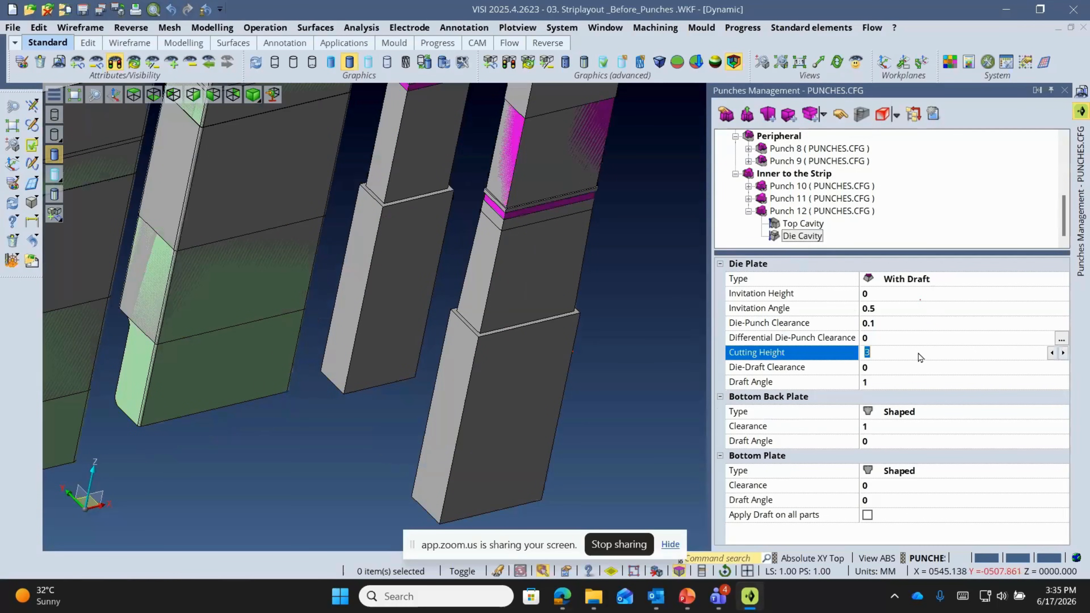
left_click(1063, 353)
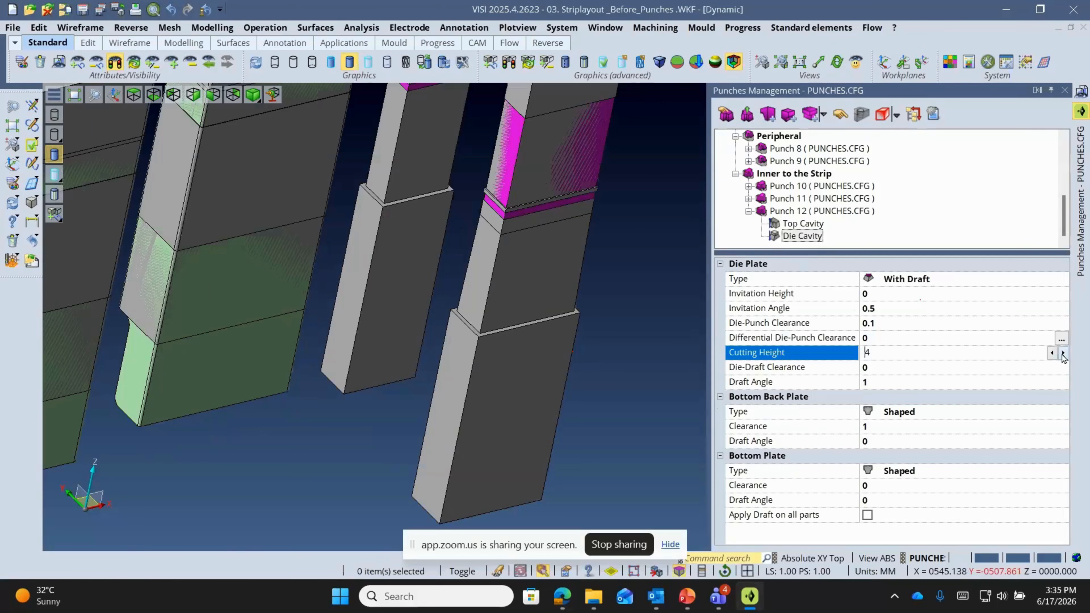
- Set the die plate draft angle of Punch 12's Die Cavity to 3
left_click(965, 382)
left_click(1064, 381)
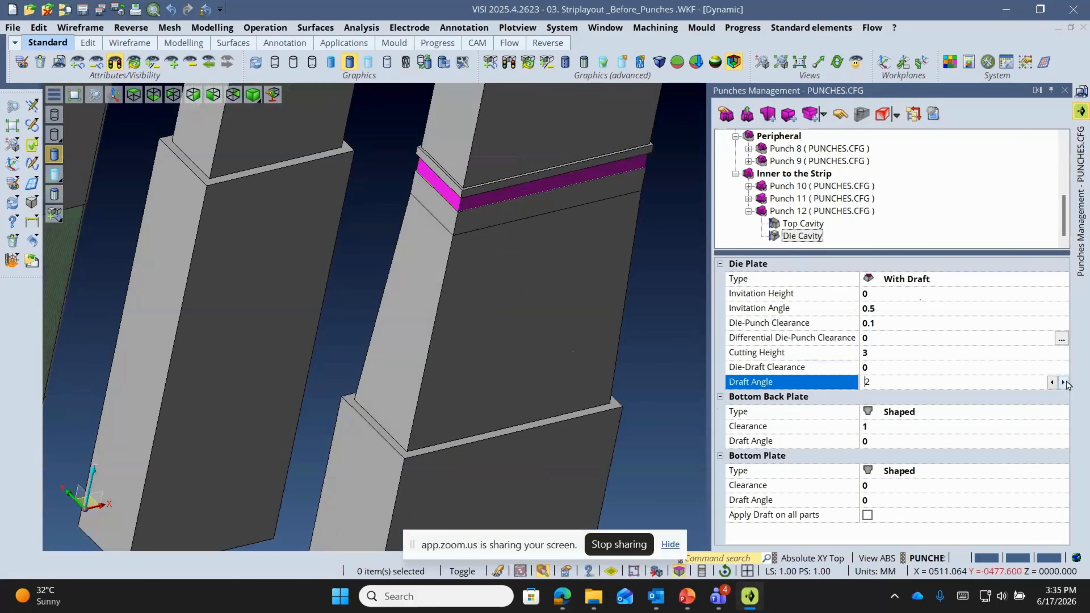
left_click(1063, 382)
scroll(289, 199, "down", 3)
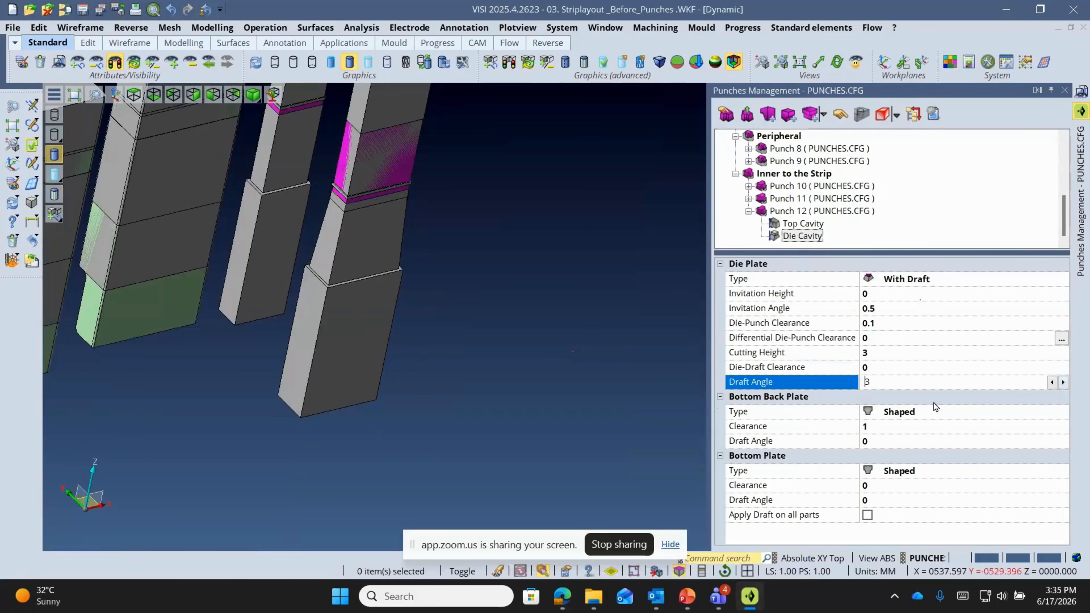
- Set the bottom back plate clearance of Punch 12's Die Cavity to 2 and check the resulting shape
left_click(922, 426)
scroll(362, 367, "up", 3)
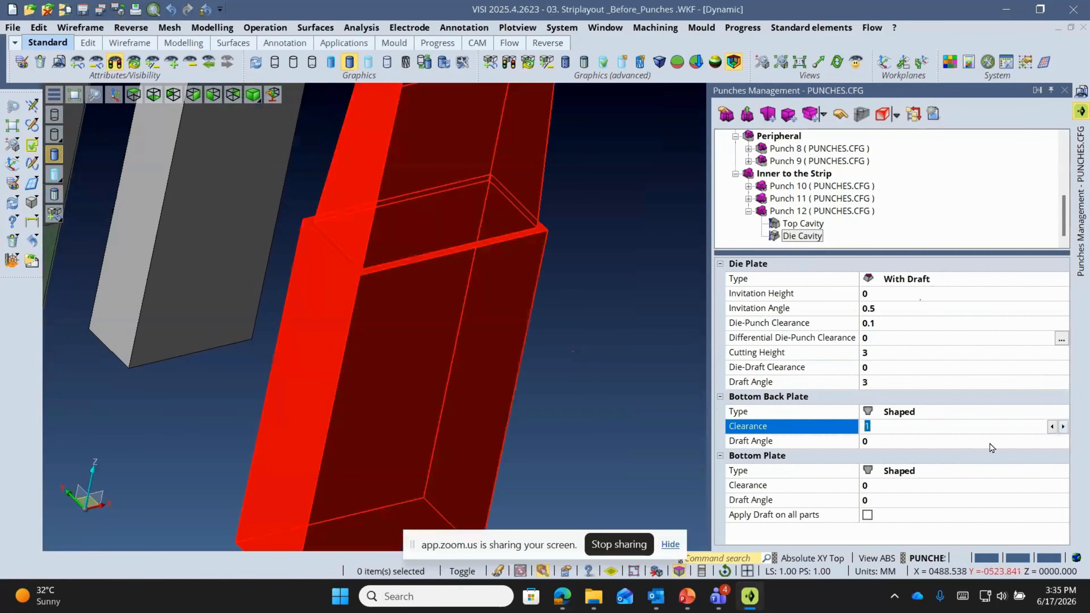
left_click(1063, 426)
left_click(1063, 427)
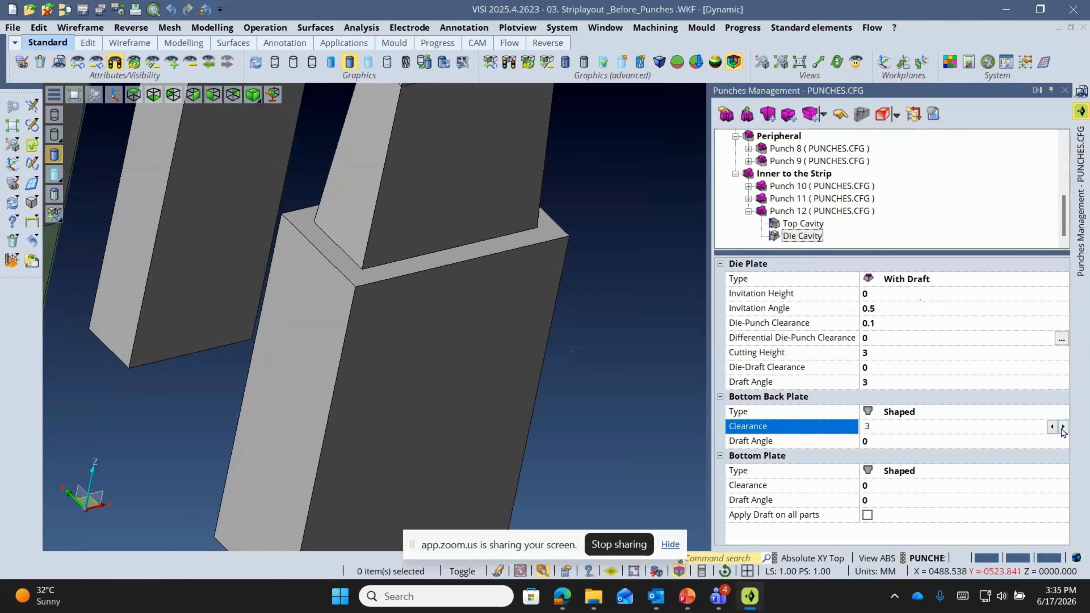
left_click(1051, 427)
scroll(474, 375, "down", 5)
middle_click_drag(475, 354, 446, 350)
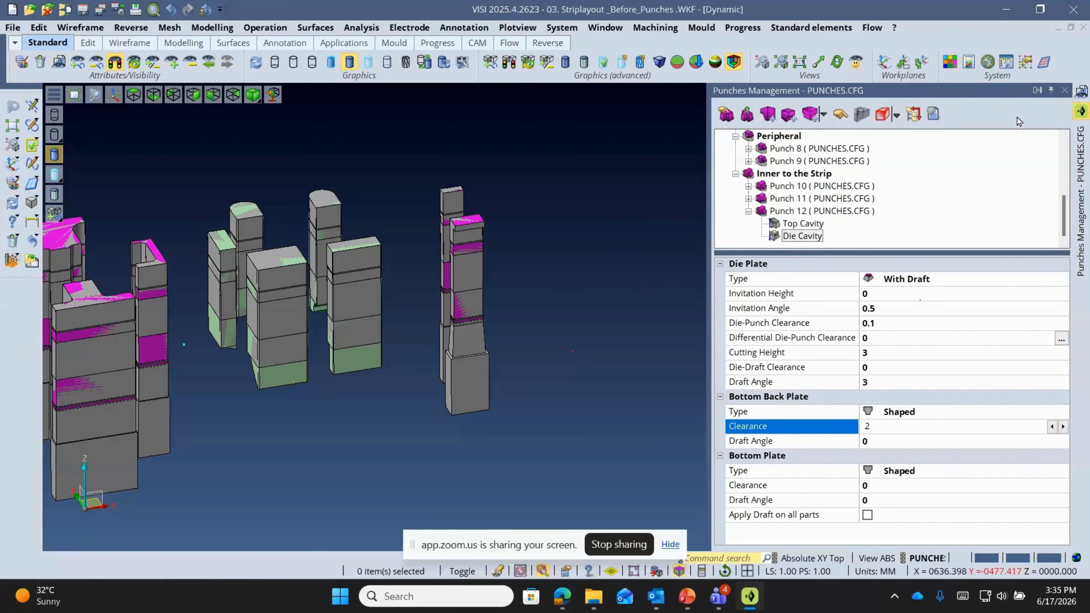
- Close the punch management and display all layers so the complete tool with its plates is visible from below
left_click(1064, 91)
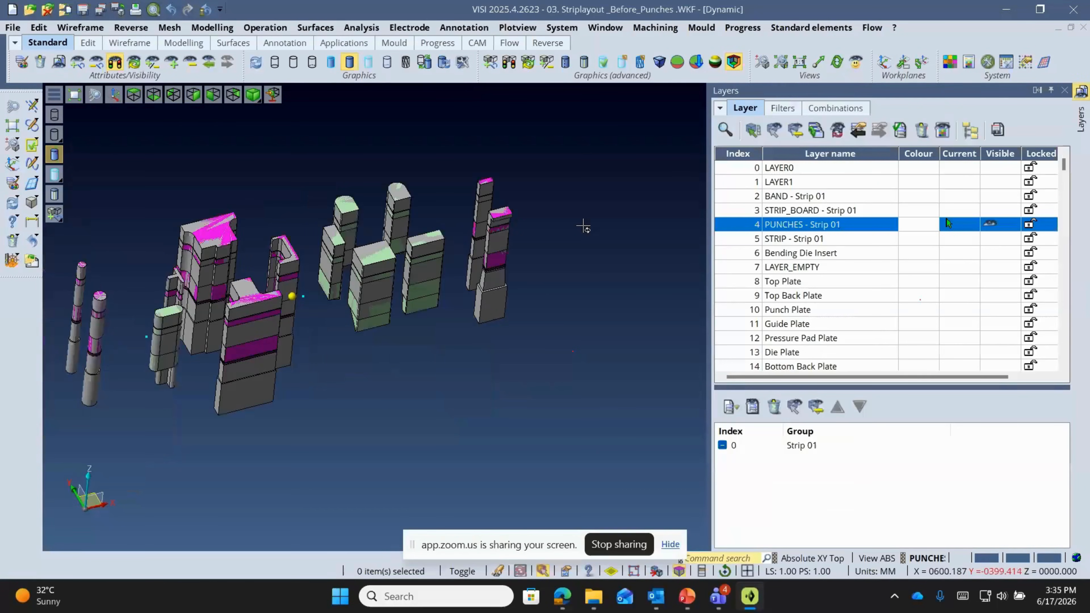
left_click(814, 128)
scroll(635, 233, "down", 3)
middle_click_drag(592, 258, 586, 113)
scroll(405, 240, "up", 3)
middle_click_drag(406, 240, 268, 298)
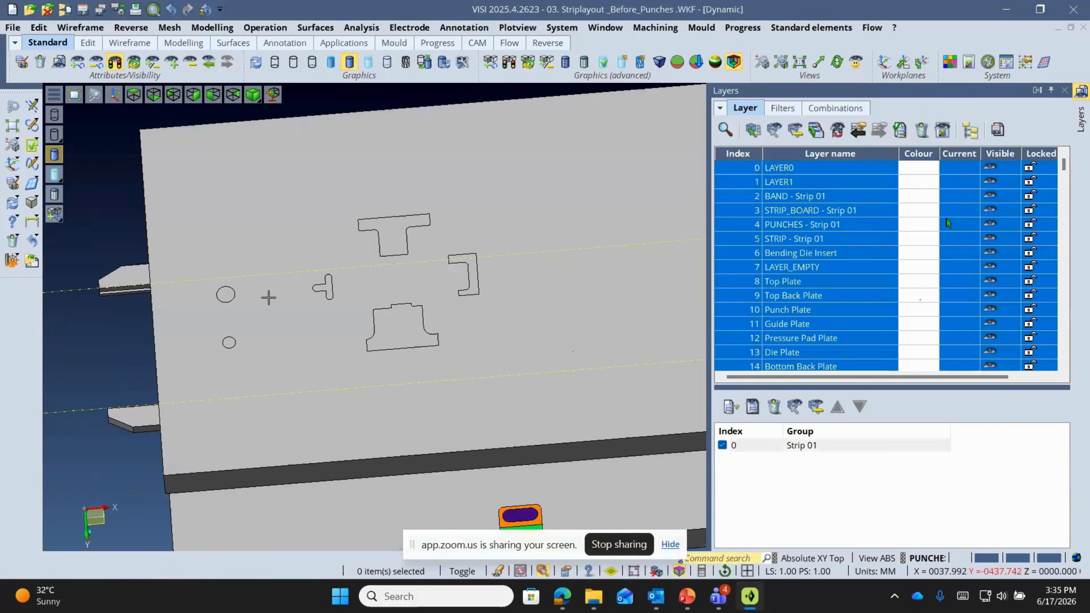
scroll(269, 297, "down", 3)
right_click_drag(454, 321, 543, 405)
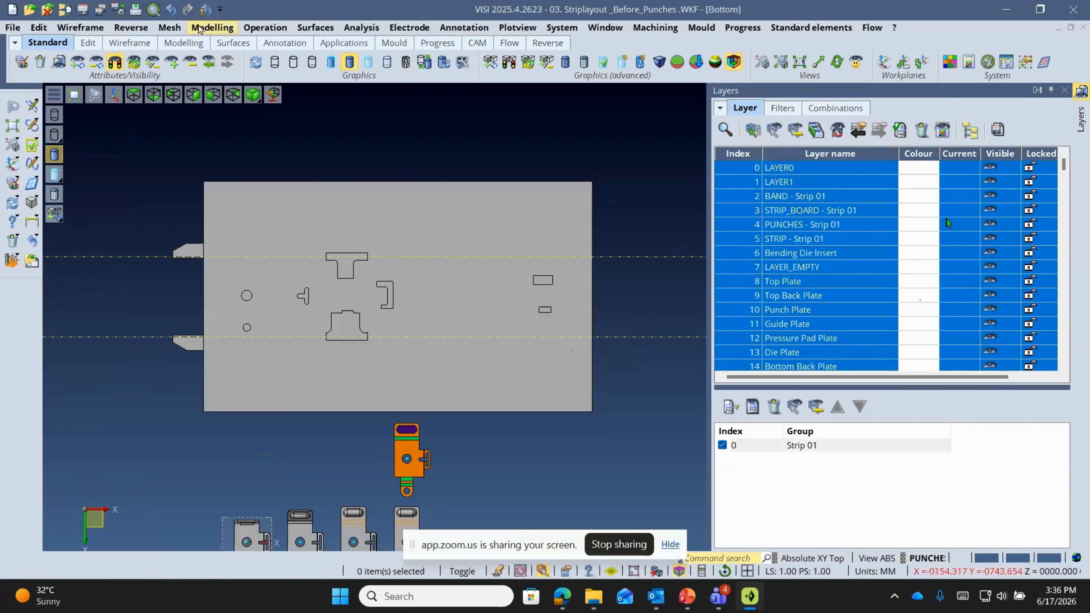
- Subtract the punch cavities from the plates, selecting the whole tool assembly as the cavities to process
left_click(199, 28)
left_click(241, 492)
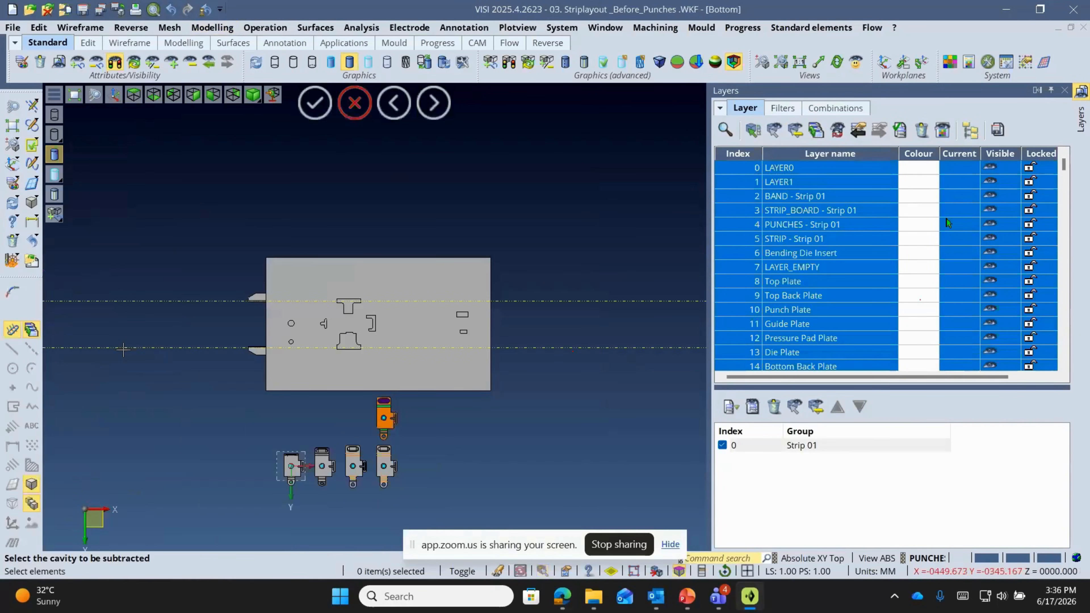
left_click_drag(41, 278, 86, 277)
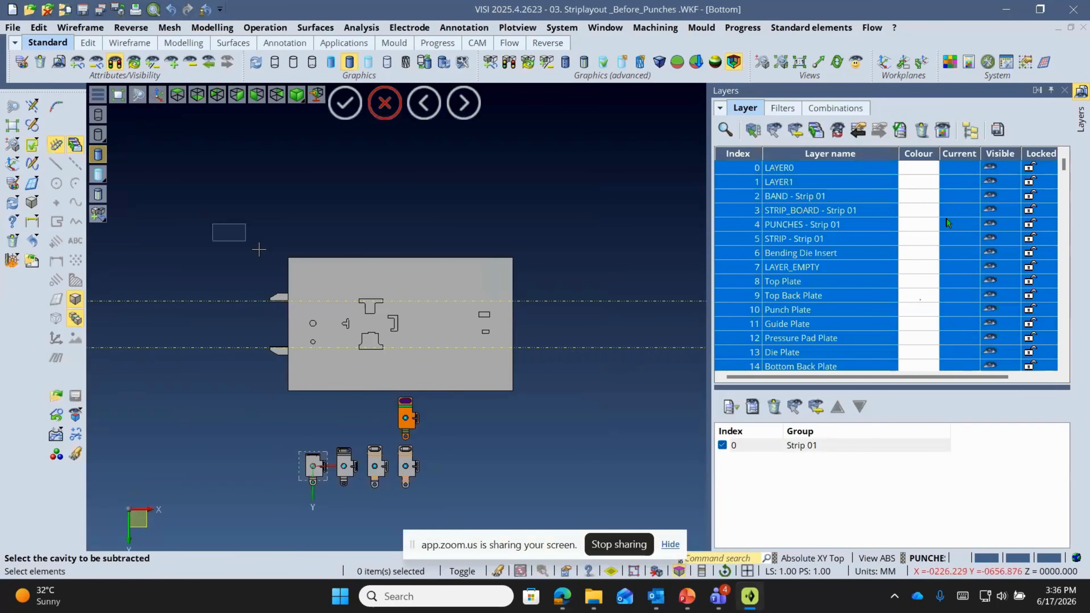
left_click_drag(259, 249, 557, 397)
right_click(557, 397)
left_click(577, 297)
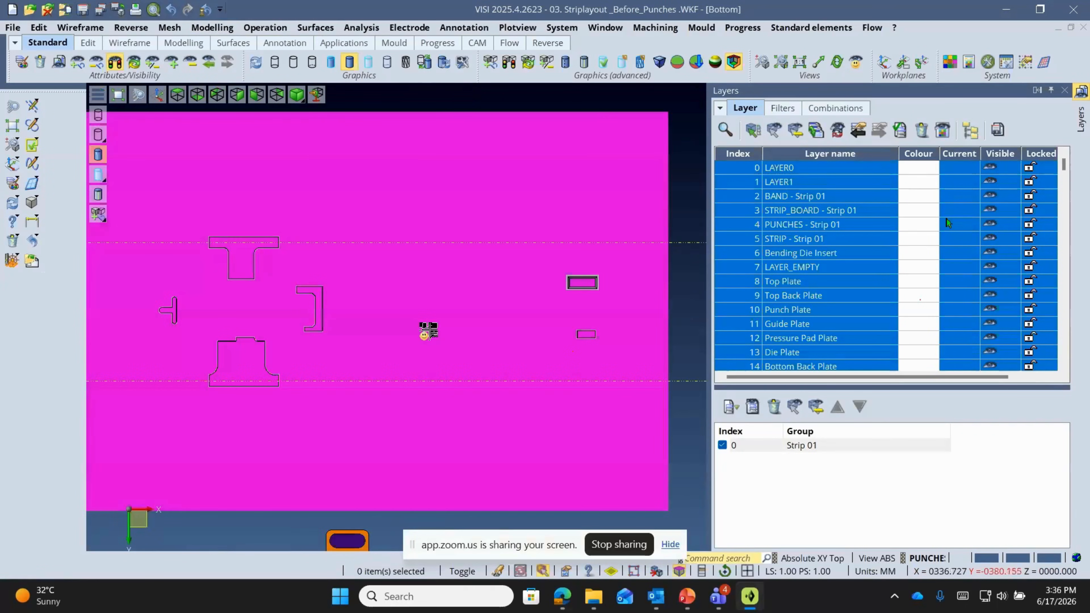
- Temporarily hide the bottom plate and bottom back plate to inspect the cut punch openings from below
scroll(428, 331, "down", 2)
middle_click_drag(428, 331, 226, 245)
scroll(224, 241, "up", 4)
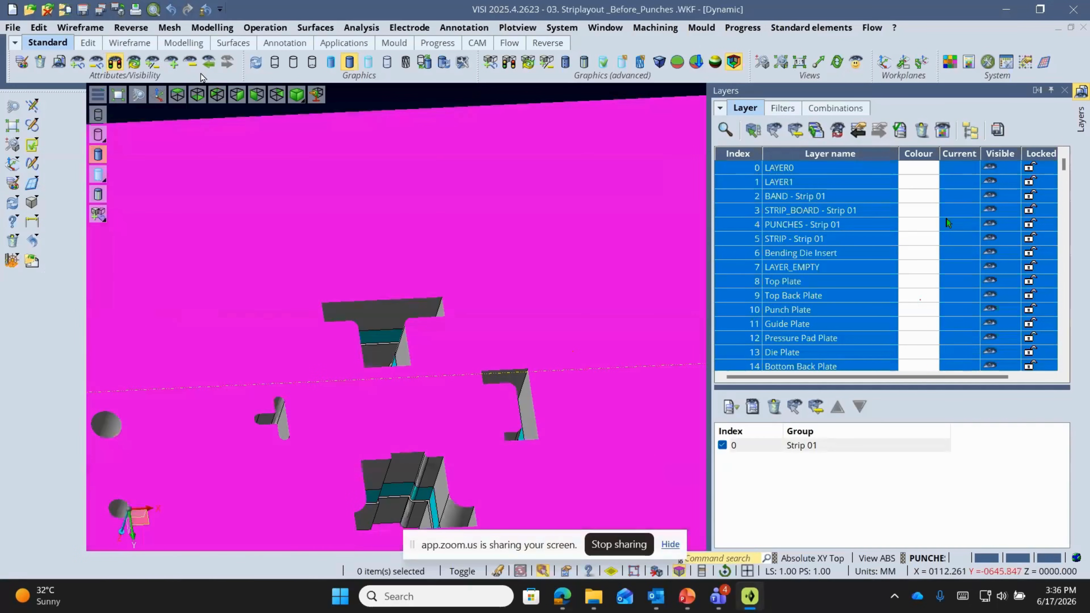
left_click(96, 62)
middle_click_drag(280, 247, 323, 313)
scroll(322, 313, "up", 1)
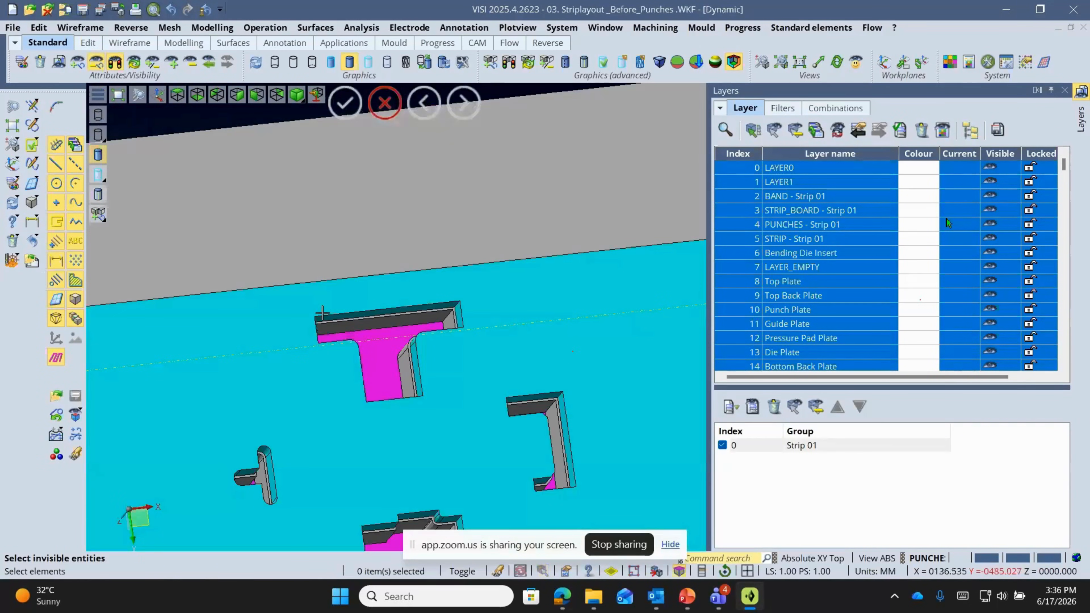
left_click(198, 93)
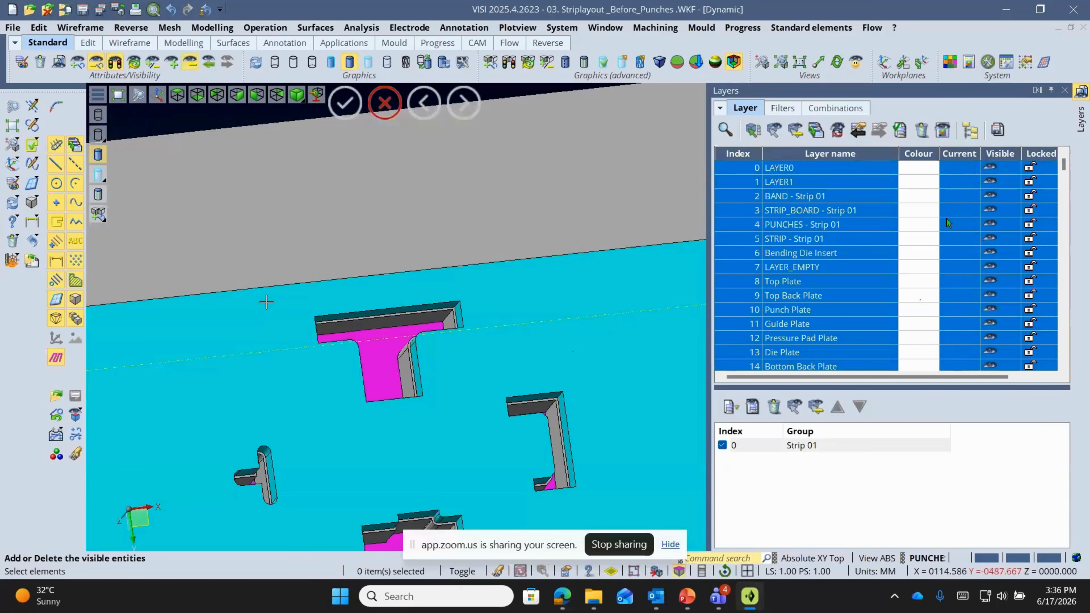
left_click(238, 95)
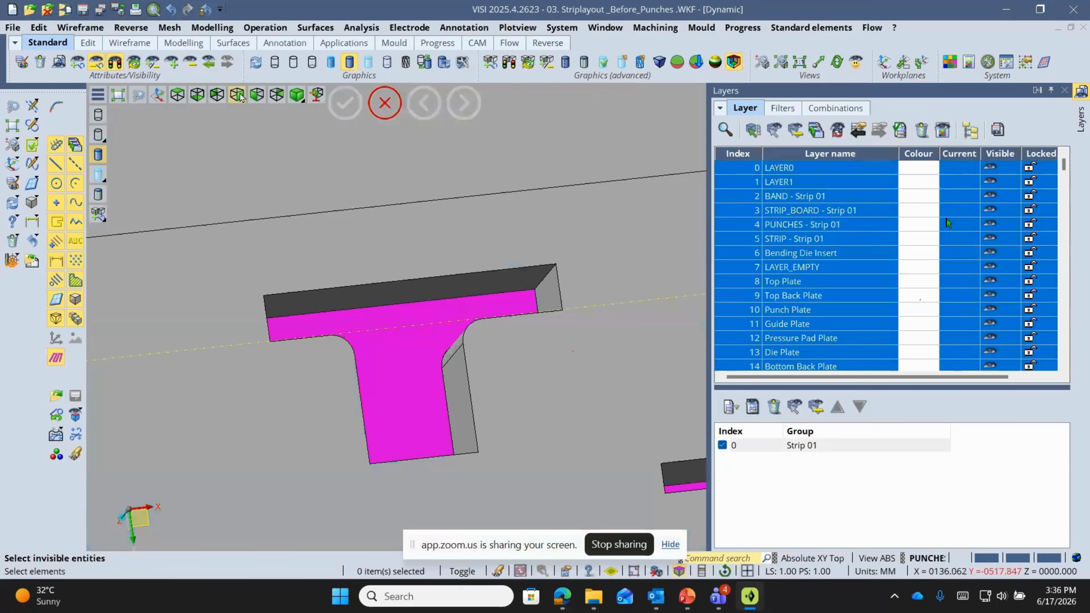
- Temporarily hide the die plate and the T-shaped punch to inspect the cavity in the upper plates, and end the hiding command
left_click(188, 65)
scroll(319, 257, "down", 4)
scroll(336, 322, "up", 4)
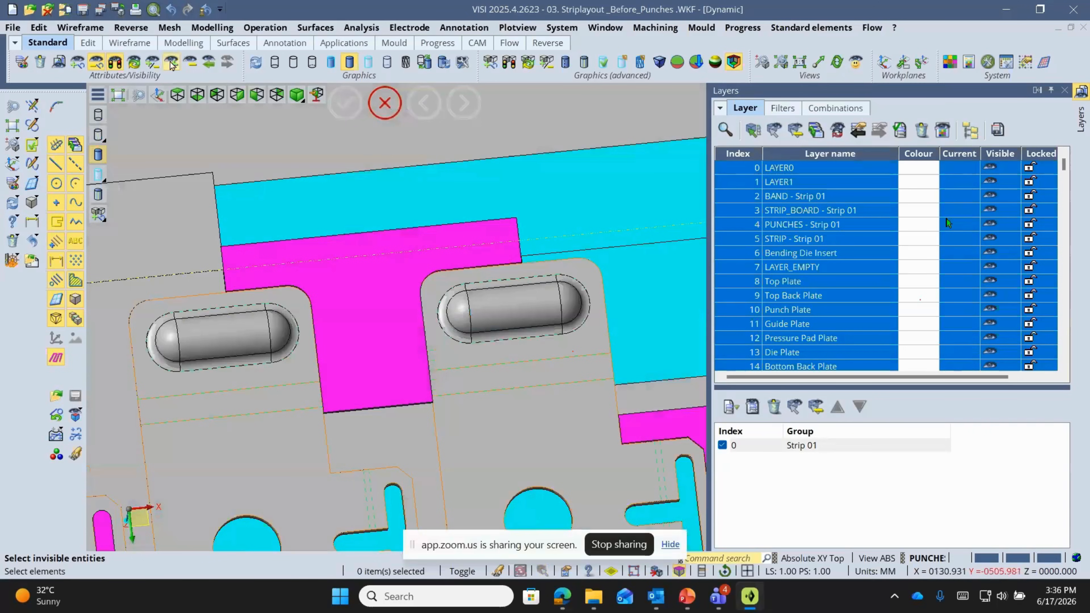
left_click(353, 303)
scroll(353, 302, "down", 3)
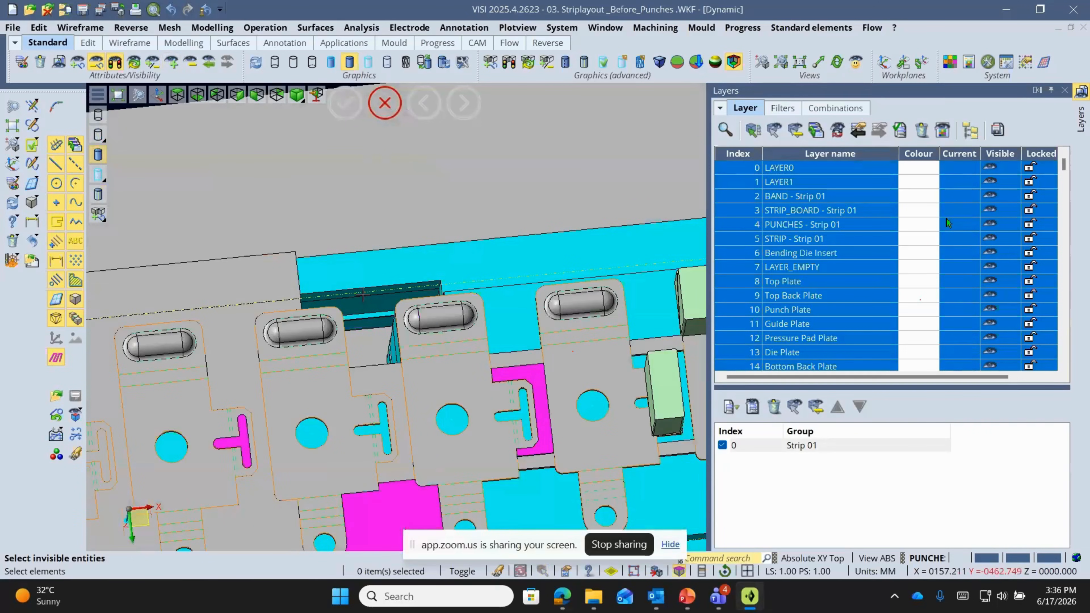
middle_click_drag(363, 298, 394, 394)
scroll(394, 392, "down", 2)
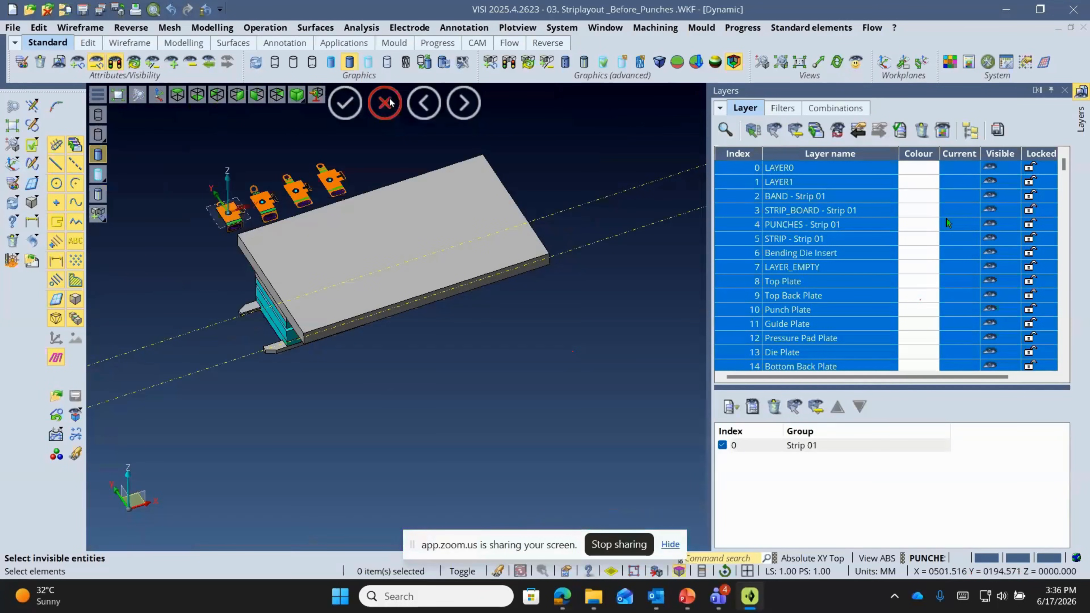
left_click(386, 102)
scroll(375, 337, "down", 2)
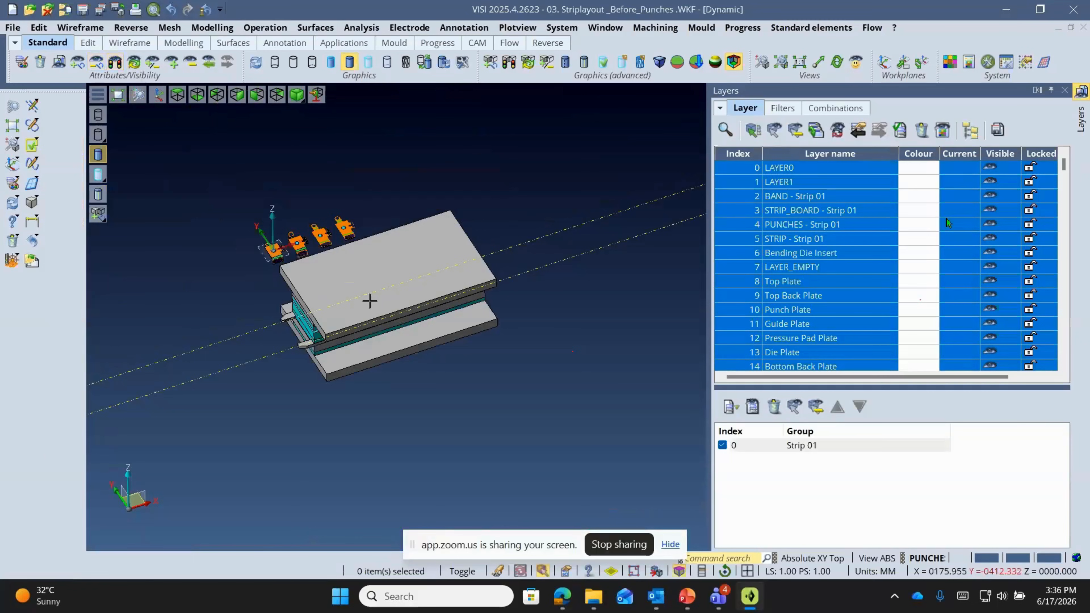
scroll(369, 300, "up", 2)
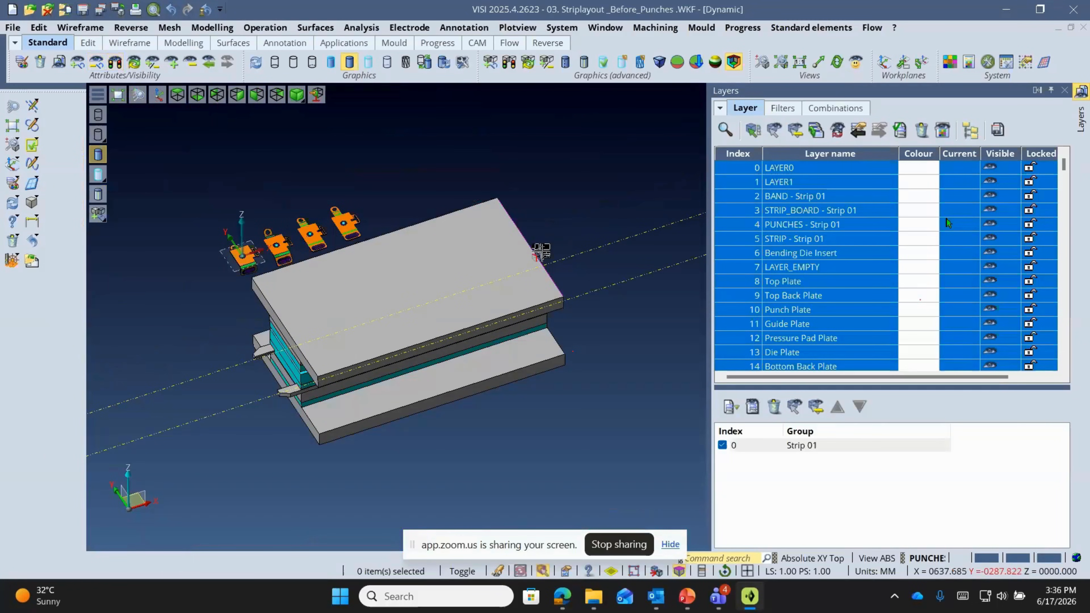
- Discard the changes to the current file and open "06. Striplayout _Tool_After_subtract .WKF"
key("ctrl+n")
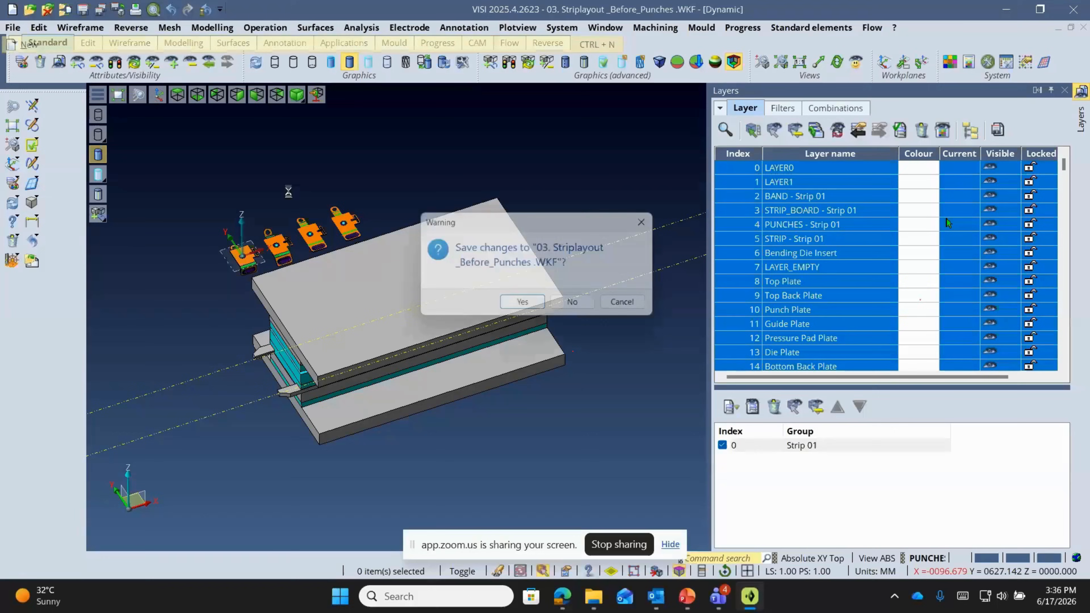
key("n")
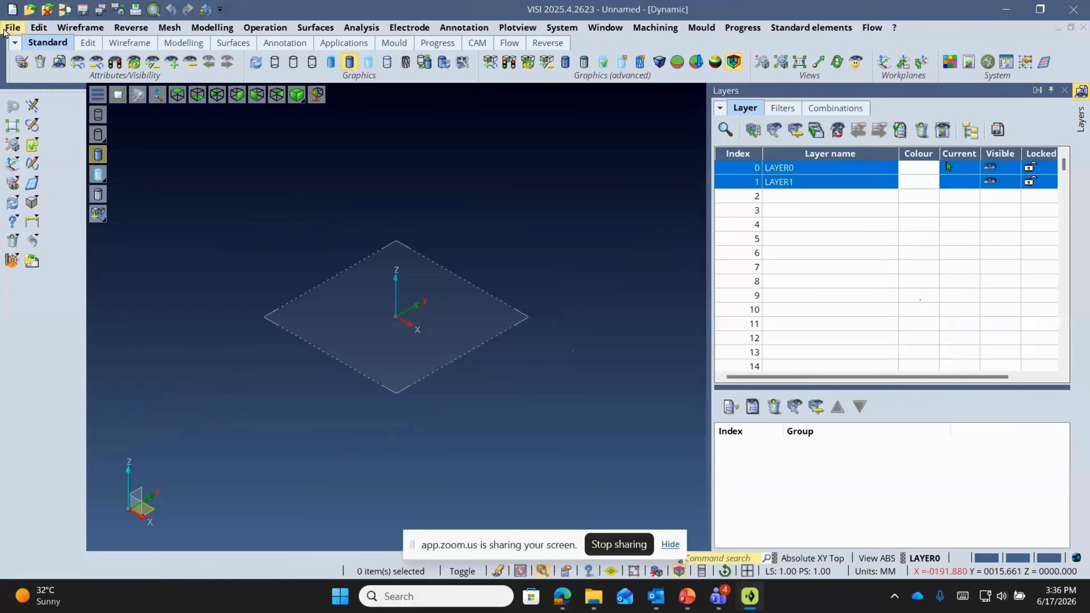
key("ctrl+o")
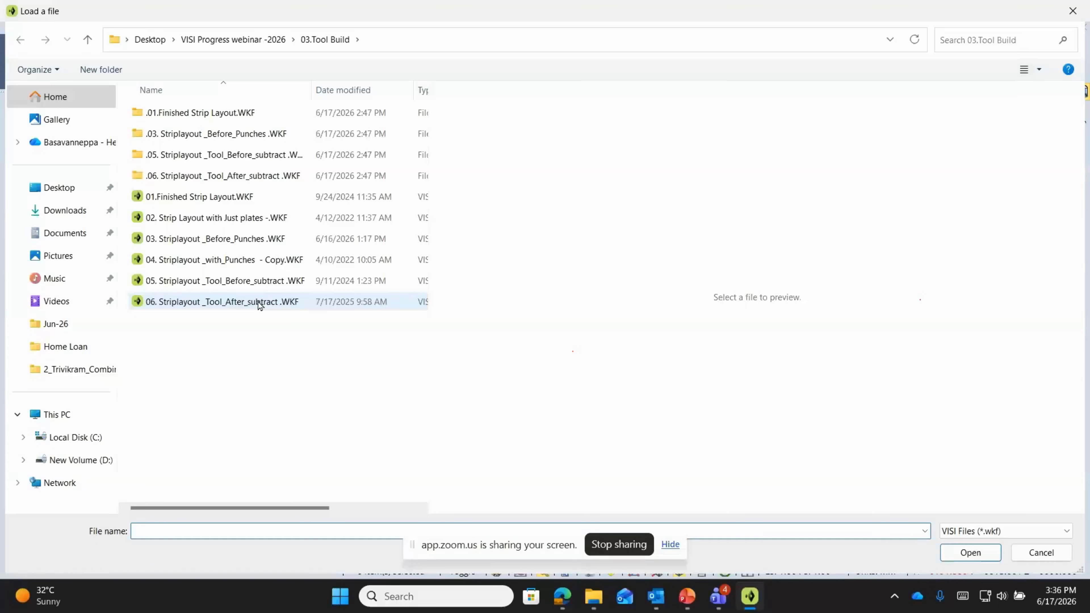
left_click(259, 303)
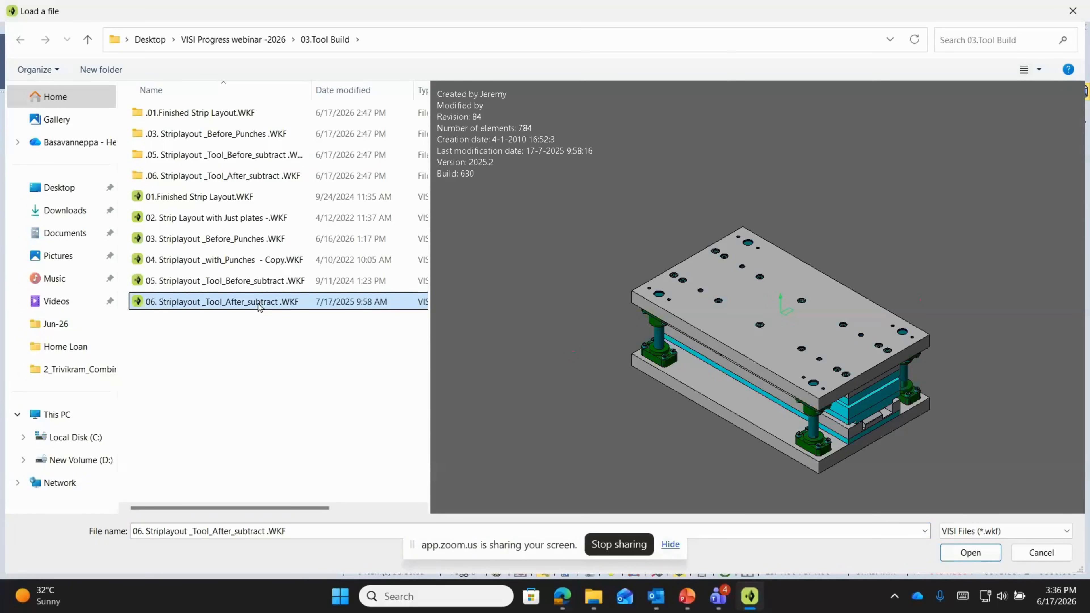
left_click(225, 287)
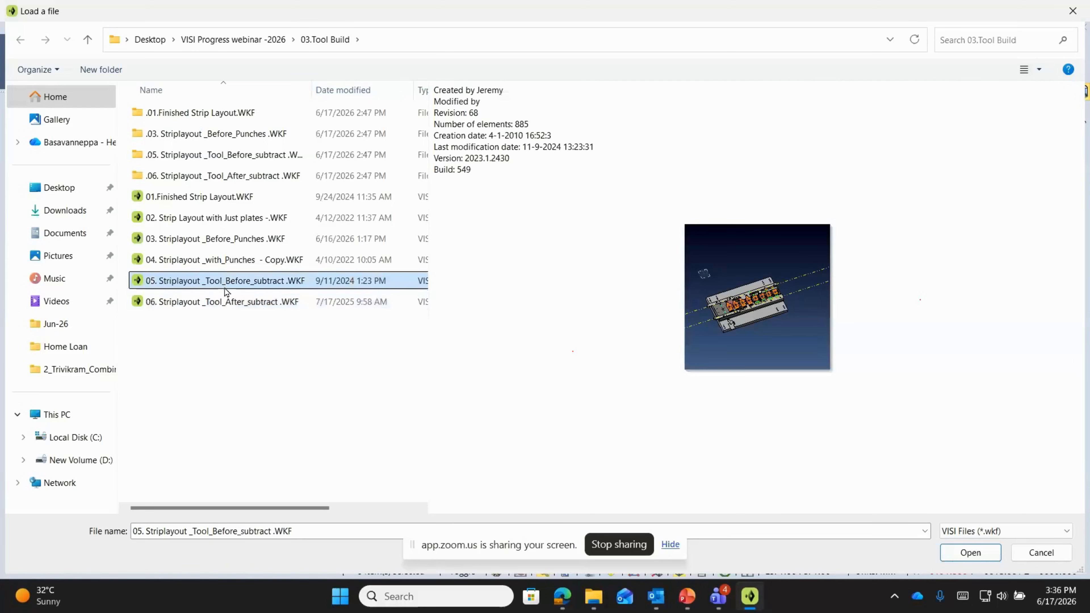
left_click(227, 302)
left_click(965, 554)
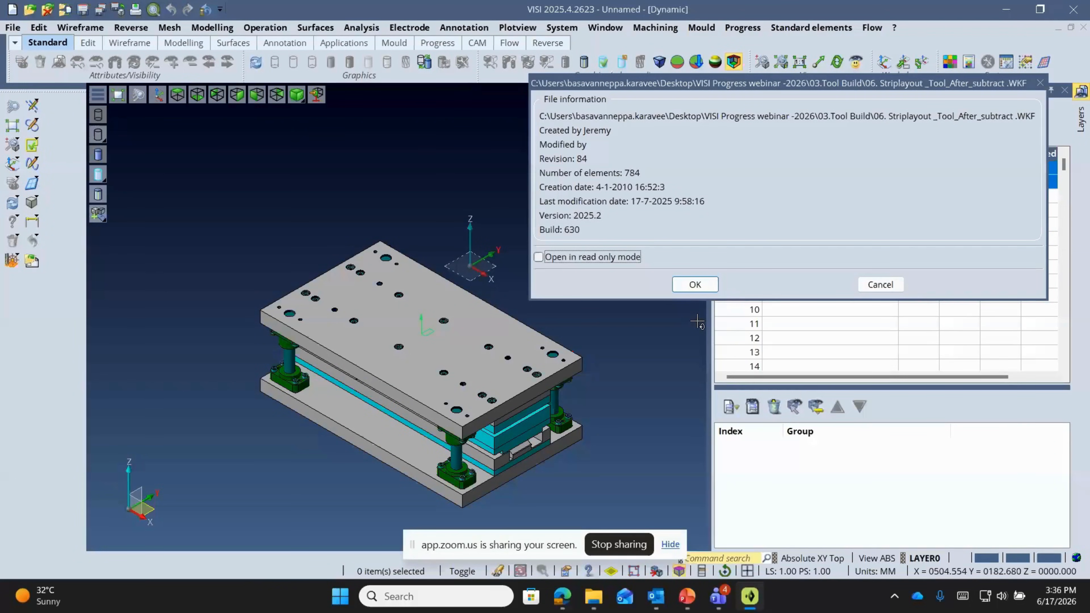
left_click(695, 285)
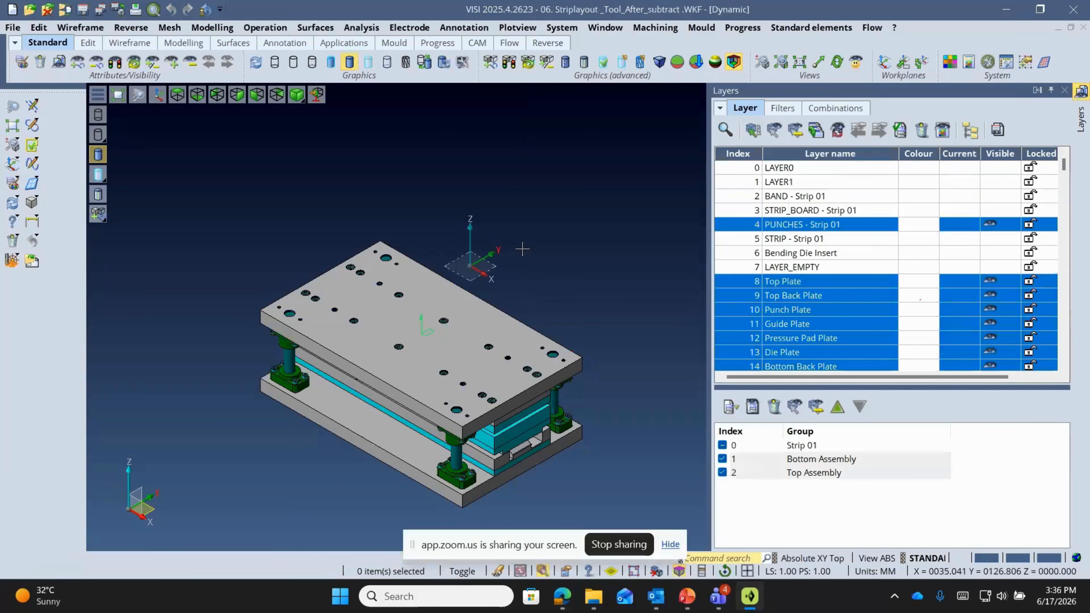
- View the Bottom Assembly layer group alone, both assemblies together, and the Top Assembly group alone
middle_click_drag(522, 249, 505, 140)
left_click(722, 472)
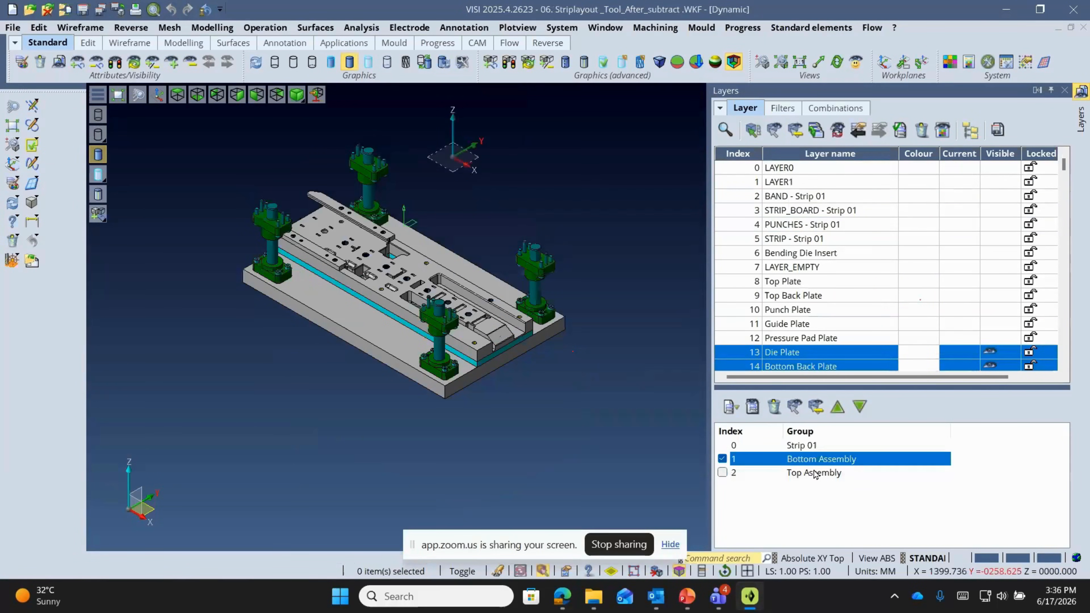
scroll(447, 293, "up", 3)
left_click(803, 472, "ctrl")
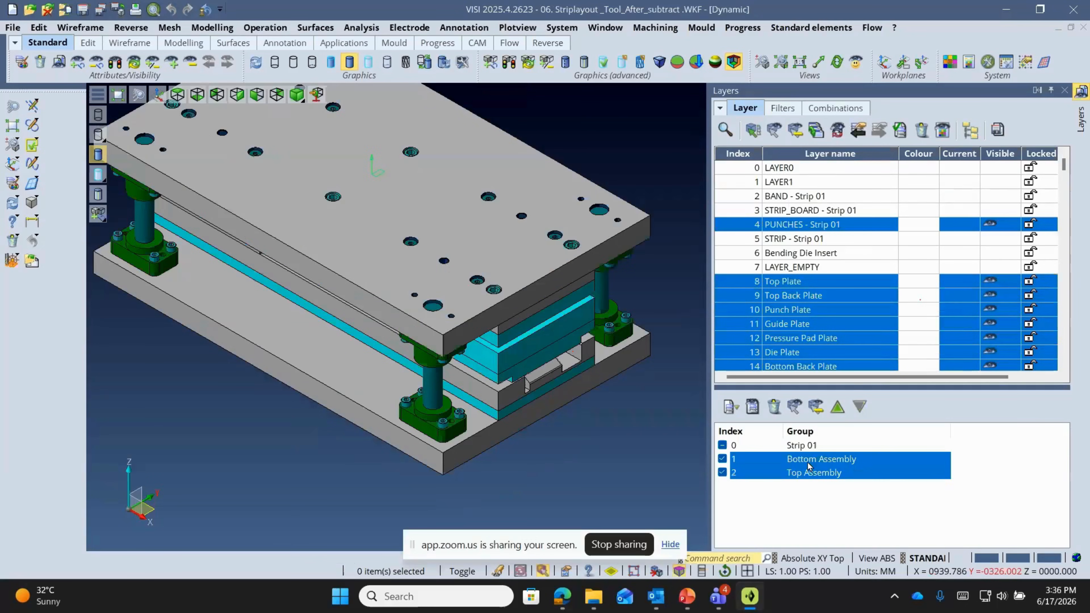
left_click(808, 462, "ctrl")
middle_click_drag(665, 414, 560, 341)
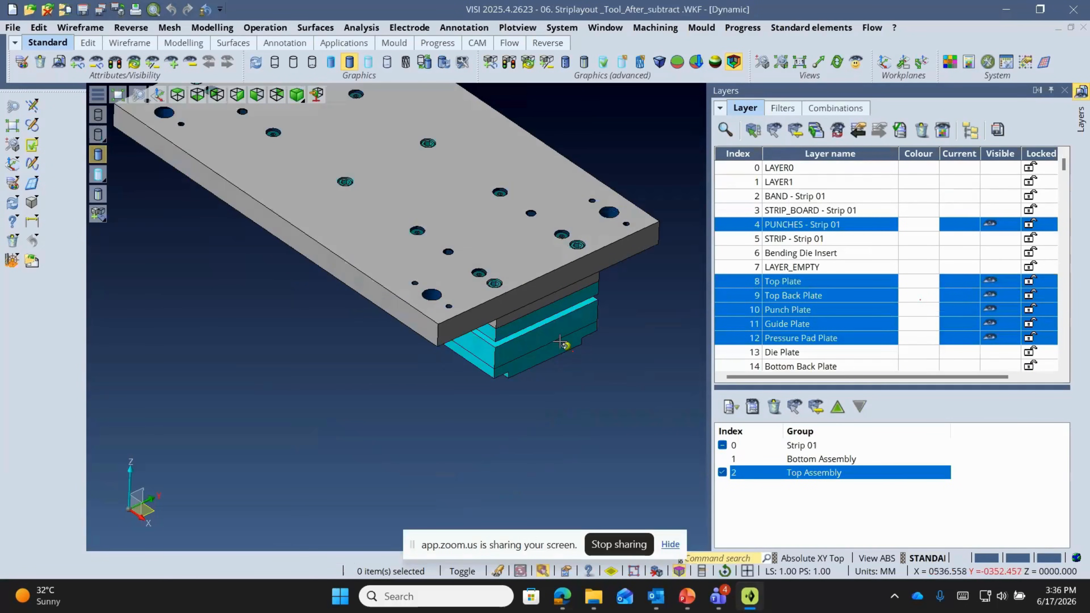
- Display all layers of the tool again and hide LAYER0
left_click(801, 445)
left_click(797, 460)
left_click(794, 446)
left_click(816, 129)
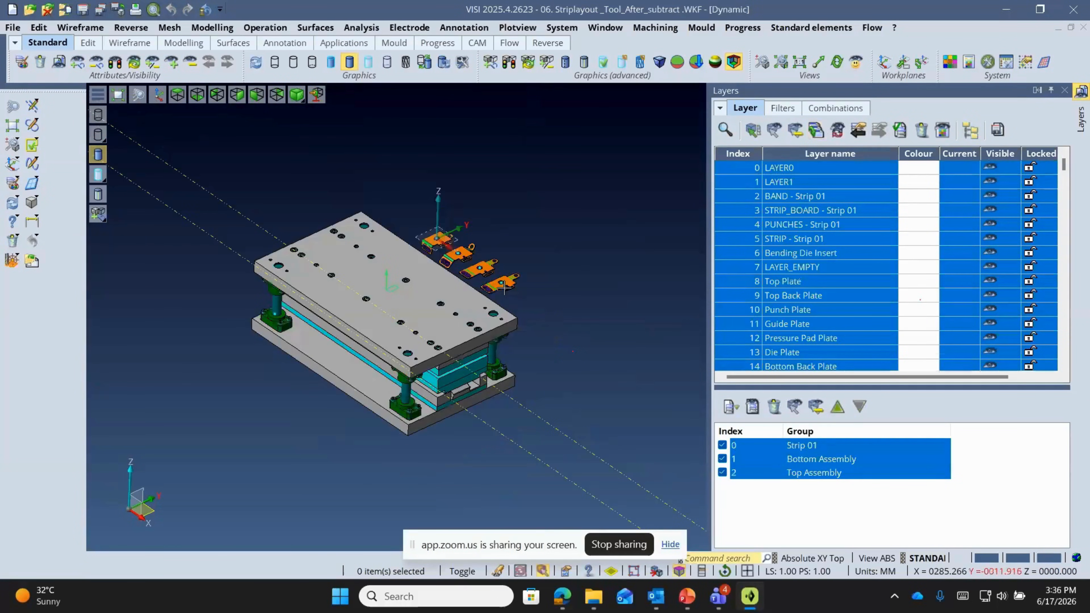
scroll(504, 289, "up", 2)
left_click(796, 170)
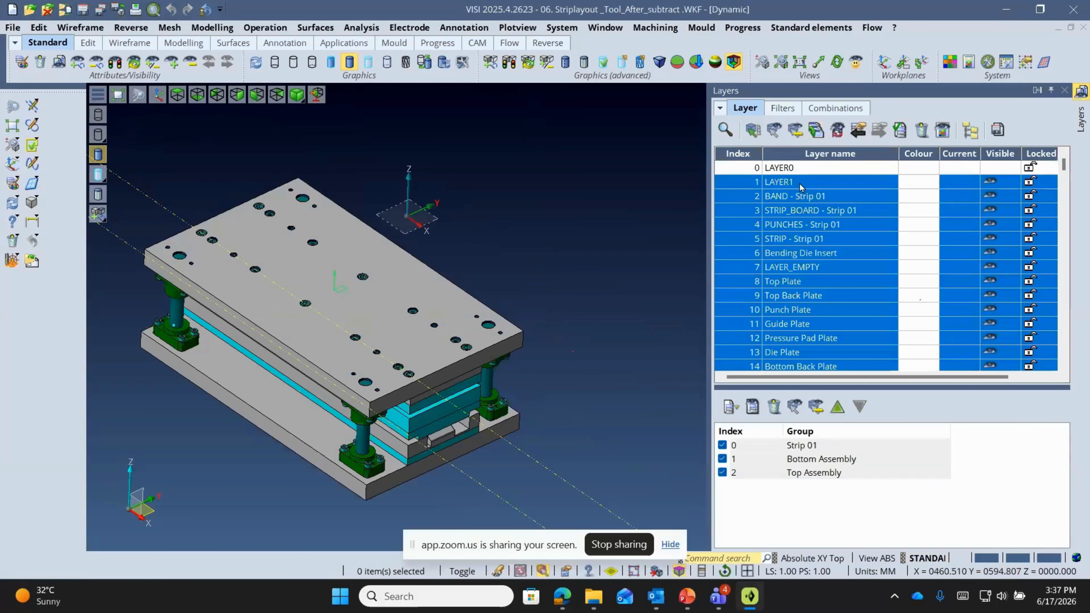
scroll(559, 265, "down", 3)
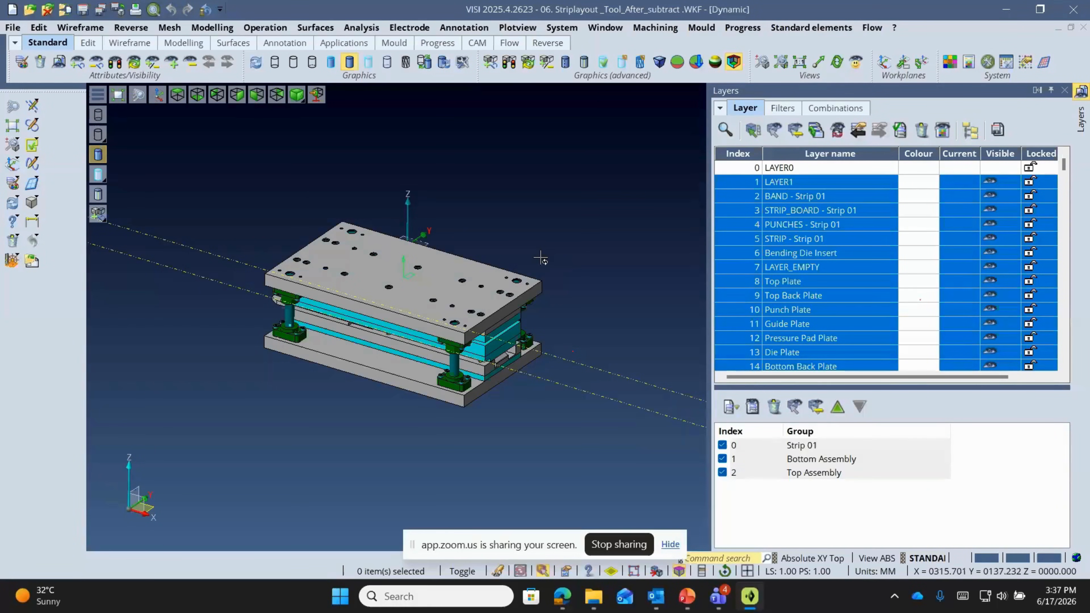
middle_click_drag(540, 258, 605, 351)
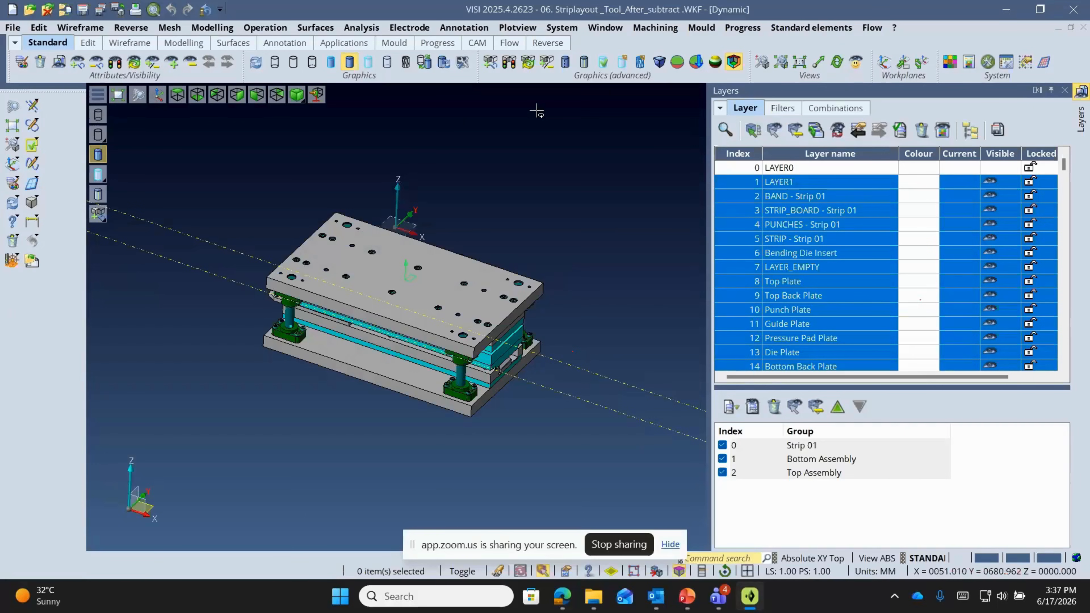
- Open a Plotview page and review the automatic multi-view settings with the Layers method, including the mask options and listed elements
left_click(517, 27)
left_click(523, 47)
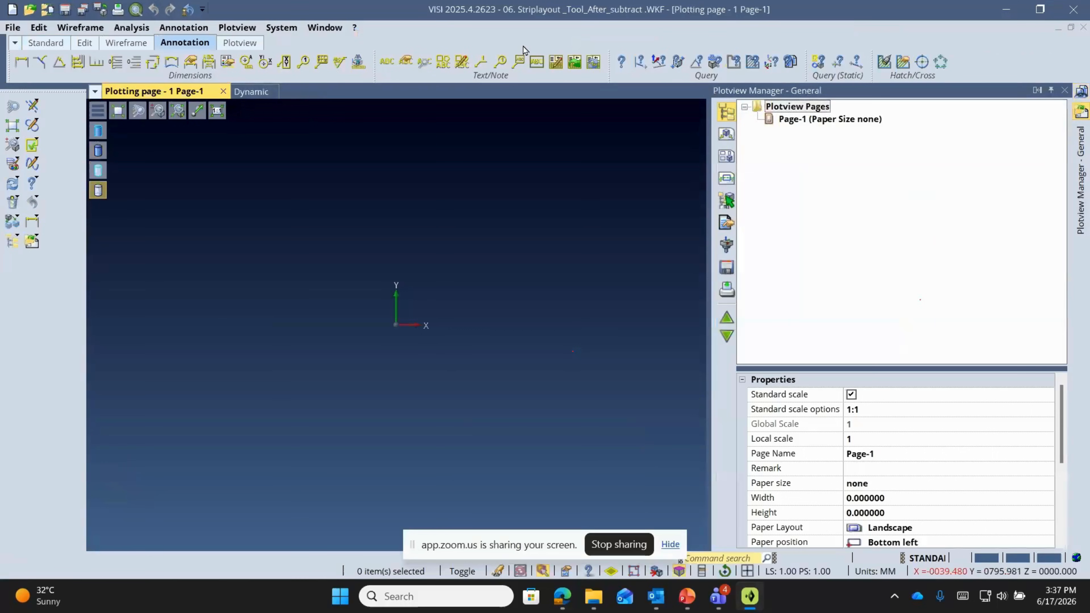
left_click(727, 179)
left_click(849, 134)
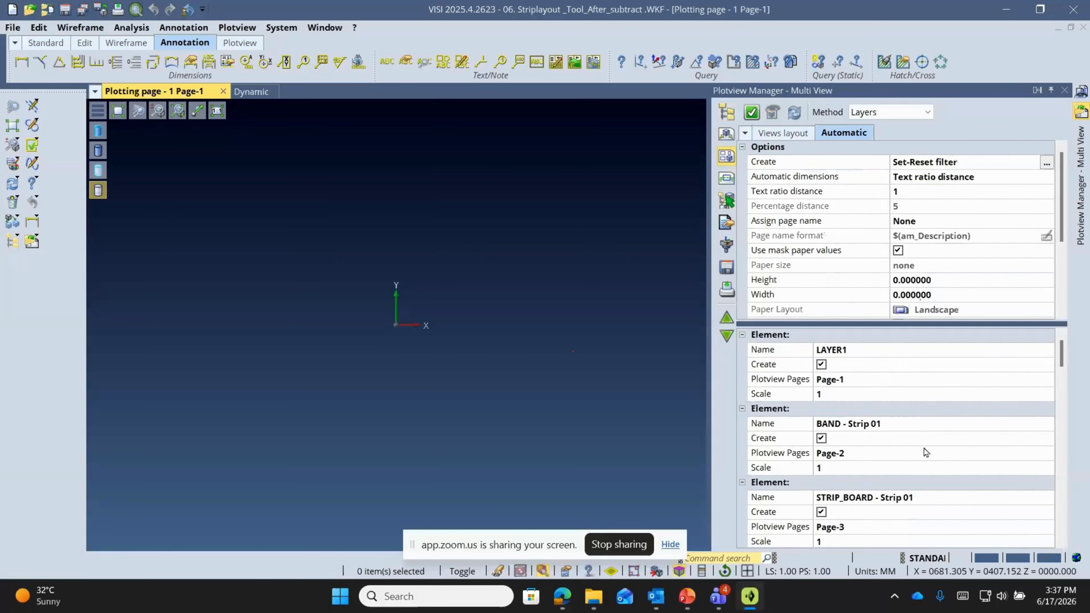
scroll(925, 452, "down", 3)
scroll(874, 464, "down", 2)
scroll(983, 239, "down", 3)
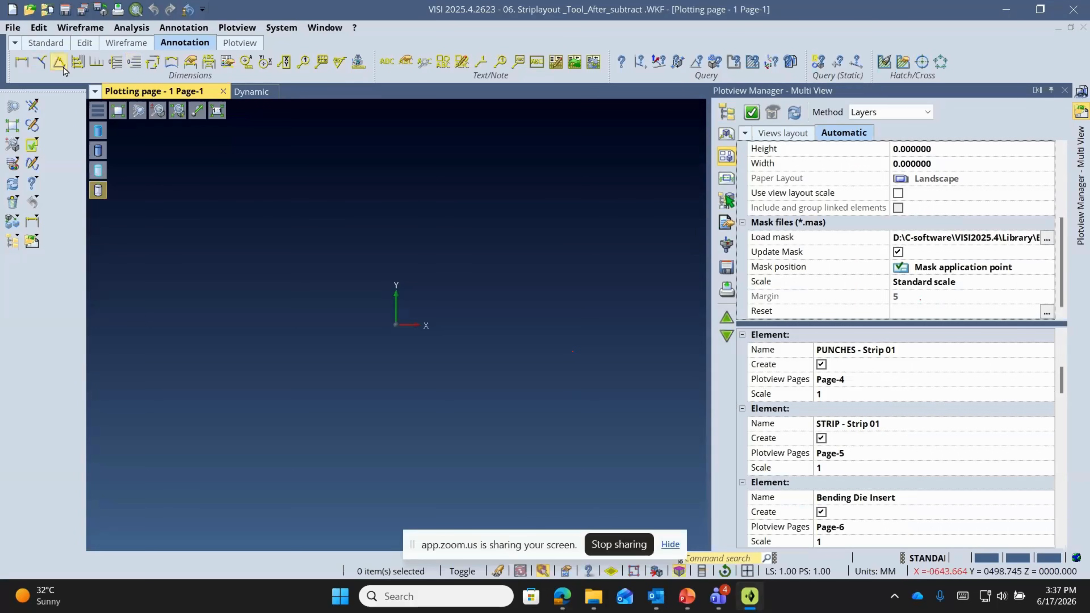
- Browse the plot mask files, generate the automatic drawing pages for the layers, and open Page-3
left_click(1047, 239)
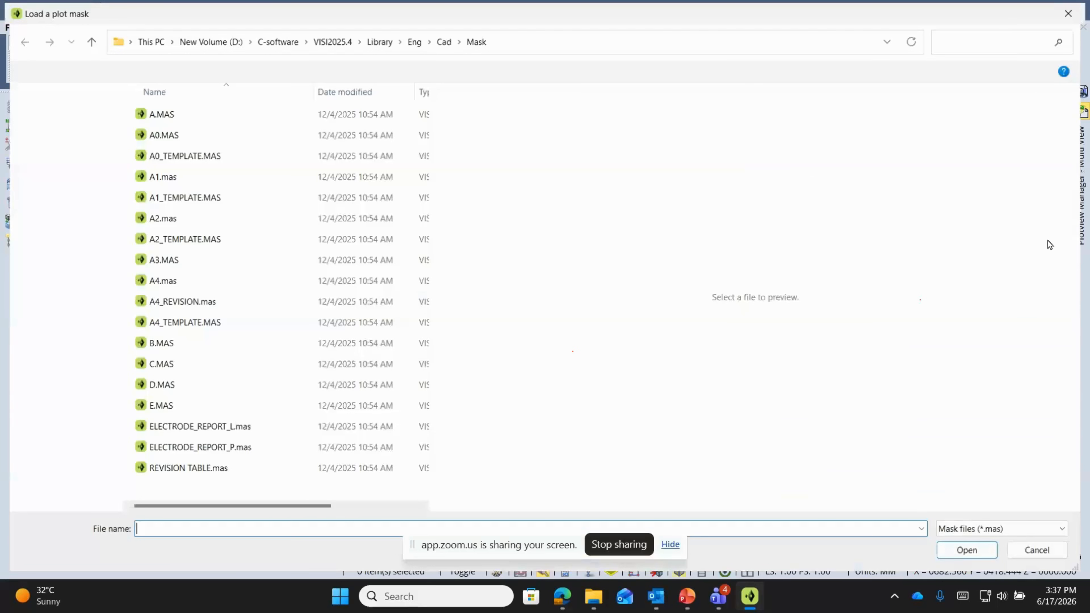
left_click(1073, 11)
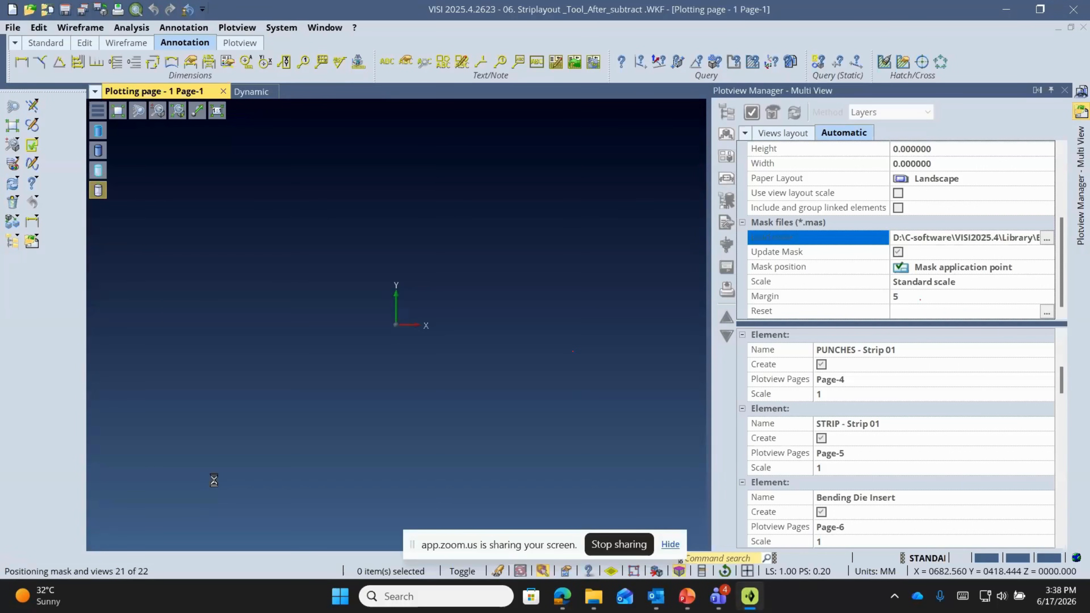
left_click(726, 112)
double_click(799, 145)
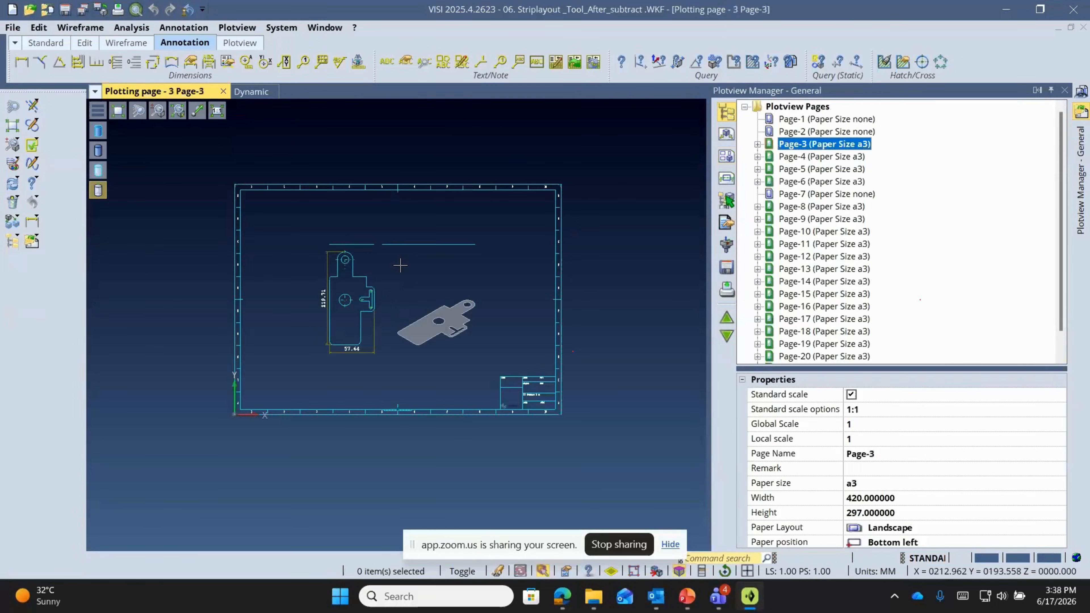
- Review several generated drawing pages between Page-3 and Page-10, and look at the section settings from Page-8
scroll(438, 278, "up", 2)
scroll(280, 280, "up", 2)
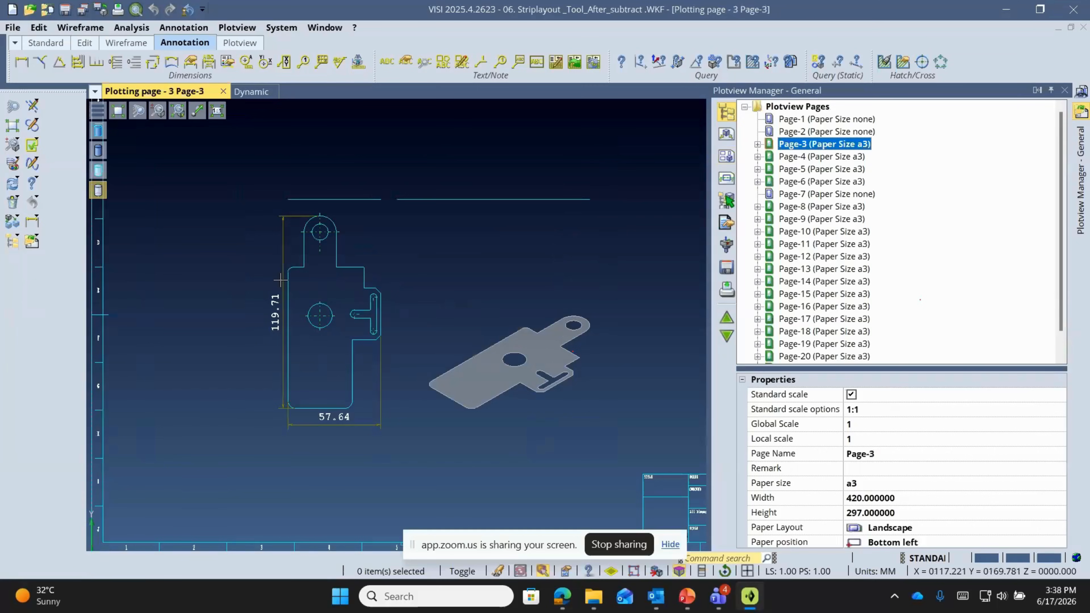
left_click(803, 157)
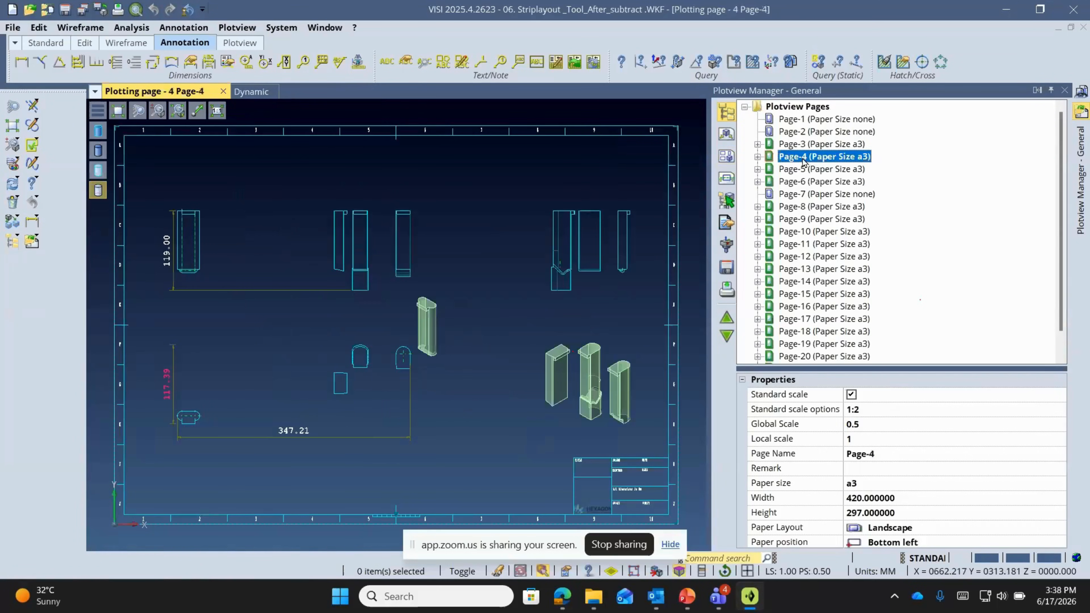
left_click(806, 182)
left_click(813, 206)
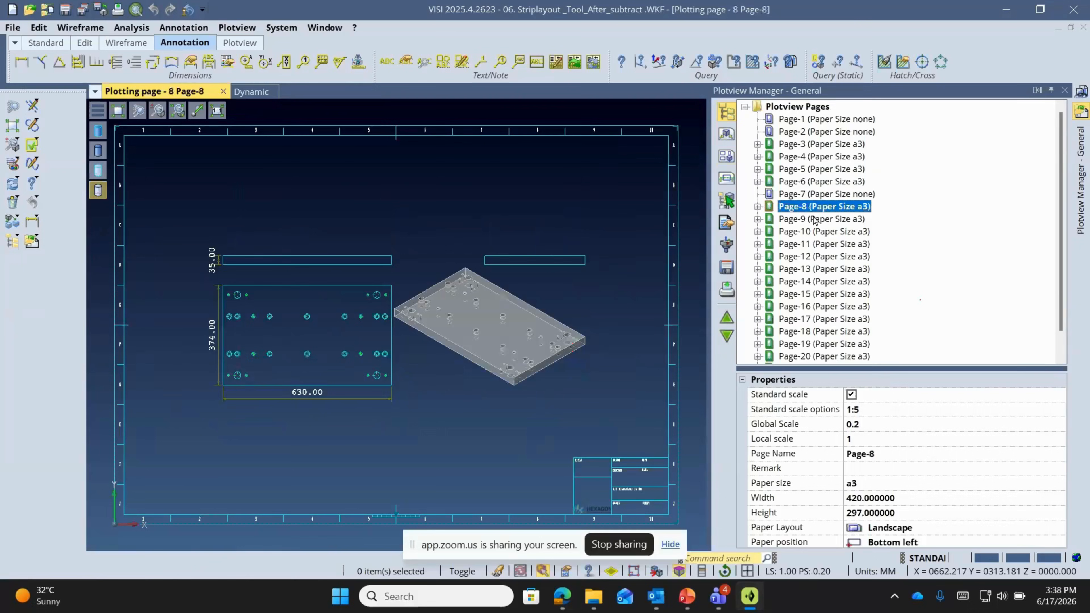
left_click(813, 231)
left_click(812, 218)
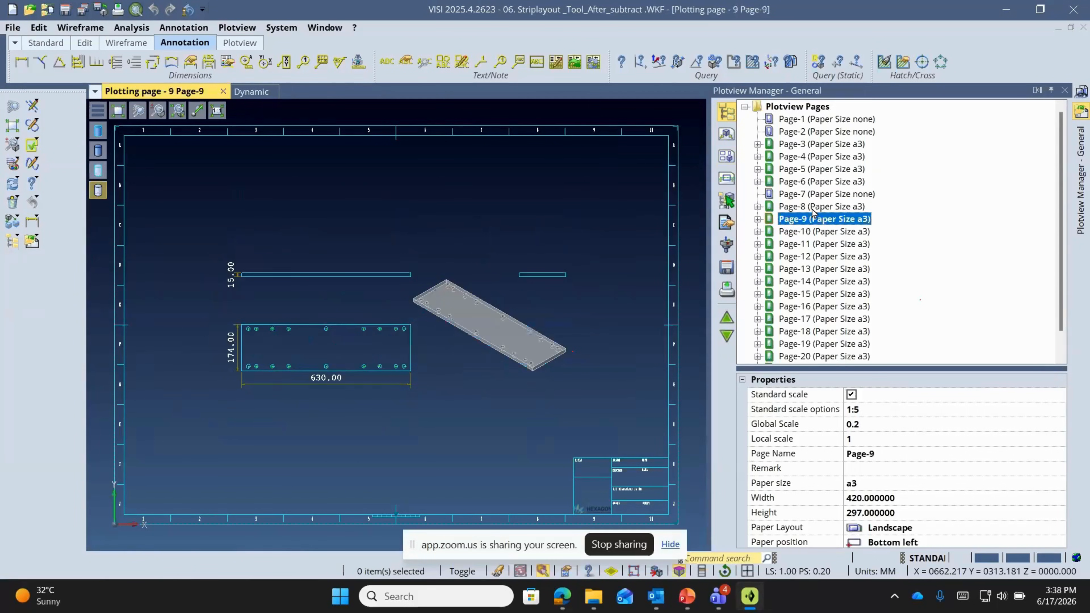
left_click(813, 208)
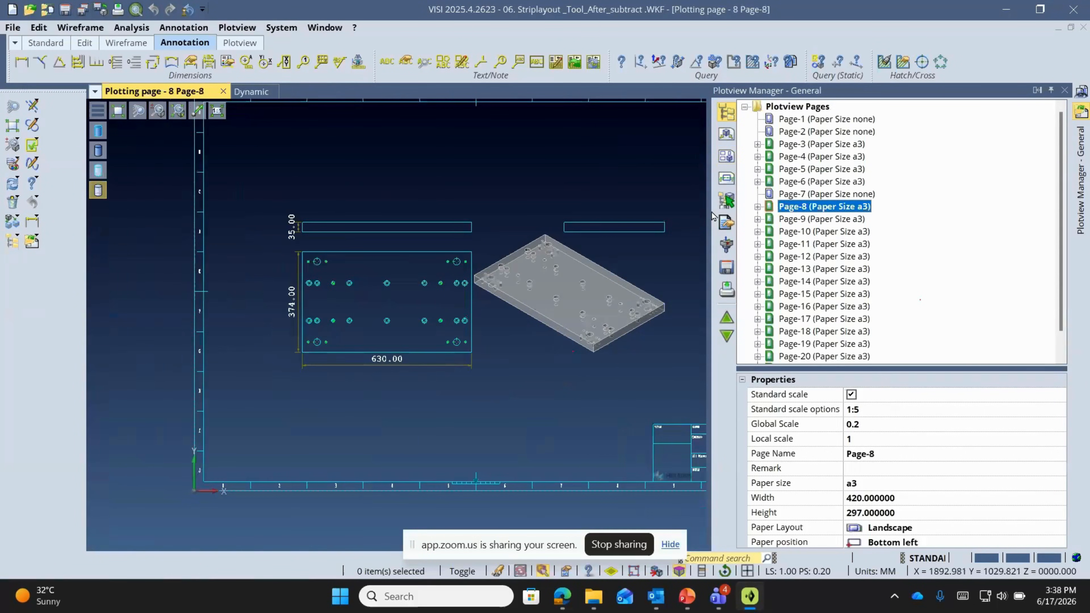
left_click(726, 176)
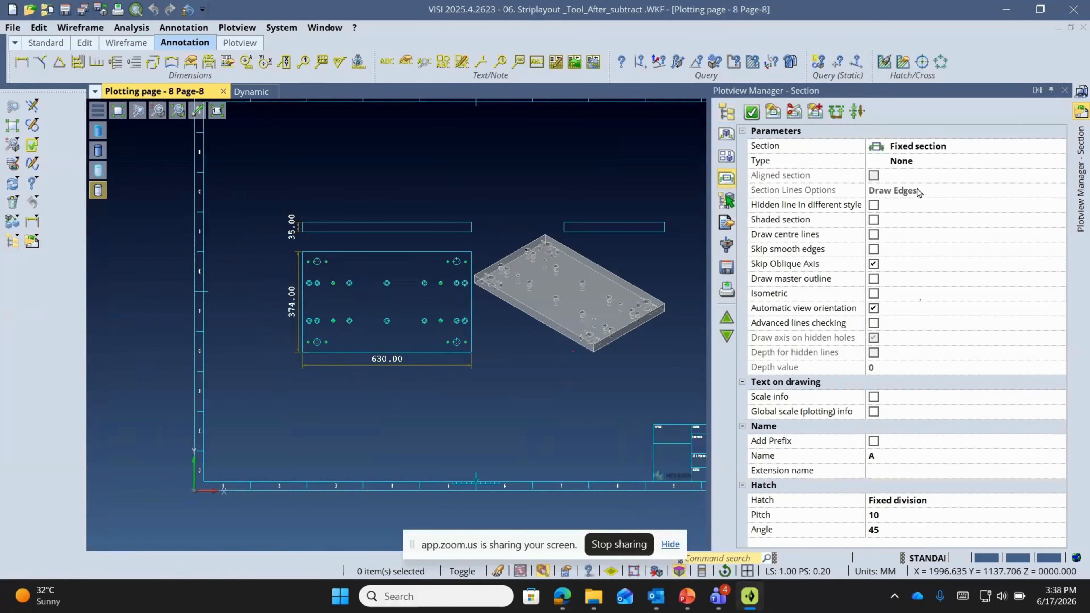
left_click(725, 116)
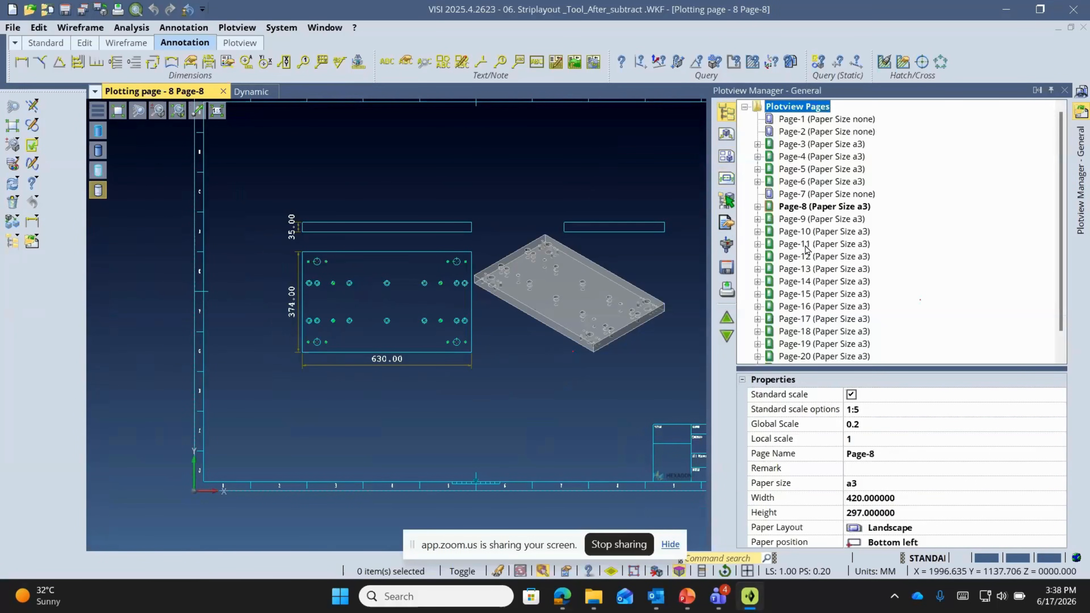
- Open the empty Page-7 and set its paper size to a0
scroll(804, 176, "down", 1)
double_click(803, 170)
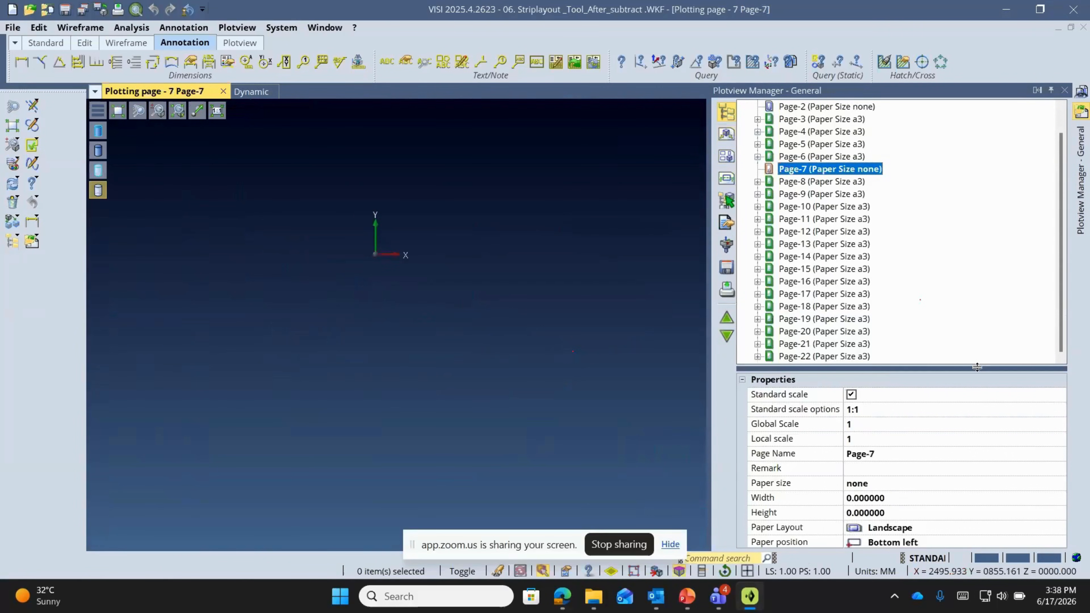
left_click_drag(977, 366, 974, 286)
left_click(898, 404)
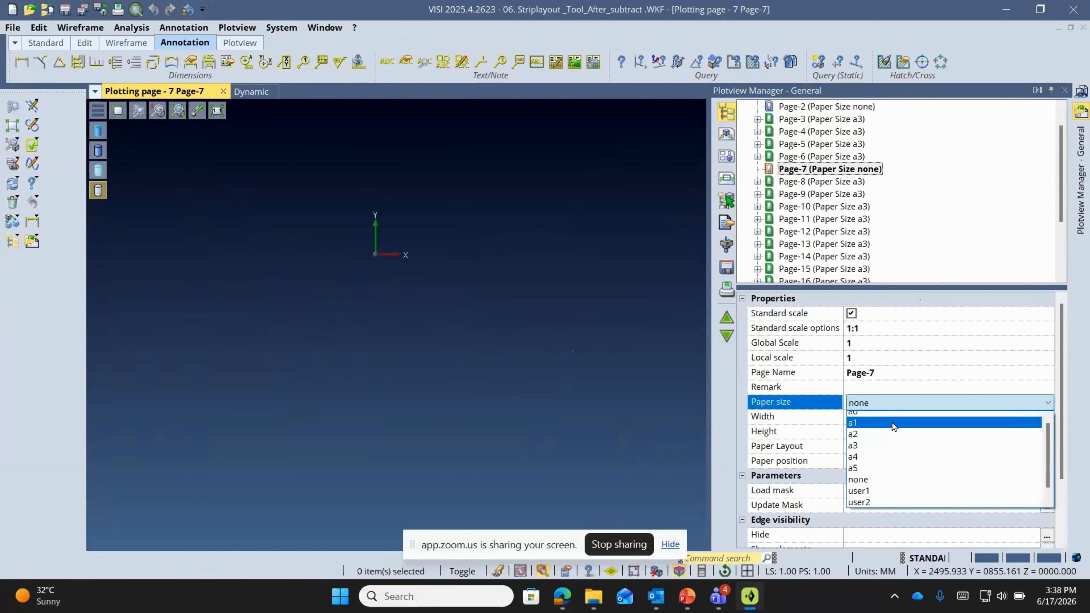
left_click(884, 412)
scroll(1051, 455, "down", 3)
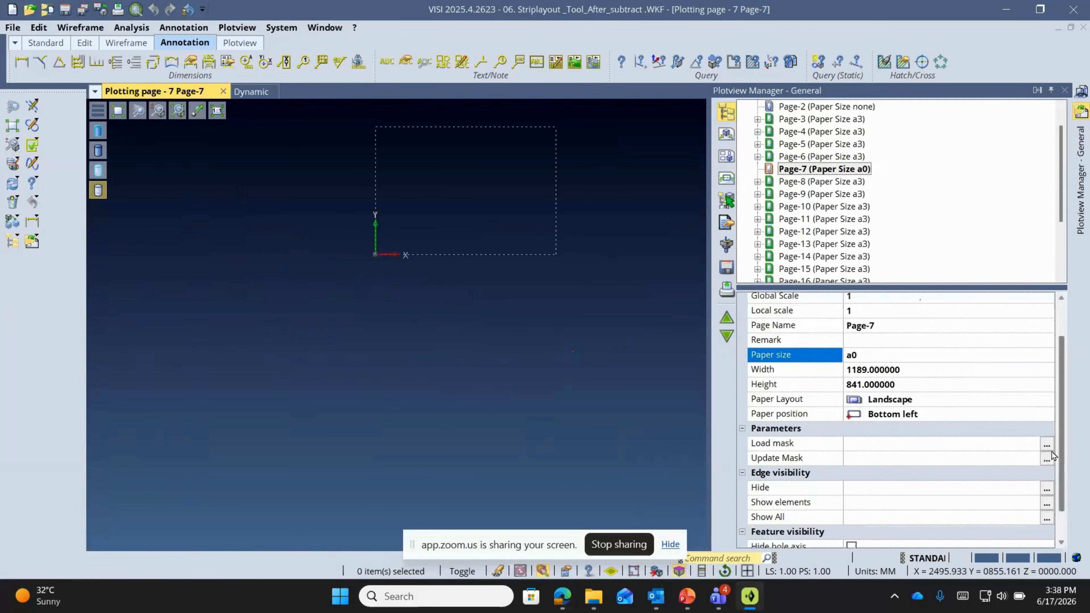
- Load the A0.MAS plot mask onto Page-7
left_click(1047, 445)
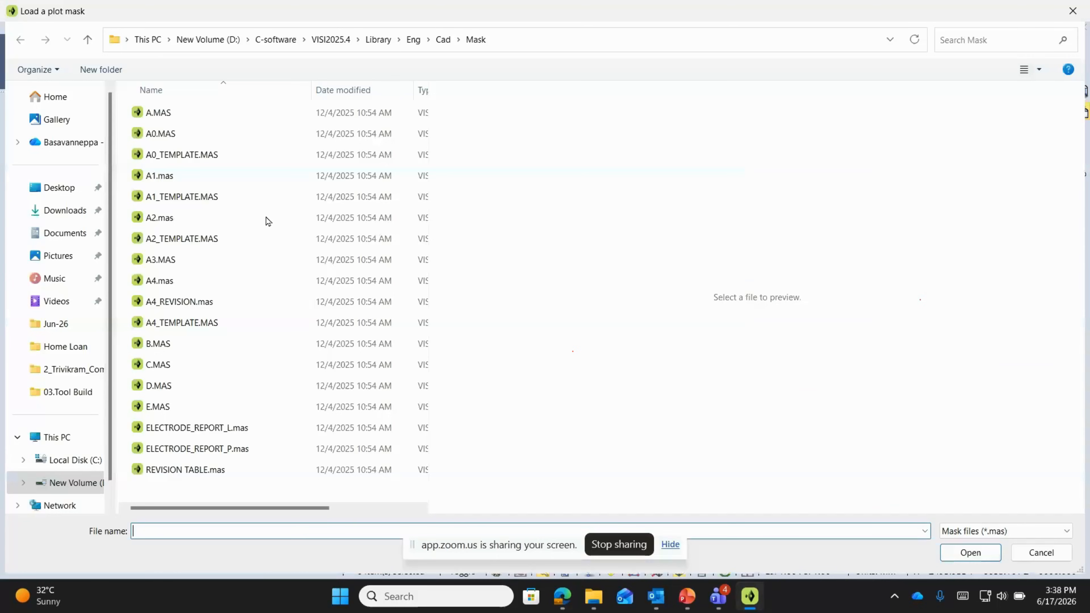
left_click(170, 134)
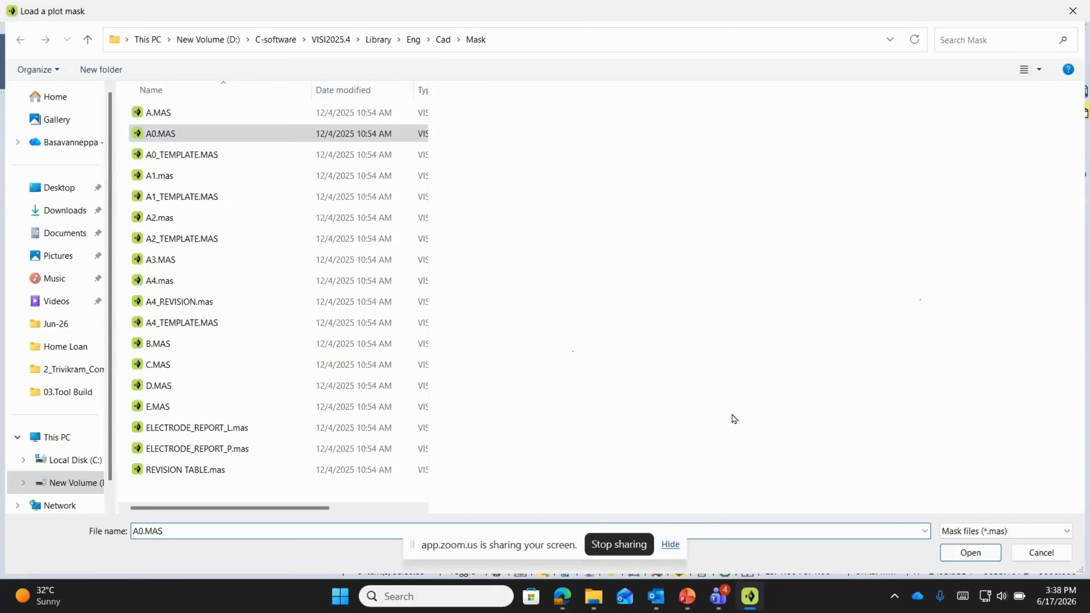
left_click(970, 553)
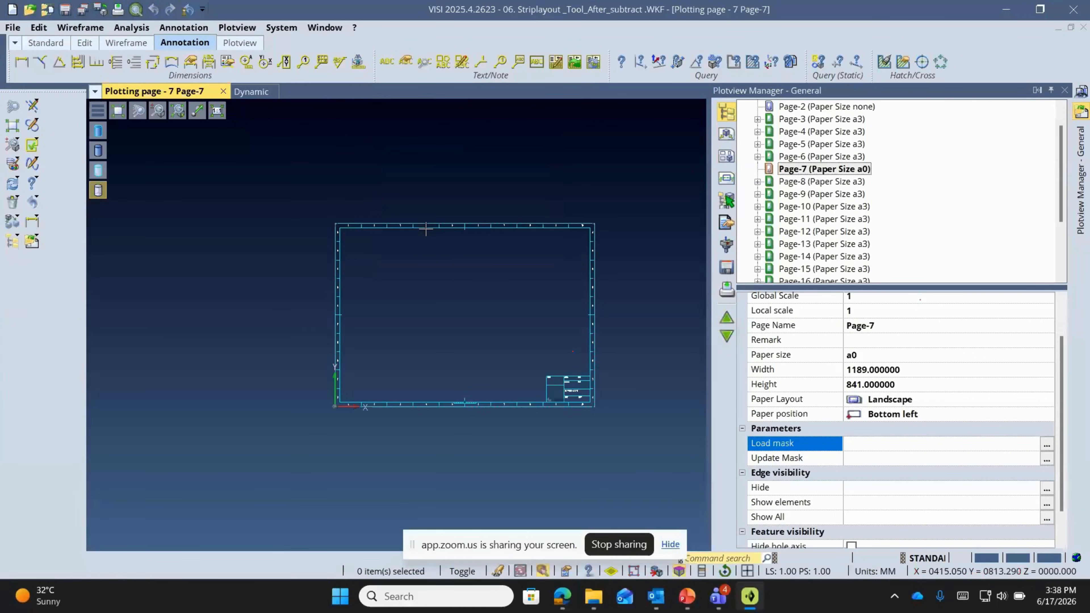
- Select all layers for the drawing views except LAYER0, LAYER1, BAND - Strip 01 and STRIP_BOARD - Strip 01
left_click(725, 135)
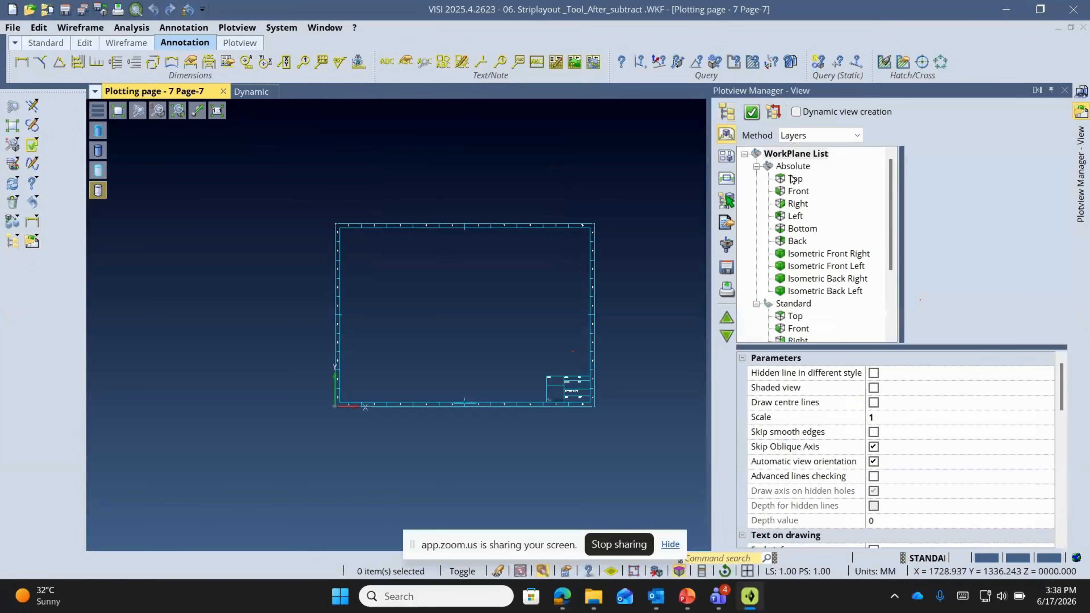
left_click(726, 201)
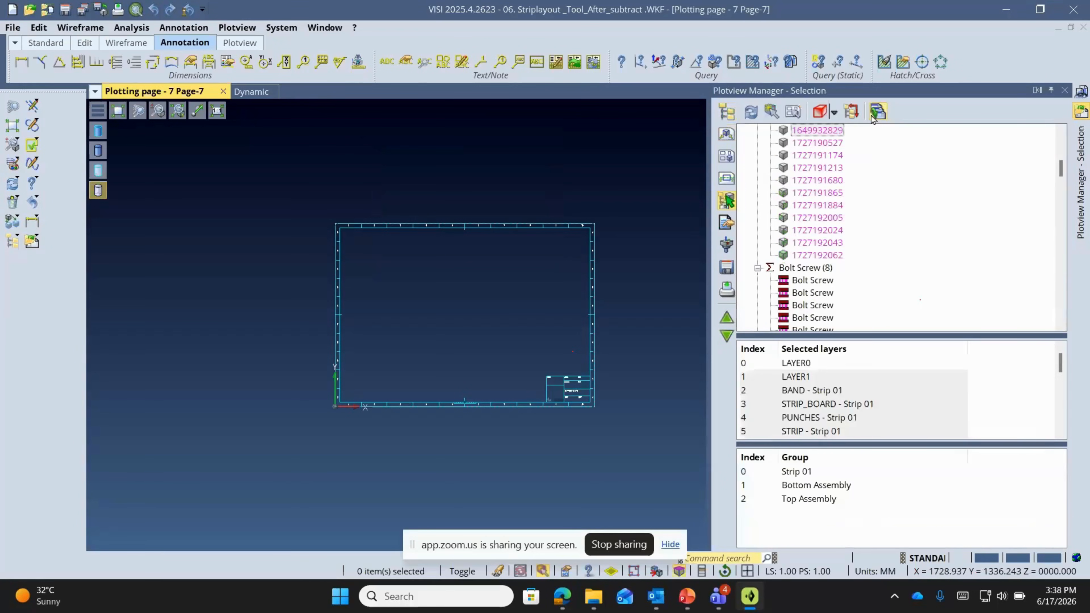
left_click(873, 118)
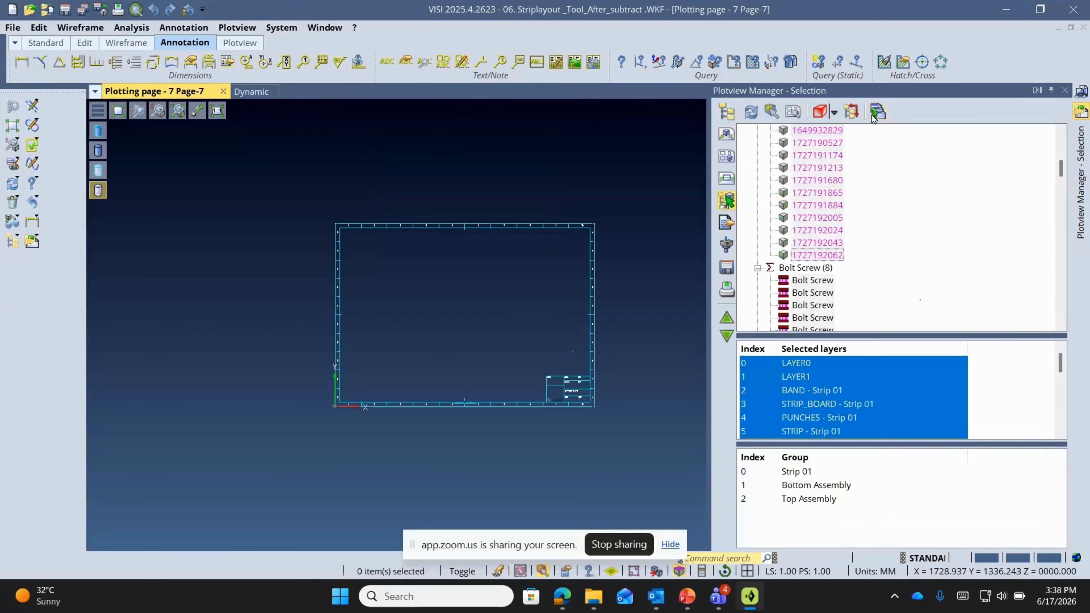
left_click(797, 364, "ctrl")
left_click(799, 377, "ctrl")
left_click(804, 390, "ctrl")
left_click(808, 405, "ctrl")
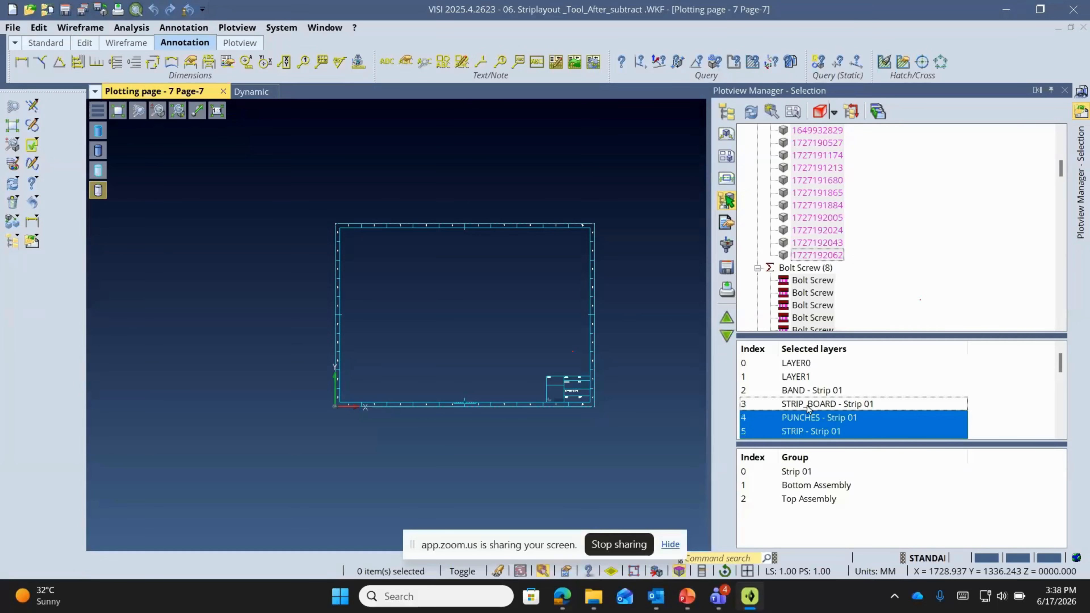
- Create the Absolute Top view of the tool at scale 1 and place it in the lower left of the A0 sheet
left_click(727, 137)
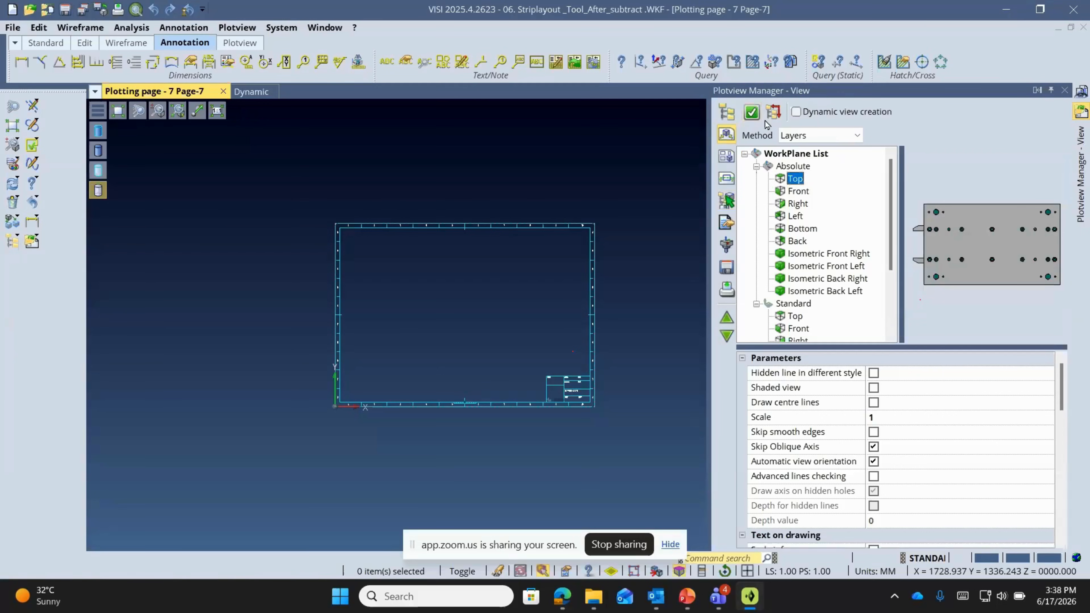
left_click(758, 116)
scroll(395, 373, "up", 3)
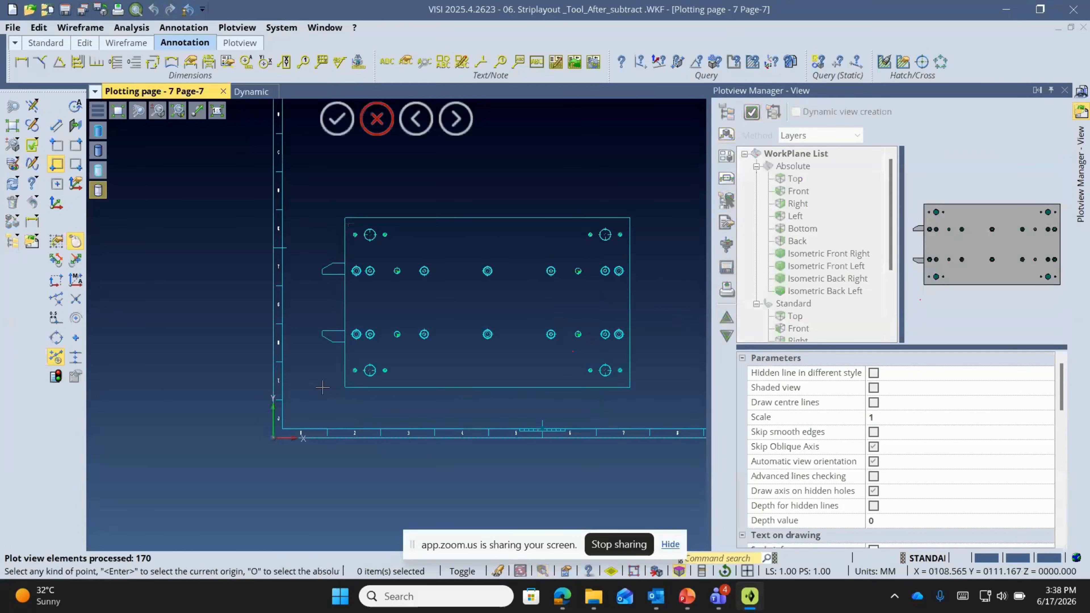
left_click(322, 388)
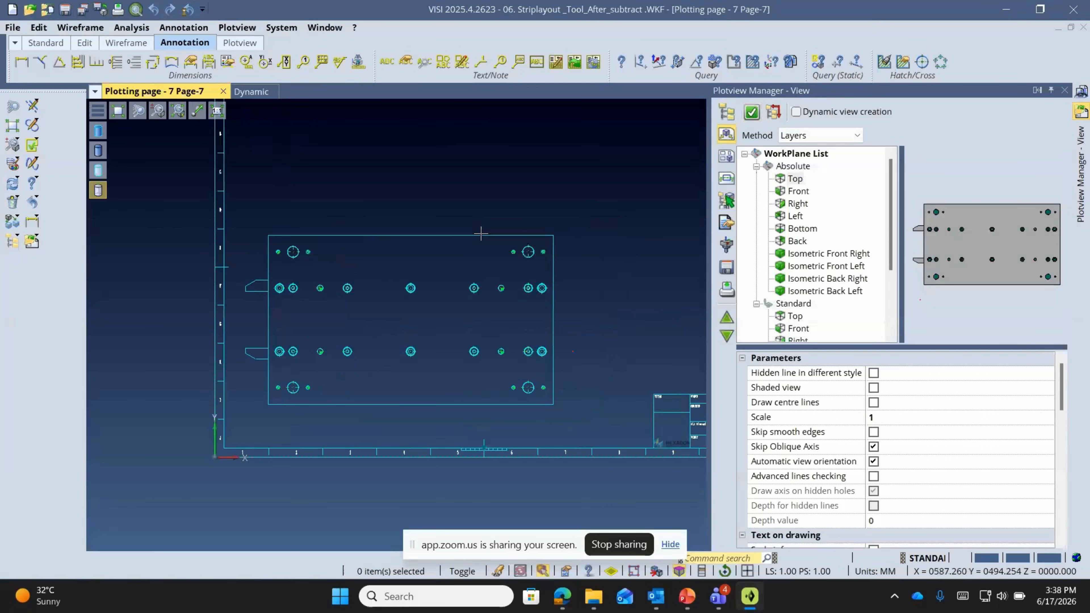
- Change the placed top view's properties to show its hidden lines
left_click(480, 234)
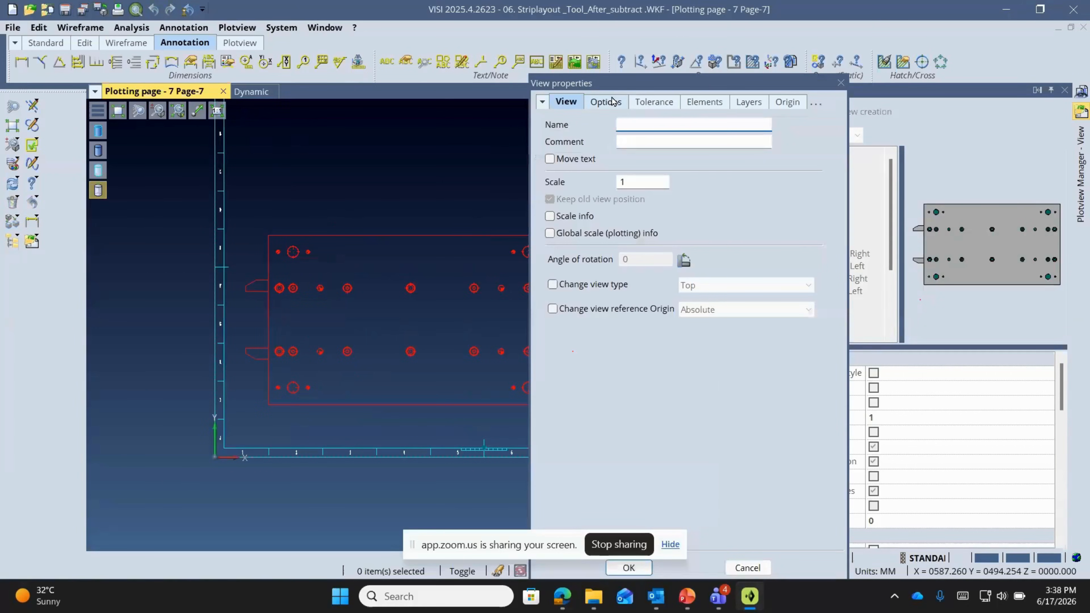
left_click(613, 100)
key("Return")
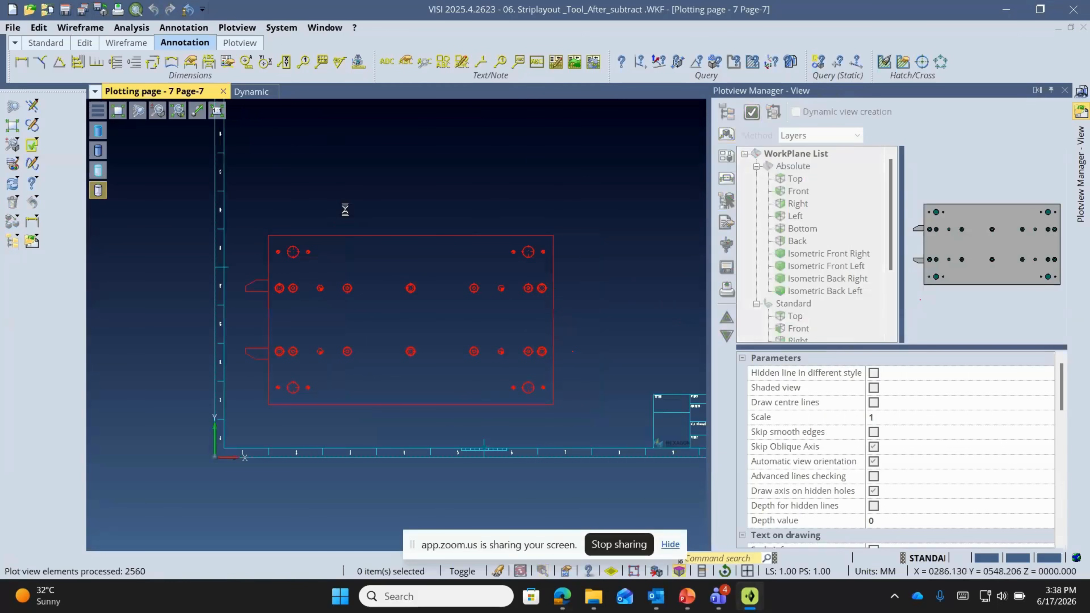
- Create a variable section lengthwise through the top view and place the section view above it
left_click(726, 178)
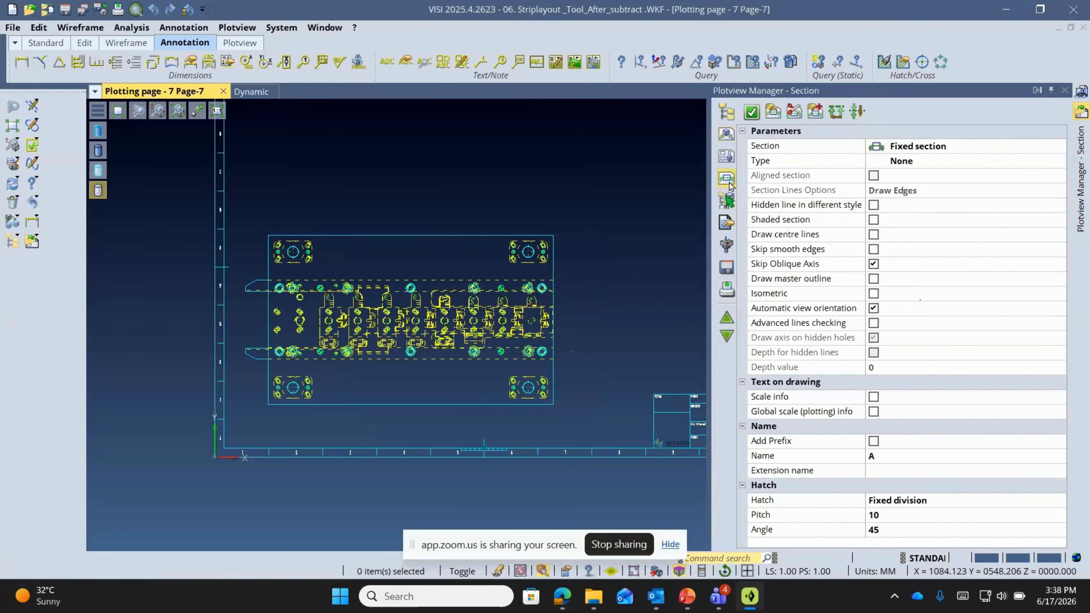
left_click(909, 148)
left_click(913, 176)
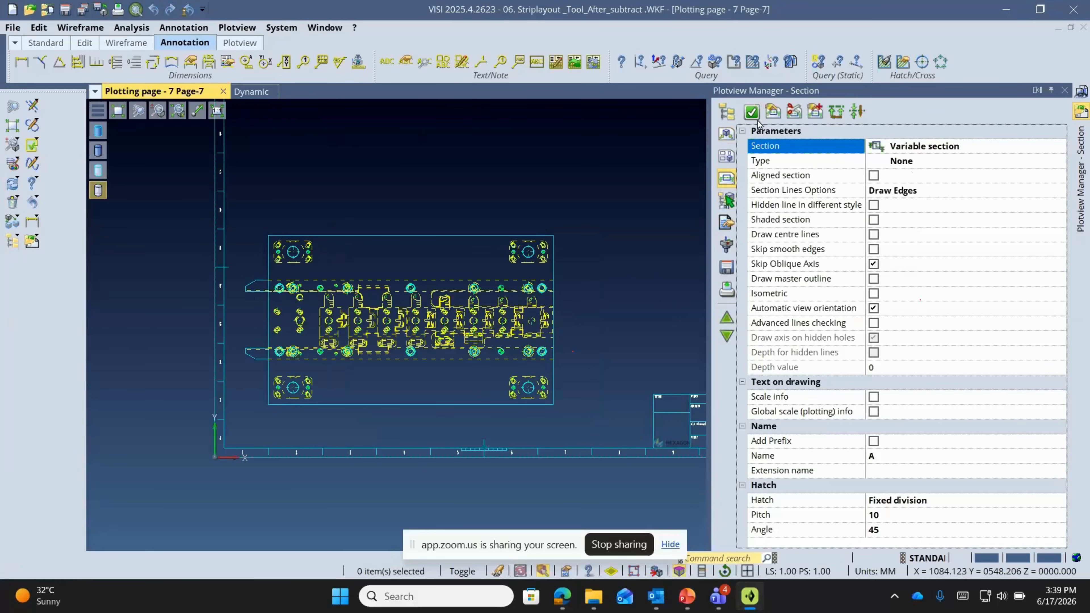
left_click(752, 112)
left_click(273, 296)
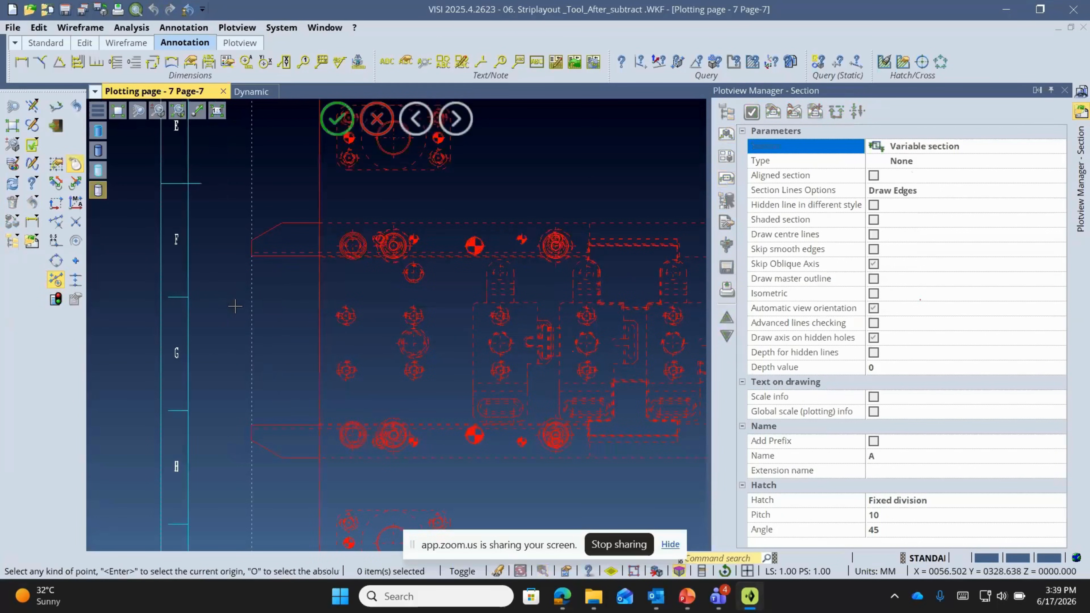
left_click(235, 318)
scroll(364, 318, "up", 3)
scroll(189, 305, "down", 3)
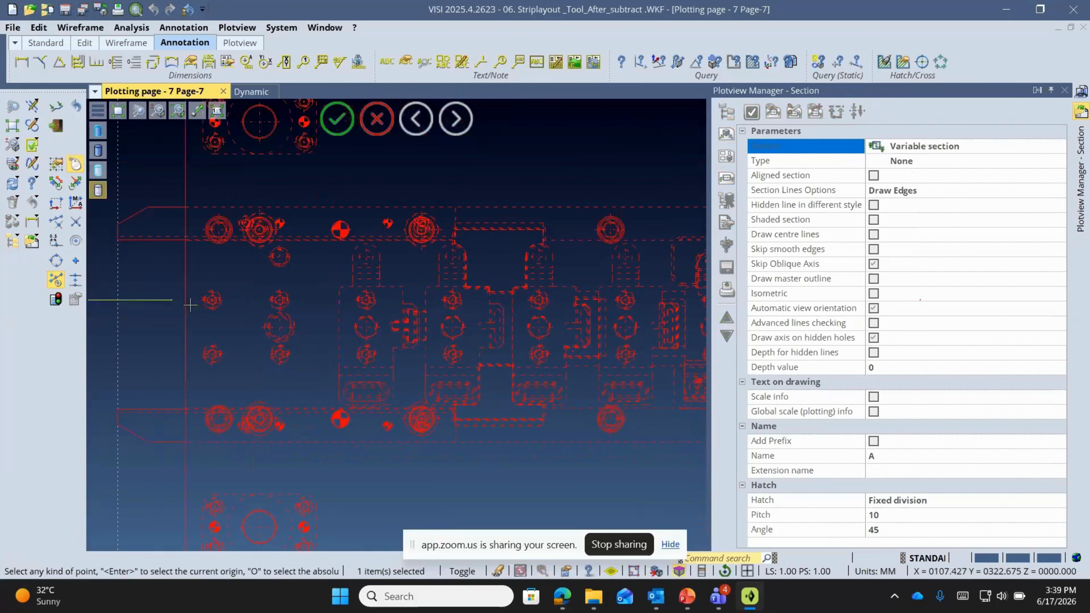
scroll(364, 319, "up", 3)
scroll(222, 326, "down", 5)
left_click(490, 323)
right_click(554, 332)
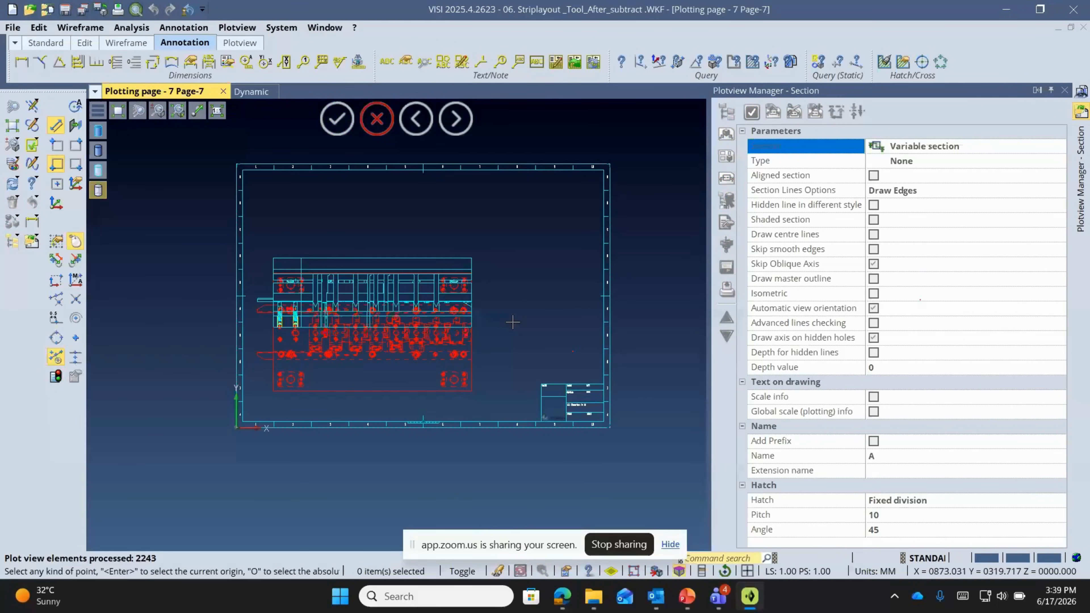
right_click(520, 254)
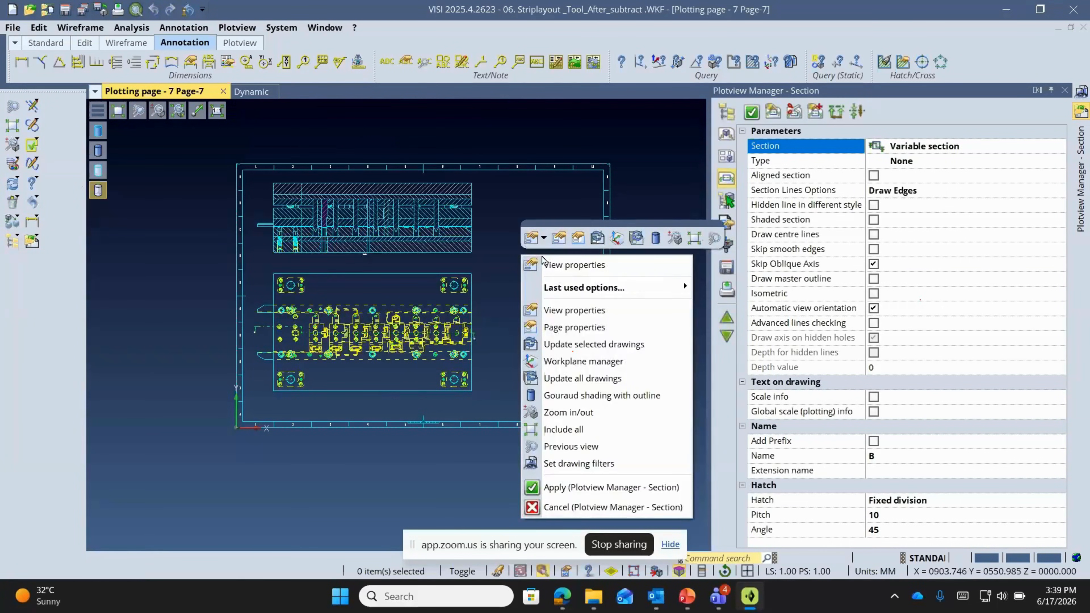
scroll(320, 218, "up", 1)
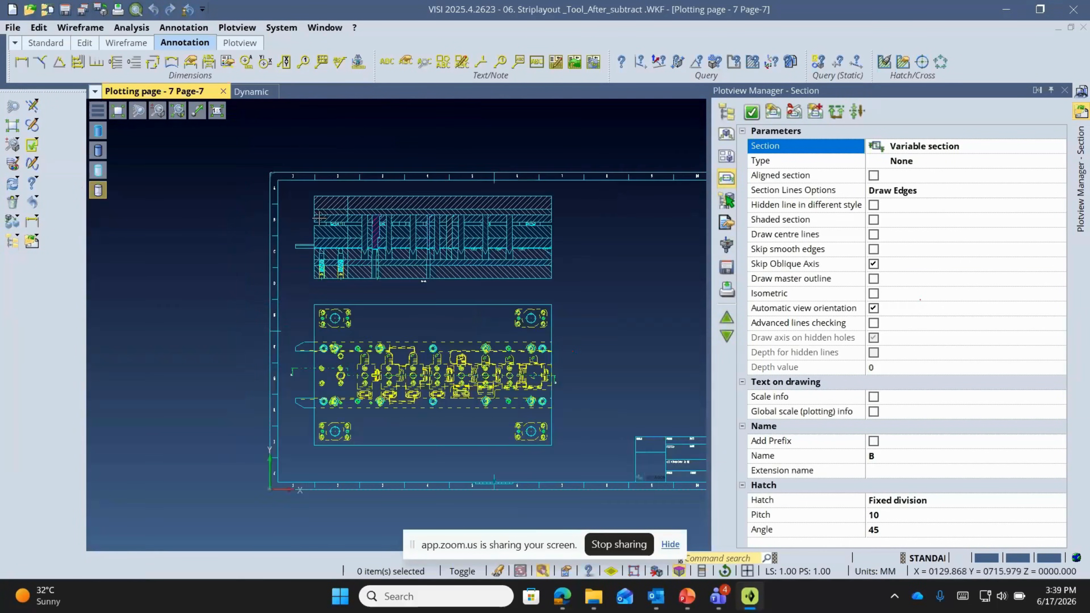
- Create an Isometric Back Right view of the tool at scale 0.5 and place it to the right of the section view
left_click(724, 156)
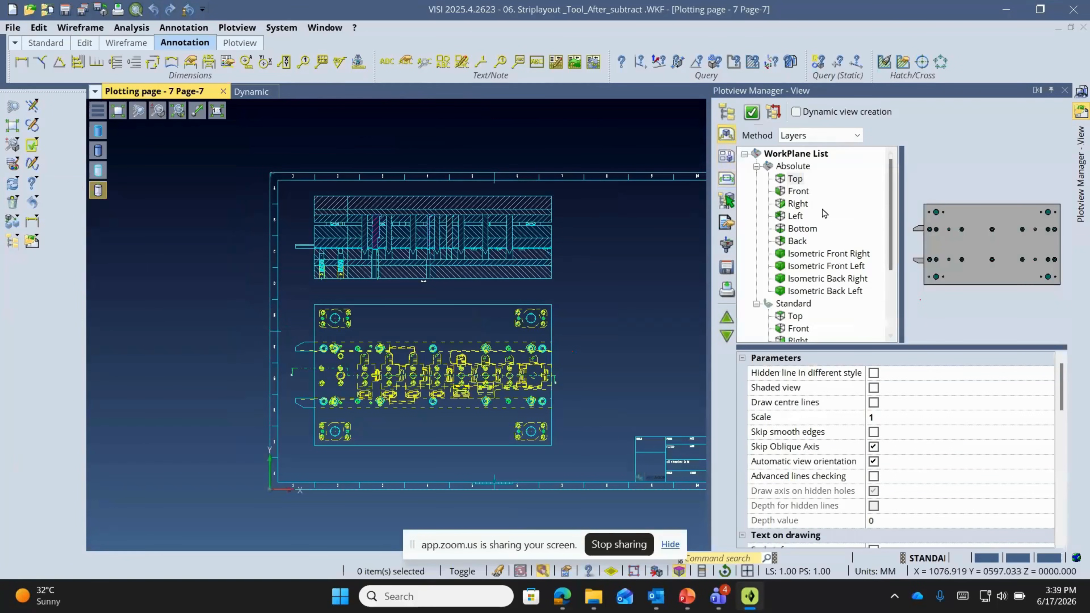
left_click(815, 279)
left_click(766, 118)
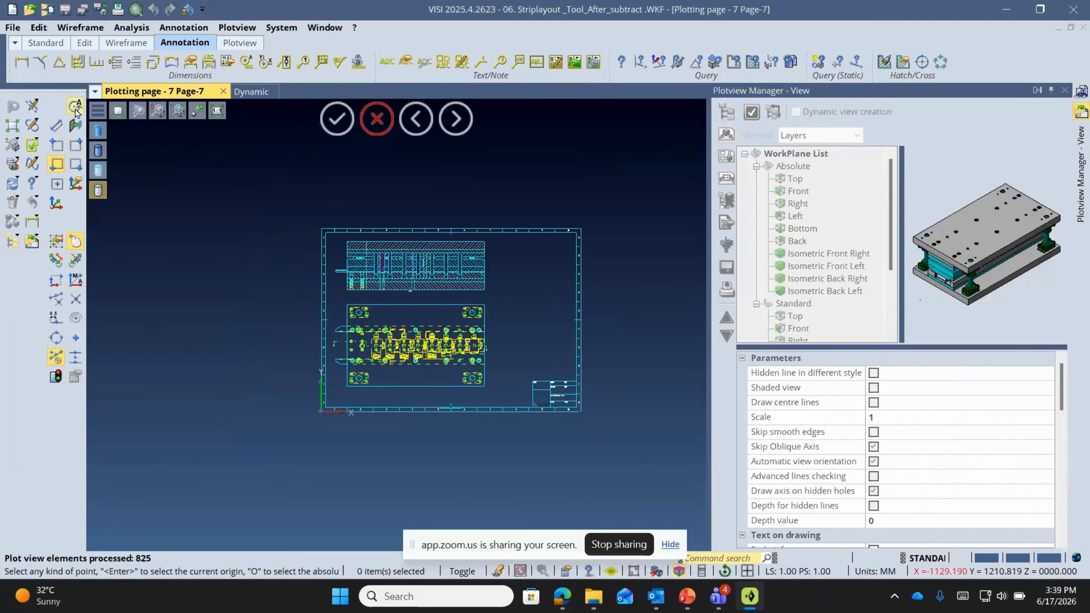
left_click(75, 125)
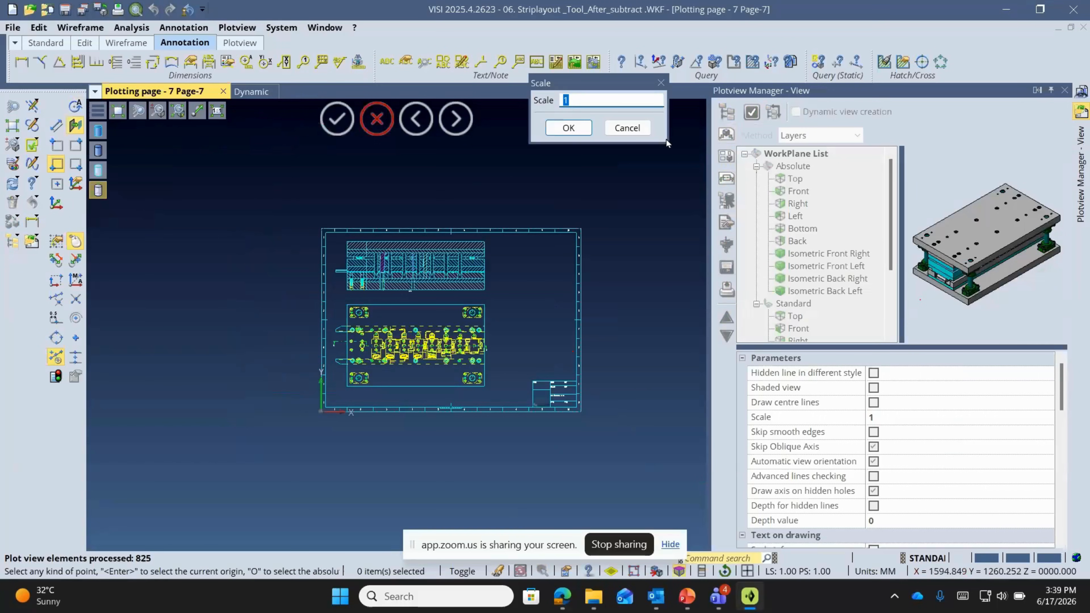
type(".5")
left_click(580, 134)
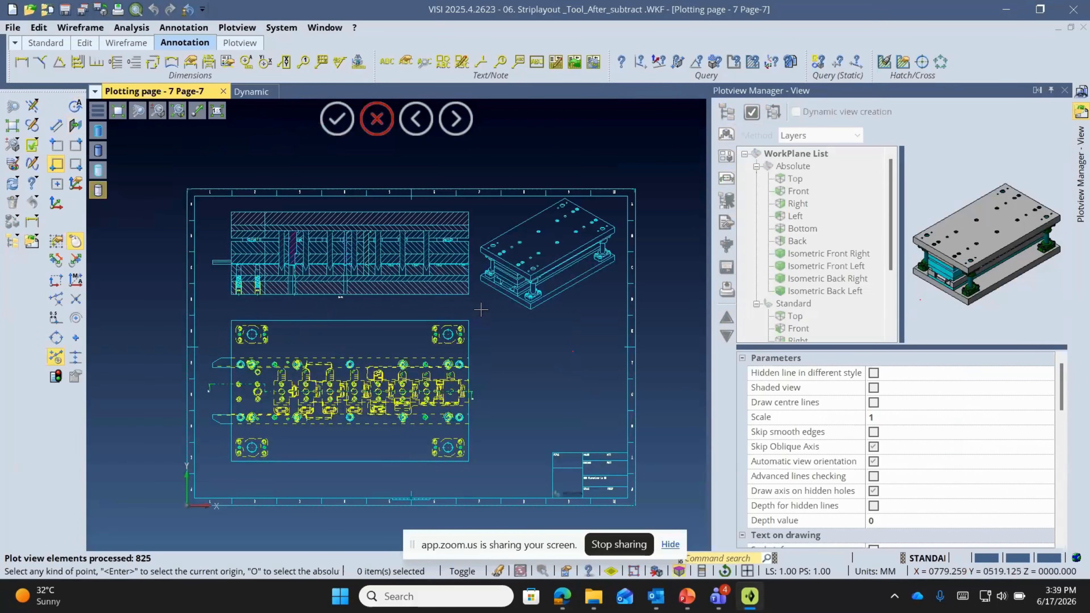
left_click(483, 311)
scroll(389, 285, "down", 2)
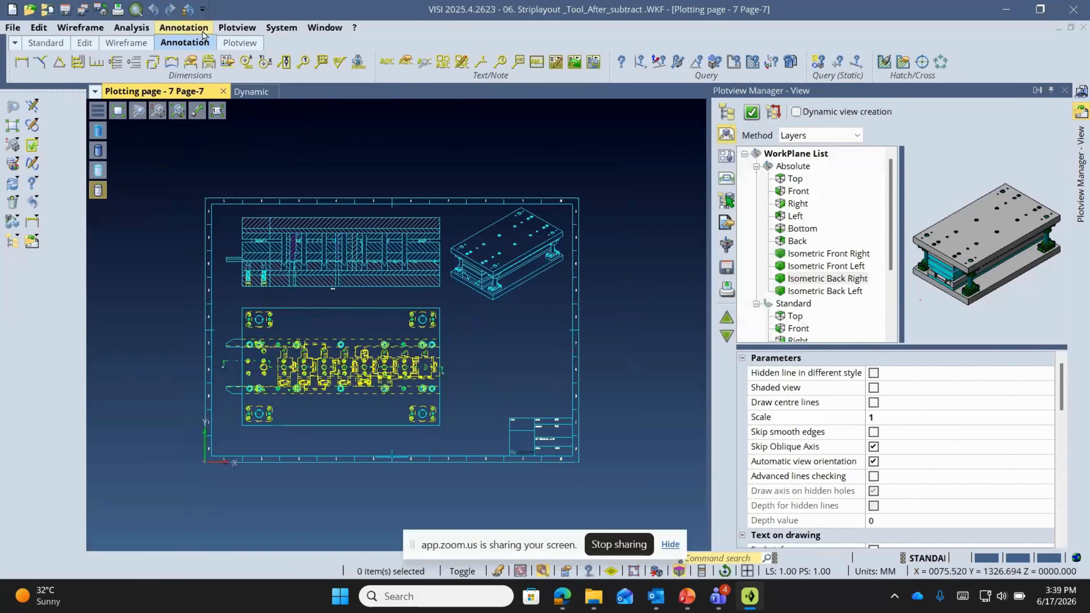
- Open the assembly's parts list table and assign position numbers to all items
left_click(204, 30)
left_click(212, 521)
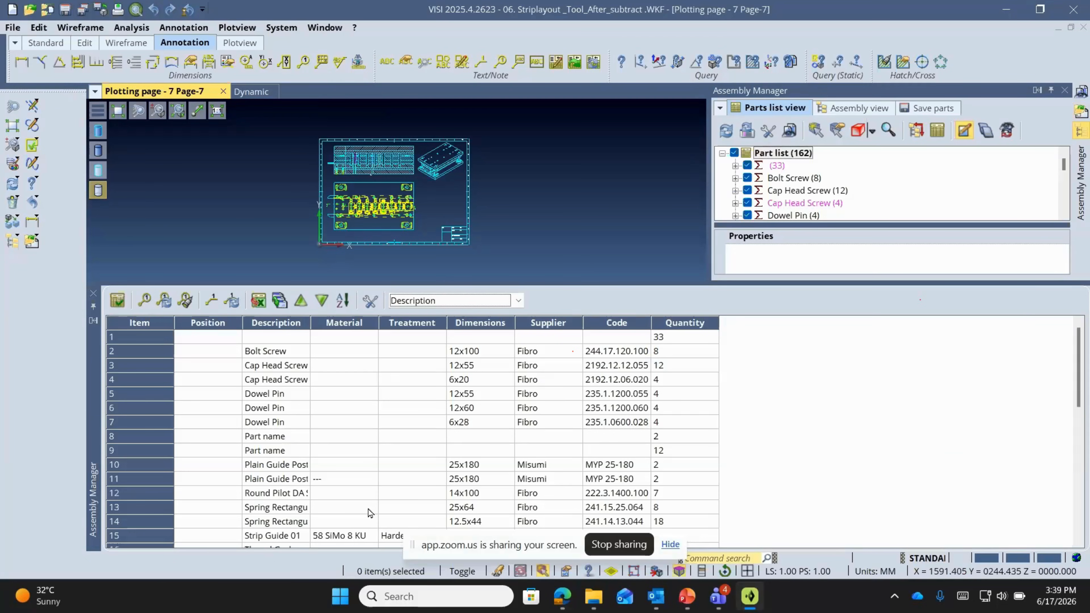
left_click(208, 342)
right_click(208, 342)
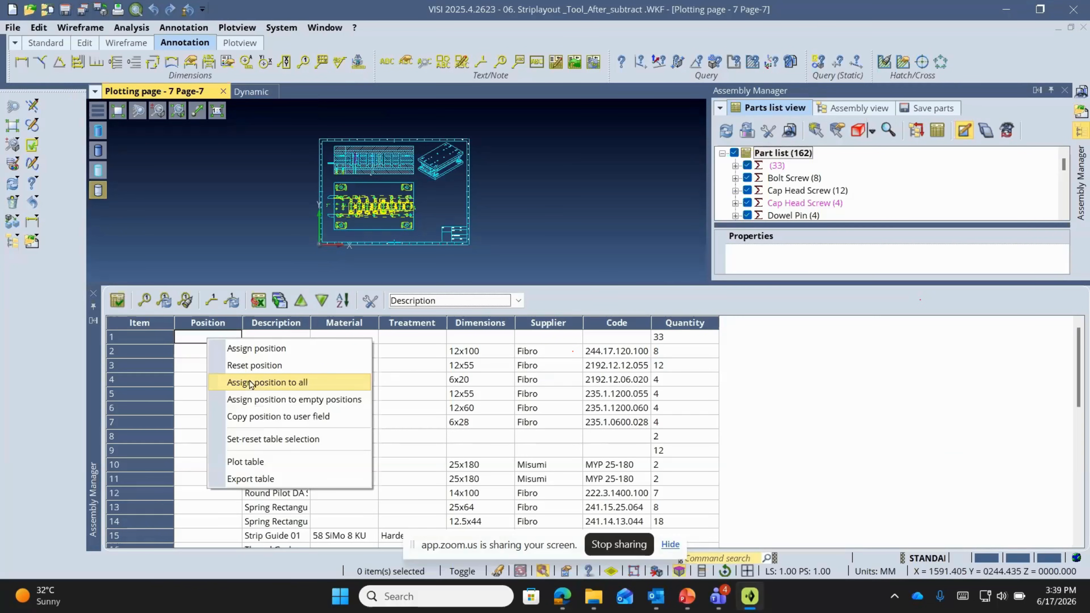
left_click(251, 382)
left_click(578, 298)
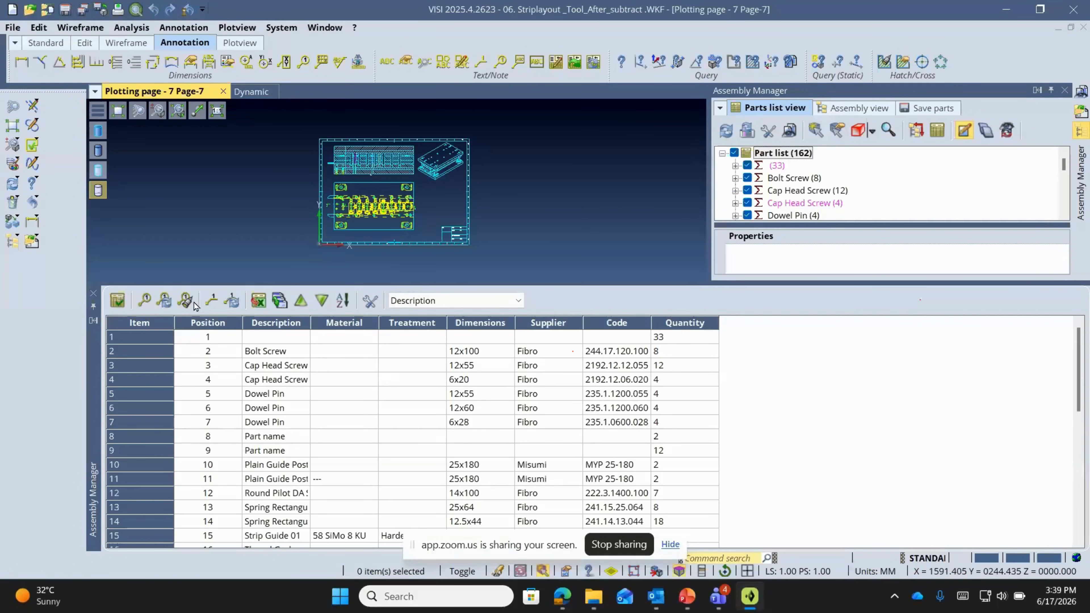
- Add automatic position balloons to the section view, projecting their leader lines horizontally in X to both sides of the view
scroll(391, 178, "up", 3)
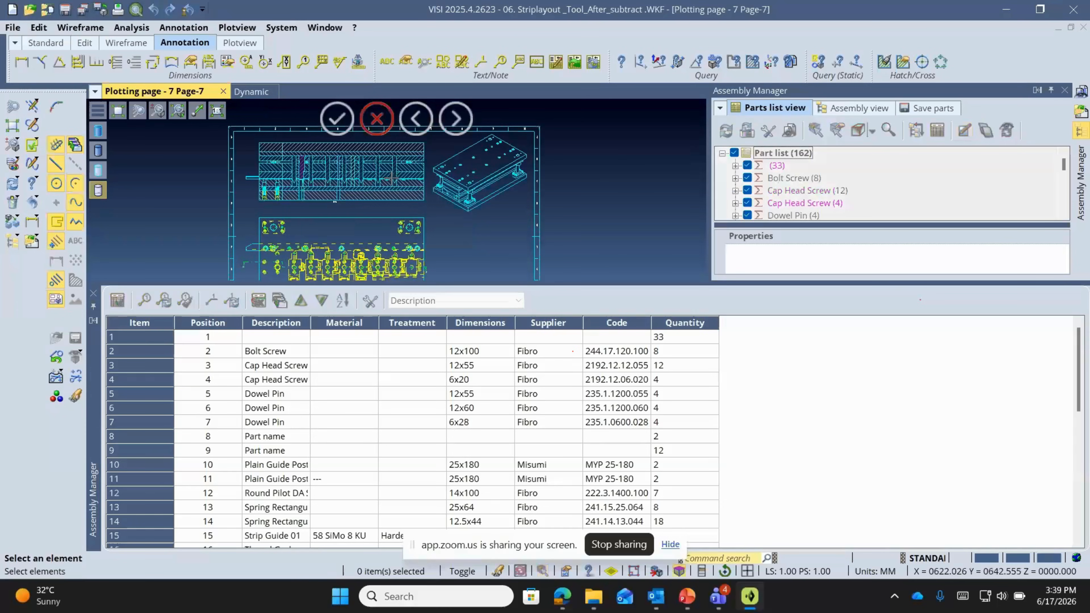
left_click(424, 240)
scroll(428, 240, "down", 2)
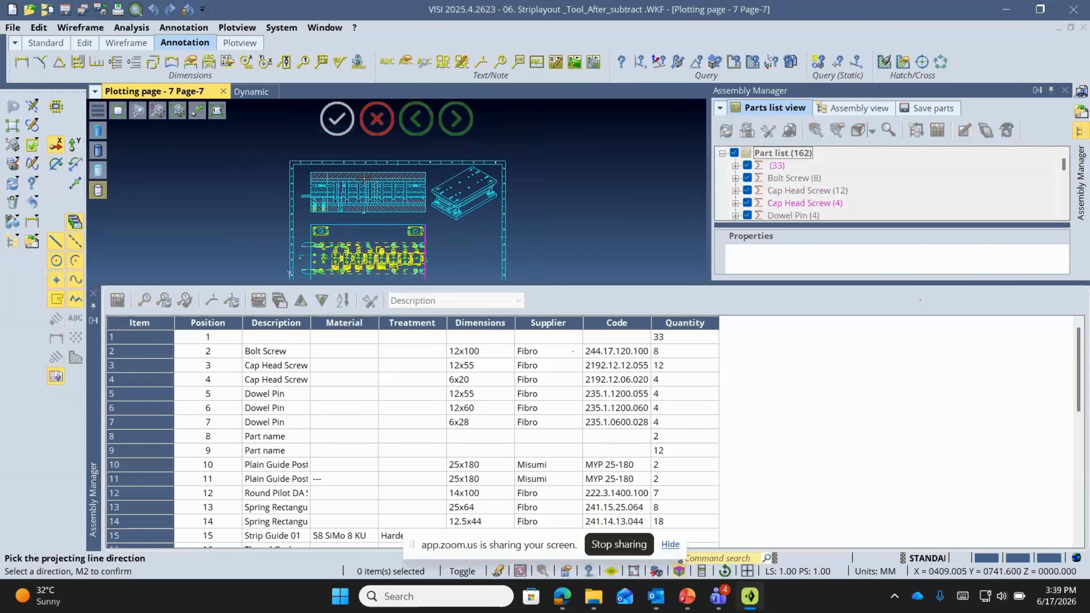
scroll(364, 178, "up", 2)
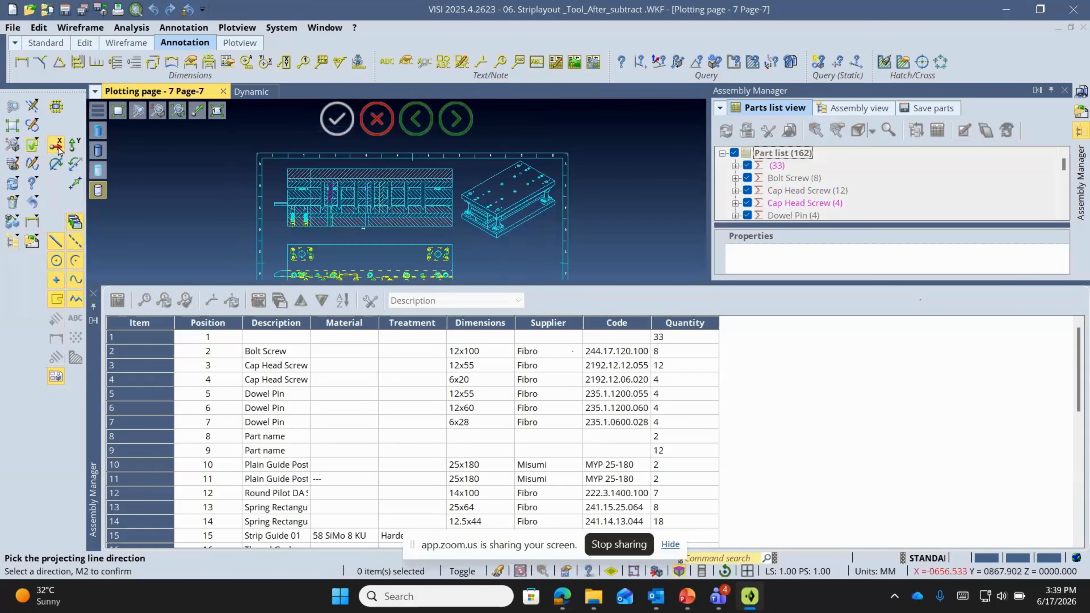
right_click(160, 154)
scroll(467, 235, "up", 3)
left_click(489, 246)
scroll(489, 246, "down", 3)
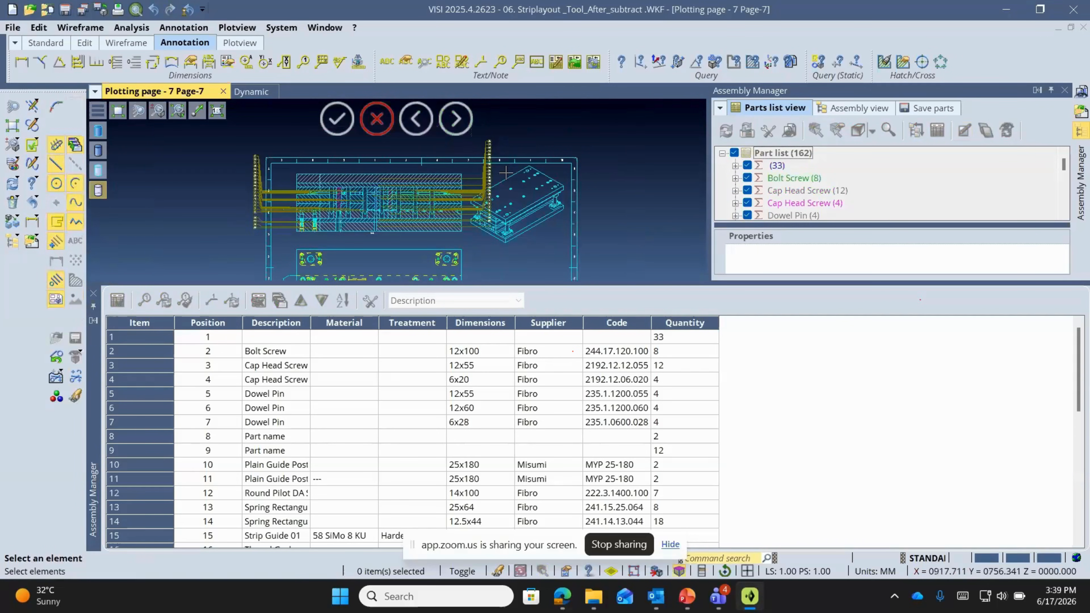
scroll(478, 233, "up", 6)
scroll(480, 144, "down", 3)
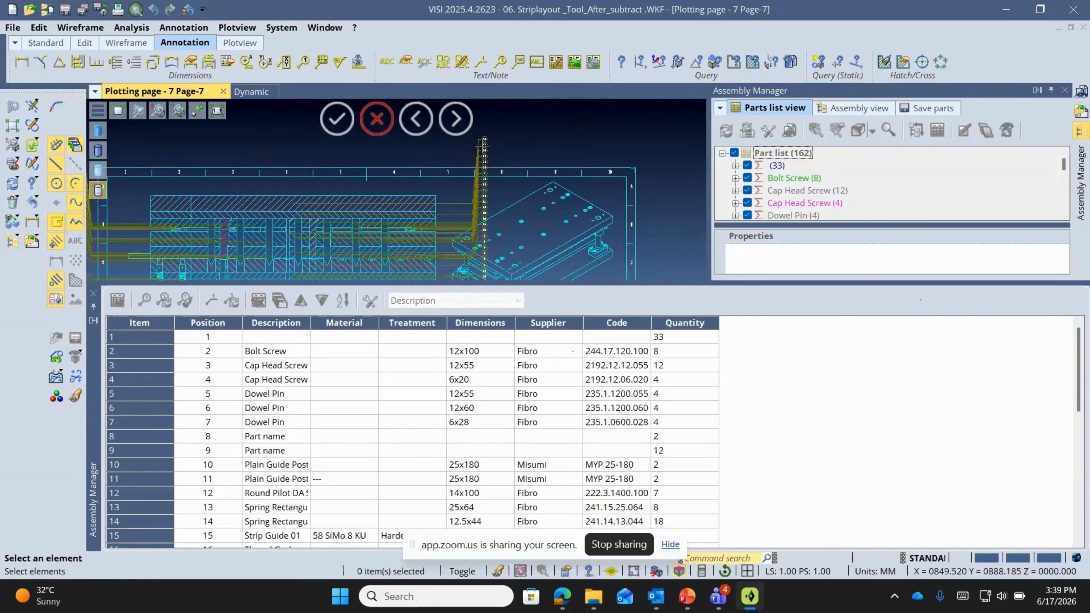
scroll(481, 144, "down", 4)
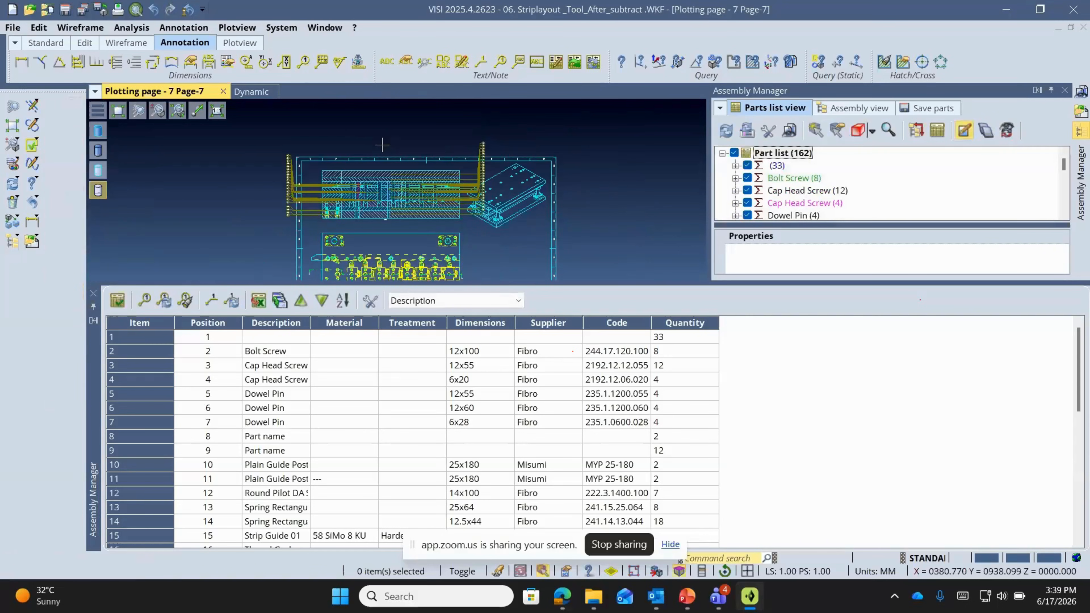
- Configure the part list with table size adaptation and a base width of 374, picked along the title block's upper edge
left_click(369, 301)
left_click(661, 274)
key("Return")
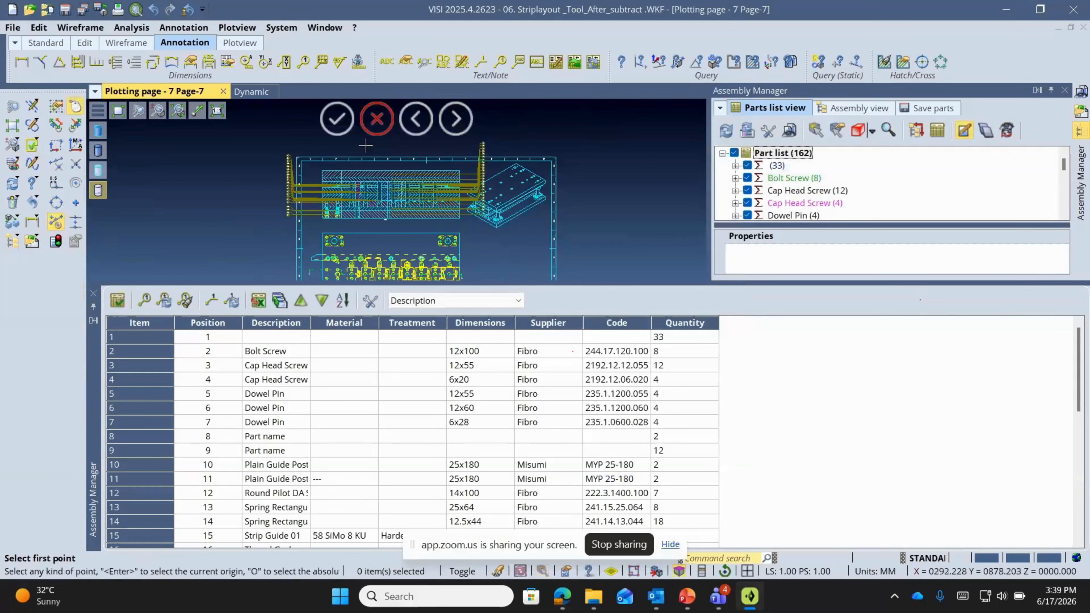
scroll(366, 146, "down", 4)
scroll(454, 223, "up", 9)
left_click(458, 226)
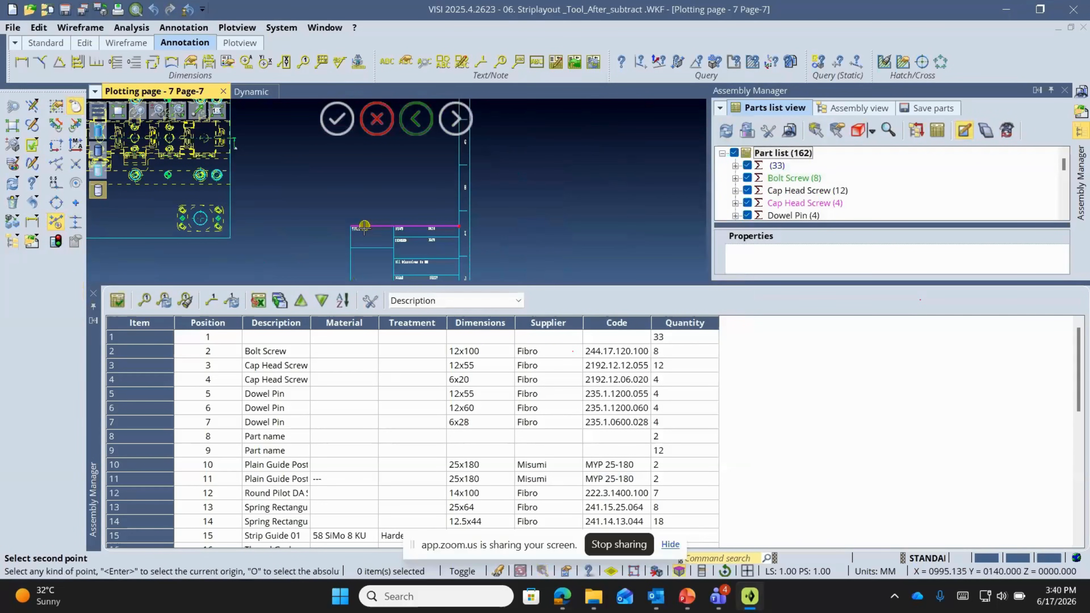
left_click(256, 226)
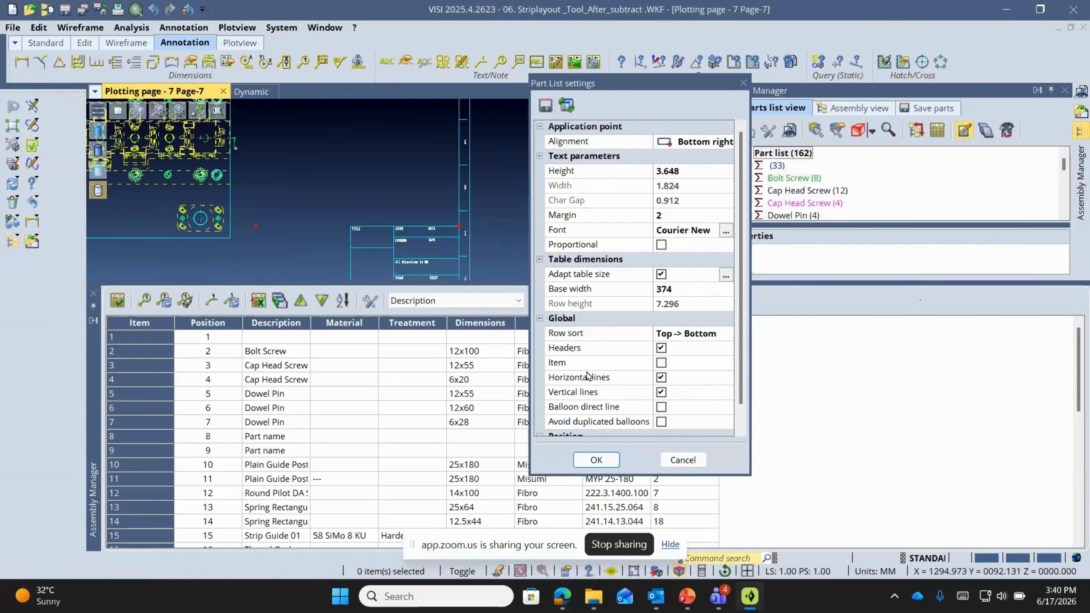
left_click(595, 459)
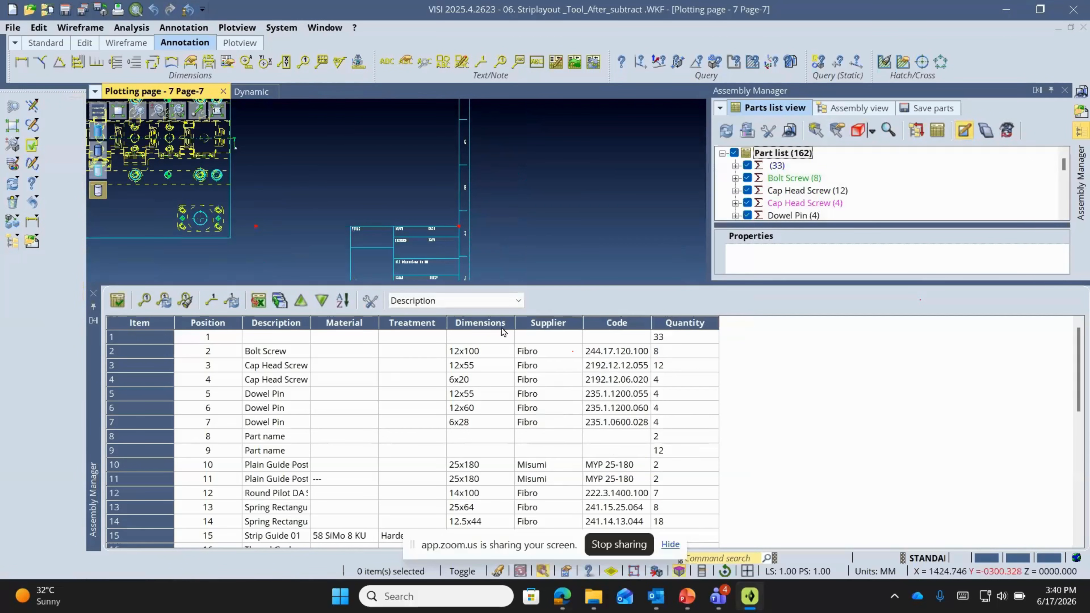
- Plot the parts list table on the sheet directly above the title block and close the table editor
left_click(119, 304)
left_click(584, 222)
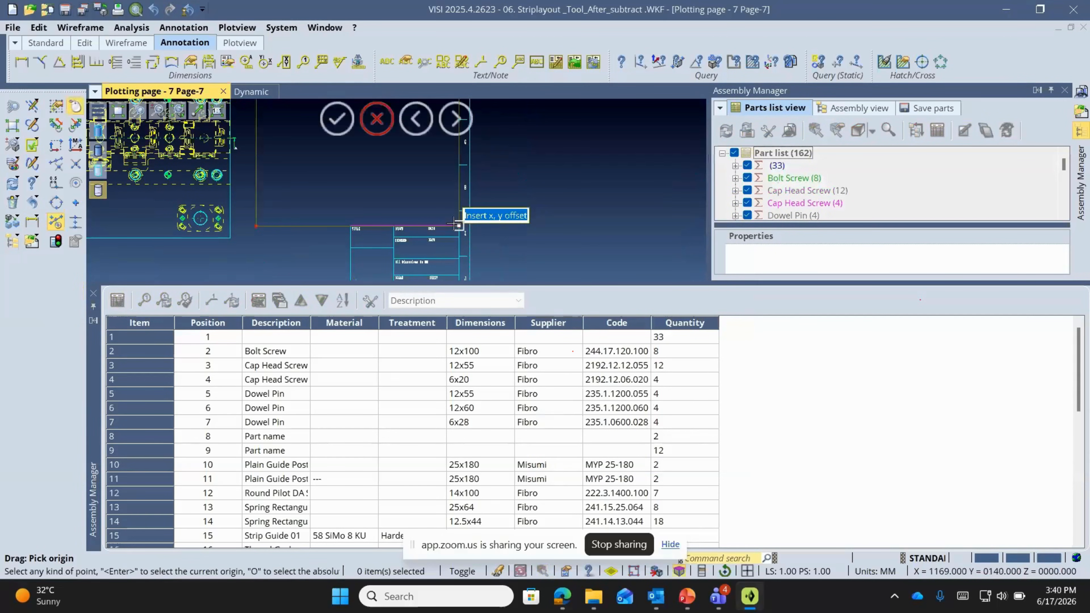
left_click(458, 225)
scroll(407, 247, "down", 2)
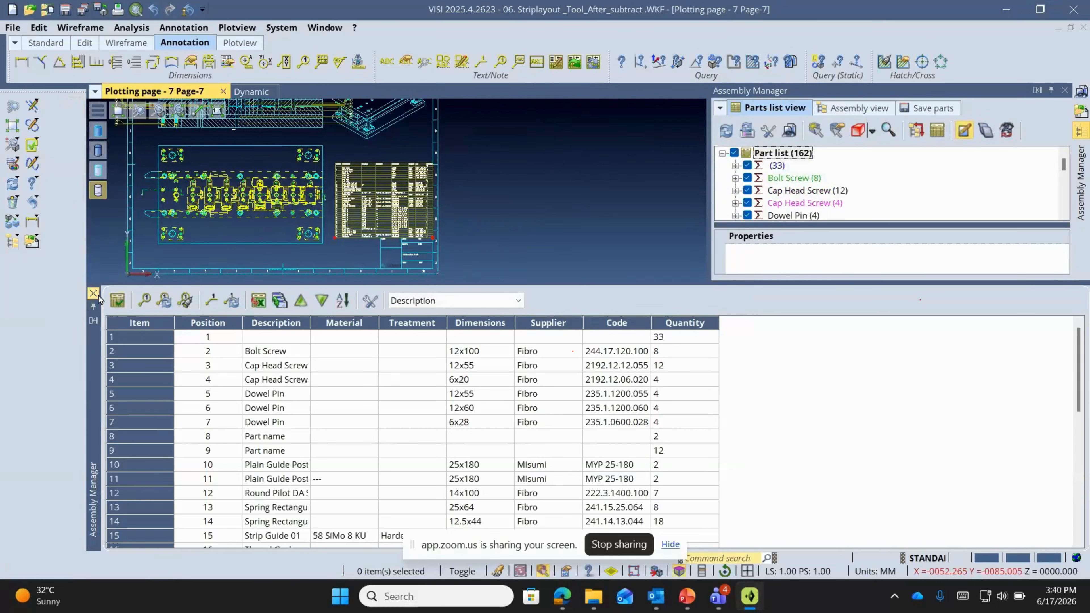
left_click(94, 294)
scroll(323, 285, "down", 1)
middle_click_drag(322, 285, 411, 275)
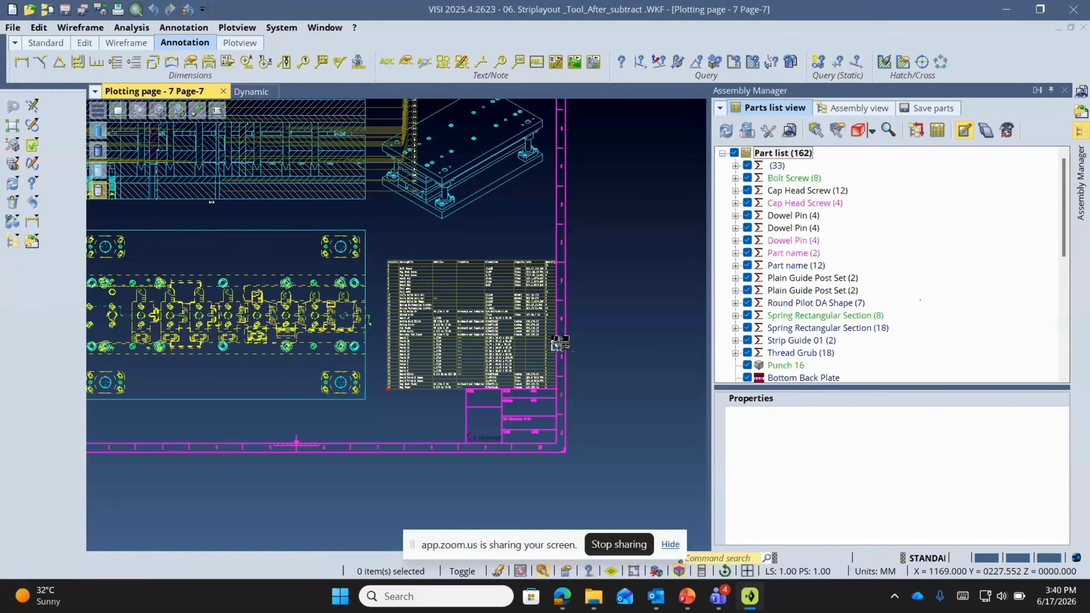
scroll(562, 313, "down", 1)
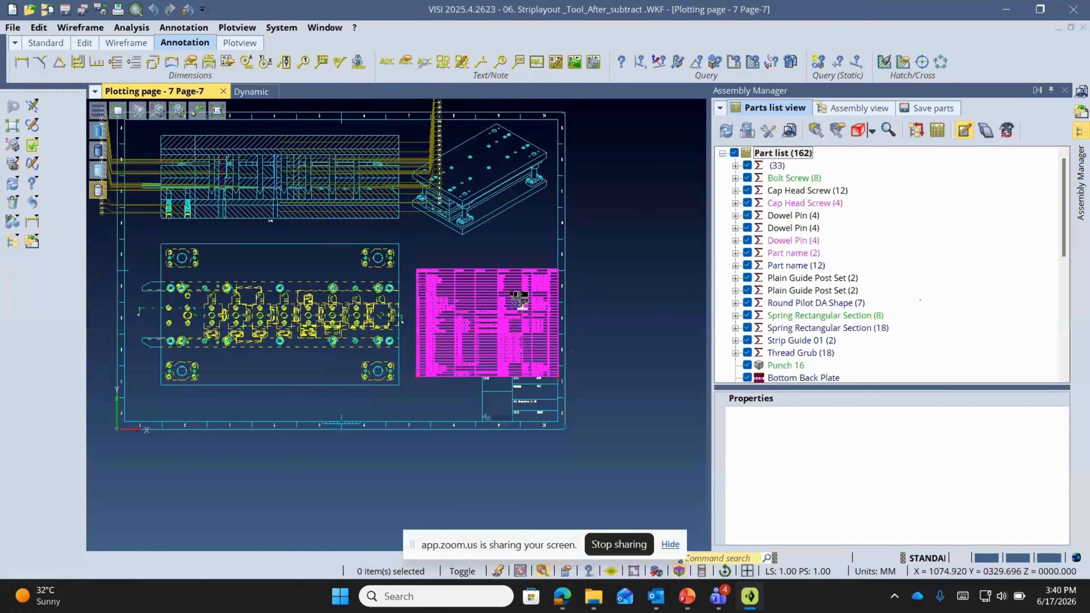
scroll(519, 299, "down", 1)
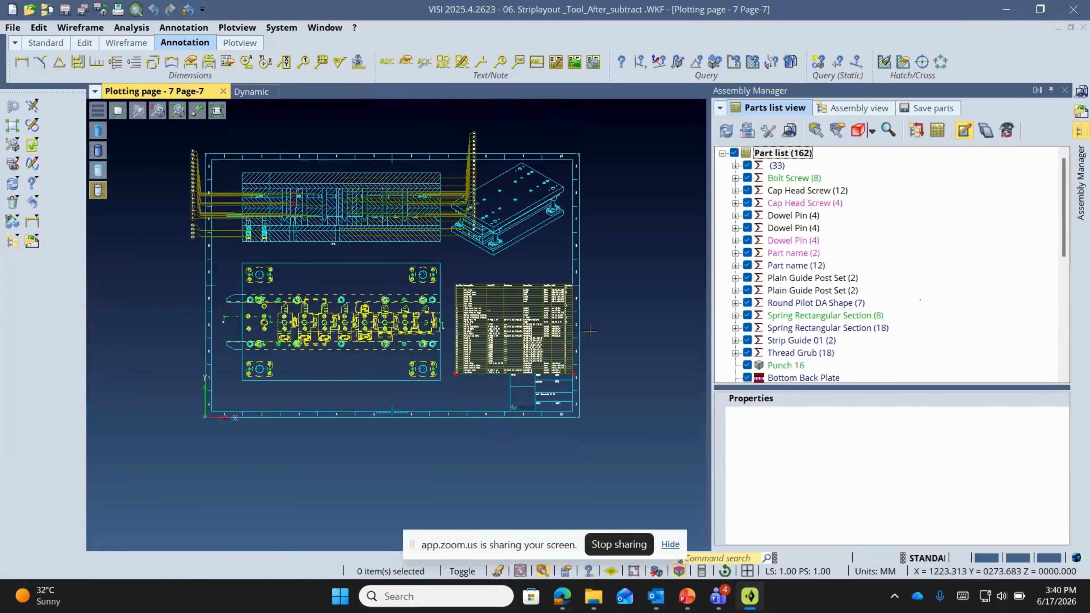
- Export the parts list table to the Downloads folder as a CSV file named BOM
left_click(935, 133)
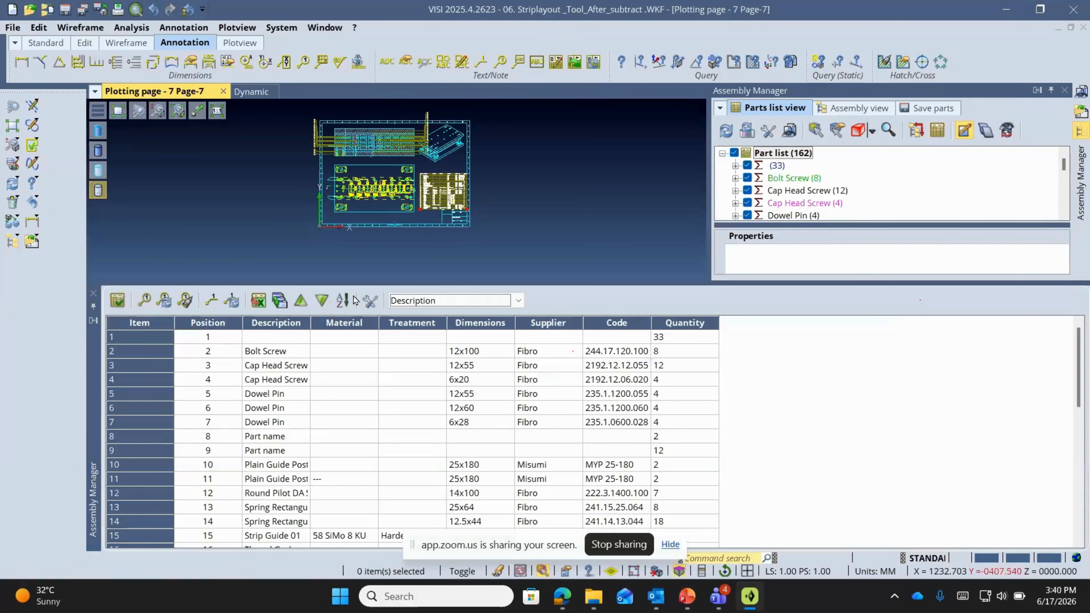
left_click(259, 301)
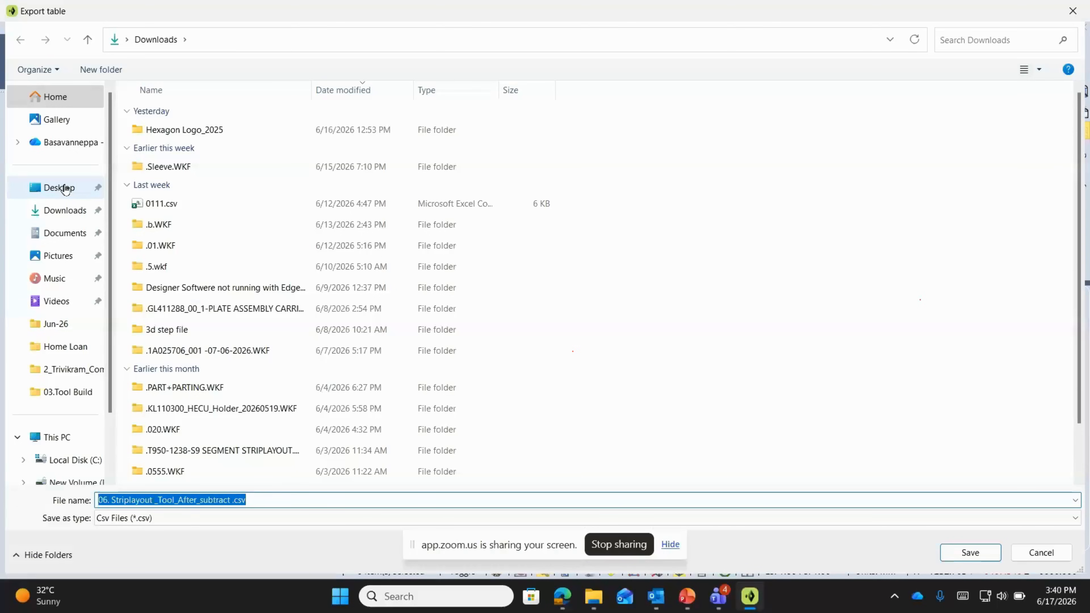
left_click(65, 210)
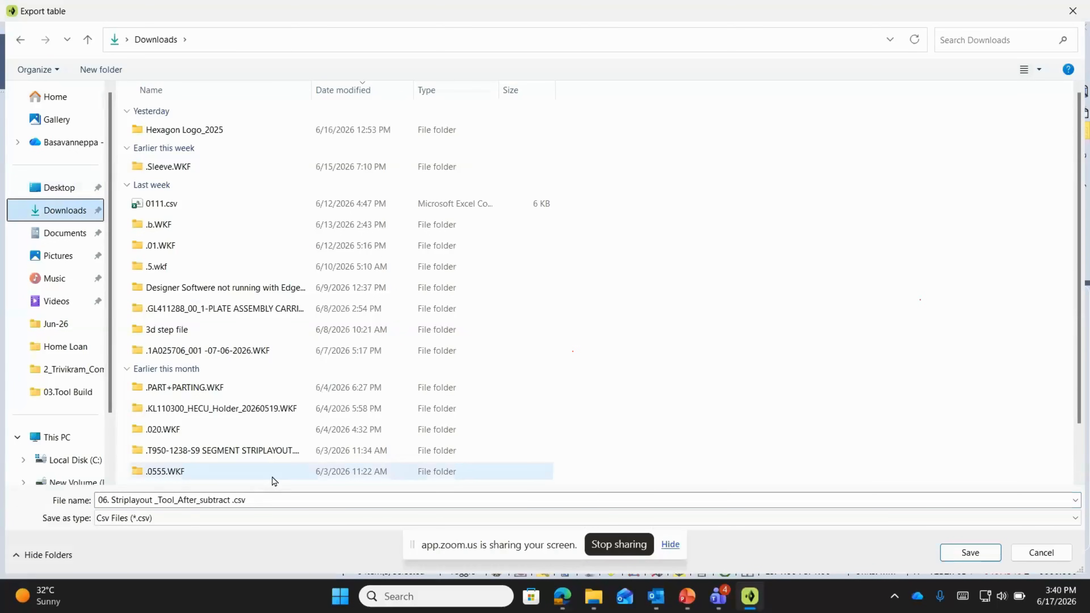
left_click(271, 501)
type("BOM")
left_click(941, 554)
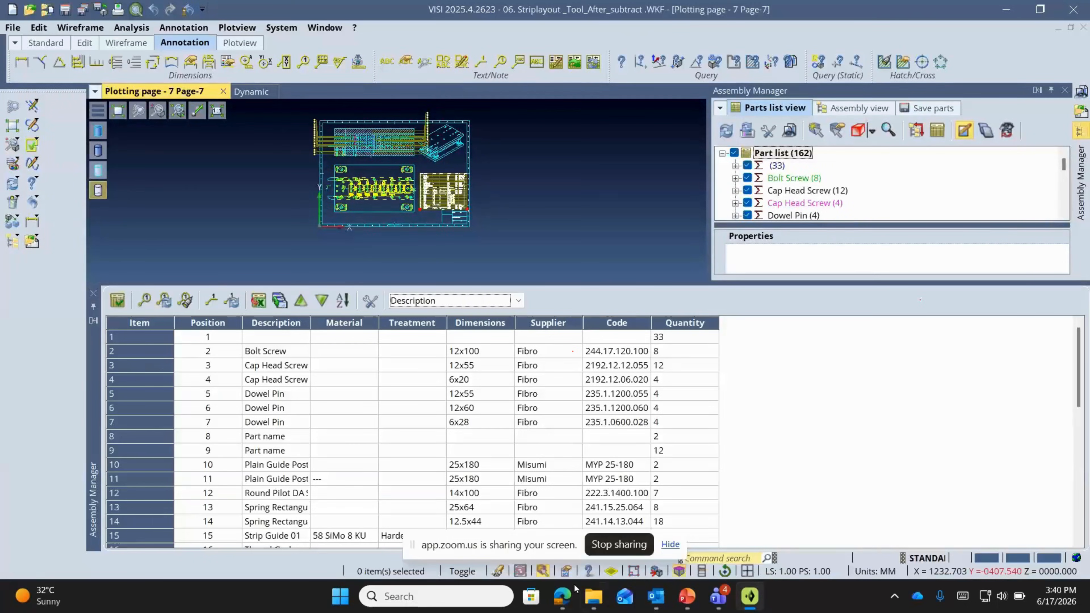
- Open the exported BOM.csv from the Downloads folder in Excel to check the parts list
left_click(594, 596)
left_click(60, 221)
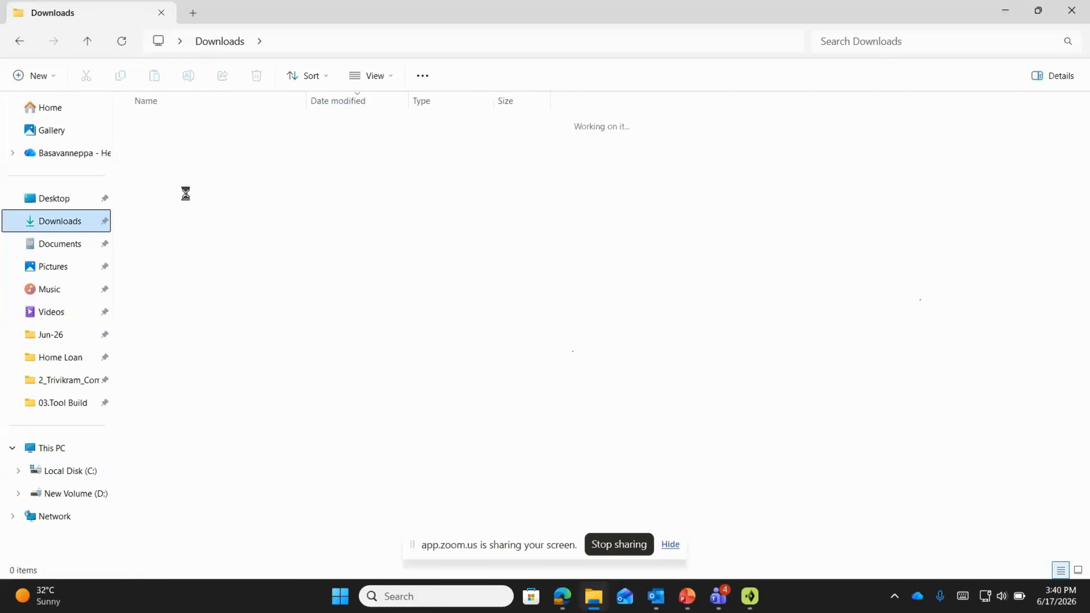
left_click(169, 146)
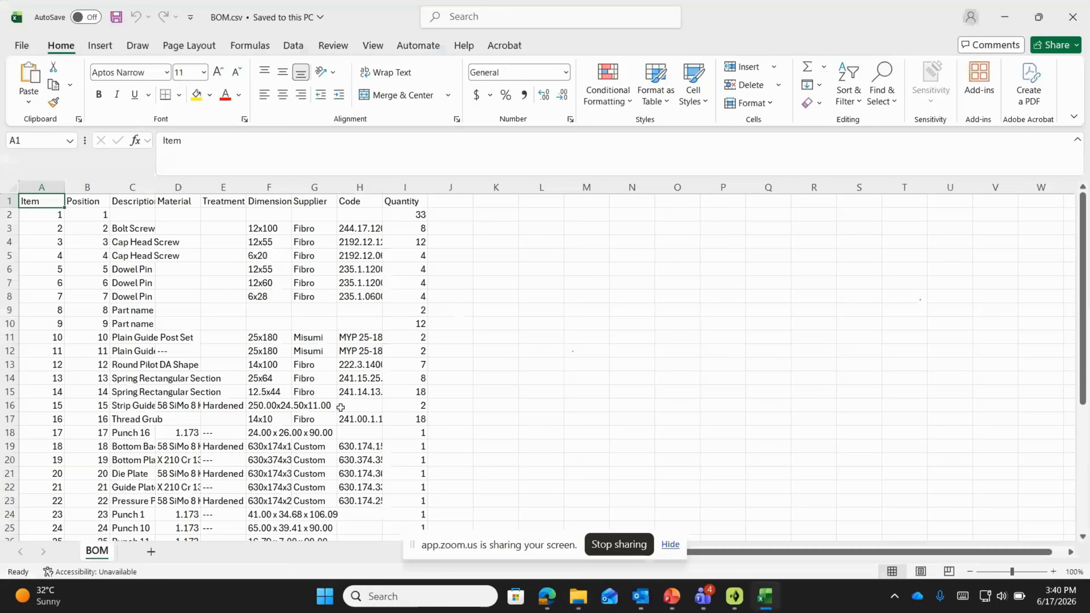
- Switch back to VISI, close the parts list table and display the 3D tool in the Dynamic view
left_click(734, 595)
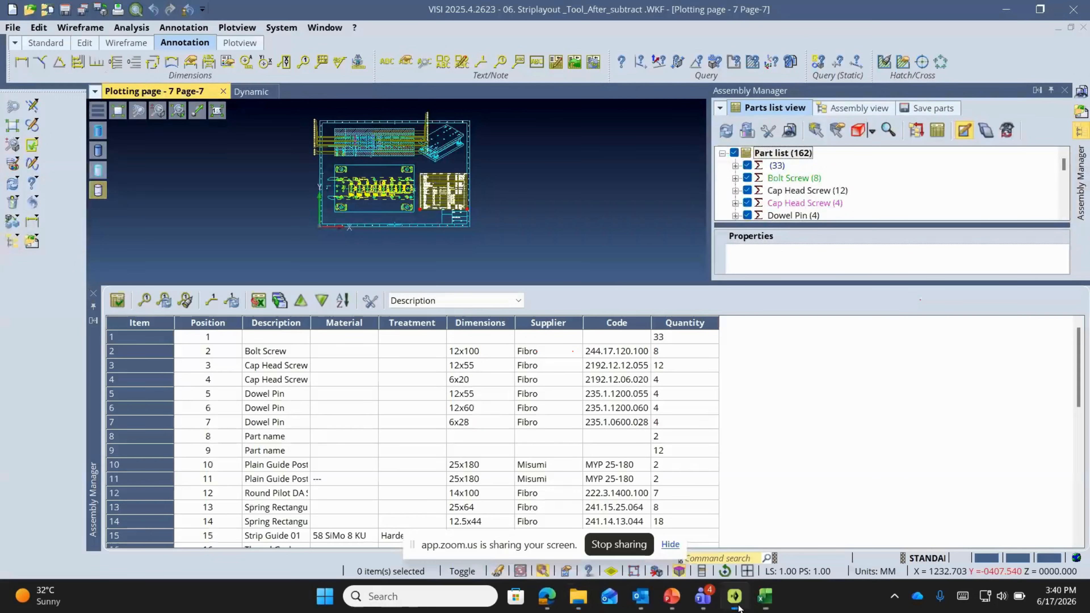
left_click(120, 299)
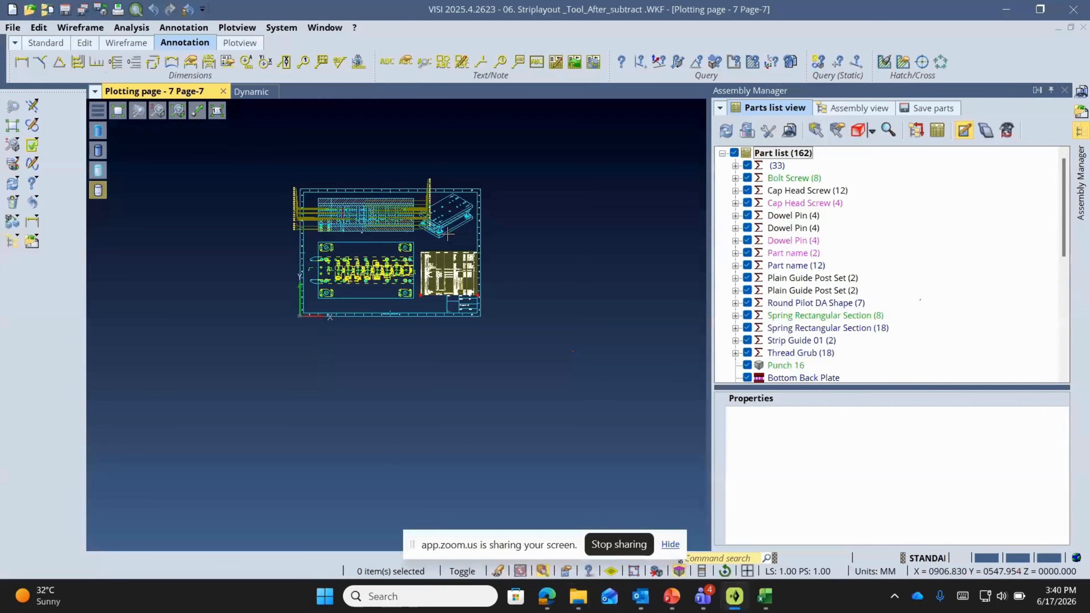
left_click(255, 96)
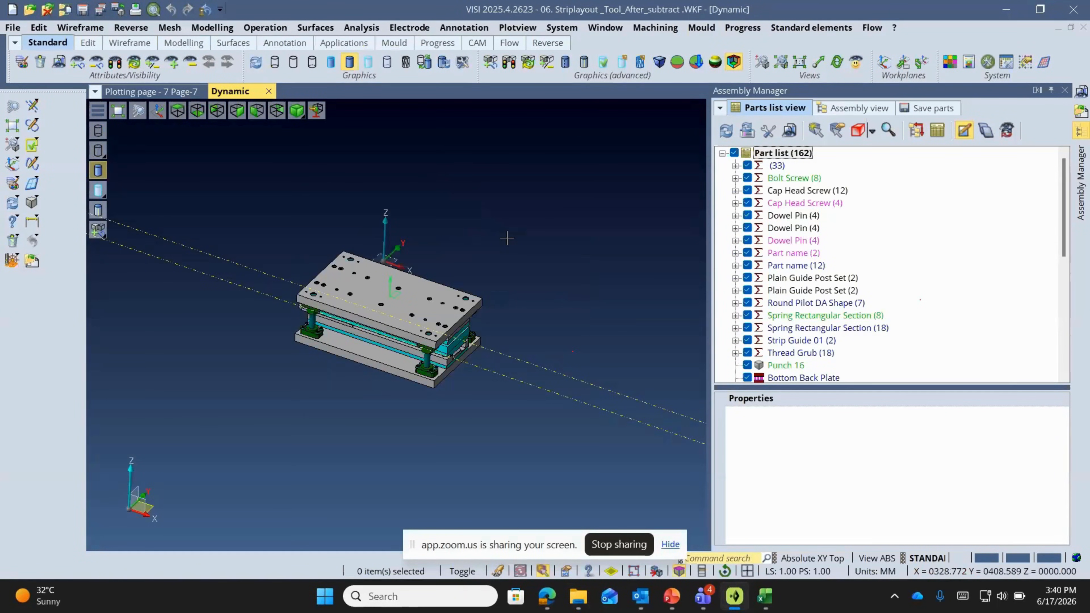
left_click(665, 603)
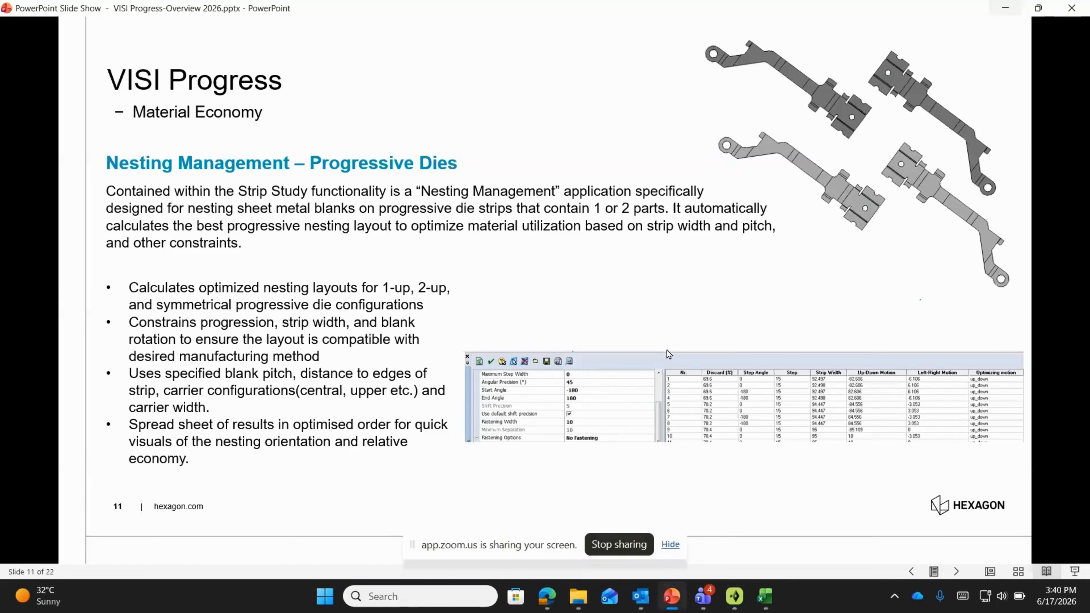
left_click(610, 291)
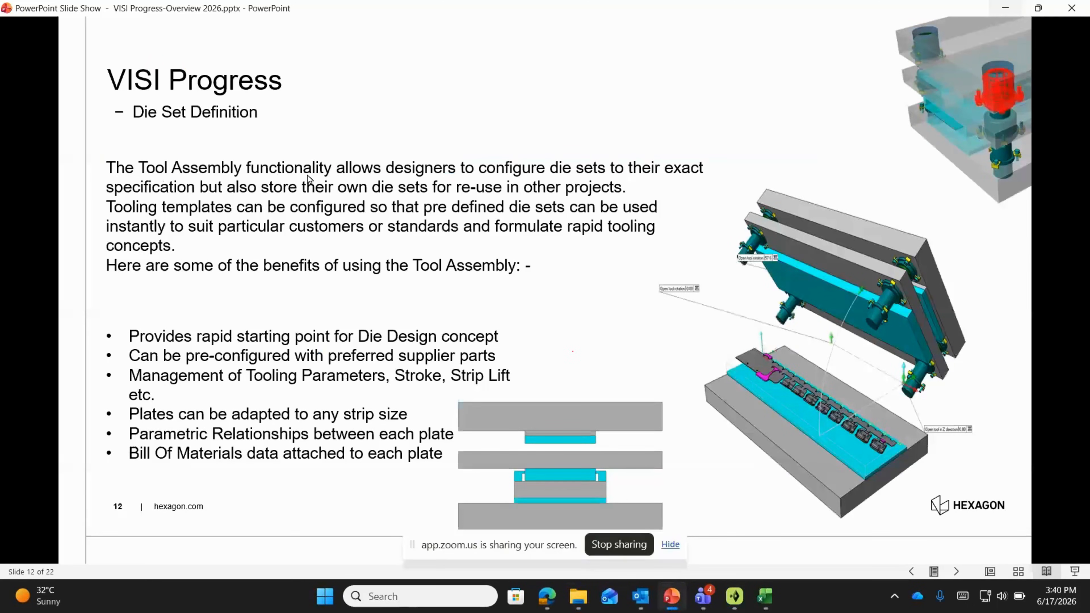
left_click(532, 296)
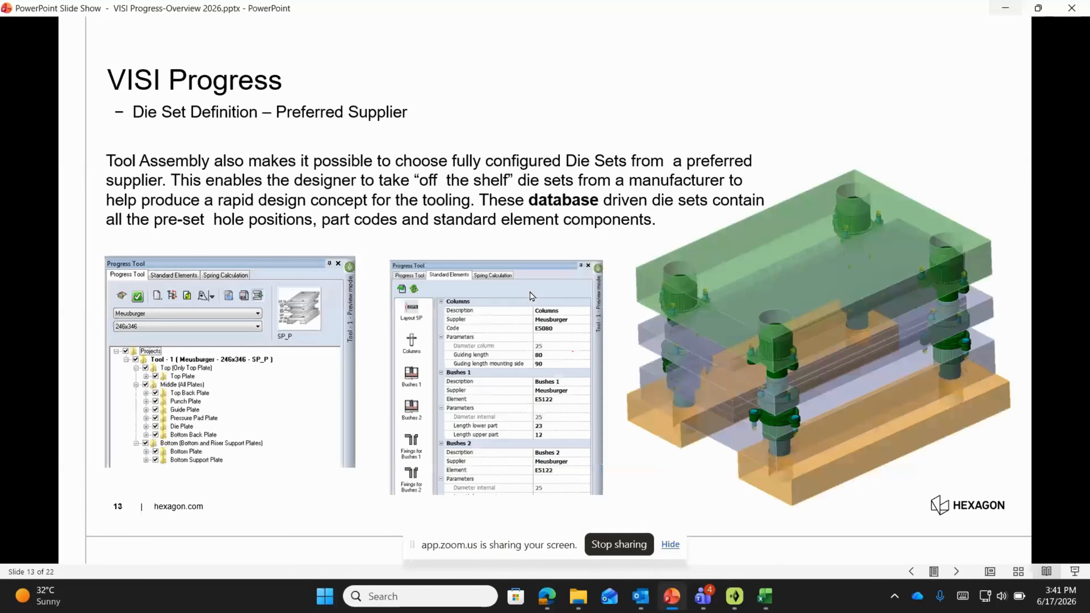
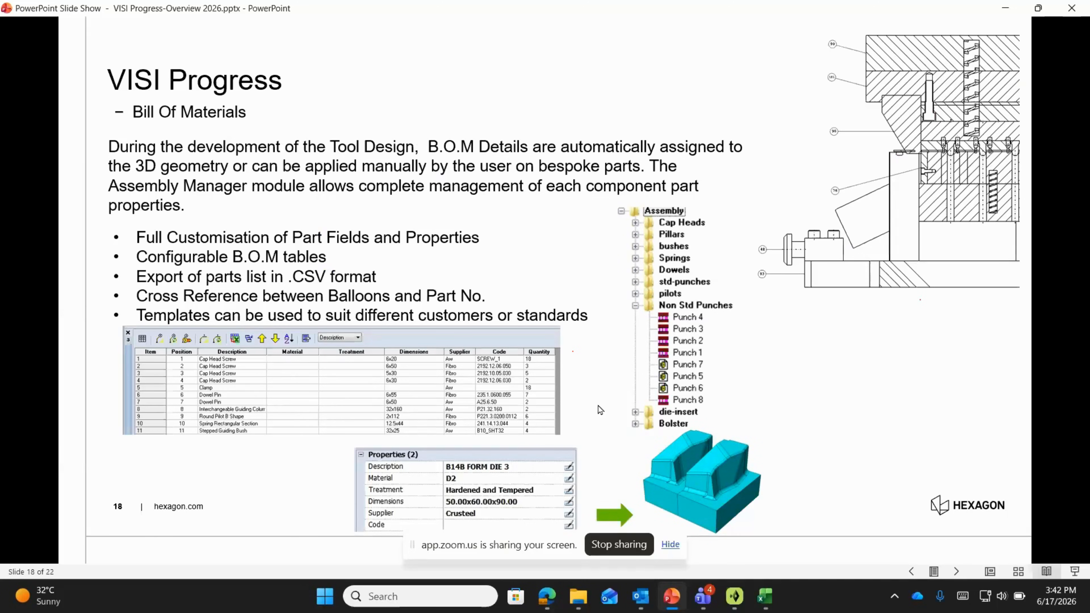
left_click(599, 384)
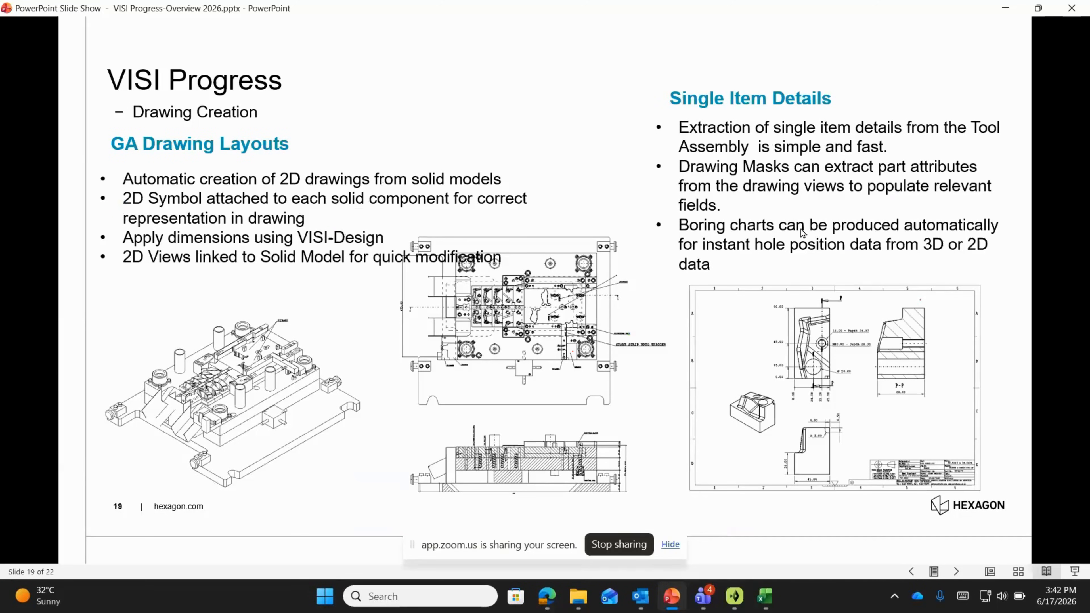
left_click(651, 400)
left_click(615, 387)
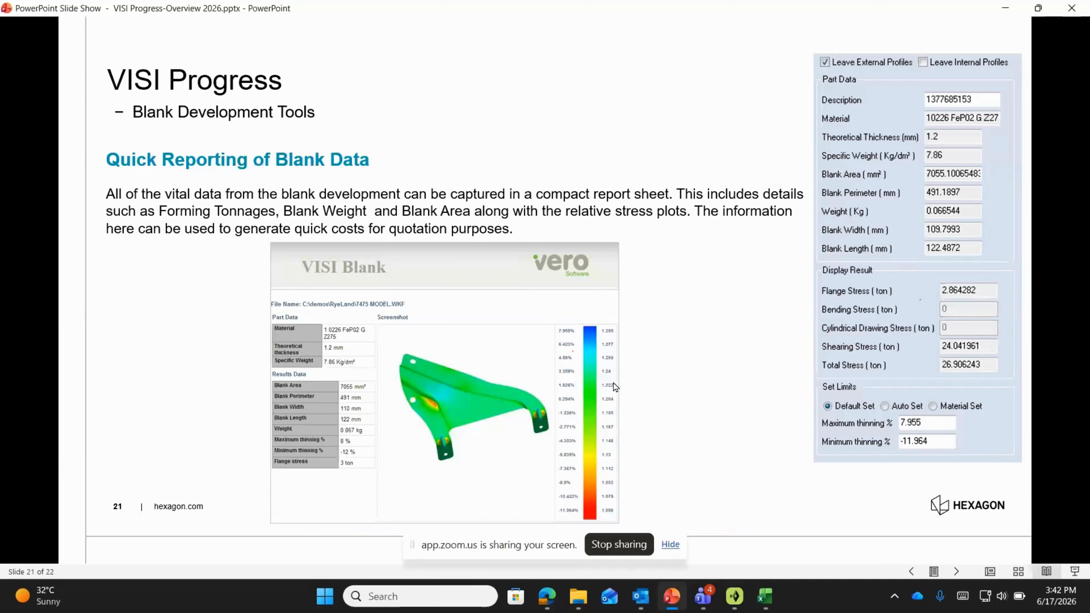
- Switch to VISI, start a new empty document without saving the strip layout tool file and close the Assembly Manager
key("alt+Tab")
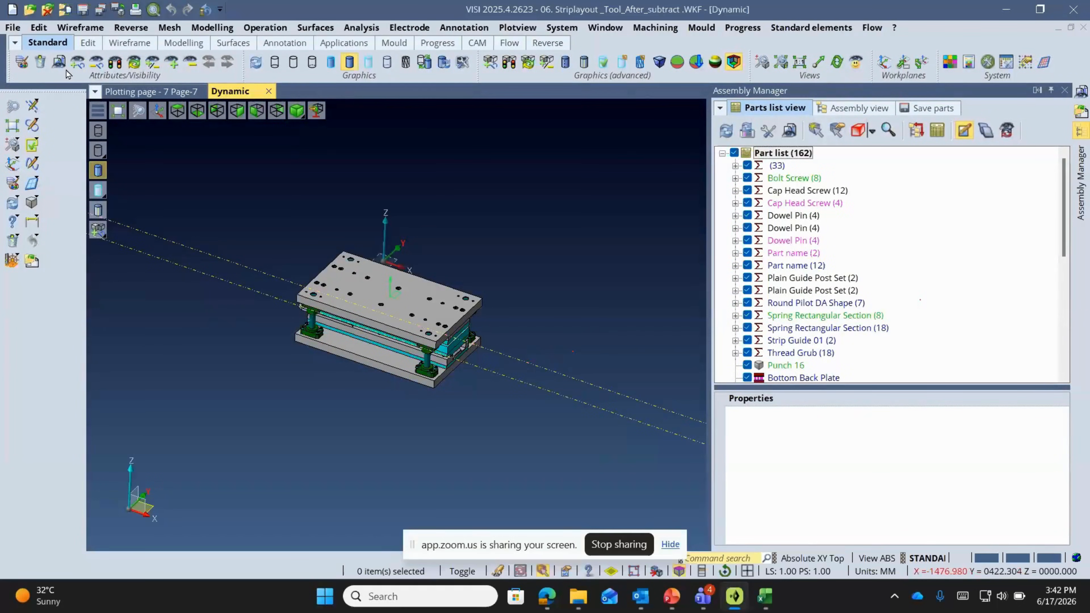
left_click(13, 27)
left_click(30, 50)
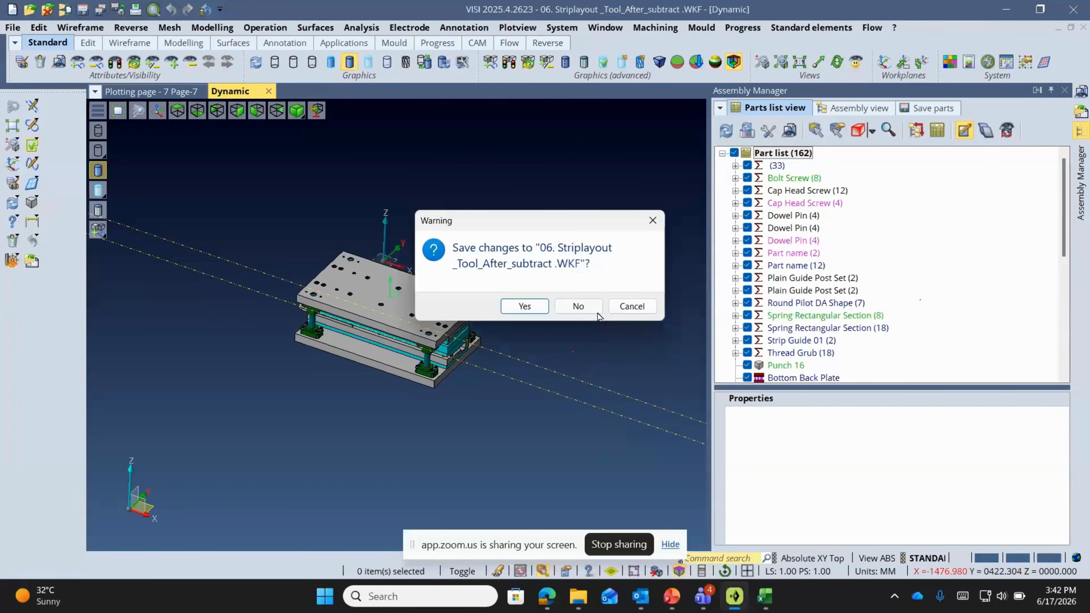
left_click(578, 306)
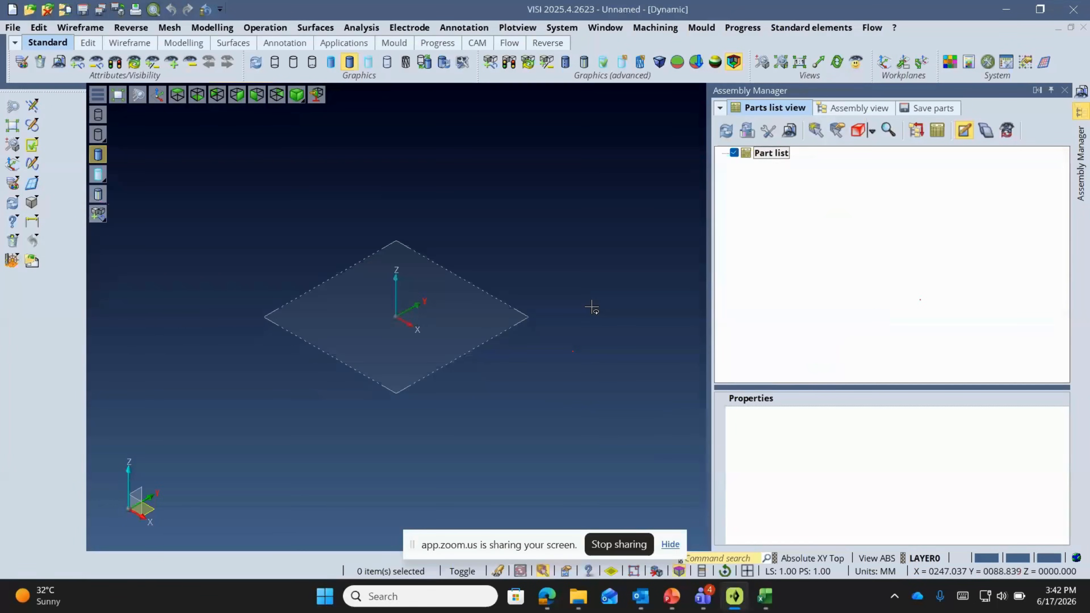
left_click(1065, 91)
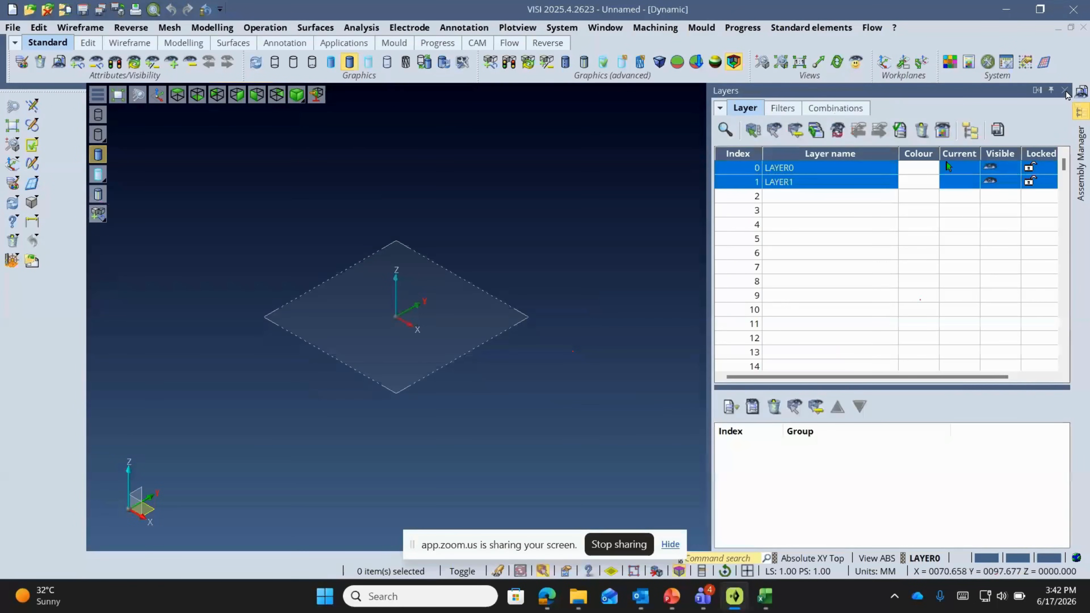
- Load Cylindrical drawing.wkf from the 01.Part Unfolding folder of the webinar files and display it shaded
left_click(12, 27)
left_click(31, 65)
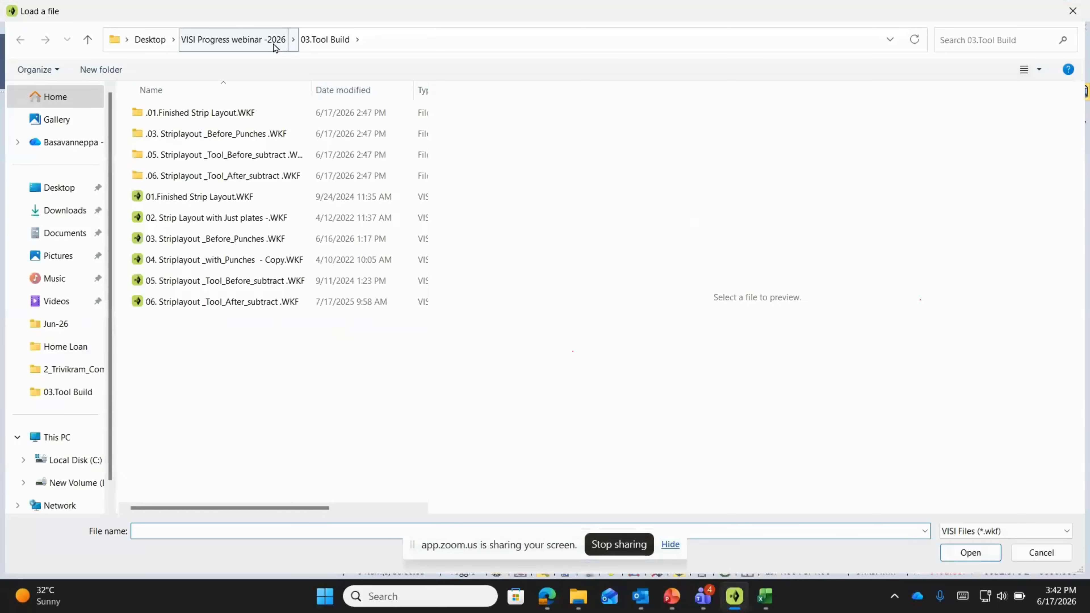
left_click(275, 40)
double_click(205, 113)
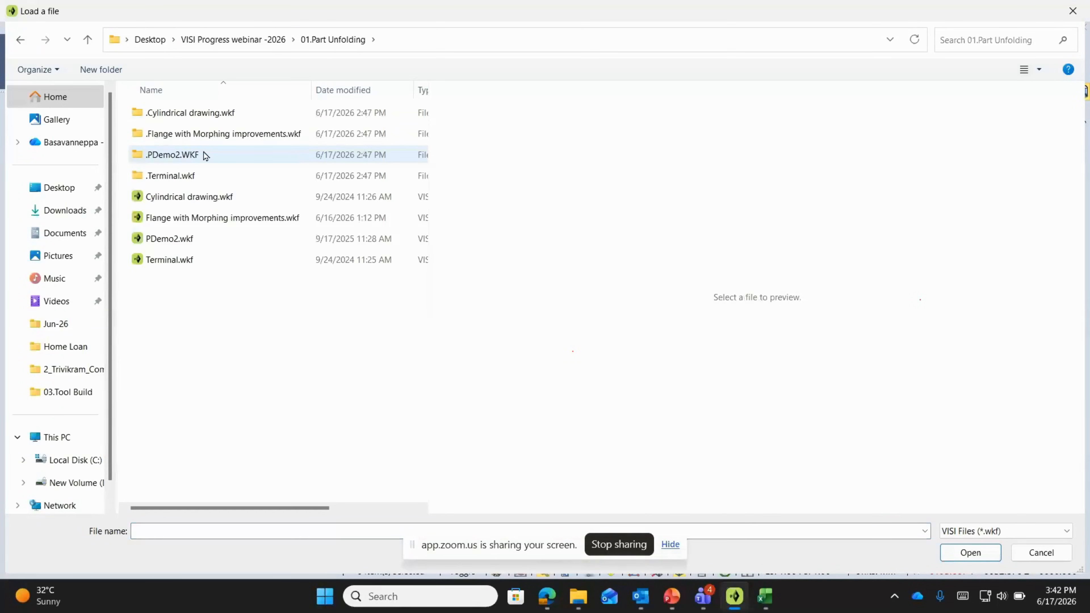
left_click(191, 198)
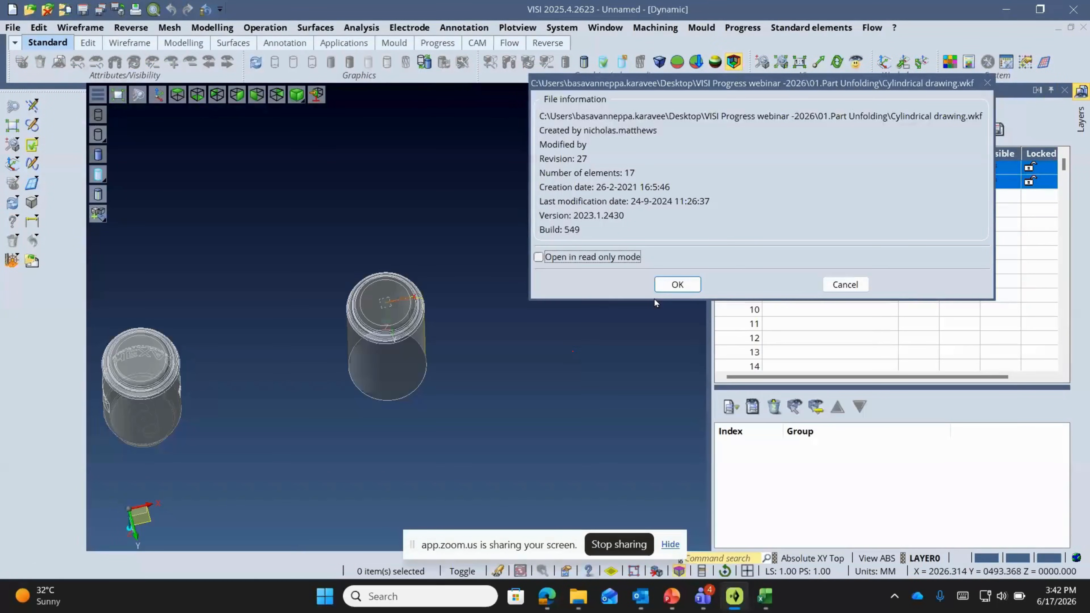
left_click(670, 285)
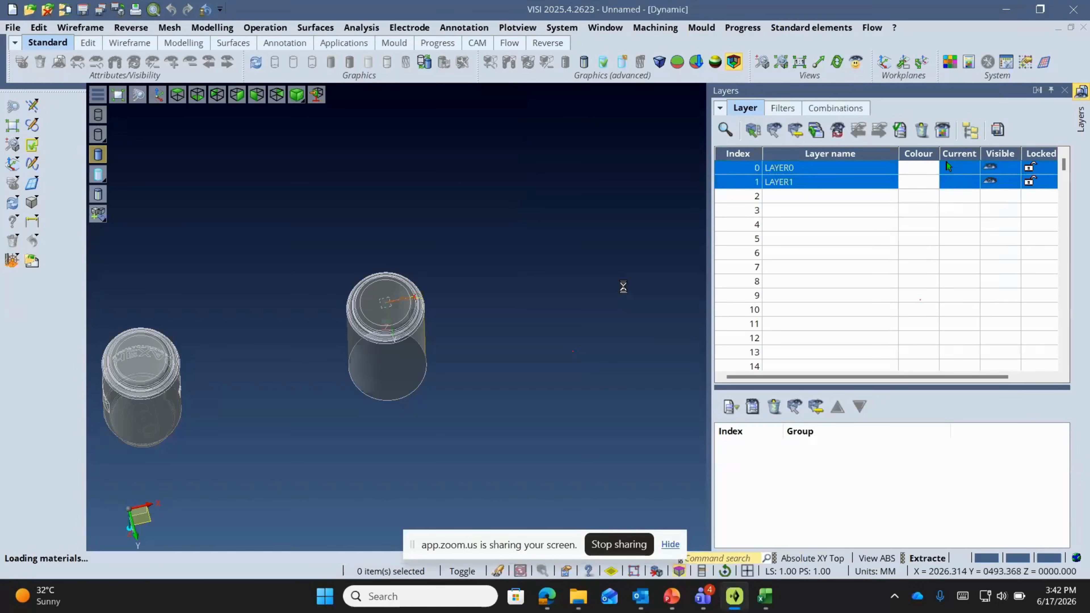
left_click(98, 154)
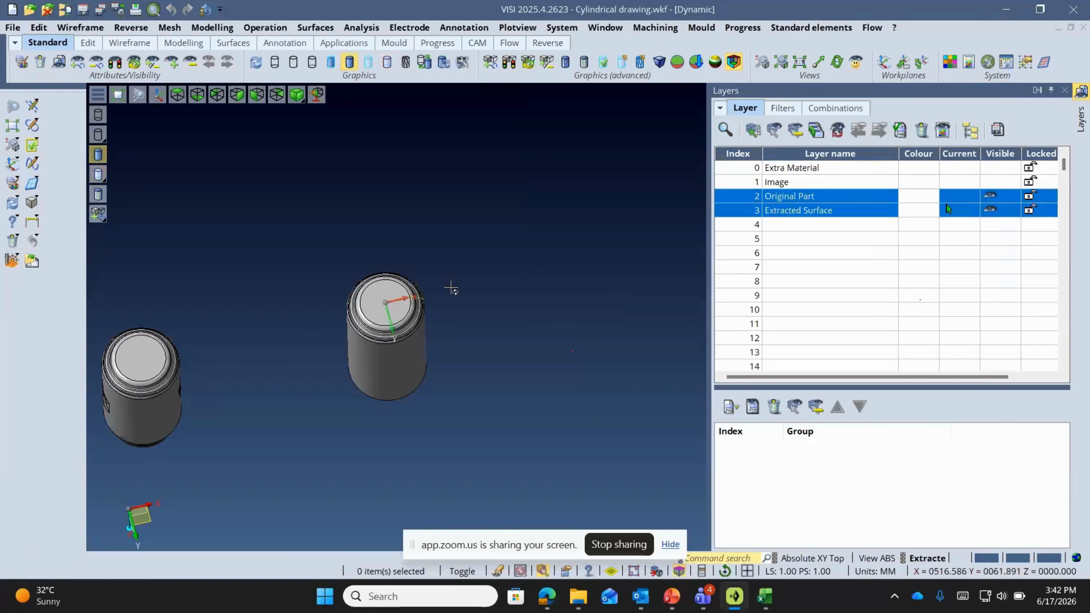
- Start a Cylindrical drawing unfolding on the extracted can's profile, using its bottom circle centre for the swing axis and reversing the thickness direction
middle_click_drag(450, 288, 523, 219)
left_click(738, 28)
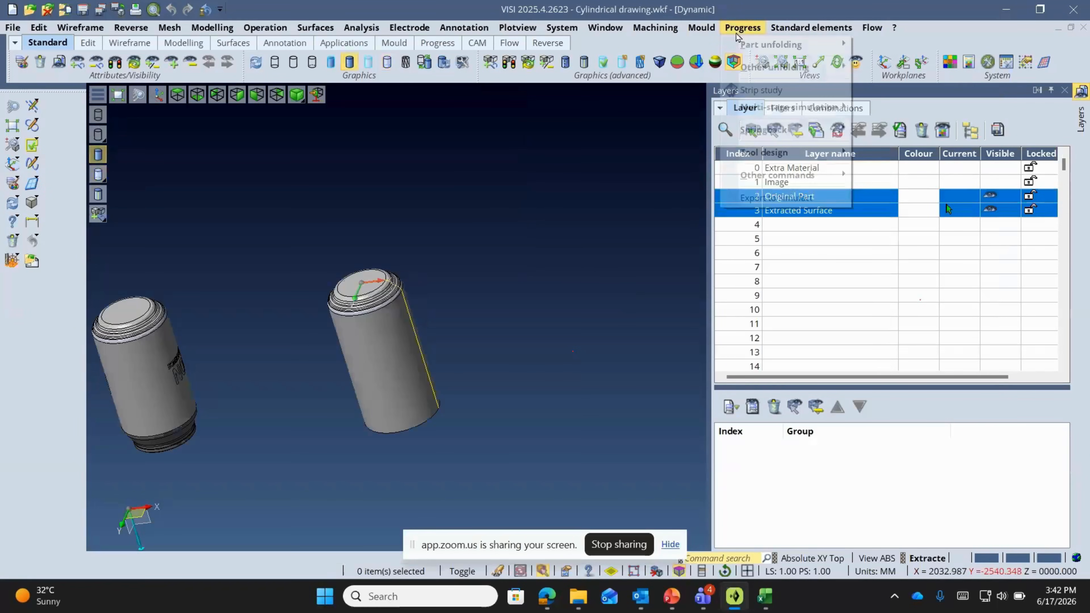
mouse_move(816, 67)
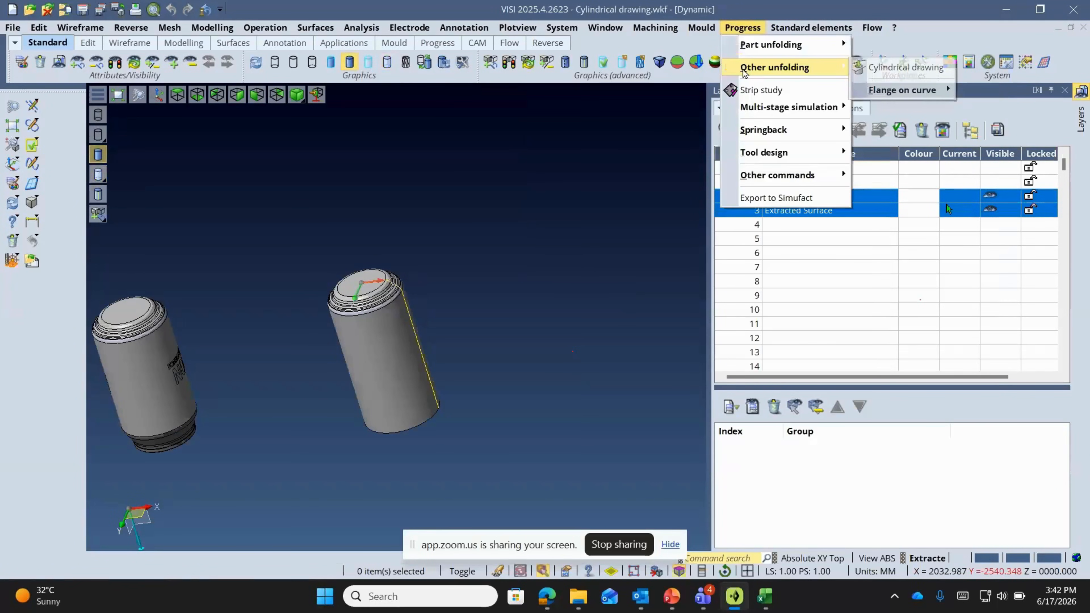
left_click(873, 68)
left_click(399, 300)
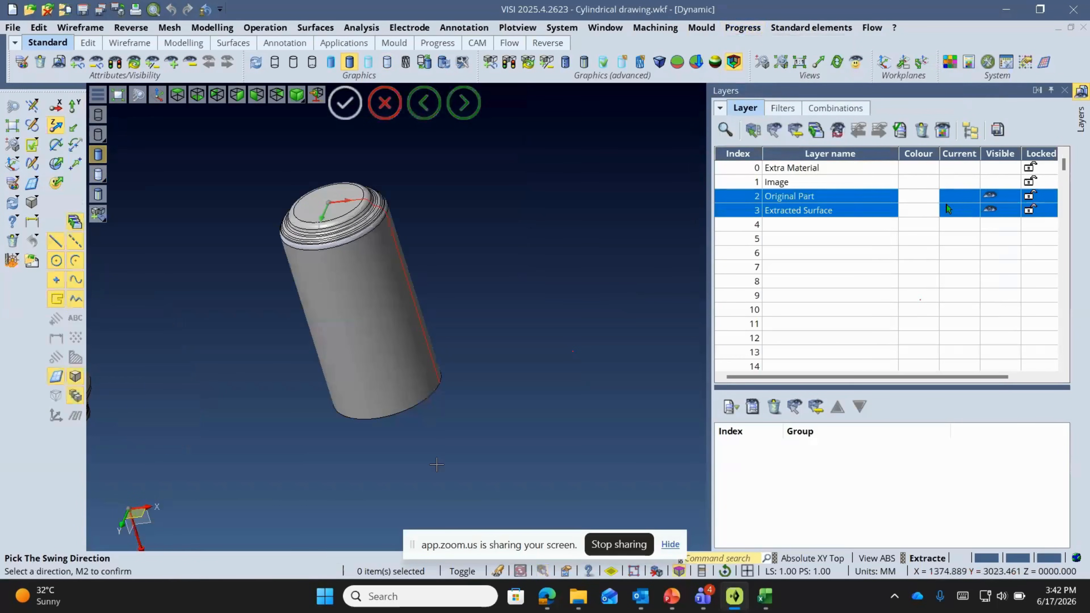
right_click(437, 464)
left_click(76, 183)
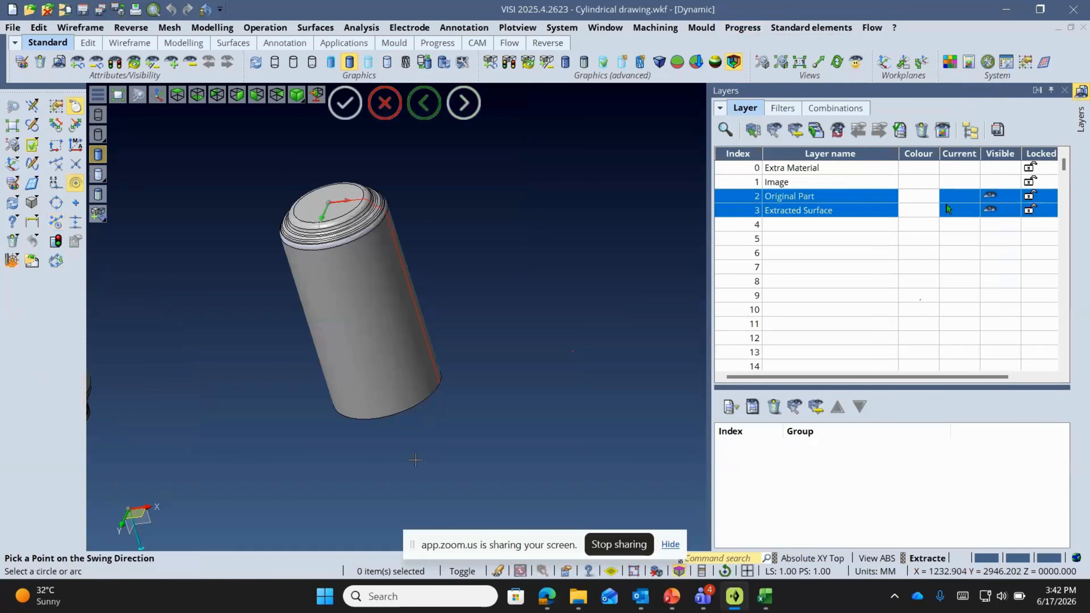
left_click(403, 415)
key("space")
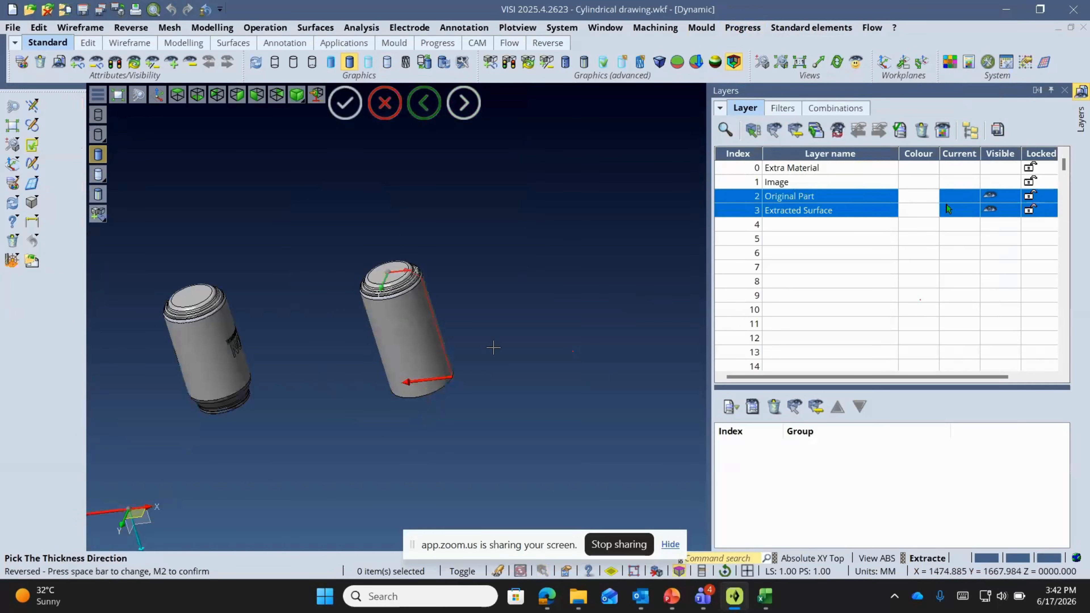
middle_click(946, 204)
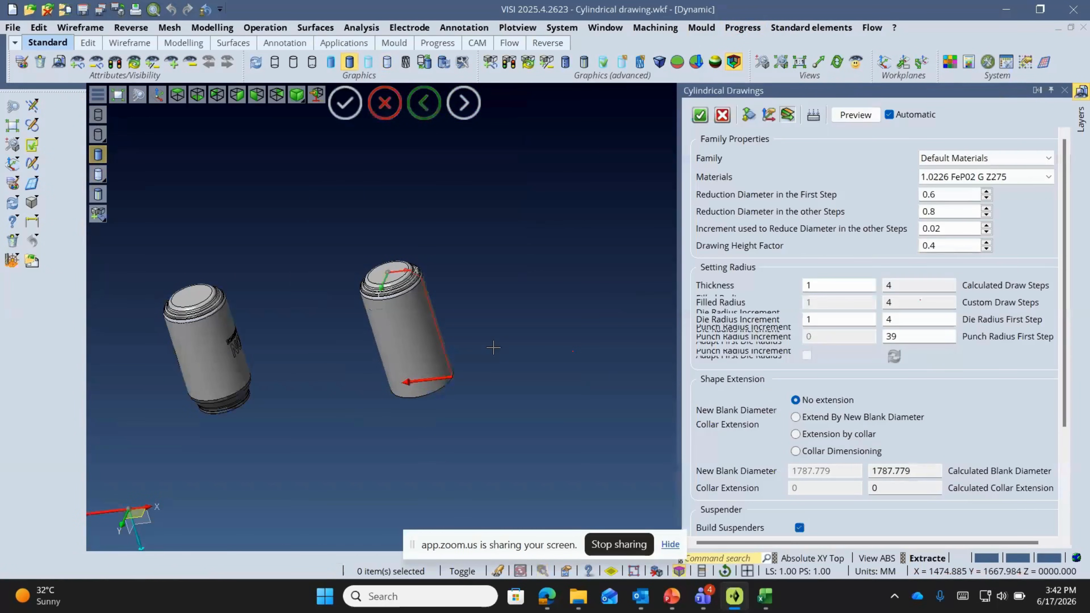
- Preview the can's draw stages with thickness 0.5 and the Aluminium family, Al 1050-H16 material, and cancel the command
double_click(819, 288)
type(".5")
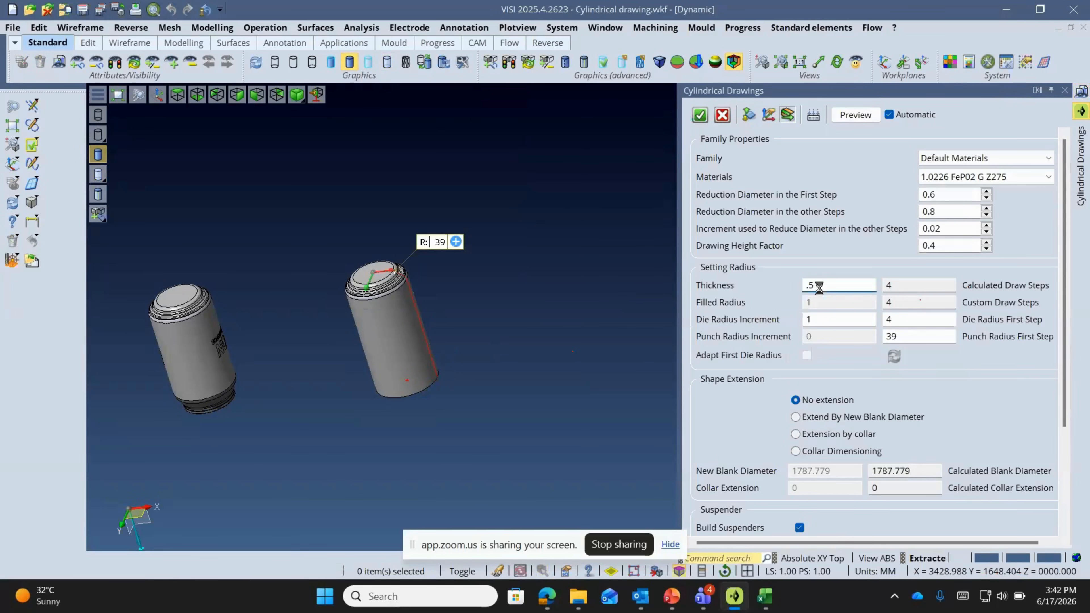
key("Tab")
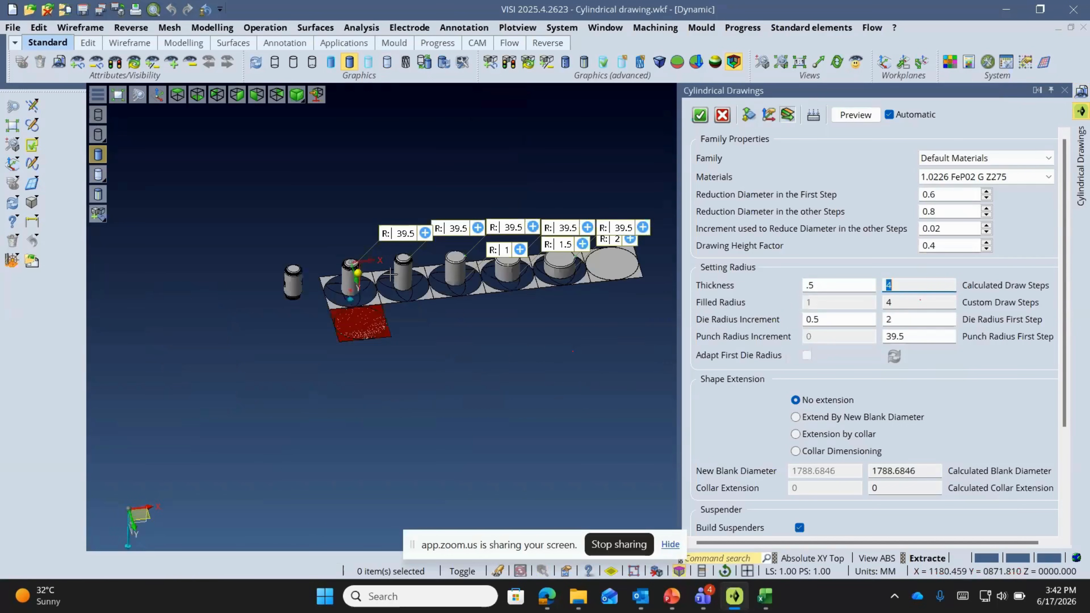
scroll(591, 266, "up", 2)
left_click(937, 163)
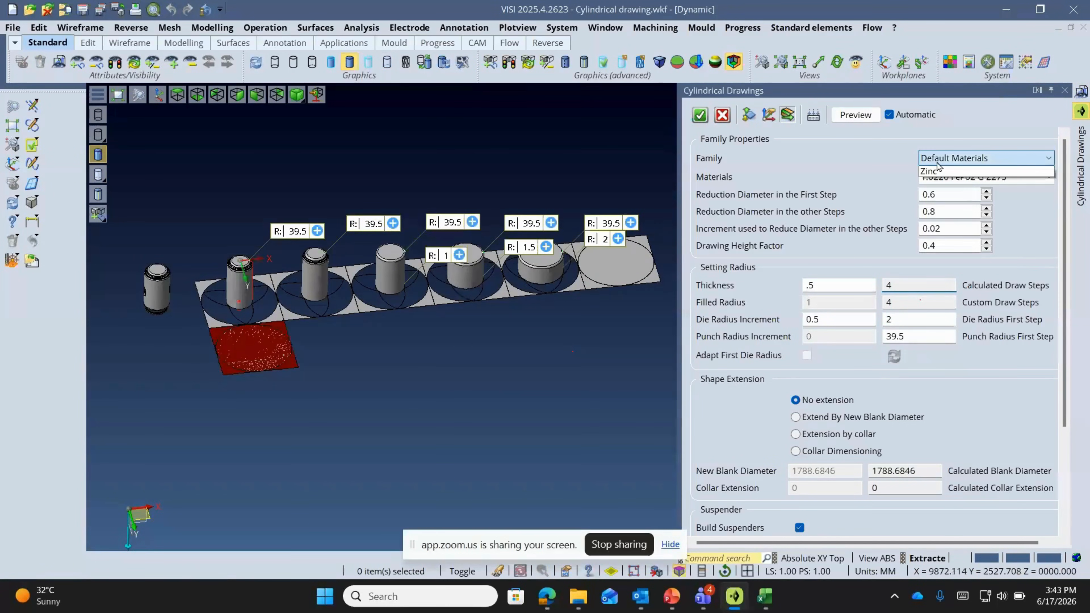
left_click(941, 172)
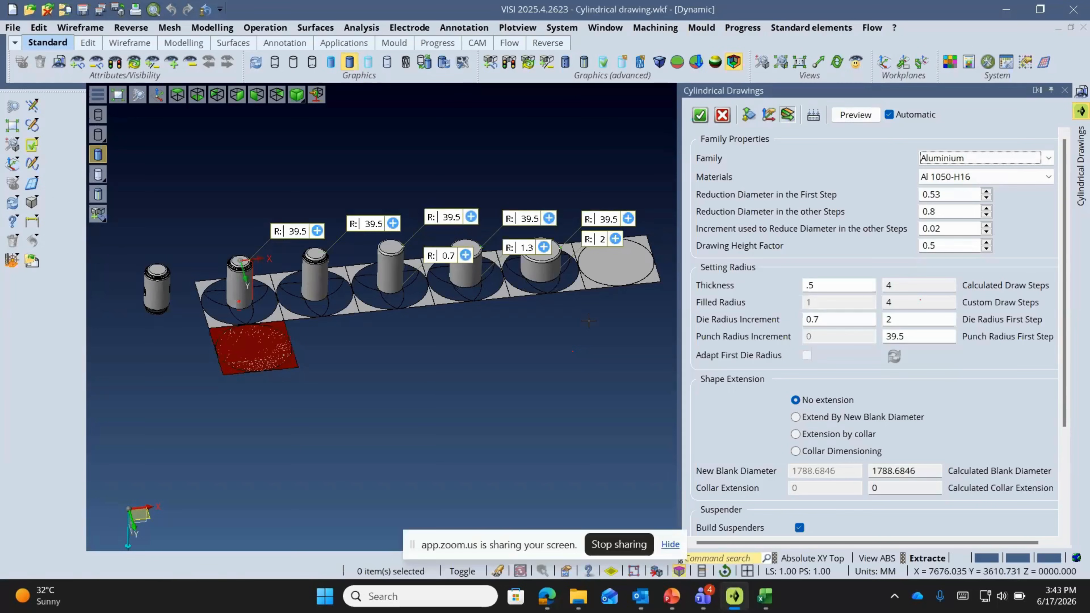
left_click(722, 115)
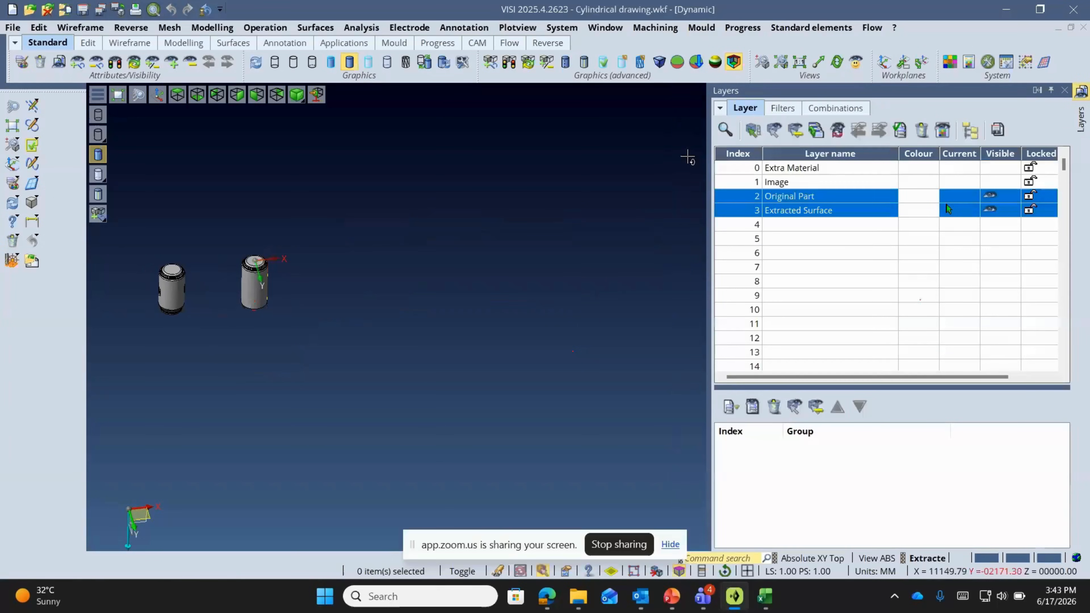
- Start a new document in place of the can model and load Terminal.wkf from the 01.Part Unfolding folder
scroll(537, 234, "down", 2)
scroll(269, 232, "up", 2)
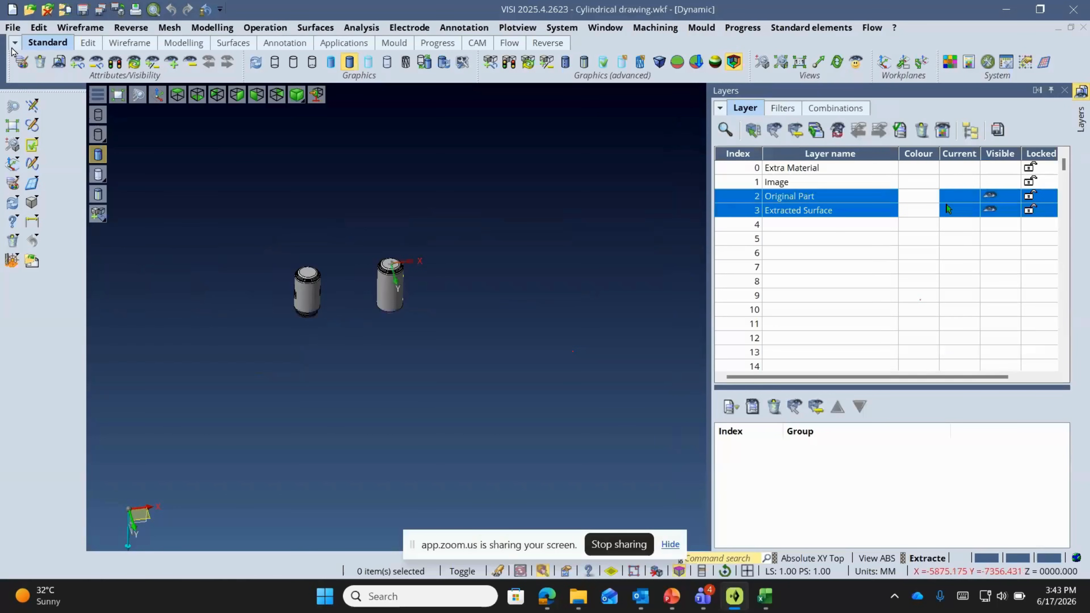
left_click(11, 9)
left_click(556, 302)
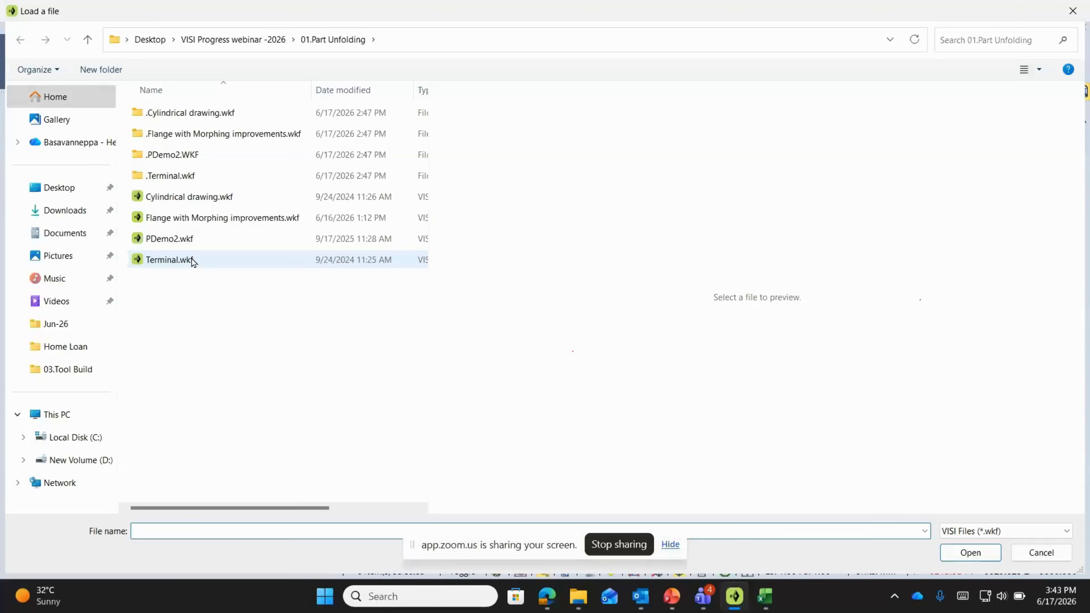
left_click(193, 260)
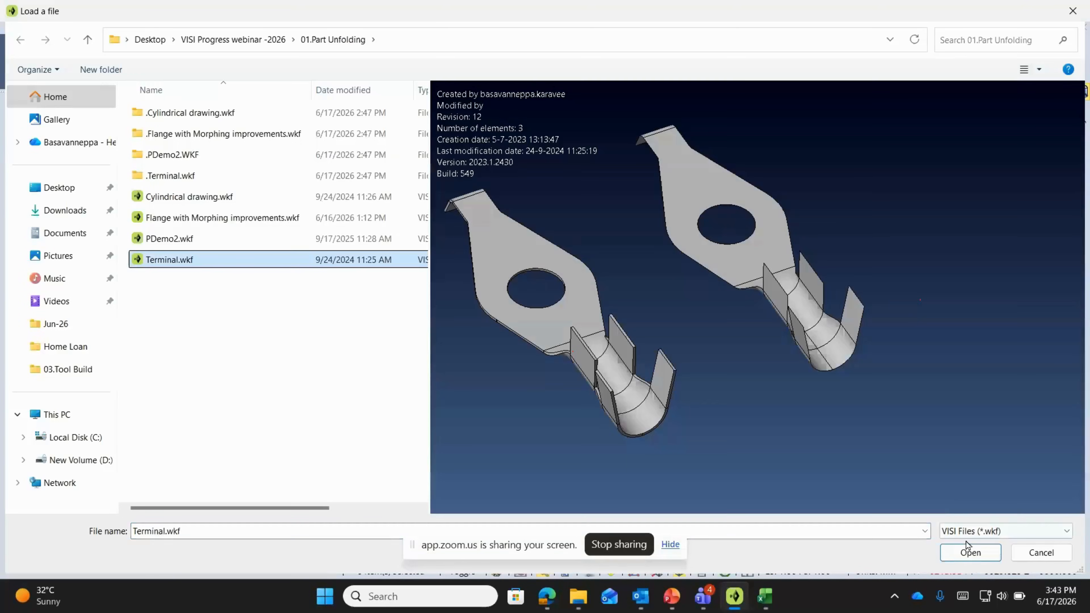
left_click(968, 550)
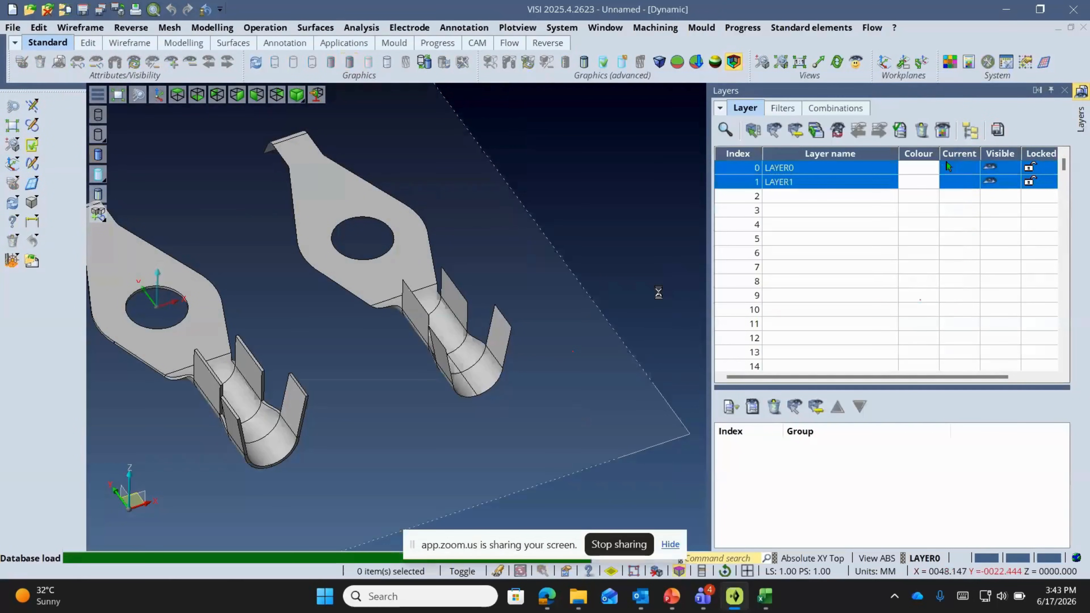
- Start a Flange on curve along direction on the neutral terminal, picking the barrel's centre edge chain and the Y direction as section axis
middle_click_drag(492, 392, 447, 380)
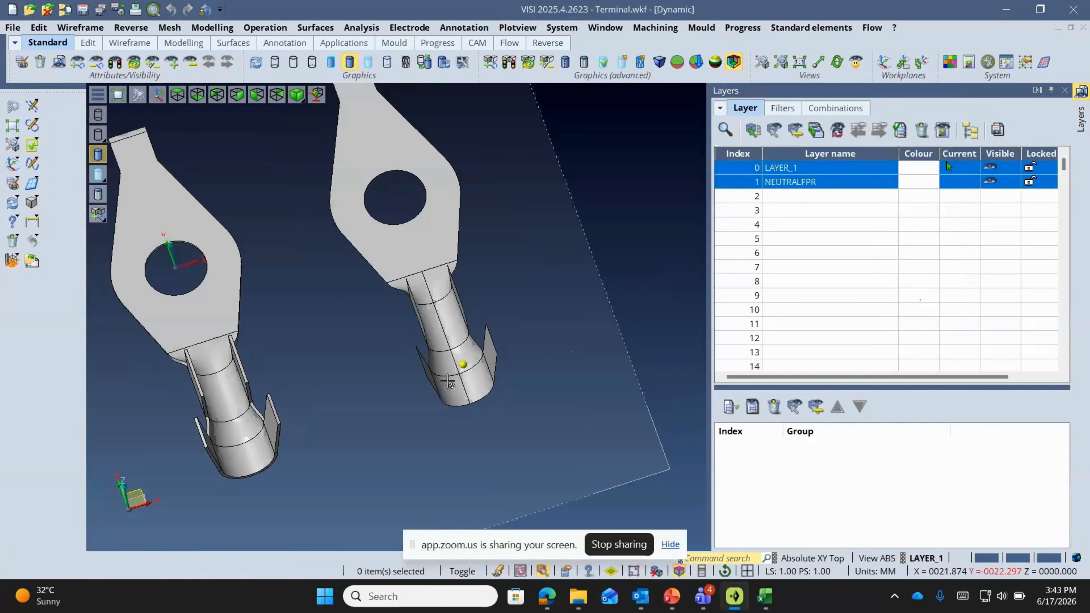
scroll(492, 278, "up", 2)
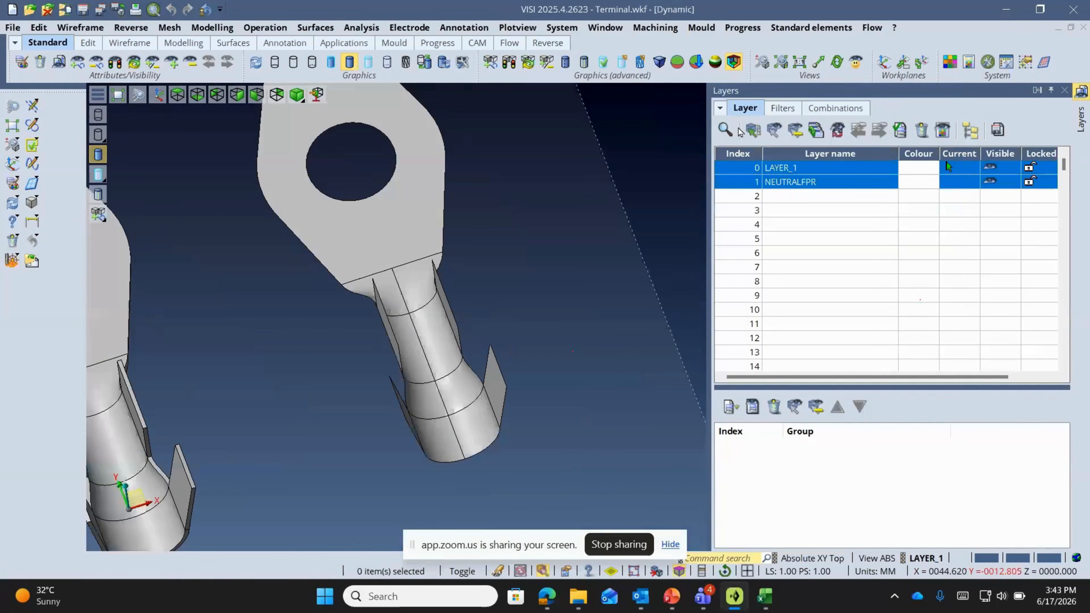
left_click(749, 31)
mouse_move(756, 52)
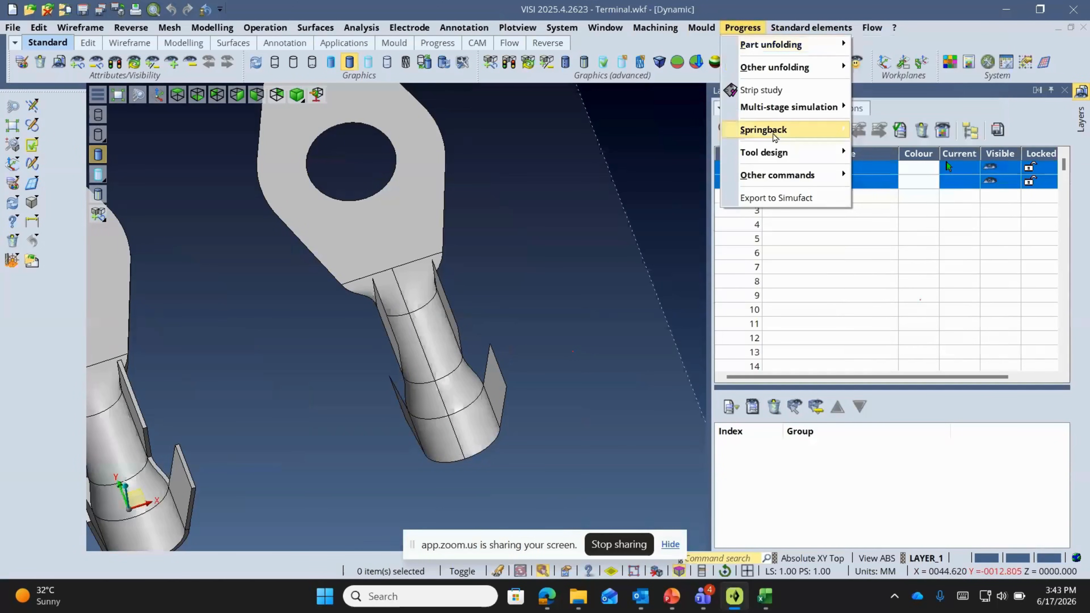
mouse_move(779, 73)
mouse_move(901, 89)
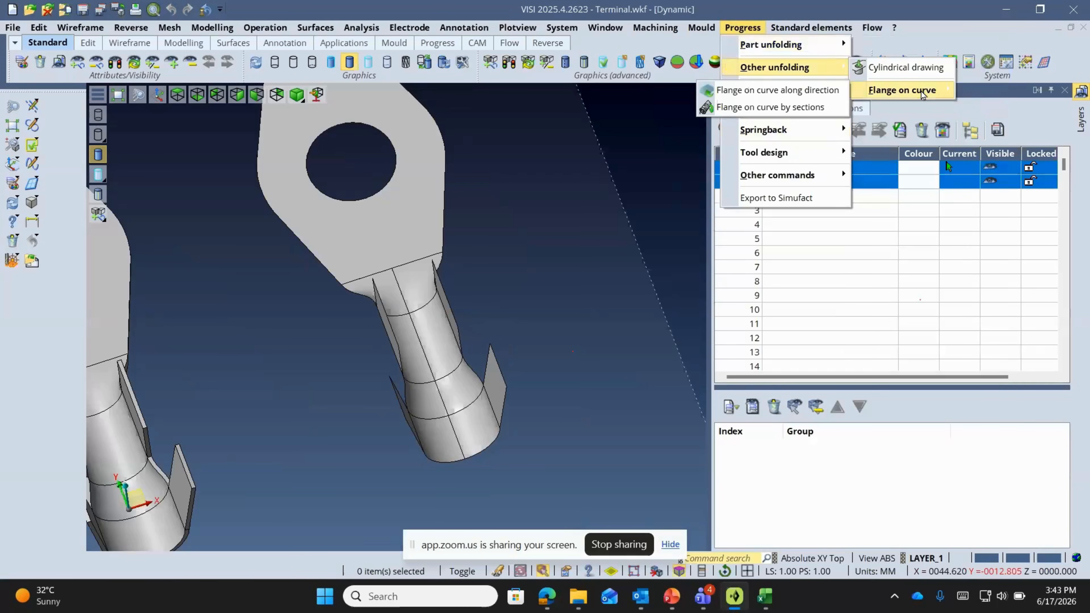
left_click(790, 92)
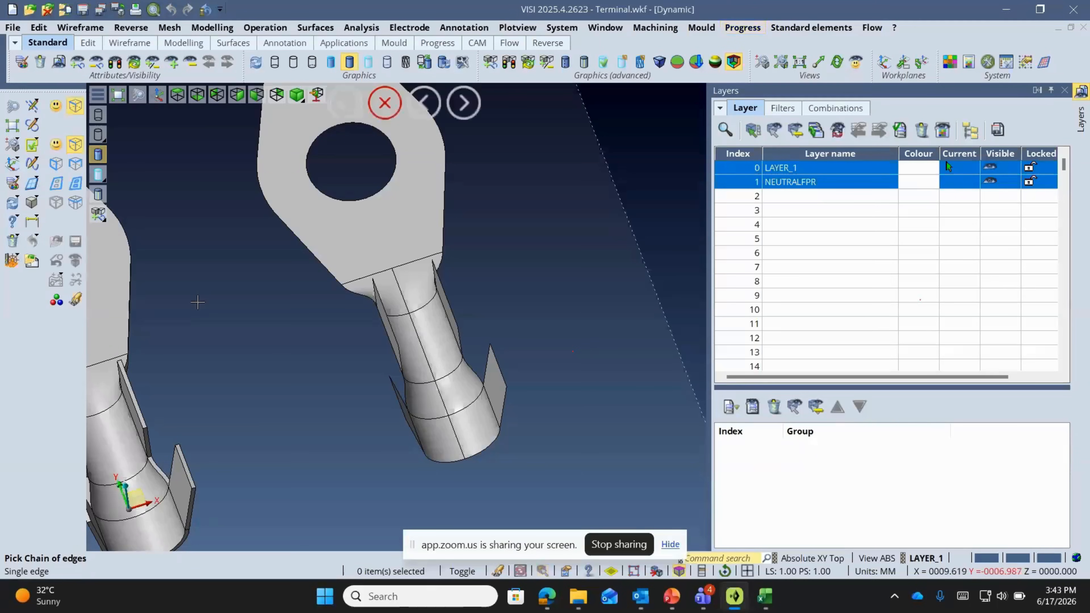
left_click(76, 184)
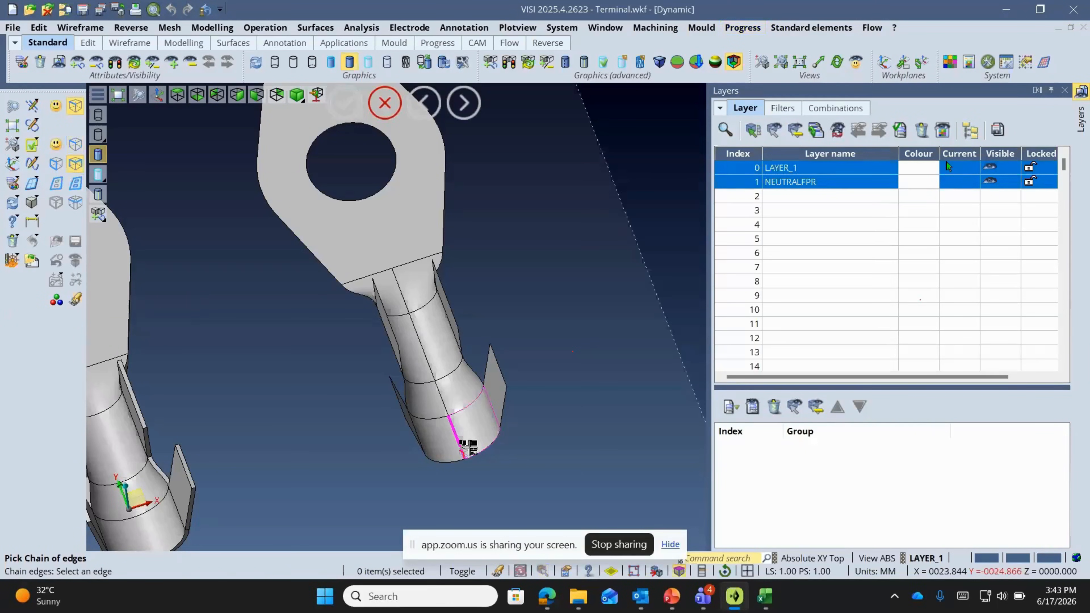
left_click(467, 444)
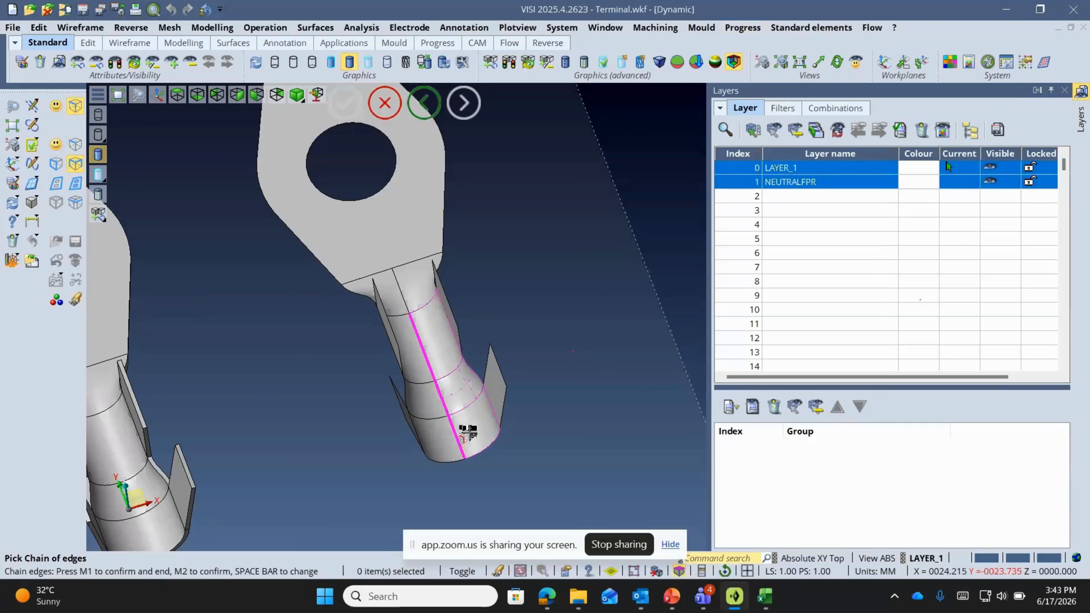
left_click(468, 432)
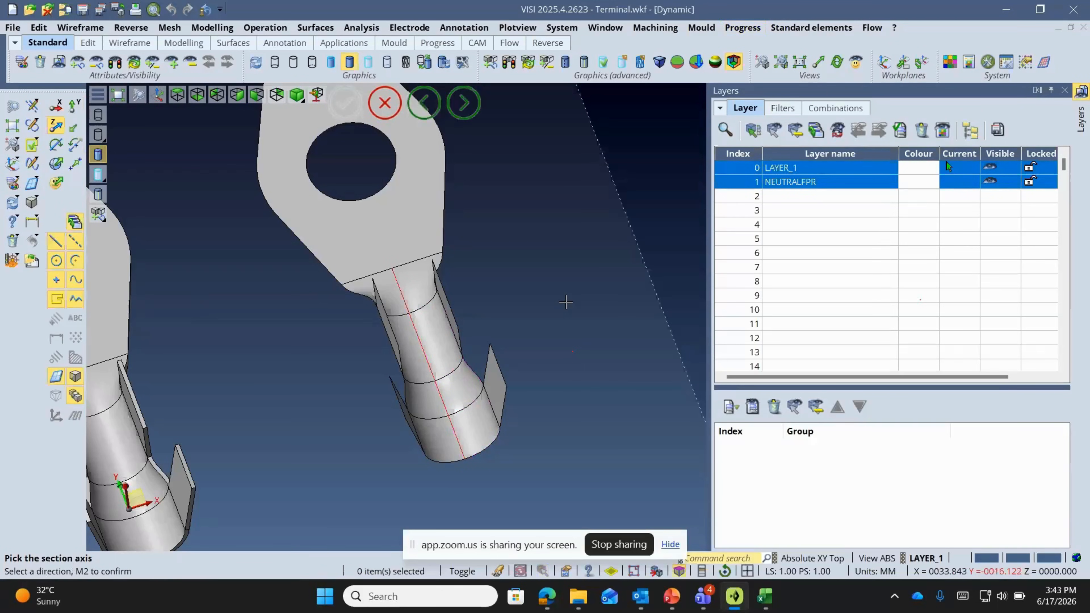
left_click(74, 112)
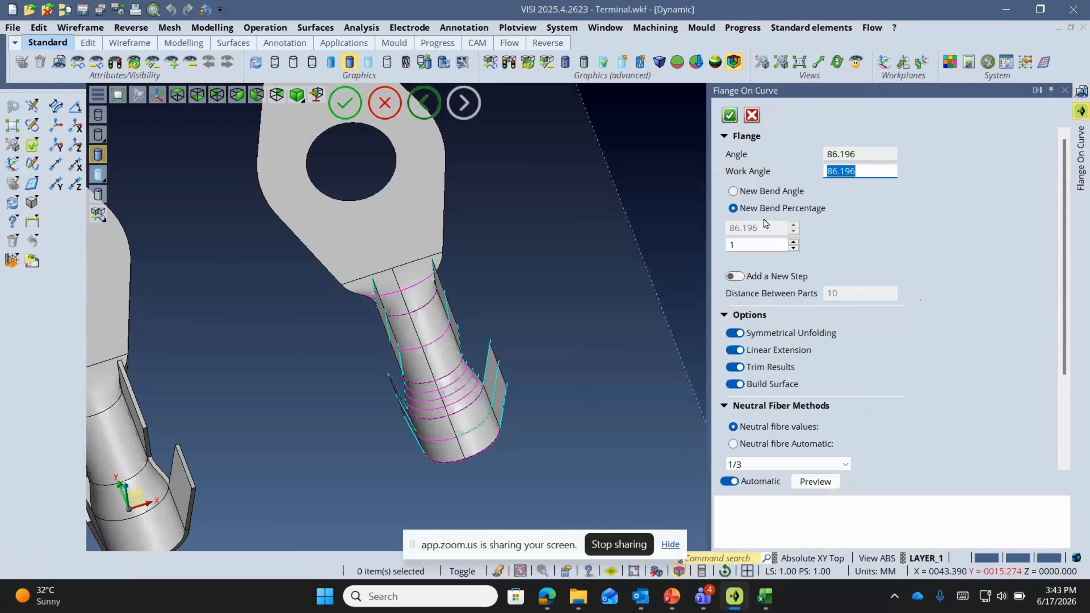
- Set the new bend angle to 0 and apply the unfolding of the terminal's barrel flanges
left_click(756, 191)
double_click(755, 229)
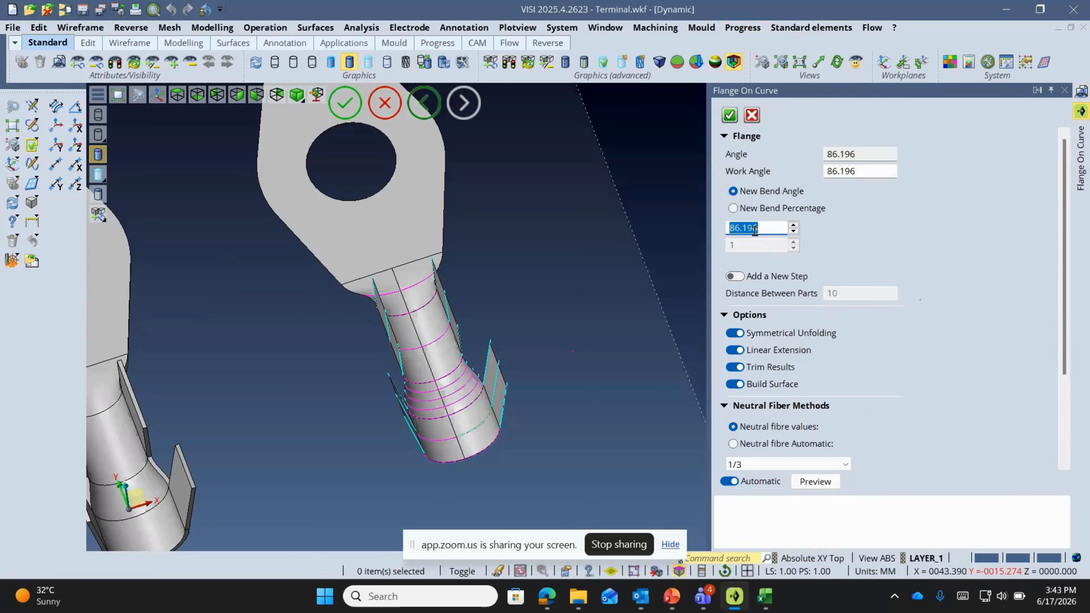
type("0")
key("Tab")
scroll(398, 317, "down", 2)
middle_click_drag(398, 318, 409, 292)
left_click(729, 114)
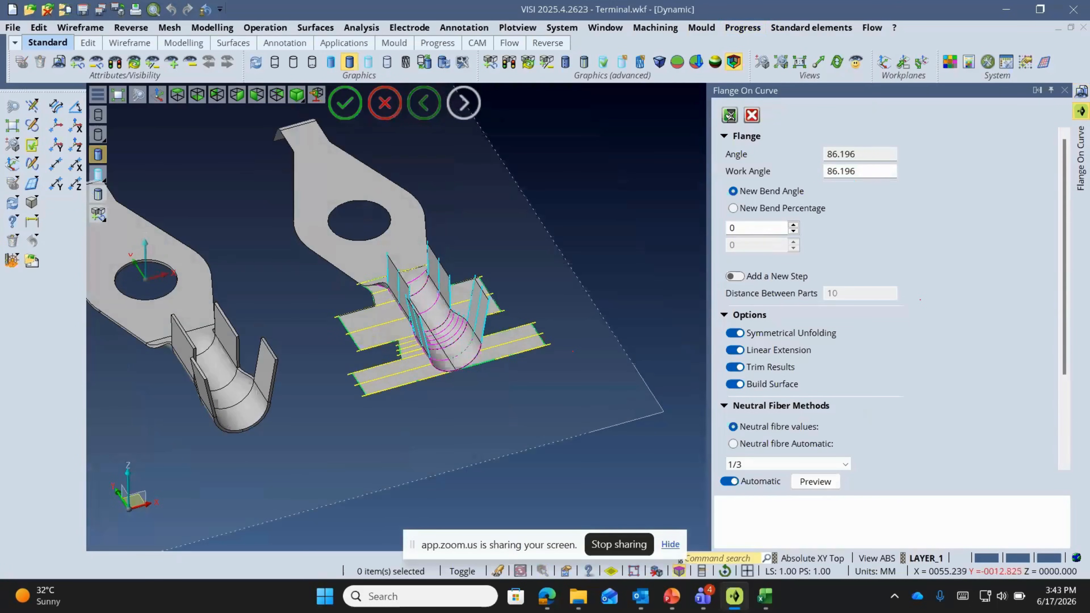
- Close the Flange on curve command and start a new document without saving the changes to Terminal.wkf
left_click(388, 108)
scroll(515, 281, "down", 2)
middle_click_drag(409, 222, 423, 245)
left_click(13, 10)
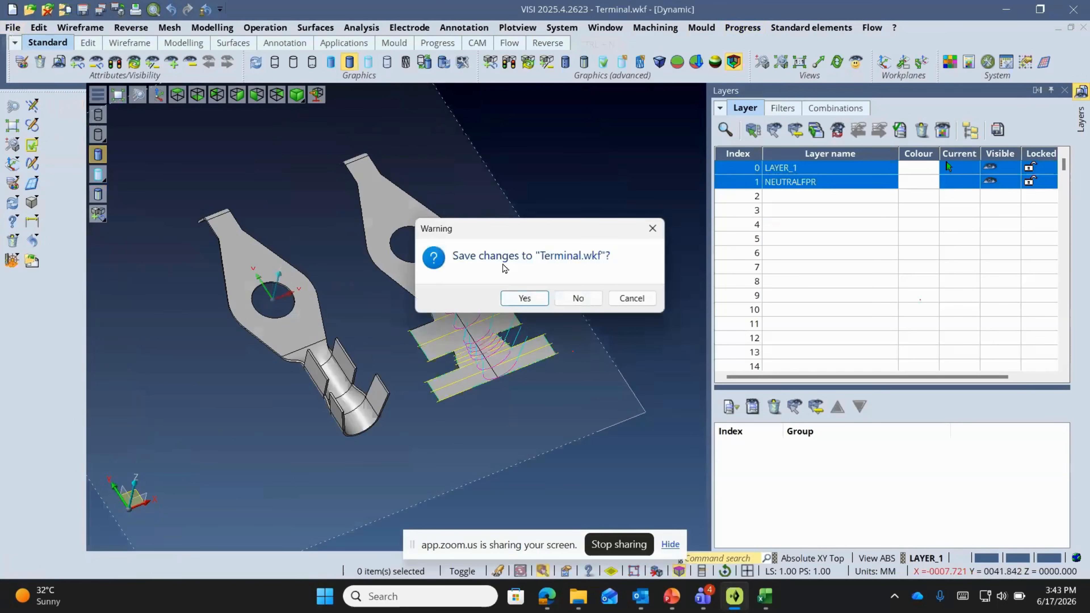
left_click(578, 299)
- Load Flange with Morphing improvements.wkf from the 01.Part Unfolding folder
left_click(13, 27)
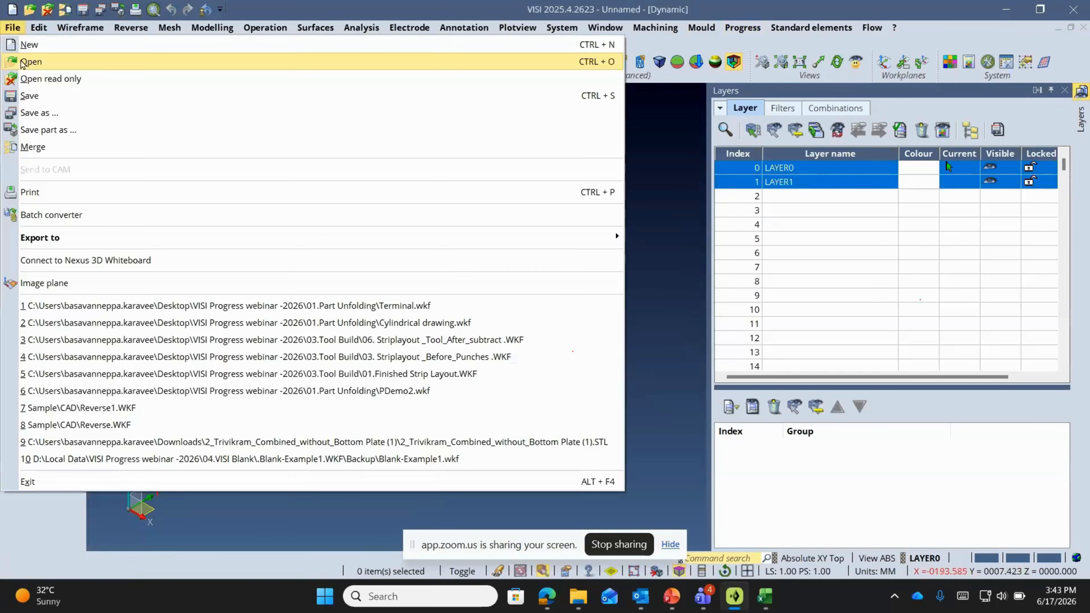
left_click(21, 63)
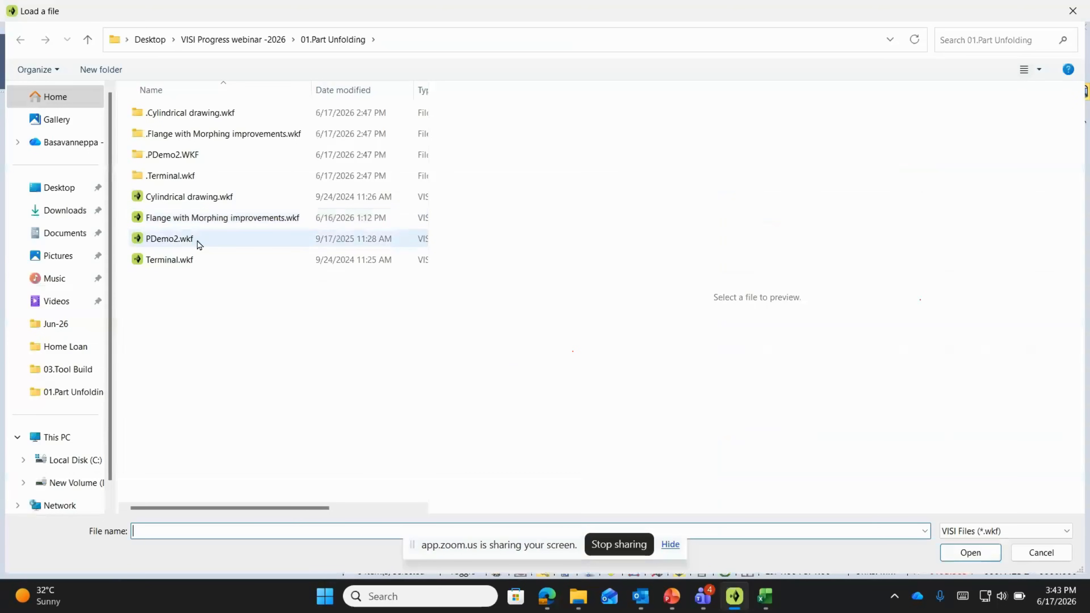
left_click(198, 220)
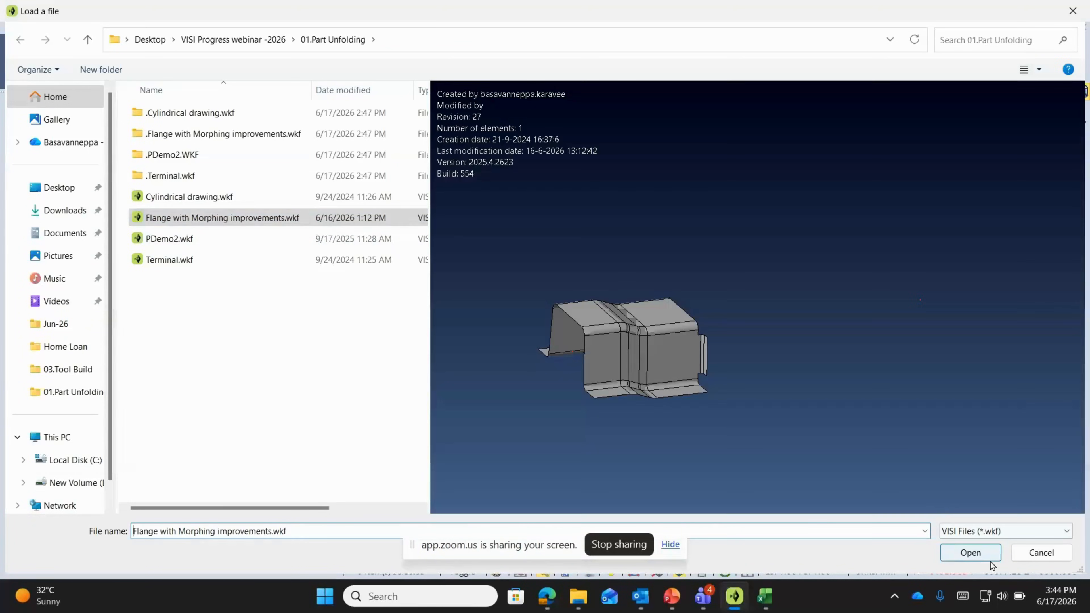
left_click(991, 561)
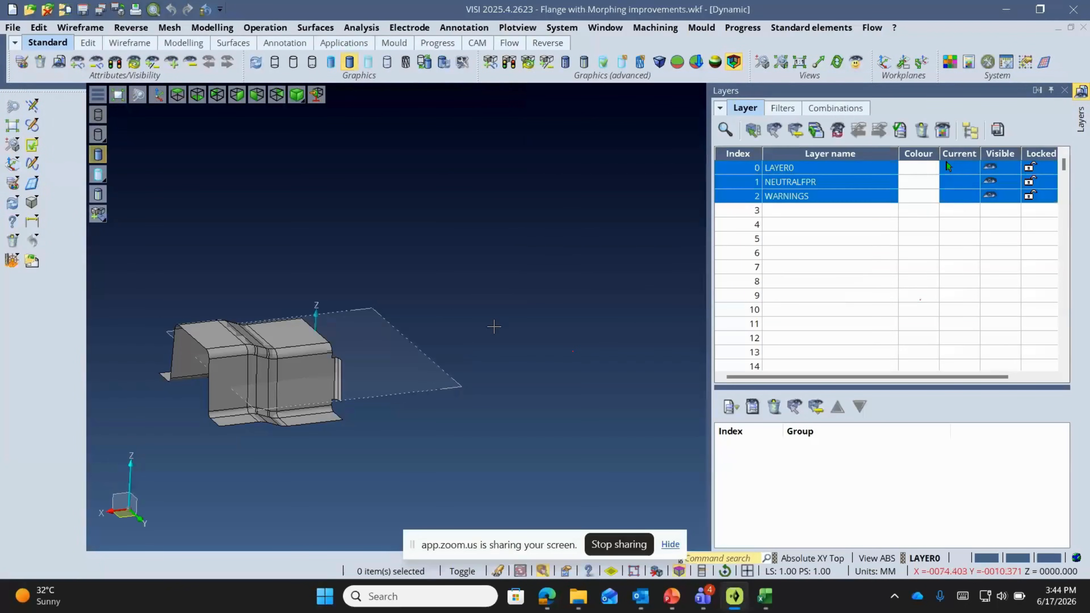
- Run Part analysis on the part from its flat top face, placing the origin at the midpoint of that face's outer short edge
scroll(494, 327, "down", 2)
middle_click_drag(494, 327, 517, 323)
scroll(517, 323, "up", 2)
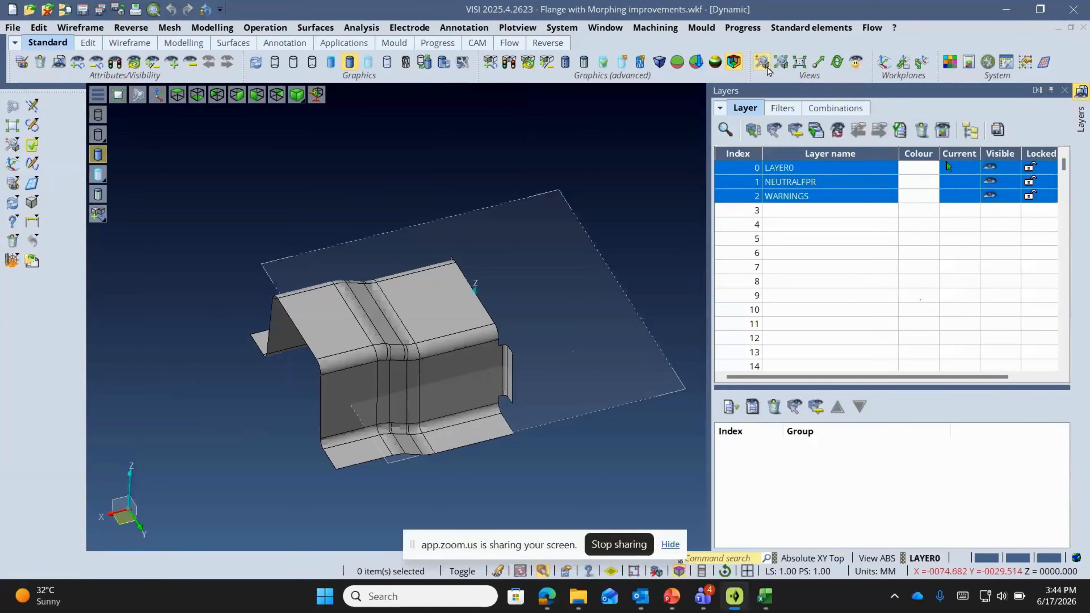
left_click(742, 27)
mouse_move(750, 48)
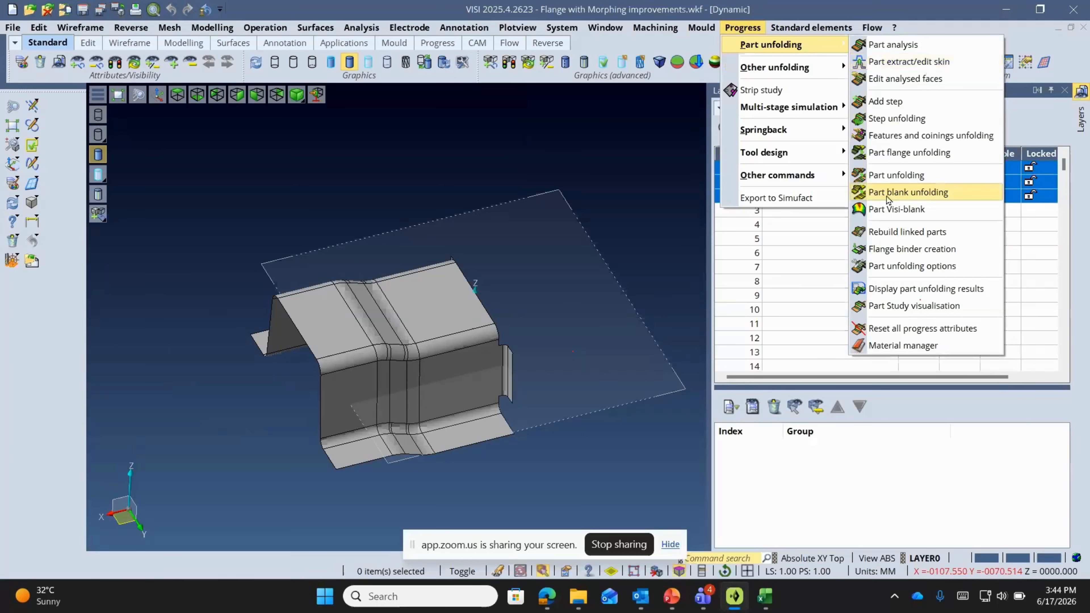
left_click(884, 45)
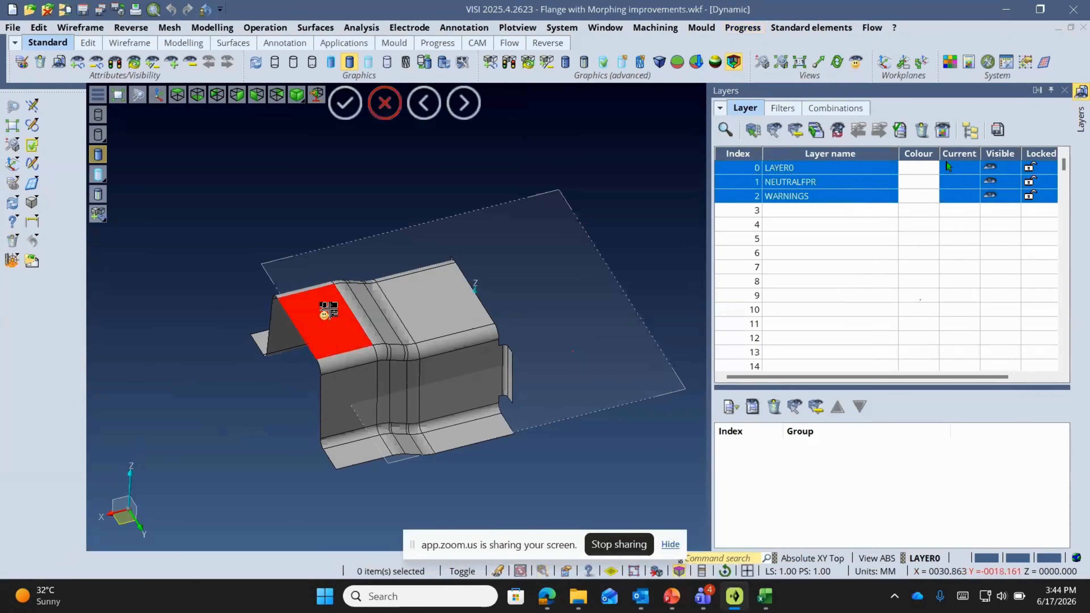
left_click(325, 321)
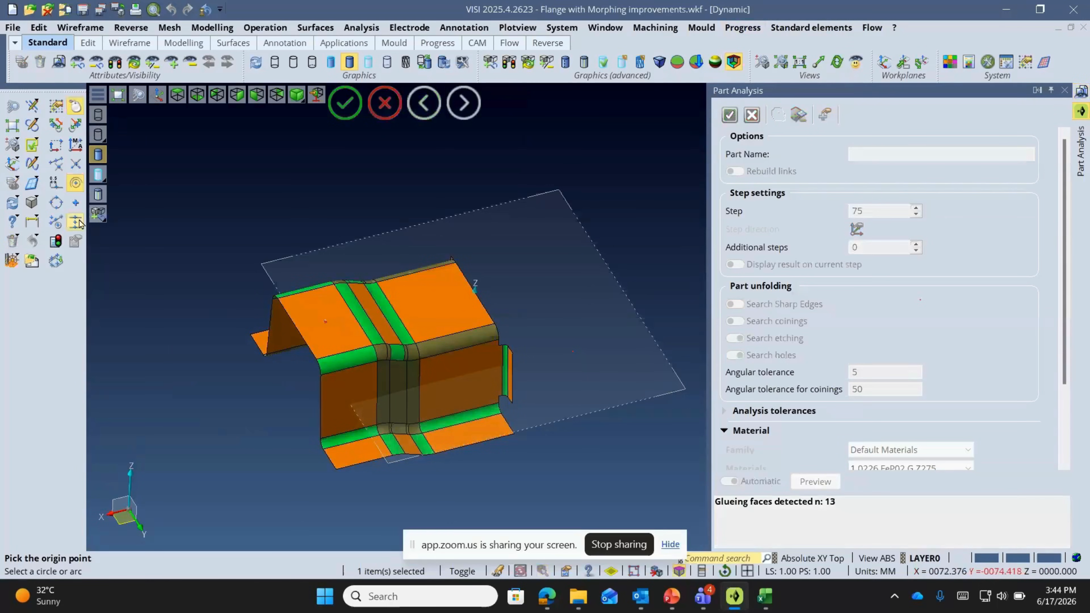
left_click(56, 221)
left_click(304, 323)
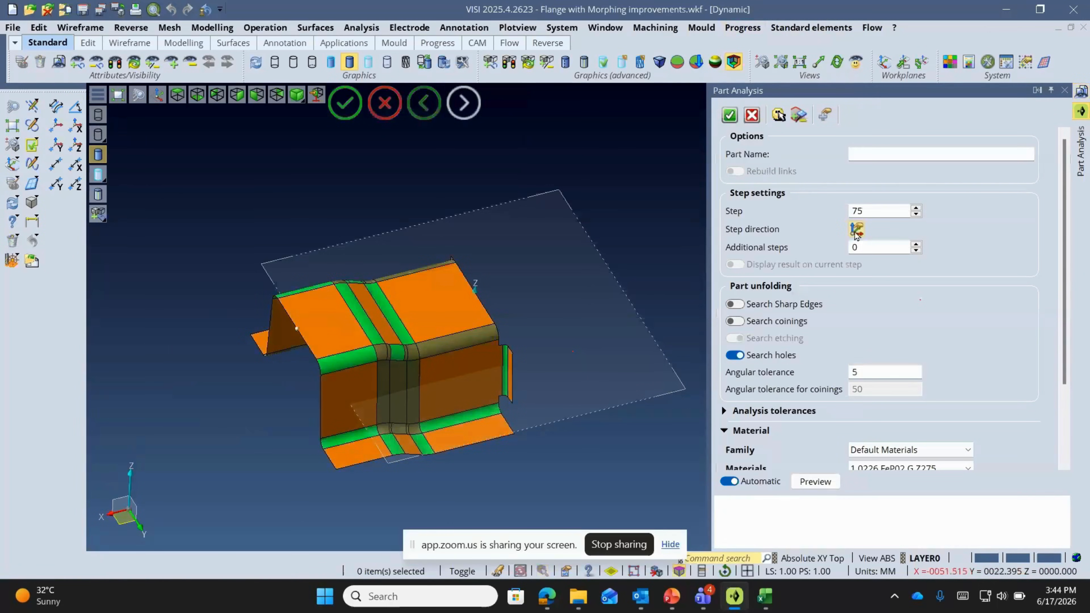
left_click(728, 115)
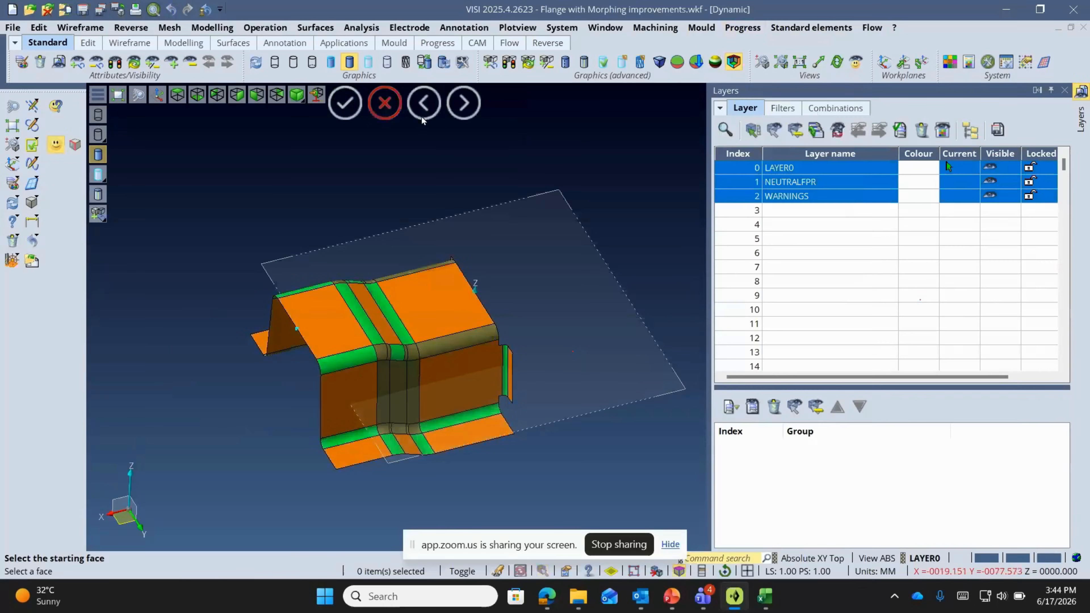
- Edit the analysed faces so that all side wall and flange faces around the top are of type Flange
left_click(742, 27)
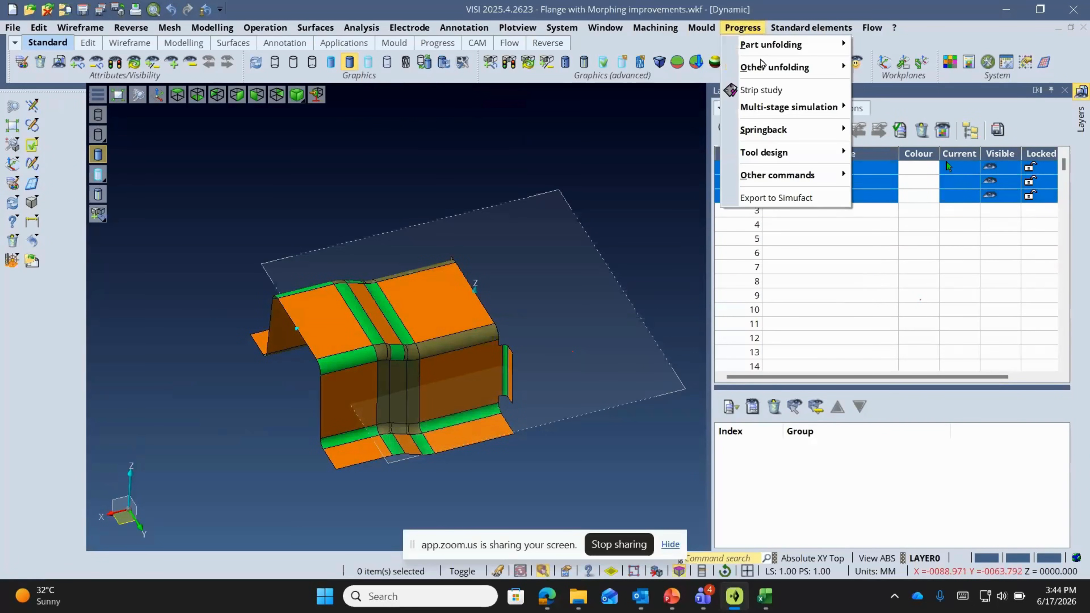
mouse_move(772, 45)
left_click(922, 78)
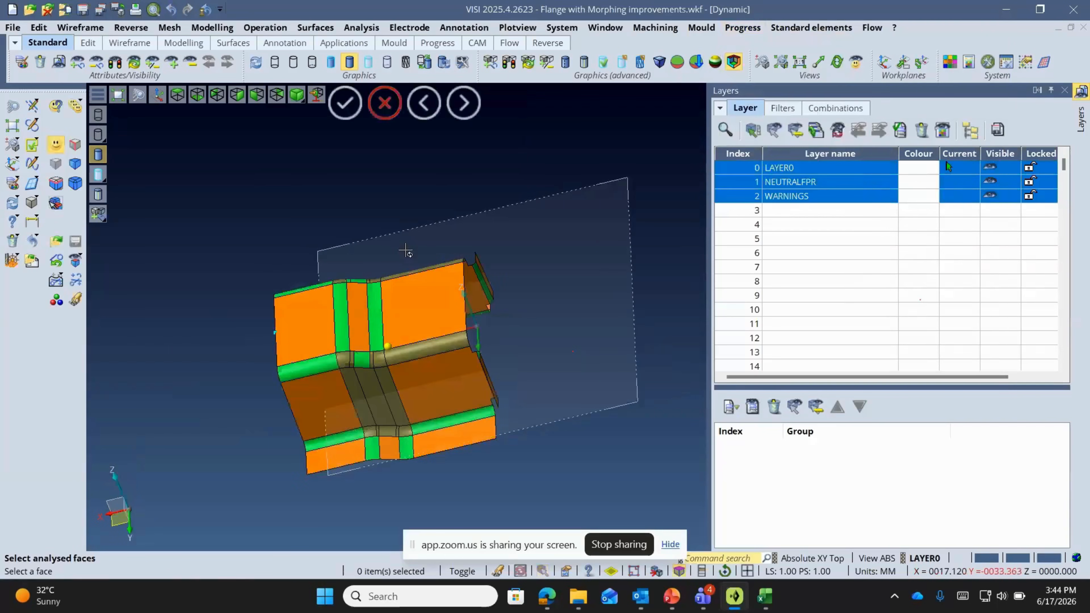
middle_click_drag(405, 250, 399, 279)
left_click_drag(244, 340, 338, 388)
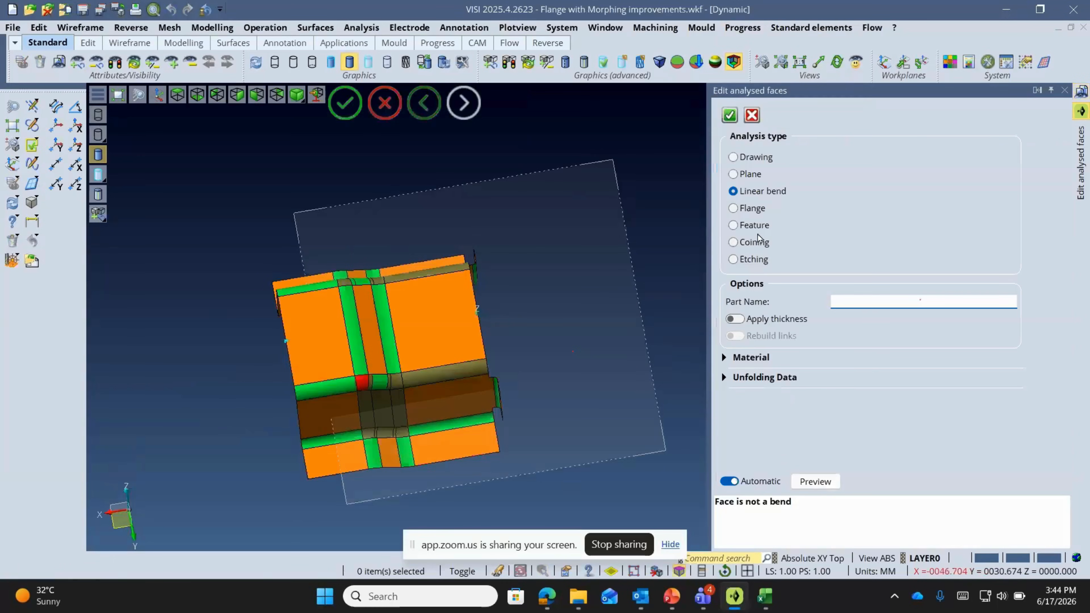
left_click(751, 208)
left_click_drag(148, 163, 498, 333)
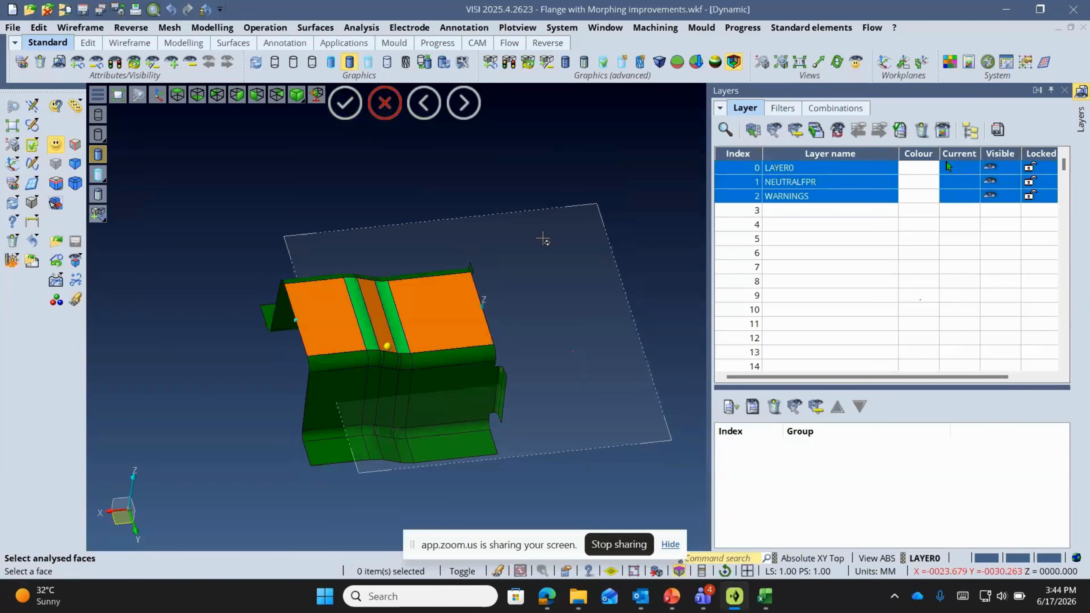
middle_click_drag(542, 238, 545, 234)
key("Escape")
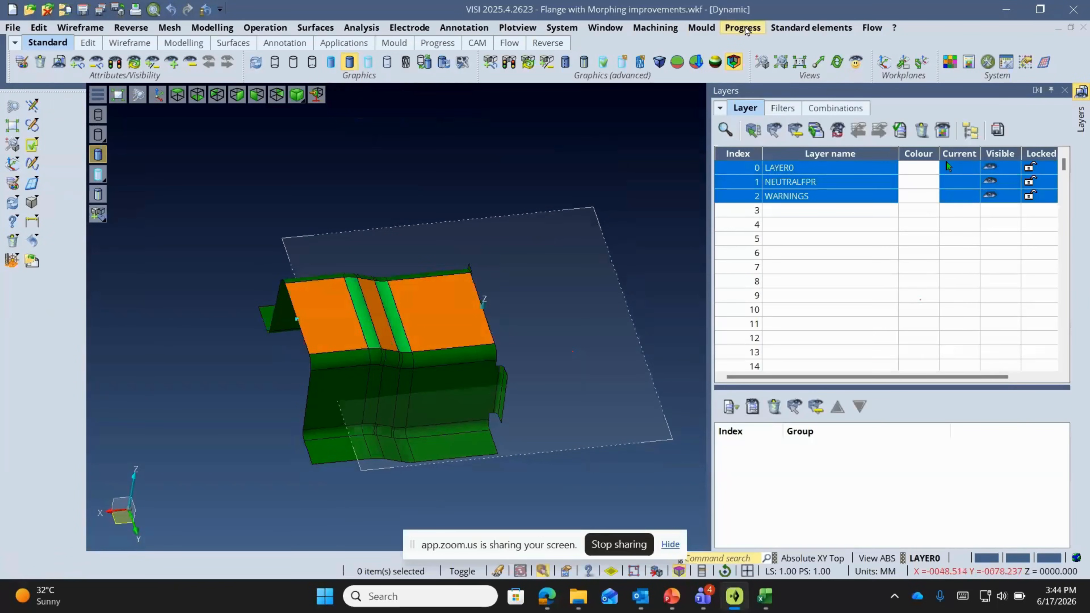
- Preview a part flange unfolding of the front wall to a new angle of 0, with the lower flange and side tab as morphing faces
left_click(744, 28)
mouse_move(749, 46)
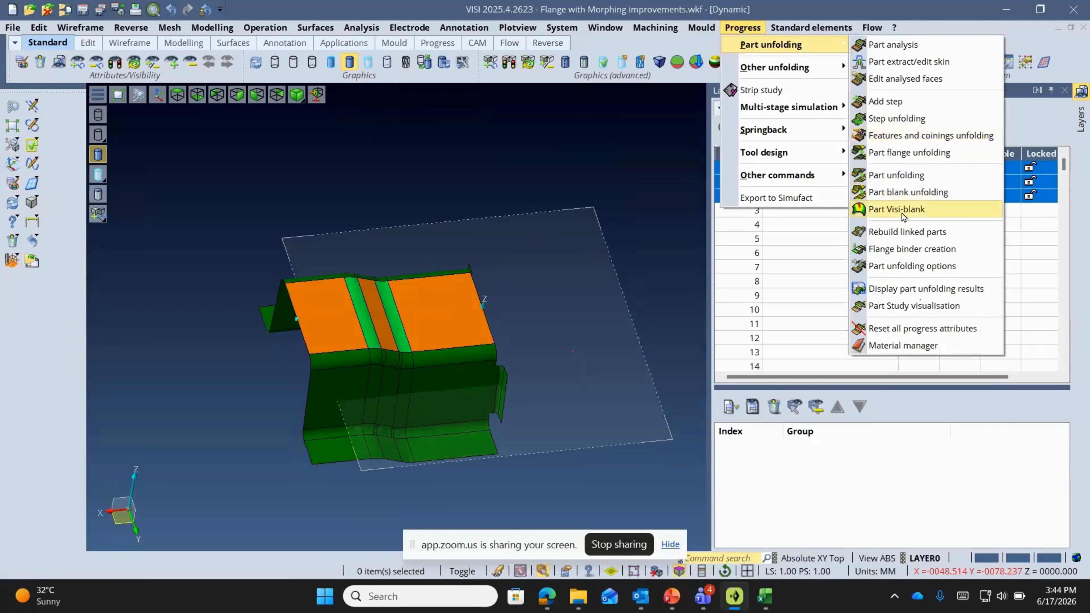
left_click(904, 174)
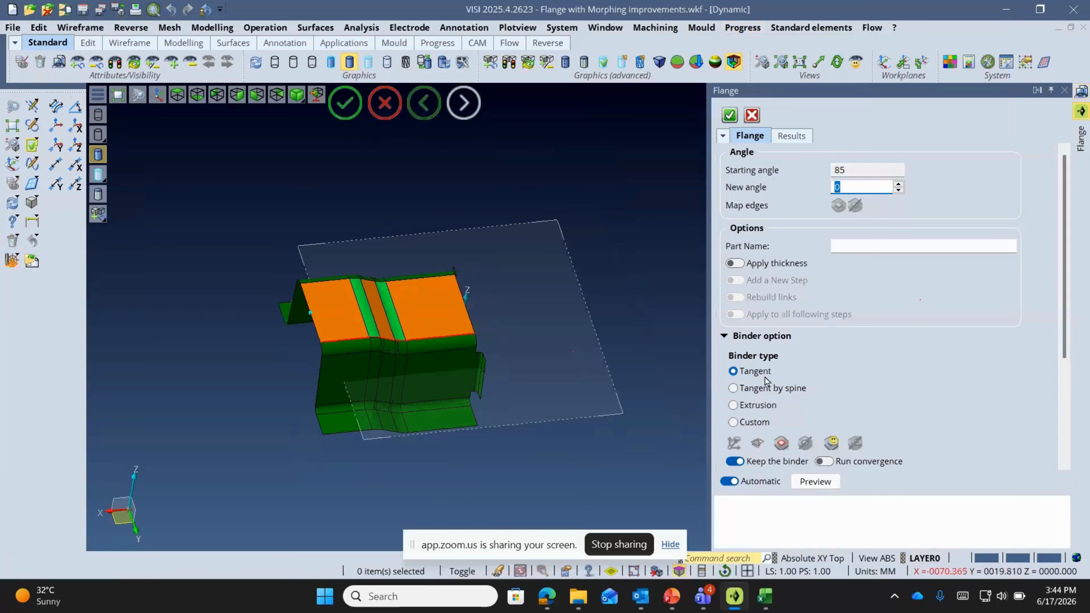
left_click(831, 442)
scroll(431, 377, "up", 2)
left_click_drag(456, 320, 583, 417)
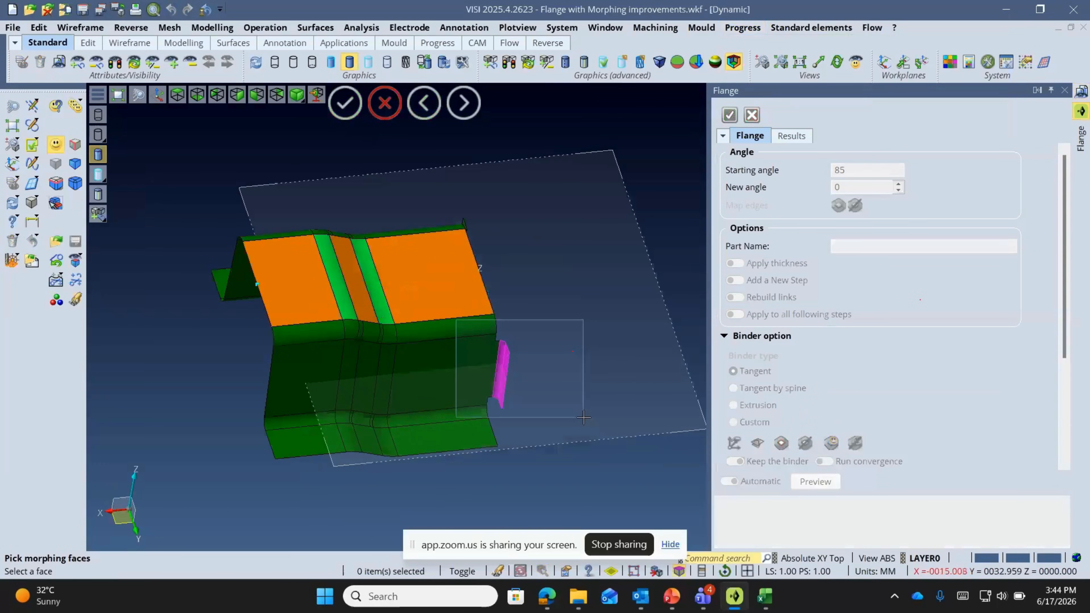
left_click_drag(174, 372, 498, 486)
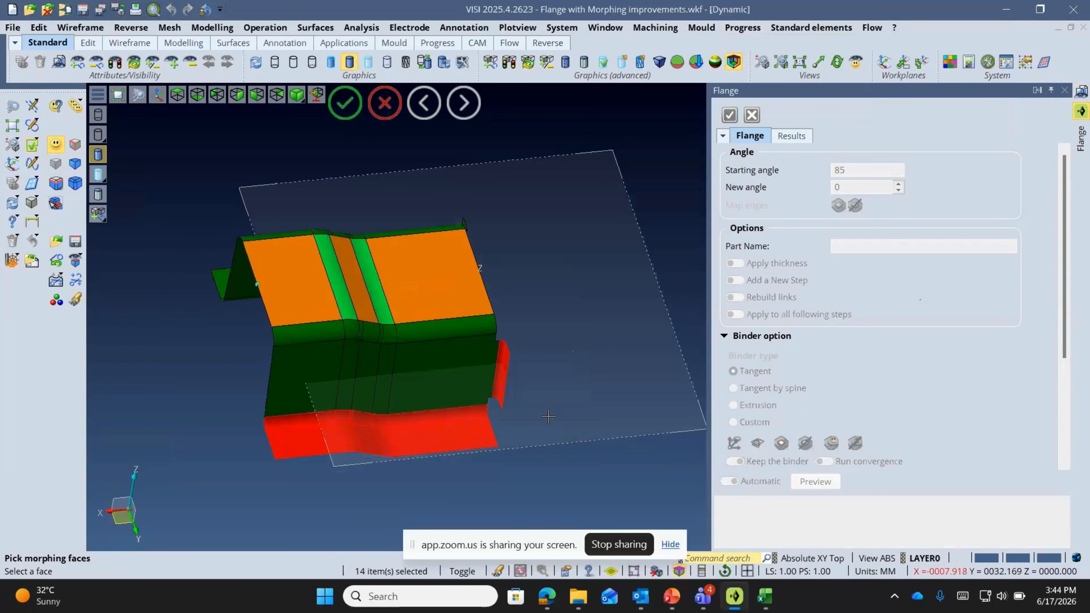
right_click(525, 401)
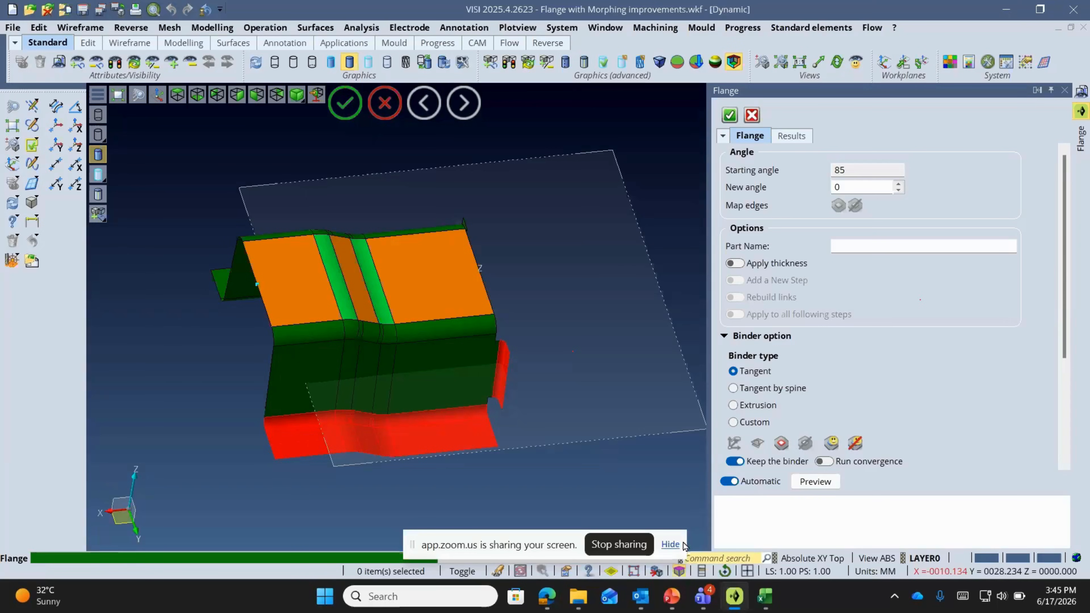
left_click(670, 544)
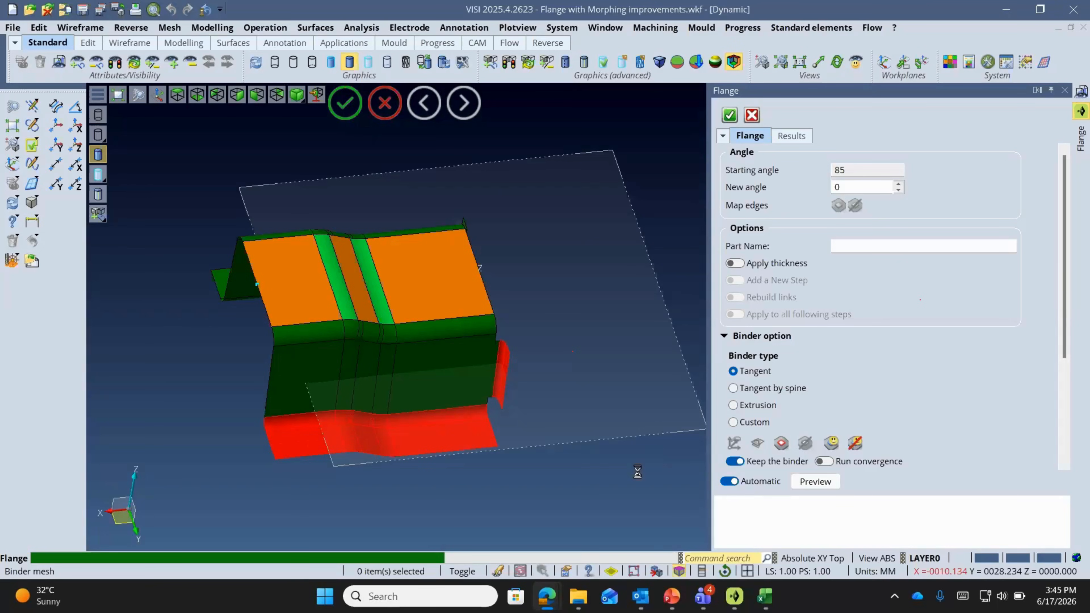
mouse_move(583, 598)
left_click(448, 595)
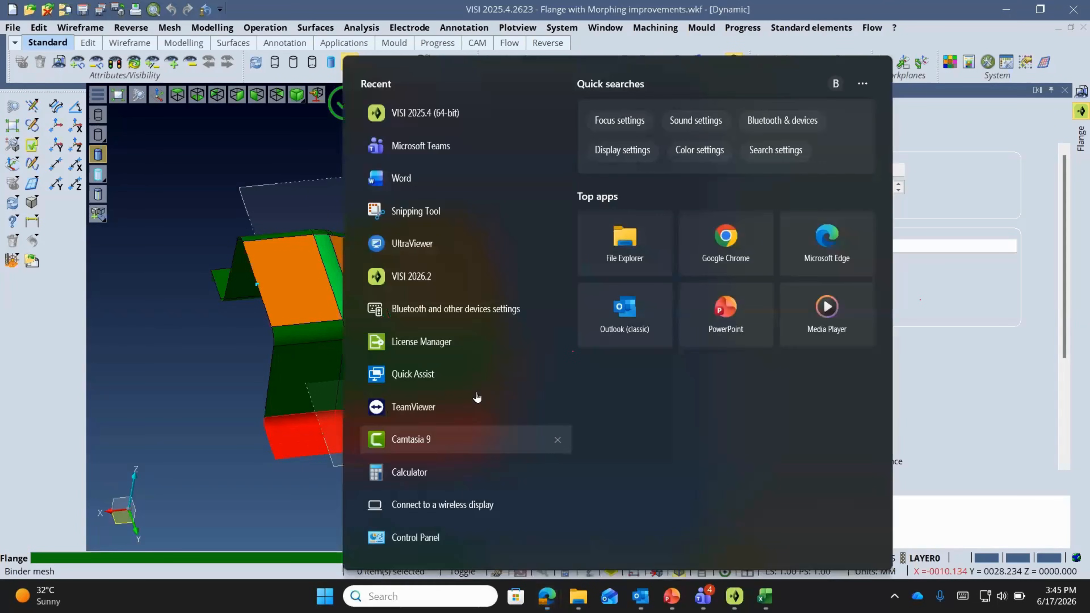
left_click(266, 142)
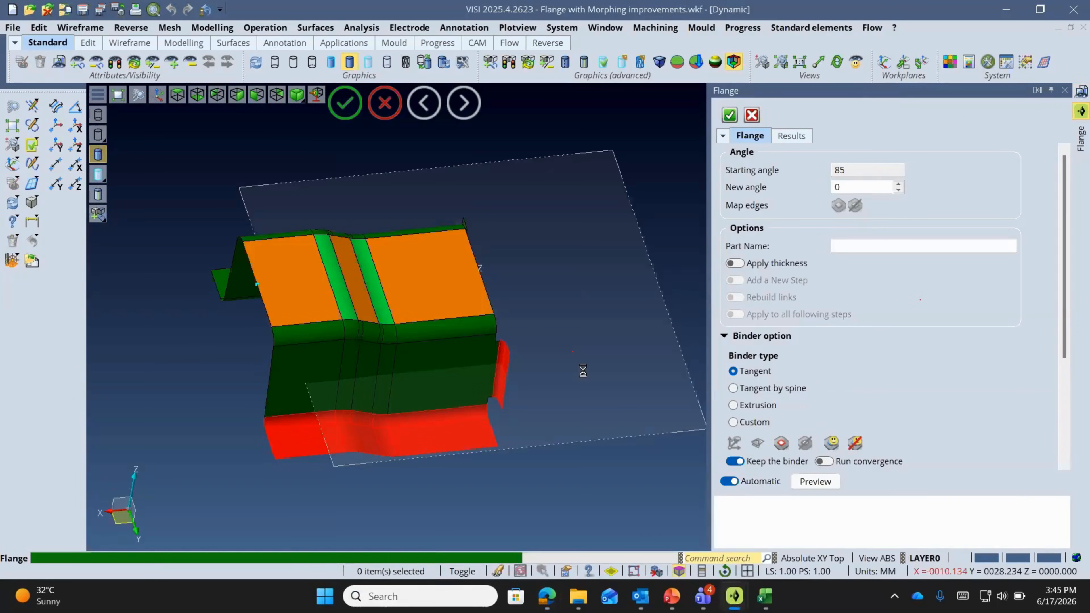
- Examine the unfolded wall with its morphed lower flange and side tab against the original part, and cancel the flange command
scroll(592, 386, "down", 3)
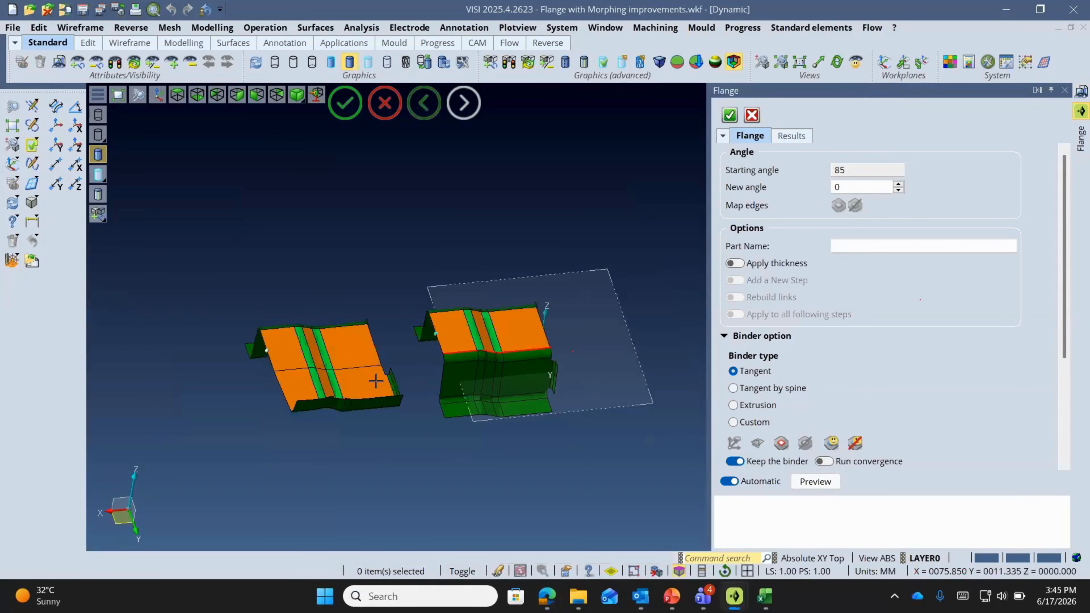
scroll(375, 380, "up", 4)
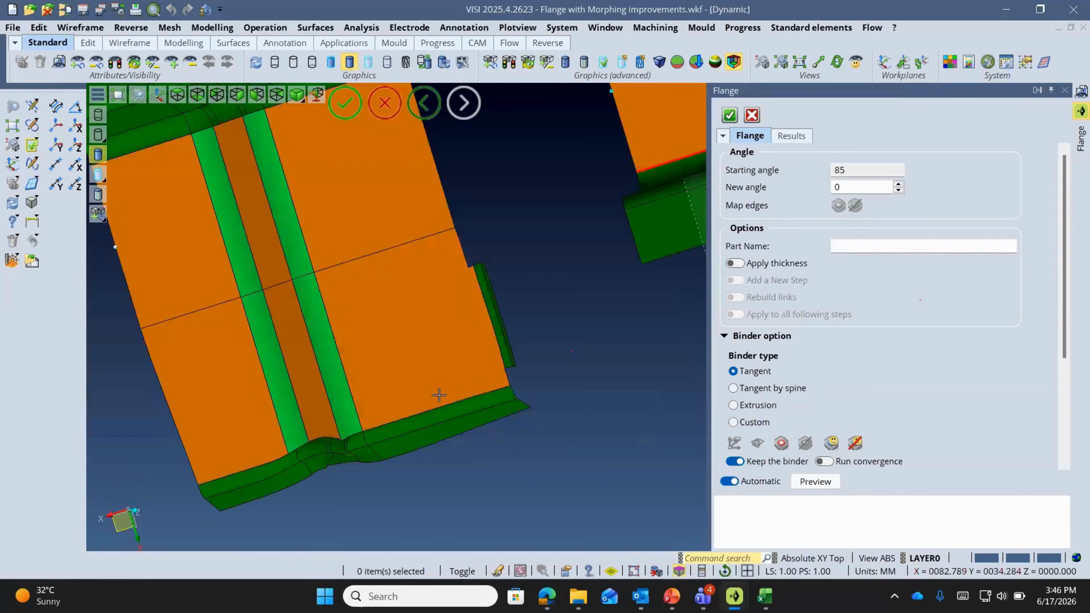
scroll(439, 395, "down", 2)
middle_click_drag(439, 395, 455, 350)
middle_click_drag(356, 397, 322, 377)
scroll(322, 378, "down", 2)
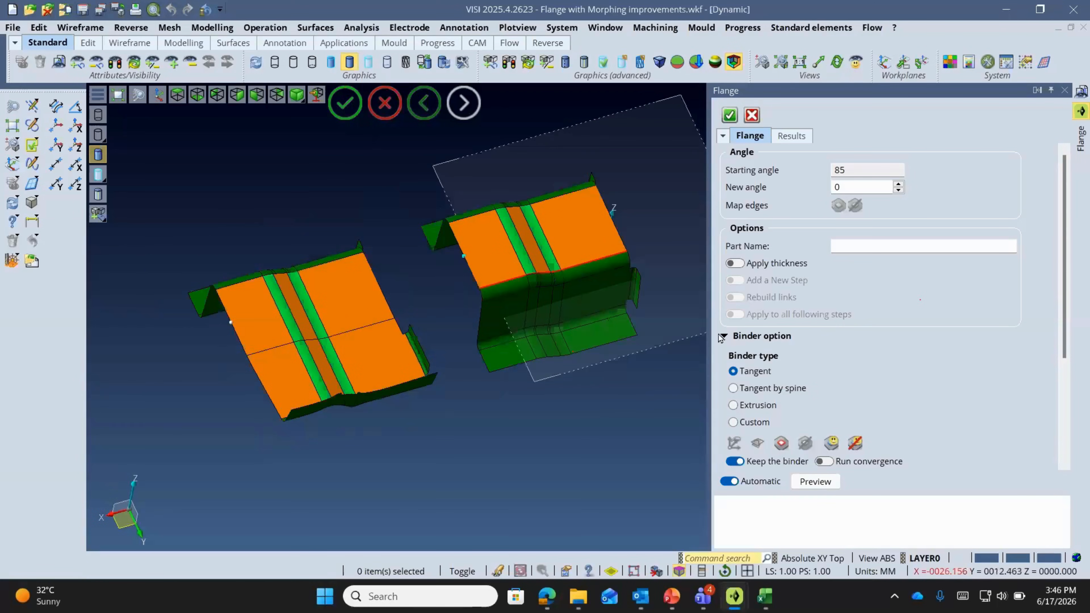
scroll(667, 294, "up", 1)
scroll(584, 263, "down", 2)
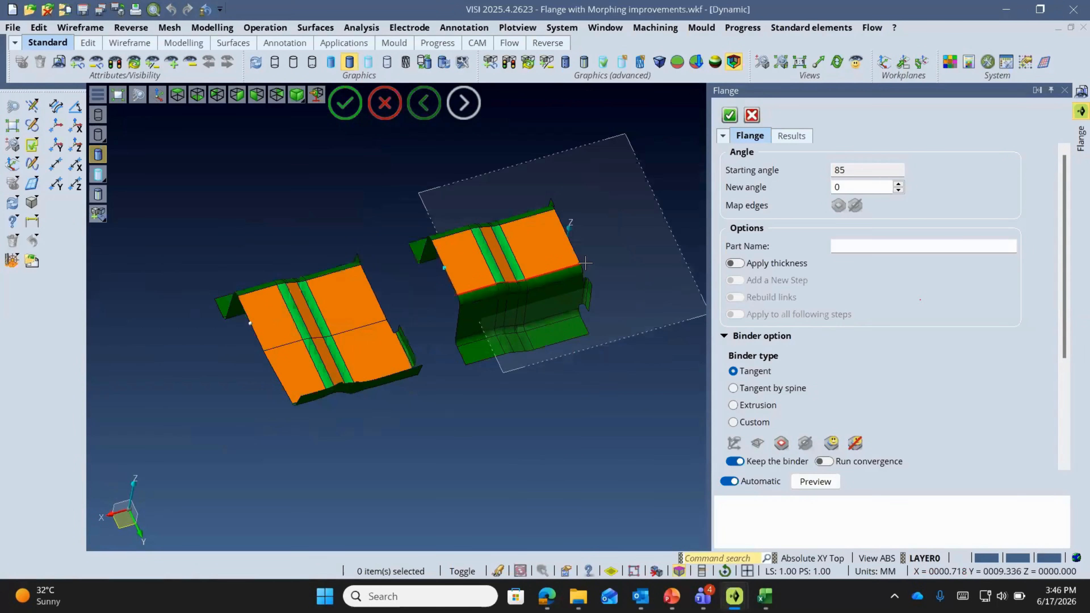
scroll(584, 263, "up", 2)
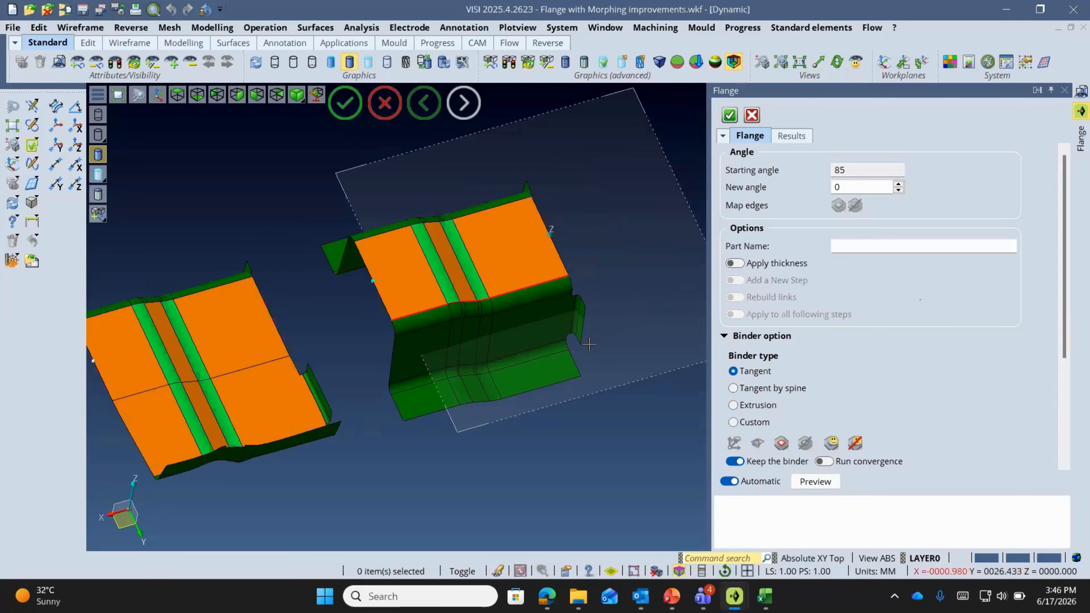
left_click(387, 116)
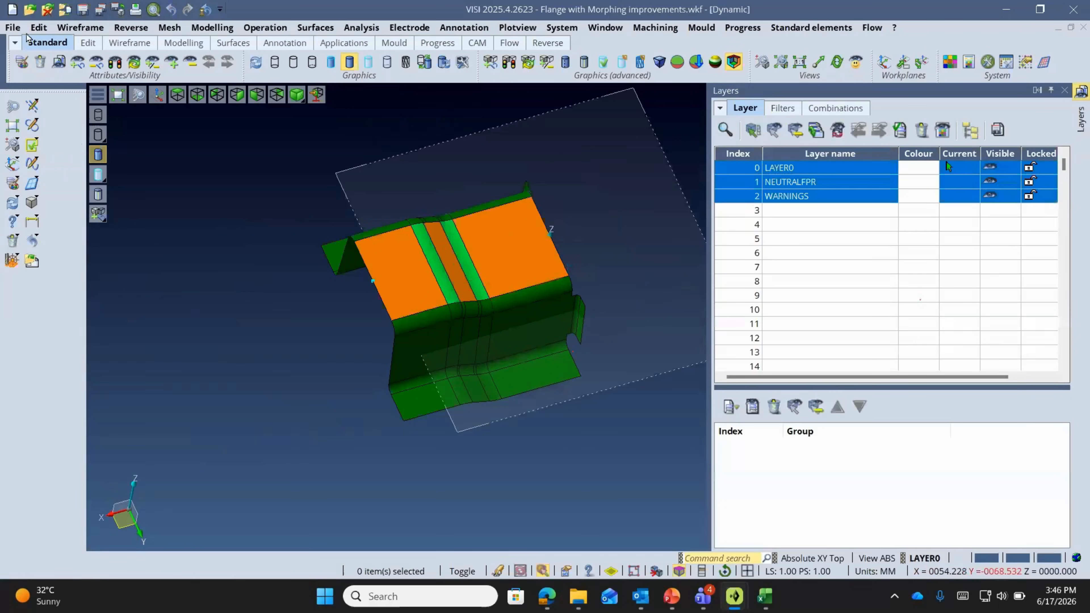
- Start a new document without saving the flange part and load Blank-Example1.wkf from the 04.VISI Blank folder
left_click(13, 27)
left_click(28, 47)
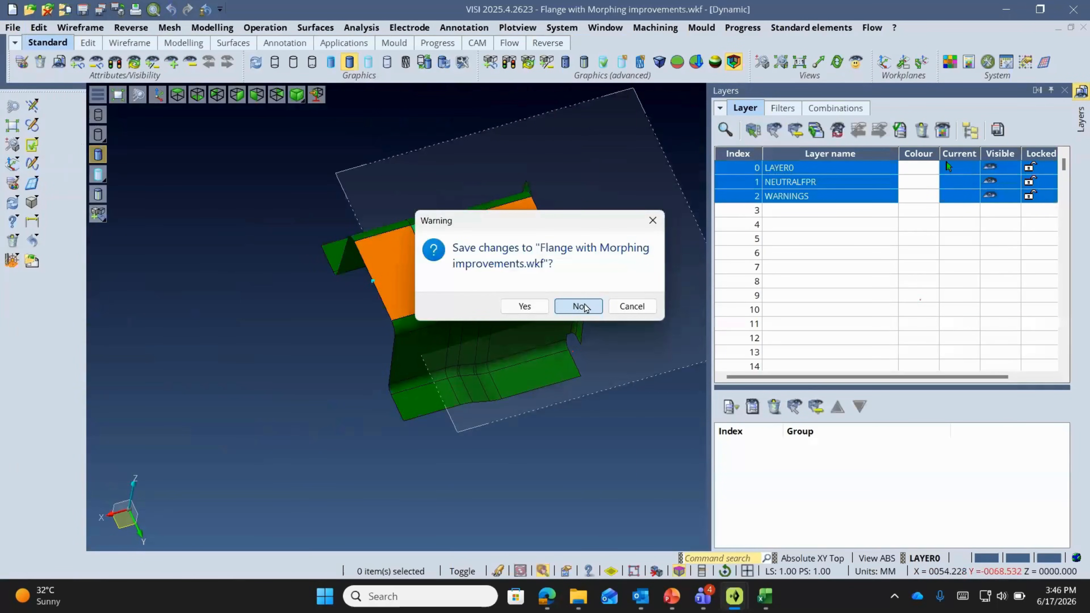
key("Return")
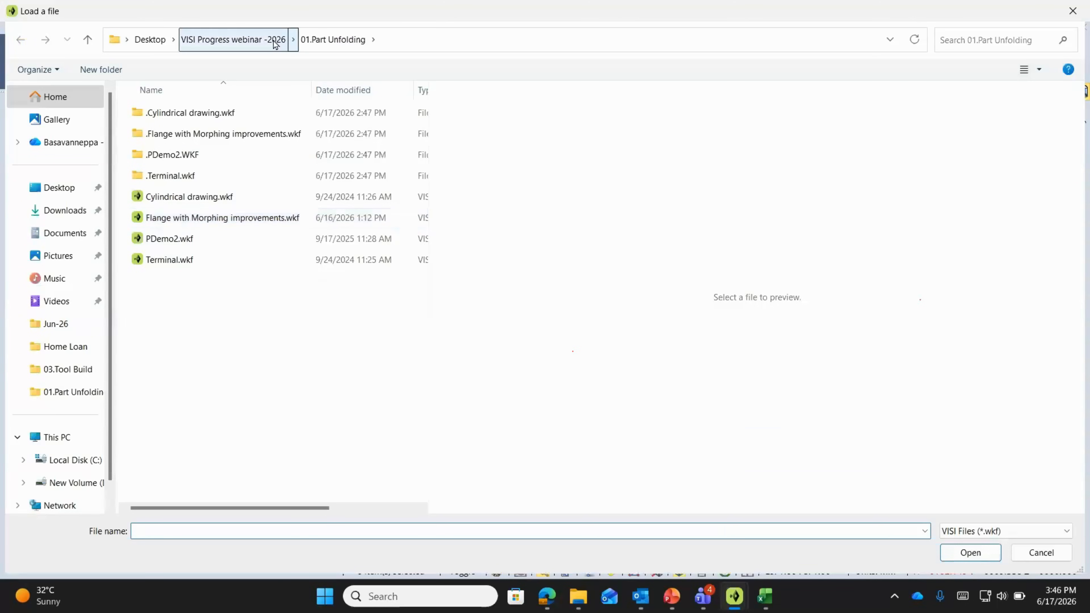
left_click(275, 41)
double_click(185, 177)
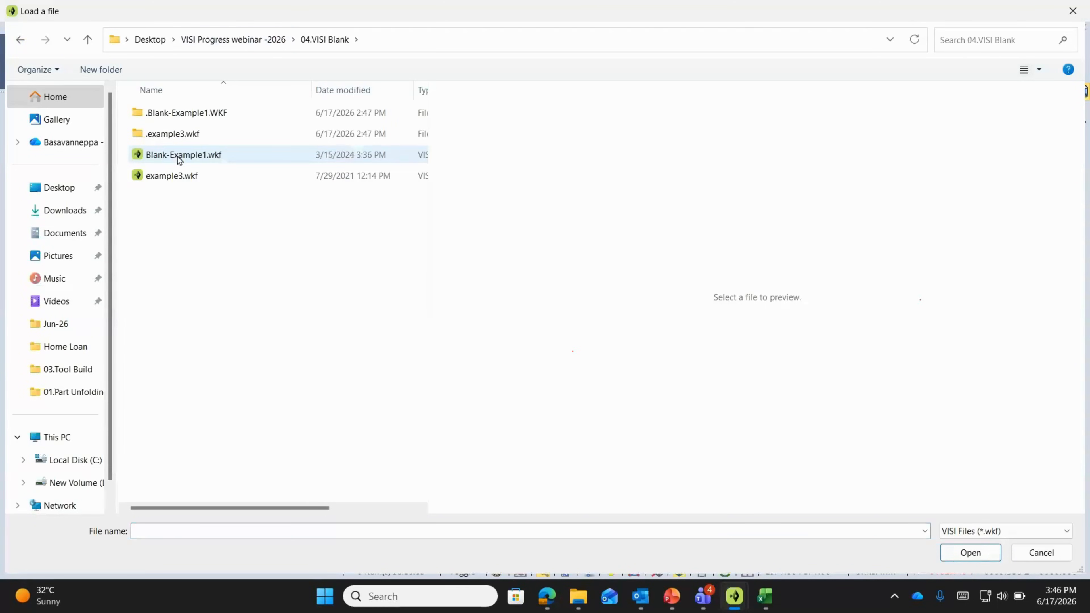
left_click(180, 157)
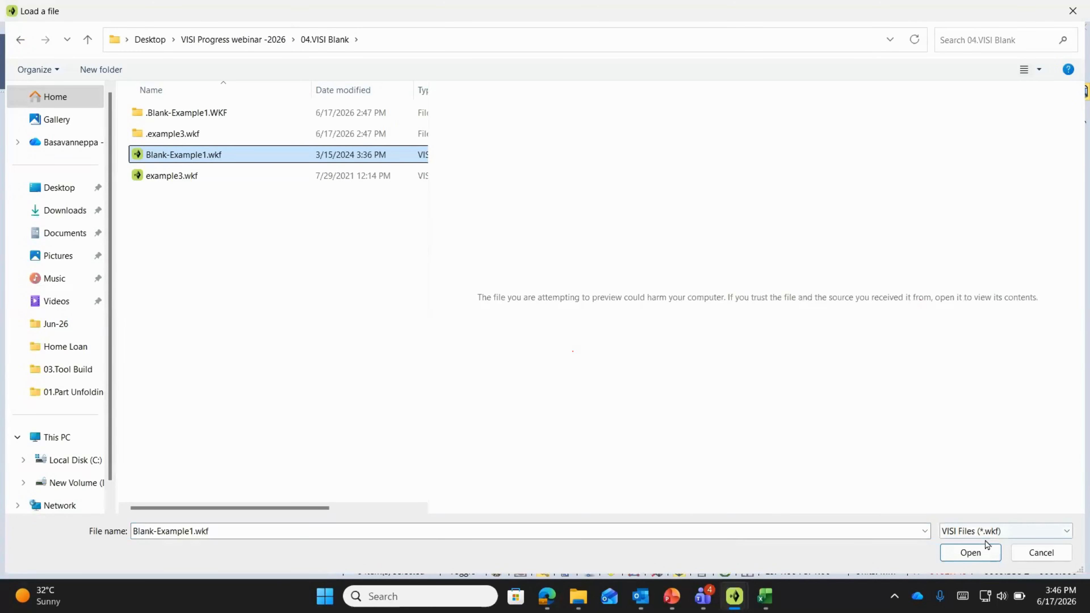
left_click(982, 549)
left_click(668, 286)
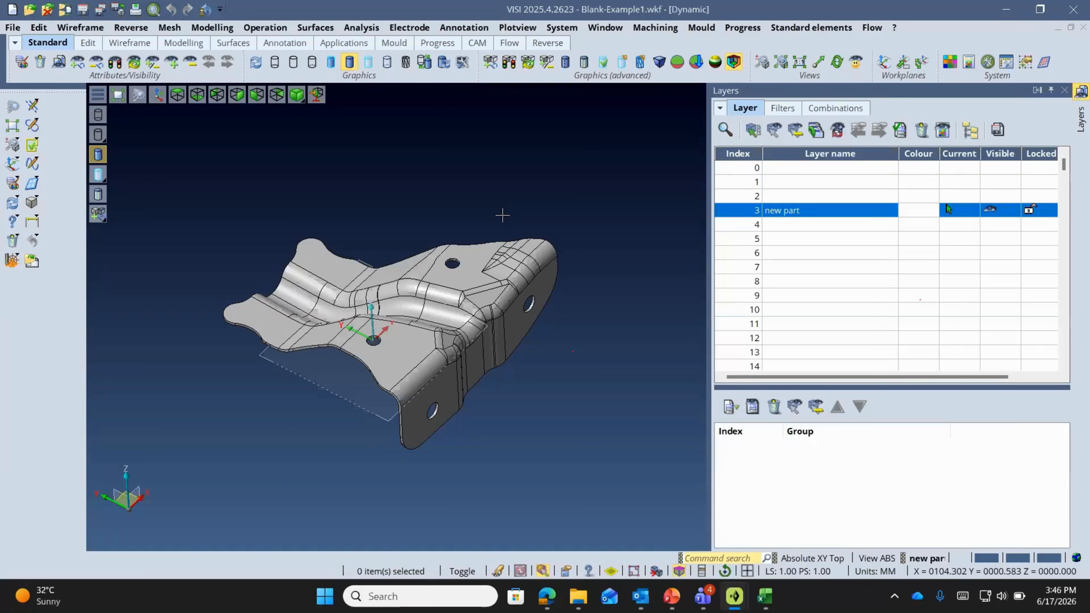
- Start a VISI Blank calculation of the bracket from its raised flat face with the hole
left_click(731, 28)
mouse_move(766, 52)
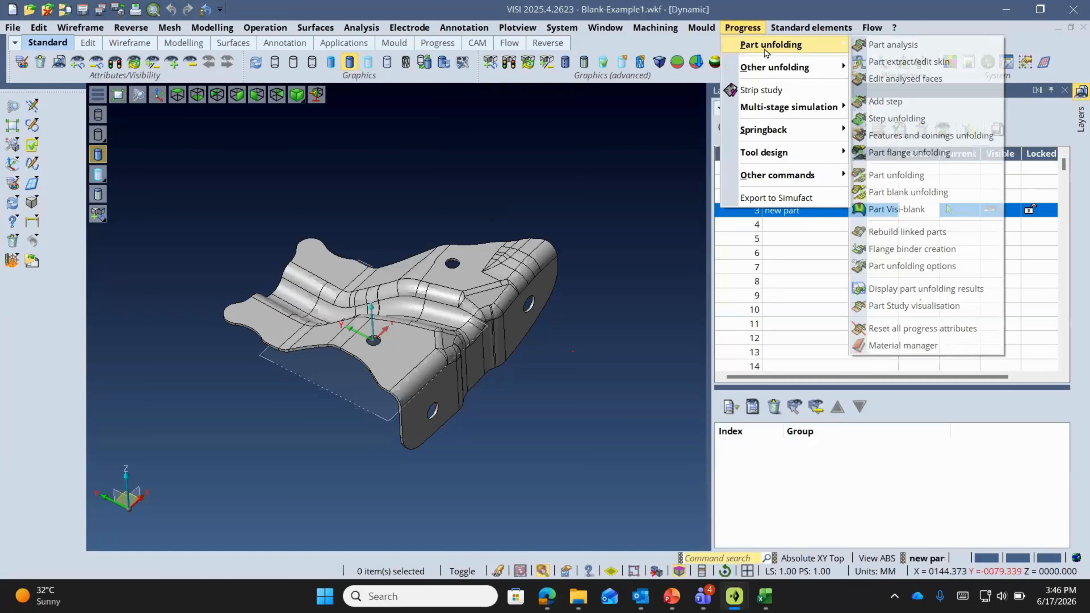
left_click(932, 210)
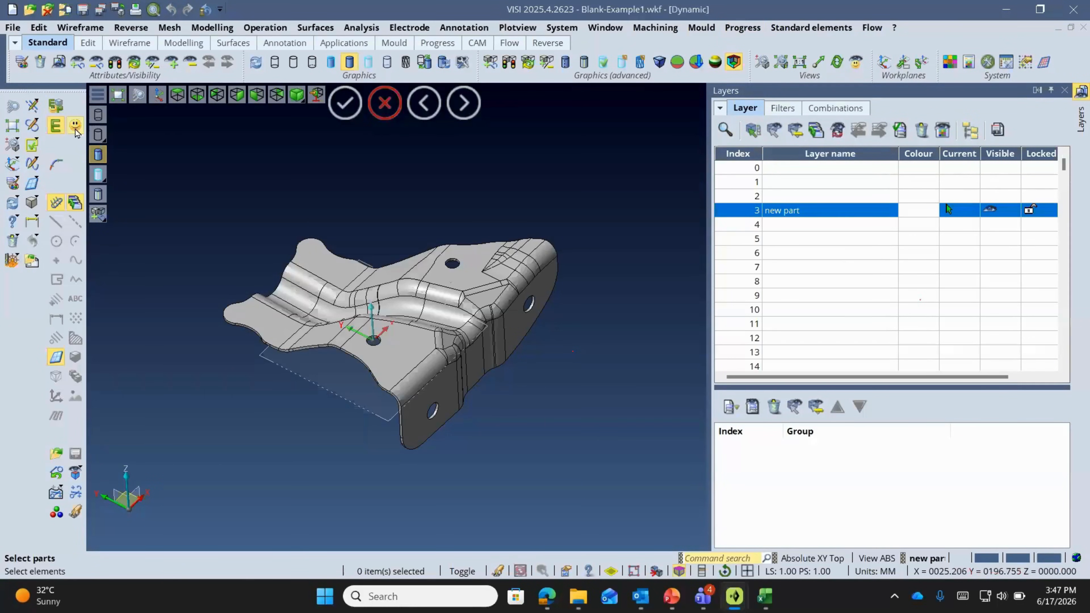
left_click(76, 127)
left_click(440, 275)
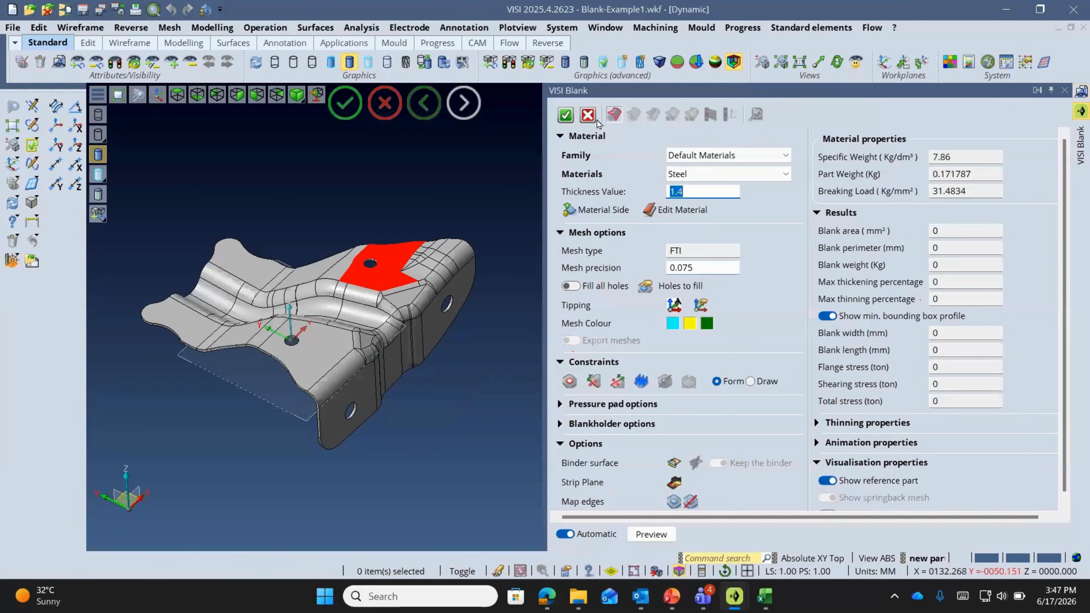
- Compute the blank with the Stainless Steel material family, continuing despite the small radius, and enable mesh export
left_click(695, 161)
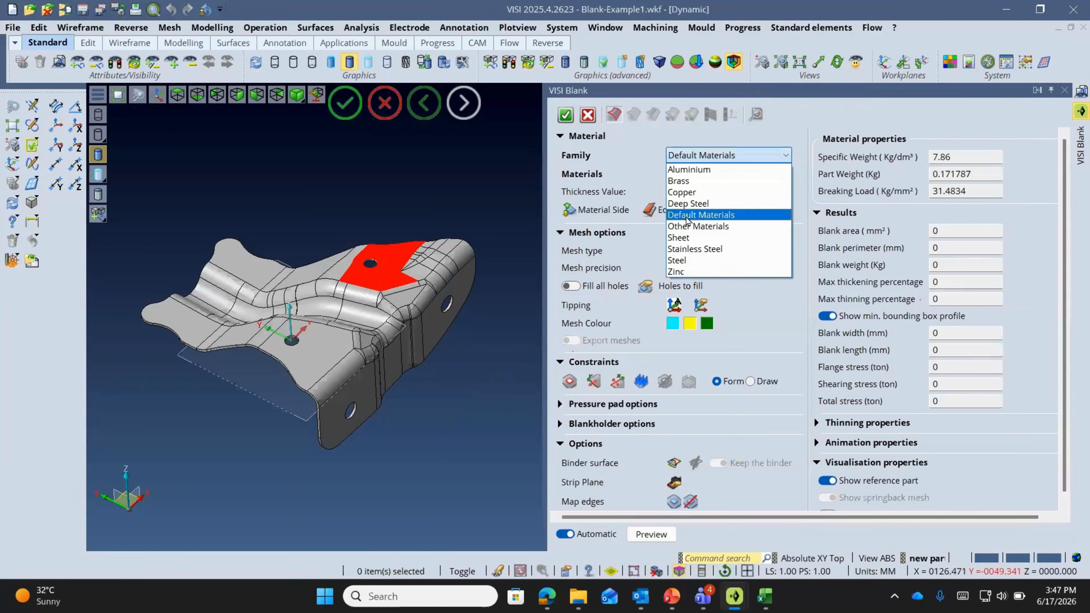
left_click(686, 250)
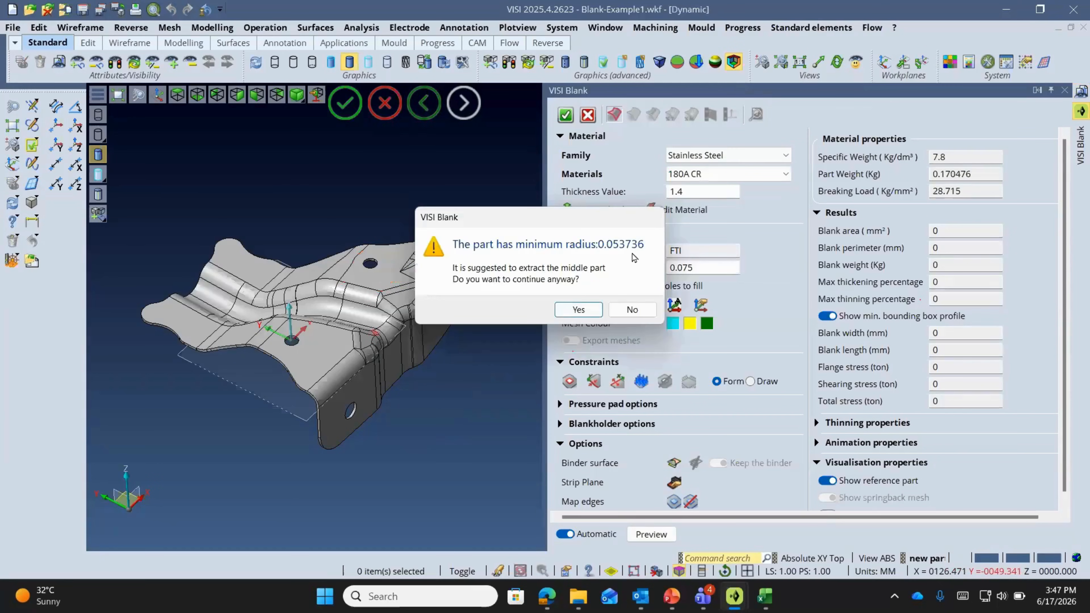
key("Return")
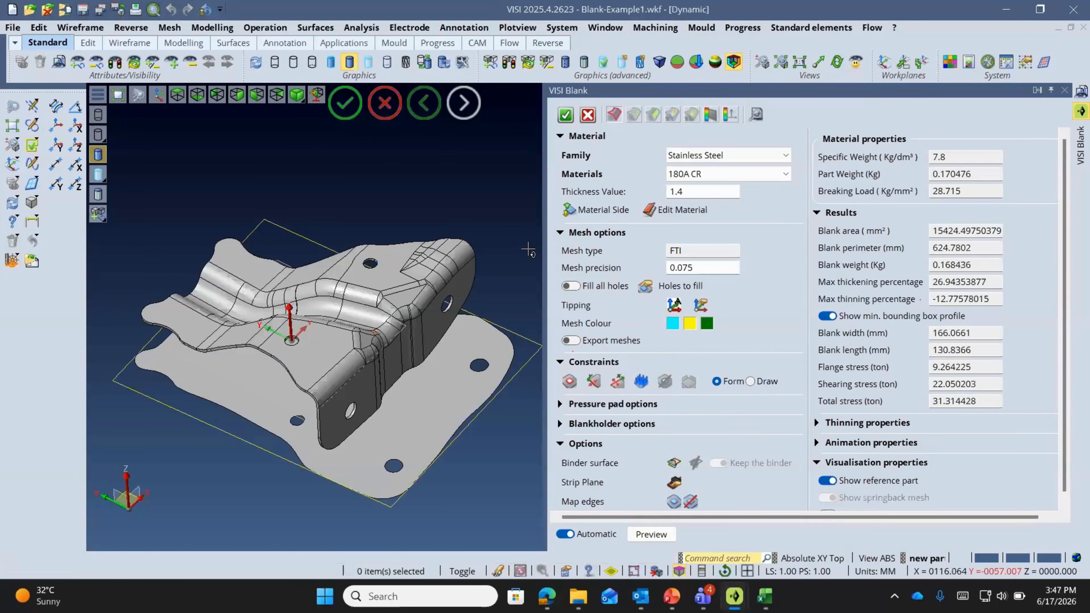
scroll(359, 325, "up", 2)
scroll(394, 324, "down", 2)
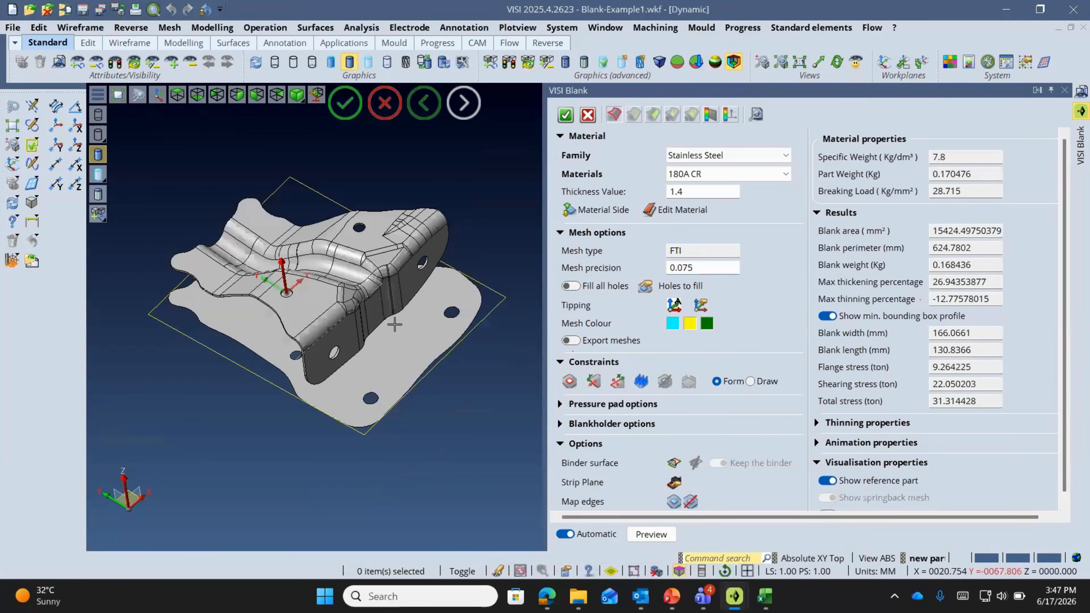
scroll(393, 324, "up", 1)
left_click(571, 342)
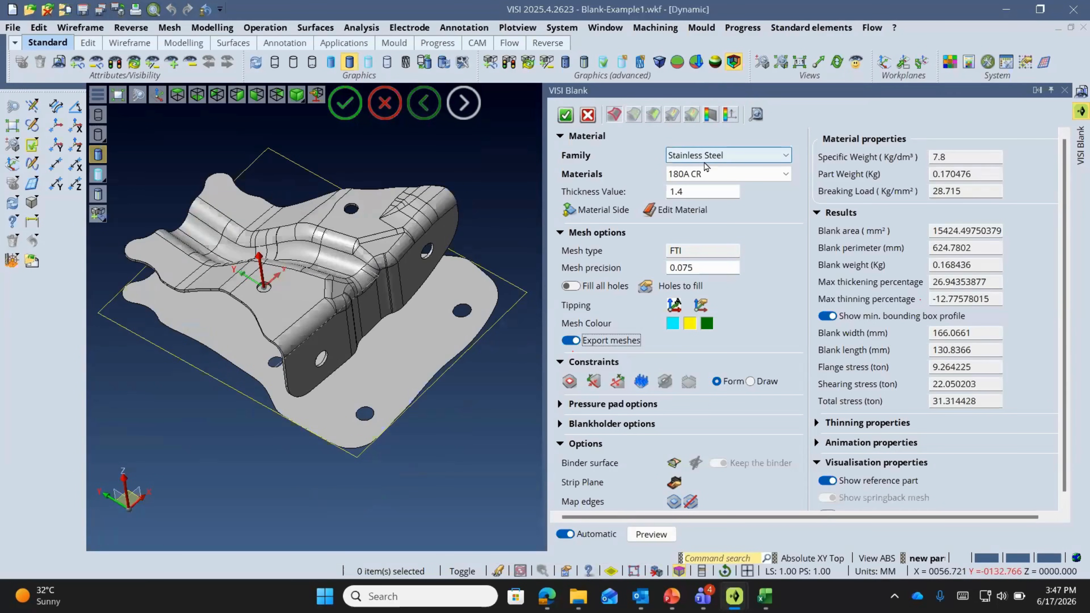
- Show the thinning map on the formed part, play its forming animation and stop it
left_click(672, 115)
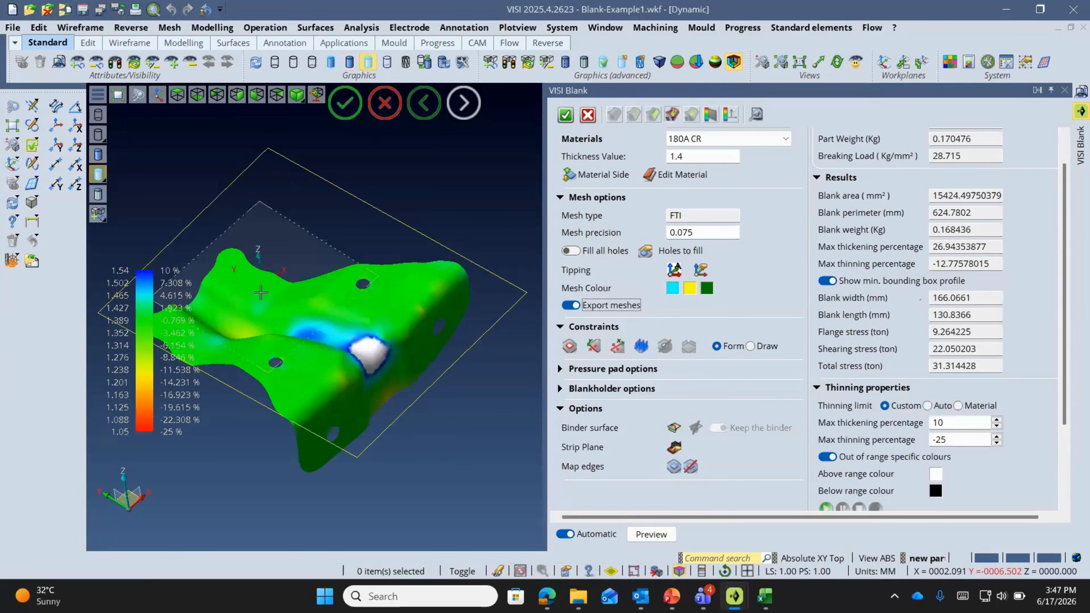
scroll(260, 292, "down", 2)
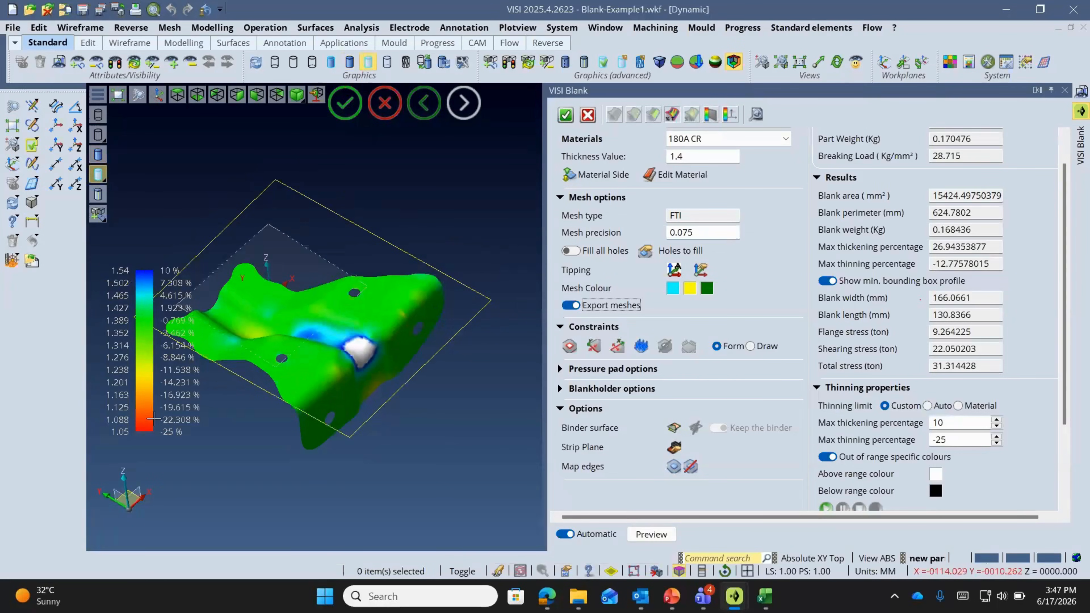
left_click(826, 506)
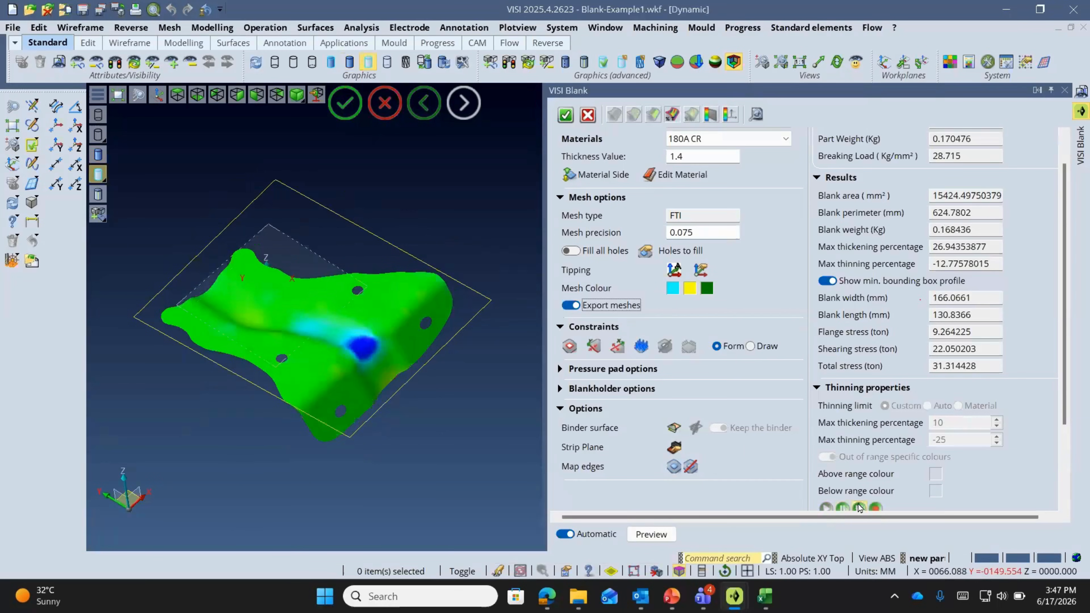
left_click(859, 507)
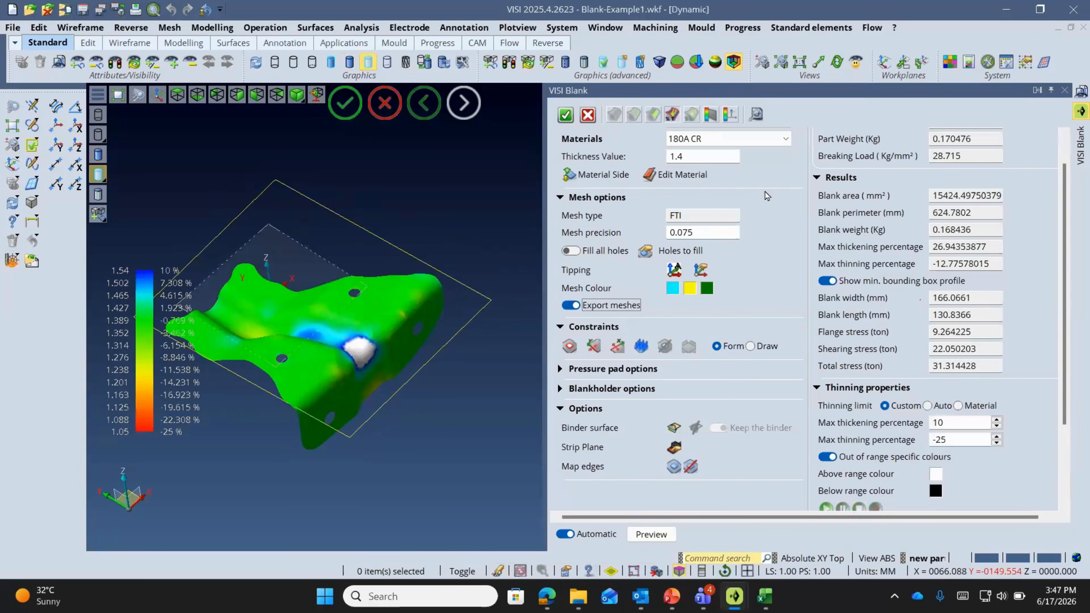
- Display the formability zones on the part and generate the HTML result report, replacing the existing Blank-Example1_Blank.html, and close it
left_click(712, 115)
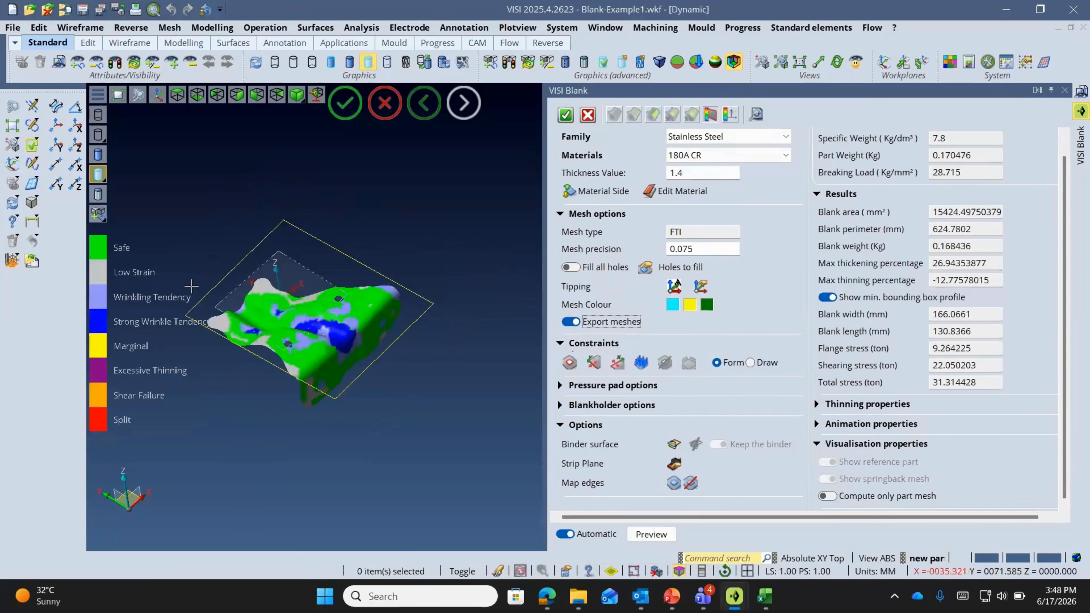
scroll(192, 286, "up", 2)
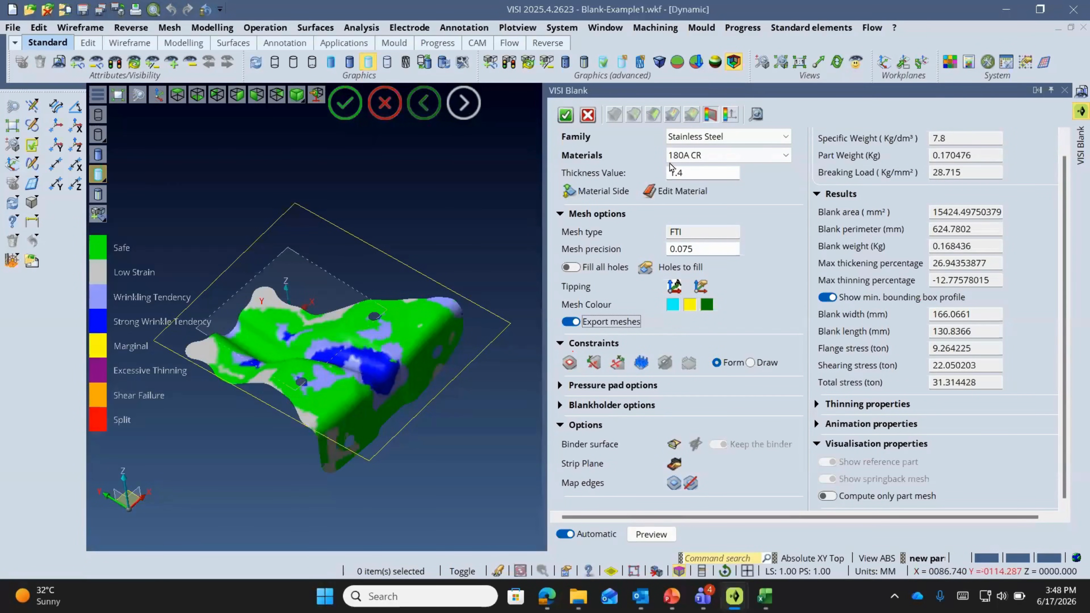
left_click(756, 114)
left_click(760, 123)
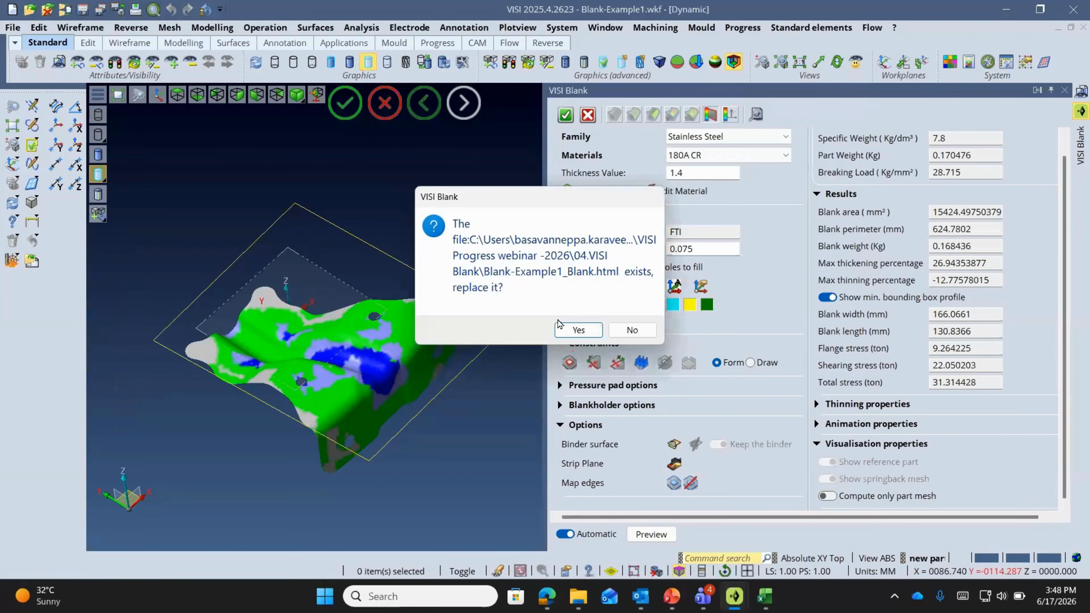
left_click(560, 327)
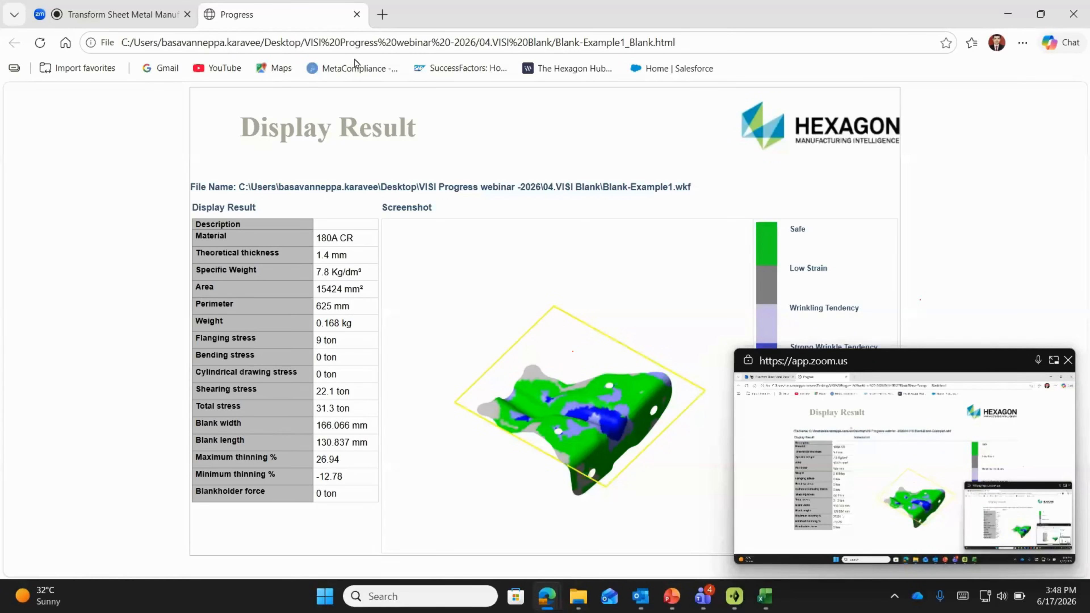
left_click(355, 17)
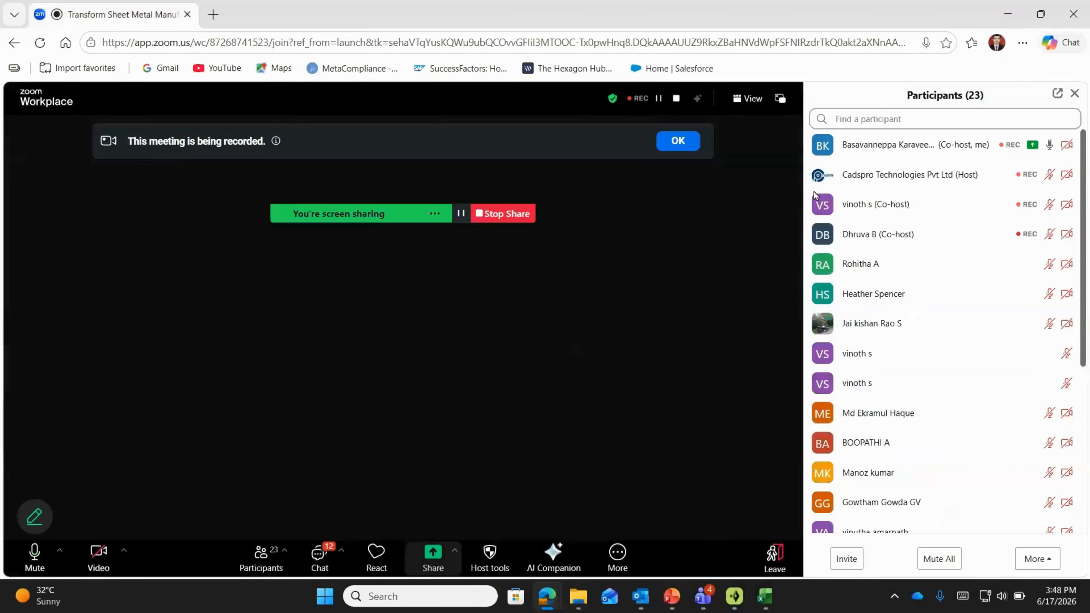
left_click(1006, 16)
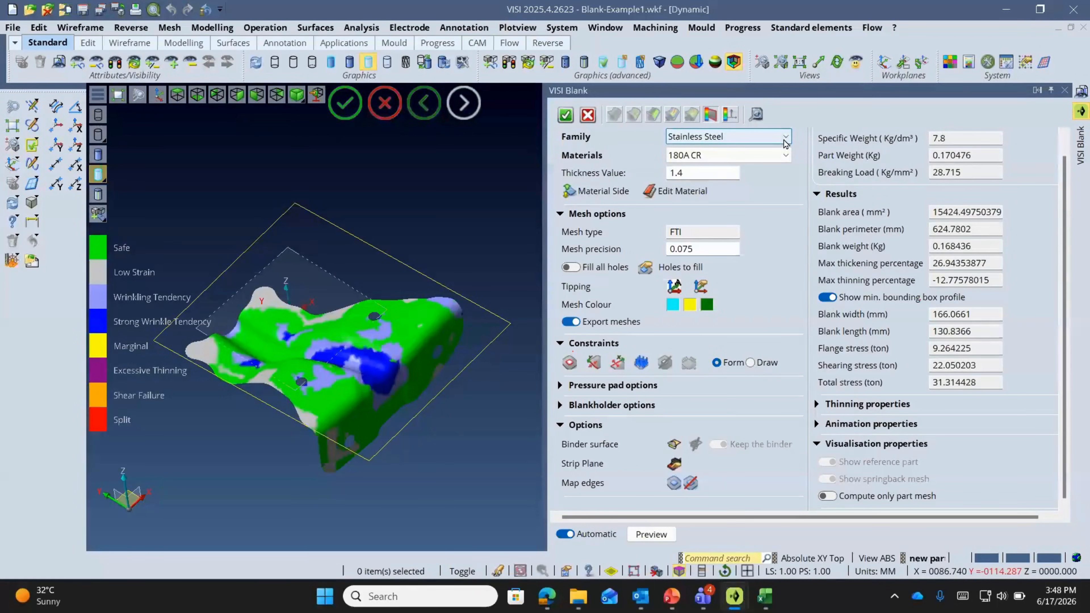
- Examine the major and minor strain diagram, and inspect the formability zones on the part from several sides
left_click(730, 114)
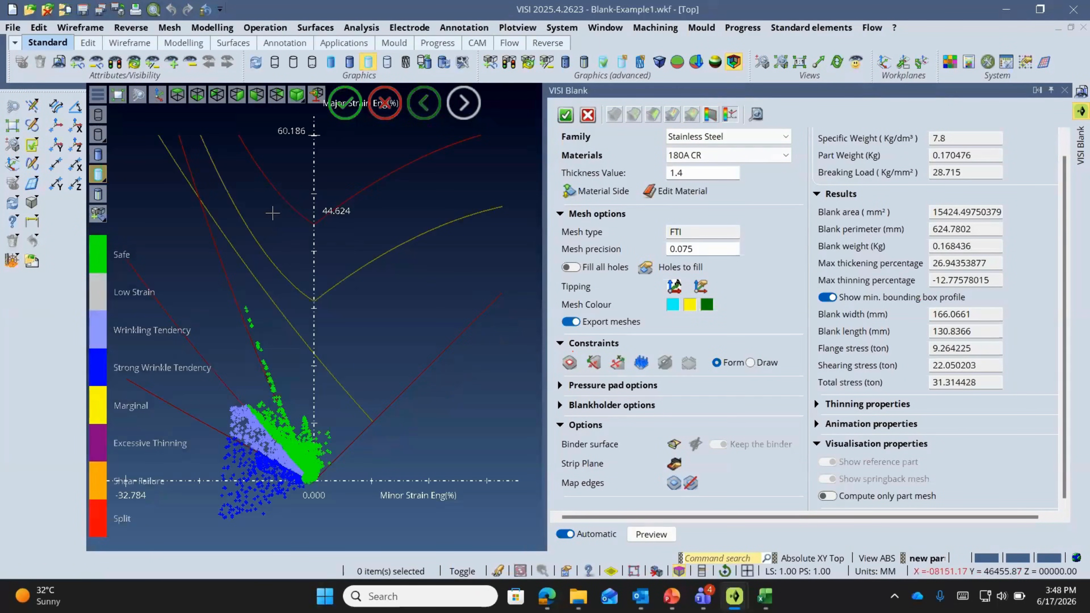
scroll(333, 334, "down", 2)
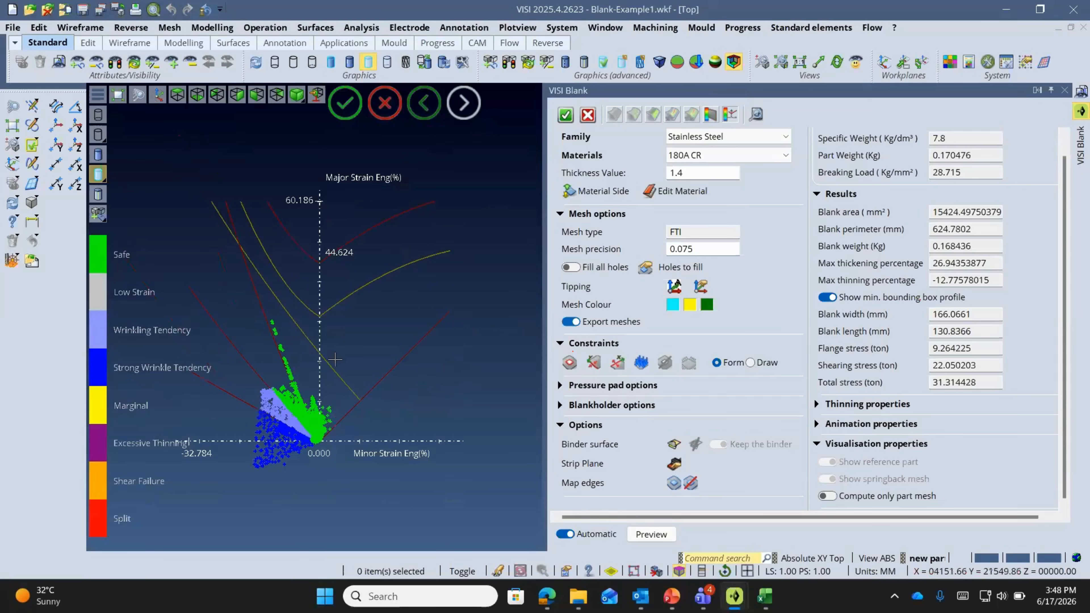
left_click(712, 117)
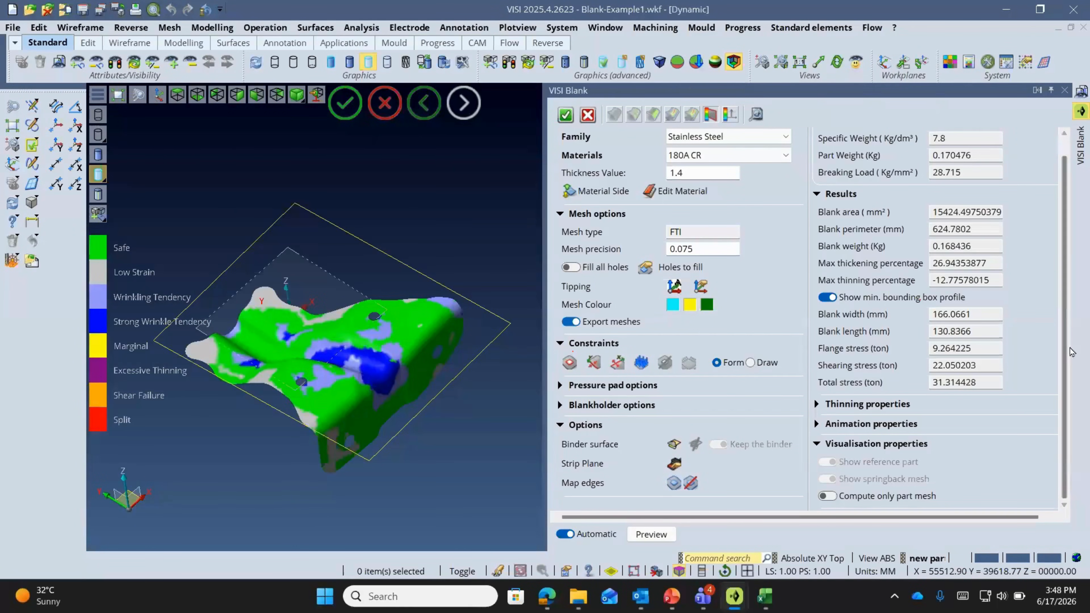
scroll(392, 370, "up", 2)
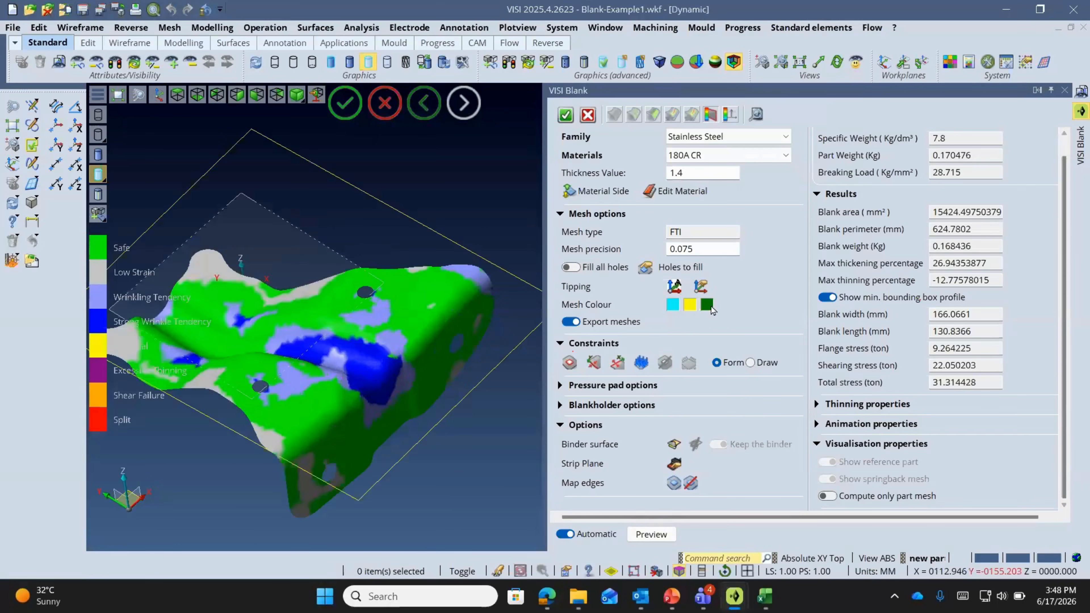
middle_click_drag(460, 325, 485, 293)
scroll(384, 292, "down", 3)
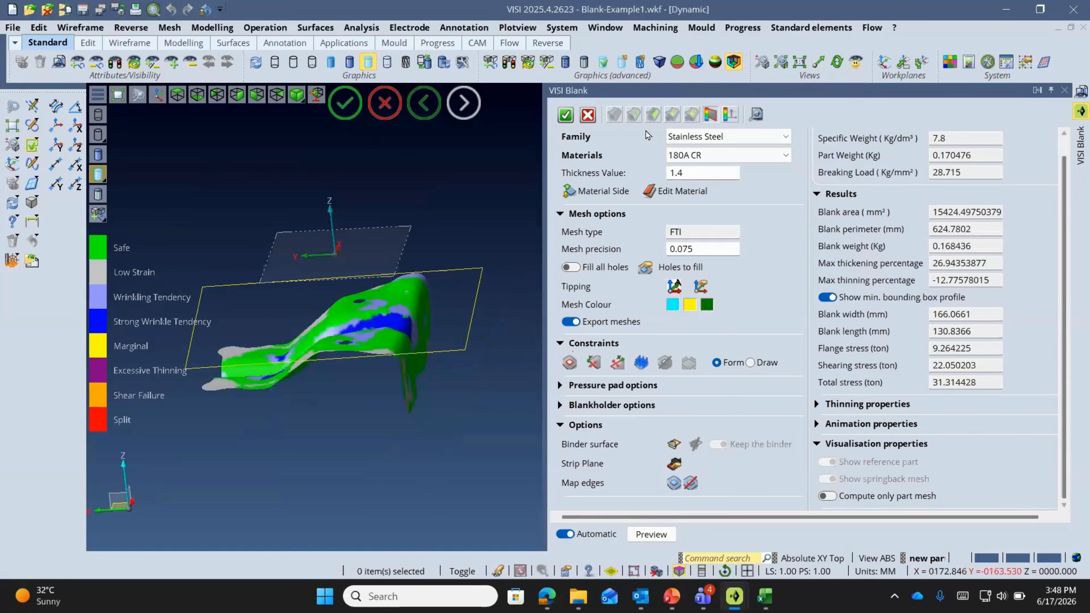
scroll(389, 352, "up", 2)
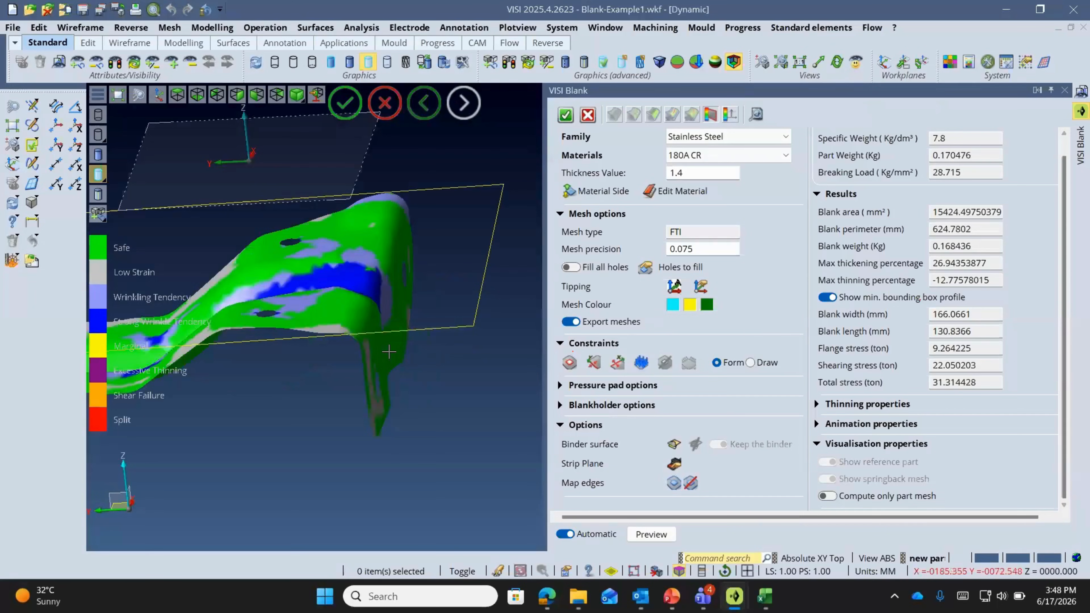
middle_click_drag(389, 351, 287, 250)
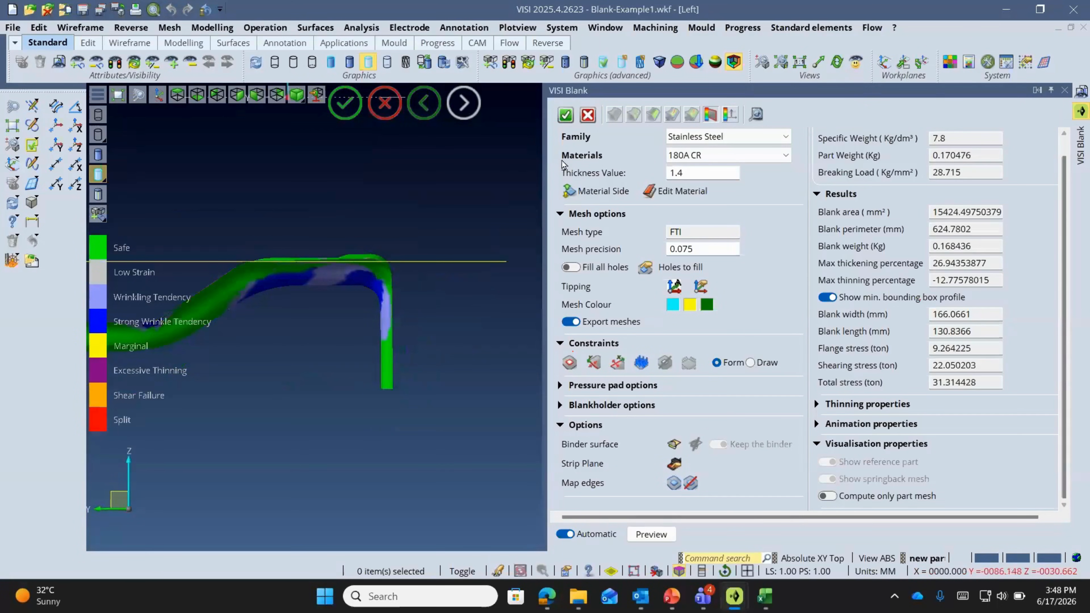
- Accept the blank with its exported meshes and hide the original part over the meshes at the bent flange
left_click(566, 116)
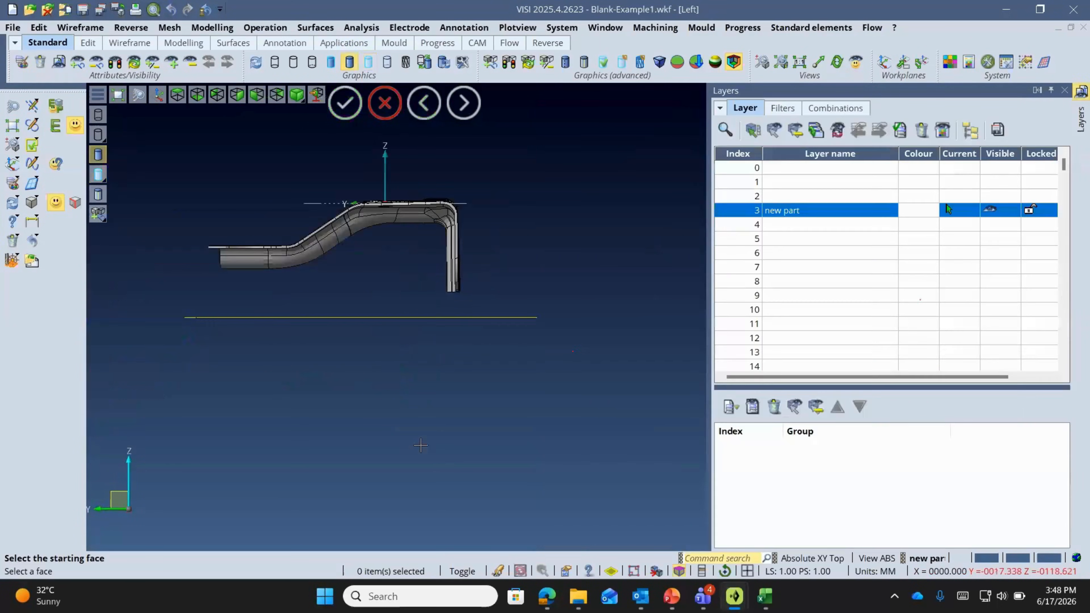
middle_click_drag(421, 446, 413, 325)
scroll(413, 325, "up", 5)
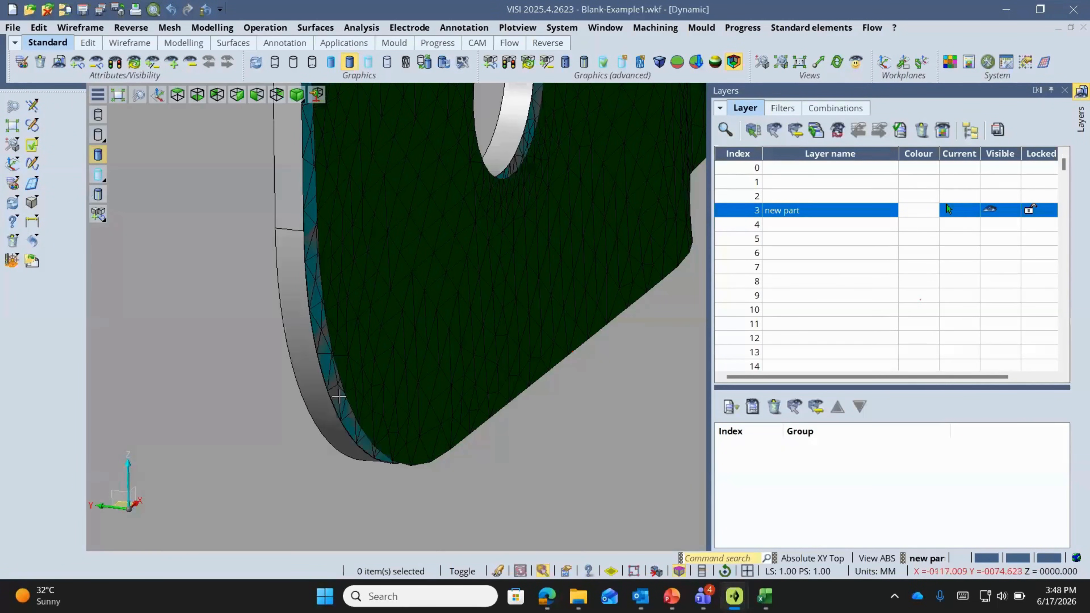
left_click(96, 62)
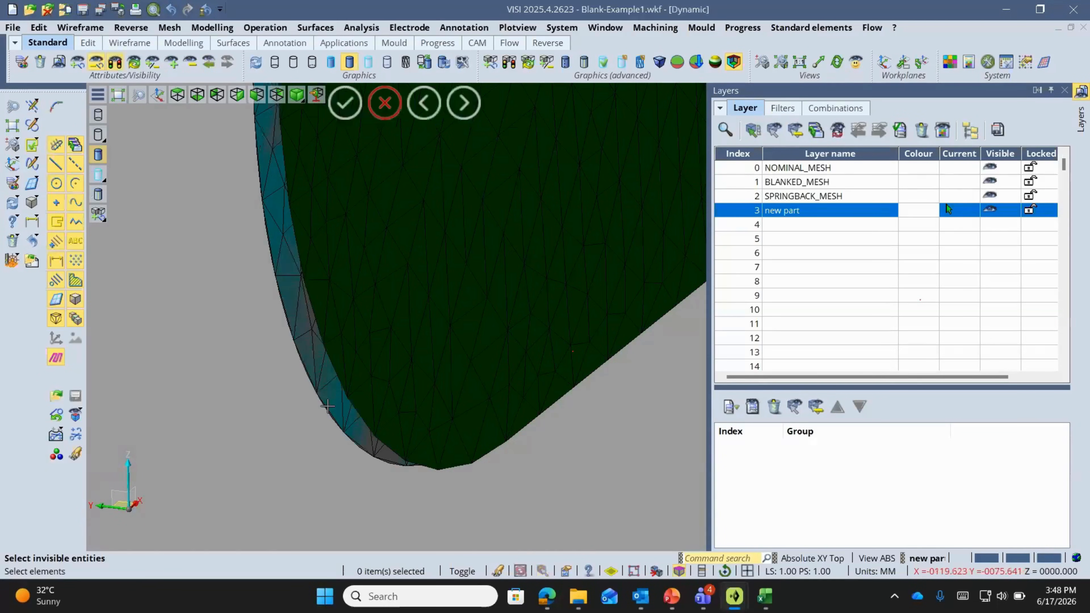
middle_click_drag(325, 372, 352, 345)
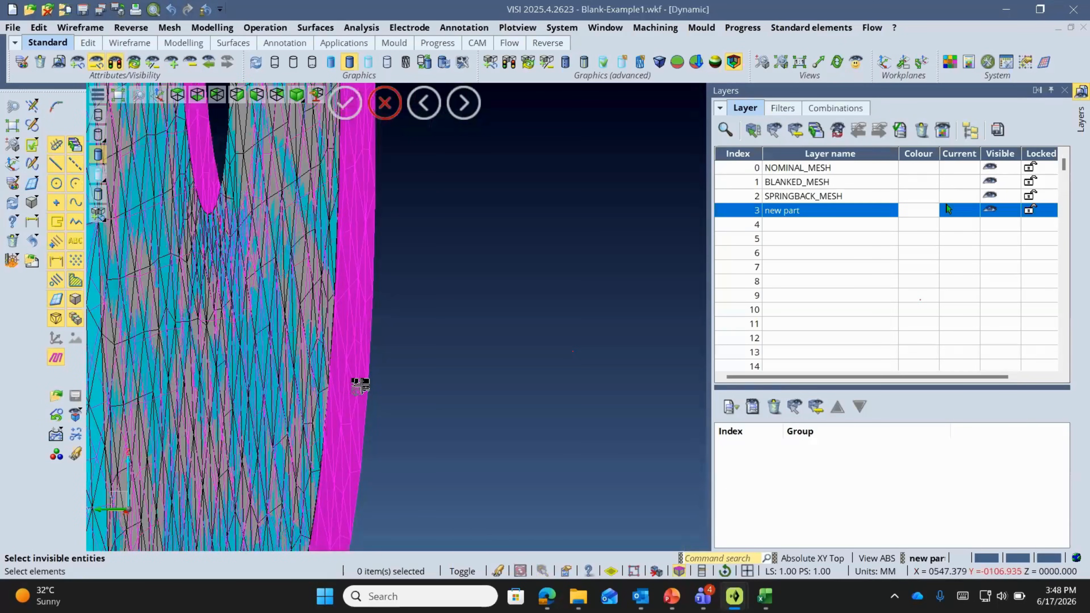
scroll(578, 489, "down", 5)
left_click(391, 104)
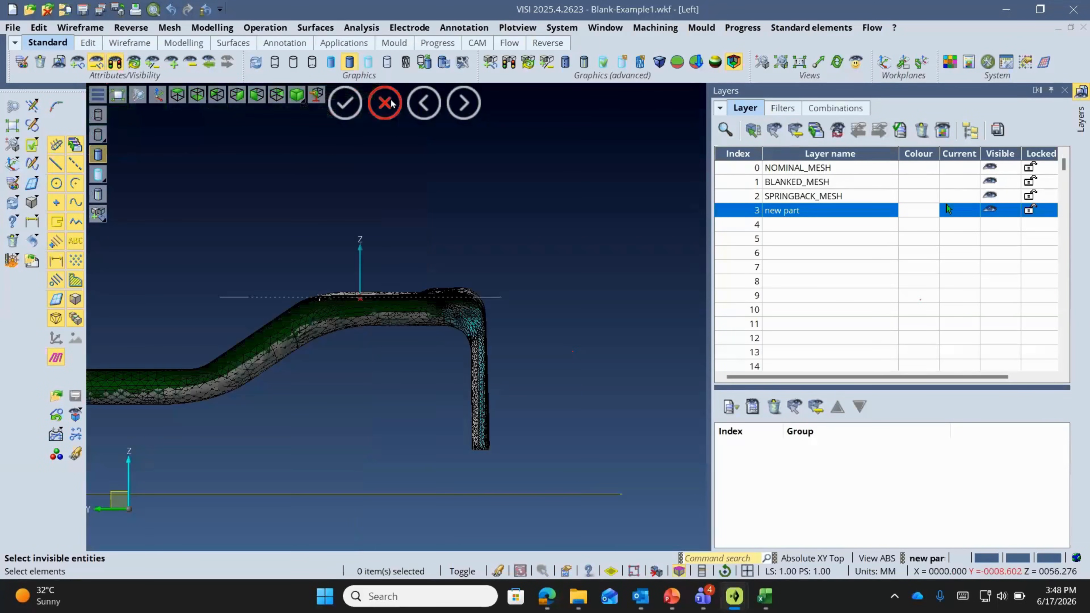
- Start springback compensation by finite analysis and select the formed part as the entity to change
left_click(741, 28)
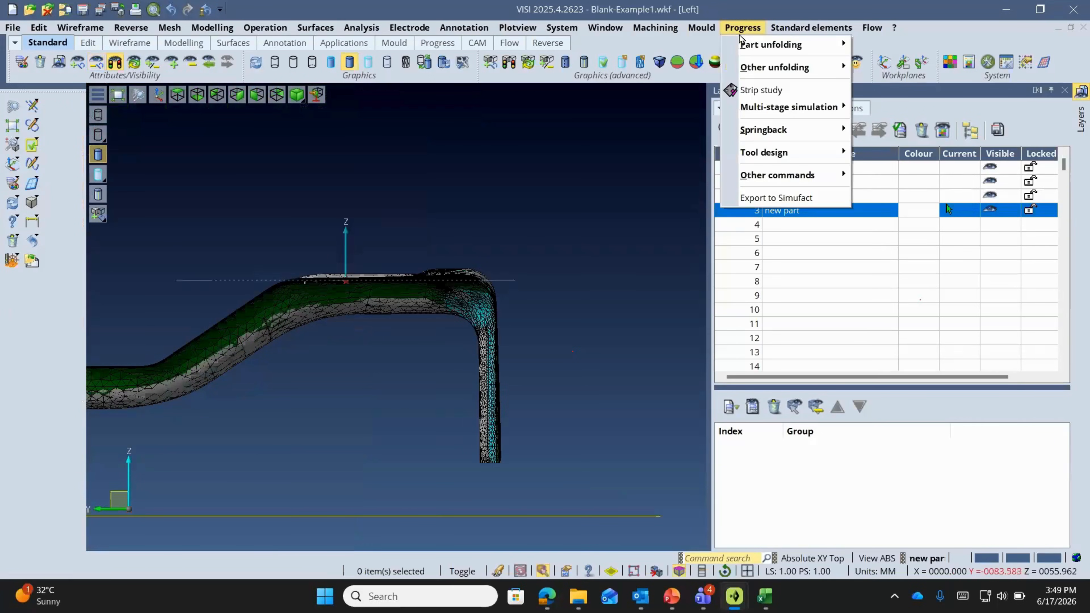
mouse_move(747, 53)
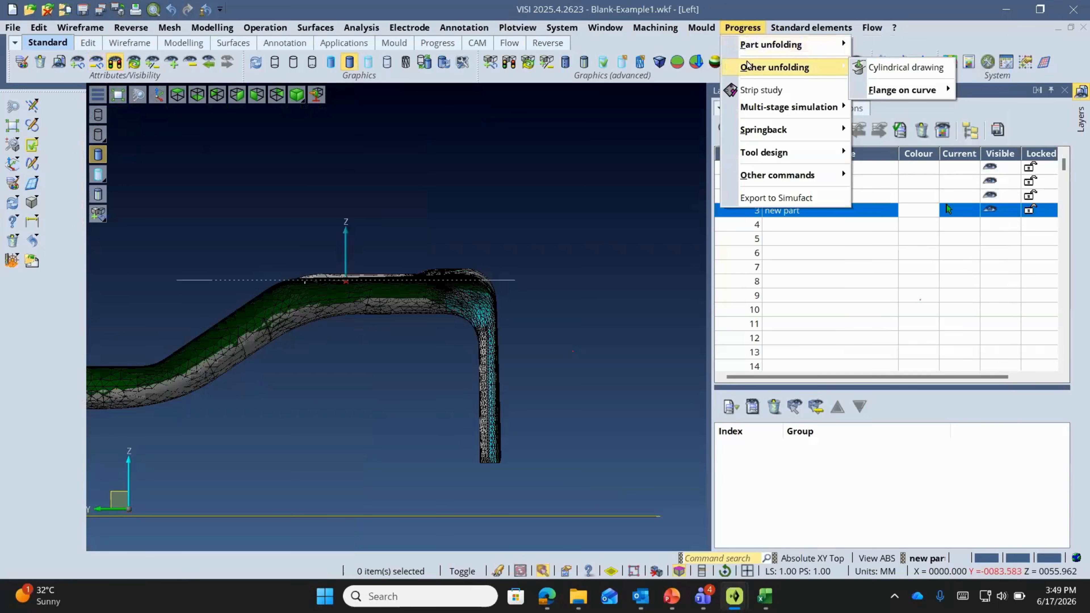
mouse_move(772, 129)
left_click(919, 148)
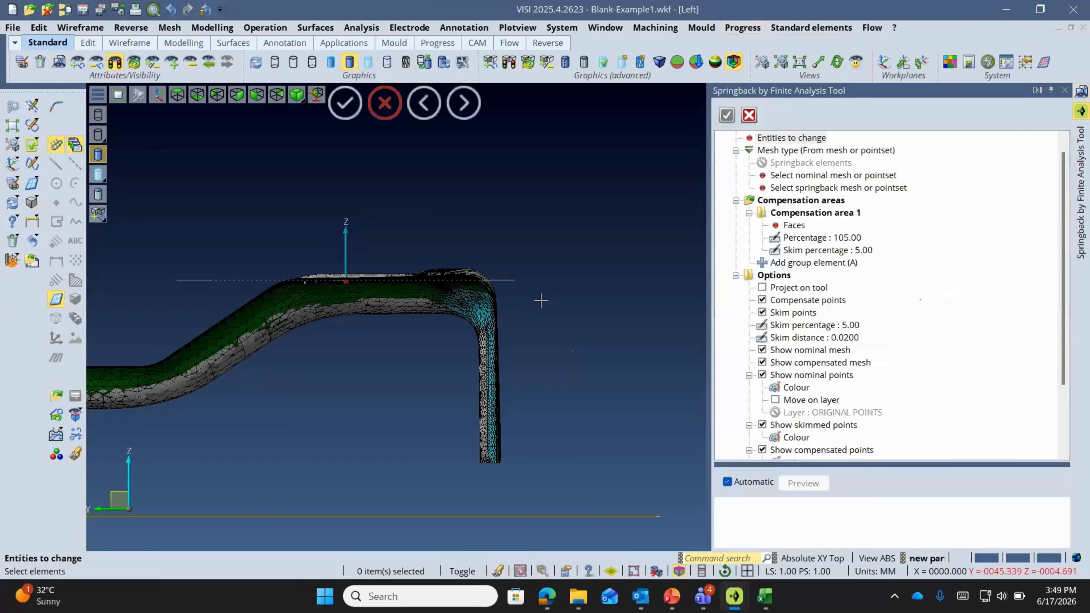
scroll(540, 300, "down", 3)
left_click(395, 331)
scroll(561, 387, "up", 2)
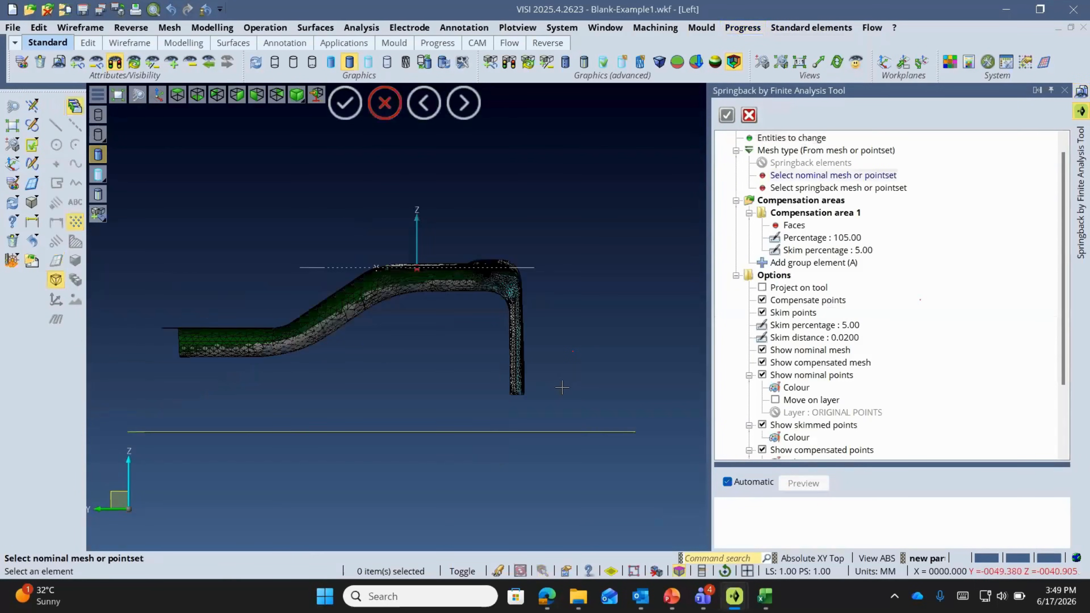
- Choose the nominal and springback meshes at the bent flange, and select all faces of the part for compensation area 1
middle_click_drag(562, 387, 507, 398)
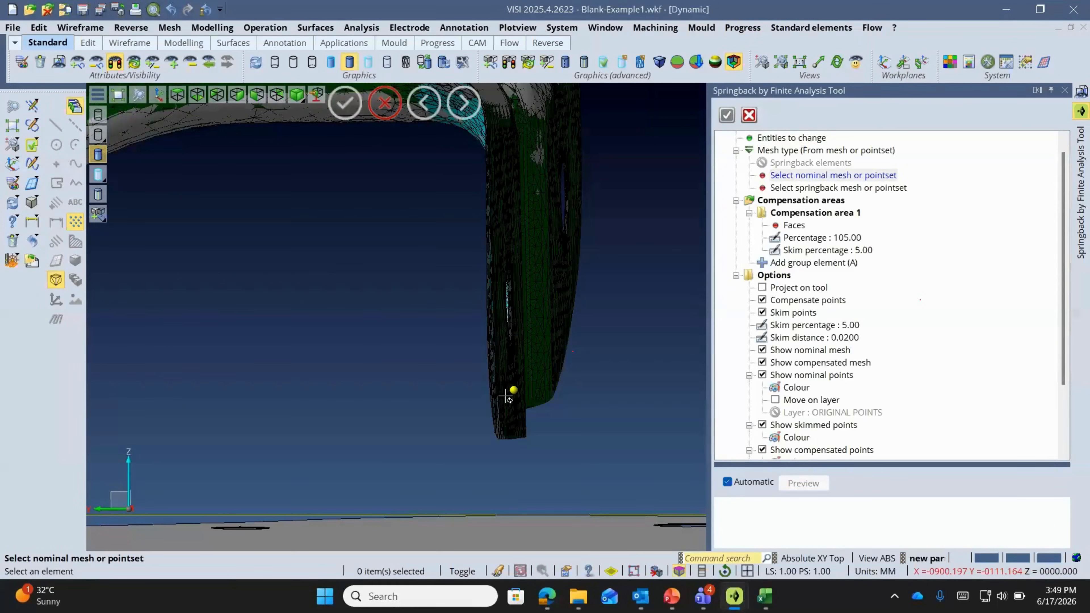
scroll(508, 398, "up", 4)
left_click(447, 413)
left_click(502, 395)
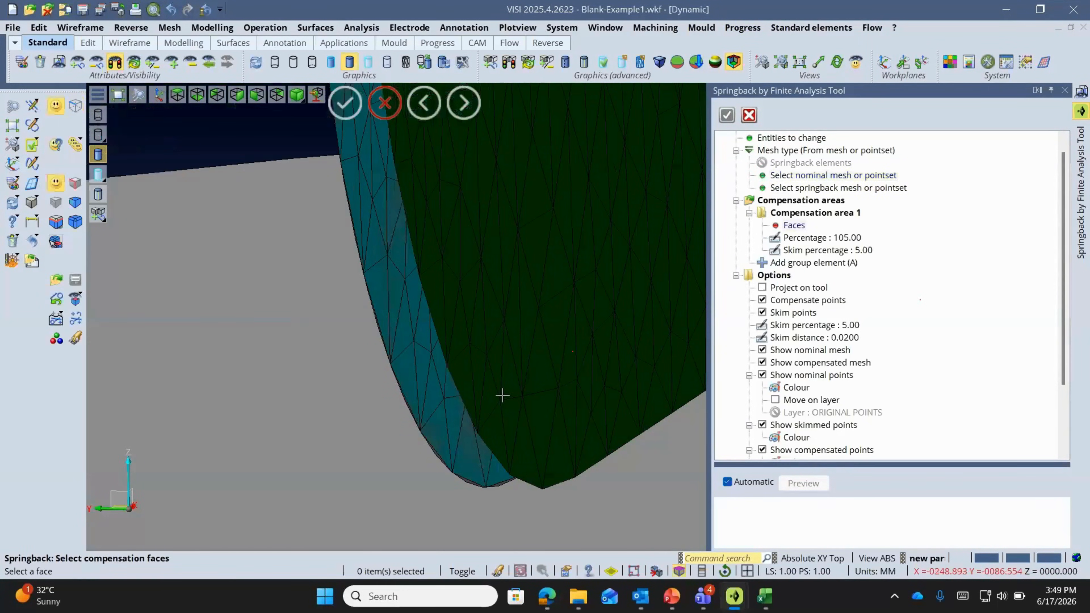
scroll(502, 395, "down", 5)
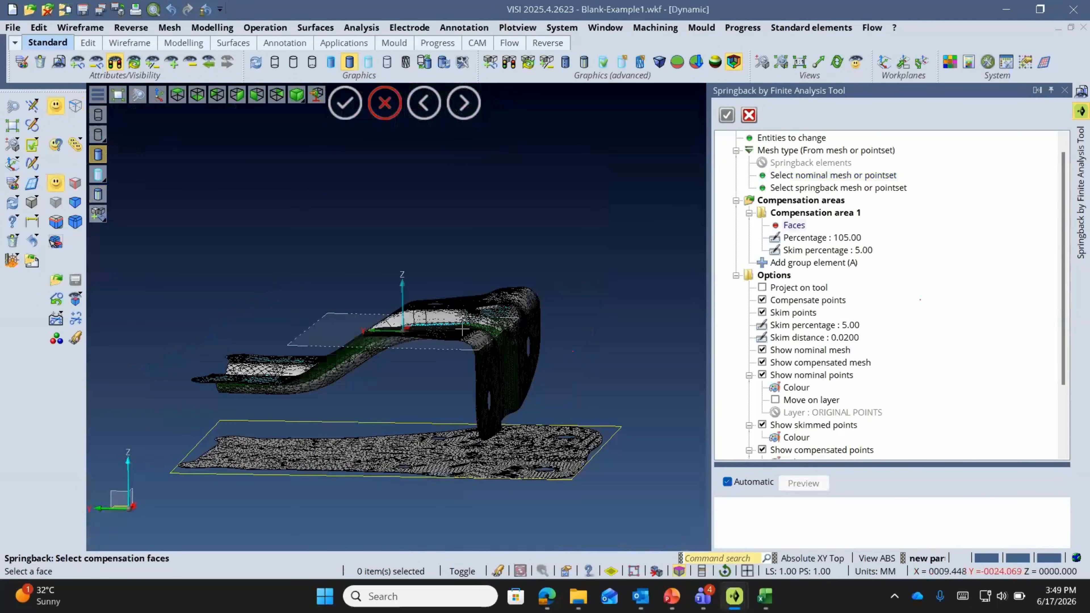
left_click_drag(168, 231, 558, 443)
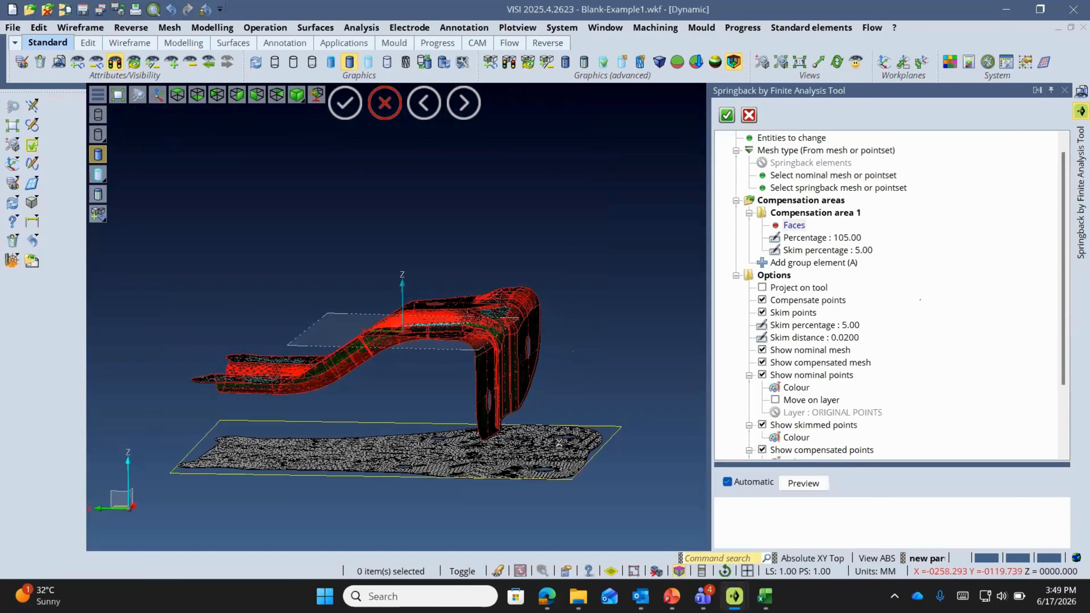
- Examine the compensated mesh against the nominal mesh along the bent flange's edge and around its hole from both sides
scroll(559, 442, "up", 10)
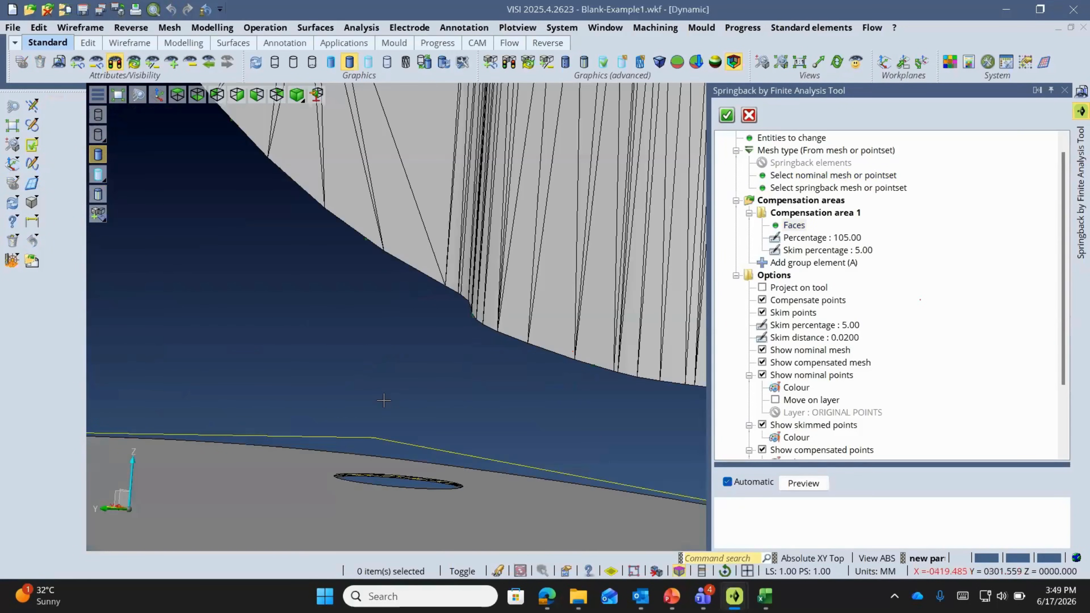
scroll(383, 400, "down", 6)
scroll(470, 365, "up", 3)
middle_click_drag(470, 365, 468, 399)
scroll(476, 418, "up", 3)
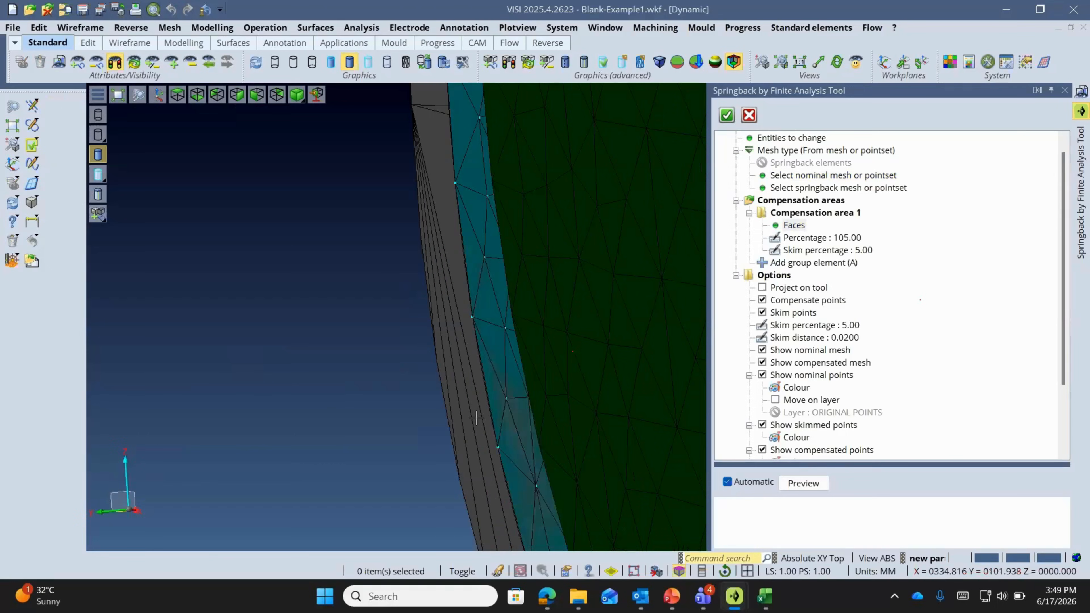
scroll(477, 417, "up", 2)
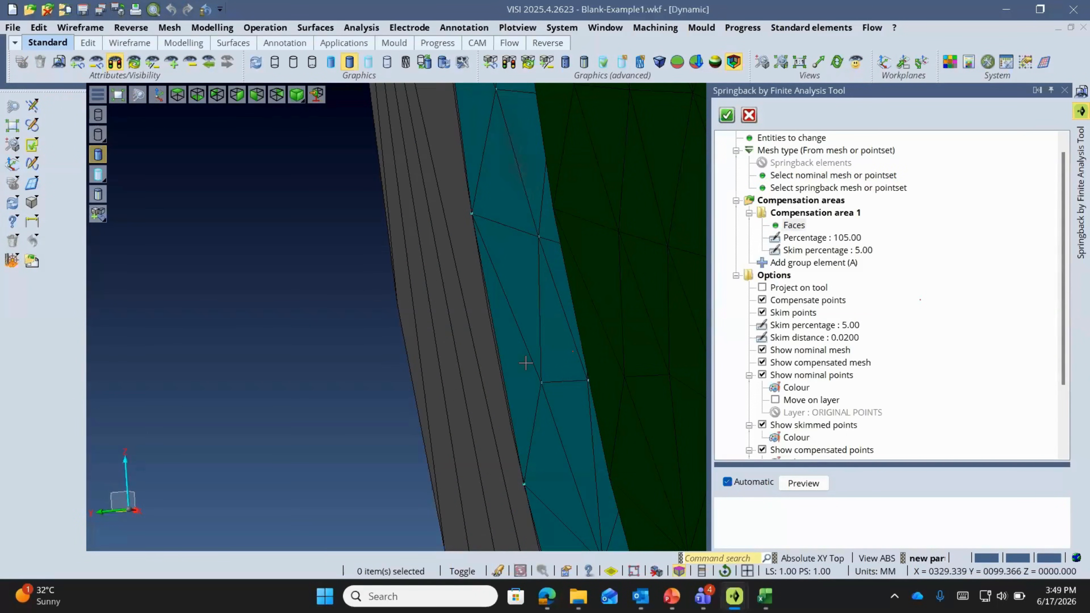
scroll(524, 363, "down", 4)
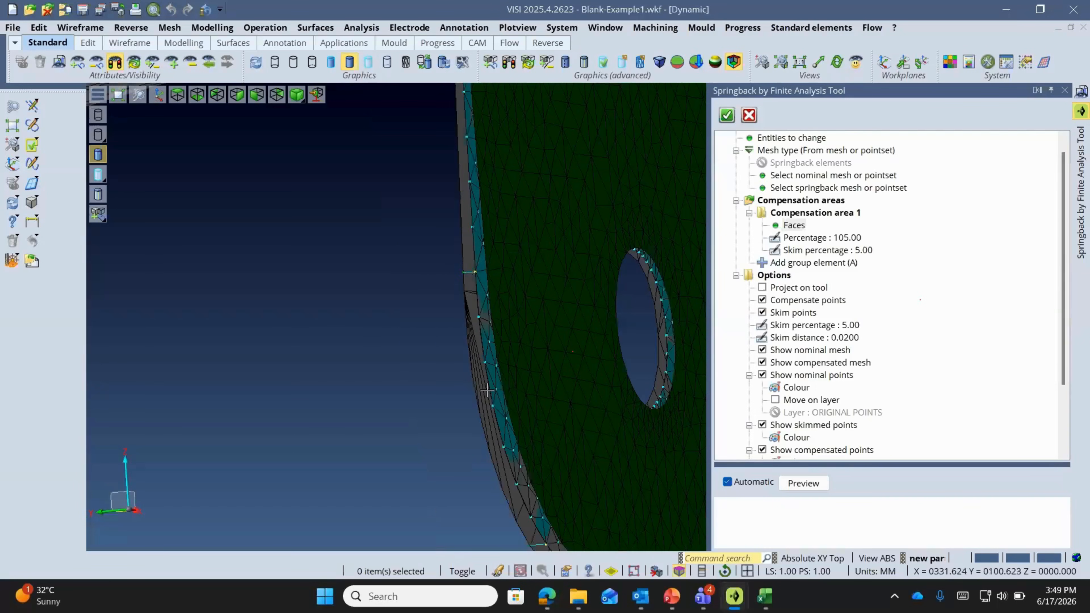
scroll(486, 390, "down", 2)
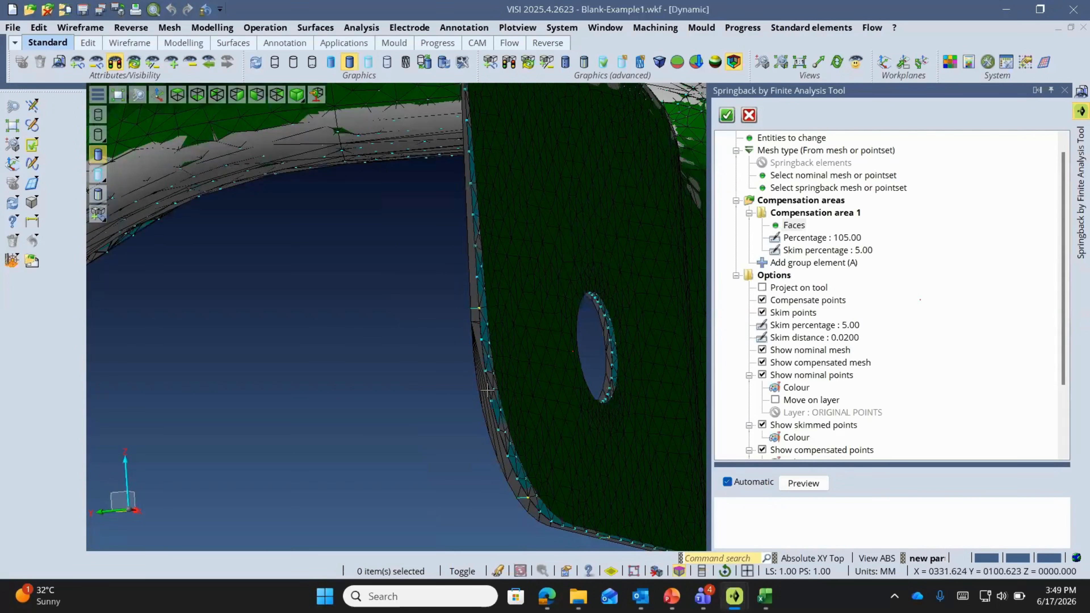
middle_click_drag(487, 390, 554, 392)
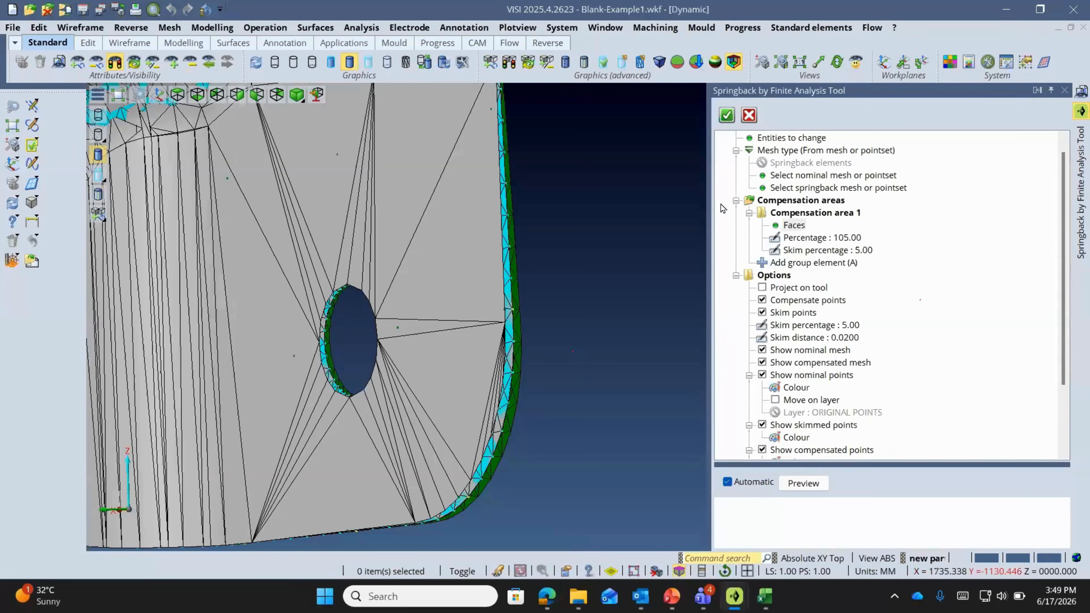
left_click(724, 122)
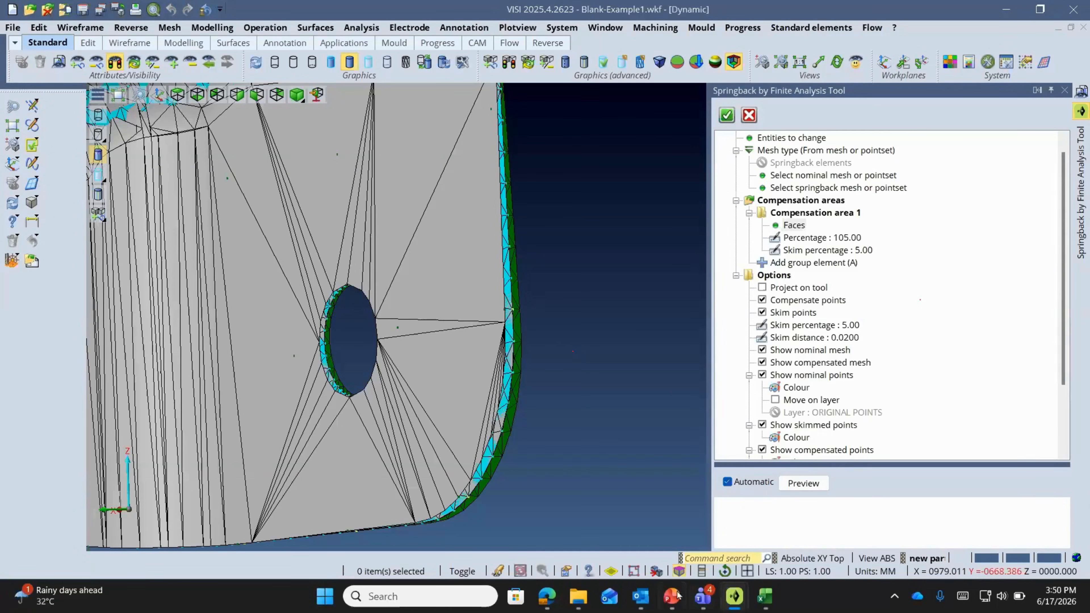
- Switch to the VISI Progress-Overview 2026 slide show in PowerPoint and advance it to the closing slide
mouse_move(674, 595)
left_click(671, 548)
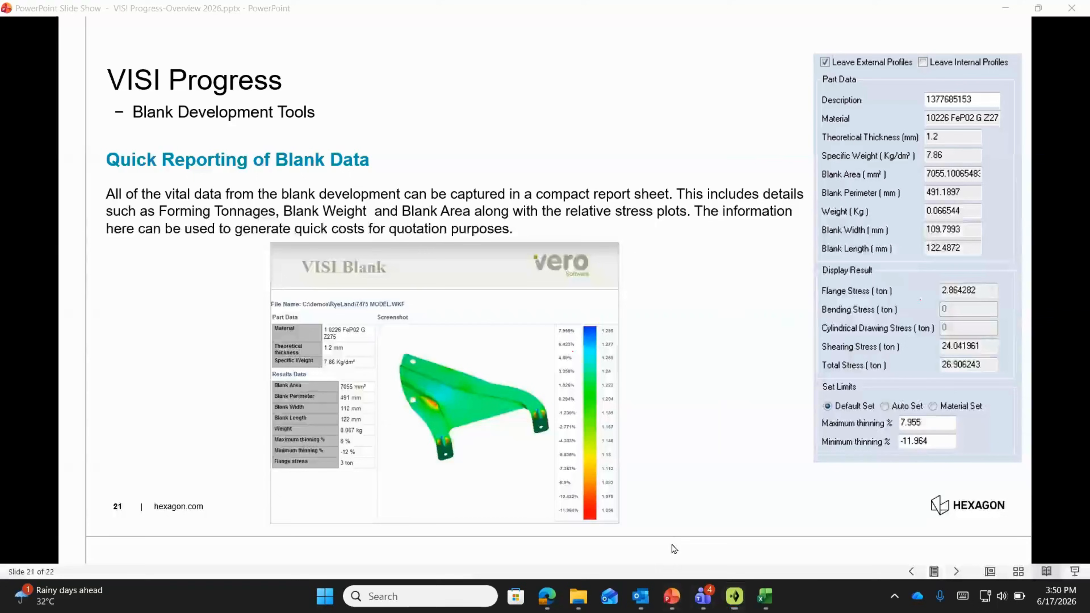
left_click(1006, 10)
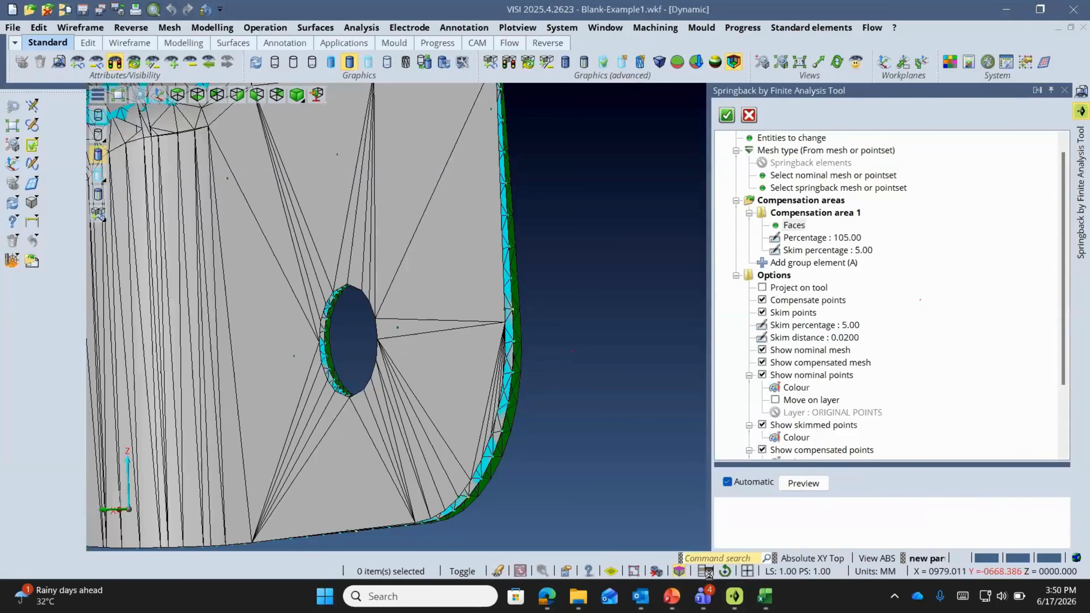
left_click(671, 595)
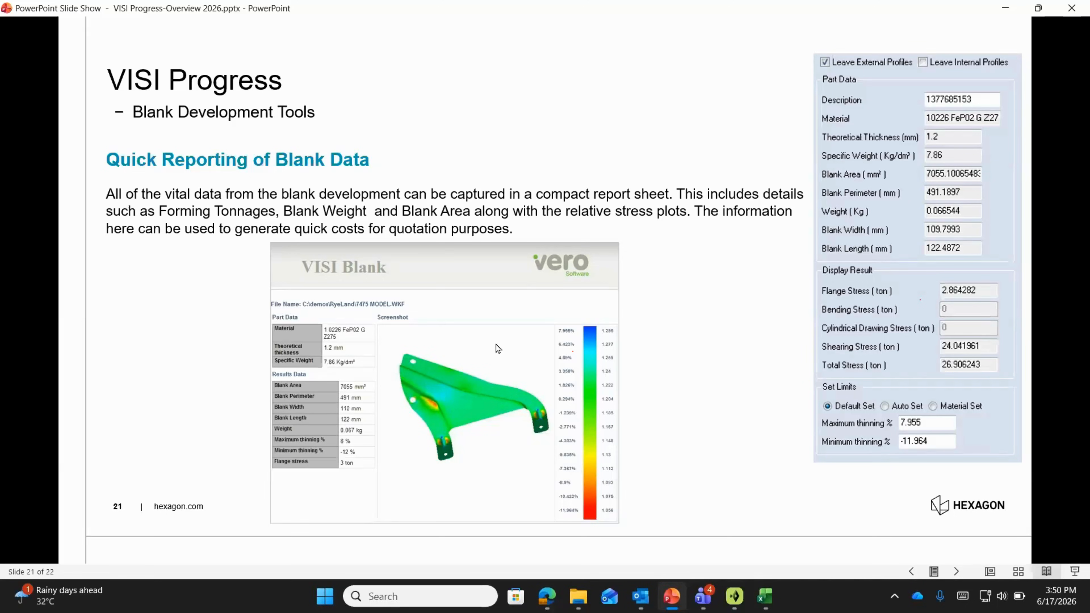
left_click(475, 333)
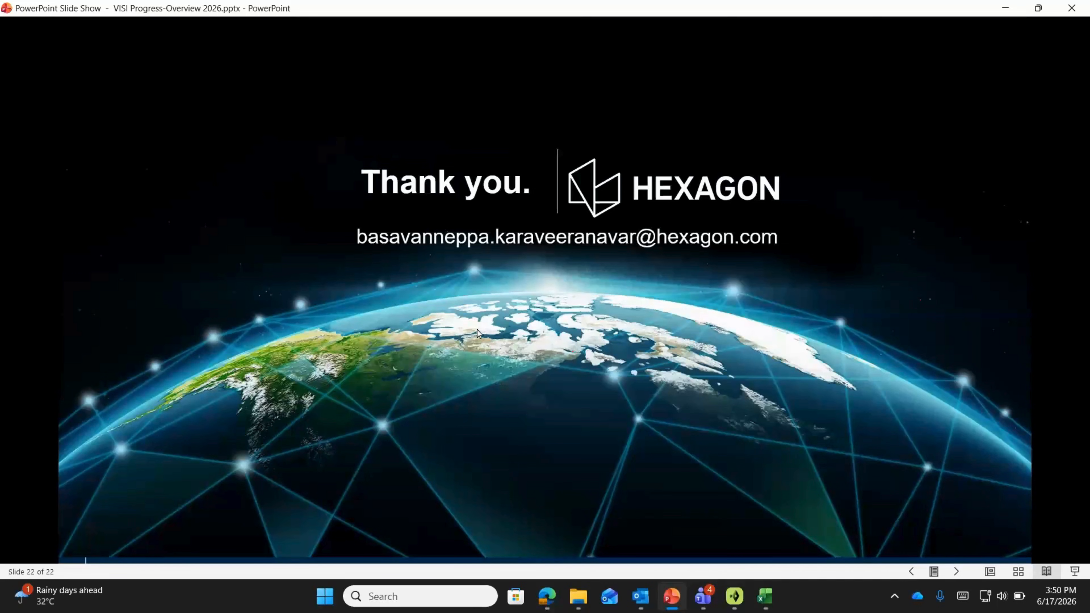